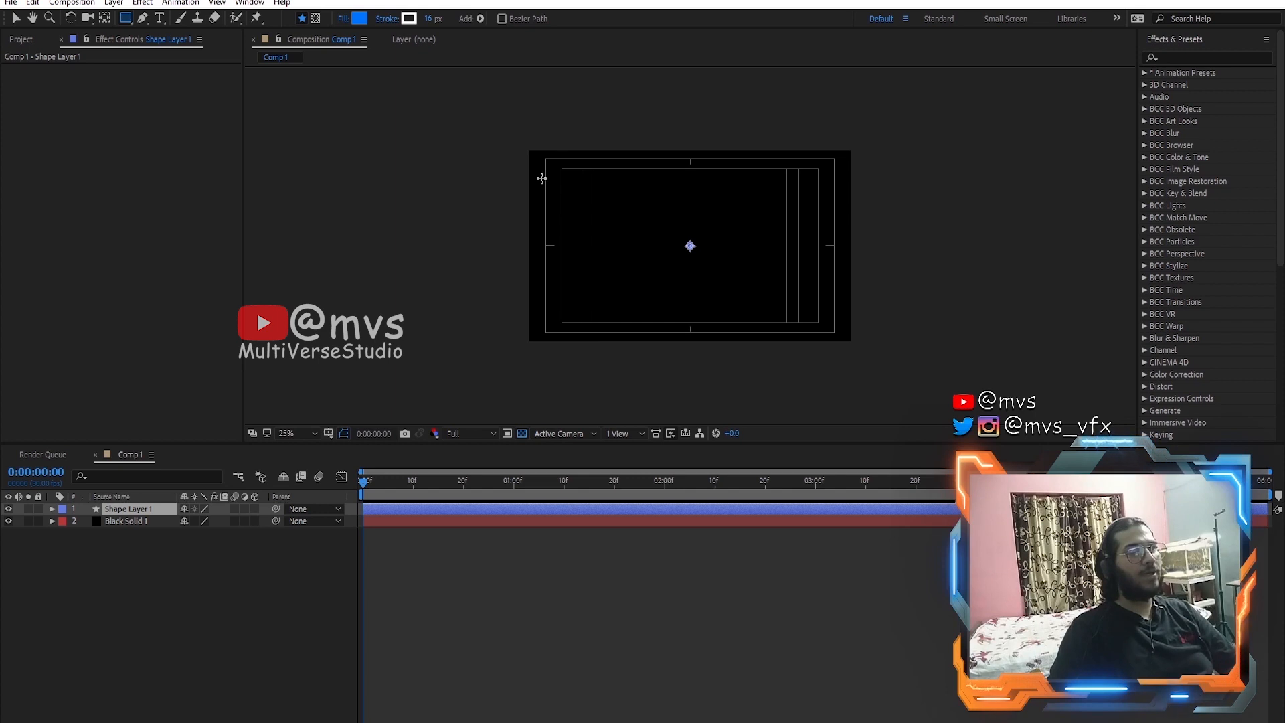
Step: Draw a tall, narrow rectangle along the left side of the composition and set its fill to None, keeping the white stroke
{"action": "mouse_move", "coordinate": [555, 295]}
{"action": "left_mouse_down"}
{"action": "mouse_move", "coordinate": [574, 322]}
{"action": "mouse_move", "coordinate": [594, 320]}
{"action": "left_mouse_up"}
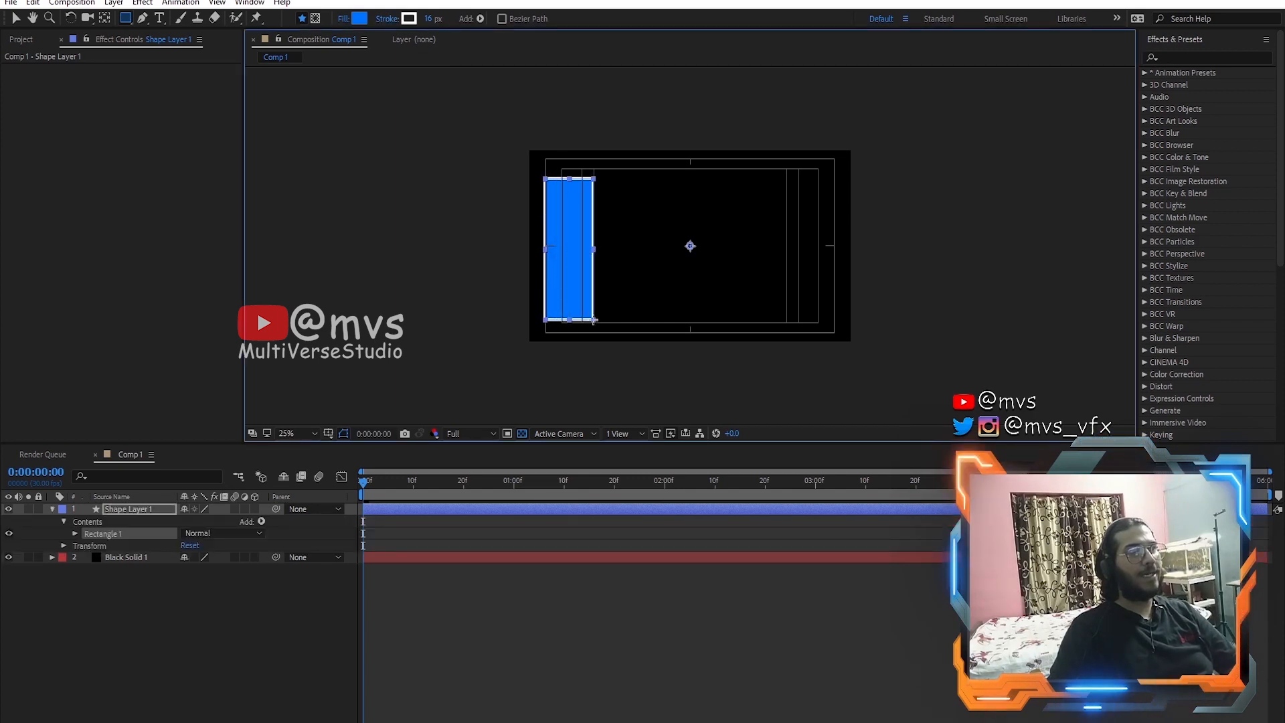
{"action": "left_click", "coordinate": [345, 19]}
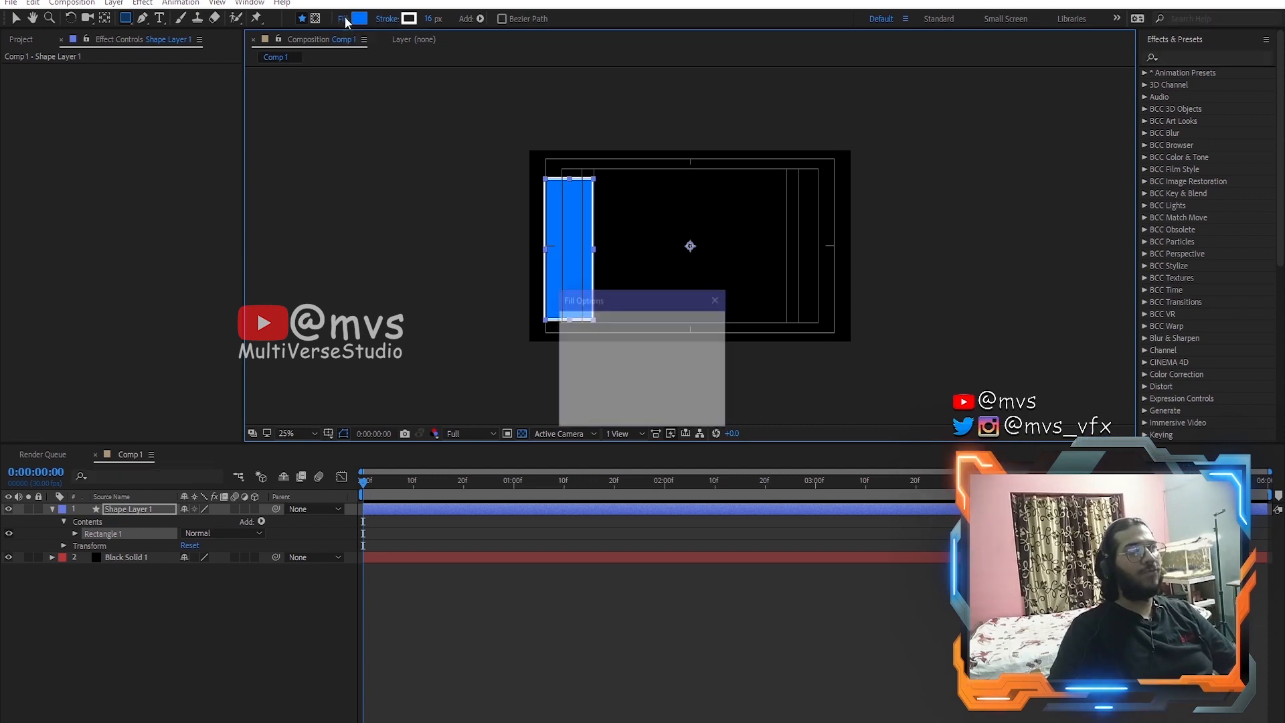
{"action": "left_click", "coordinate": [575, 328]}
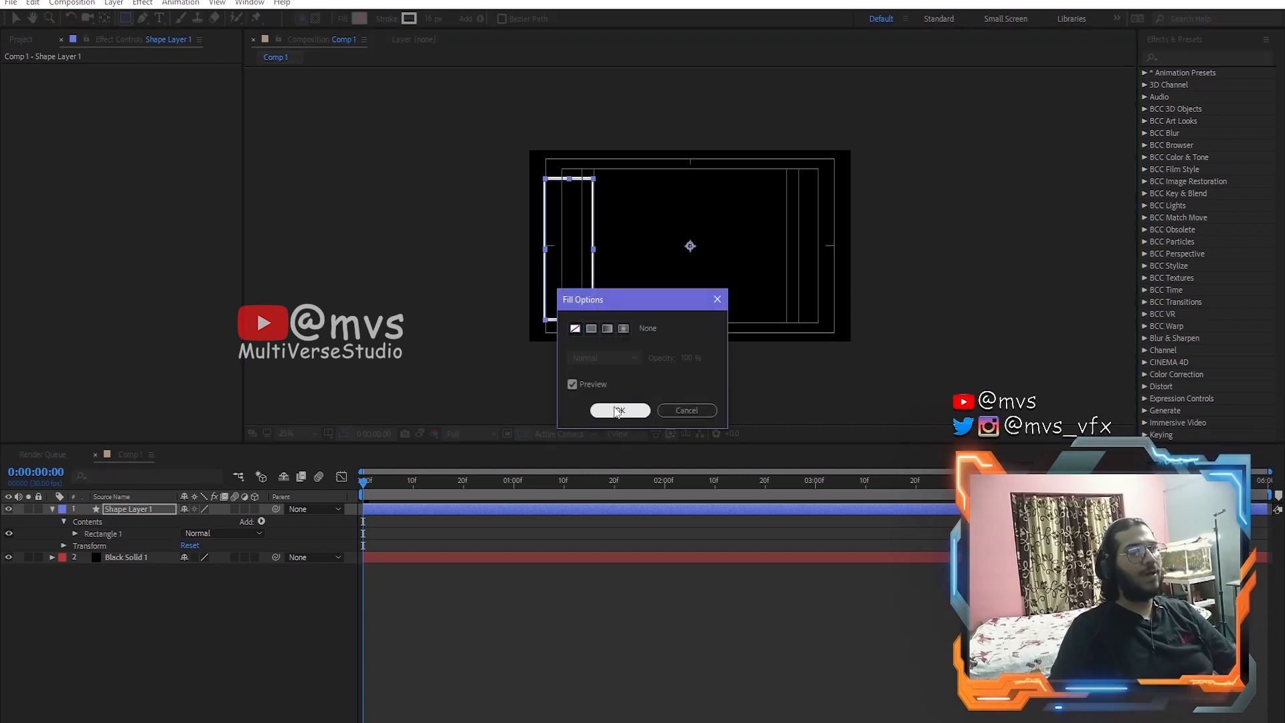
{"action": "left_click", "coordinate": [619, 411]}
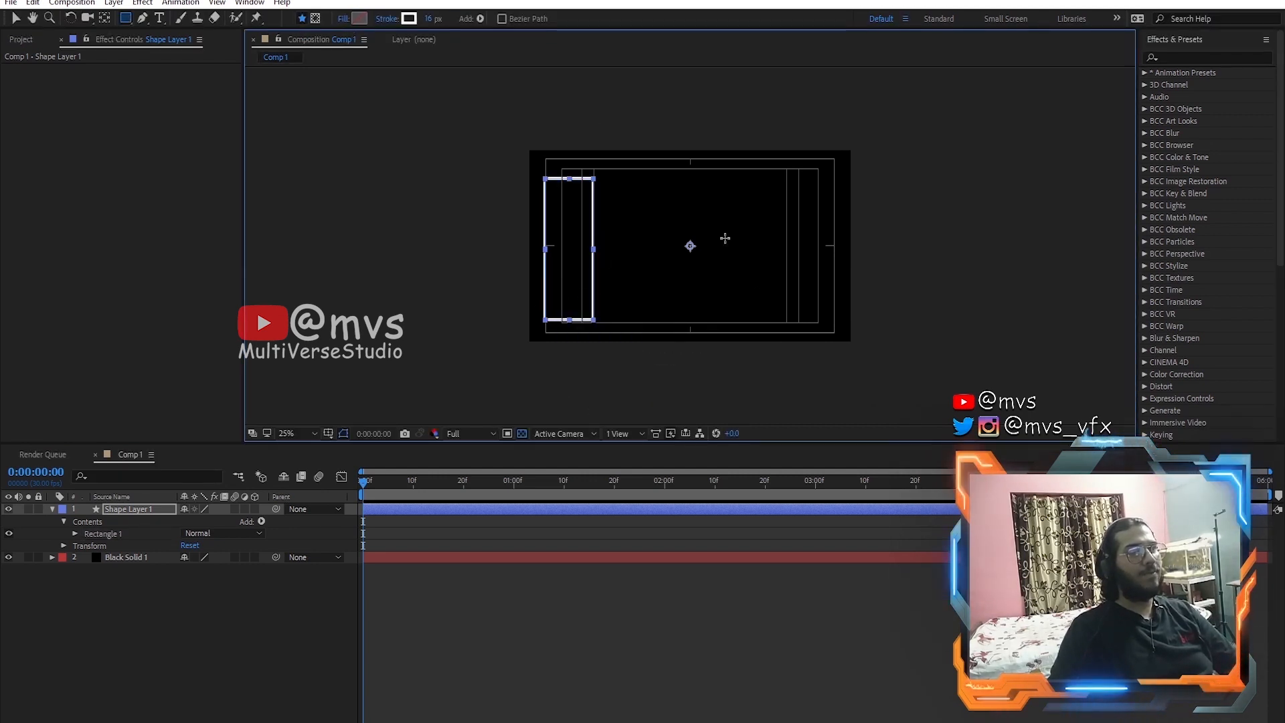
Step: Rename the rectangle's shape layer as Border
{"action": "key", "text": "Return"}
{"action": "type", "text": "Border"}
{"action": "key", "text": "Return"}
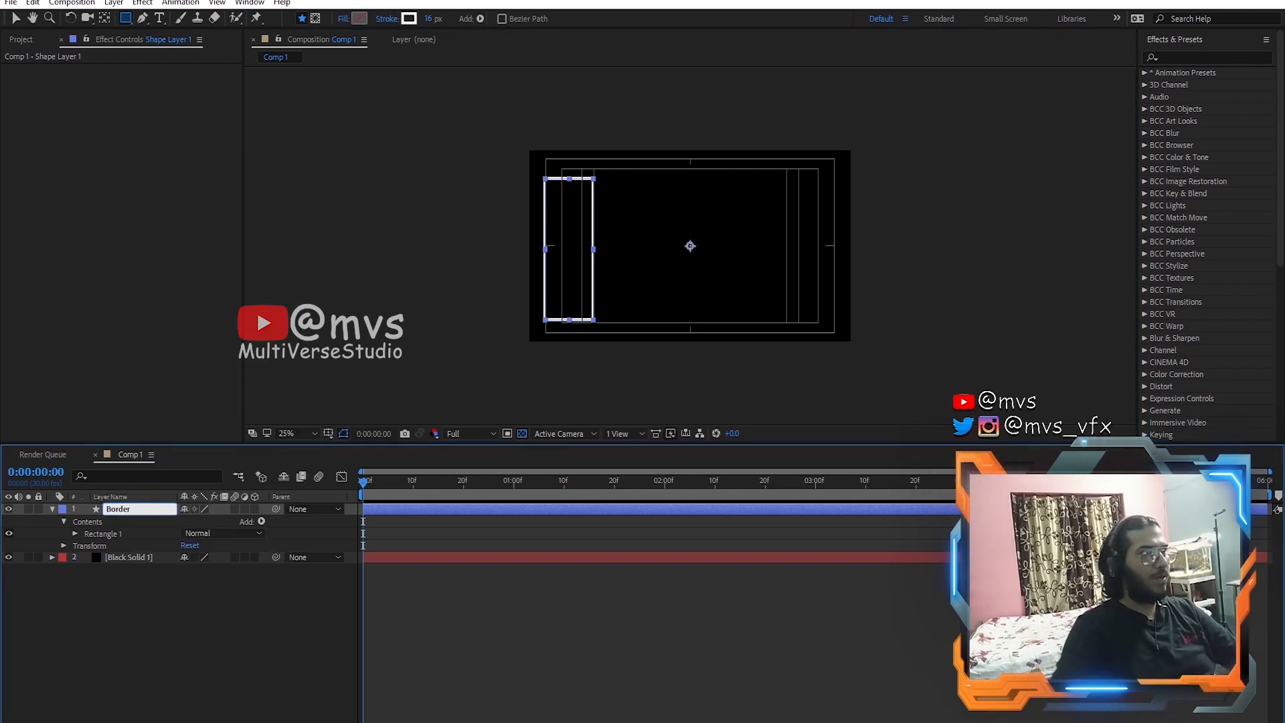
Step: Add Trim Paths to the Border layer and enable keyframes for its Start, End and Offset at frame 0
{"action": "left_click", "coordinate": [263, 523]}
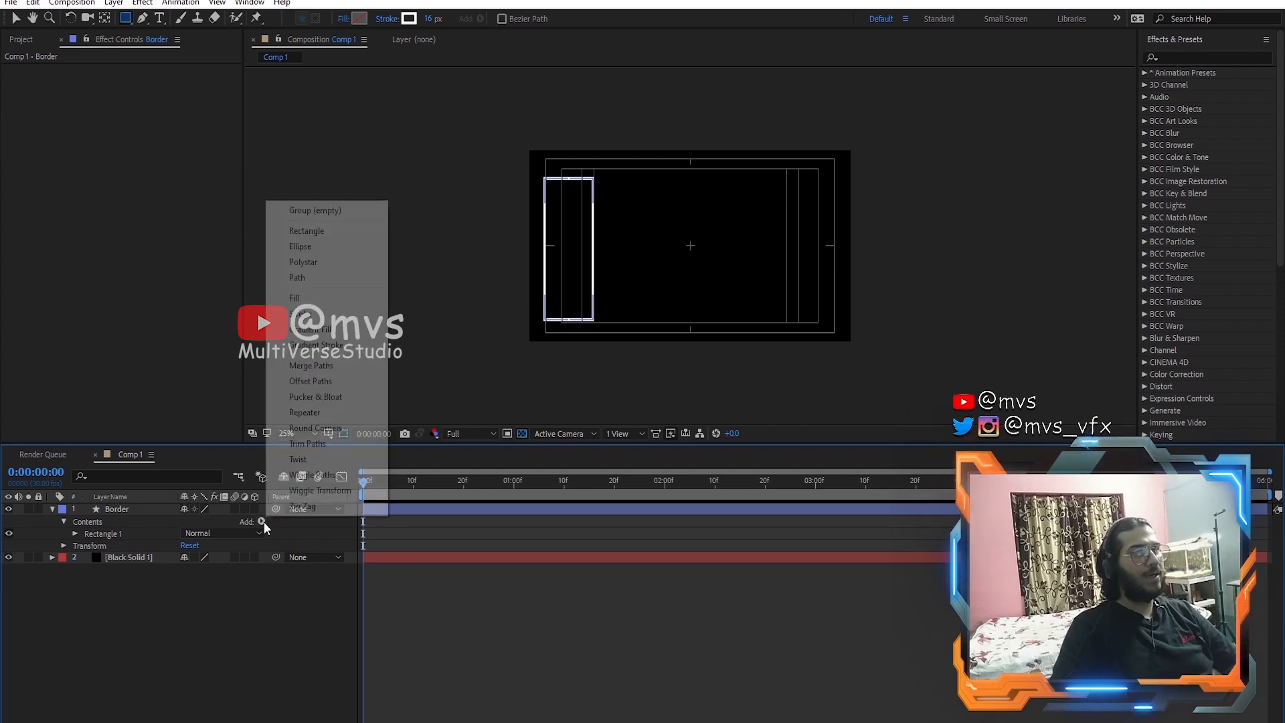
{"action": "left_click", "coordinate": [319, 445]}
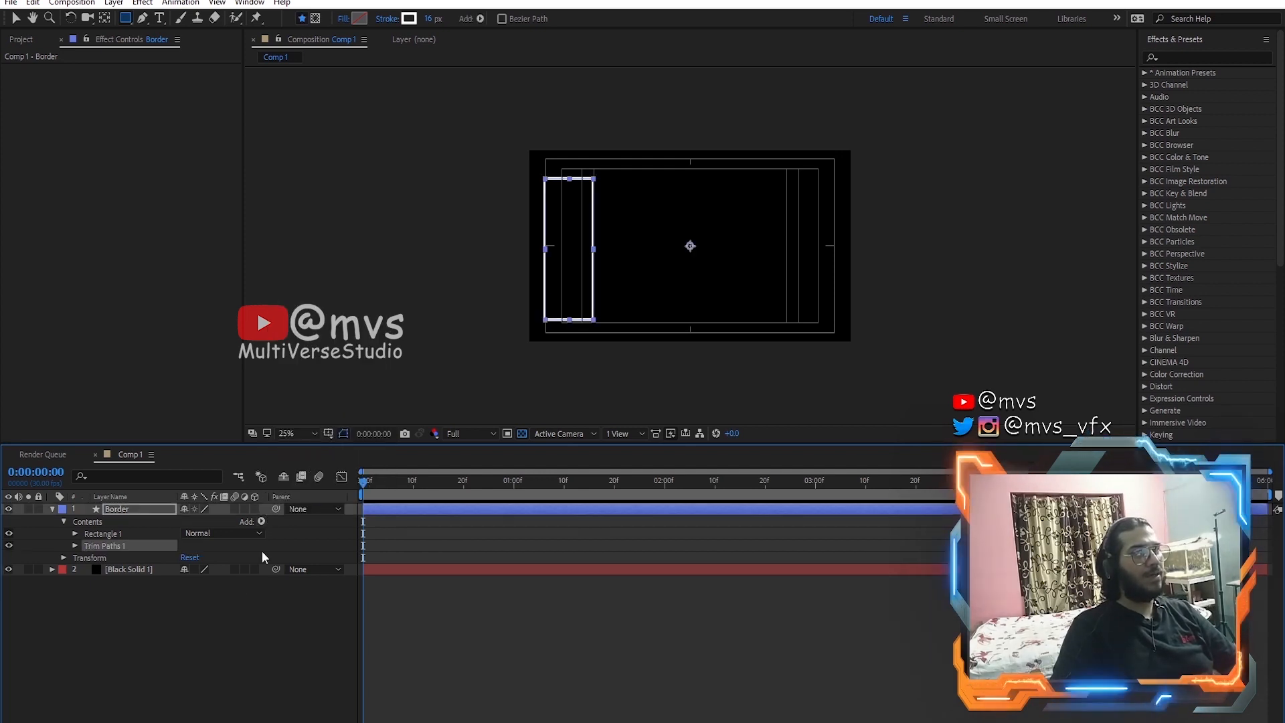
{"action": "left_click", "coordinate": [78, 545]}
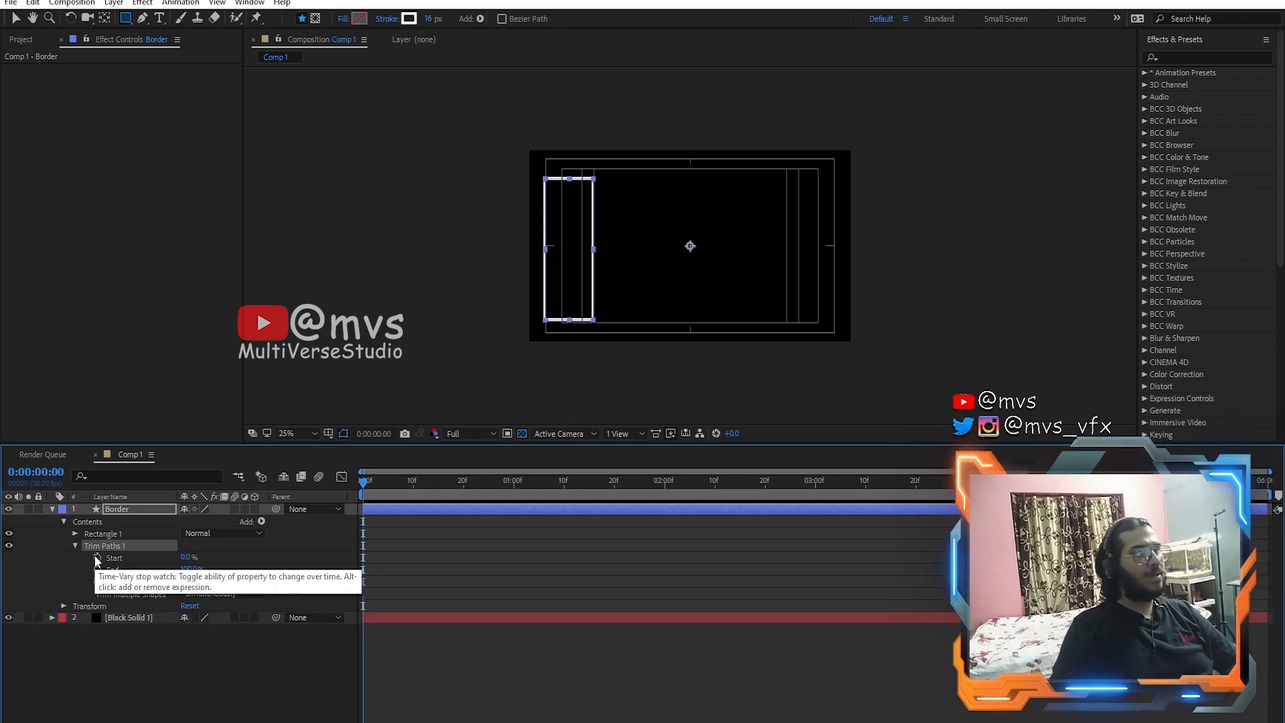
{"action": "left_click", "coordinate": [97, 559]}
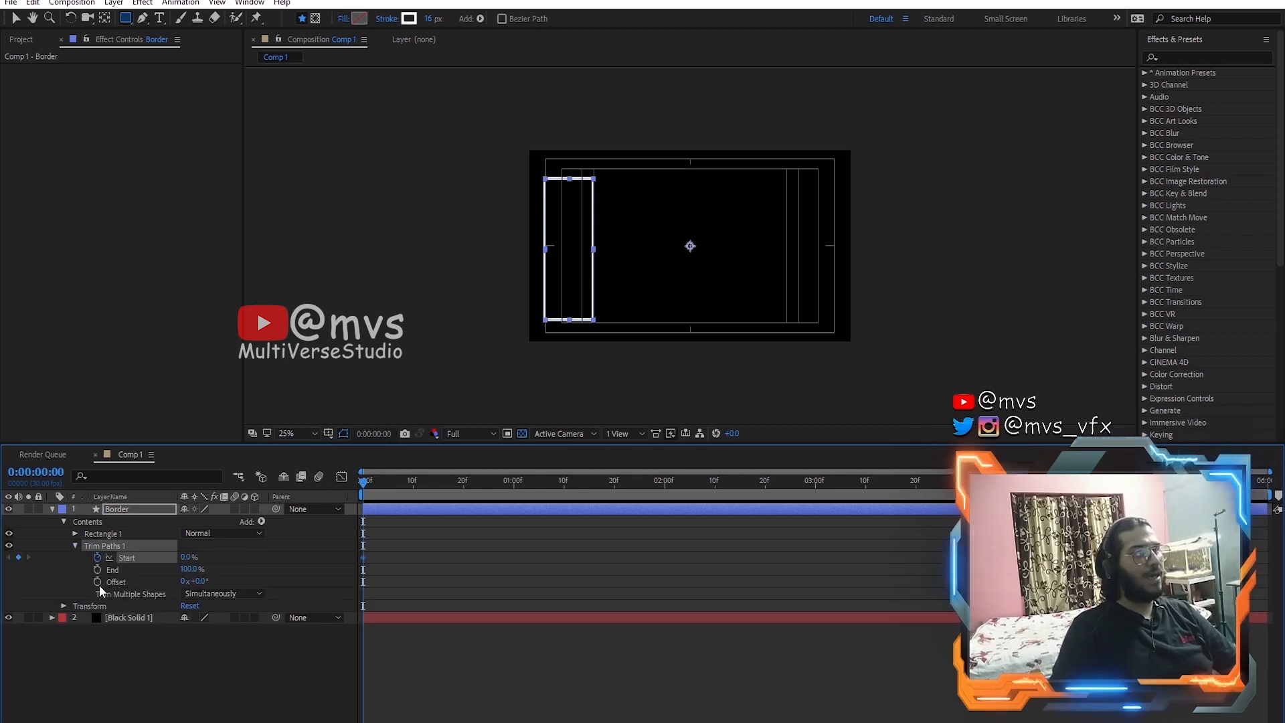
{"action": "left_click", "coordinate": [98, 582]}
{"action": "left_click", "coordinate": [97, 570]}
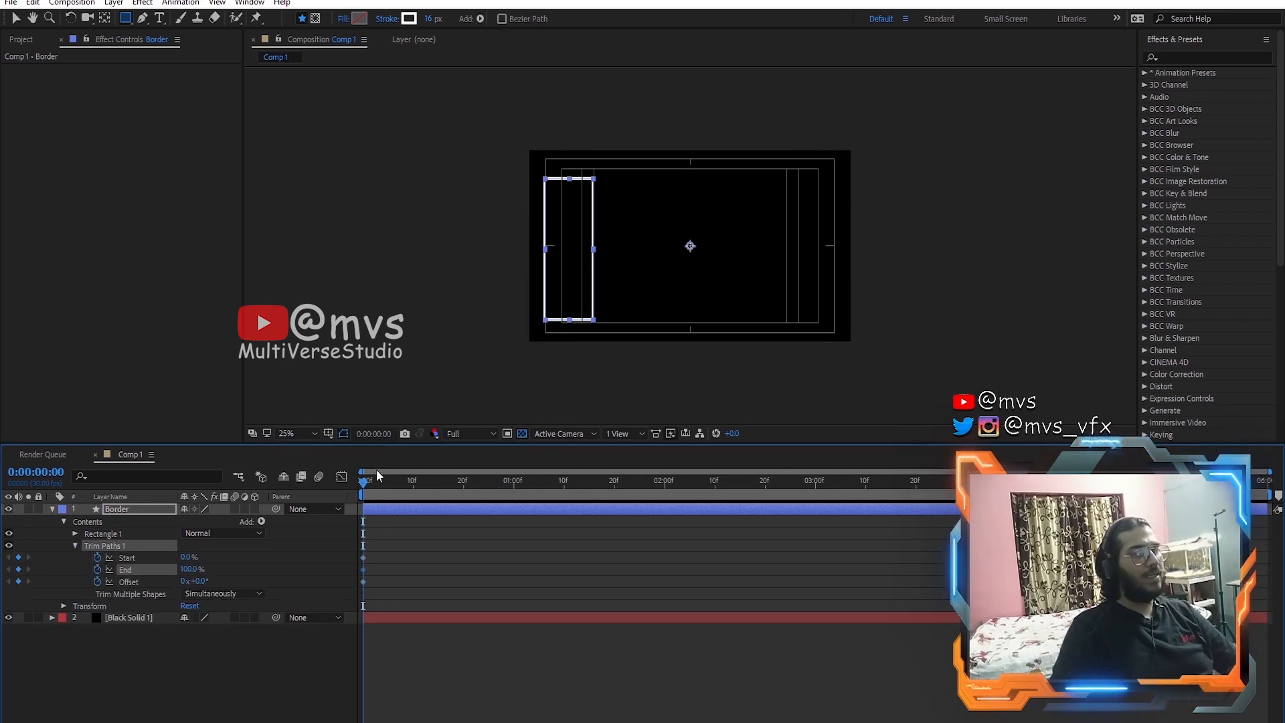
Step: Keyframe the Border's trim Start and swap the keyframes so it goes from 100% at frame 0 to 0% at frame 20
{"action": "left_click_drag", "start_coordinate": [407, 492], "coordinate": [466, 505]}
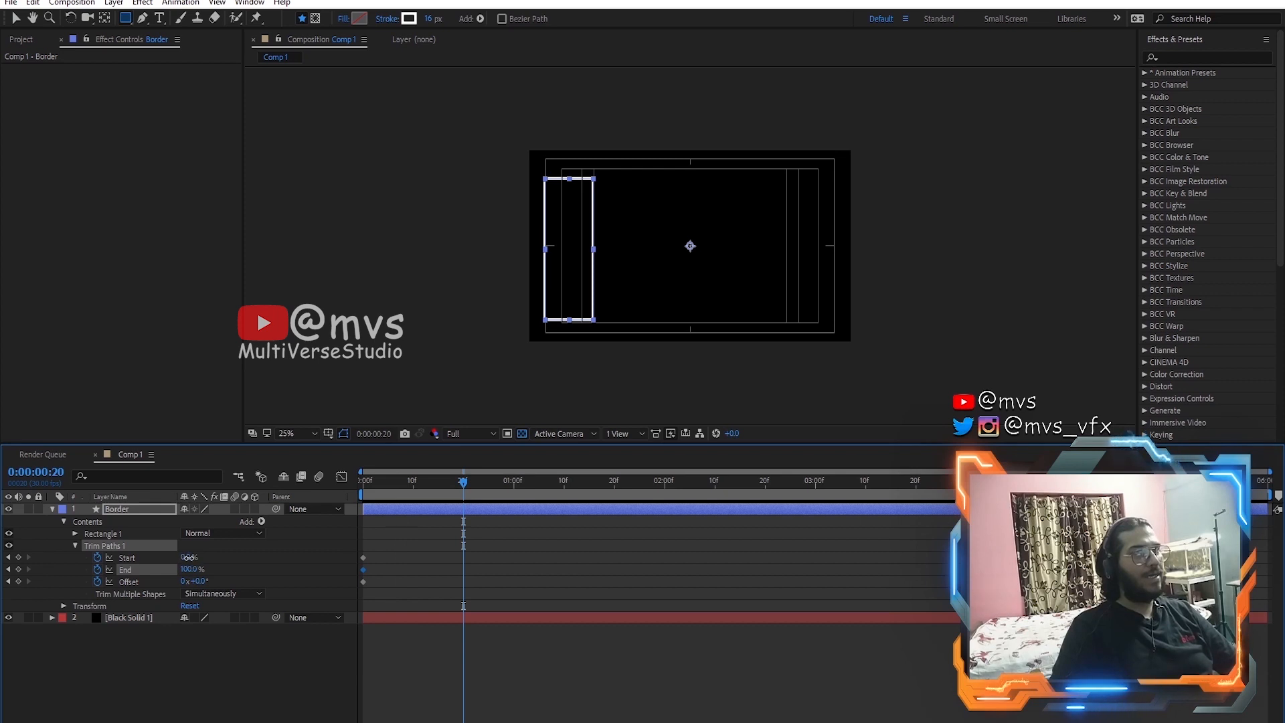
{"action": "left_click_drag", "start_coordinate": [186, 557], "coordinate": [249, 557]}
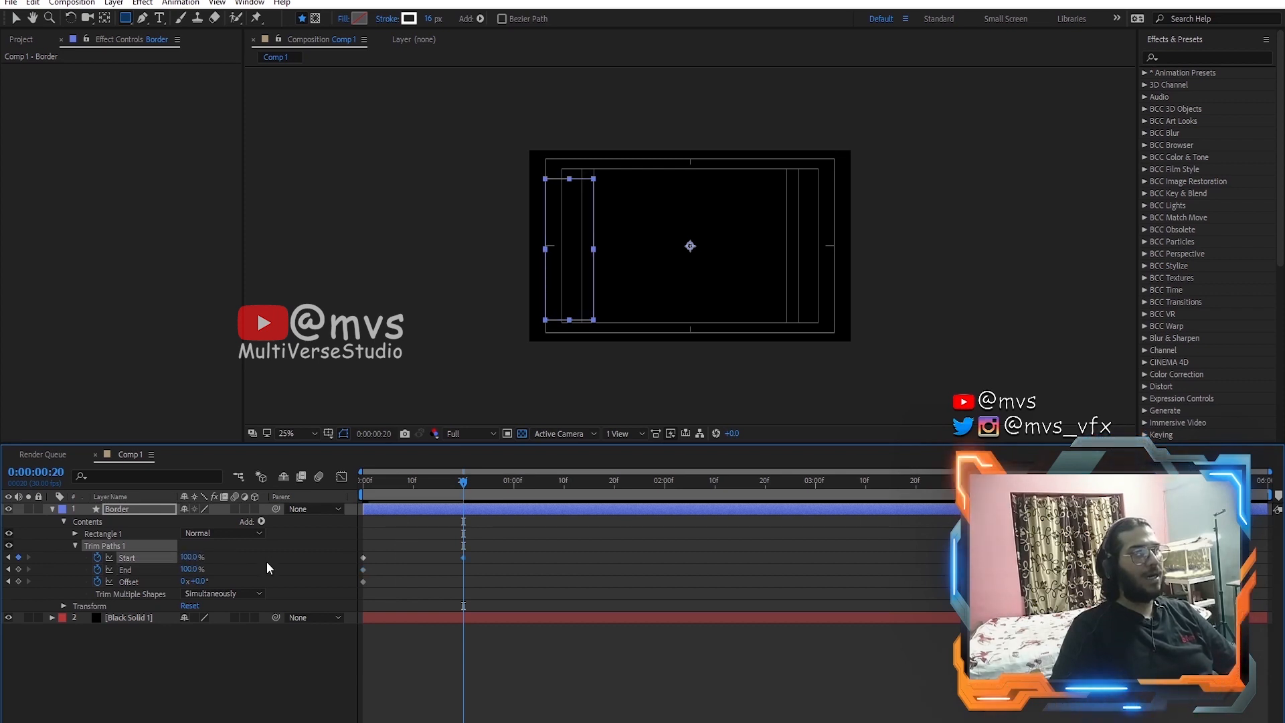
{"action": "mouse_move", "coordinate": [363, 557]}
{"action": "left_mouse_down"}
{"action": "mouse_move", "coordinate": [435, 559]}
{"action": "mouse_move", "coordinate": [363, 559]}
{"action": "left_mouse_up"}
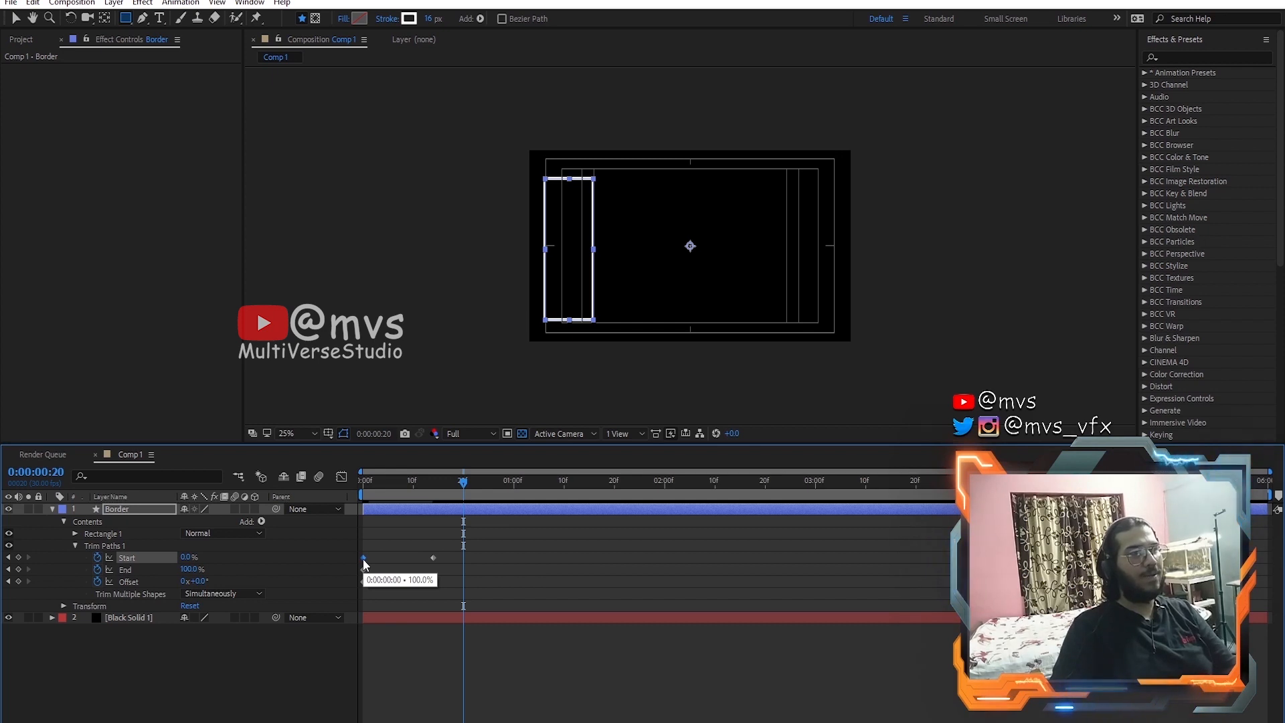
{"action": "left_click_drag", "start_coordinate": [432, 557], "coordinate": [463, 557]}
Step: Preview the Border's draw-on animation from the beginning of the composition
{"action": "key", "text": "space"}
{"action": "left_click_drag", "start_coordinate": [388, 496], "coordinate": [469, 504]}
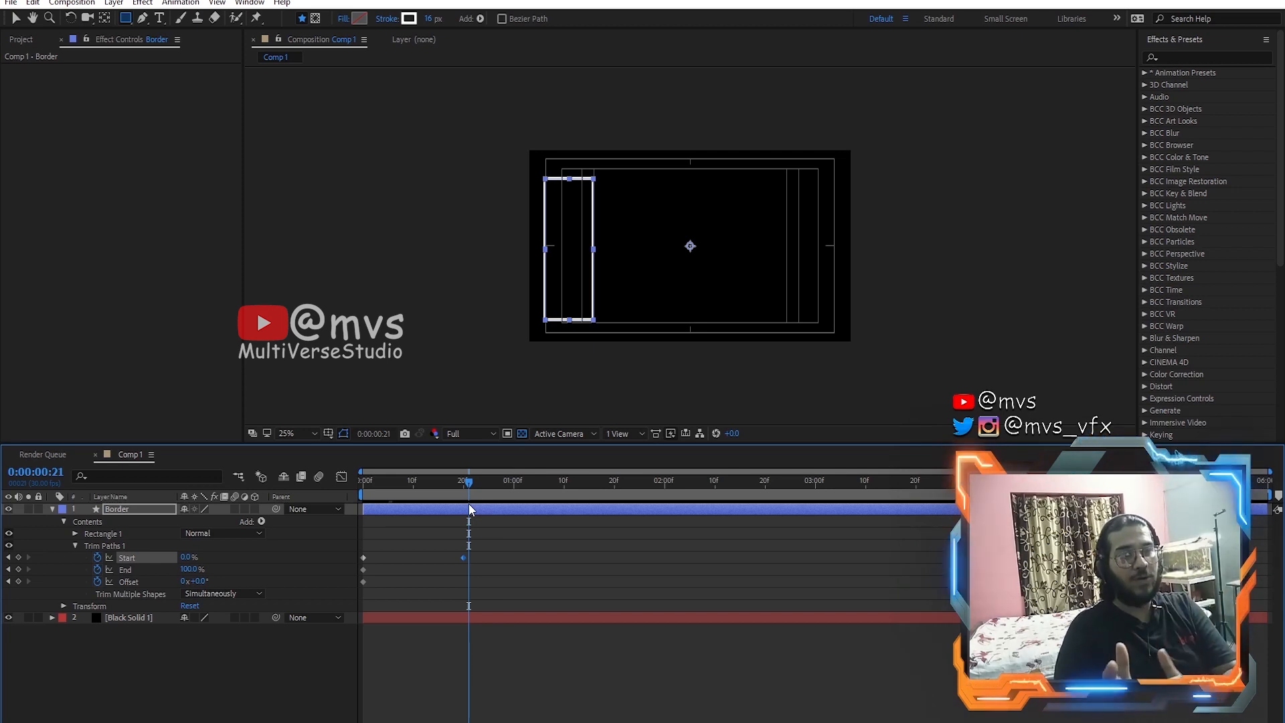
{"action": "left_click_drag", "start_coordinate": [455, 479], "coordinate": [345, 476]}
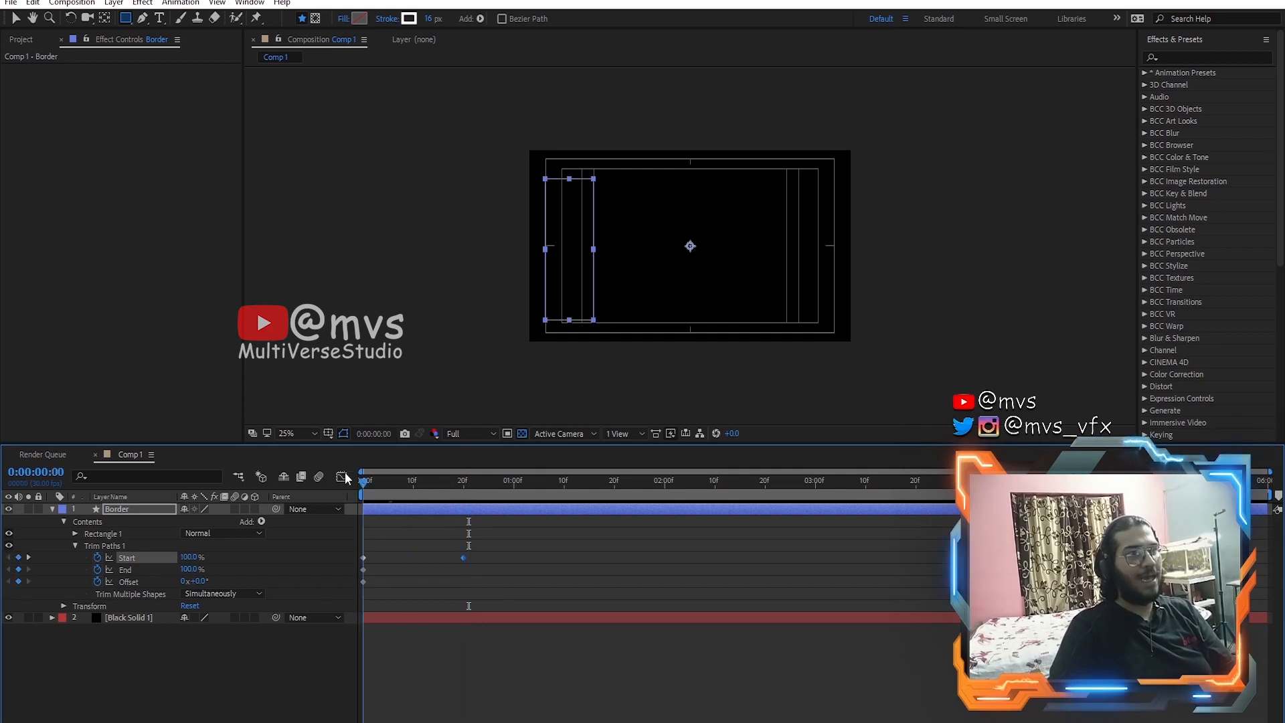
{"action": "key", "text": "space"}
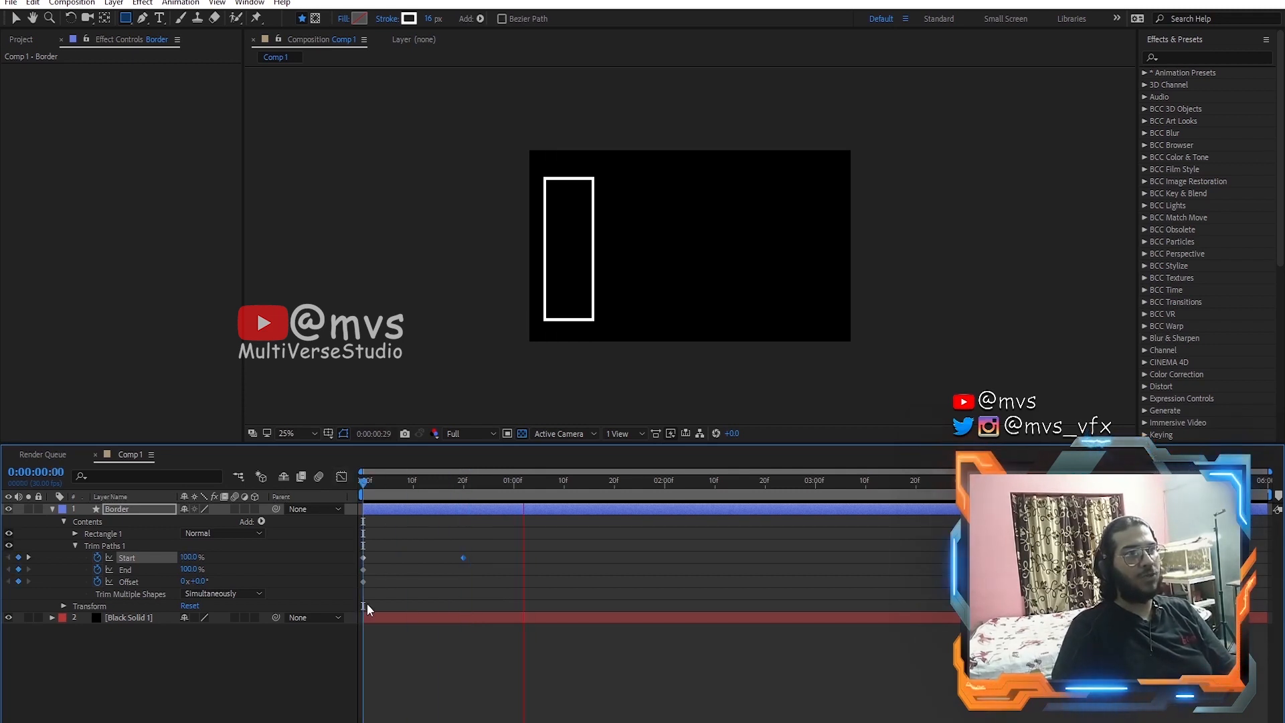
Step: Set the Border's Trim Paths Offset to 248° at frame 22
{"action": "left_click_drag", "start_coordinate": [600, 491], "coordinate": [473, 483]}
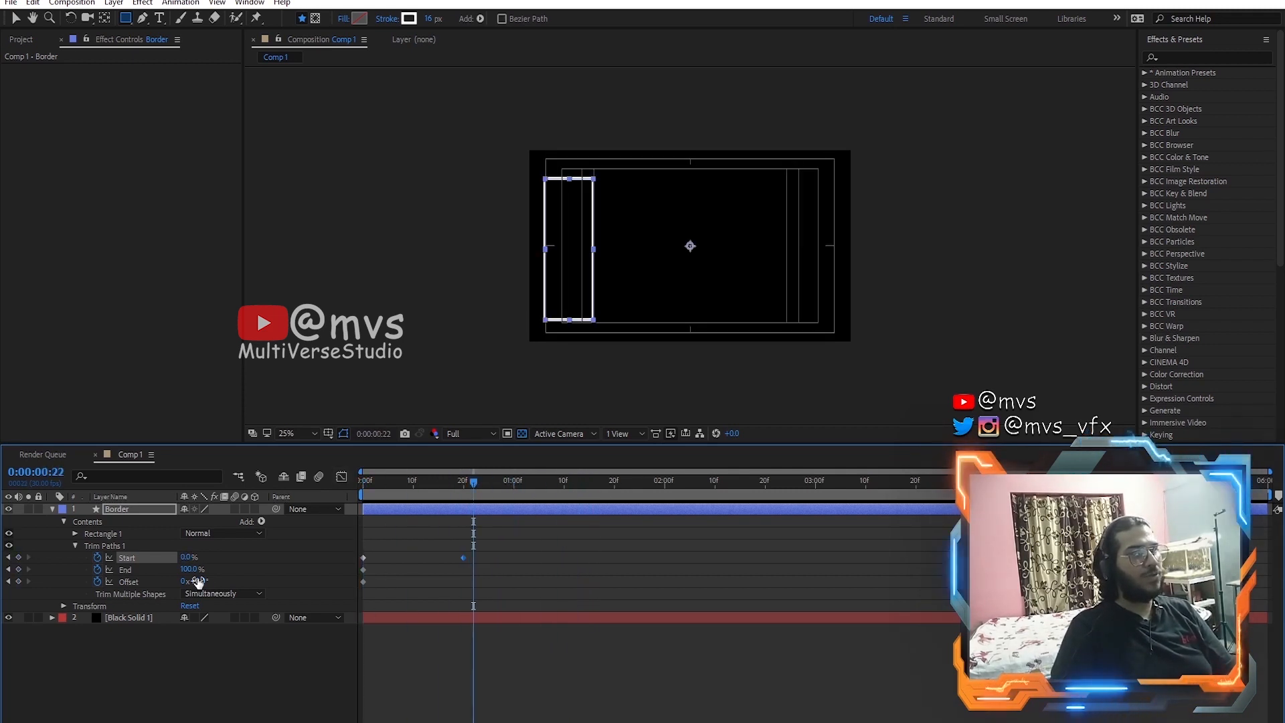
{"action": "left_click_drag", "start_coordinate": [205, 580], "coordinate": [285, 593]}
{"action": "left_click_drag", "start_coordinate": [475, 484], "coordinate": [449, 513]}
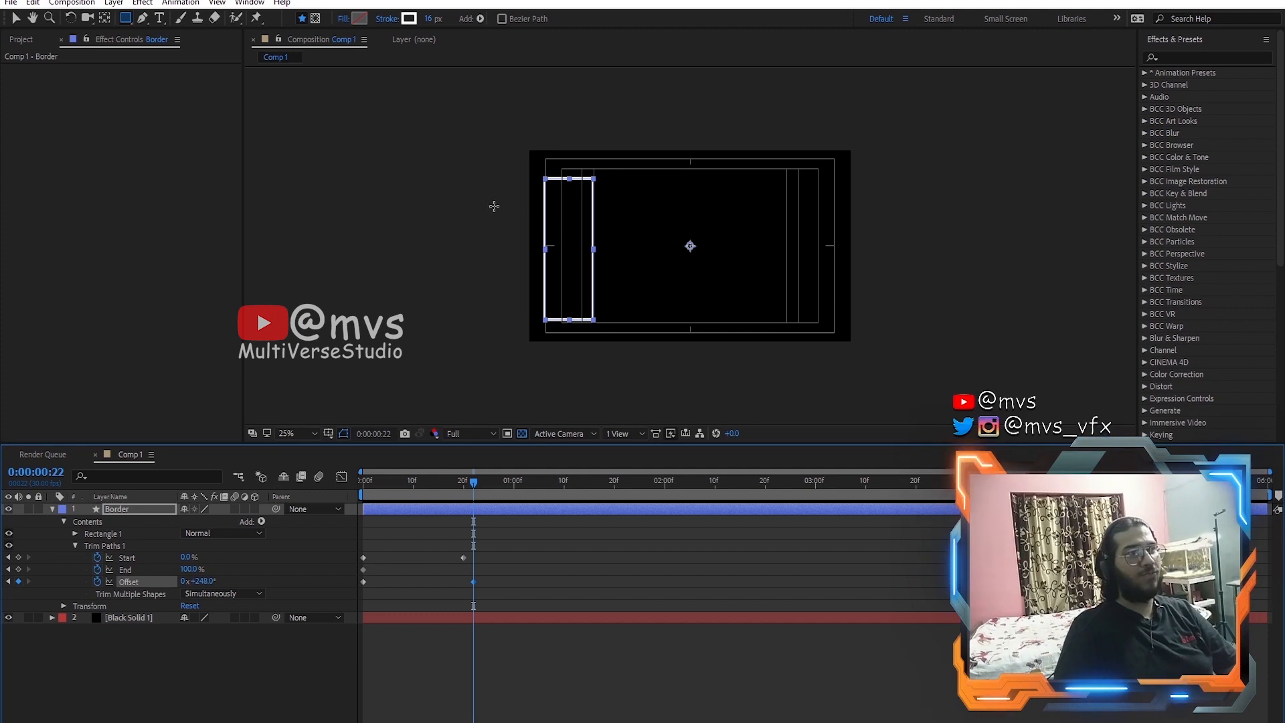
Step: Create a new shape layer and draw a thin horizontal rectangle inside the border, just above its lower edge
{"action": "left_click", "coordinate": [113, 3]}
{"action": "mouse_move", "coordinate": [141, 18]}
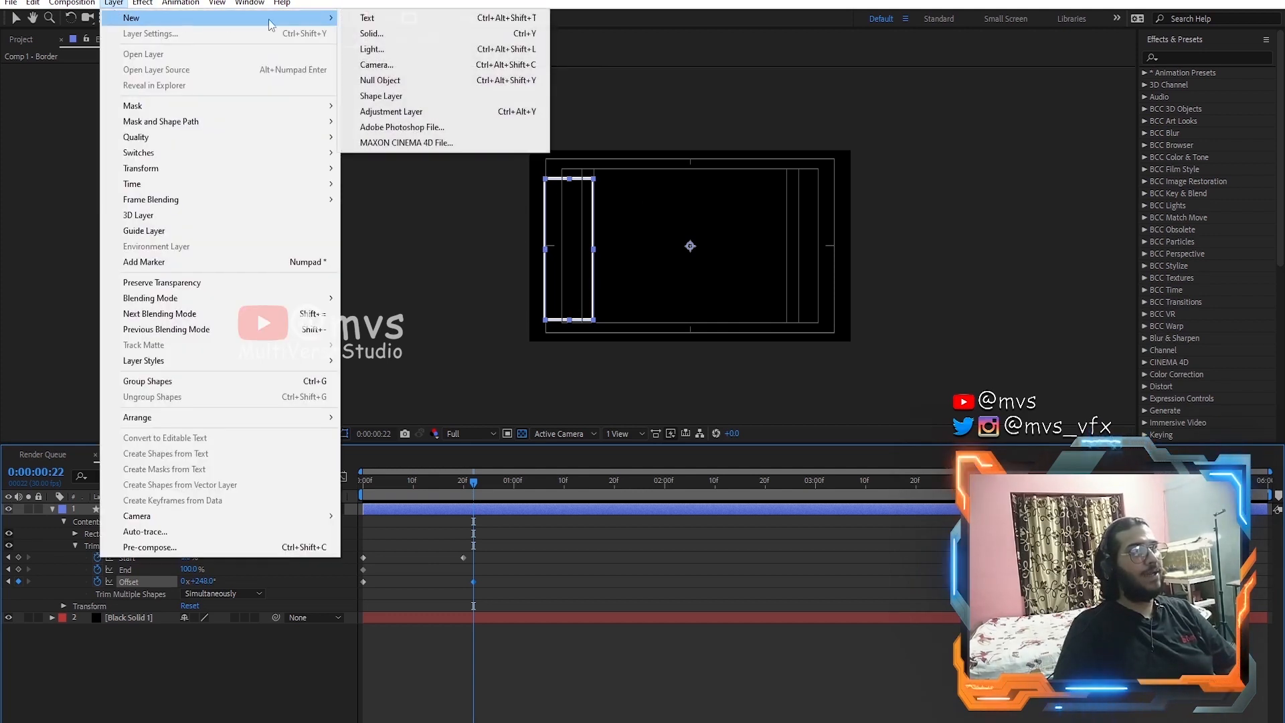
{"action": "left_click", "coordinate": [383, 96]}
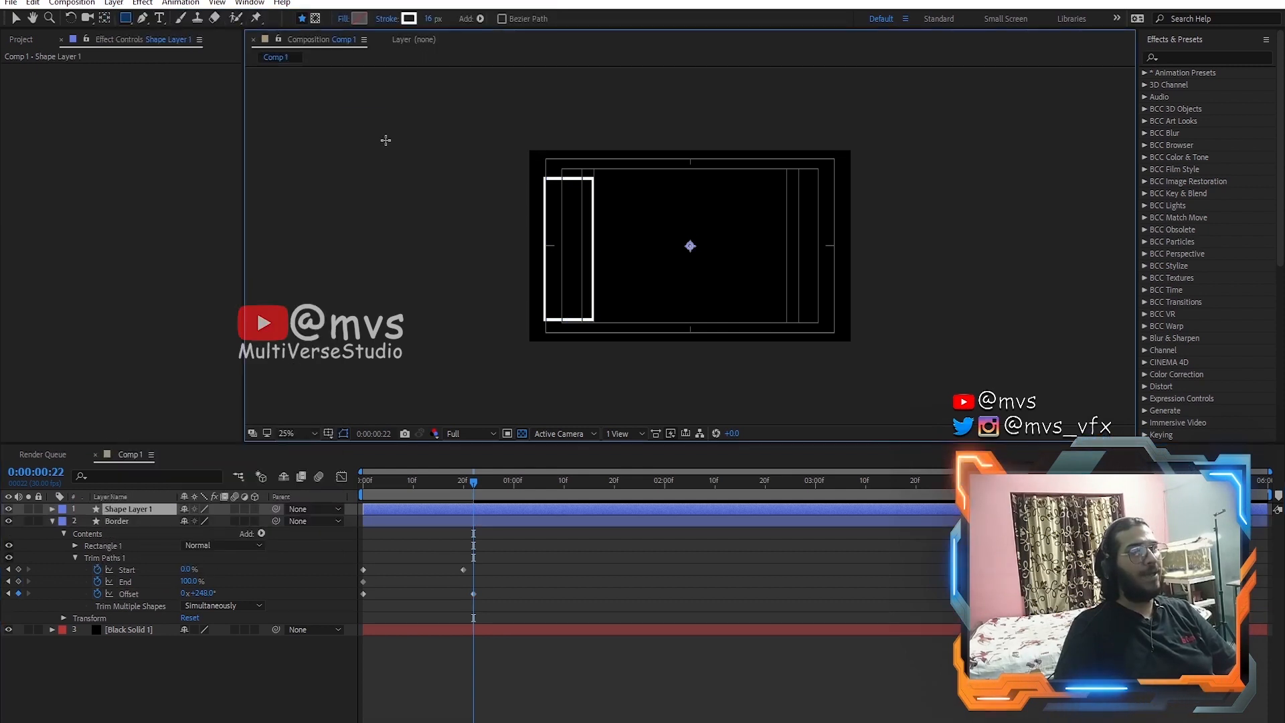
{"action": "scroll", "coordinate": [567, 359], "scroll_direction": "up", "scroll_amount": 3}
{"action": "scroll", "coordinate": [551, 150], "scroll_direction": "down", "scroll_amount": 4}
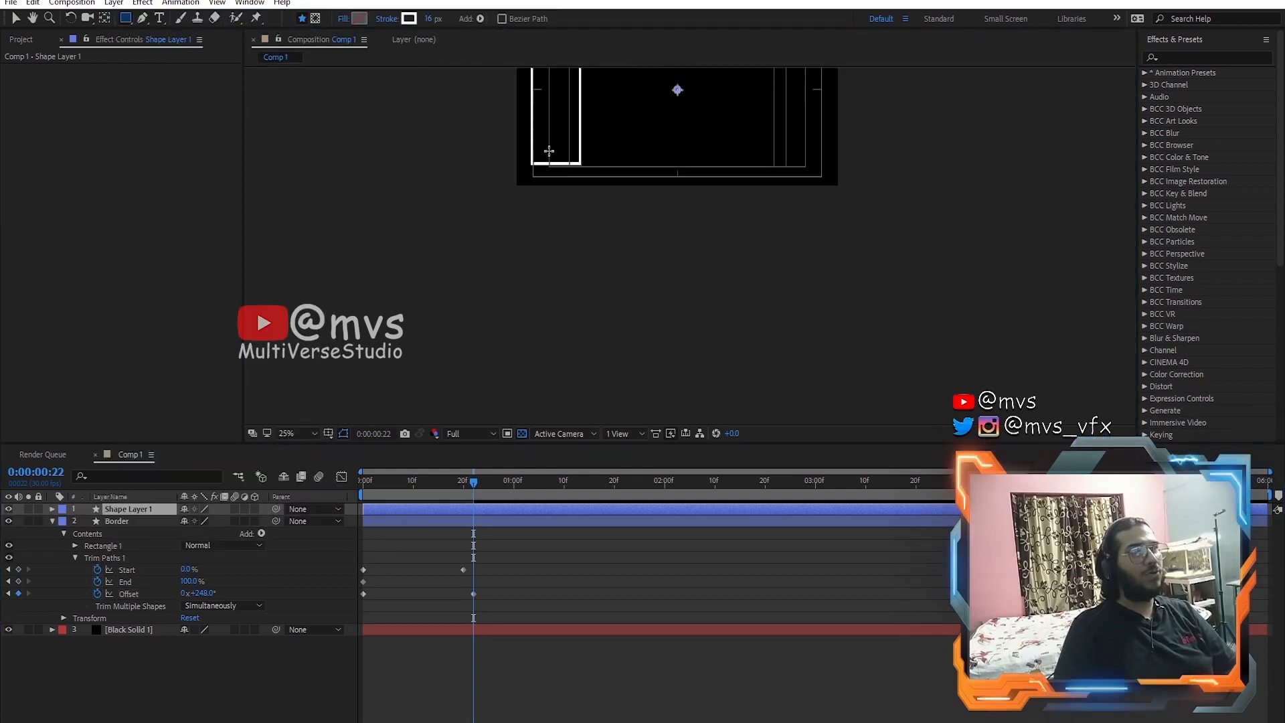
{"action": "scroll", "coordinate": [552, 139], "scroll_direction": "up", "scroll_amount": 7}
{"action": "left_click_drag", "start_coordinate": [480, 352], "coordinate": [759, 366]}
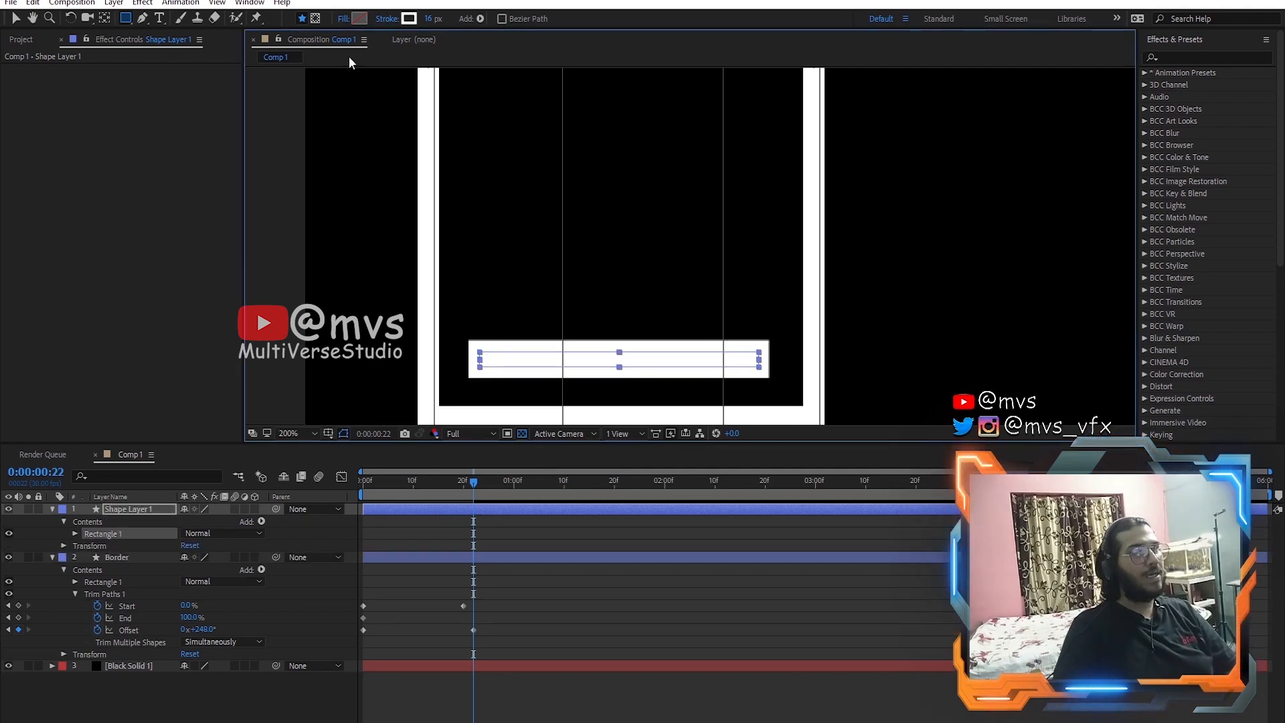
Step: Set the thin rectangle's stroke to None
{"action": "left_click", "coordinate": [394, 21]}
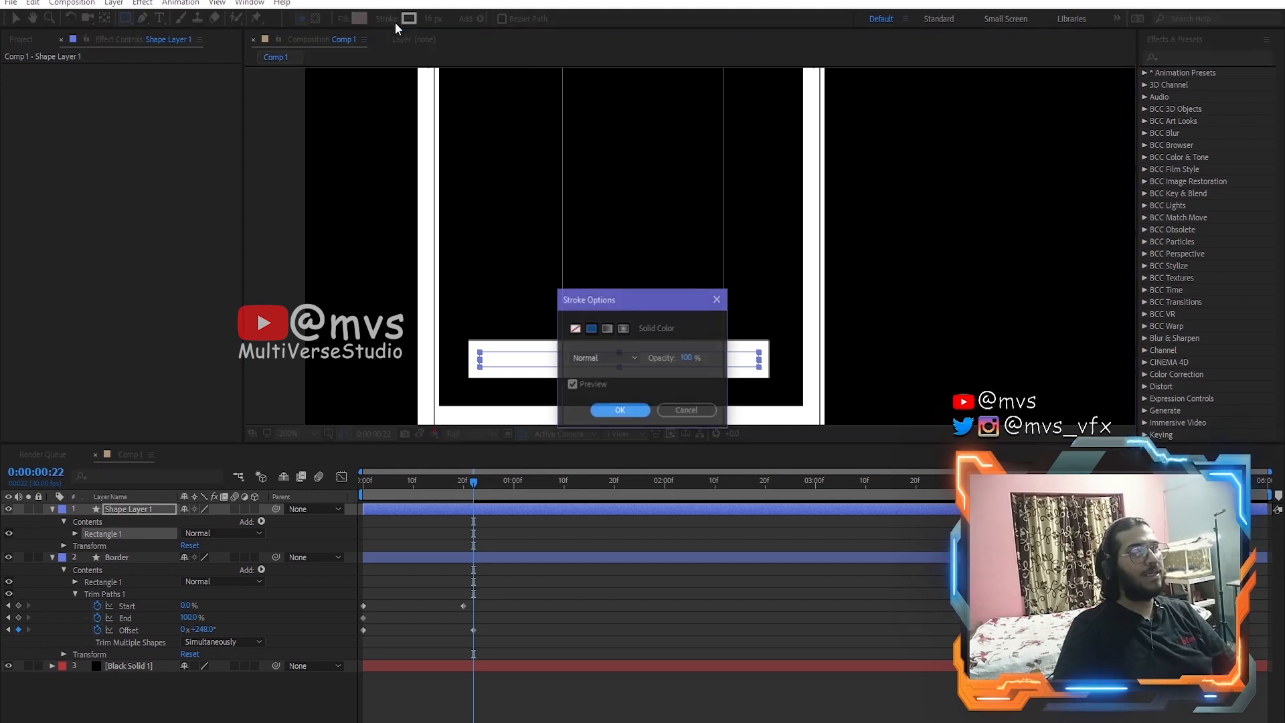
{"action": "left_click", "coordinate": [575, 330]}
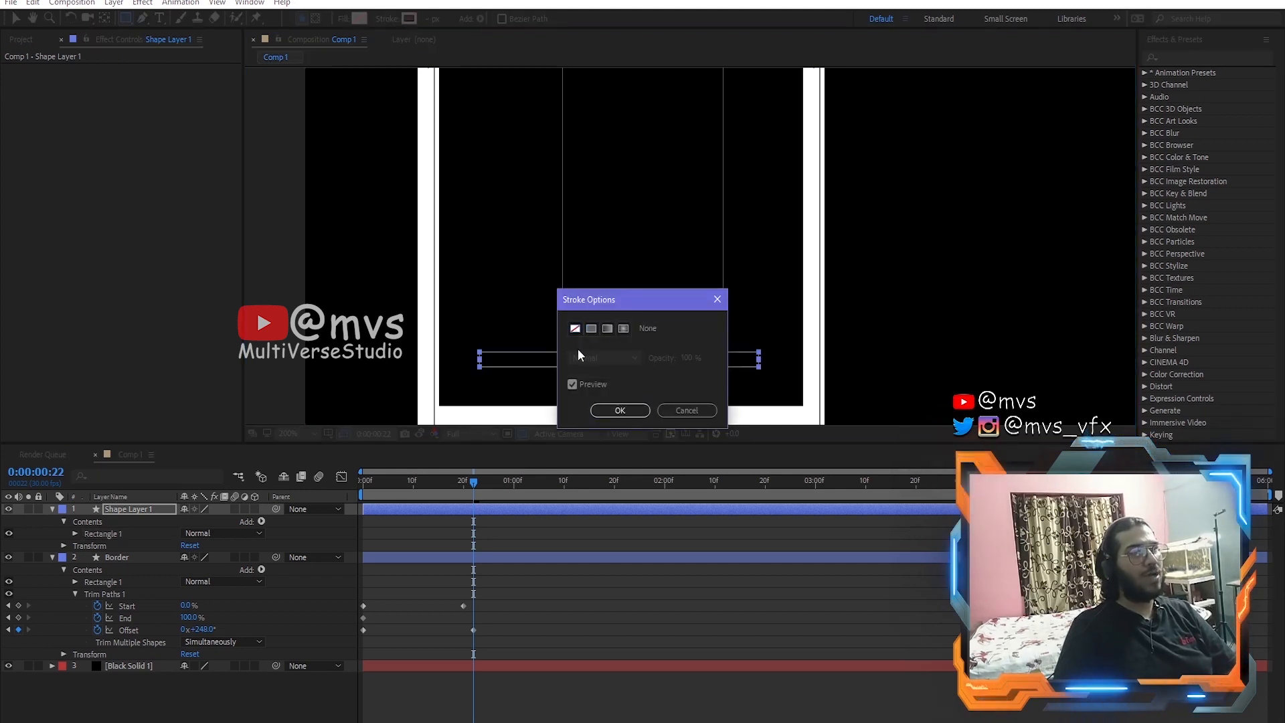
{"action": "left_click", "coordinate": [620, 410]}
Step: Give the thin rectangle a solid fill in red, FF0000
{"action": "left_click", "coordinate": [344, 19]}
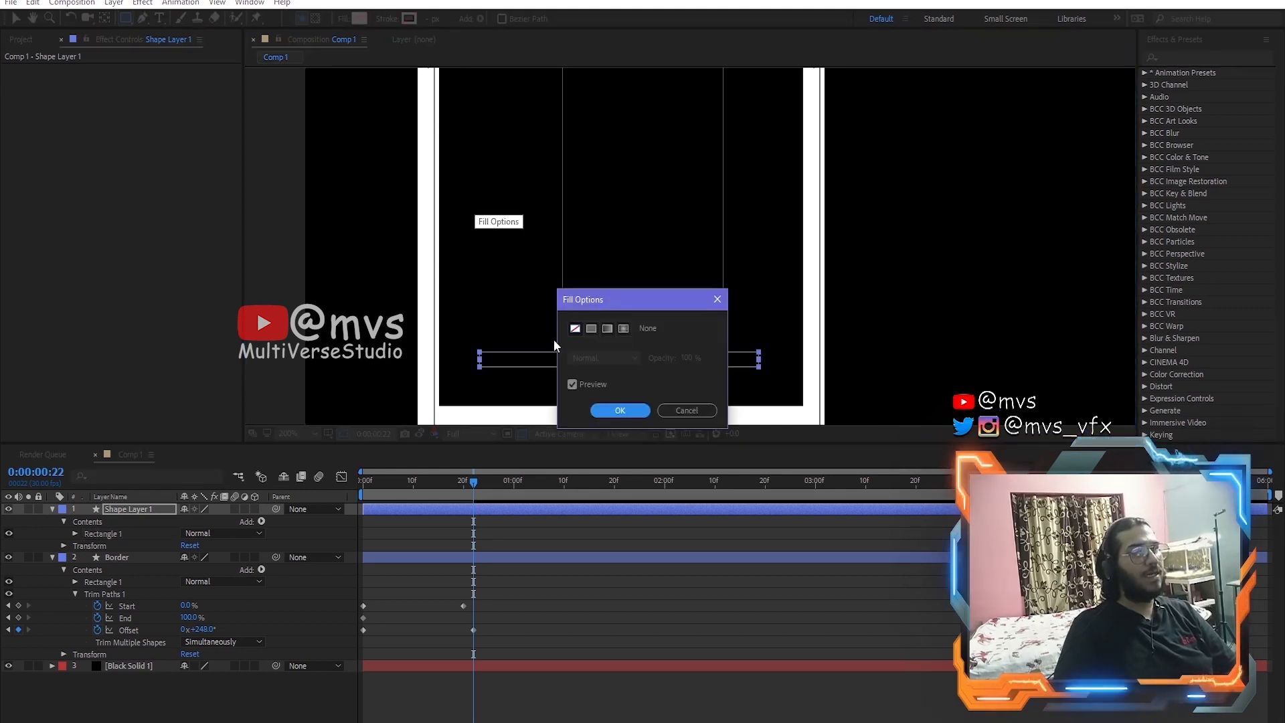
{"action": "left_click", "coordinate": [592, 328]}
{"action": "left_click", "coordinate": [620, 410]}
{"action": "left_click", "coordinate": [360, 19]}
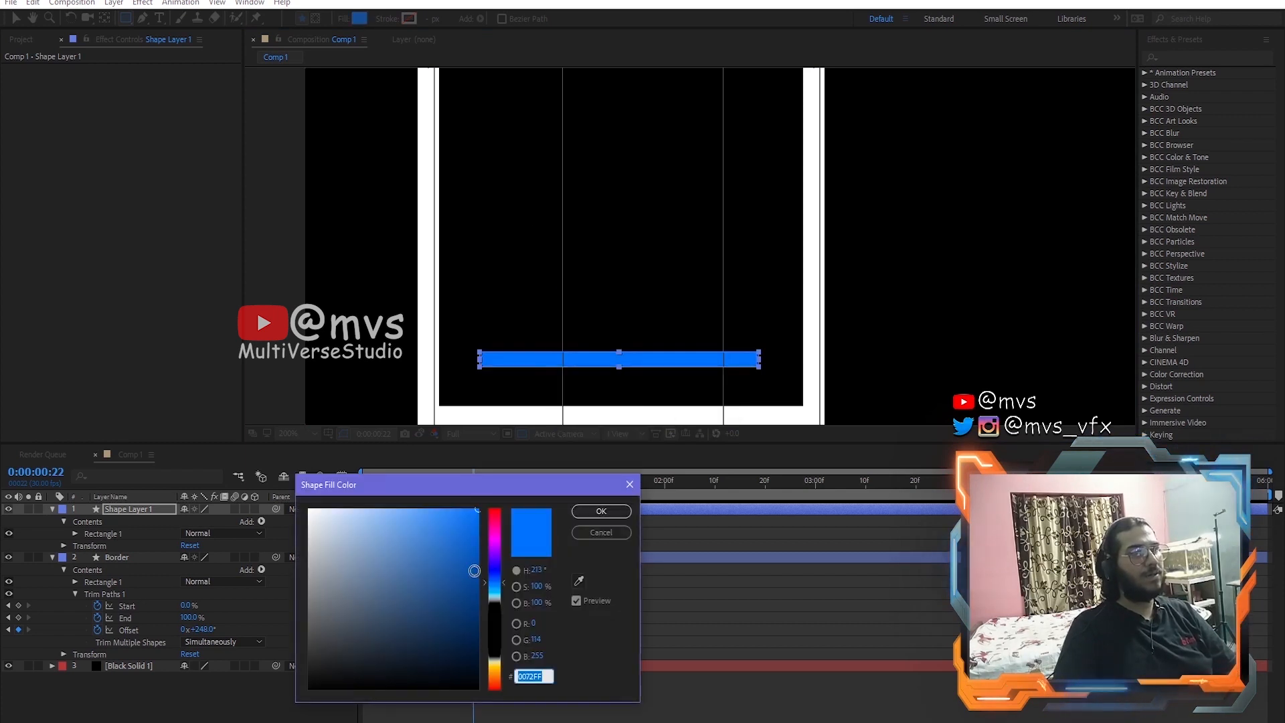
{"action": "left_click_drag", "start_coordinate": [499, 529], "coordinate": [505, 459]}
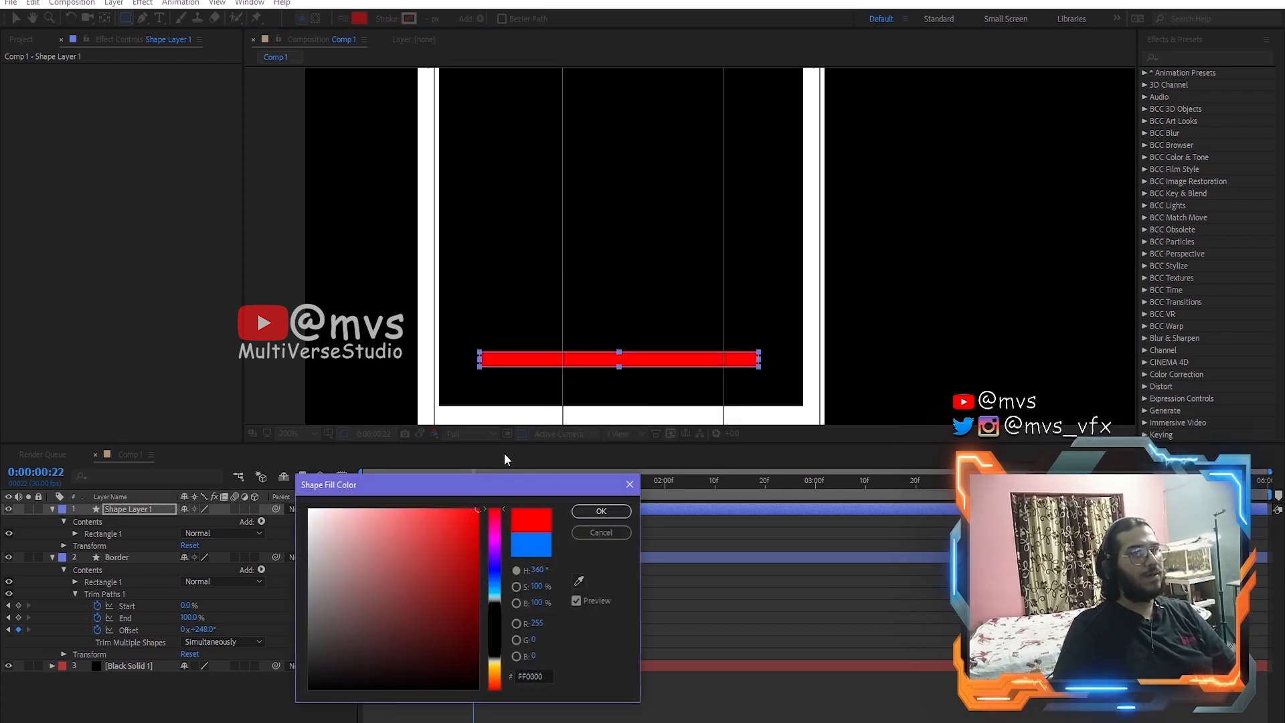
{"action": "left_click", "coordinate": [601, 510]}
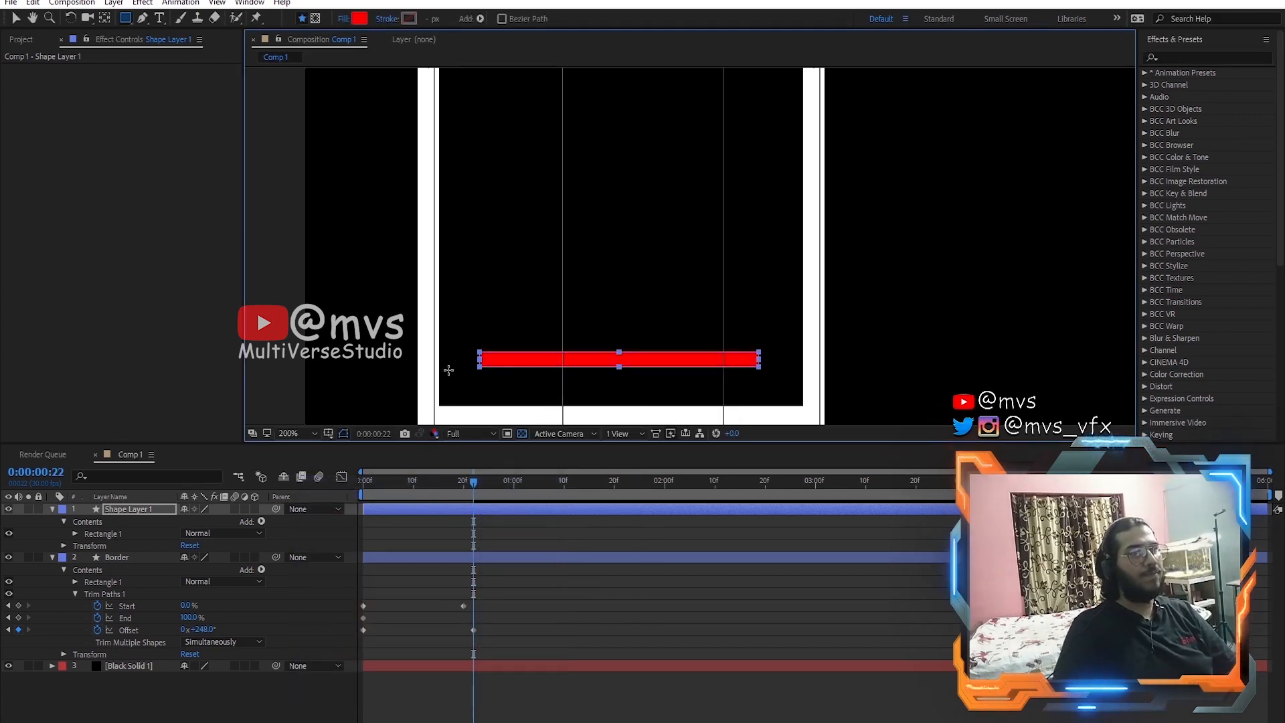
Step: Collapse the Border layer's properties and lock the Border and Black Solid 1 layers
{"action": "left_click", "coordinate": [45, 557]}
{"action": "left_click", "coordinate": [53, 557]}
{"action": "left_click_drag", "start_coordinate": [38, 557], "coordinate": [38, 569]}
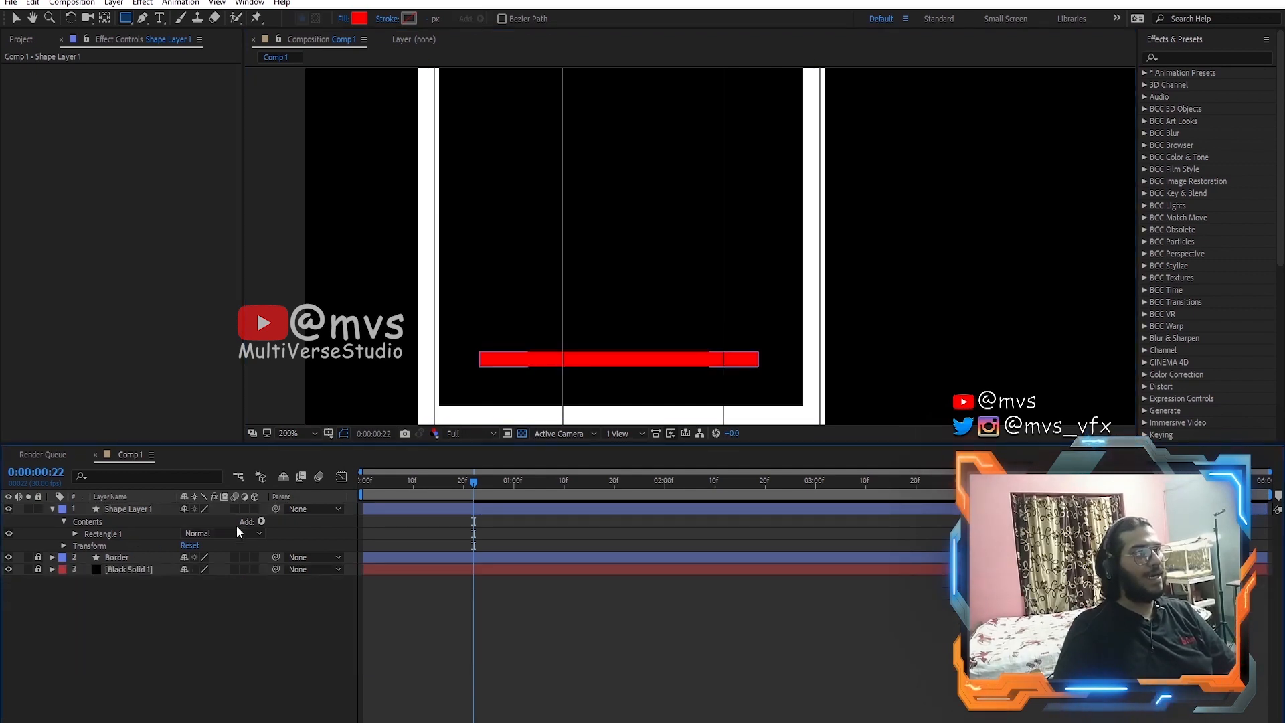
Step: Rename the red rectangle's shape layer as BARS and add a Repeater to it
{"action": "left_click", "coordinate": [134, 509]}
{"action": "right_click", "coordinate": [117, 509]}
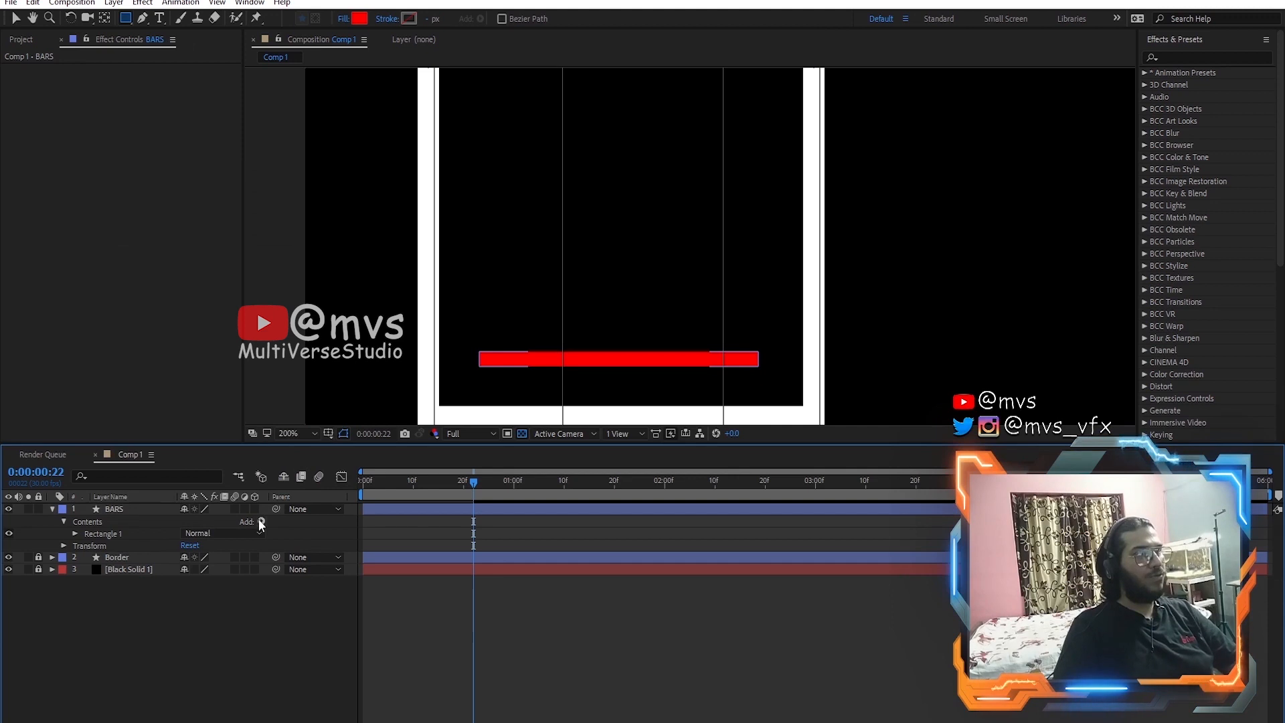
{"action": "left_click", "coordinate": [260, 520]}
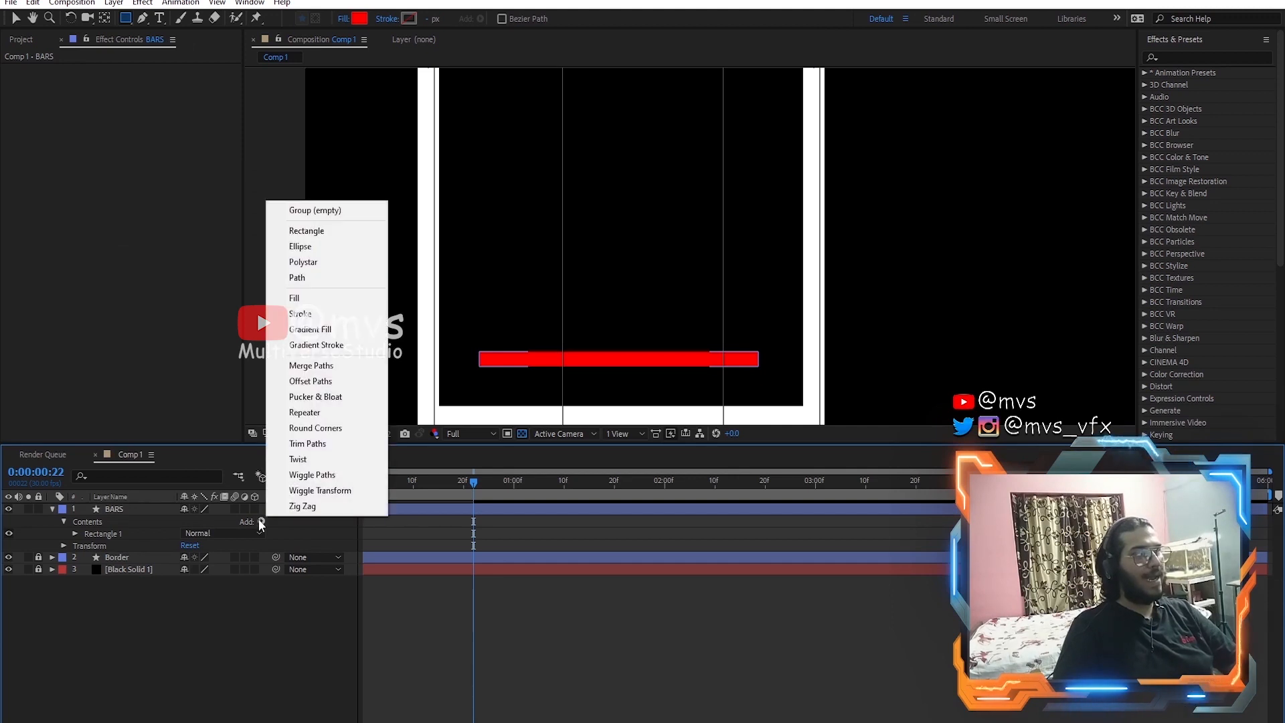
{"action": "left_click", "coordinate": [303, 413]}
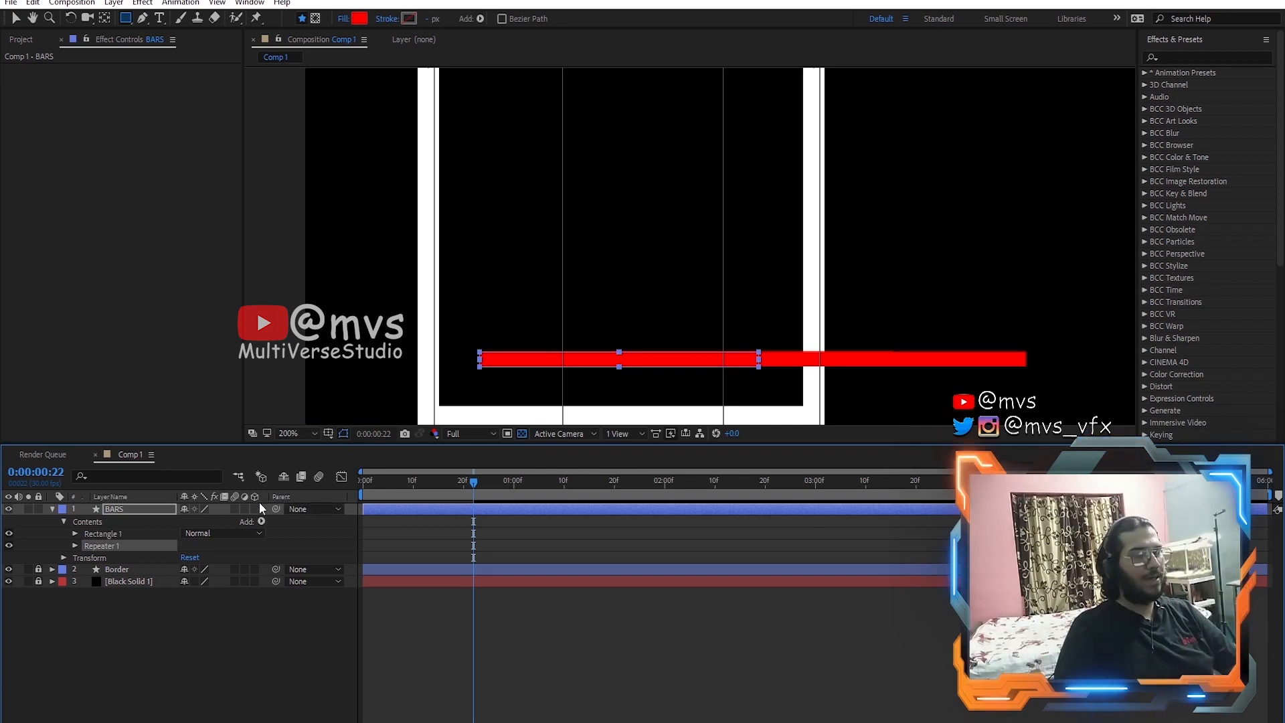
Step: Set the BARS Repeater's horizontal position to 0 and its number of copies to 29
{"action": "left_click", "coordinate": [74, 545]}
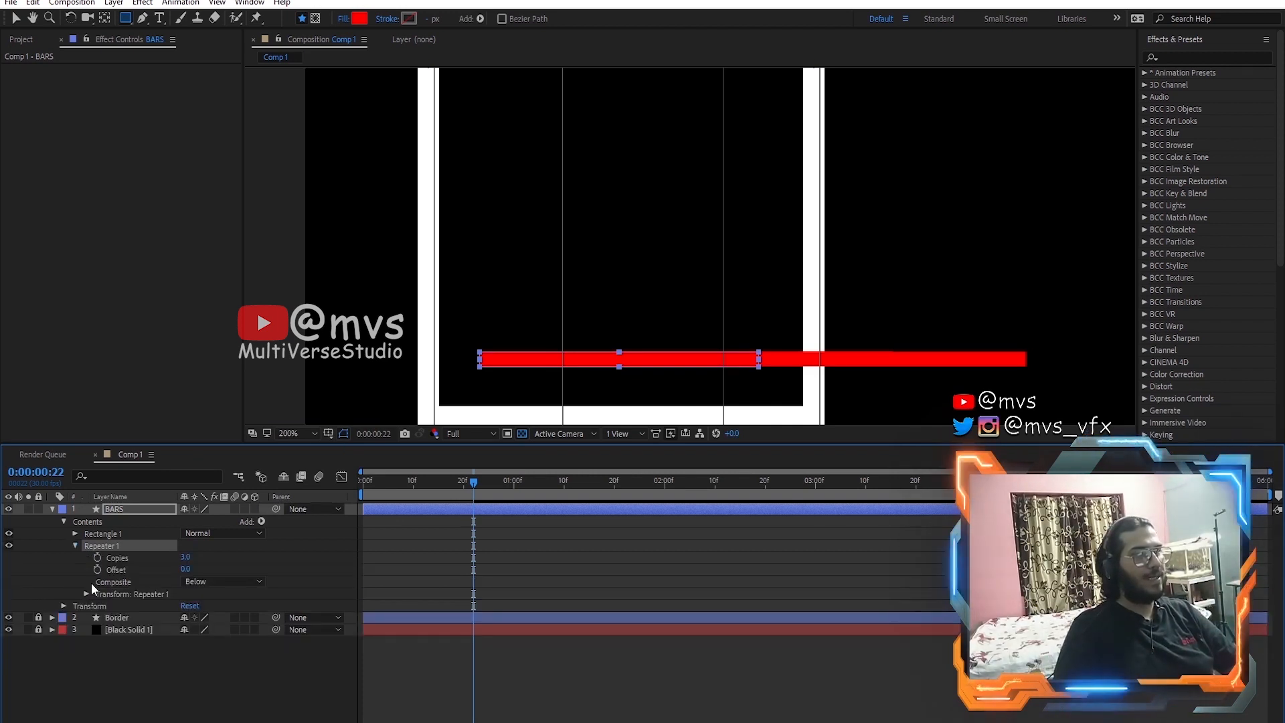
{"action": "left_click", "coordinate": [86, 594]}
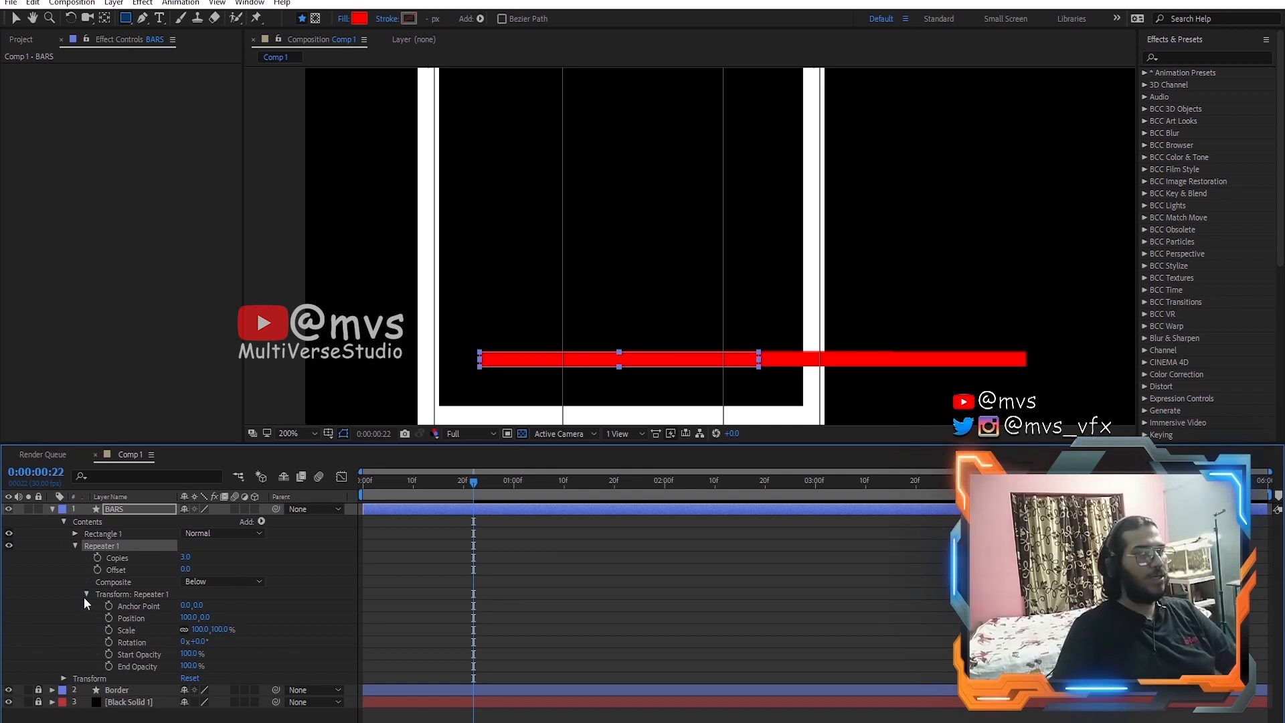
{"action": "left_click", "coordinate": [188, 617]}
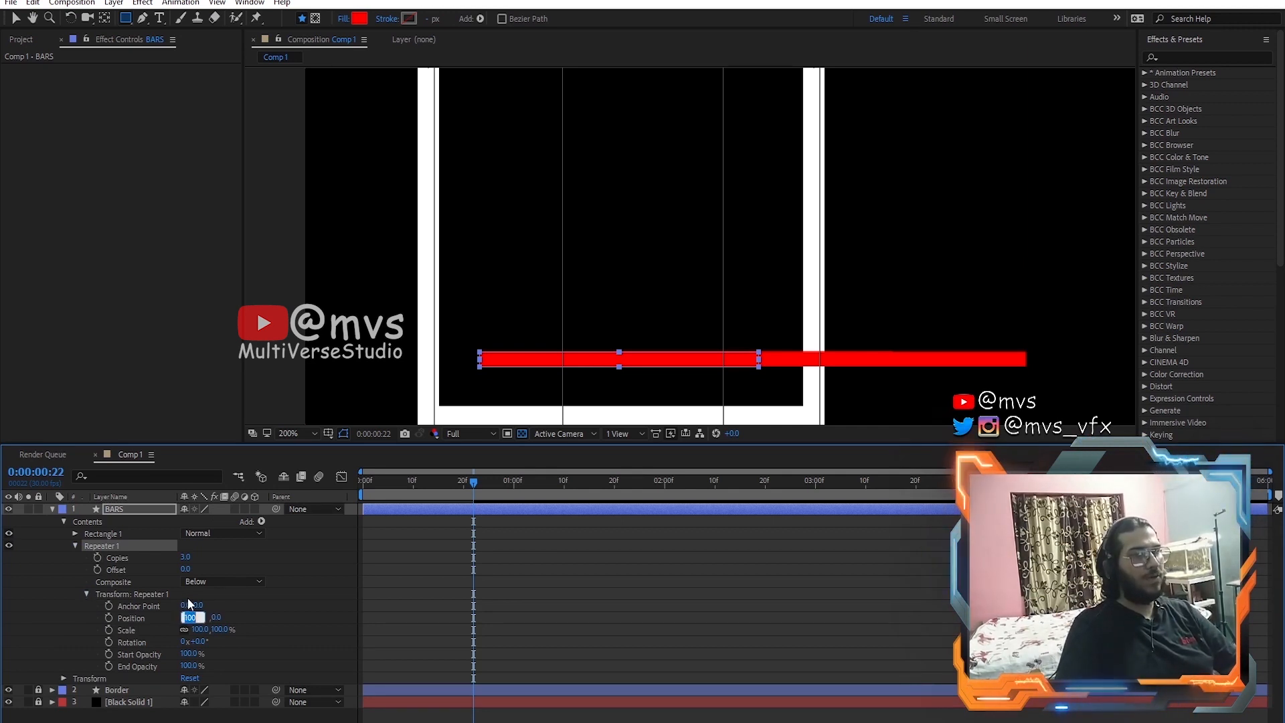
{"action": "type", "text": "0"}
{"action": "left_click", "coordinate": [275, 598]}
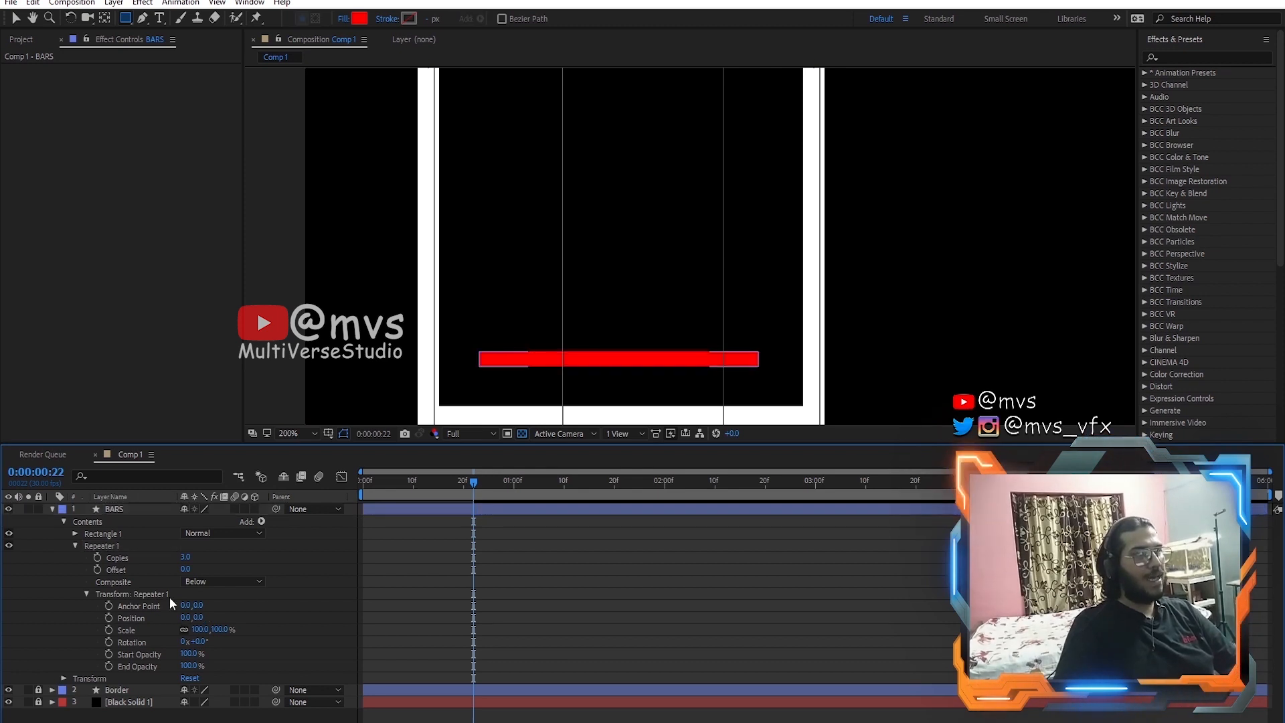
{"action": "left_click", "coordinate": [185, 557]}
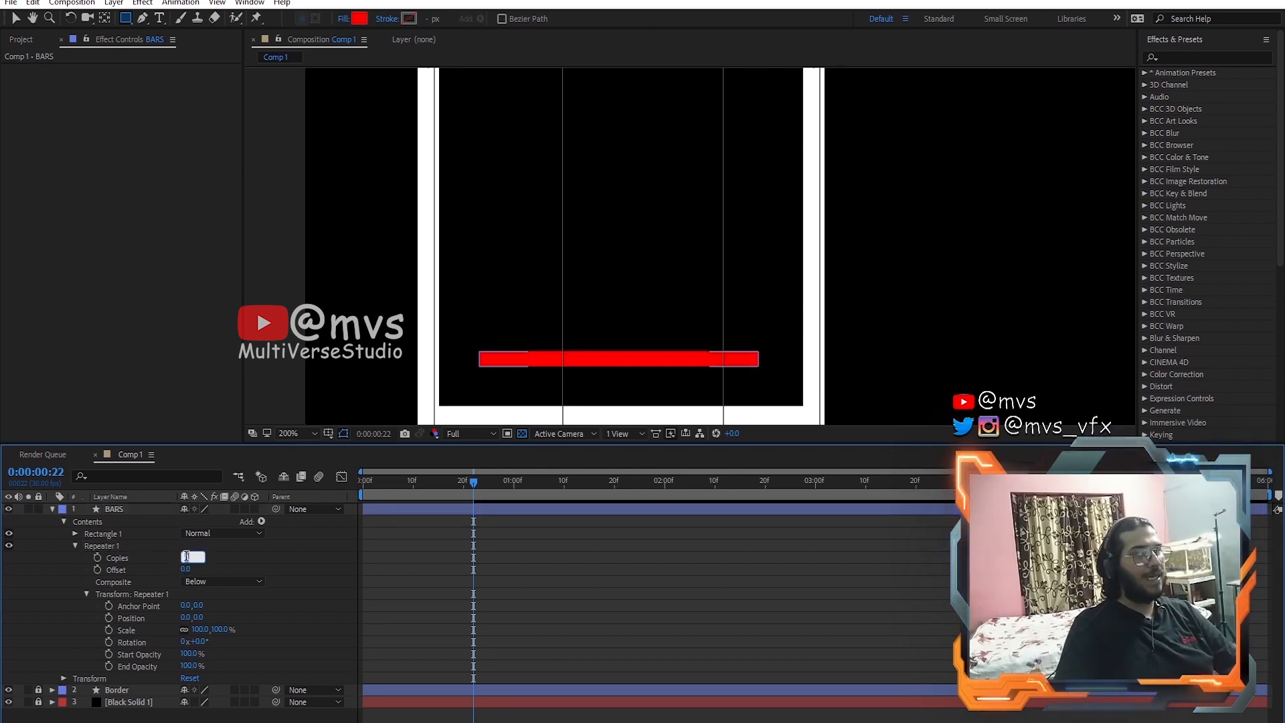
{"action": "type", "text": "29"}
{"action": "left_click", "coordinate": [286, 600]}
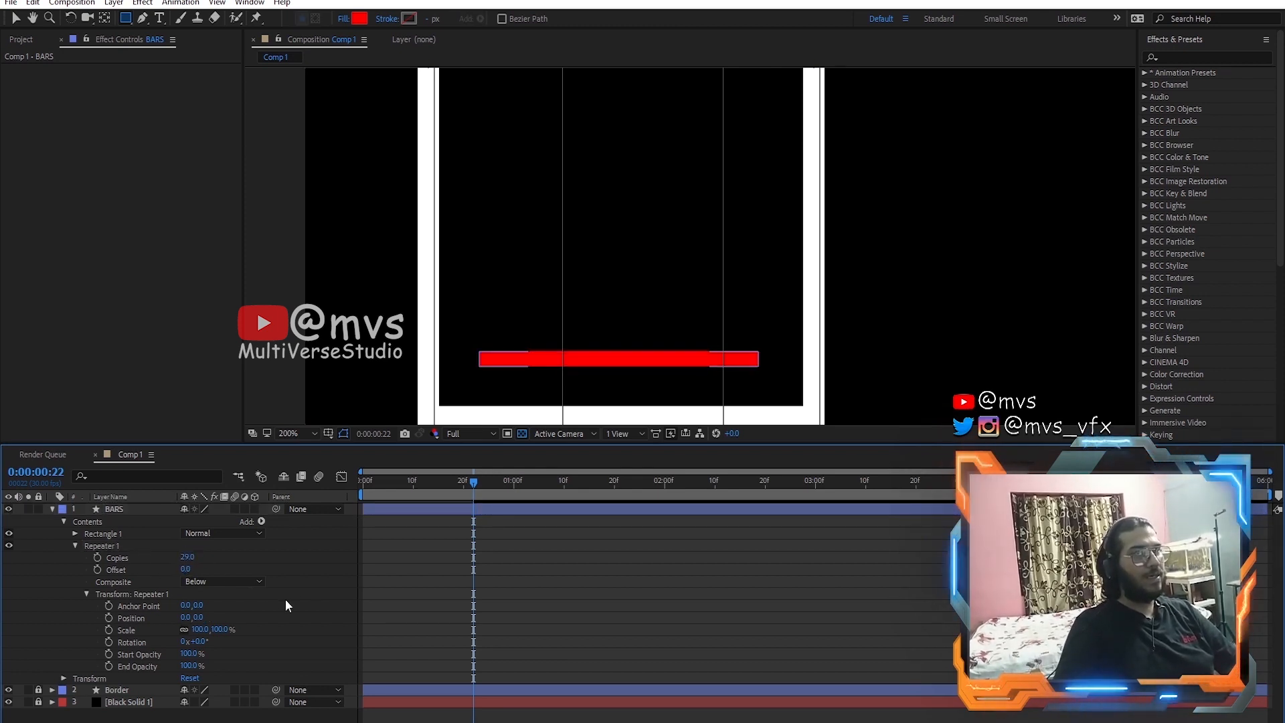
Step: Keyframe the Repeater's Position at 0:00:00:22, and set its vertical value to about -25 at 0:00:05:00
{"action": "left_click", "coordinate": [110, 619]}
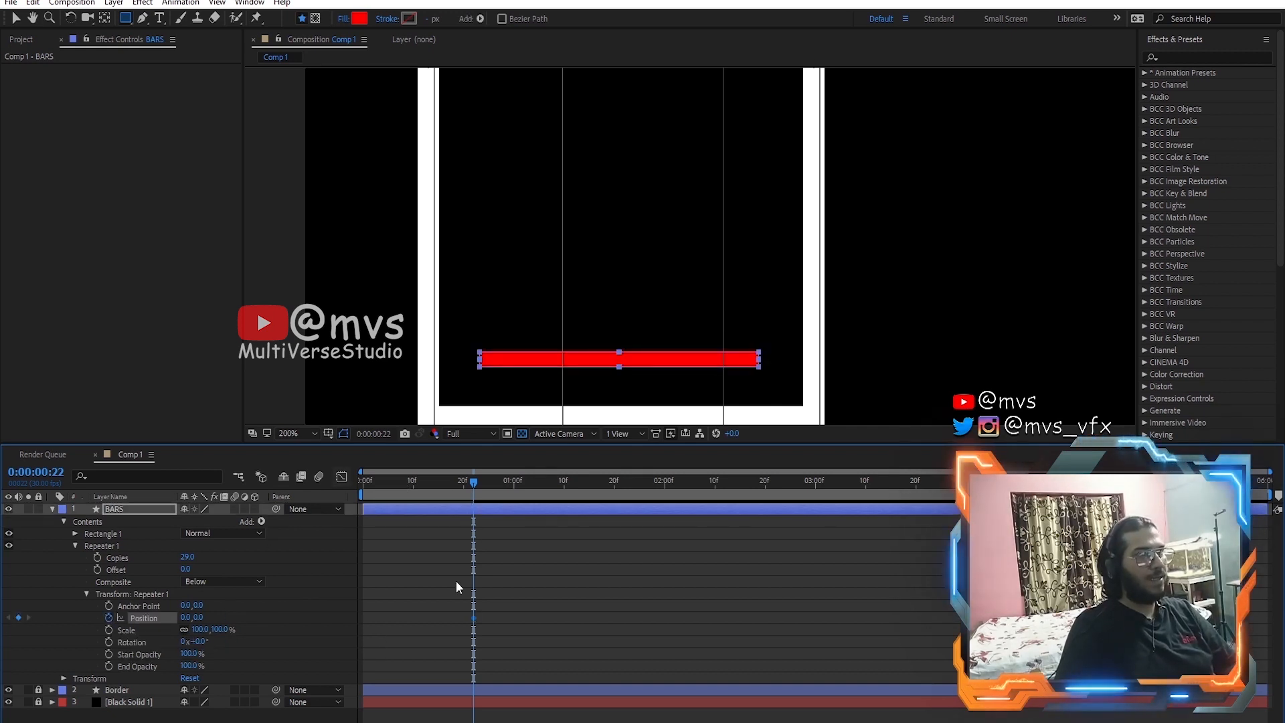
{"action": "left_click", "coordinate": [38, 690]}
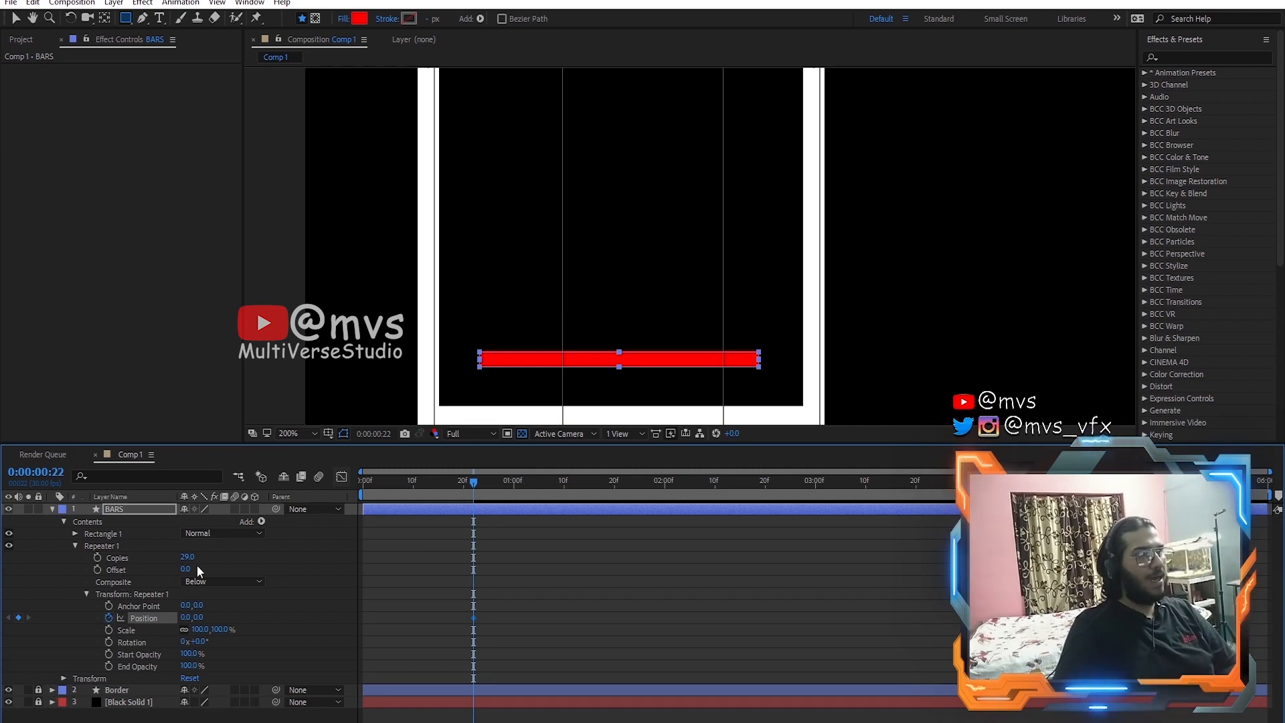
{"action": "left_click_drag", "start_coordinate": [473, 480], "coordinate": [965, 529]}
{"action": "left_click_drag", "start_coordinate": [1127, 529], "coordinate": [1118, 529]}
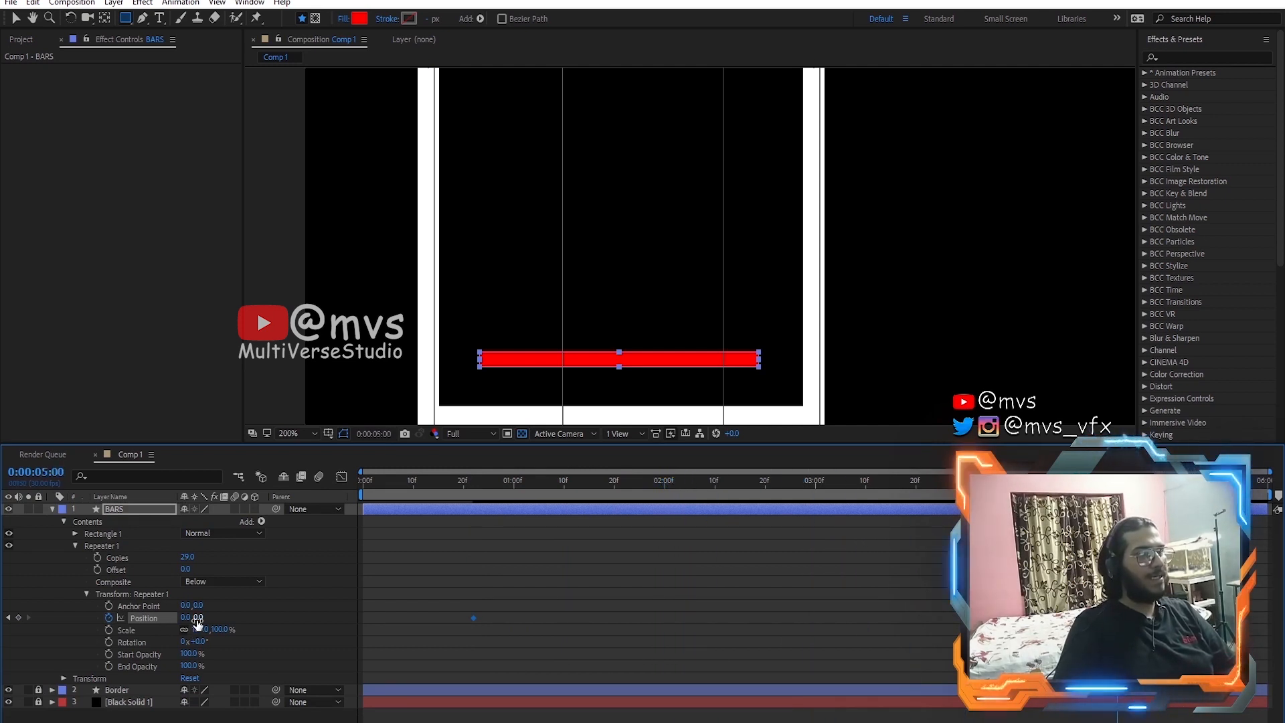
{"action": "left_click_drag", "start_coordinate": [197, 620], "coordinate": [174, 620]}
{"action": "scroll", "coordinate": [689, 307], "scroll_direction": "down", "scroll_amount": 2}
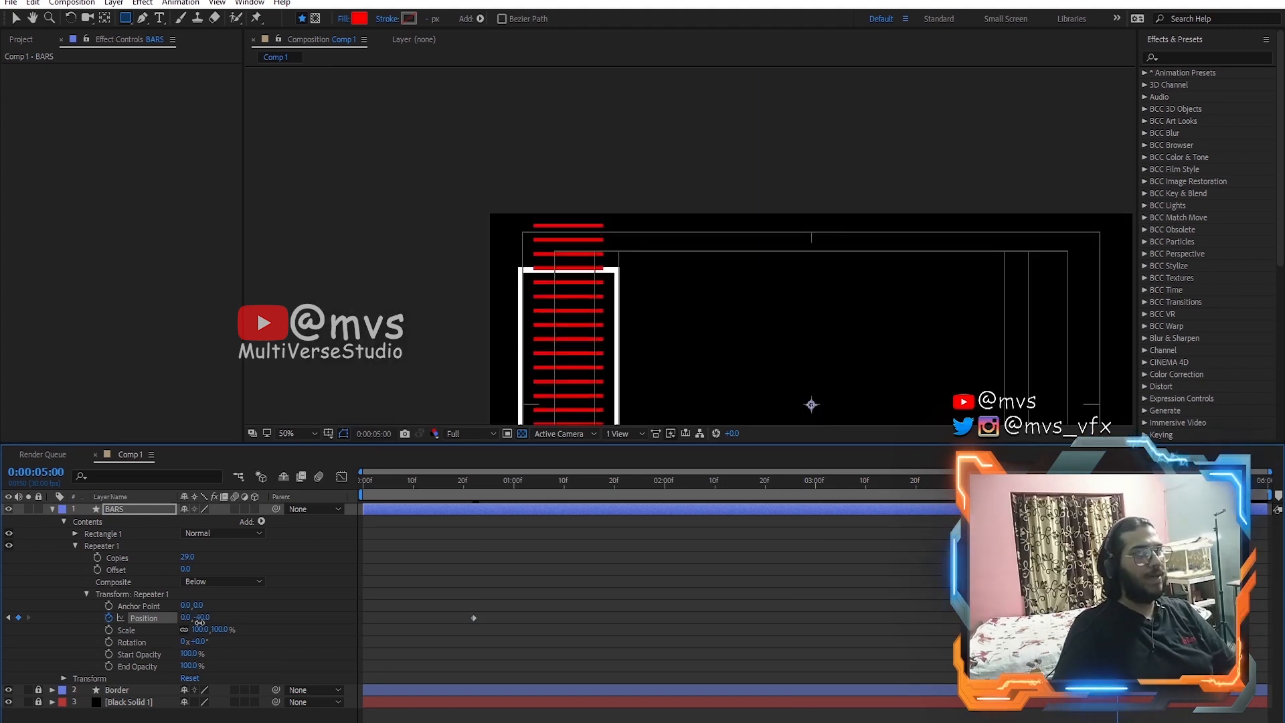
{"action": "left_click_drag", "start_coordinate": [200, 623], "coordinate": [211, 623]}
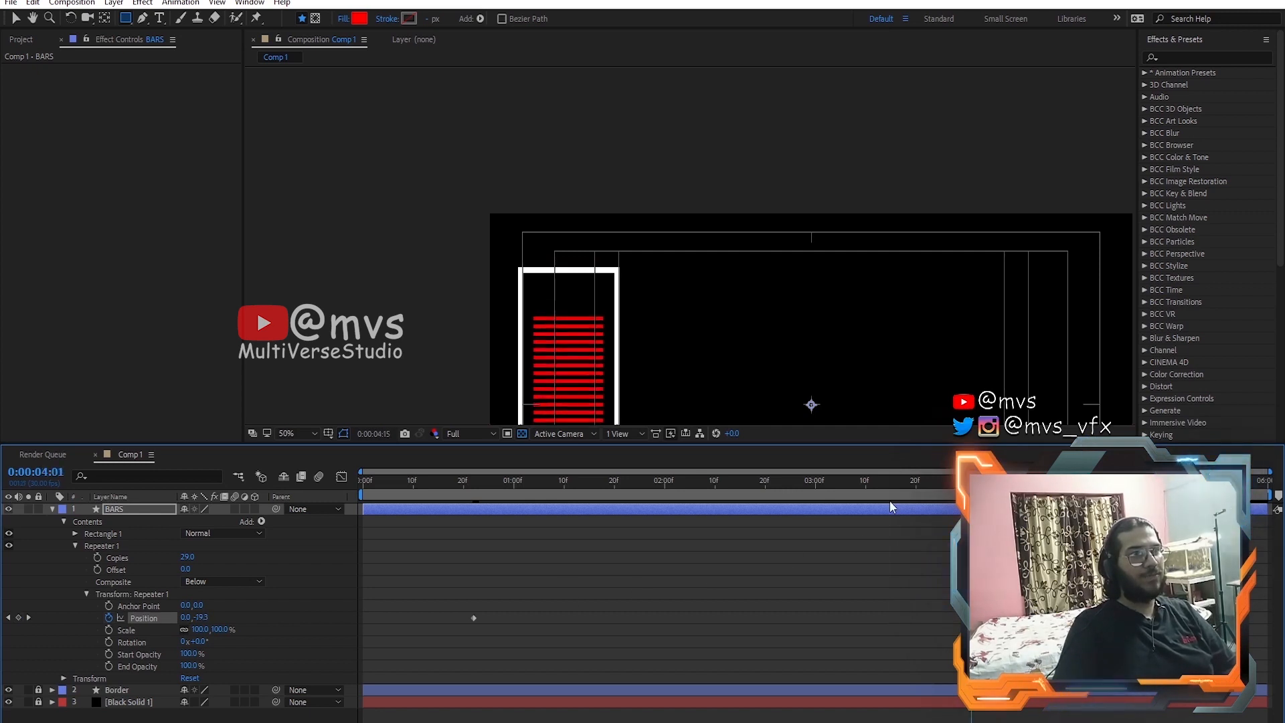
Step: Adjust the Repeater's vertical position in a keyframe at 0:00:01:00 and set it to about -12.1 at 0:00:02:25
{"action": "left_click", "coordinate": [479, 481]}
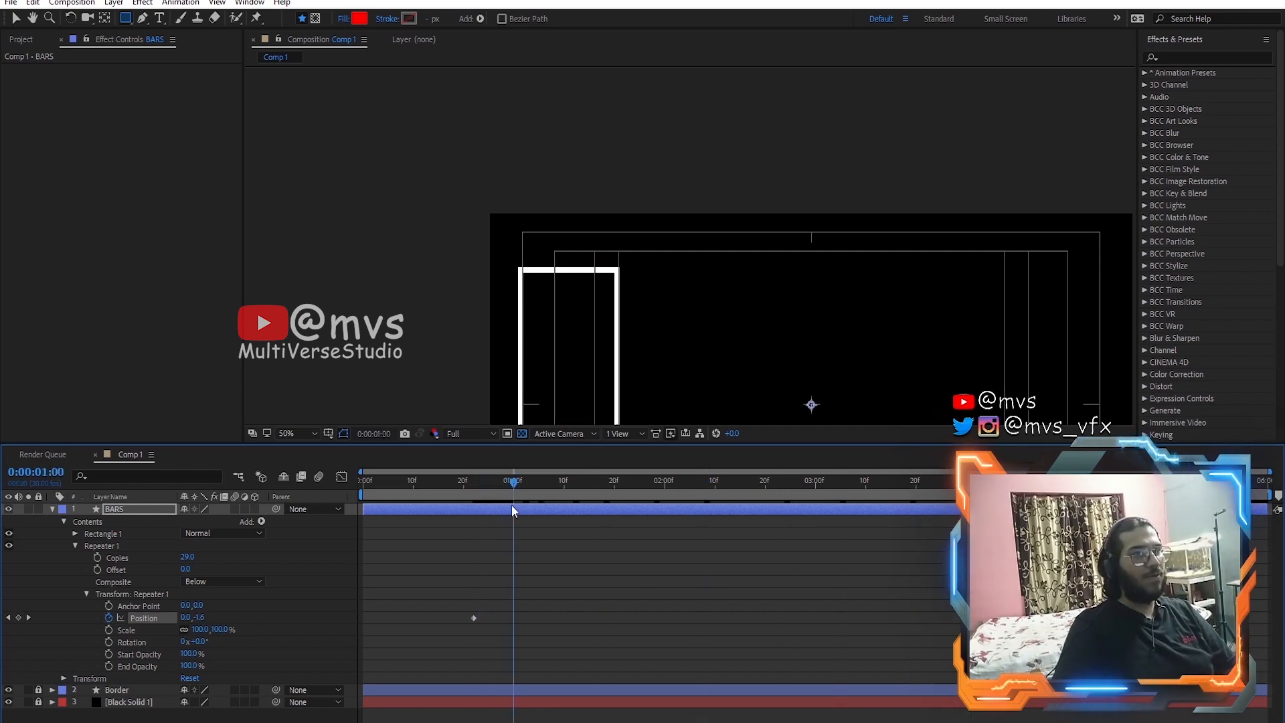
{"action": "left_click_drag", "start_coordinate": [199, 617], "coordinate": [203, 616]}
{"action": "scroll", "coordinate": [582, 358], "scroll_direction": "down", "scroll_amount": 1}
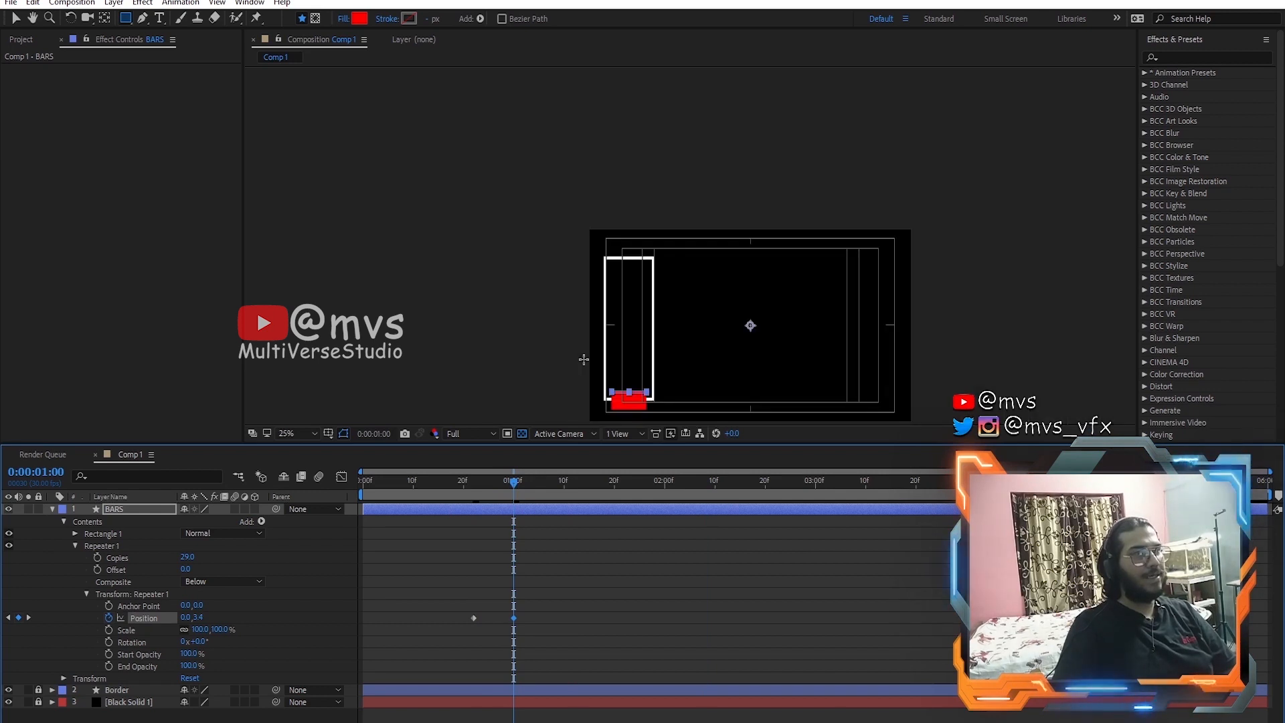
{"action": "key", "text": "ctrl+z"}
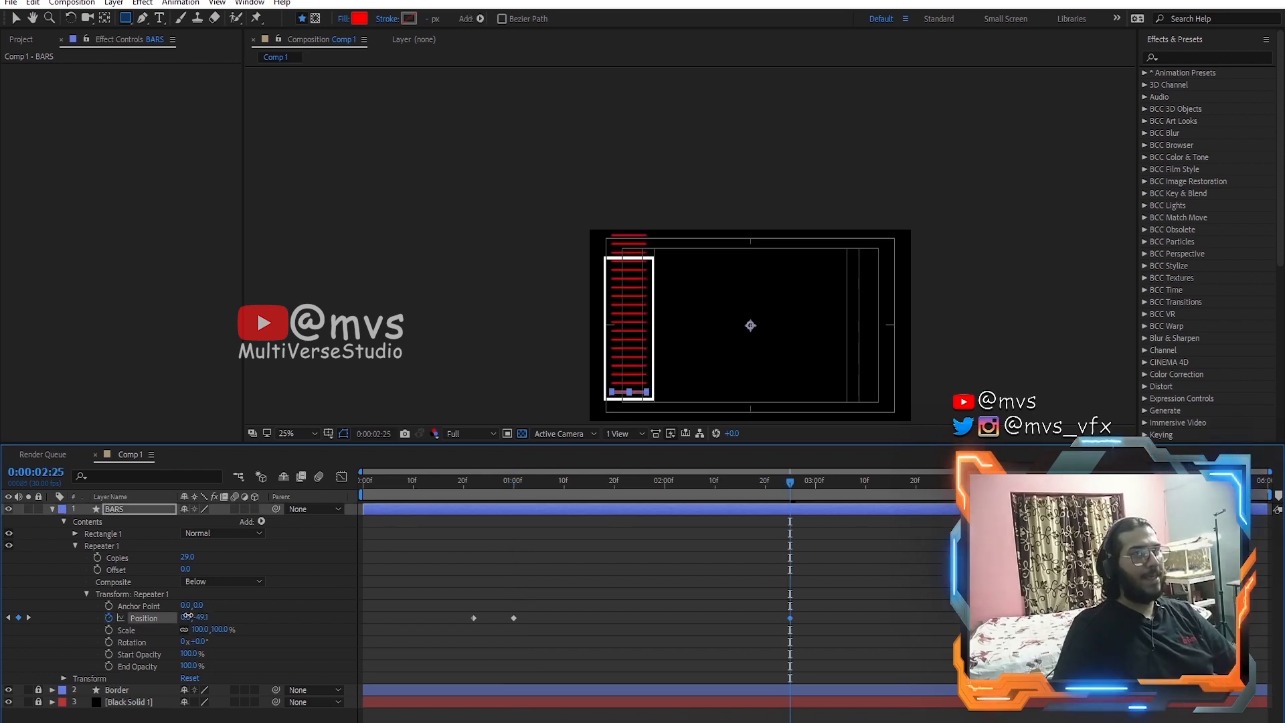
{"action": "left_click_drag", "start_coordinate": [188, 616], "coordinate": [217, 612]}
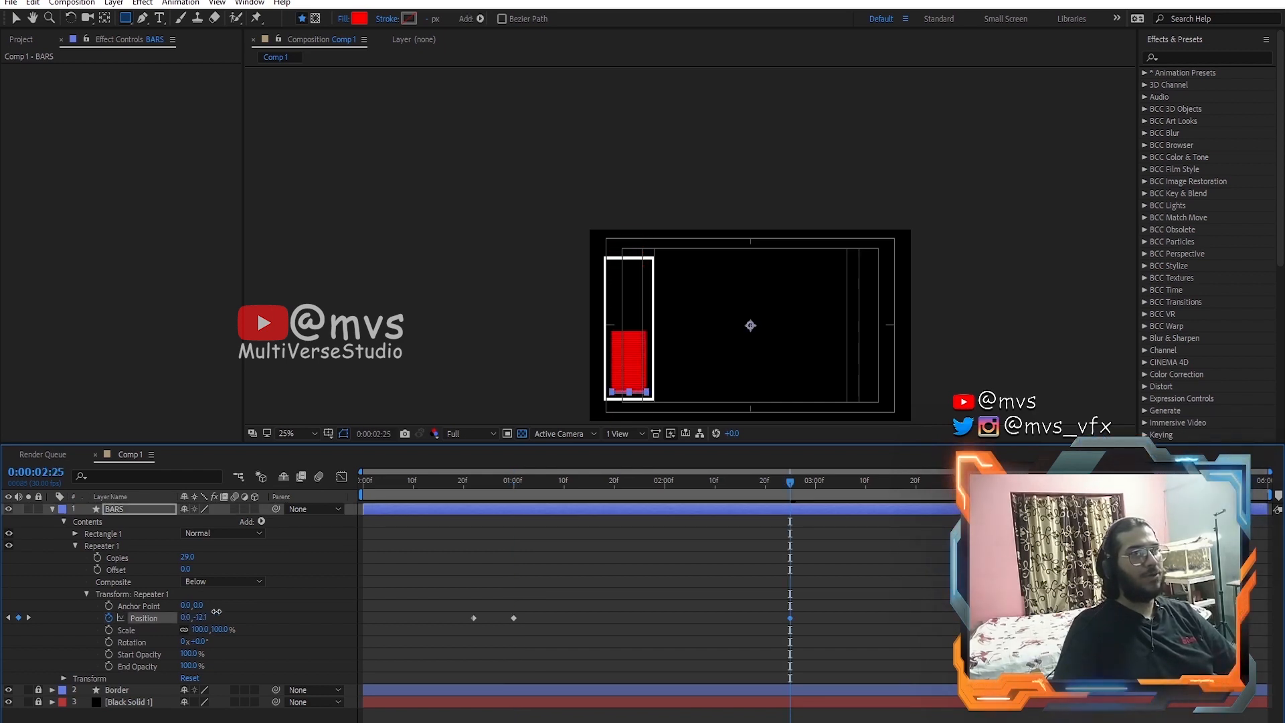
Step: Add varied Repeater Position keyframes between 0:00:03:07 and 0:00:04:11, with a vertical value of about -25.2 at 0:00:04:11
{"action": "left_click_drag", "start_coordinate": [793, 479], "coordinate": [1020, 481]}
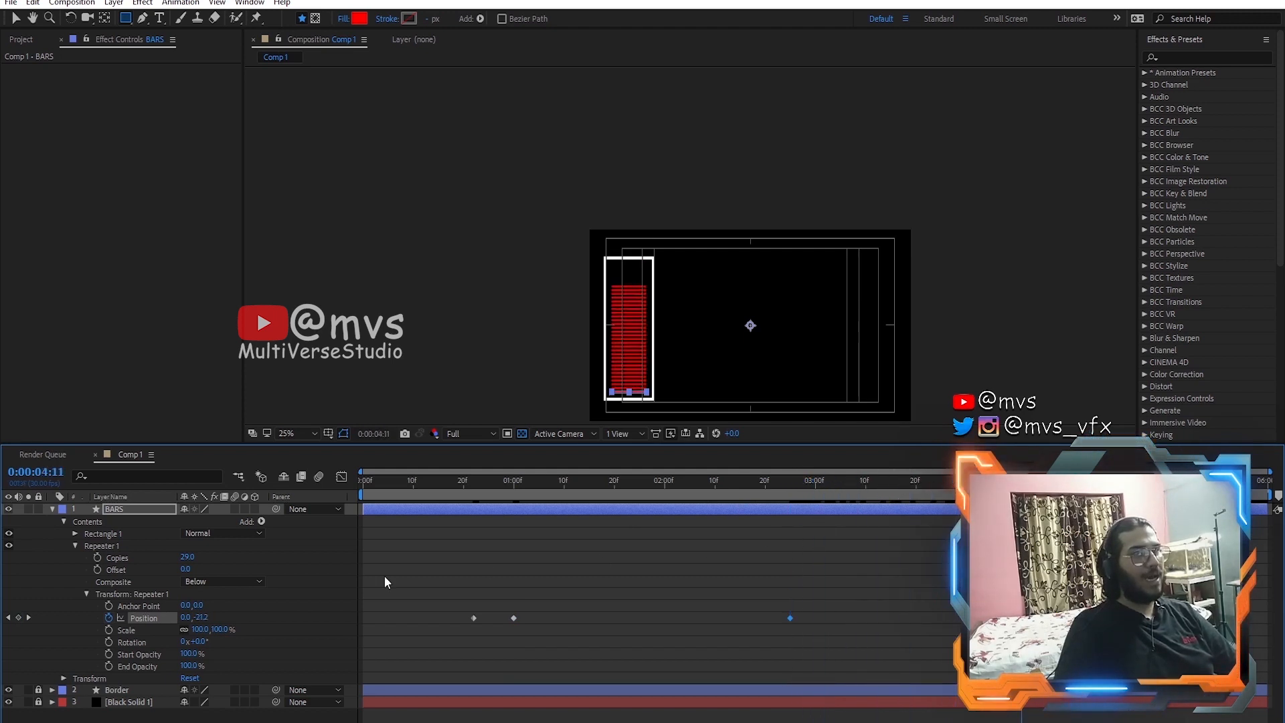
{"action": "left_click_drag", "start_coordinate": [202, 618], "coordinate": [199, 618]}
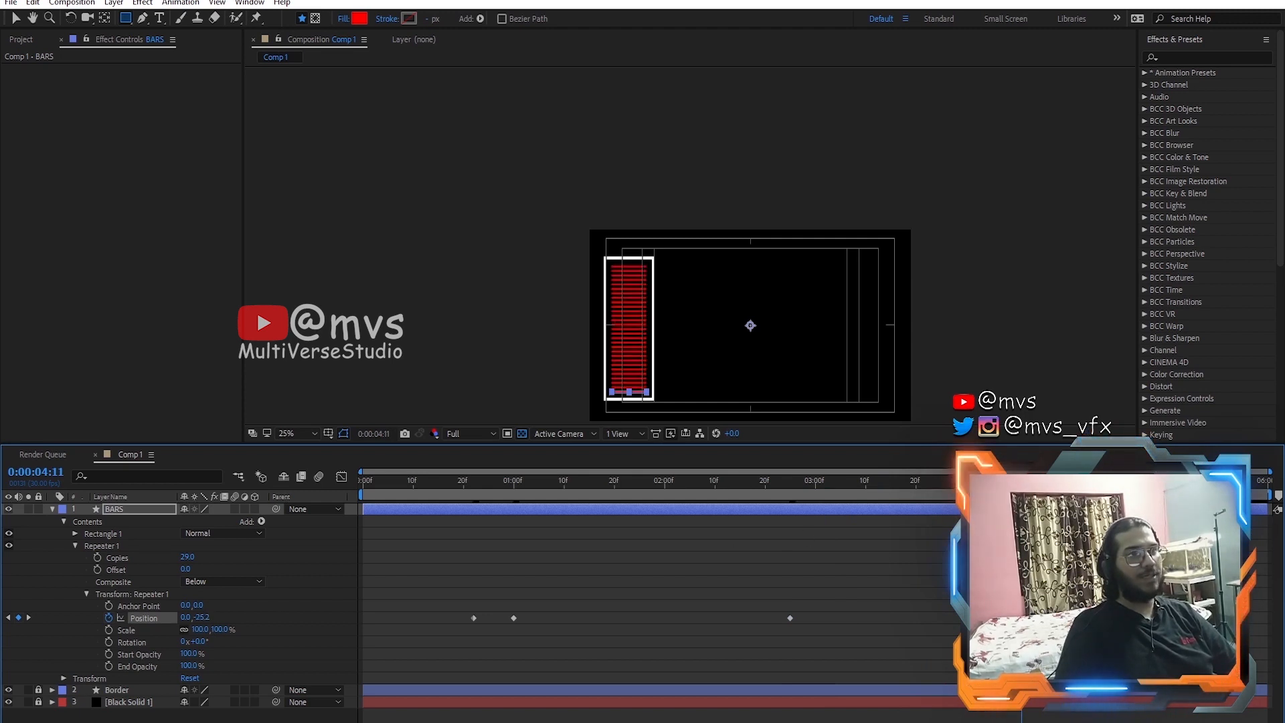
{"action": "left_click_drag", "start_coordinate": [1022, 481], "coordinate": [1072, 481]}
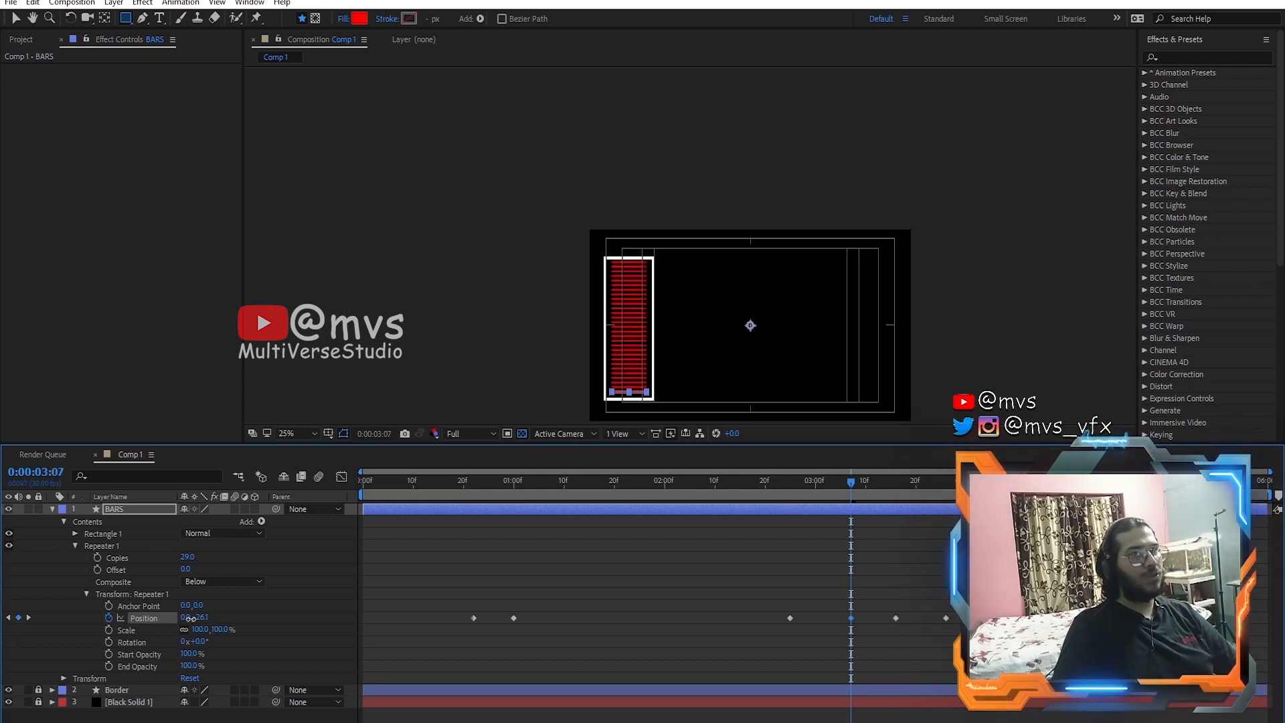
{"action": "mouse_move", "coordinate": [191, 618]}
{"action": "left_mouse_down"}
{"action": "mouse_move", "coordinate": [241, 612]}
{"action": "mouse_move", "coordinate": [198, 611]}
{"action": "left_mouse_up"}
Step: Set the Repeater's vertical position to 0 at 0:00:05:29 and save the project
{"action": "left_click_drag", "start_coordinate": [516, 480], "coordinate": [1228, 569]}
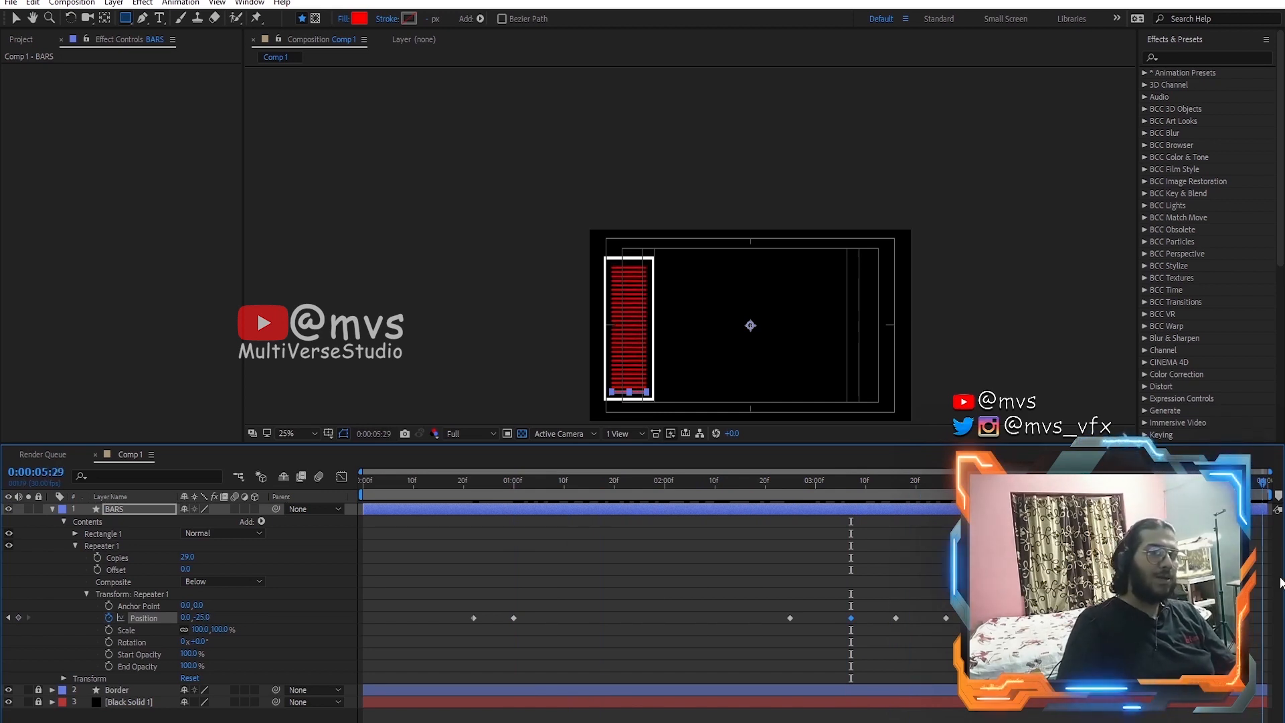
{"action": "left_click", "coordinate": [202, 617]}
{"action": "type", "text": "0"}
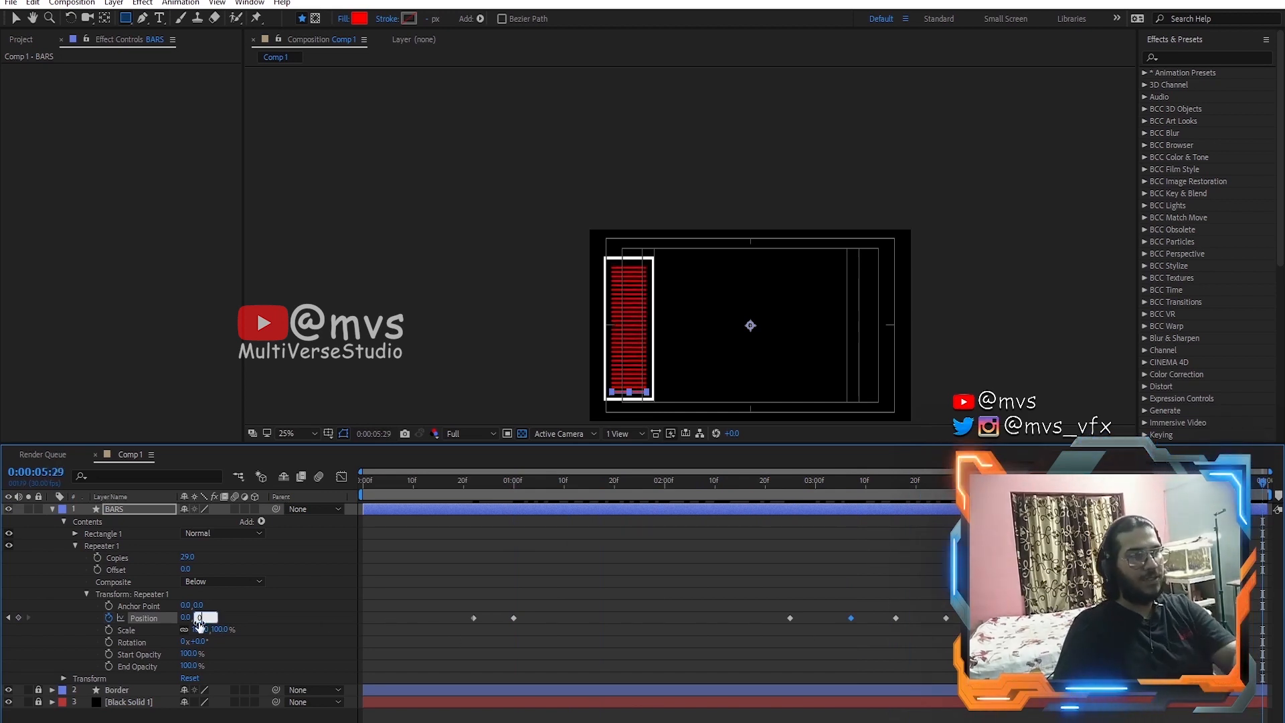
{"action": "key", "text": "Return"}
{"action": "key", "text": "ctrl+s"}
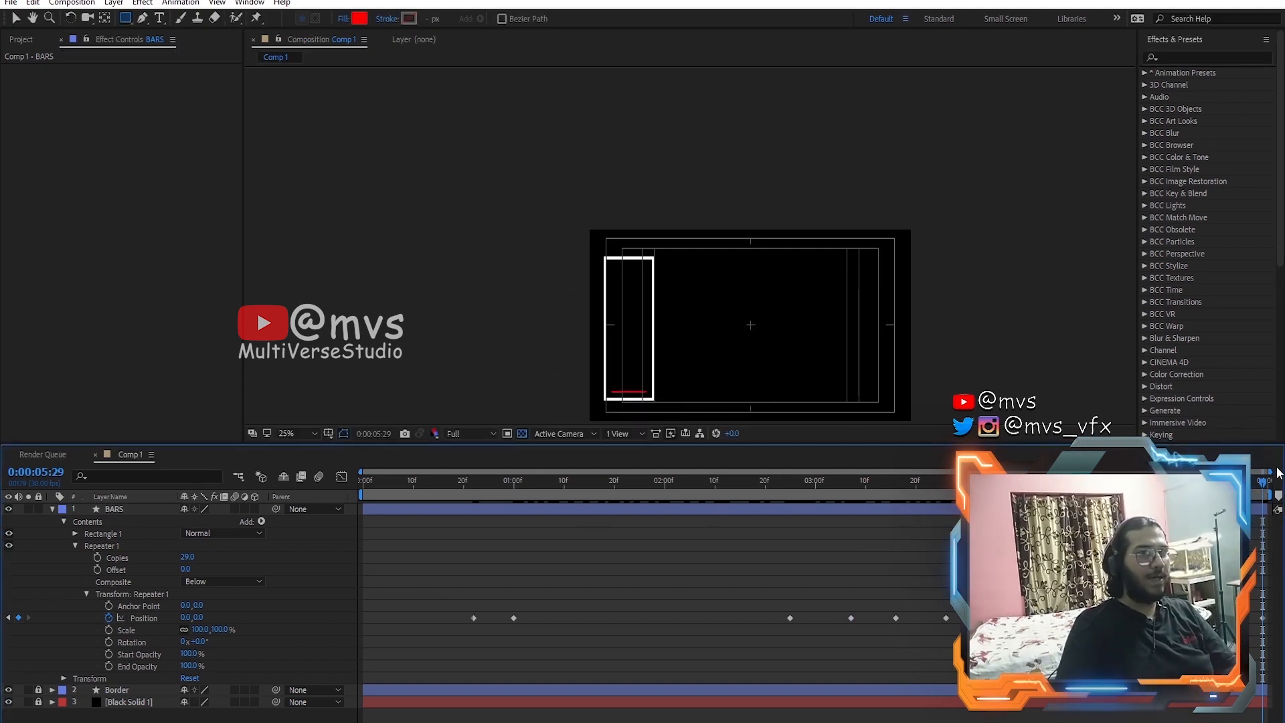
Step: Apply Easy Ease to all of the Repeater's Position keyframes and preview the animation from the start
{"action": "left_click_drag", "start_coordinate": [371, 613], "coordinate": [991, 627]}
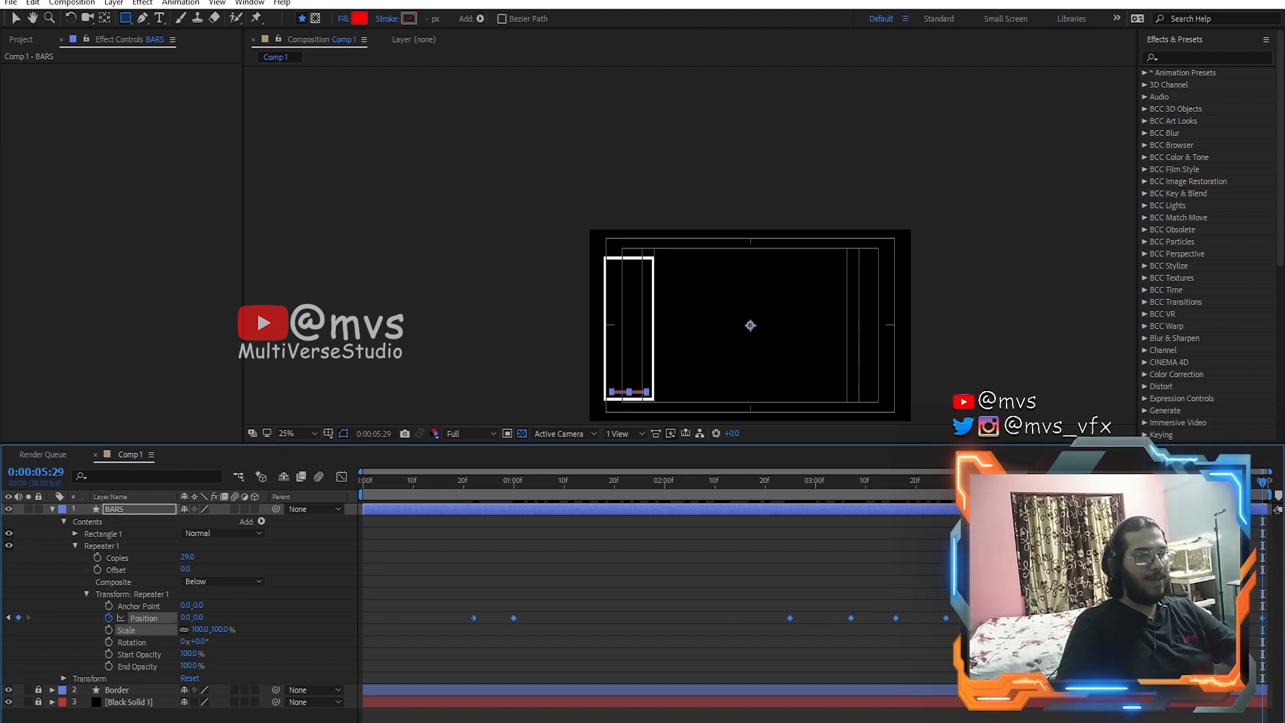
{"action": "key", "text": "ctrl+s"}
{"action": "key", "text": "Home"}
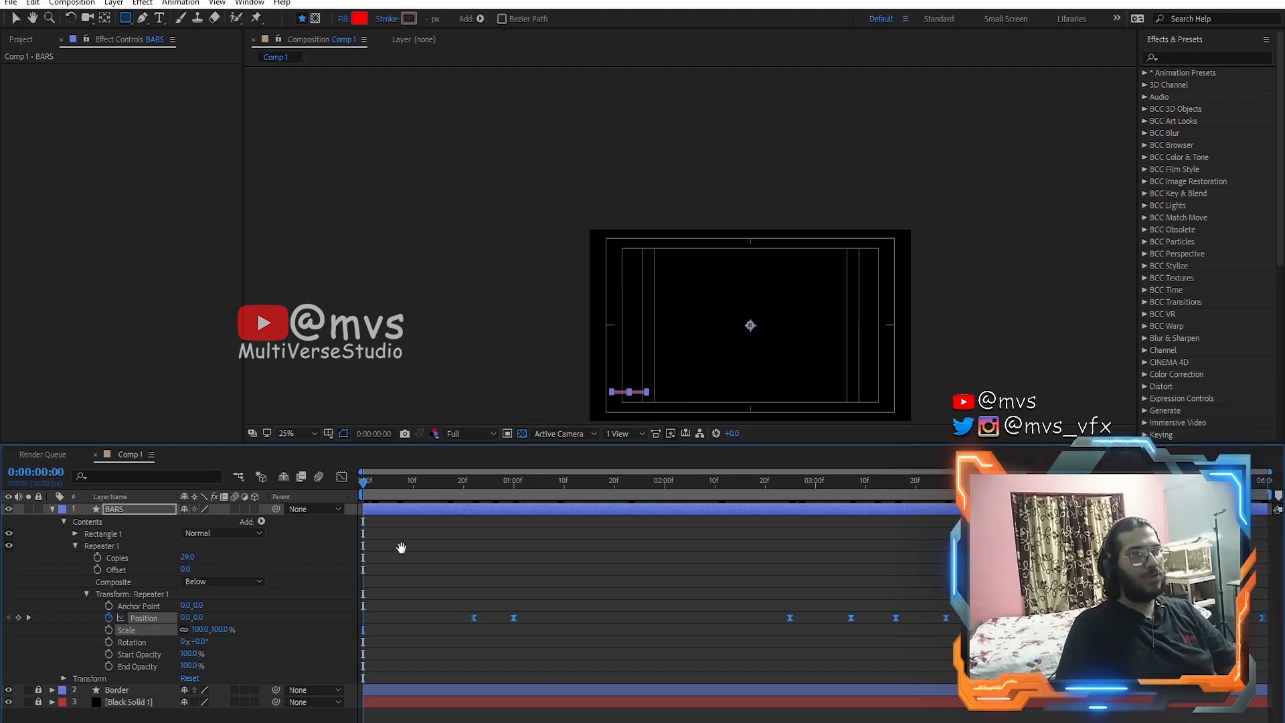
{"action": "key", "text": "space"}
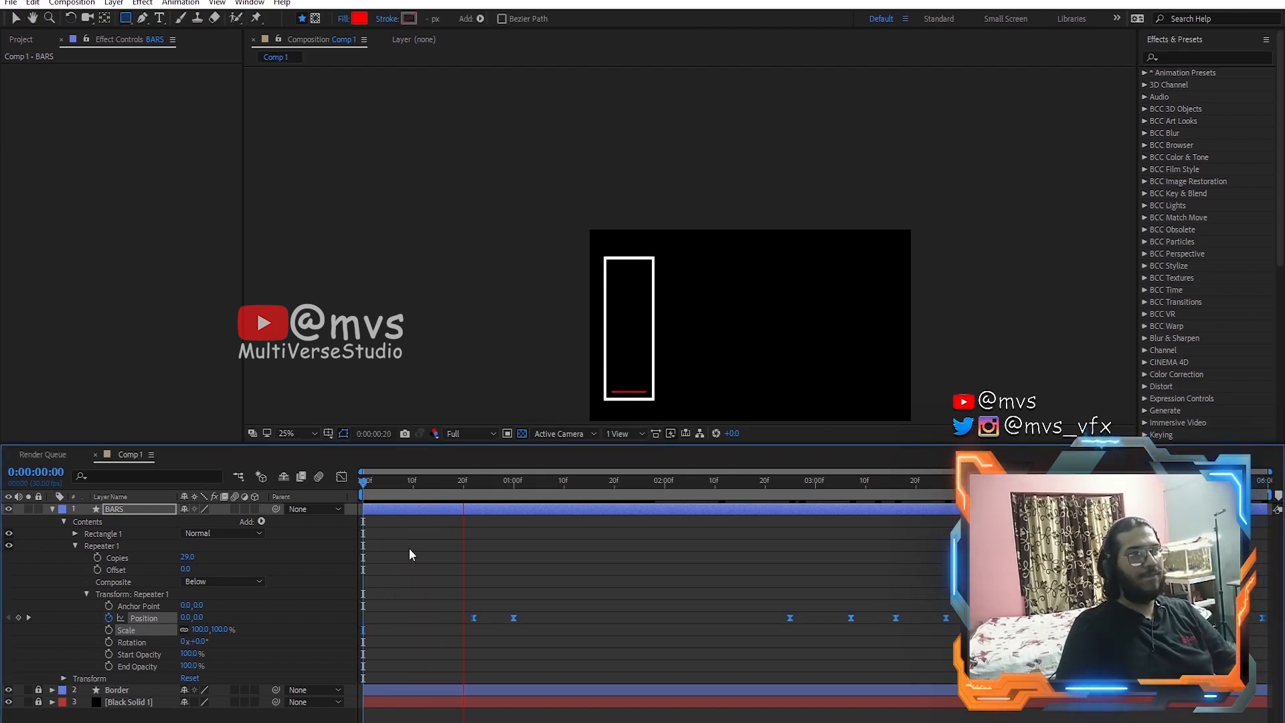
{"action": "key", "text": "space"}
{"action": "left_click_drag", "start_coordinate": [866, 483], "coordinate": [449, 506]}
{"action": "left_click_drag", "start_coordinate": [449, 483], "coordinate": [479, 492]}
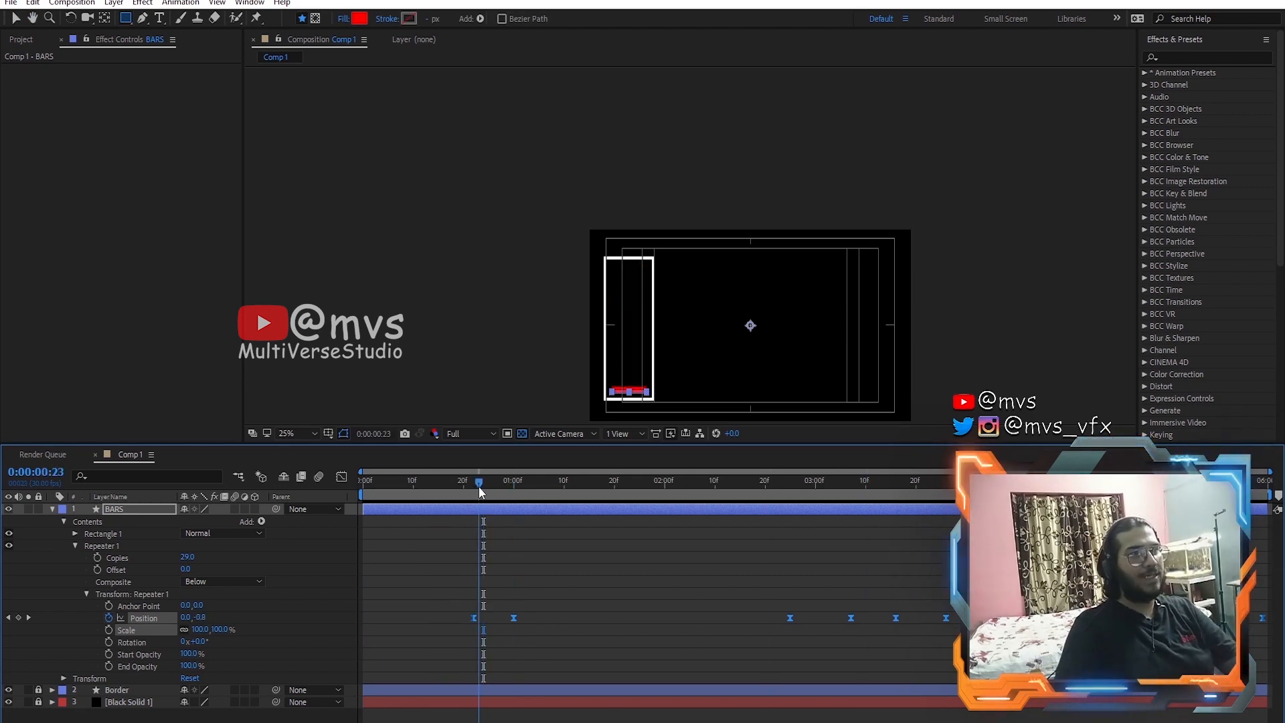
Step: Add a text layer reading FUEL Status above the white border
{"action": "left_click", "coordinate": [159, 22]}
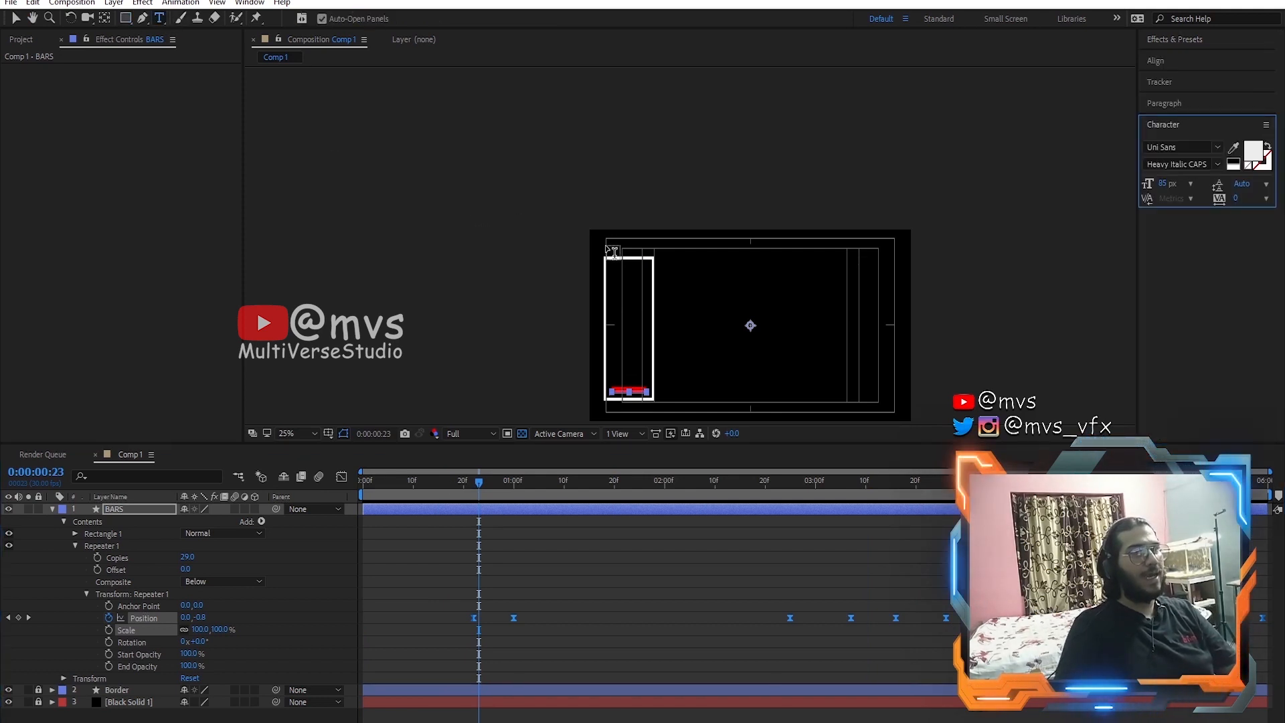
{"action": "left_click", "coordinate": [614, 253]}
{"action": "type", "text": "FUEL M"}
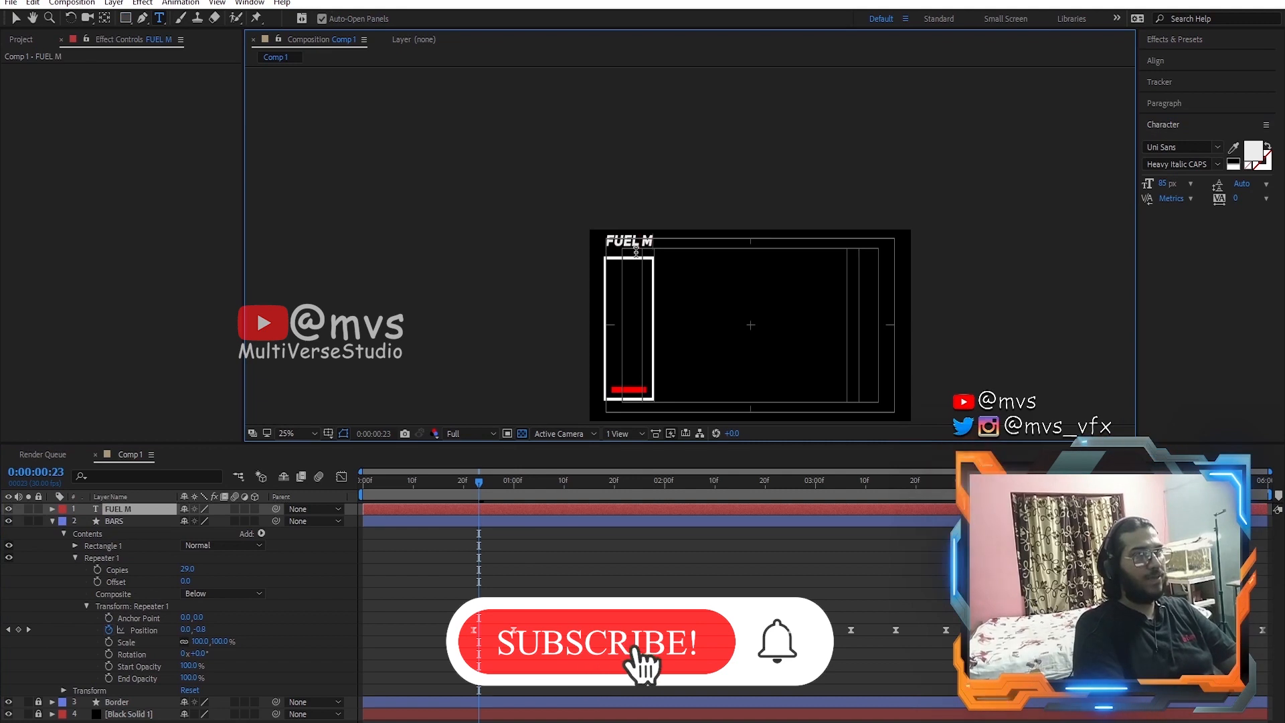
{"action": "key", "text": "BackSpace"}
{"action": "type", "text": "Status"}
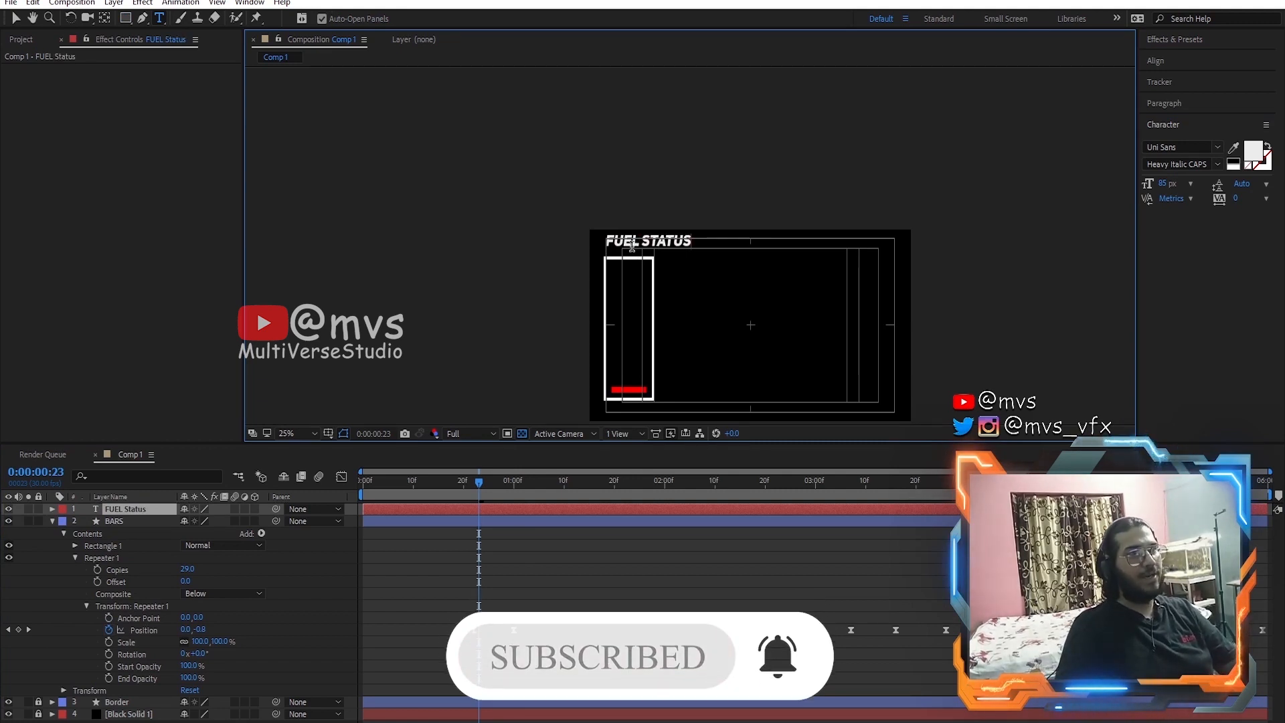
Step: Nudge the FUEL Status text slightly upward from the border and save the project
{"action": "key", "text": "ctrl+a"}
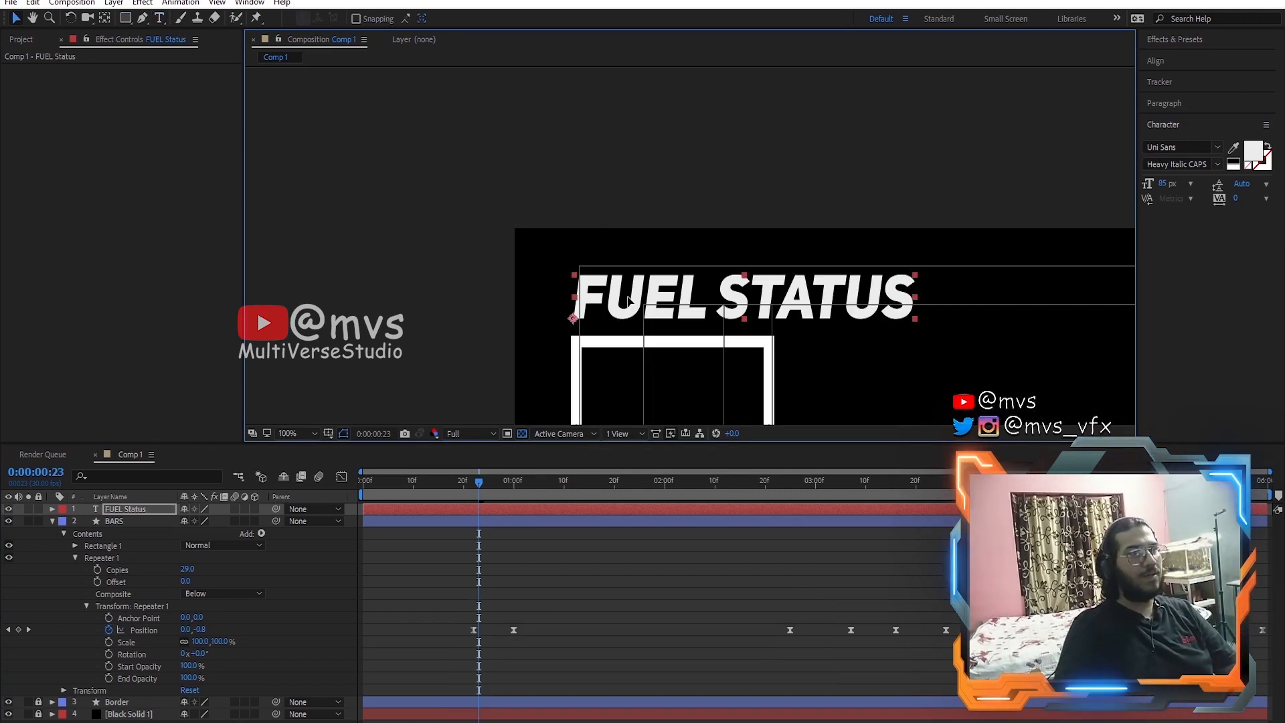
{"action": "mouse_move", "coordinate": [630, 300]}
{"action": "left_mouse_down"}
{"action": "mouse_move", "coordinate": [642, 301]}
{"action": "mouse_move", "coordinate": [631, 288]}
{"action": "left_mouse_up"}
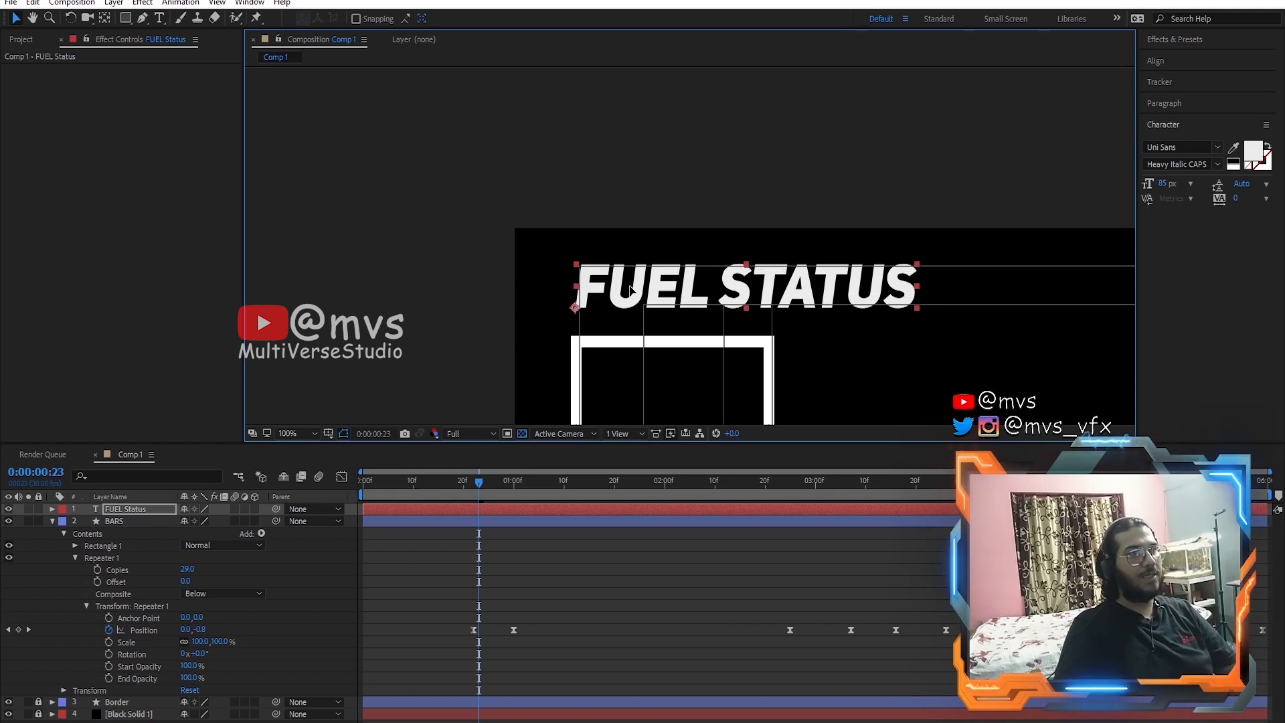
{"action": "scroll", "coordinate": [700, 310], "scroll_direction": "down", "scroll_amount": 4}
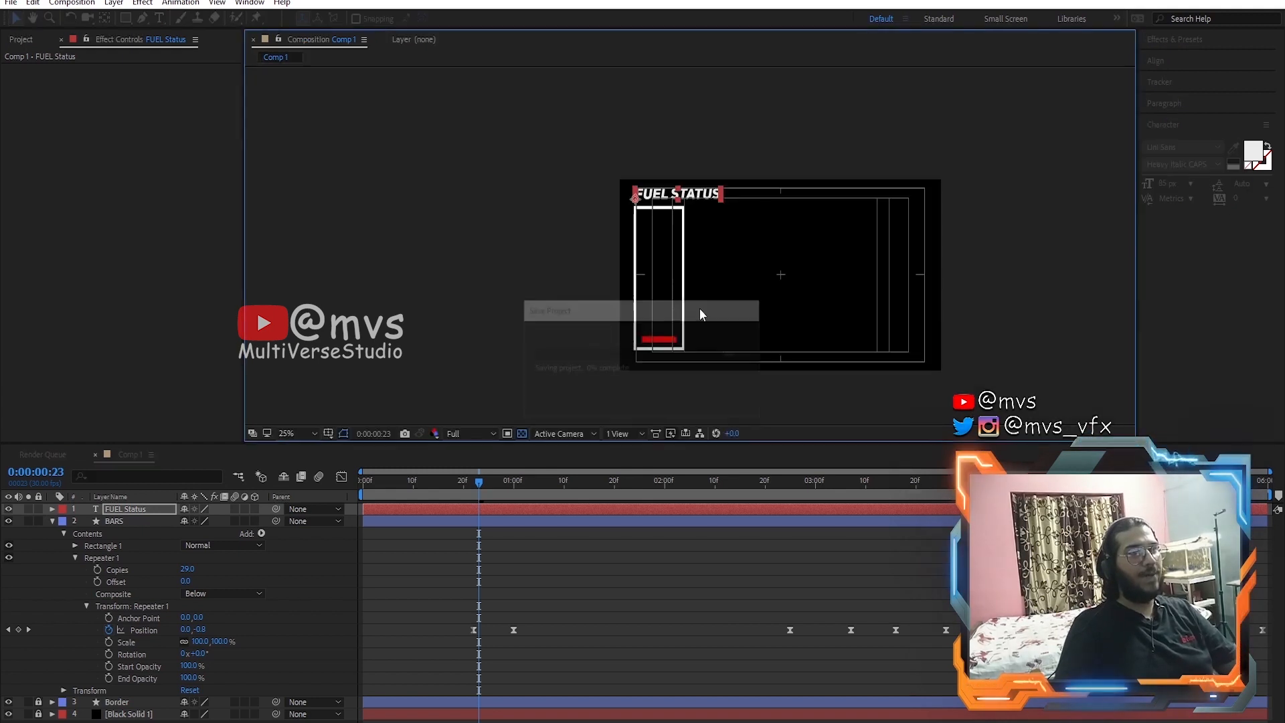
Step: Collapse and duplicate the BARS layer, and set the copy's vertical position to 230
{"action": "left_click", "coordinate": [54, 522]}
{"action": "left_click", "coordinate": [123, 521]}
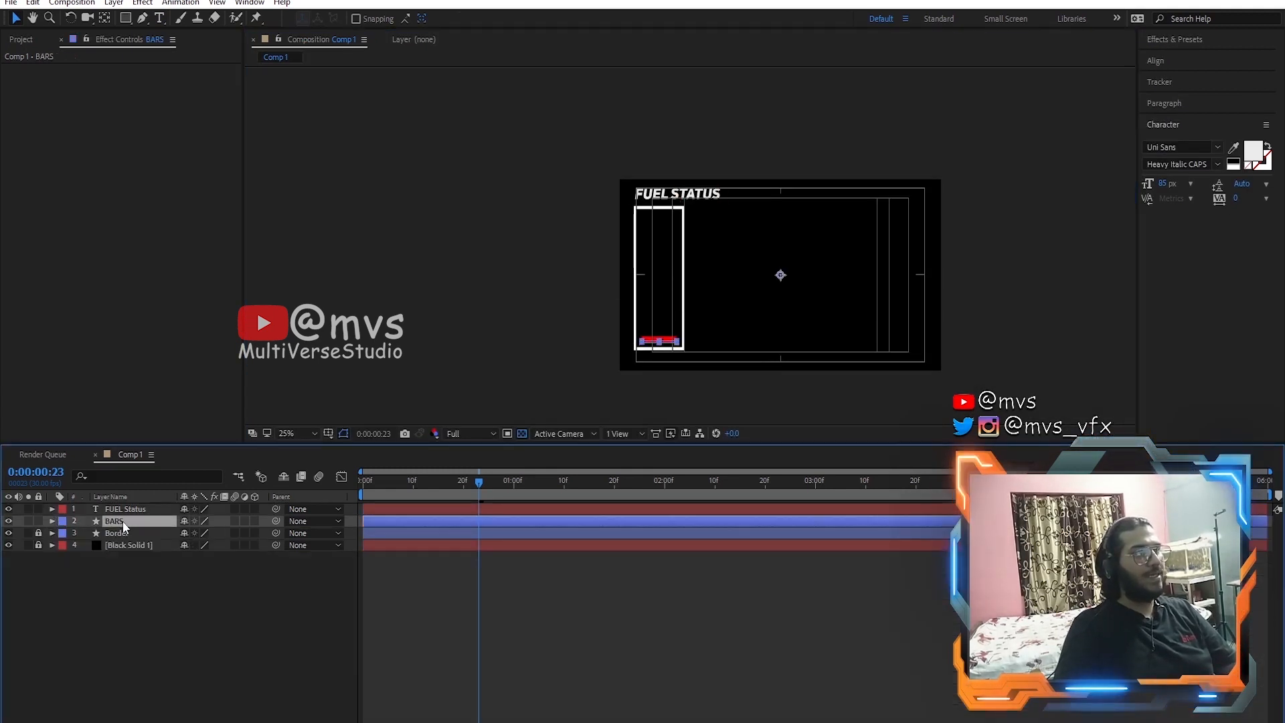
{"action": "key", "text": "ctrl+d"}
{"action": "key", "text": "p"}
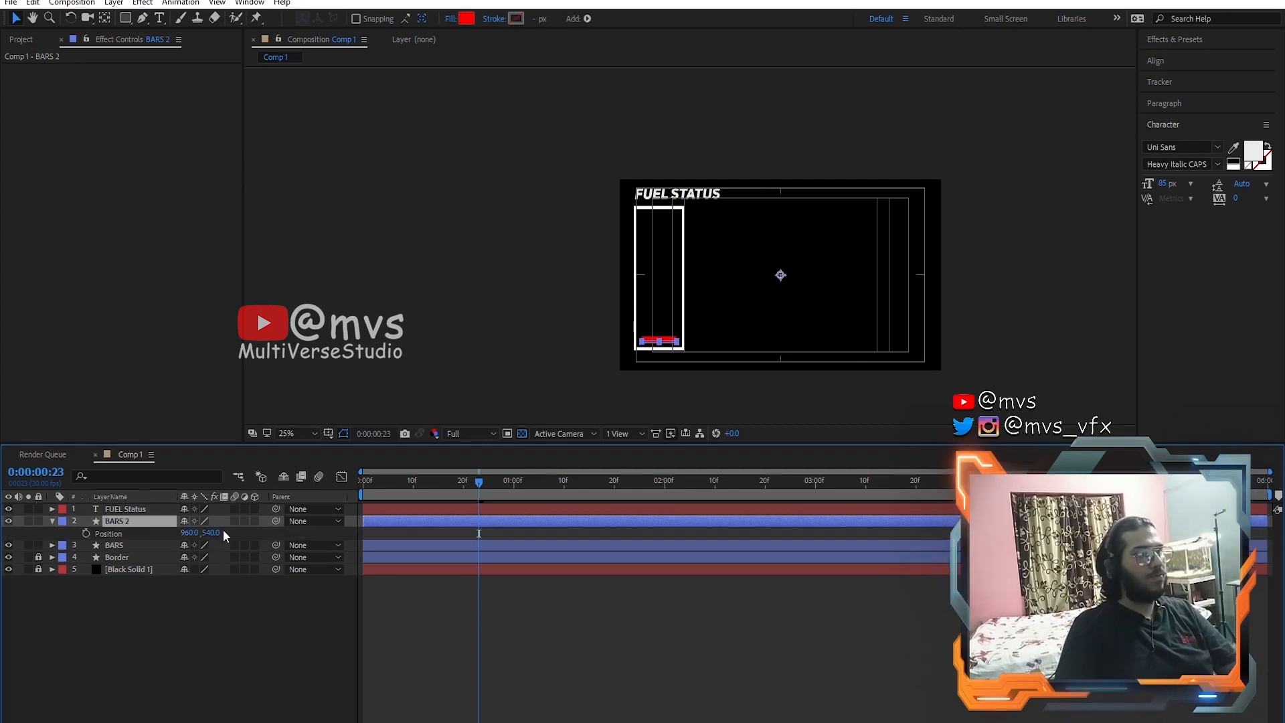
{"action": "left_click_drag", "start_coordinate": [213, 536], "coordinate": [11, 532]}
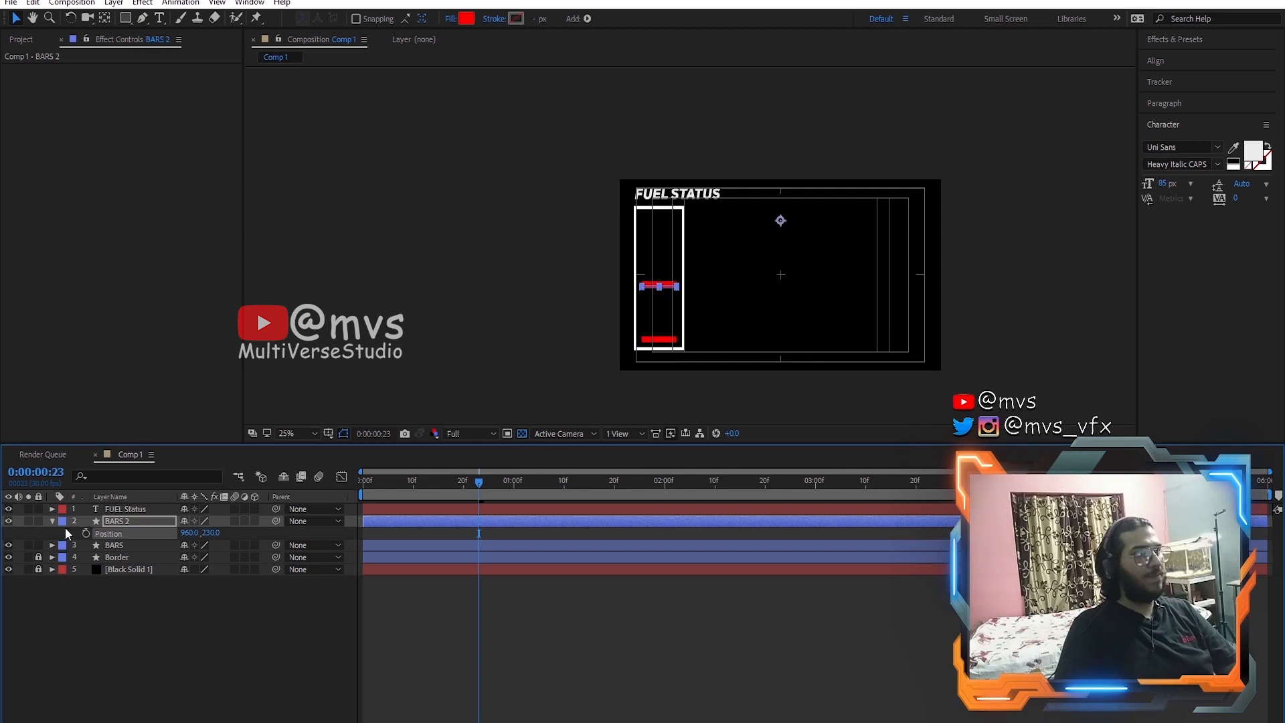
Step: Unlink the scale proportions of the BARS 2 layer and set its horizontal scale to 20%
{"action": "key", "text": "s"}
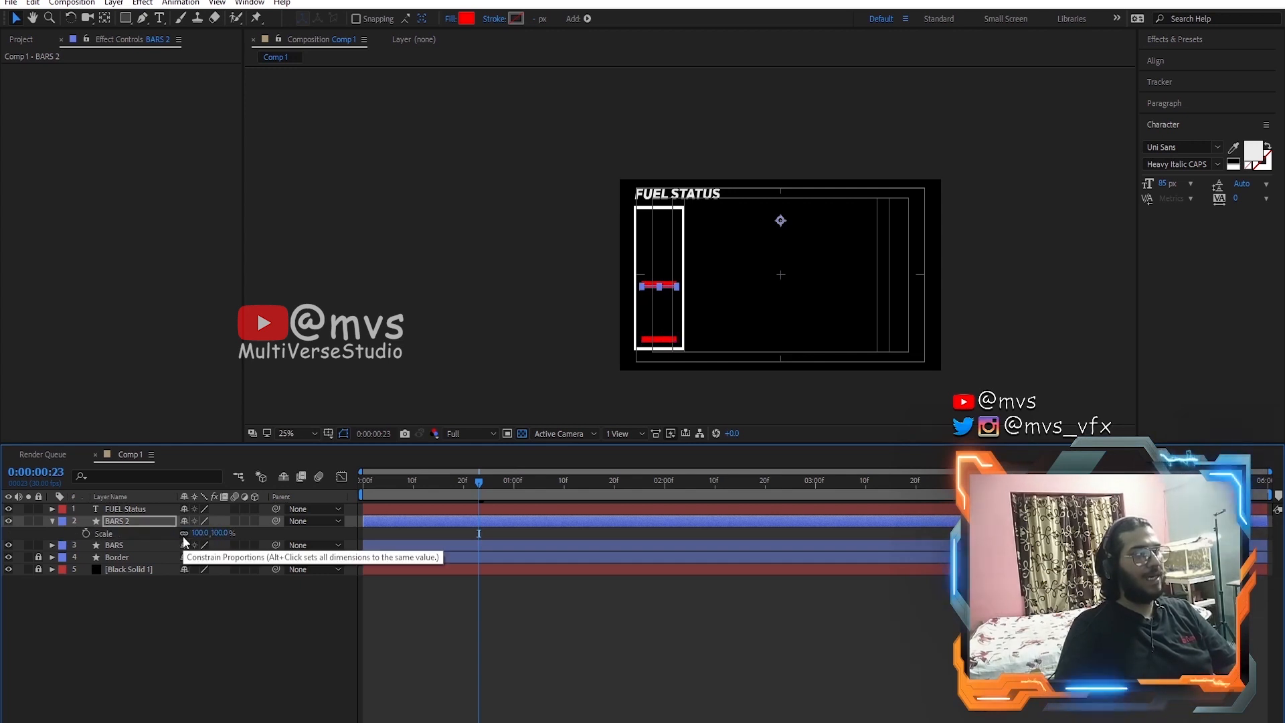
{"action": "left_click_drag", "start_coordinate": [223, 540], "coordinate": [215, 535]}
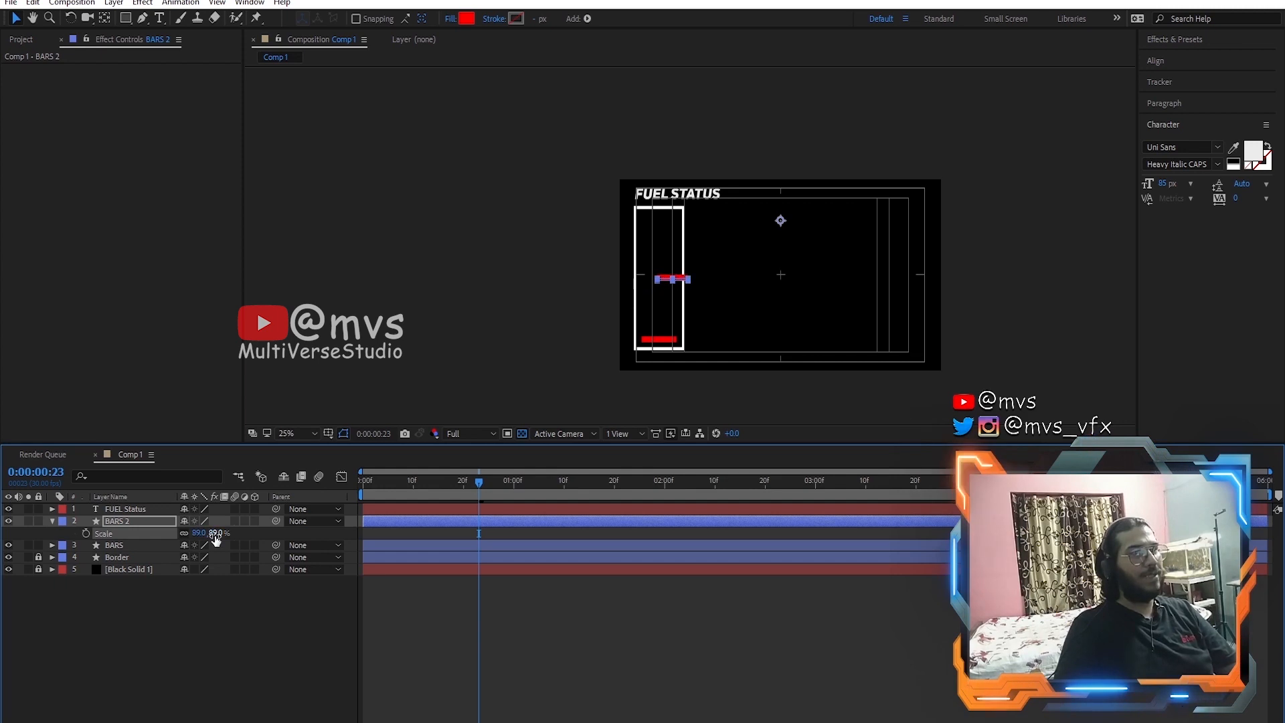
{"action": "key", "text": "ctrl+z"}
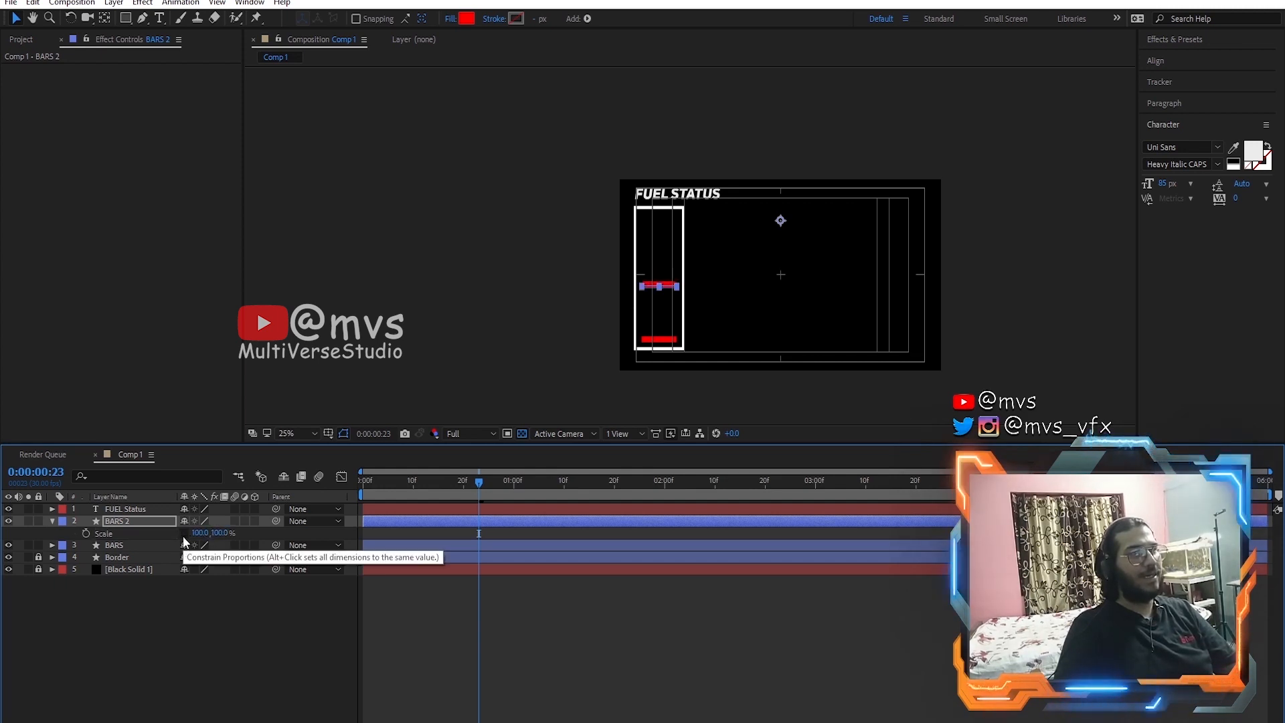
{"action": "left_click", "coordinate": [183, 534]}
{"action": "left_click_drag", "start_coordinate": [222, 536], "coordinate": [204, 542]}
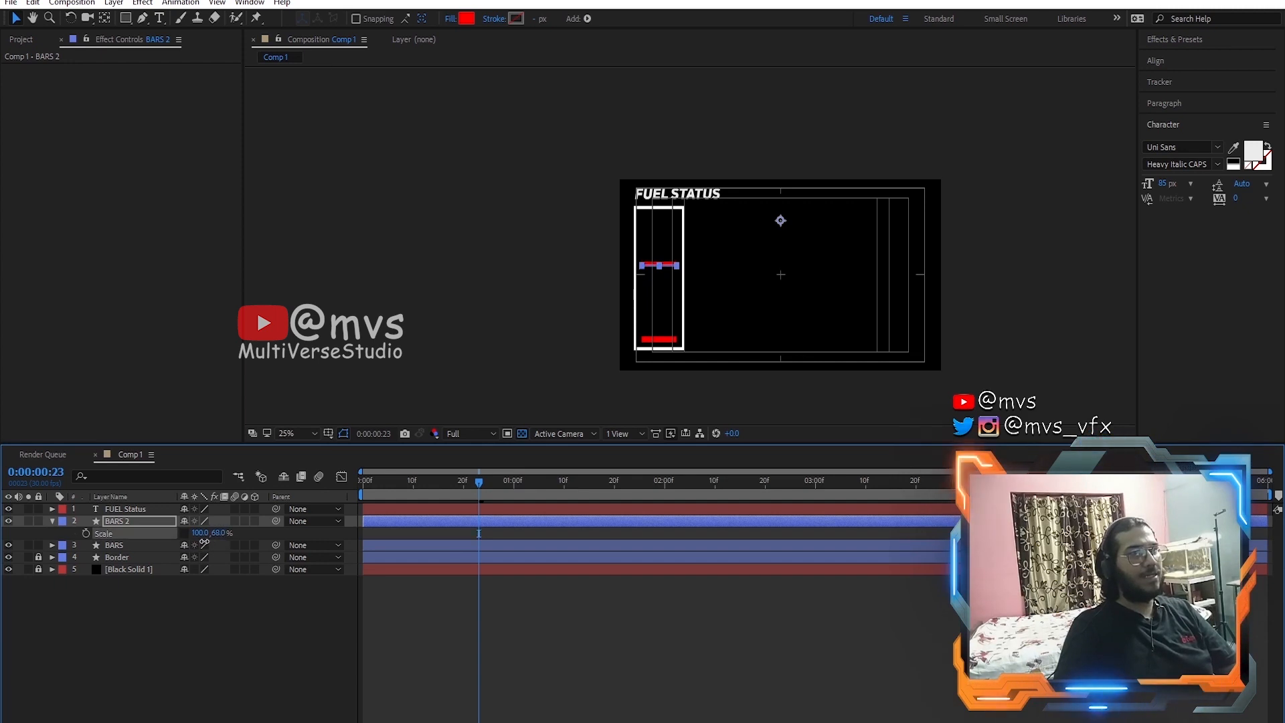
{"action": "key", "text": "ctrl+z"}
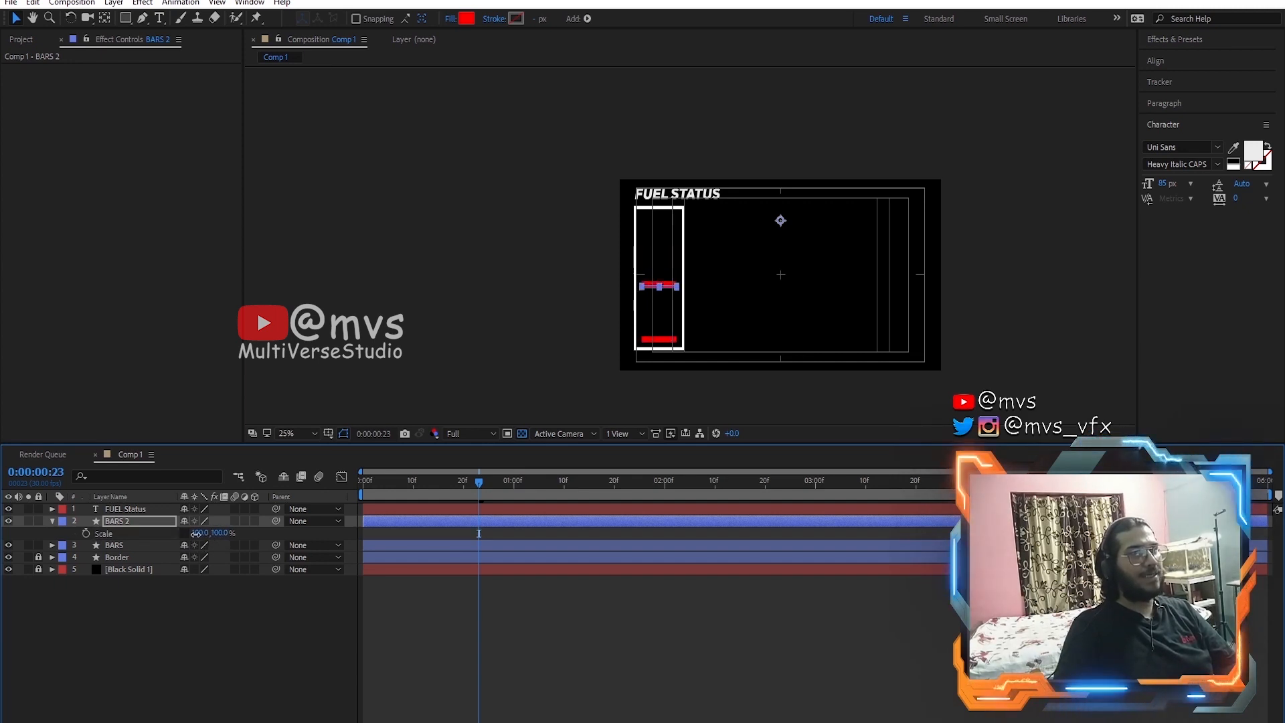
{"action": "left_click_drag", "start_coordinate": [196, 534], "coordinate": [143, 533]}
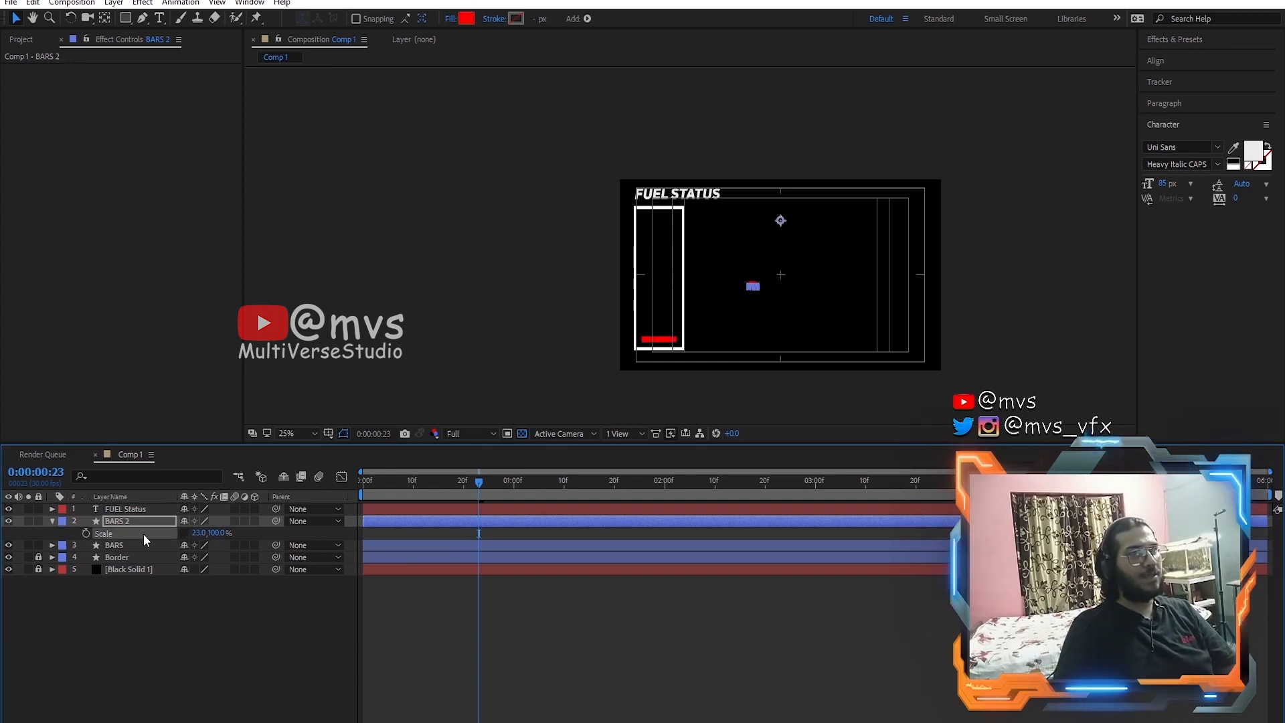
{"action": "left_click", "coordinate": [198, 534]}
{"action": "type", "text": "20"}
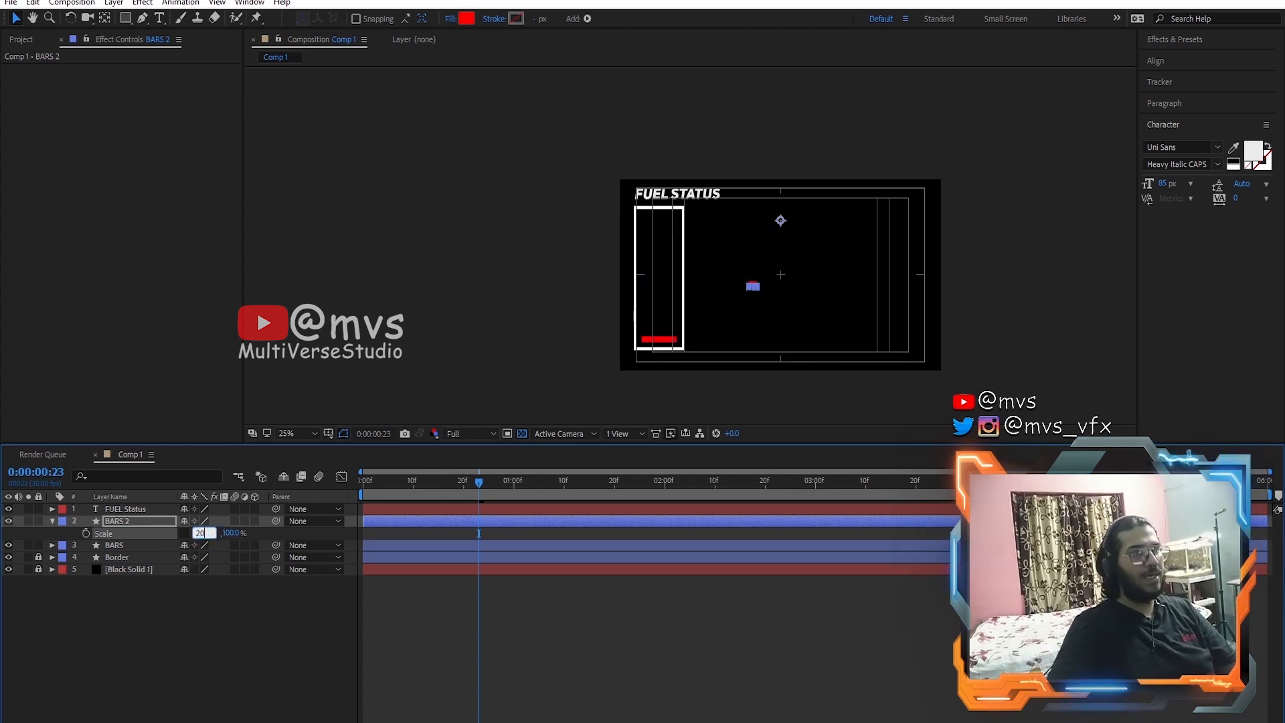
{"action": "key", "text": "Return"}
Step: Set the rotation of the BARS 2 layer to 90 degrees
{"action": "key", "text": "r"}
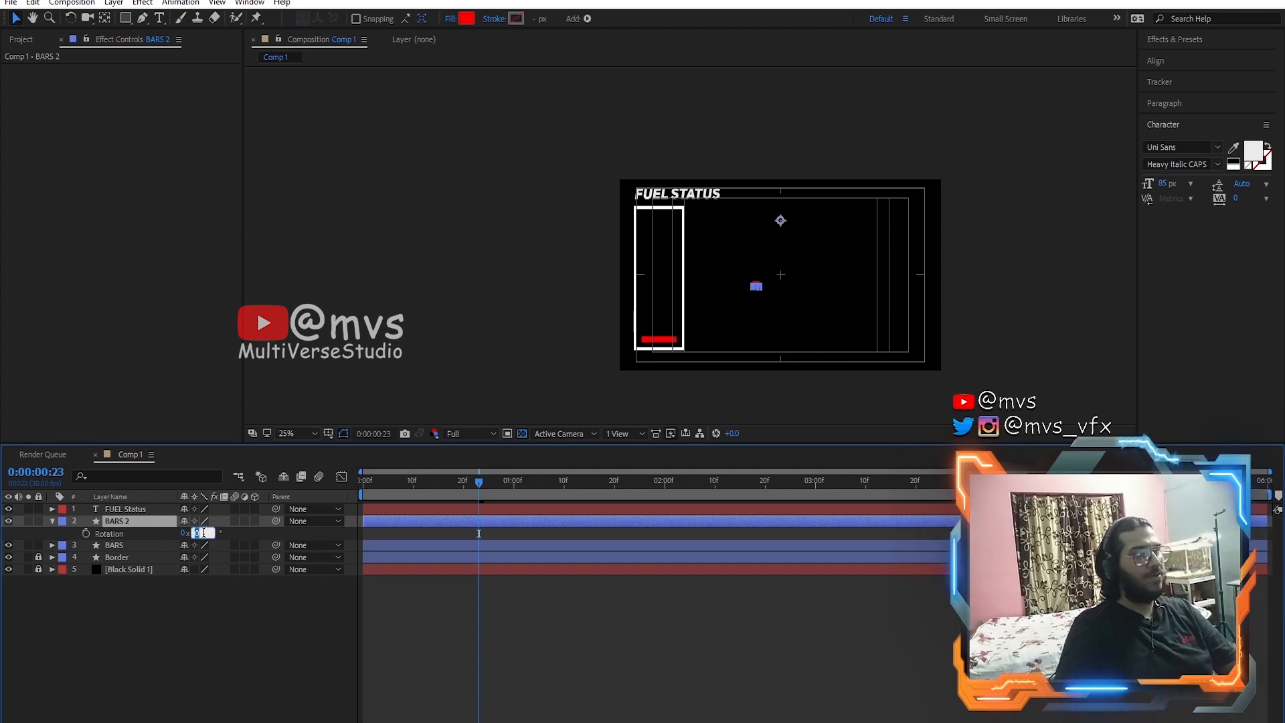
{"action": "type", "text": "90"}
{"action": "key", "text": "Return"}
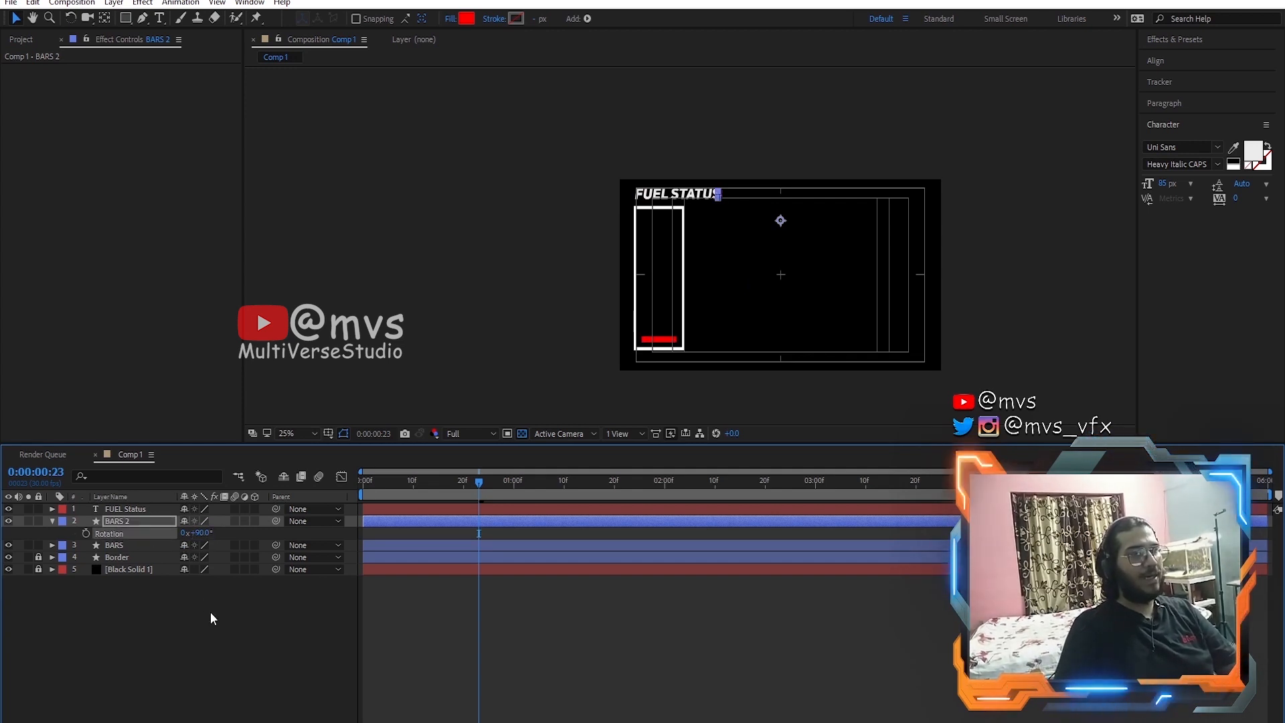
Step: Move the BARS 2 layer to position 476, 276, between the title and the white border
{"action": "key", "text": "p"}
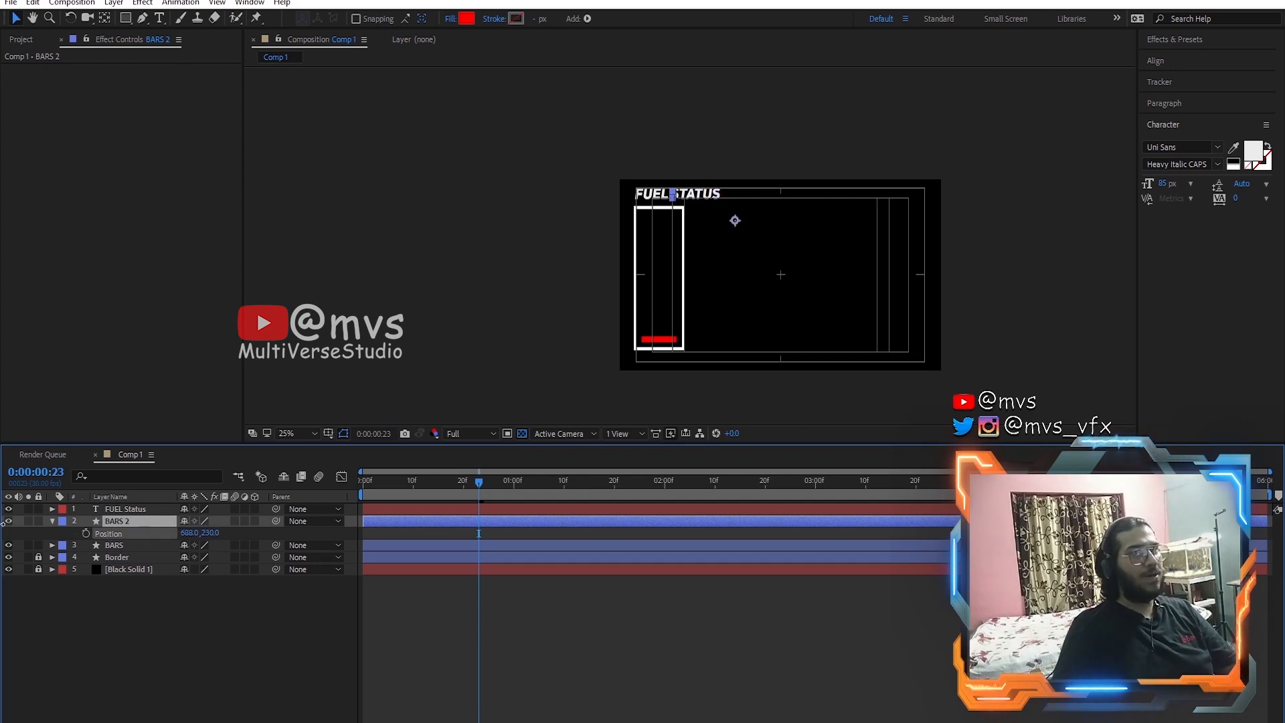
{"action": "left_click_drag", "start_coordinate": [100, 532], "coordinate": [94, 533]}
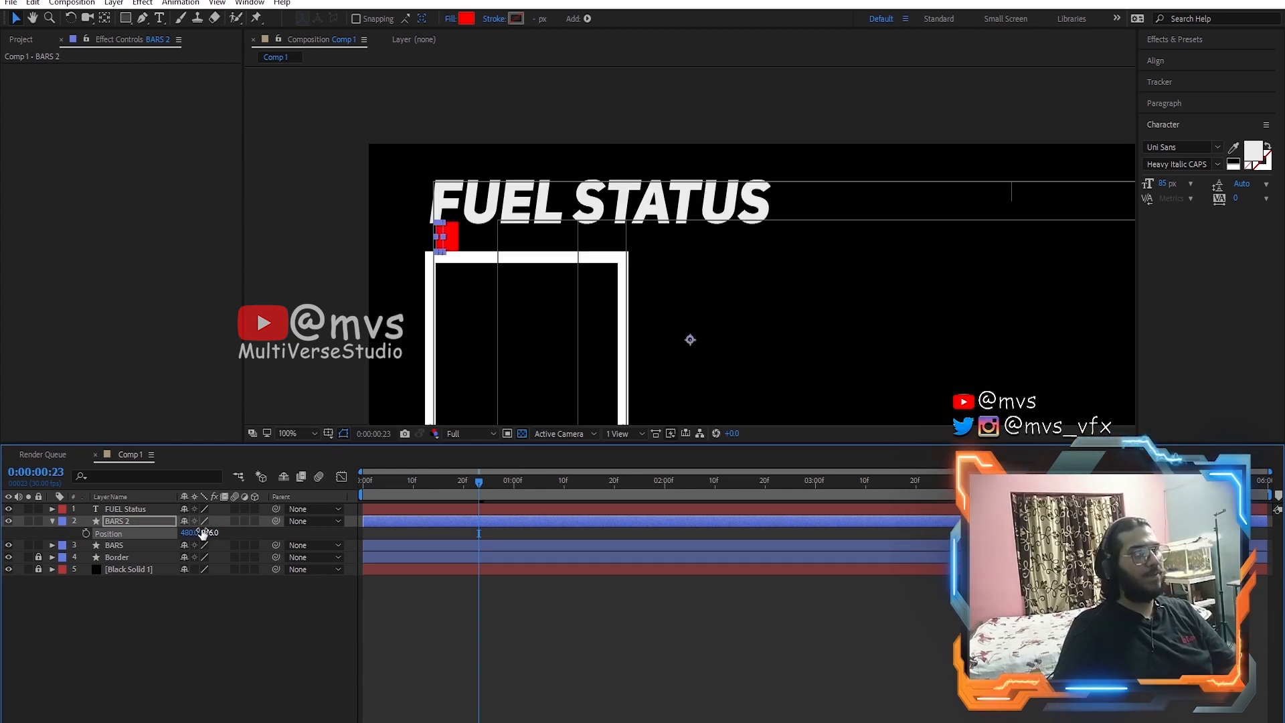
{"action": "left_click_drag", "start_coordinate": [198, 533], "coordinate": [194, 532]}
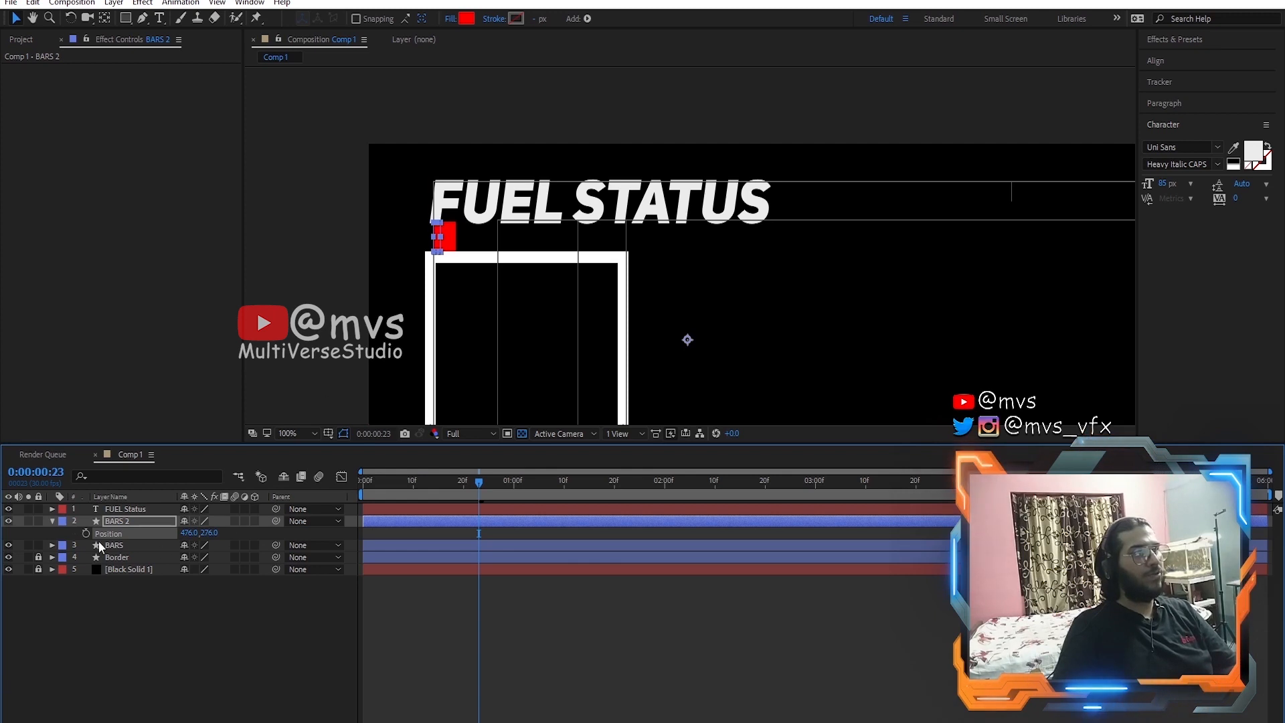
Step: Add a 100% End Opacity keyframe to the BARS 2 Repeater at 0:00:00:22
{"action": "left_click", "coordinate": [51, 522]}
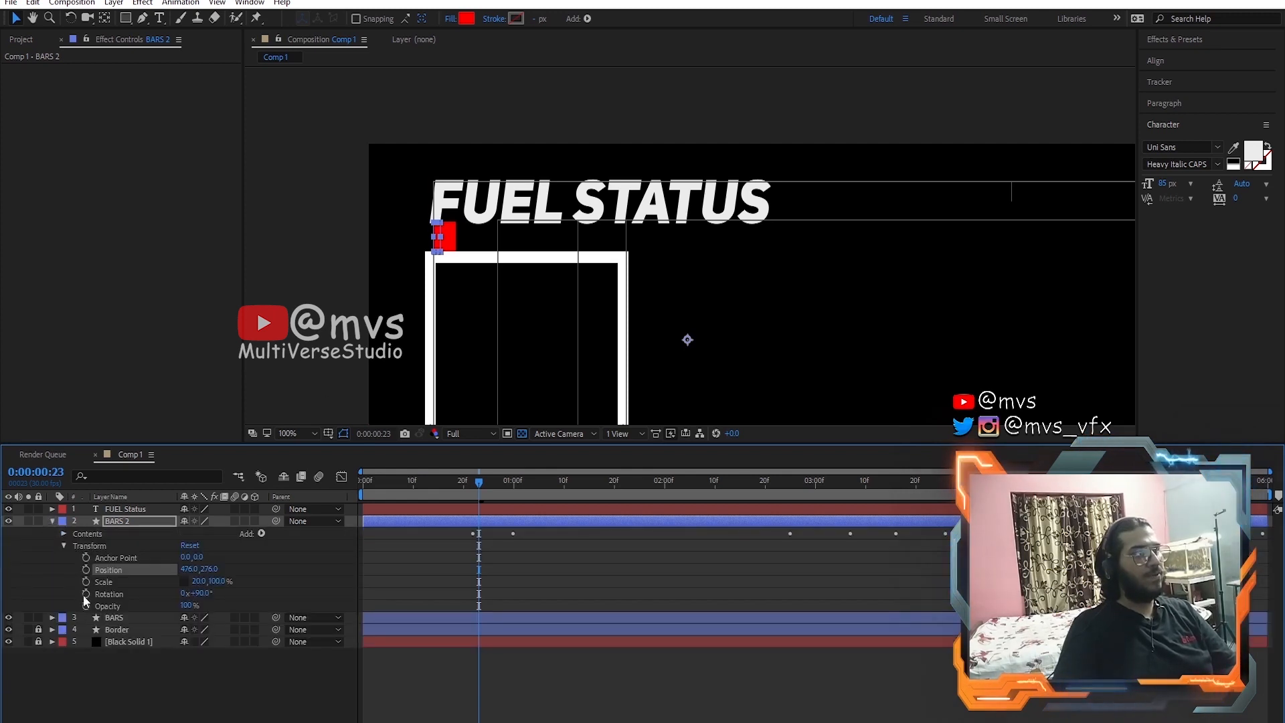
{"action": "left_click", "coordinate": [474, 481]}
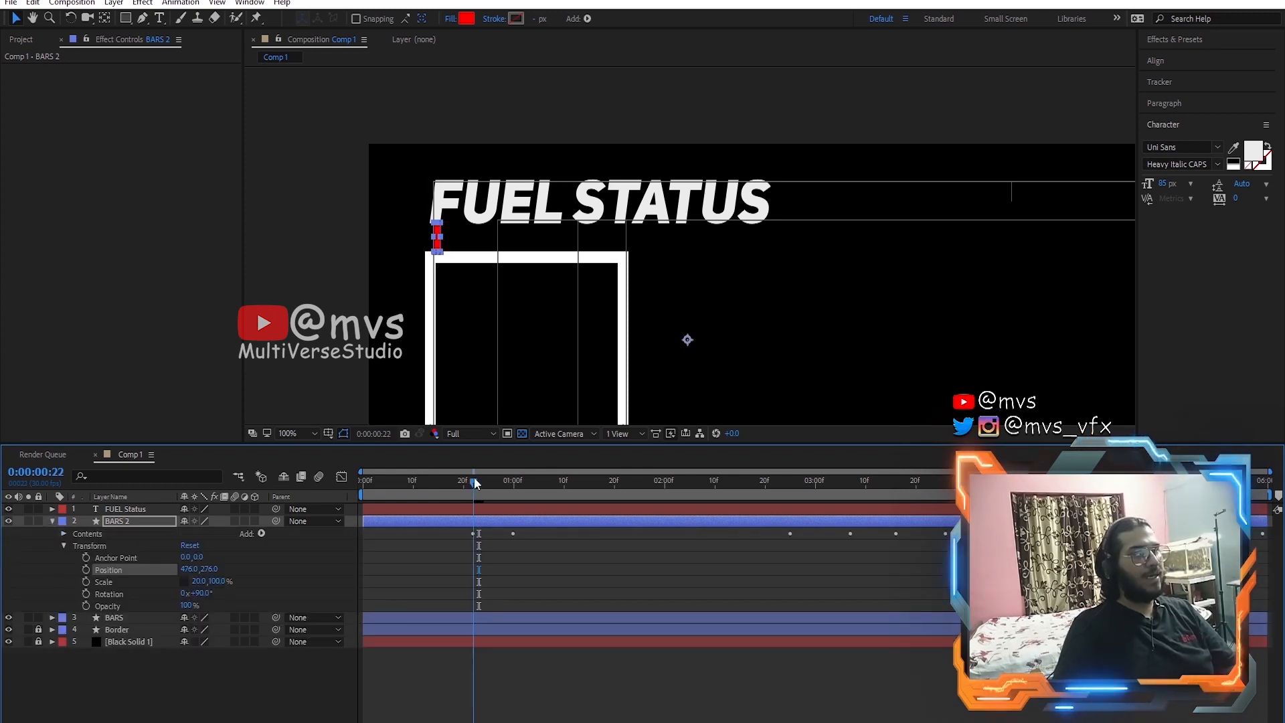
{"action": "left_click", "coordinate": [64, 534]}
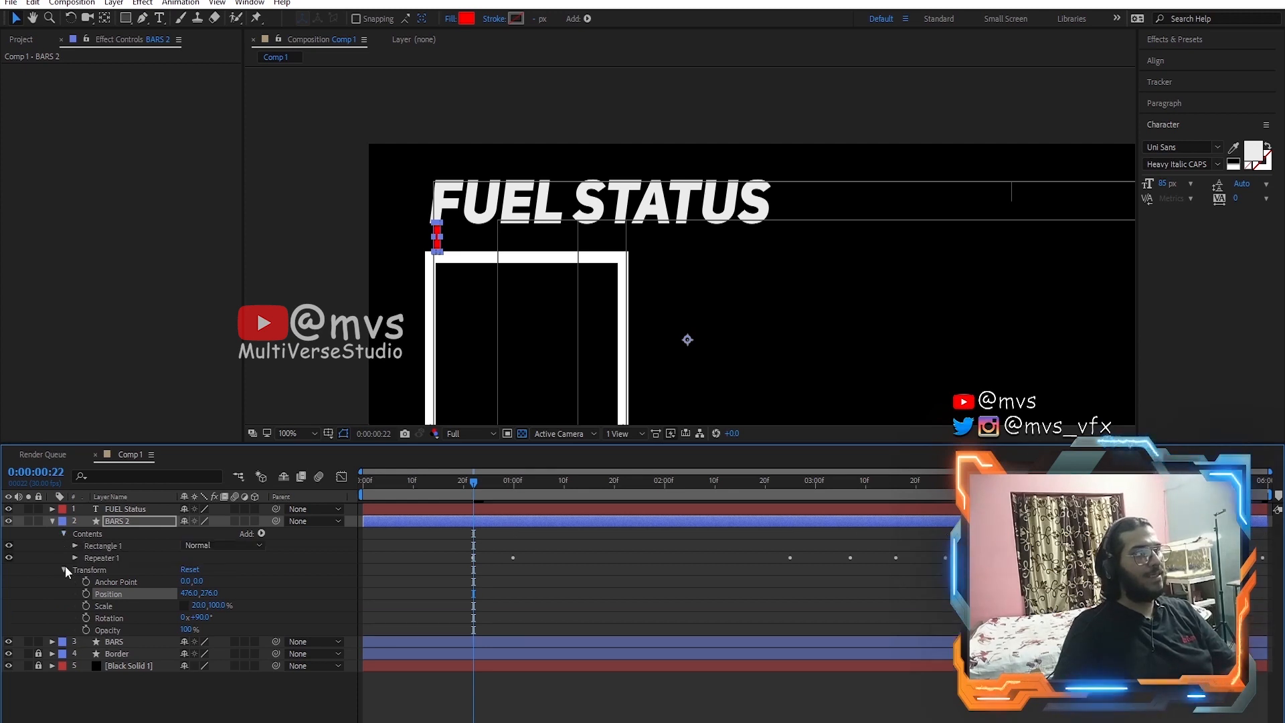
{"action": "left_click", "coordinate": [76, 556]}
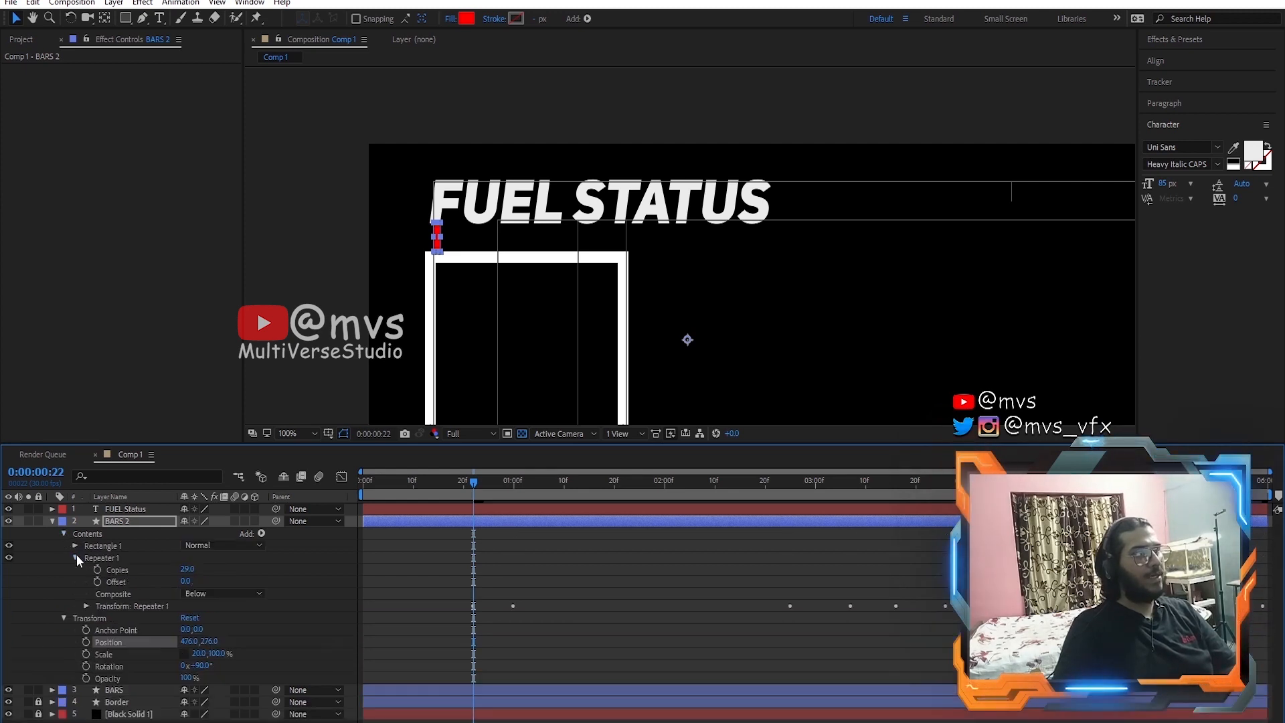
{"action": "left_click", "coordinate": [84, 607]}
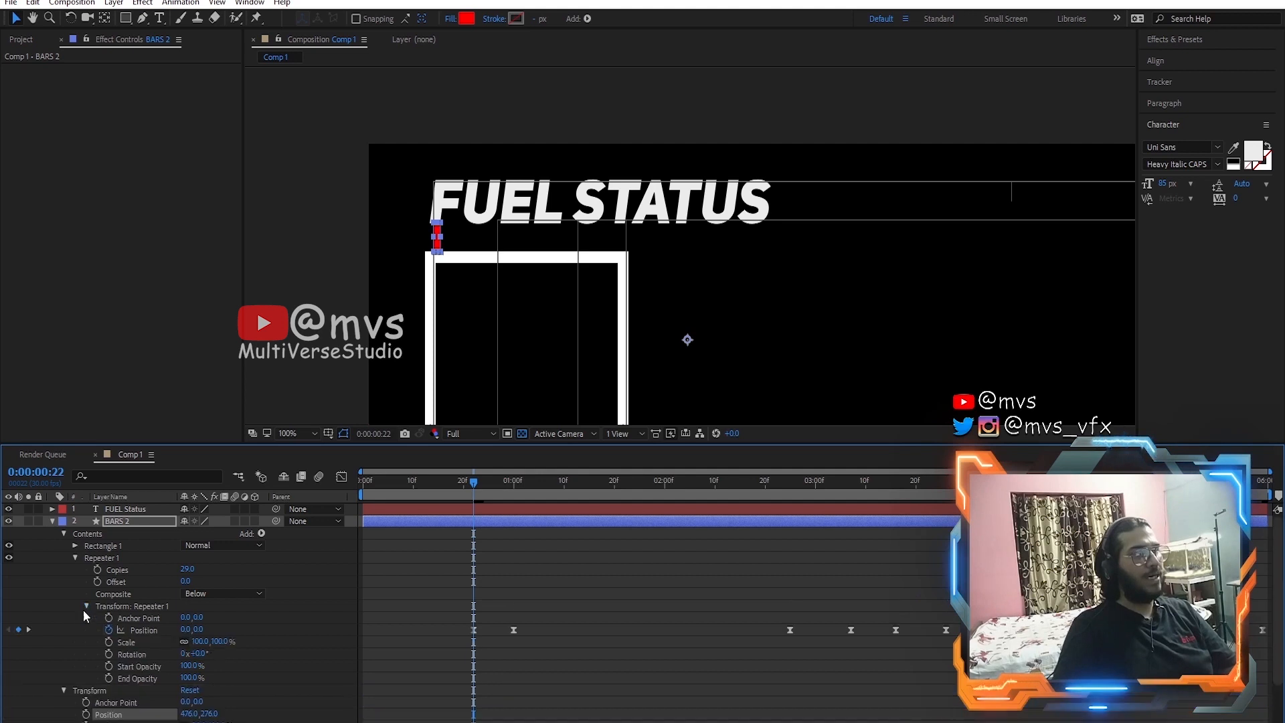
{"action": "left_click", "coordinate": [109, 679]}
Step: Keyframe the Repeater's End Opacity at 10% at 0:00:05:29 and preview the animation
{"action": "key", "text": "space"}
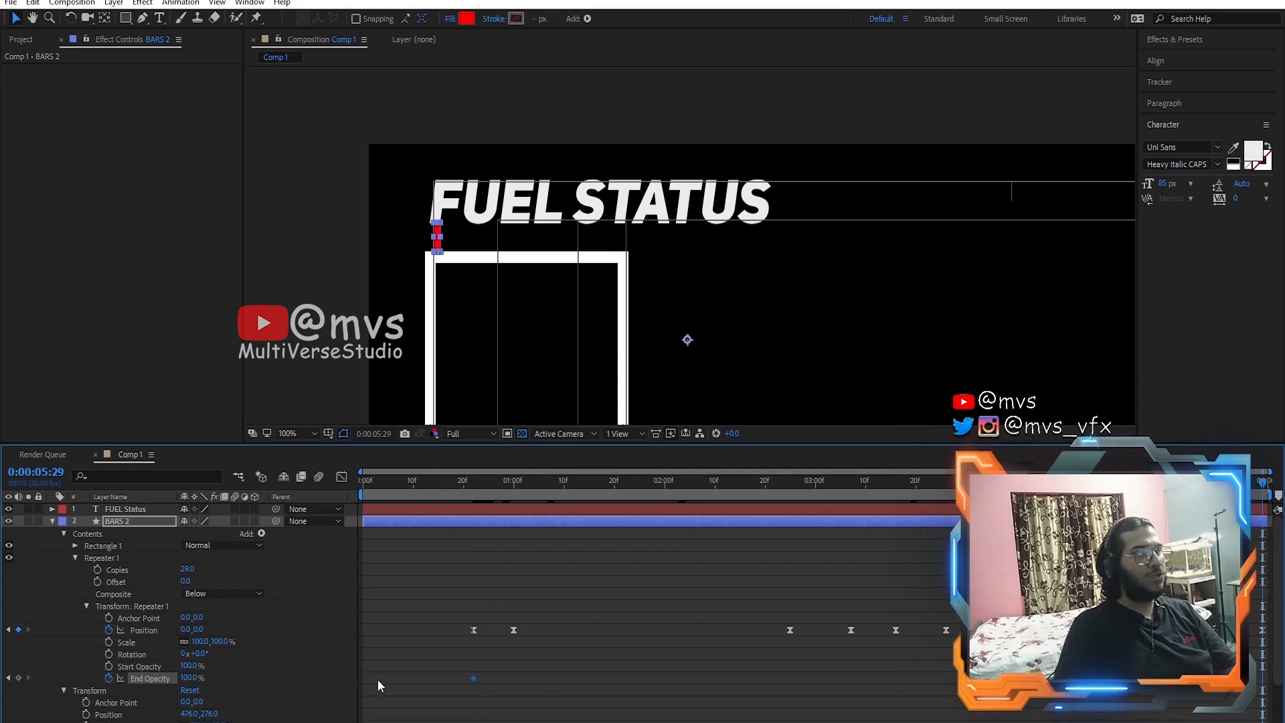
{"action": "left_click_drag", "start_coordinate": [188, 678], "coordinate": [127, 676]}
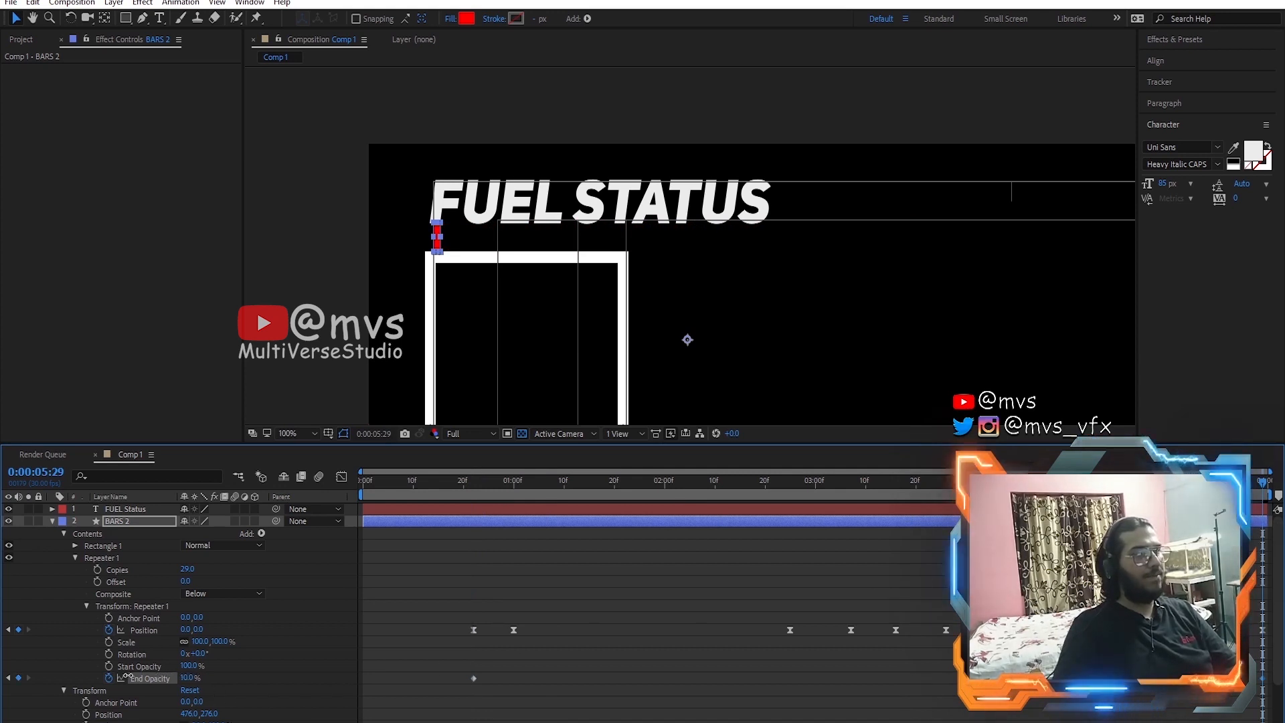
{"action": "key", "text": "space"}
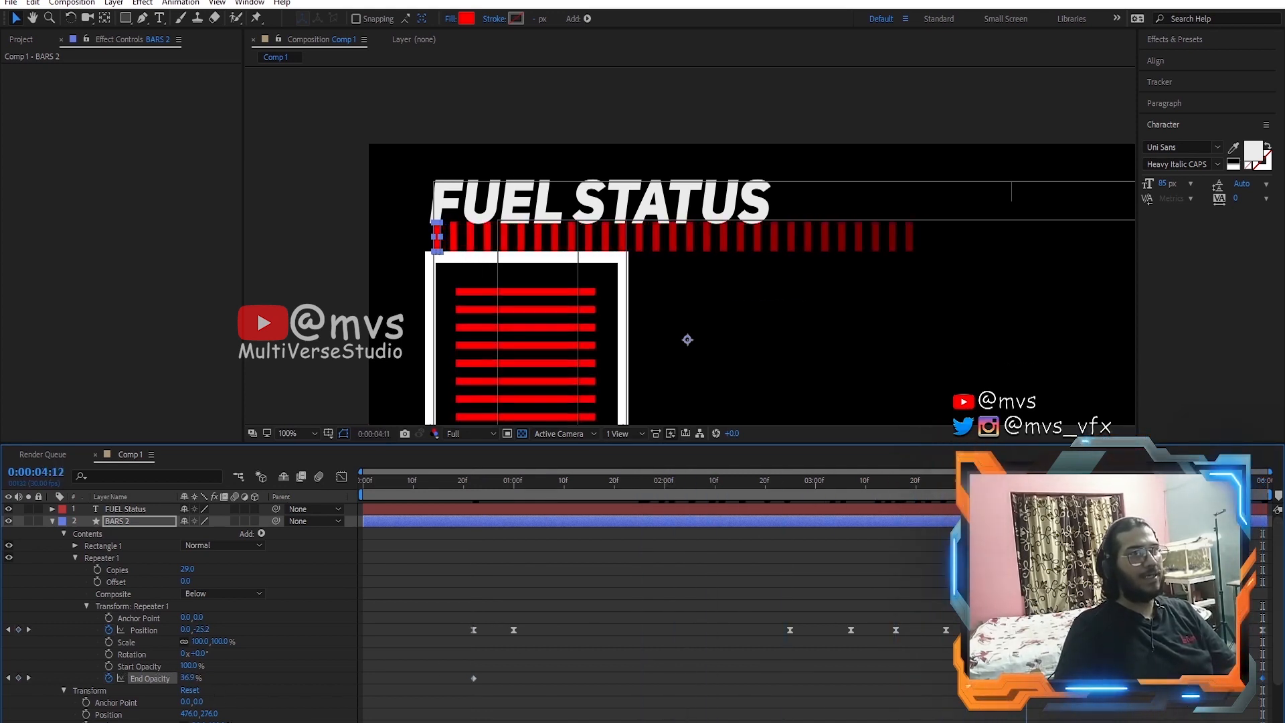
Step: Try a light blue fill colour, 78BDE4, on the BARS 2 bars
{"action": "left_click", "coordinate": [467, 18]}
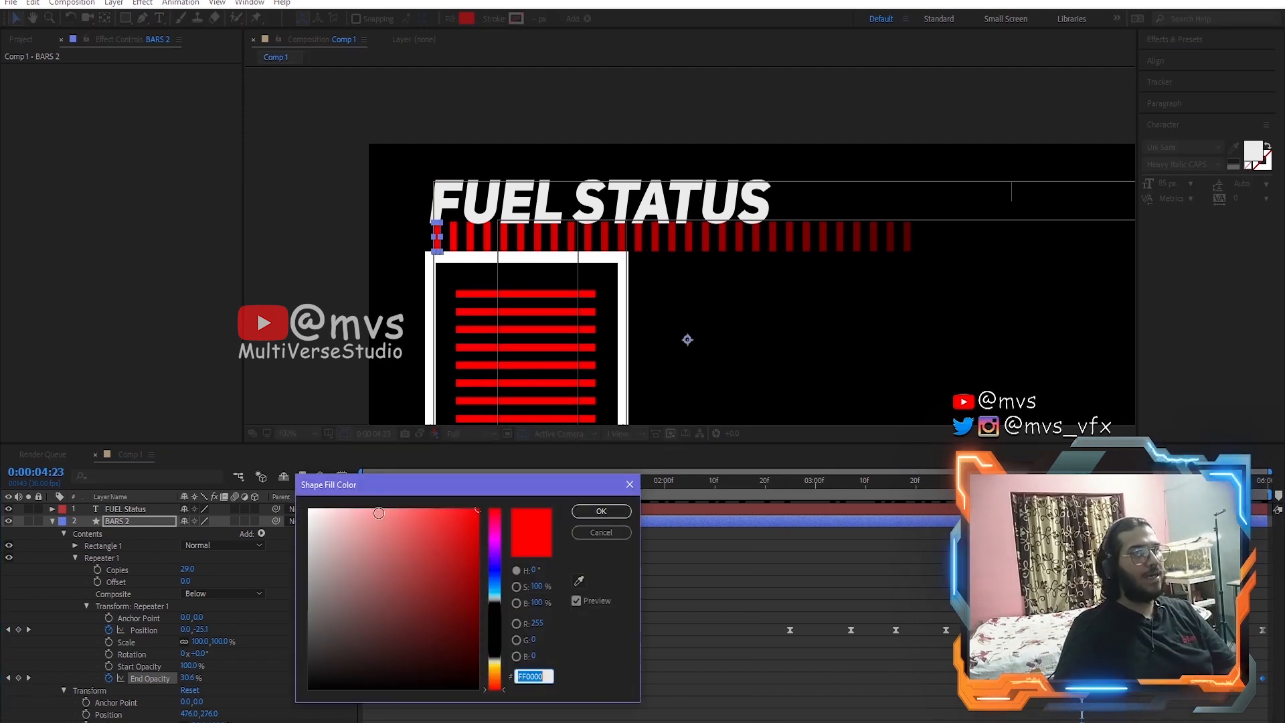
{"action": "left_click", "coordinate": [498, 598]}
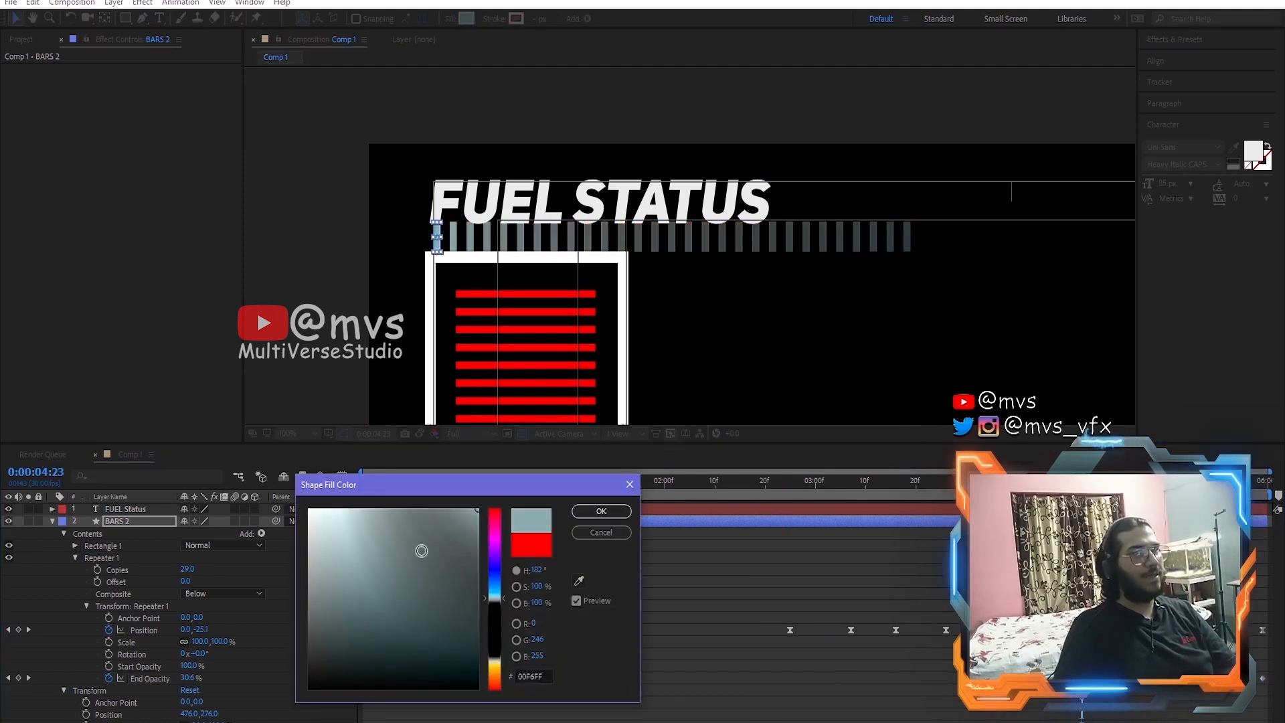
{"action": "left_click", "coordinate": [388, 528]}
{"action": "left_click", "coordinate": [495, 594]}
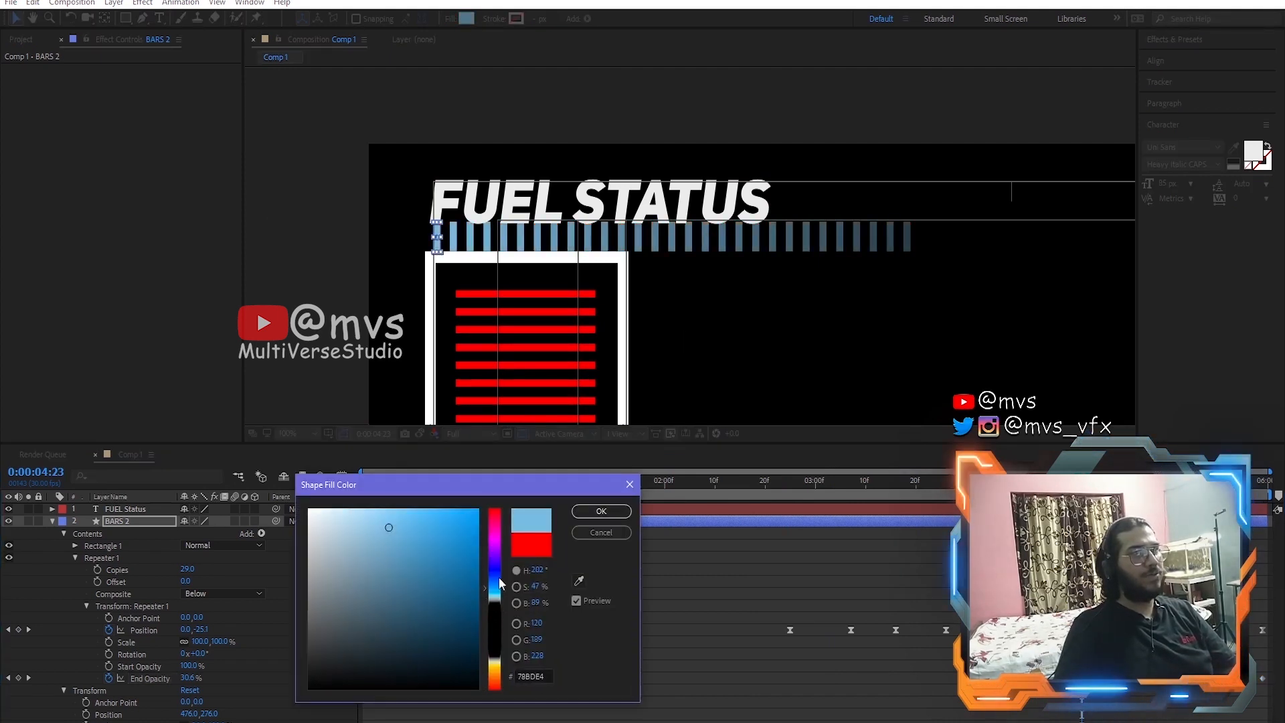
{"action": "left_click", "coordinate": [601, 533]}
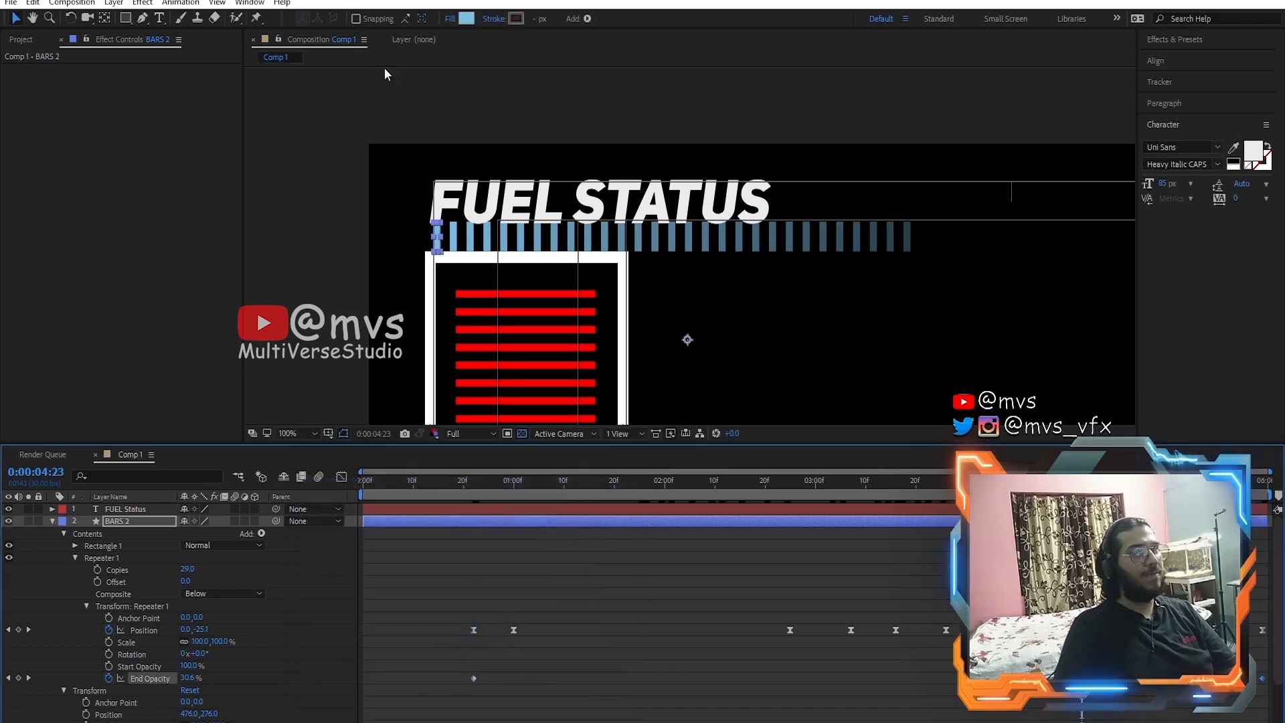
Step: Change the fill type of the BARS 2 bars to a linear gradient
{"action": "left_click", "coordinate": [451, 19]}
{"action": "left_click", "coordinate": [608, 329]}
{"action": "left_click", "coordinate": [612, 409]}
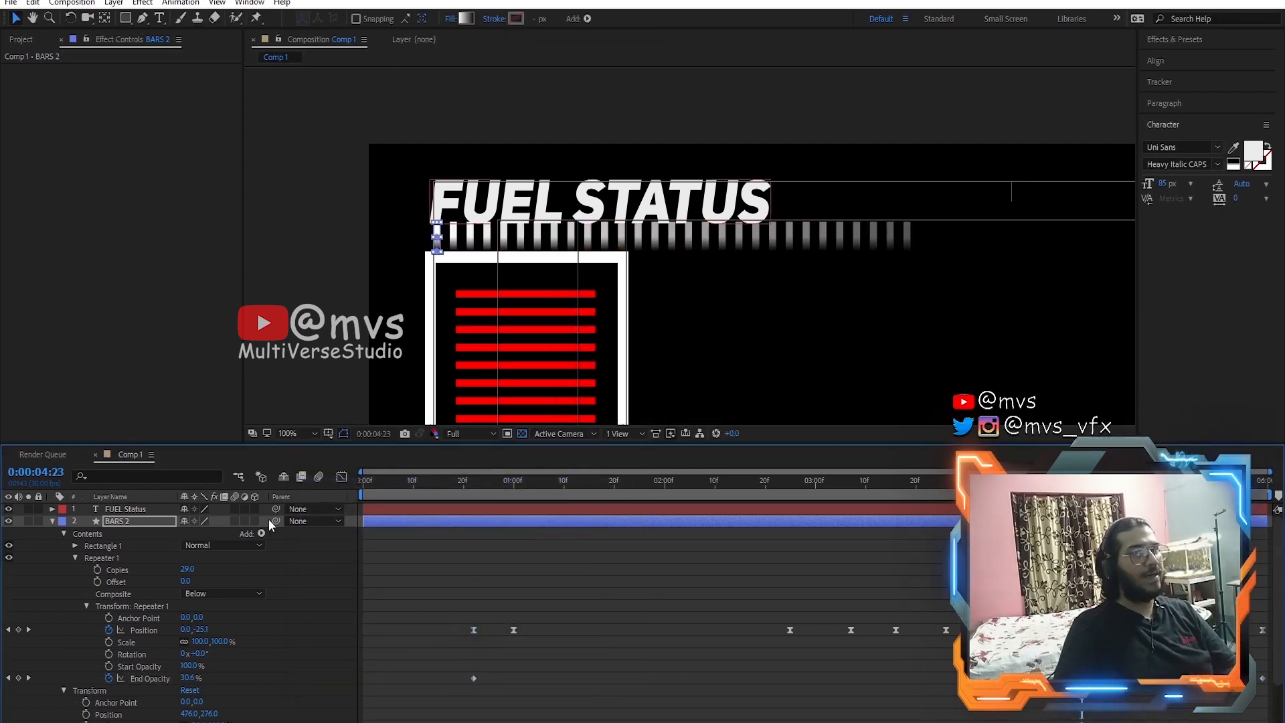
Step: Edit the colours of Gradient Fill 1 in BARS 2 to run from red FF0000 to white FFFFFF
{"action": "left_click", "coordinate": [75, 546]}
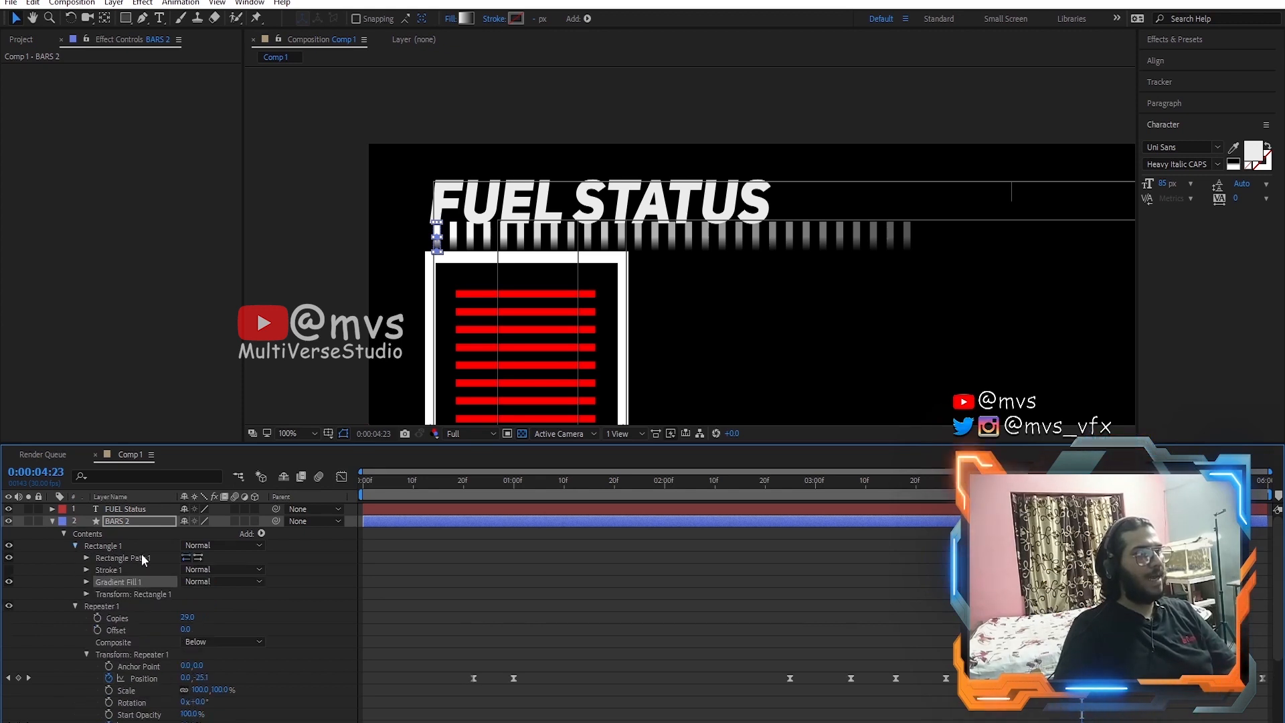
{"action": "left_click", "coordinate": [87, 582]}
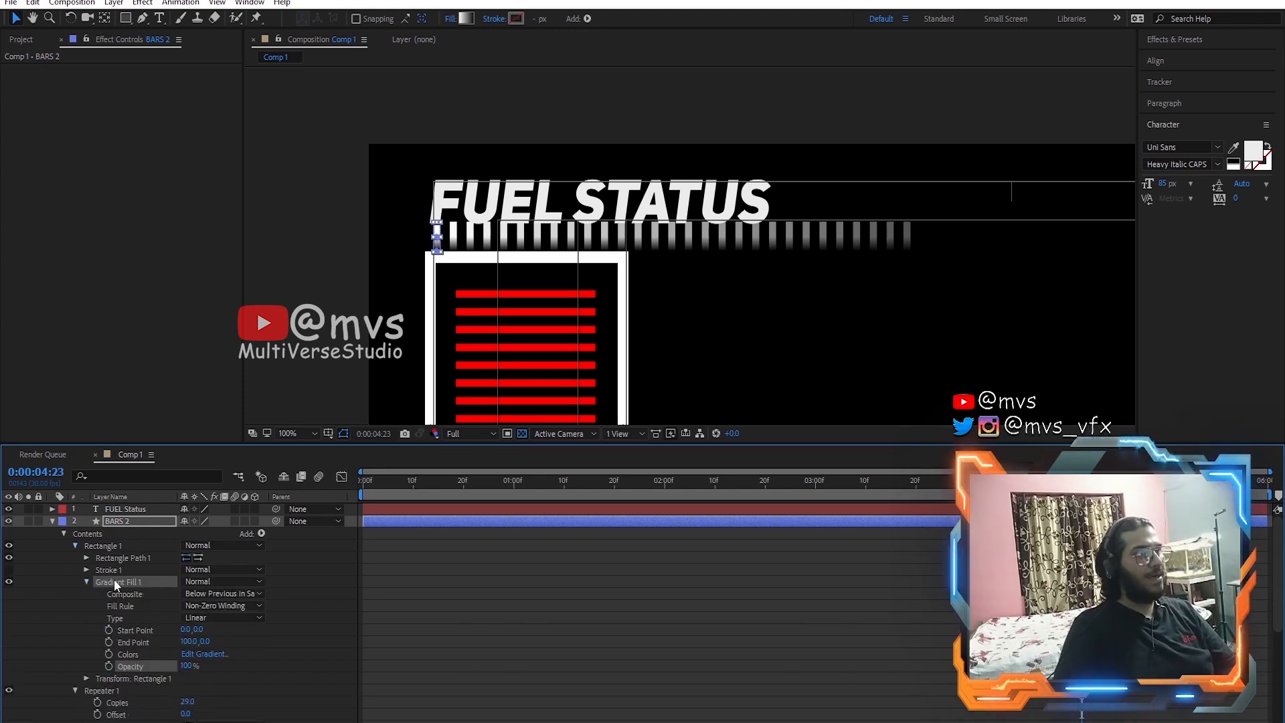
{"action": "left_click", "coordinate": [214, 619]}
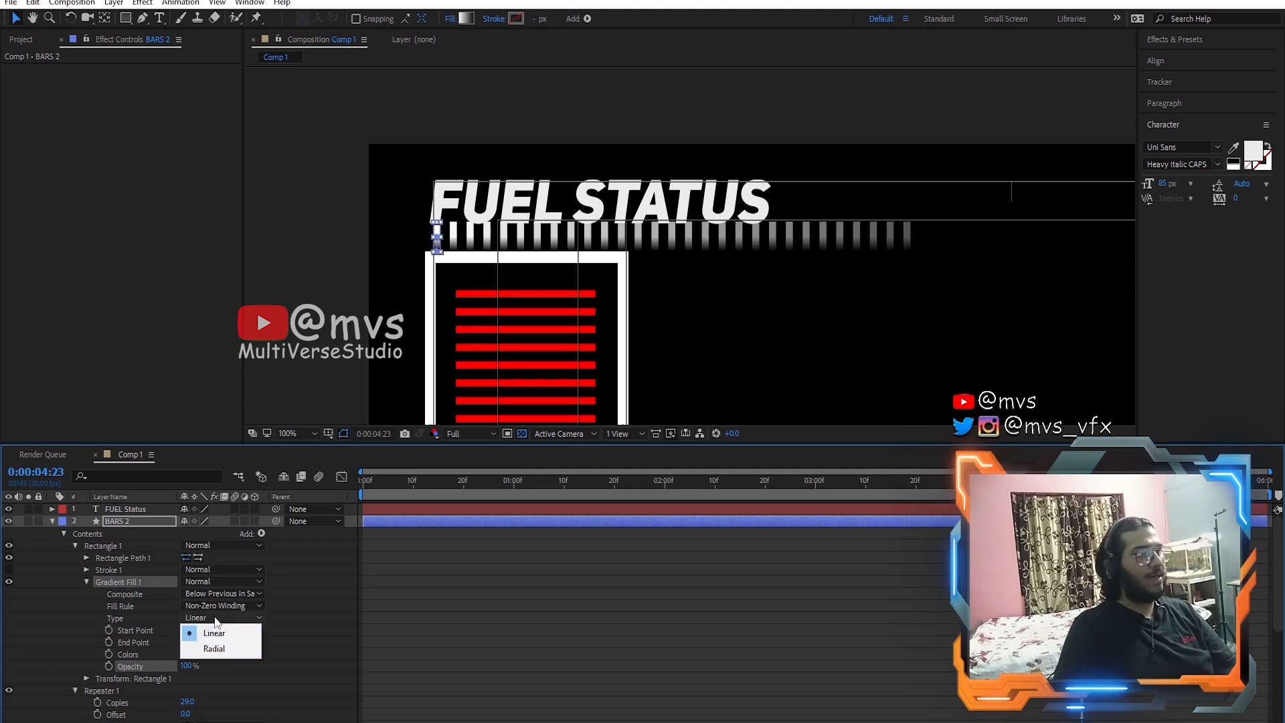
{"action": "left_click", "coordinate": [204, 607]}
{"action": "left_click", "coordinate": [155, 640]}
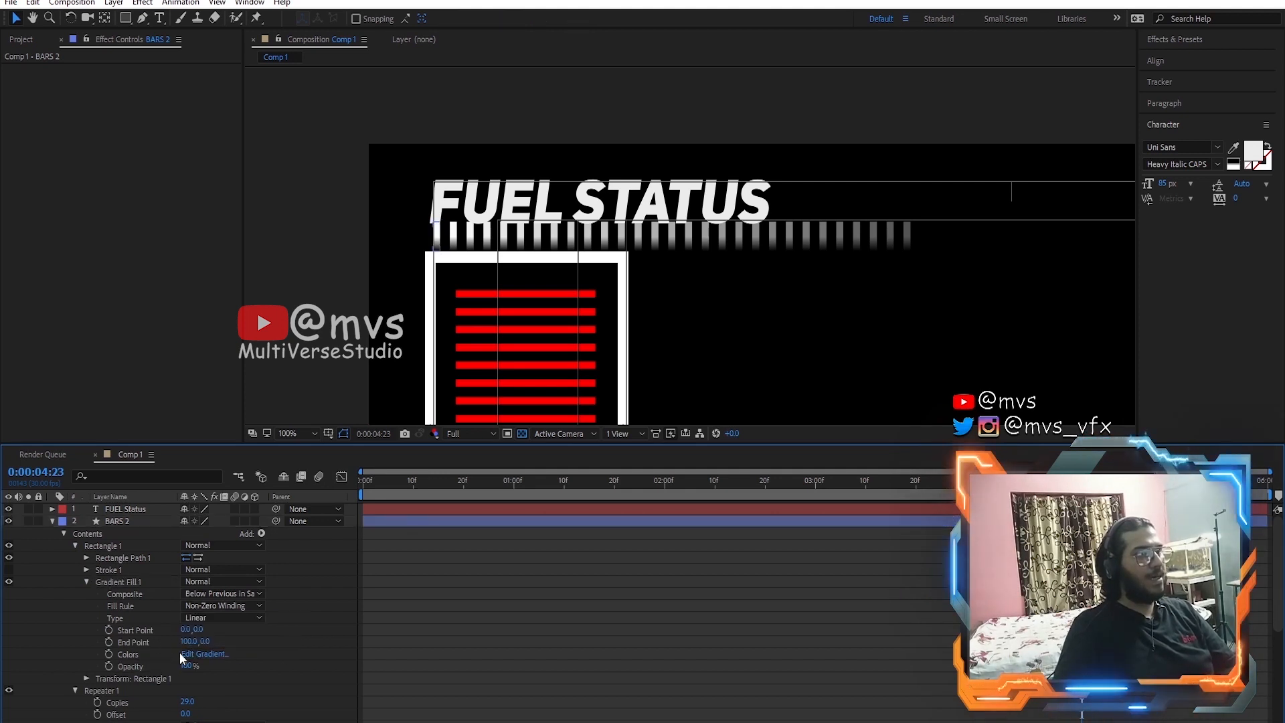
{"action": "left_click", "coordinate": [217, 654]}
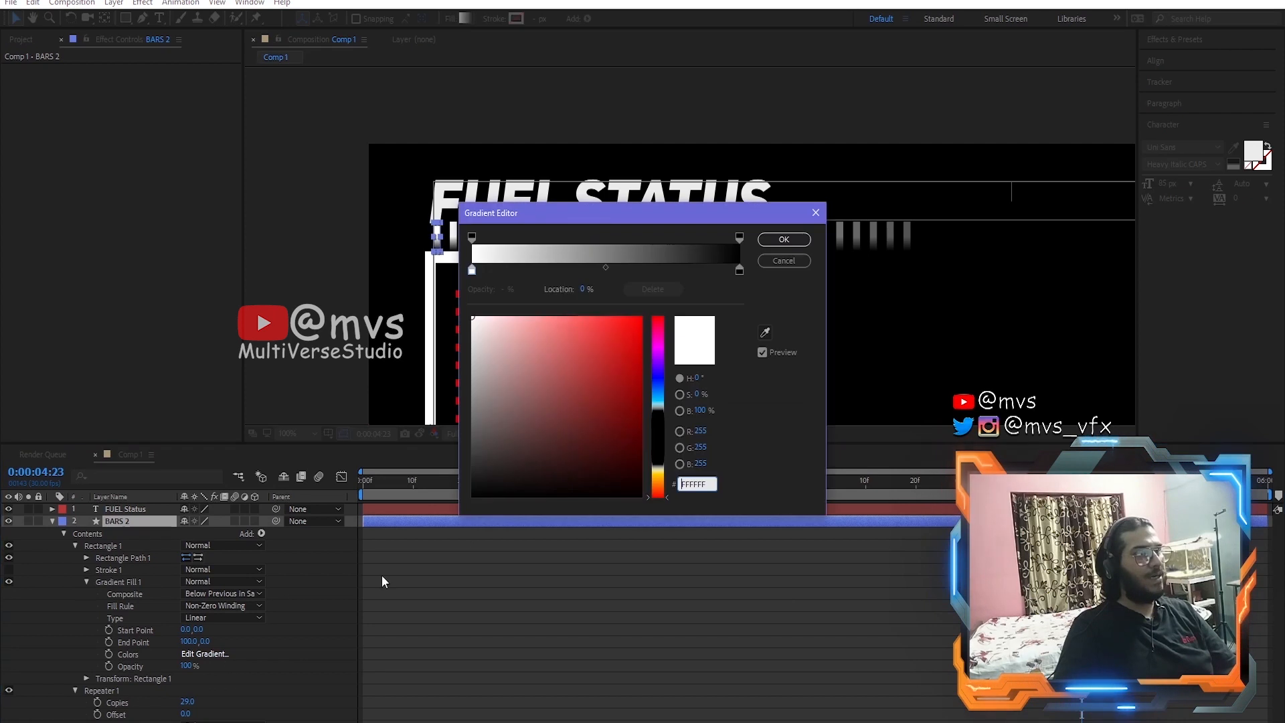
{"action": "left_click", "coordinate": [641, 317]}
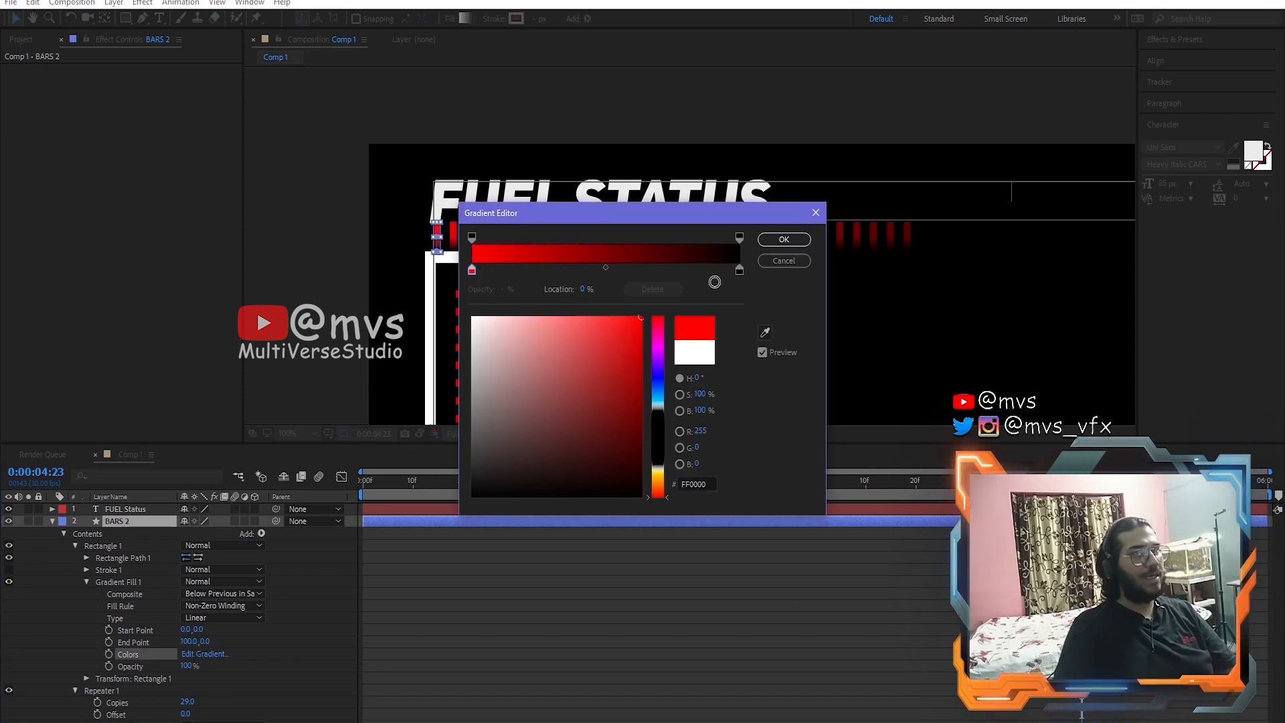
{"action": "left_click", "coordinate": [740, 270]}
{"action": "left_click_drag", "start_coordinate": [509, 335], "coordinate": [472, 315]}
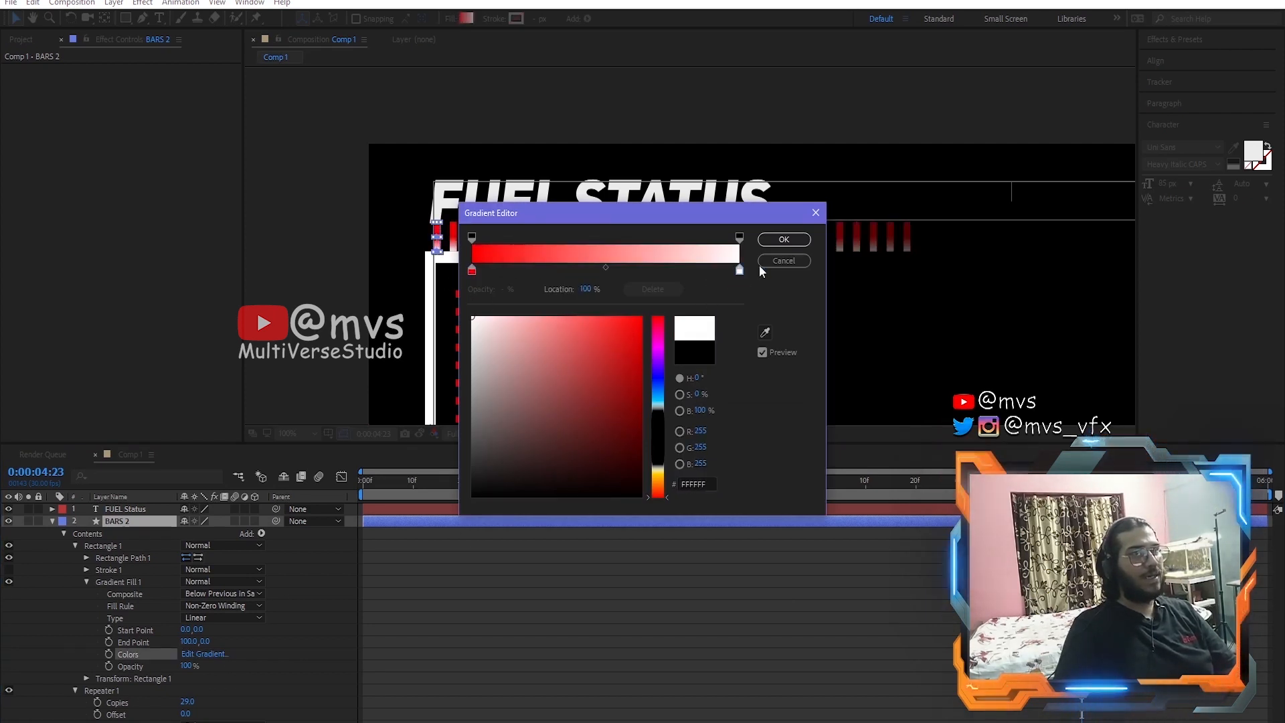
{"action": "left_click", "coordinate": [784, 239]}
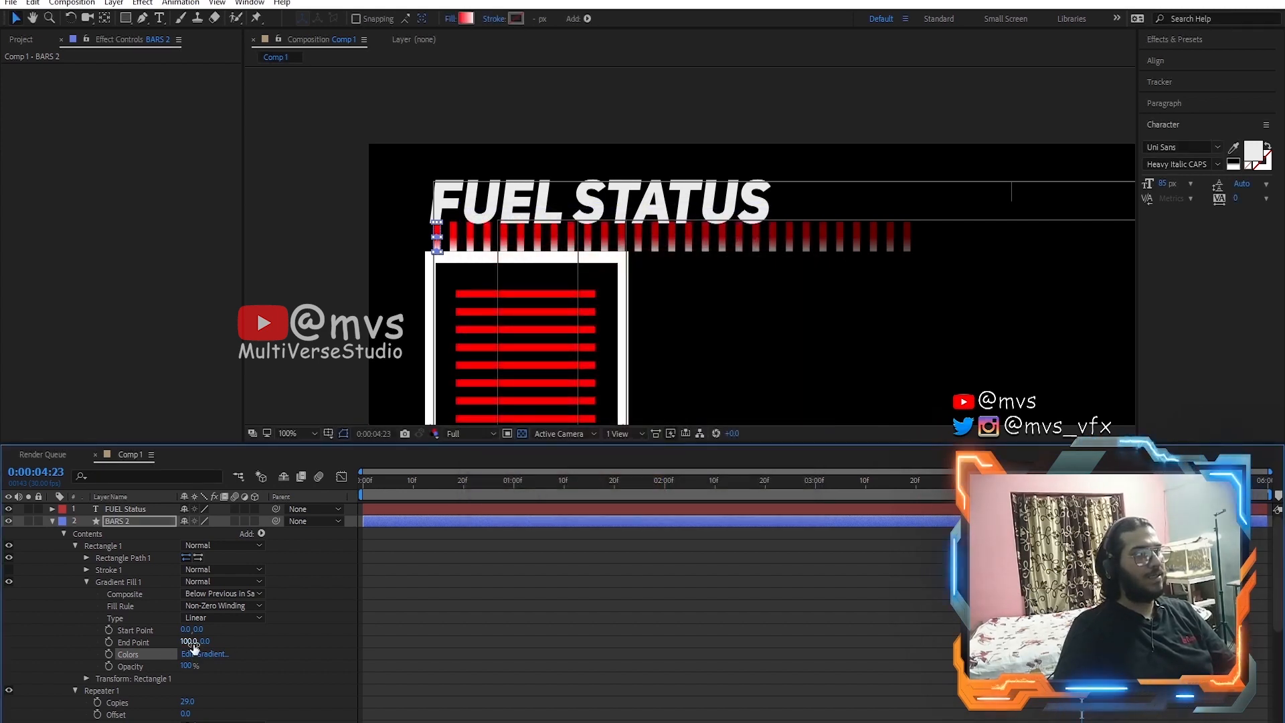
Step: Make Gradient Fill 1 radial, with its start point at -118, 56 and its end point at 67, -51
{"action": "mouse_move", "coordinate": [185, 629]}
{"action": "left_mouse_down"}
{"action": "mouse_move", "coordinate": [217, 623]}
{"action": "mouse_move", "coordinate": [162, 630]}
{"action": "left_mouse_up"}
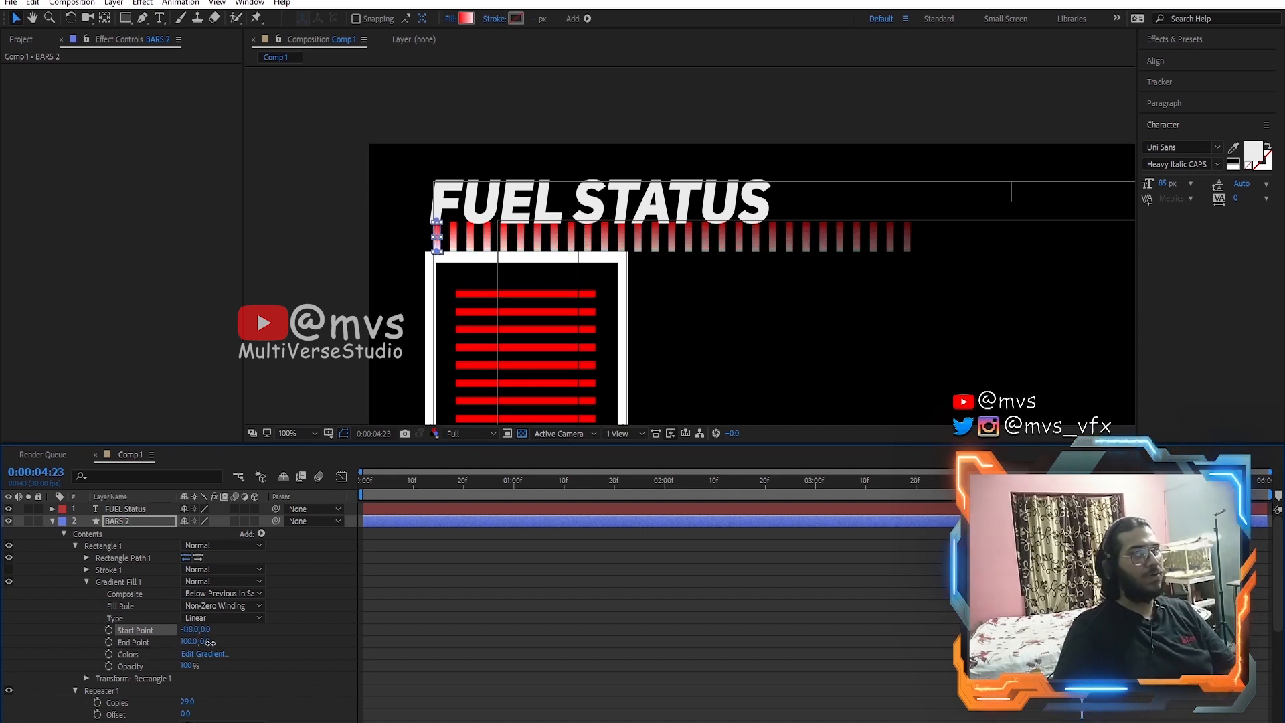
{"action": "left_click_drag", "start_coordinate": [209, 642], "coordinate": [172, 643]}
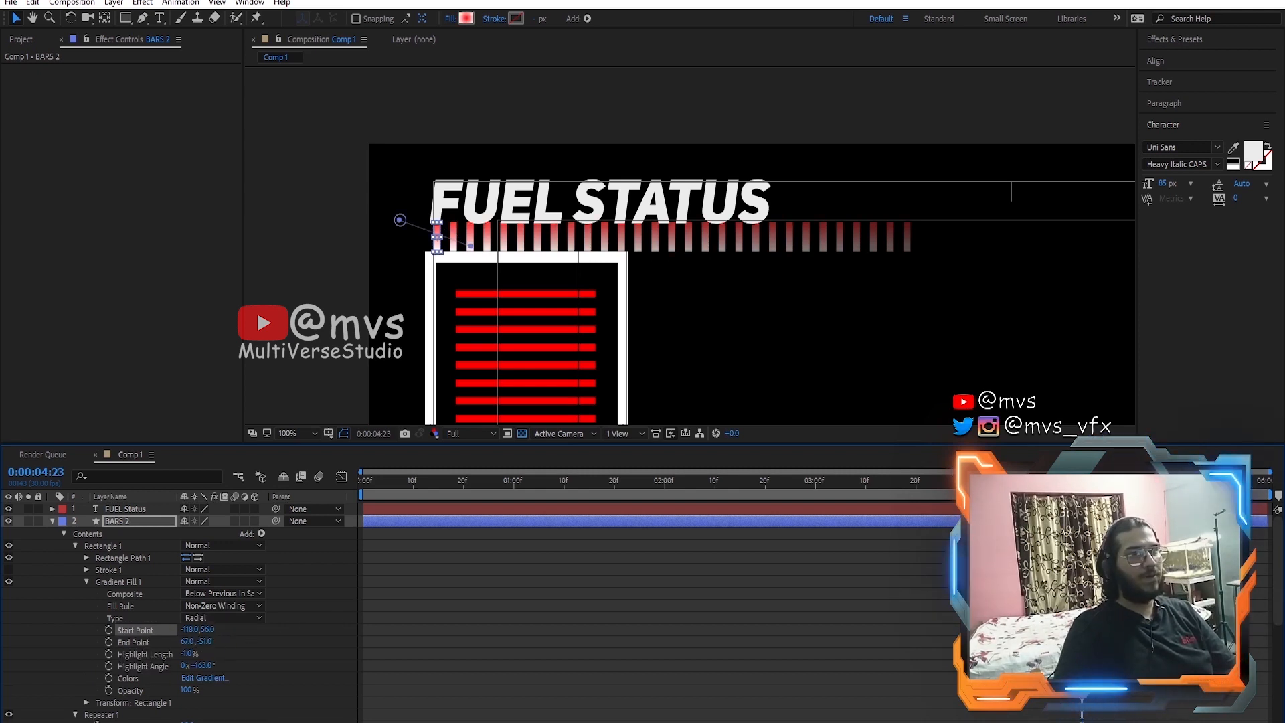
Step: Set the BARS 2 layer's horizontal scale to 10% and move it up to position 476, 204
{"action": "left_click_drag", "start_coordinate": [838, 492], "coordinate": [760, 491]}
{"action": "key", "text": "space"}
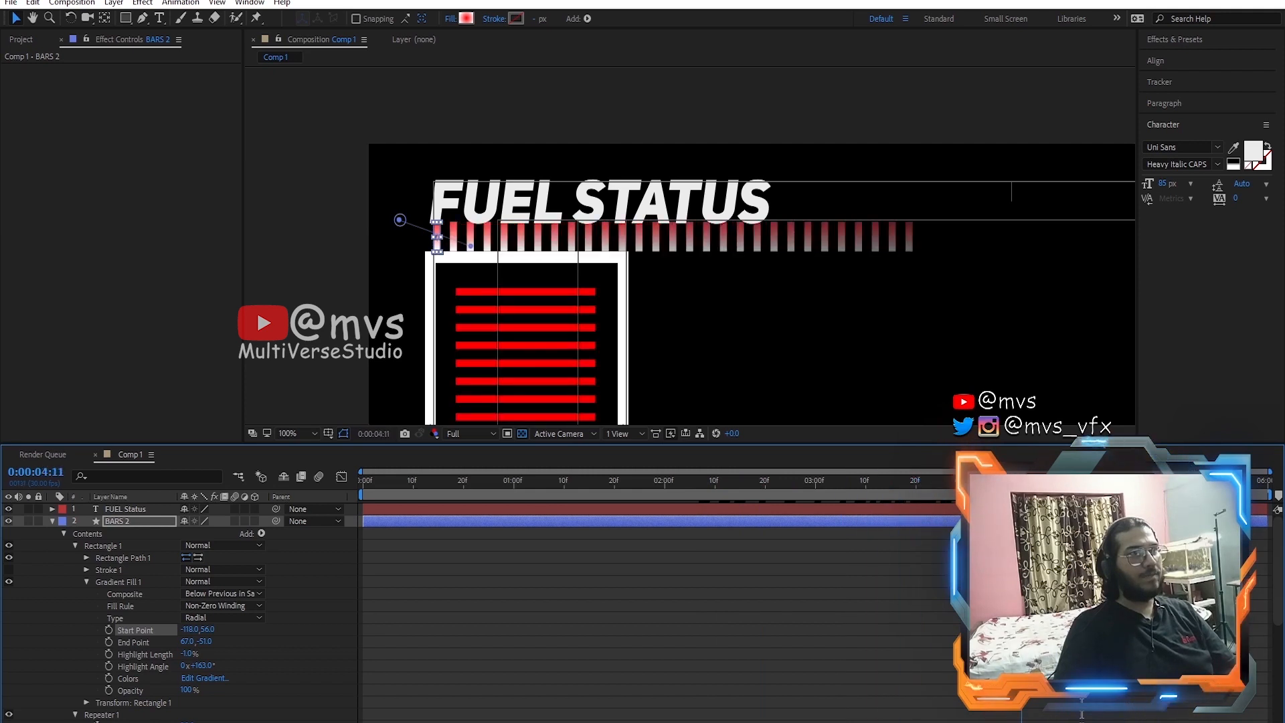
{"action": "left_click", "coordinate": [65, 534]}
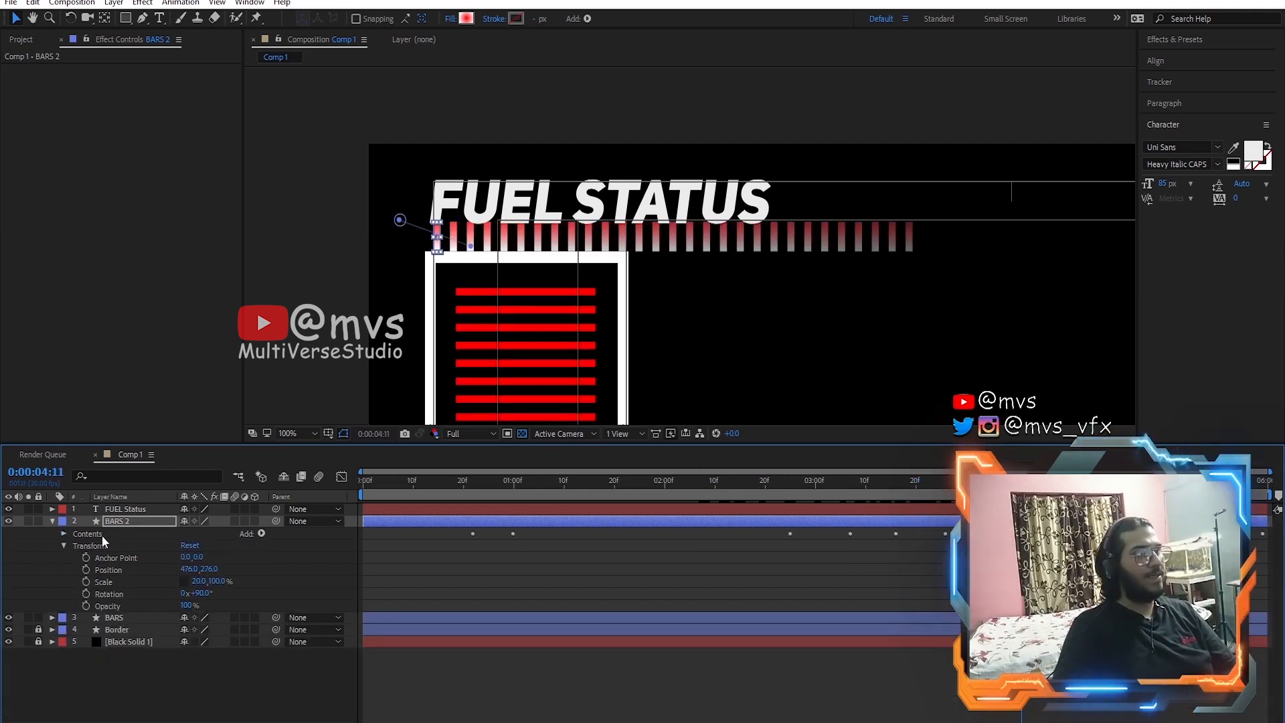
{"action": "key", "text": "s"}
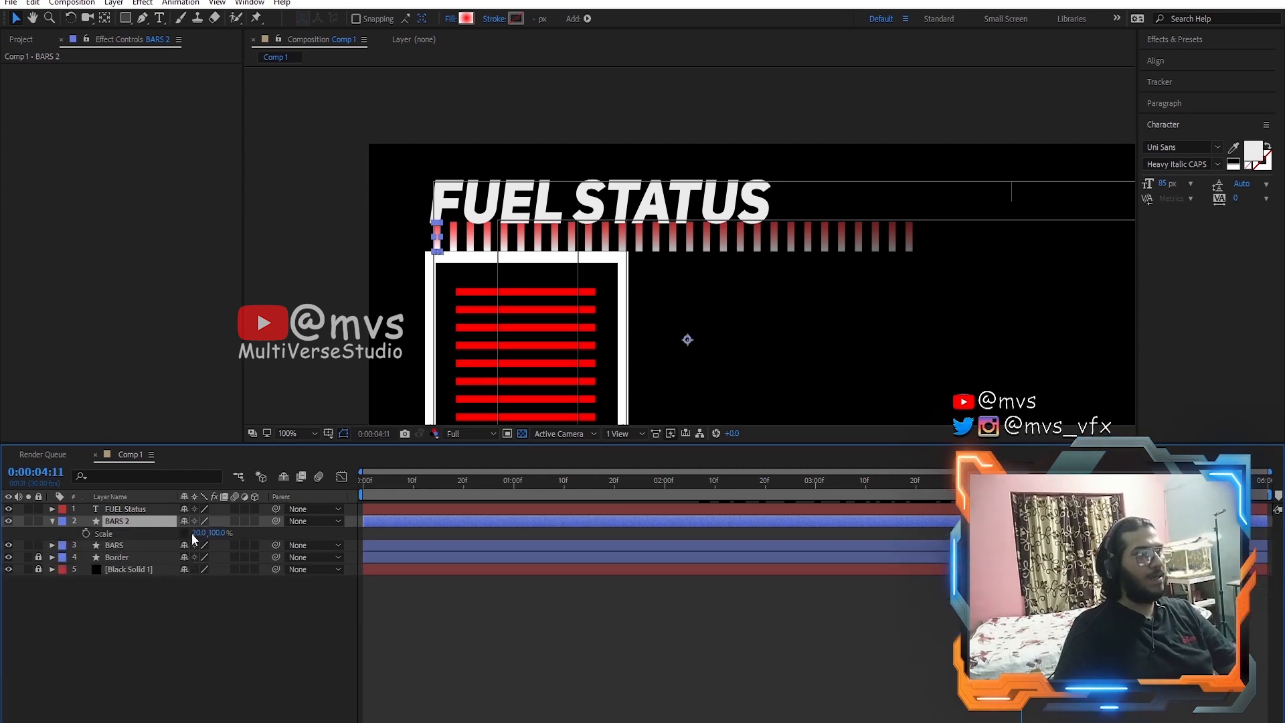
{"action": "left_click", "coordinate": [196, 533]}
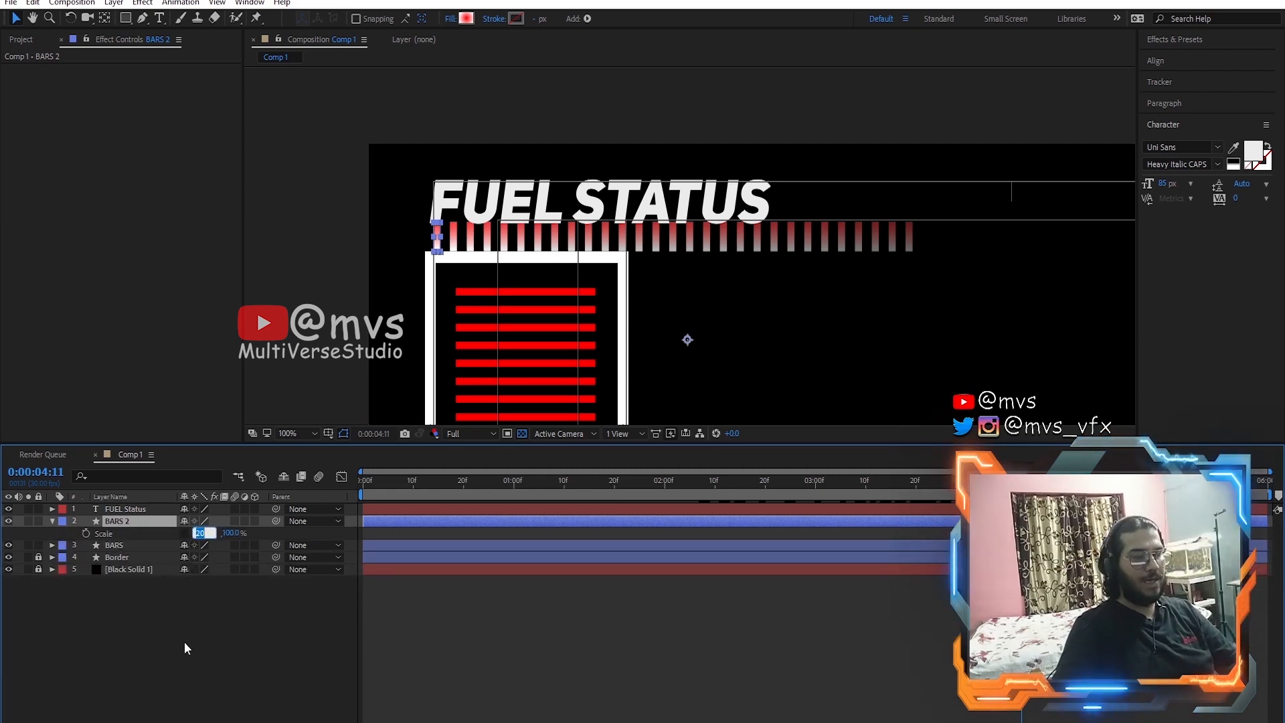
{"action": "type", "text": "10"}
{"action": "key", "text": "Return"}
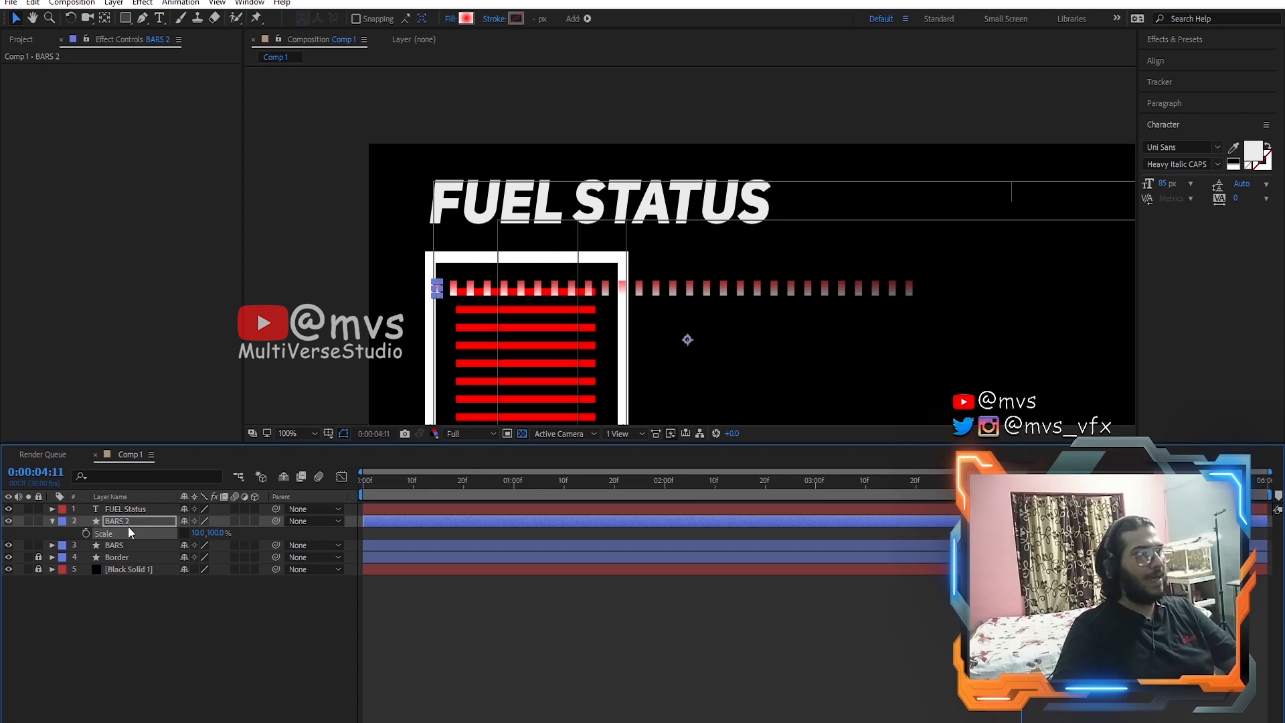
{"action": "key", "text": "p"}
{"action": "left_click_drag", "start_coordinate": [210, 536], "coordinate": [152, 547]}
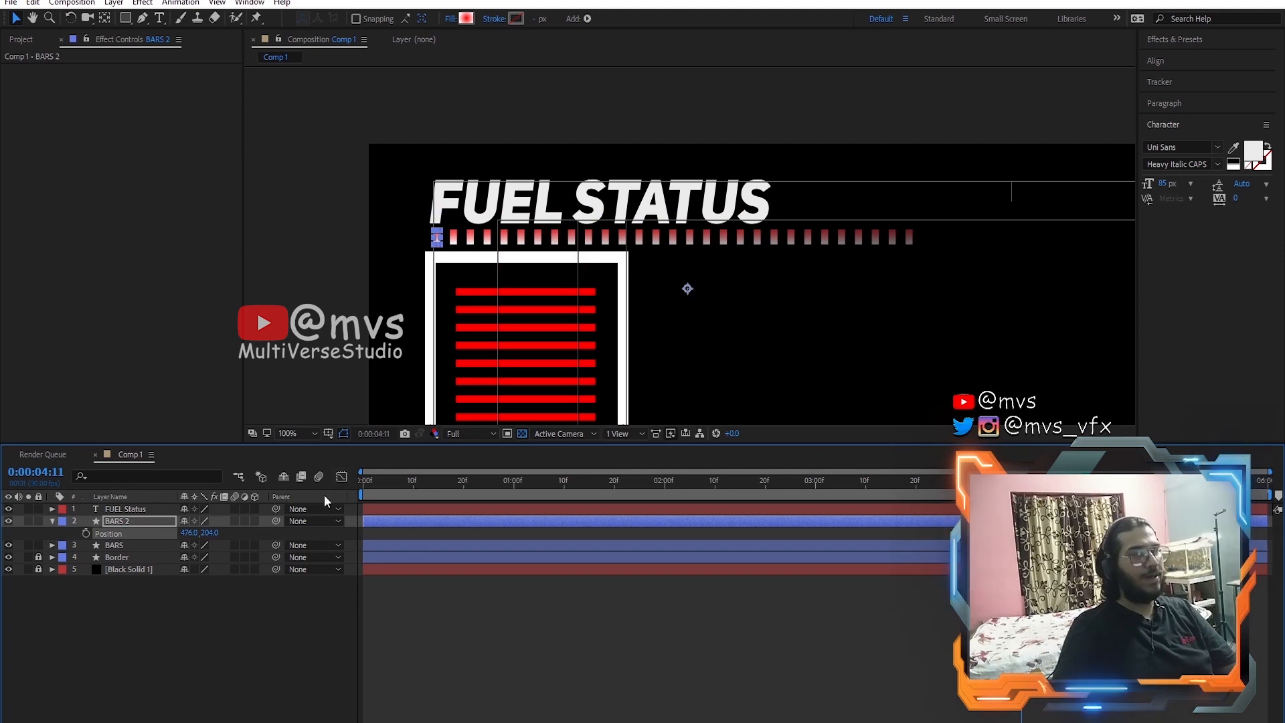
Step: Set the vertical scale value of the BARS 2 layer to 50%
{"action": "left_click", "coordinate": [117, 519]}
{"action": "key", "text": "s"}
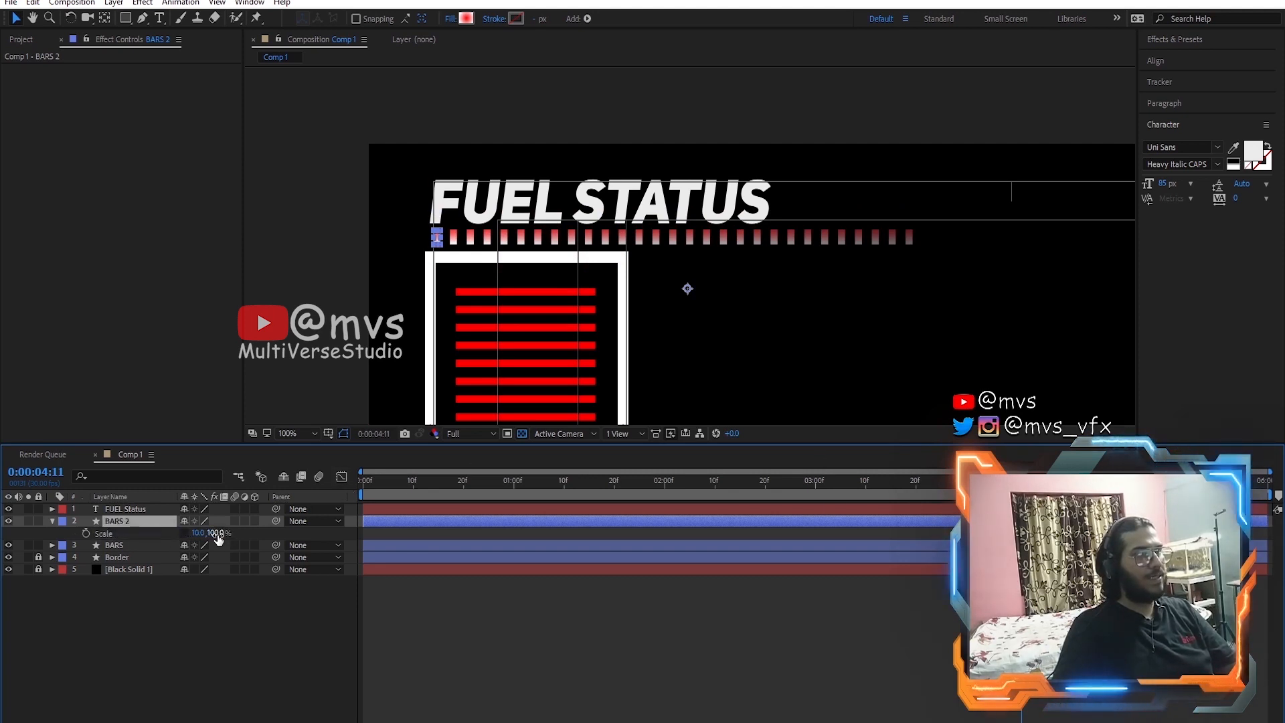
{"action": "left_click_drag", "start_coordinate": [216, 534], "coordinate": [193, 535]}
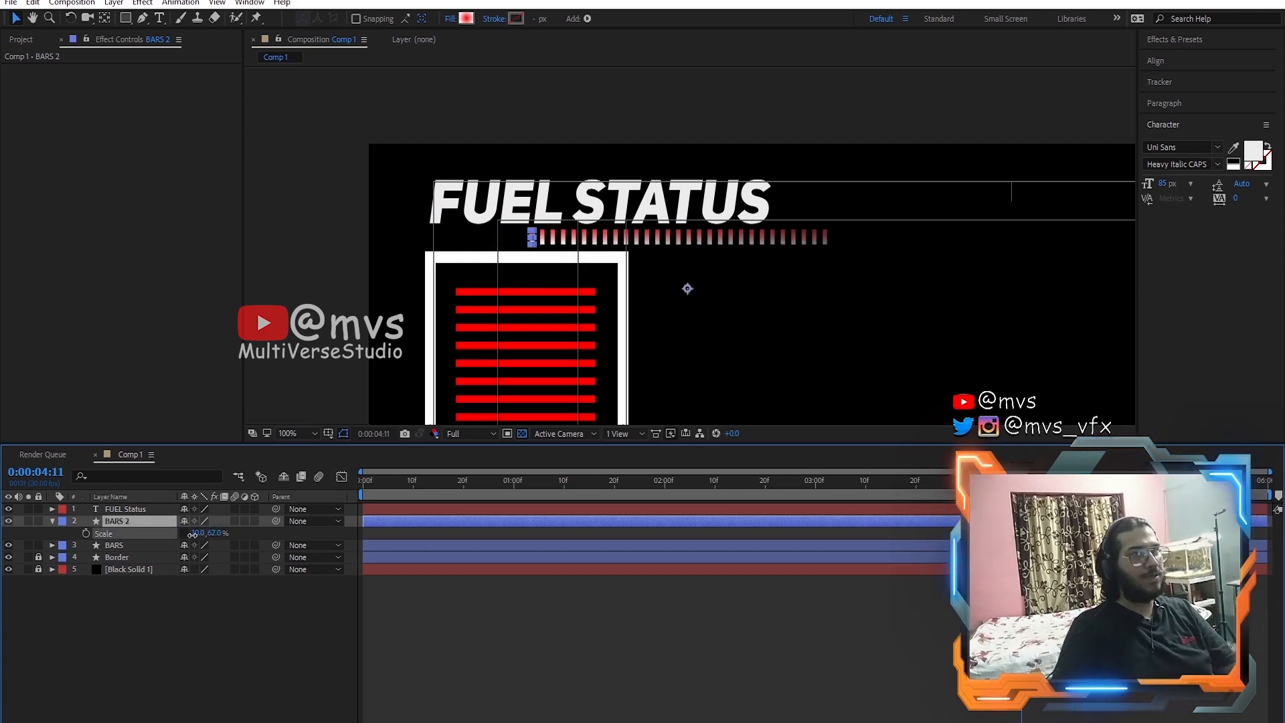
{"action": "left_click", "coordinate": [214, 533]}
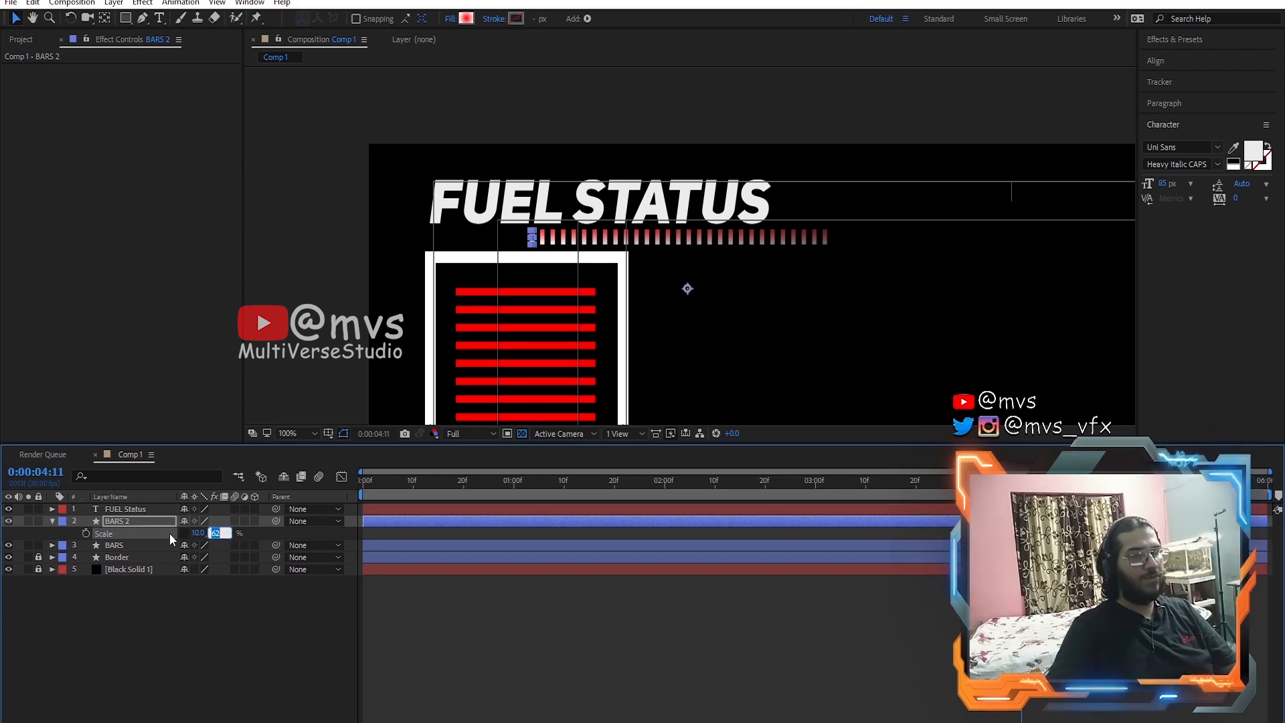
{"action": "type", "text": "50"}
{"action": "left_click", "coordinate": [139, 590]}
Step: Shift the BARS 2 layer to position 287, 204 to line it up with the meter border's edge
{"action": "left_click", "coordinate": [132, 522]}
{"action": "key", "text": "p"}
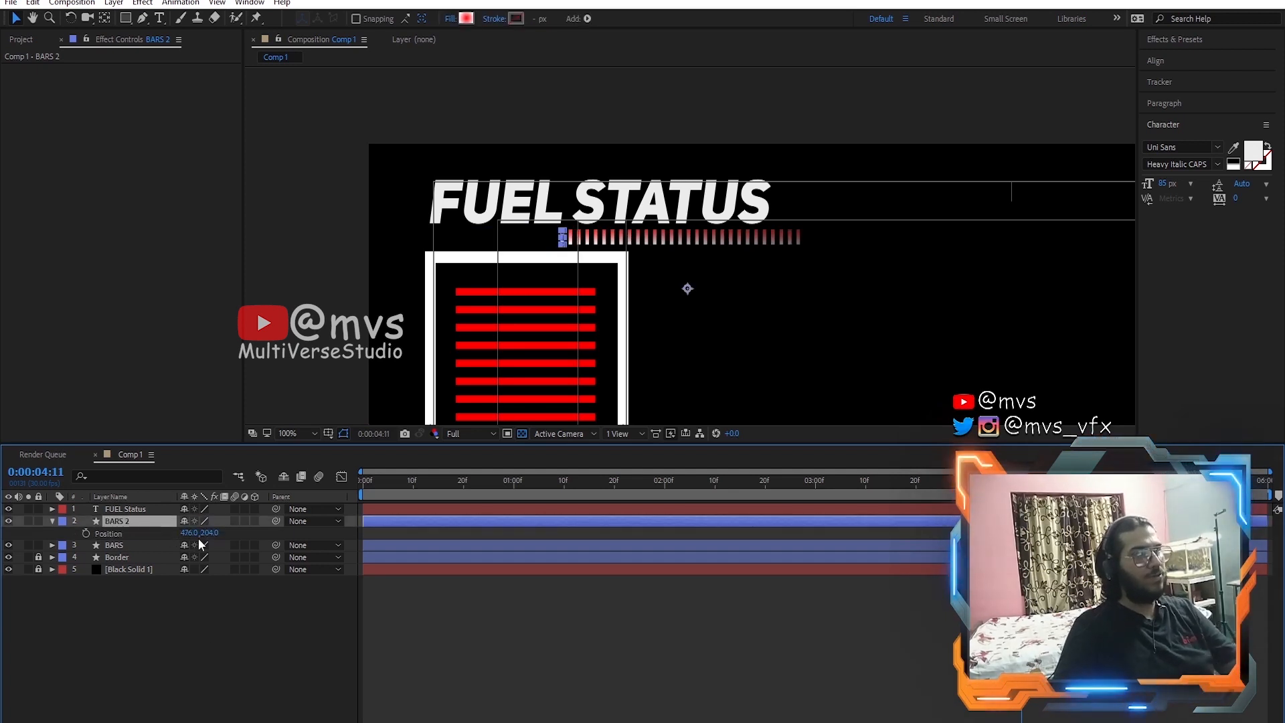
{"action": "left_click_drag", "start_coordinate": [198, 535], "coordinate": [86, 550]}
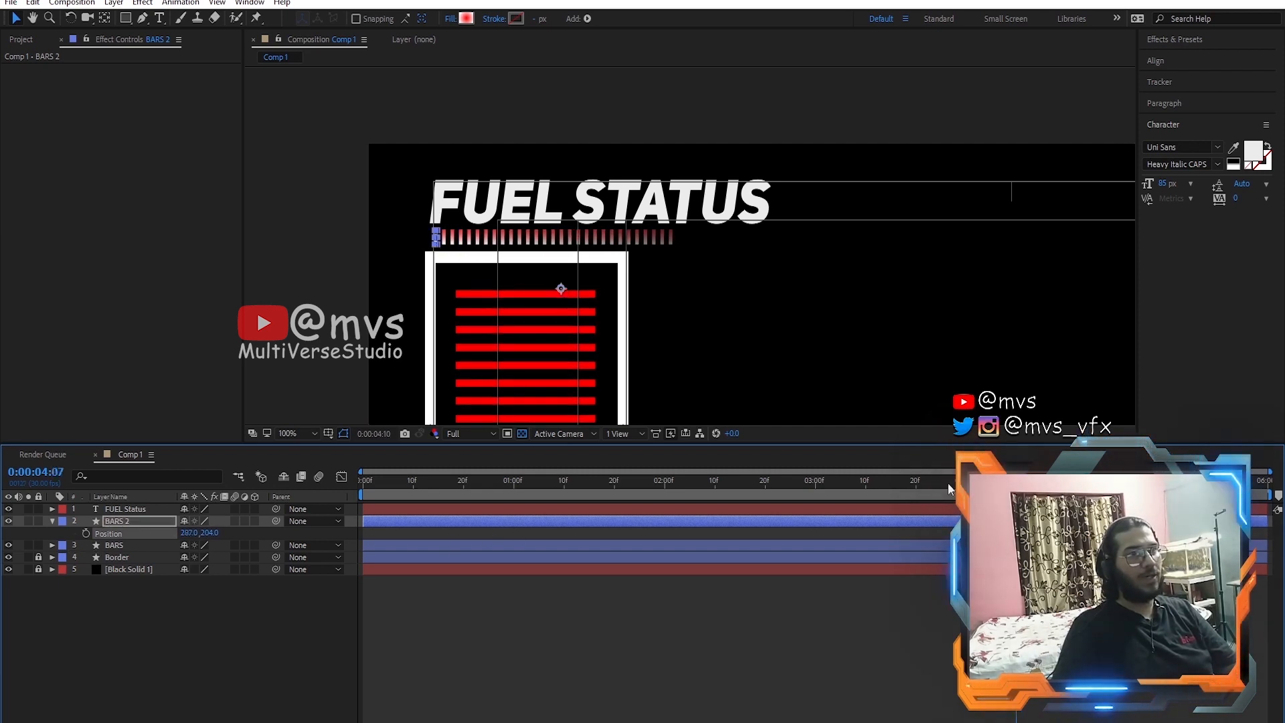
Step: Preview the bars animation from an earlier frame and save the project
{"action": "left_click", "coordinate": [483, 480]}
{"action": "key", "text": "space"}
{"action": "left_click_drag", "start_coordinate": [595, 577], "coordinate": [822, 572]}
{"action": "key", "text": "ctrl+s"}
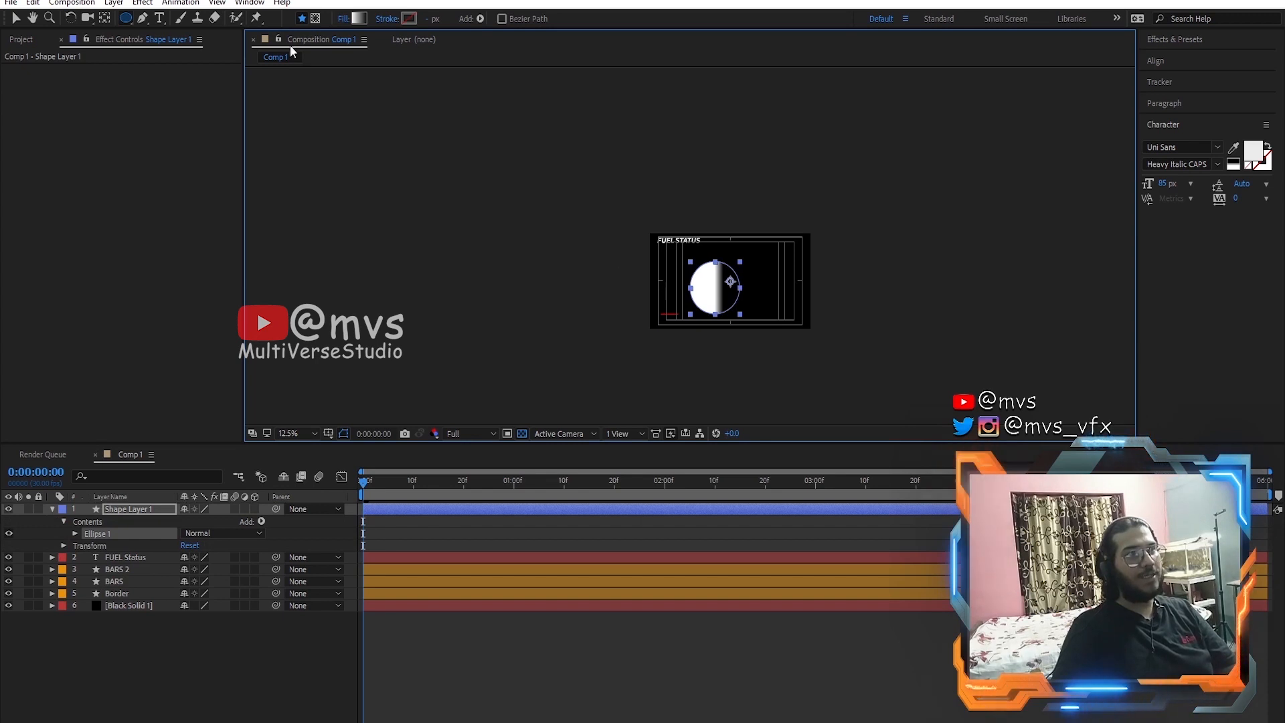
Step: Remove the fill of the ellipse in Shape Layer 1 and give it a solid stroke 36 px wide
{"action": "left_click", "coordinate": [347, 22]}
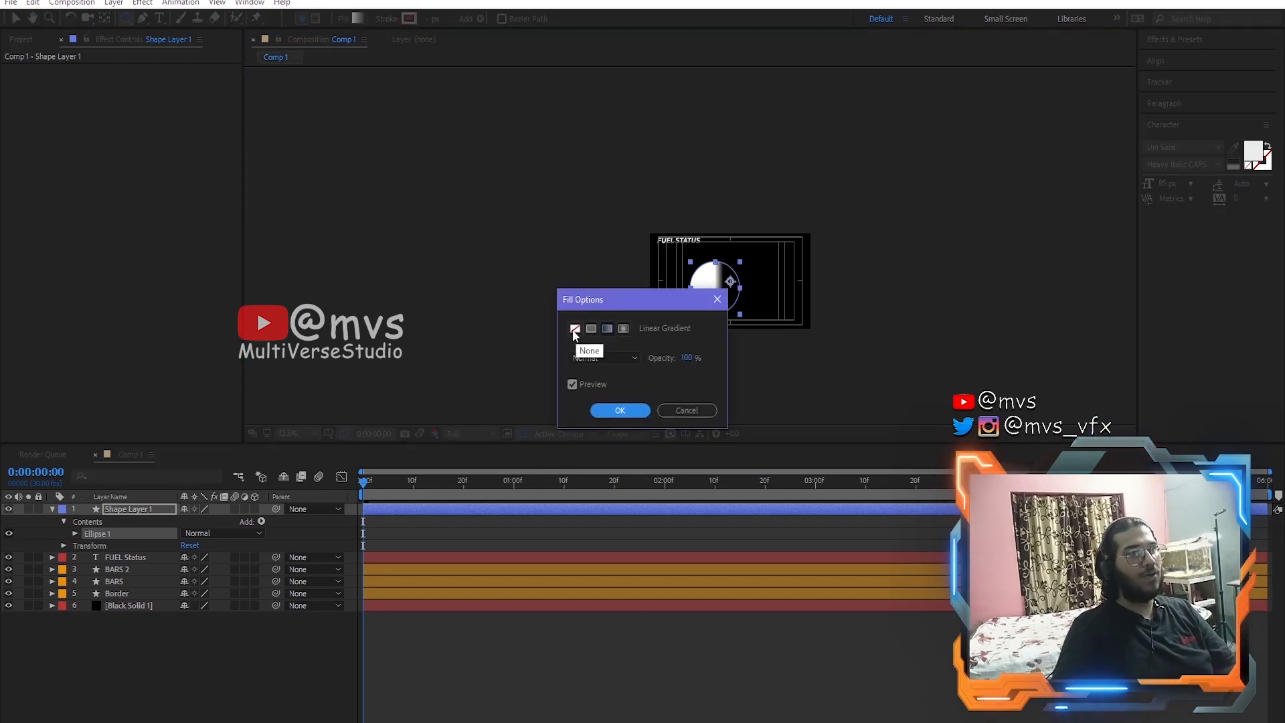
{"action": "left_click", "coordinate": [575, 329]}
{"action": "left_click", "coordinate": [619, 409]}
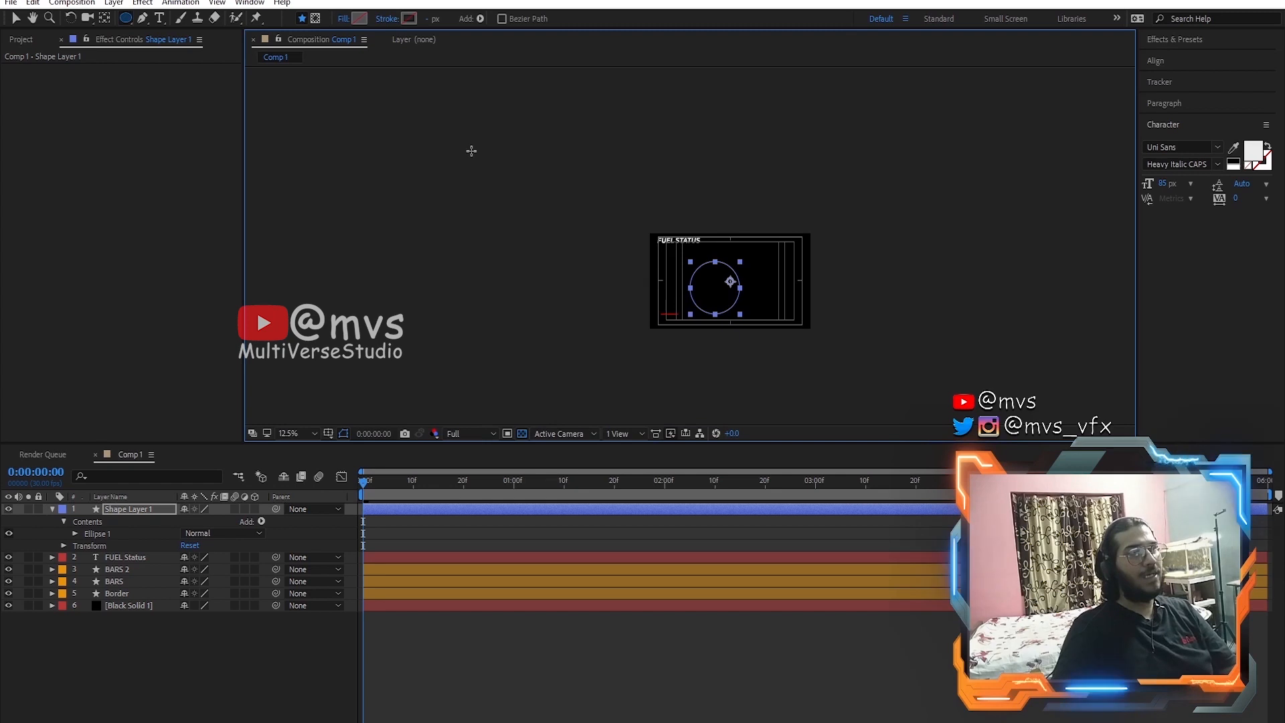
{"action": "left_click", "coordinate": [389, 20]}
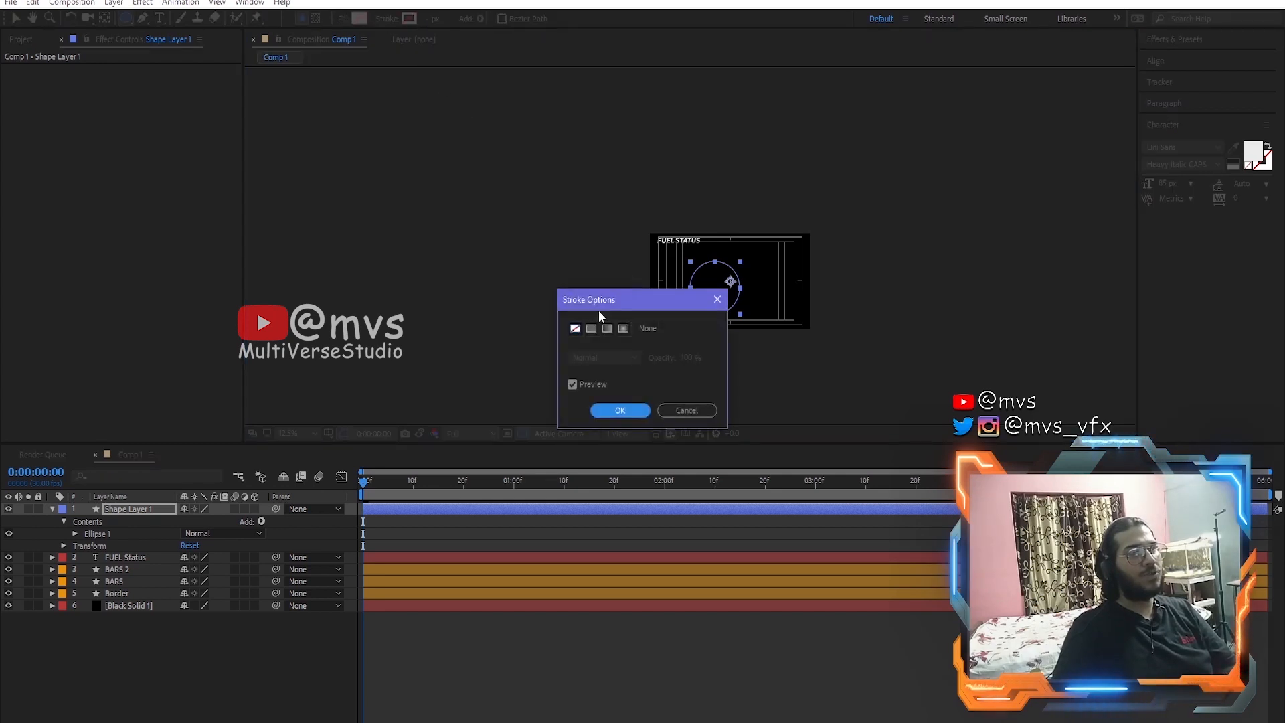
{"action": "left_click", "coordinate": [591, 328]}
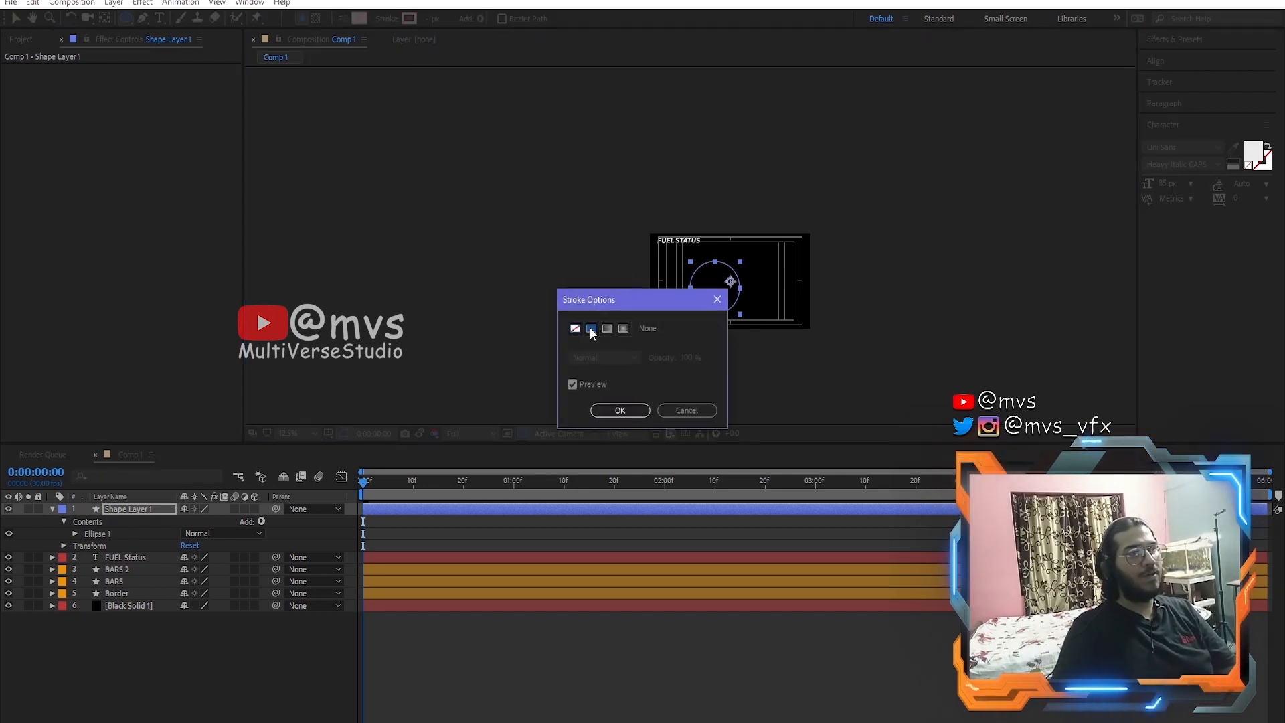
{"action": "left_click", "coordinate": [611, 412]}
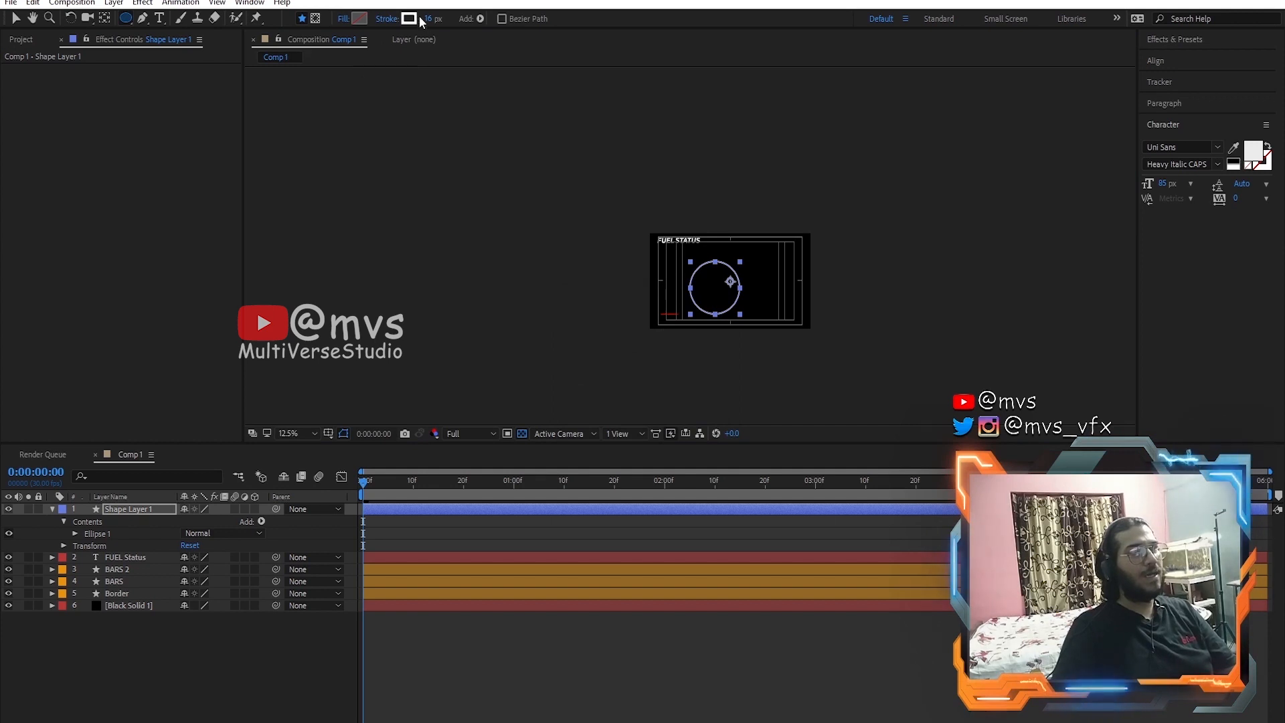
{"action": "left_click_drag", "start_coordinate": [436, 20], "coordinate": [444, 20]}
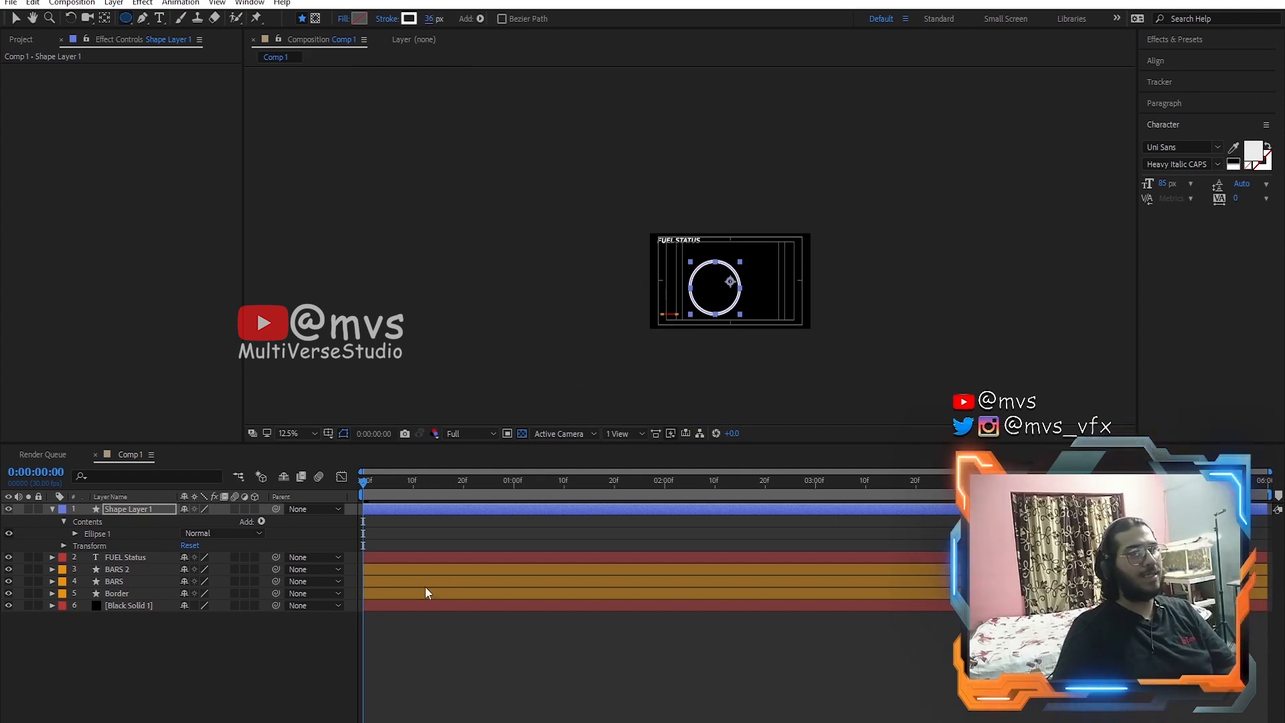
Step: Move Shape Layer 1 with the circle up to position 960, 487
{"action": "left_click", "coordinate": [300, 519]}
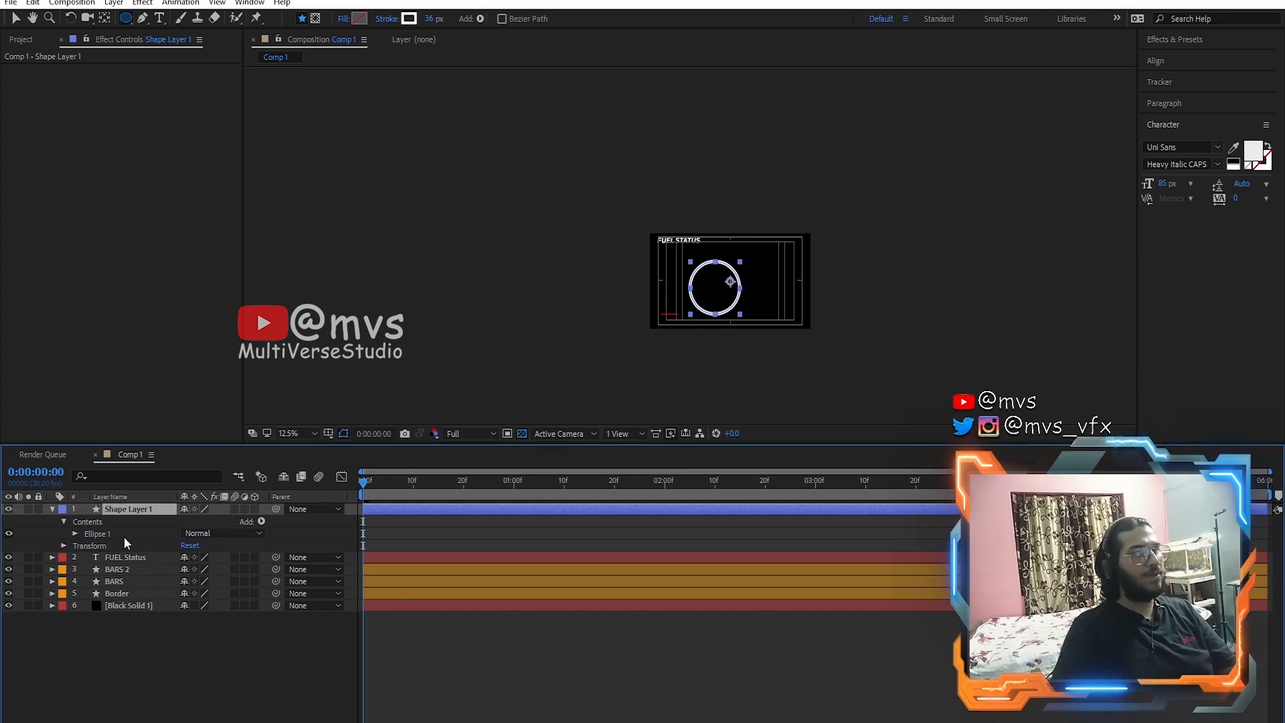
{"action": "key", "text": "p"}
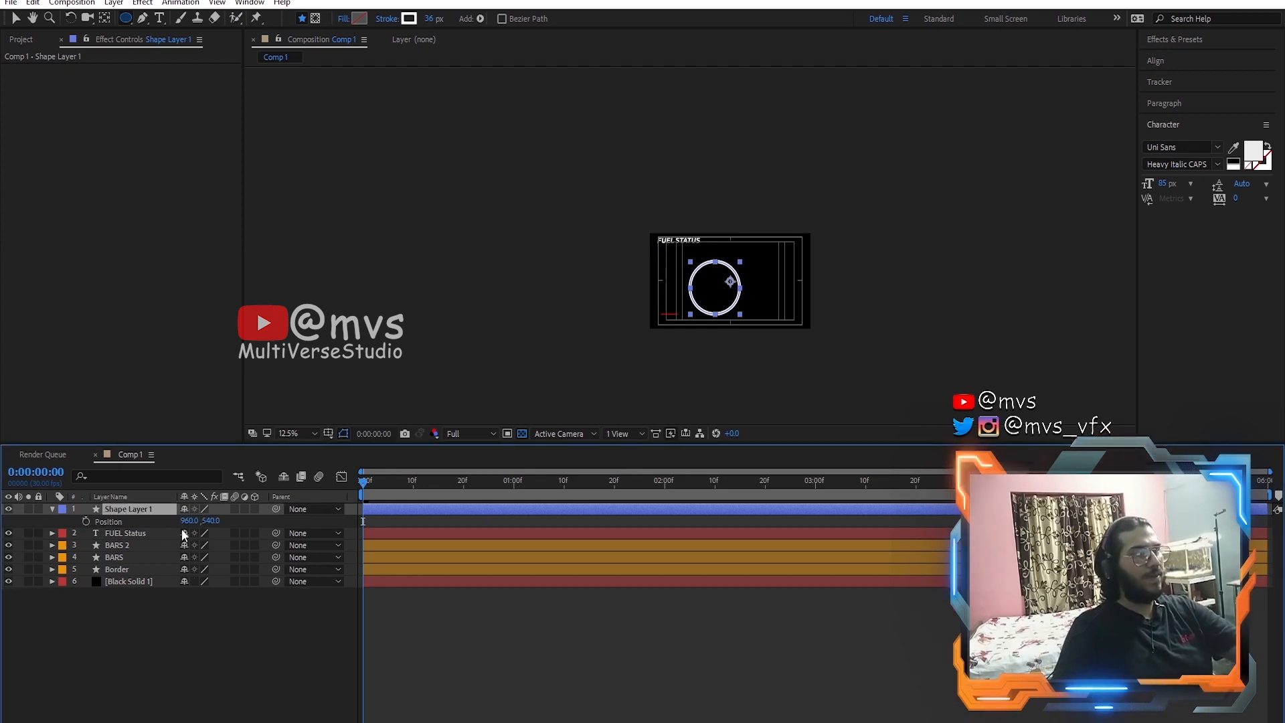
{"action": "left_click_drag", "start_coordinate": [218, 521], "coordinate": [194, 521]}
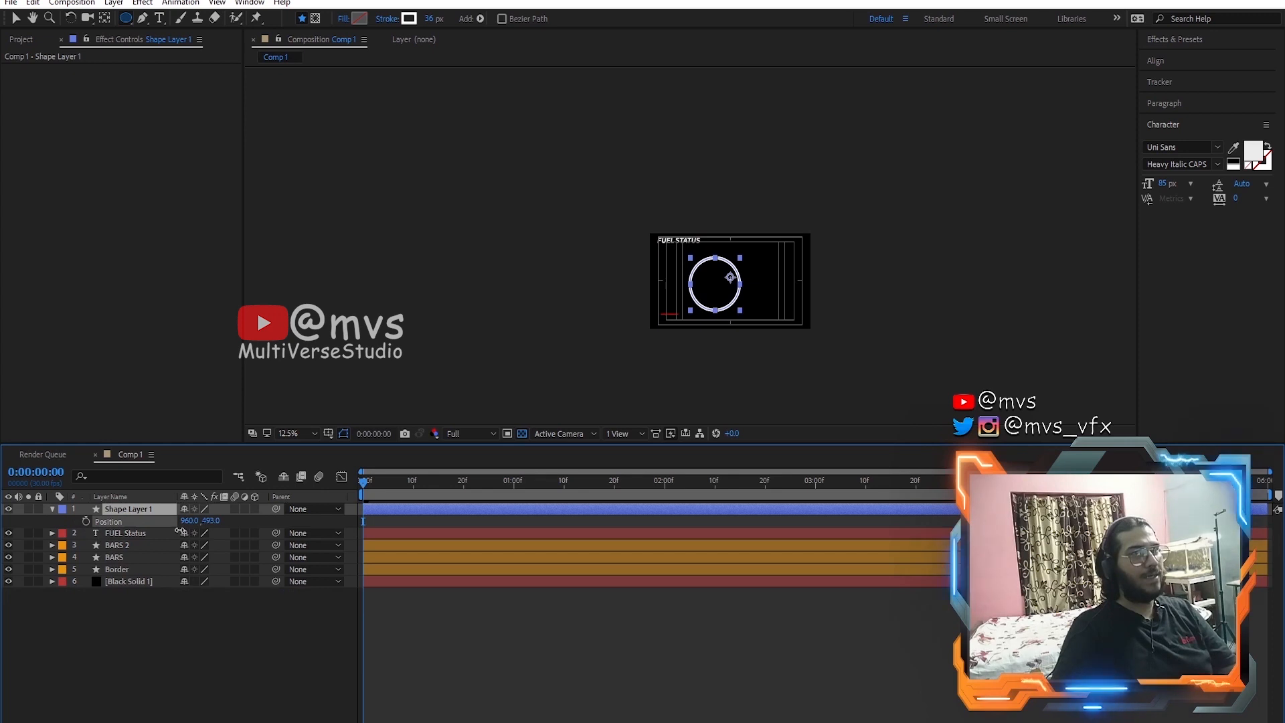
Step: Split the circle's shape layer at 0:00:01:10 and delete its earlier part
{"action": "left_click_drag", "start_coordinate": [411, 494], "coordinate": [564, 512]}
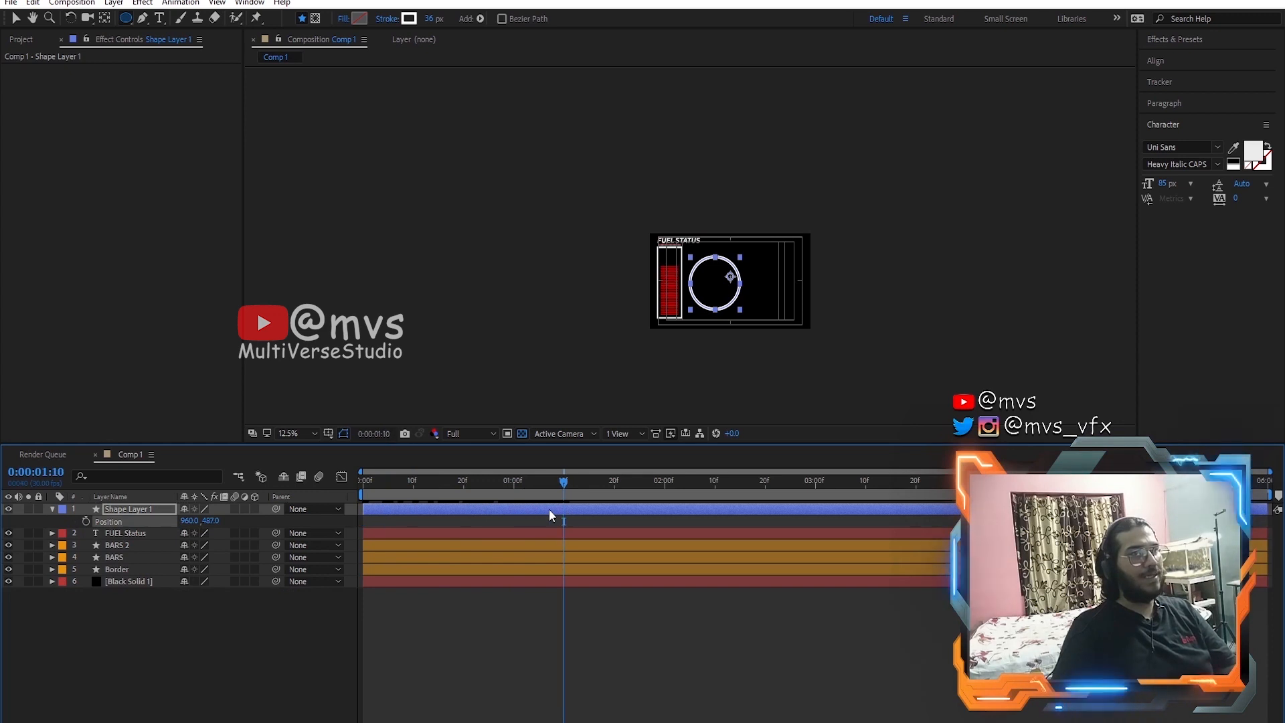
{"action": "left_click", "coordinate": [546, 510]}
{"action": "key", "text": "ctrl+d"}
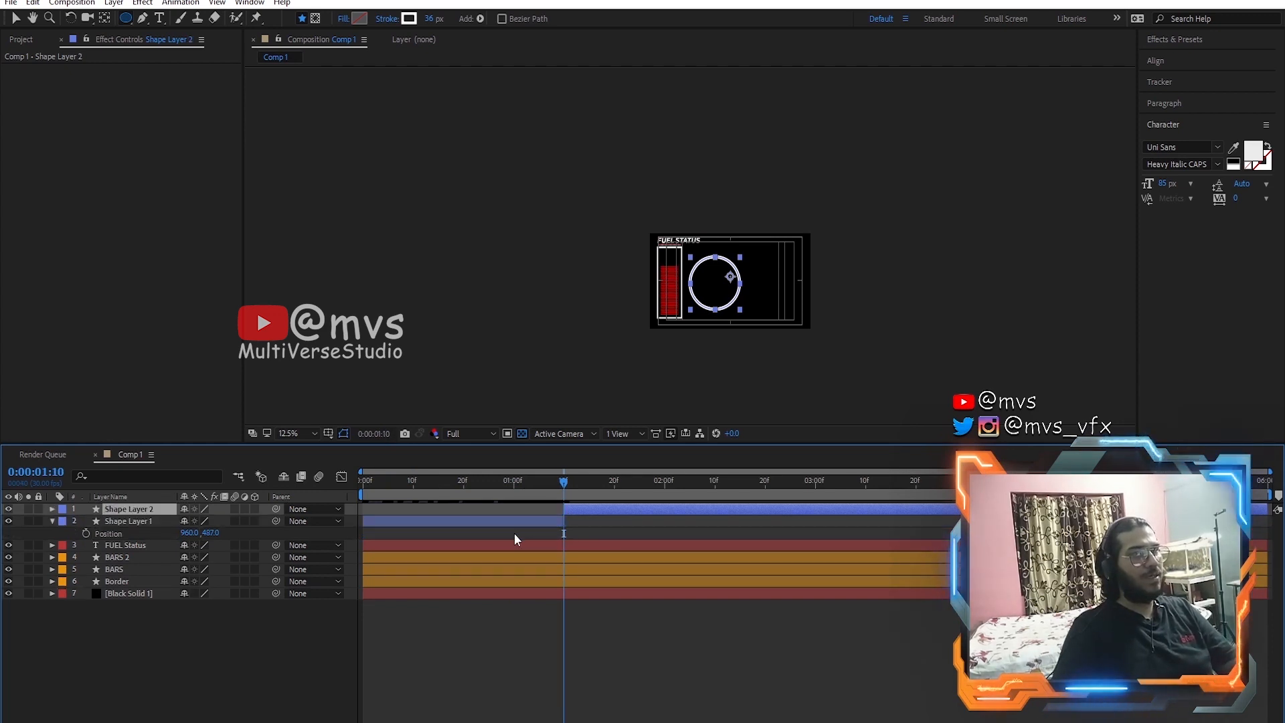
{"action": "left_click", "coordinate": [486, 521]}
{"action": "key", "text": "Delete"}
Step: Try a slightly later start for the remaining circle layer and realign it to start at 0:00:01:10
{"action": "left_click_drag", "start_coordinate": [585, 508], "coordinate": [589, 508]}
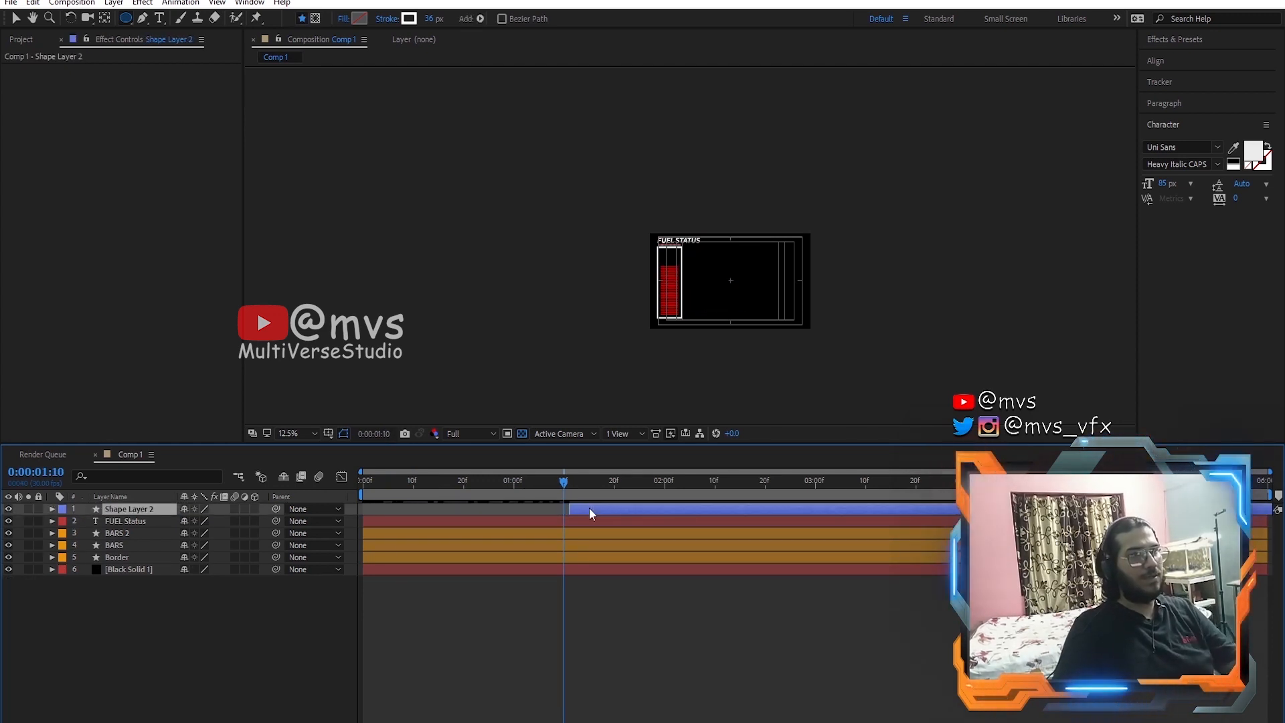
{"action": "scroll", "coordinate": [555, 508], "scroll_direction": "up", "scroll_amount": 3}
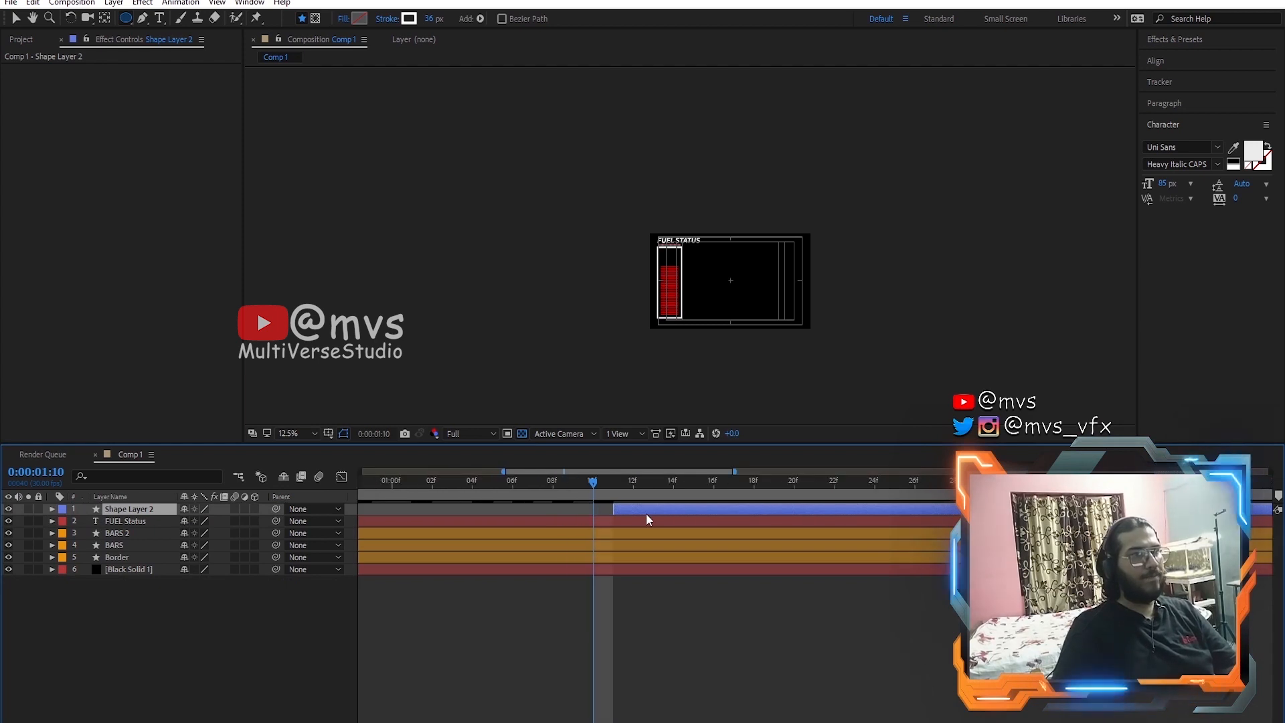
{"action": "left_click_drag", "start_coordinate": [646, 513], "coordinate": [635, 514]}
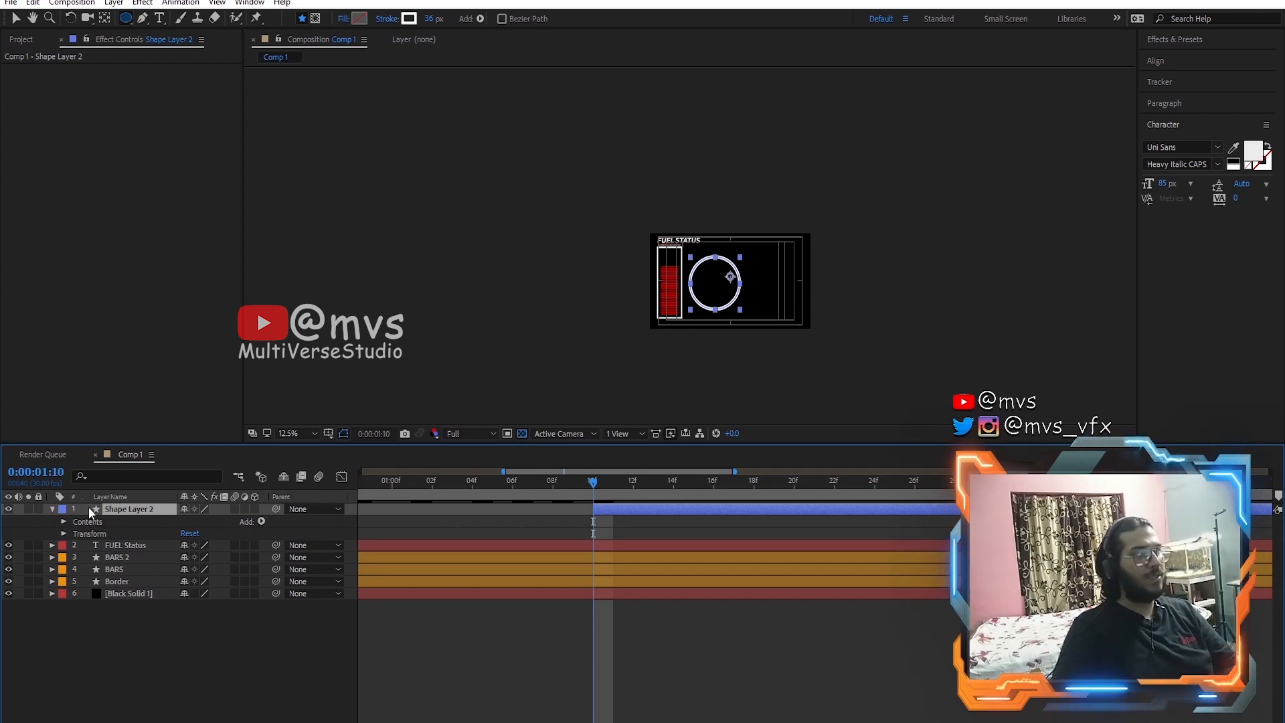
Step: Add Trim Paths to Shape Layer 2 and set Trim Multiple Shapes to Individually
{"action": "left_click", "coordinate": [51, 508]}
{"action": "left_click", "coordinate": [50, 509]}
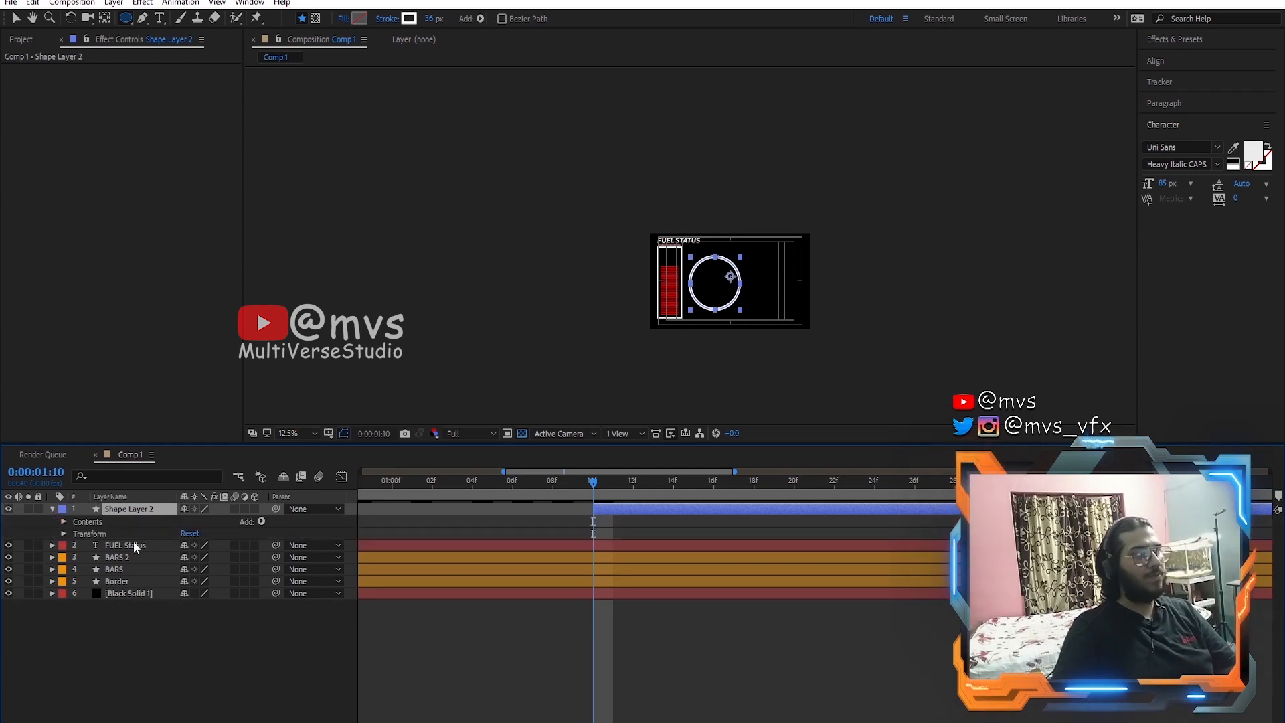
{"action": "left_click", "coordinate": [260, 520]}
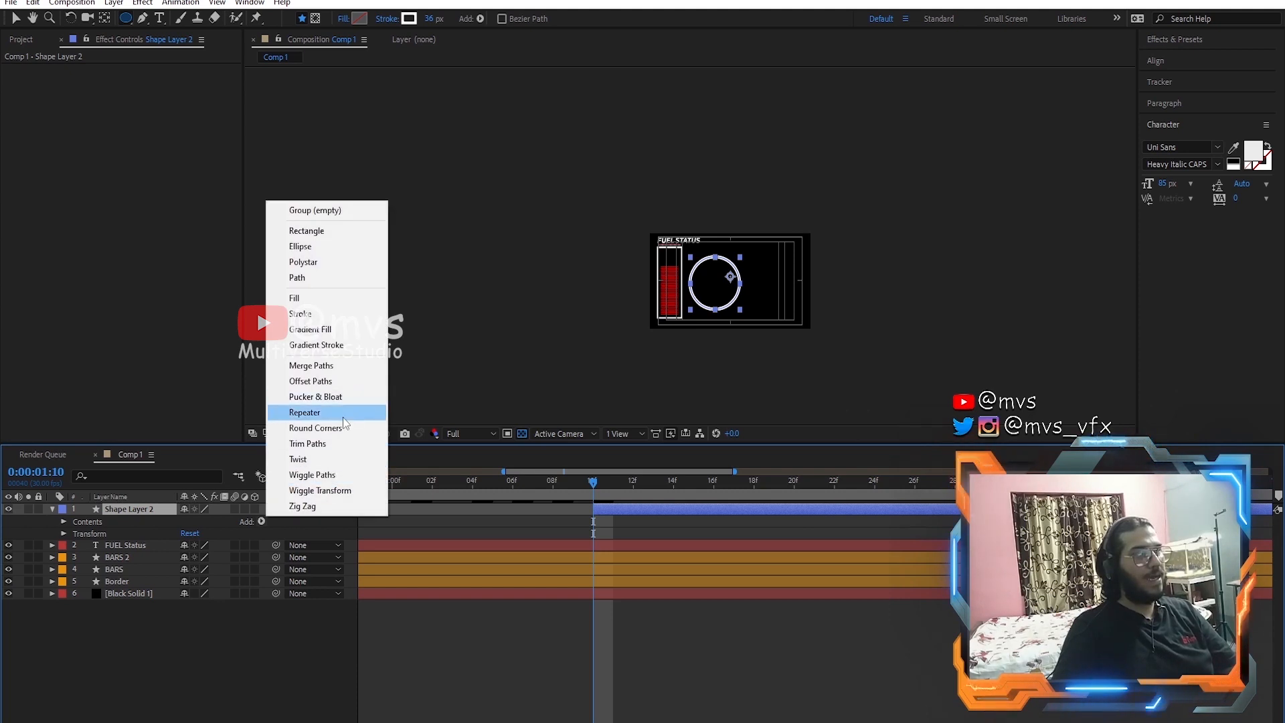
{"action": "left_click", "coordinate": [334, 444]}
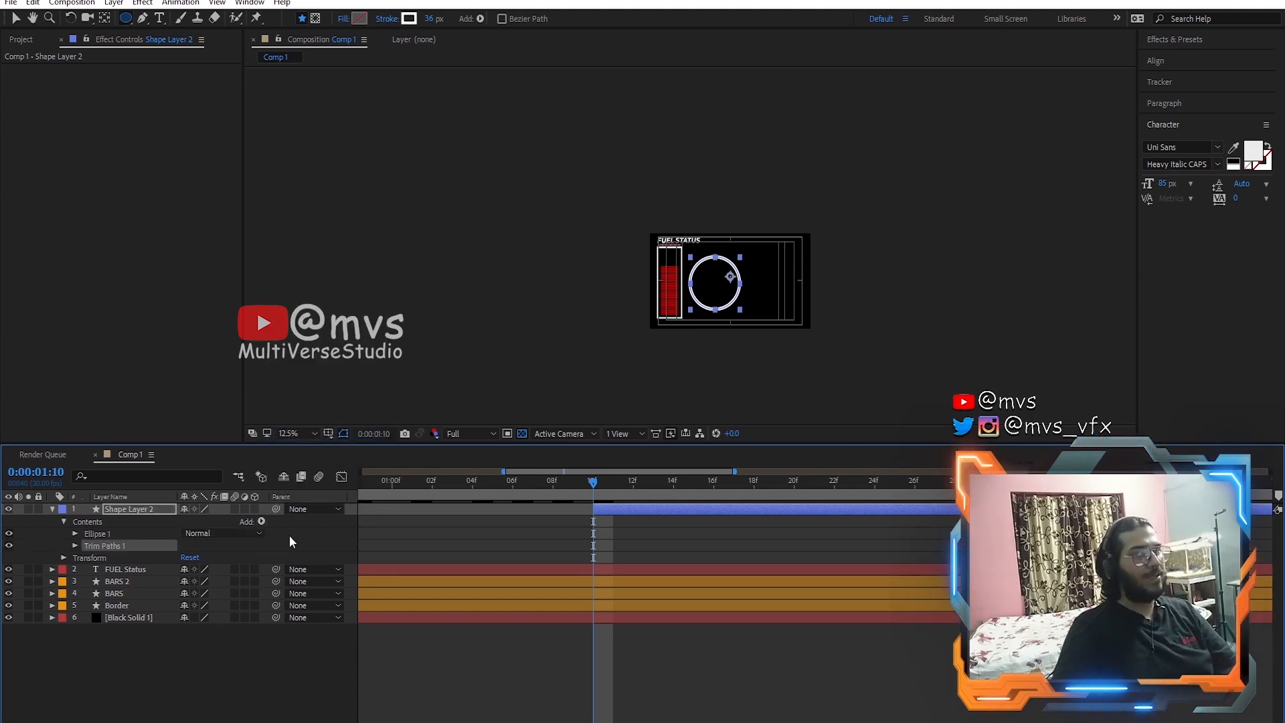
{"action": "left_click", "coordinate": [73, 546]}
{"action": "left_click", "coordinate": [231, 596]}
{"action": "left_click", "coordinate": [221, 627]}
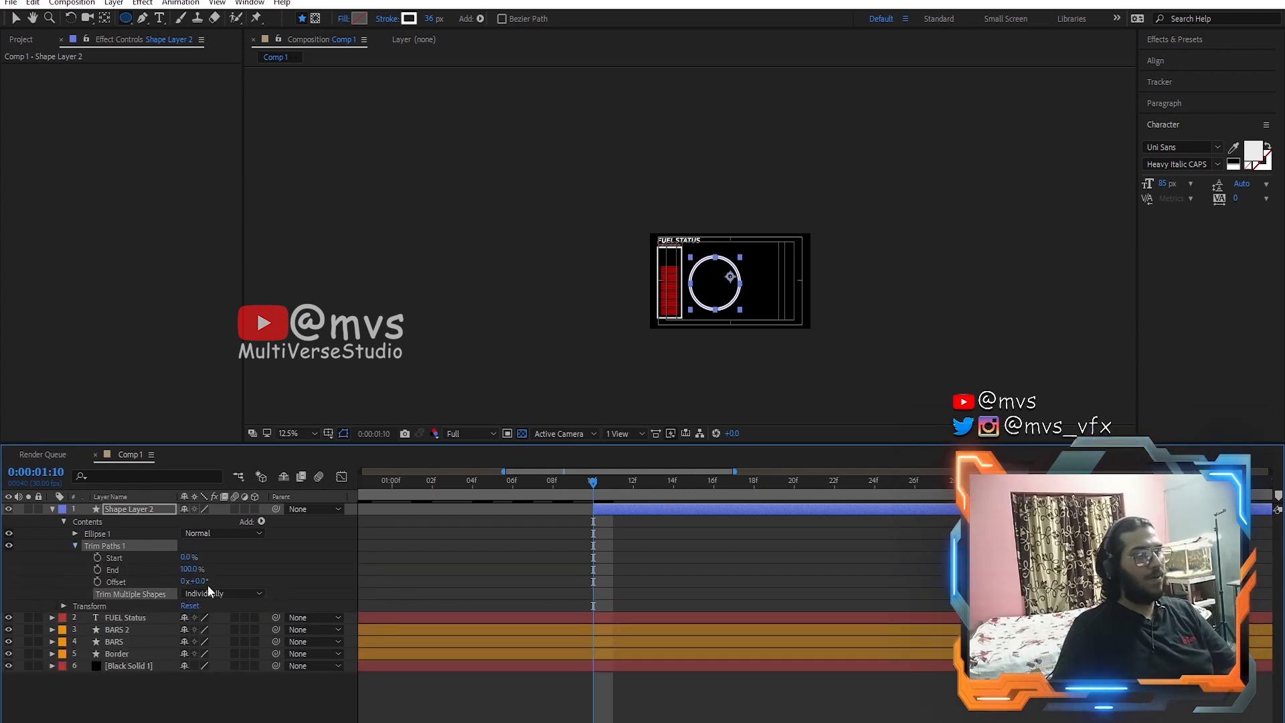
Step: Set Trim Paths Offset to 100° and Start to 100%, with a keyframe for each at 0:00:01:10
{"action": "left_click_drag", "start_coordinate": [199, 582], "coordinate": [270, 587]}
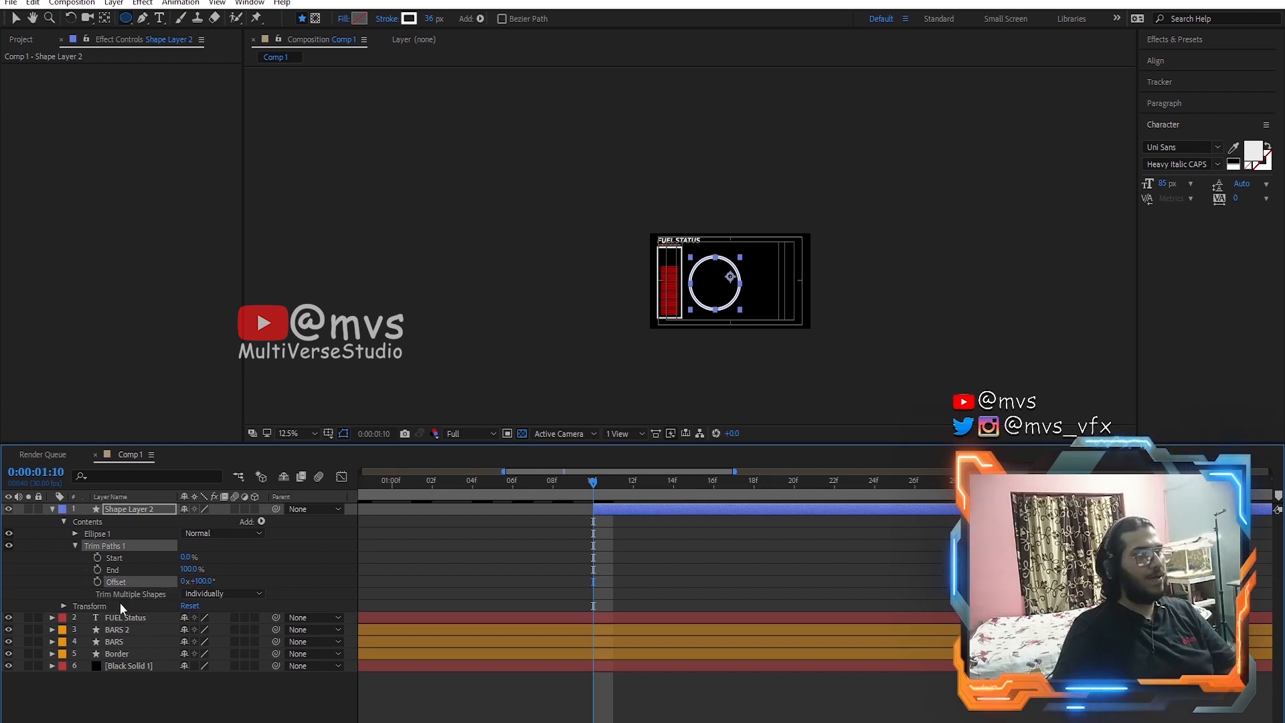
{"action": "left_click", "coordinate": [97, 581]}
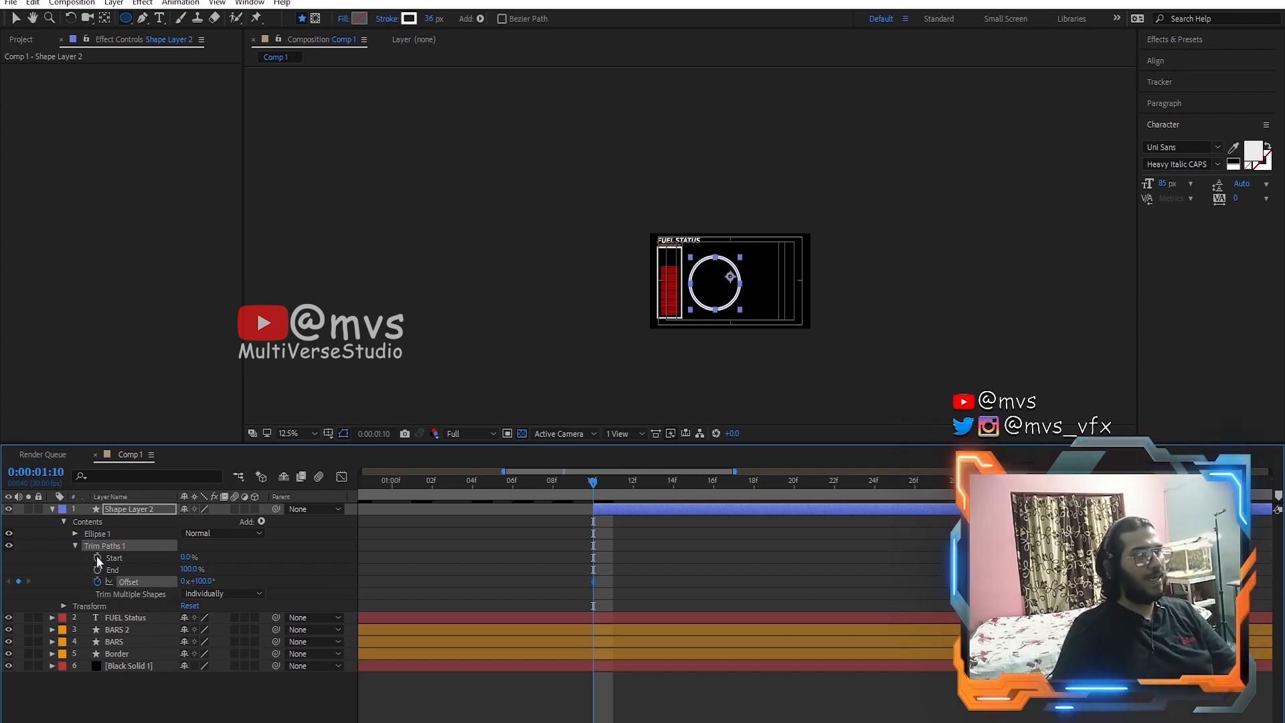
{"action": "left_click_drag", "start_coordinate": [186, 557], "coordinate": [286, 564]}
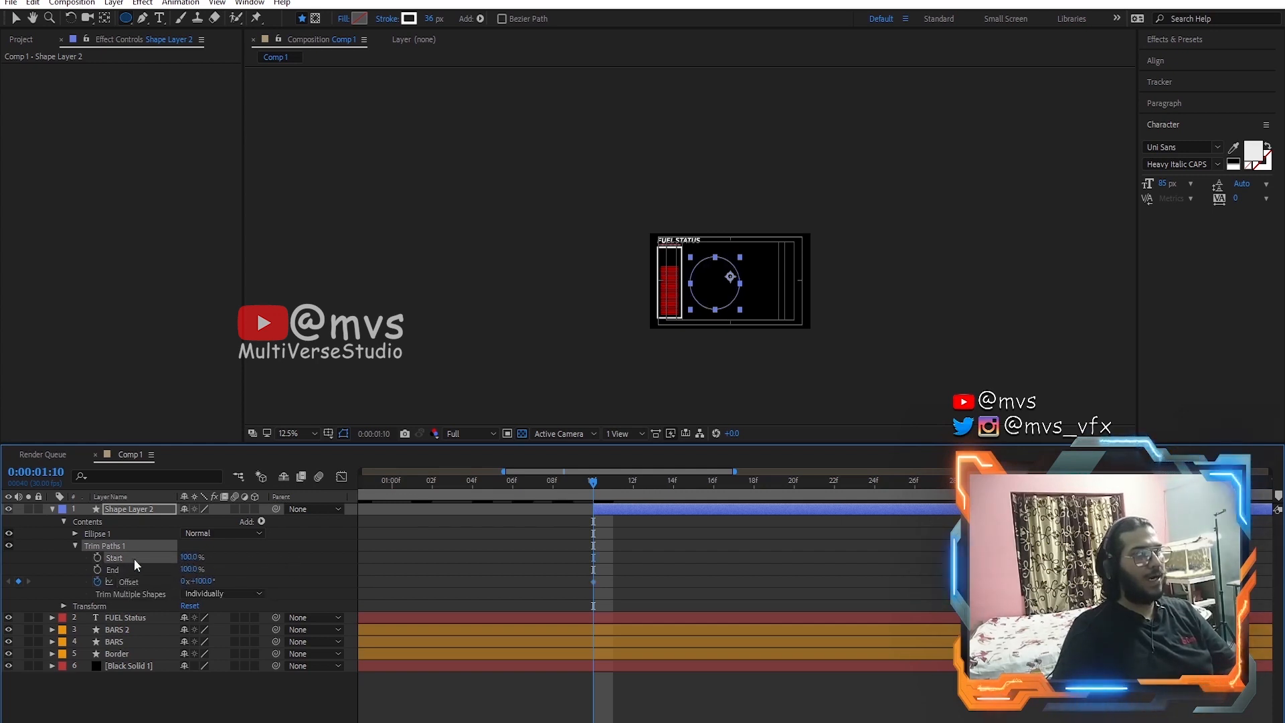
{"action": "left_click", "coordinate": [98, 558]}
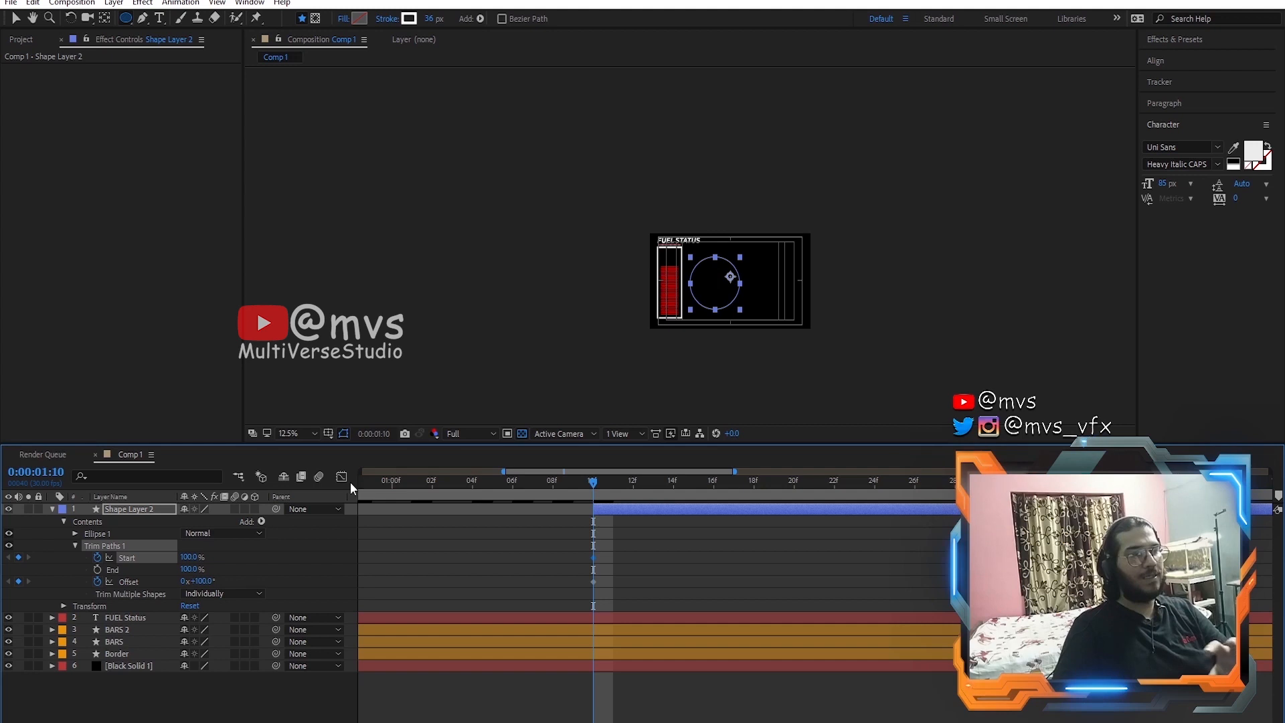
Step: At 0:00:02:00, keyframe Shape Layer 2's Trim Paths Start at 0% and Offset at 0°, and preview the animation
{"action": "left_click_drag", "start_coordinate": [593, 485], "coordinate": [994, 483]}
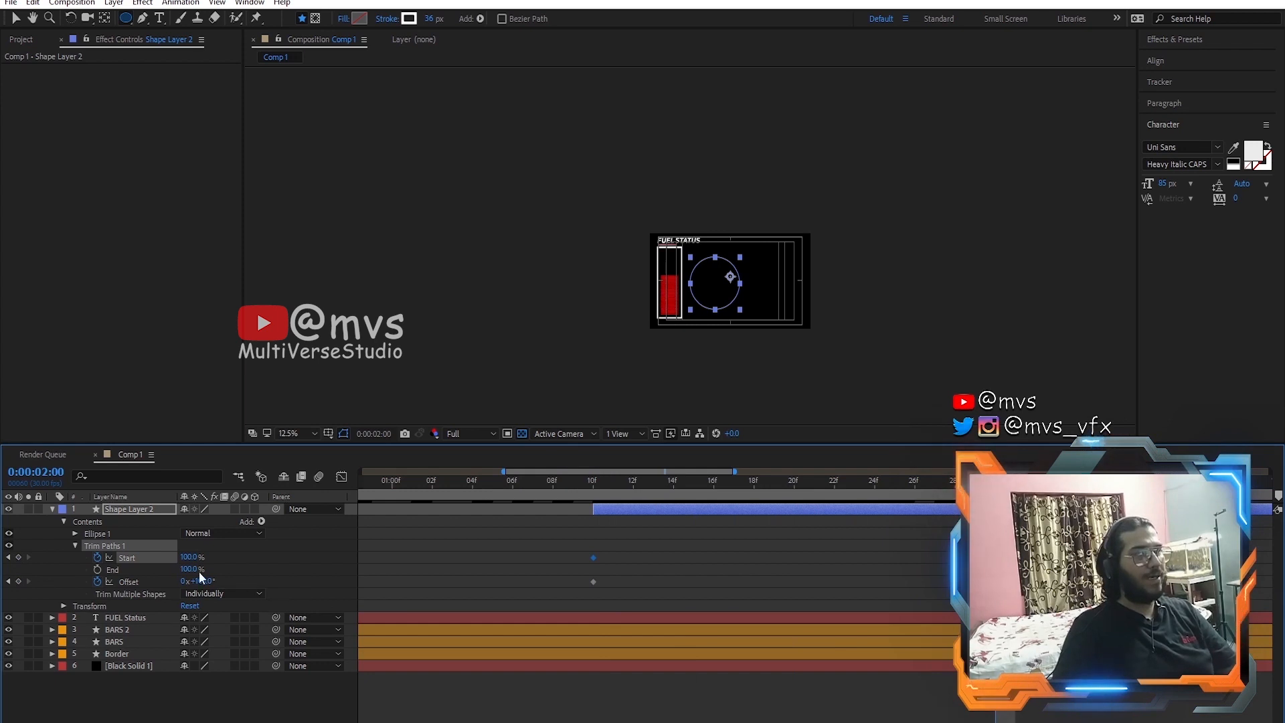
{"action": "left_click_drag", "start_coordinate": [191, 557], "coordinate": [128, 557]}
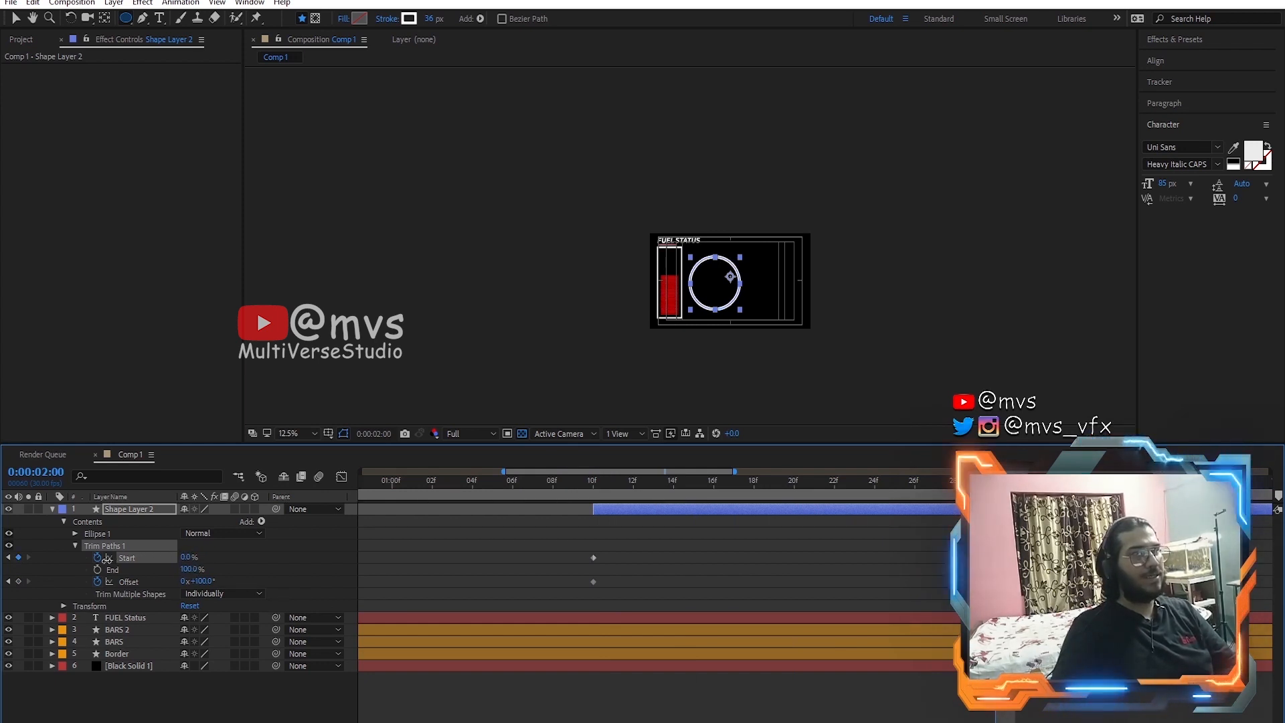
{"action": "left_click", "coordinate": [205, 581]}
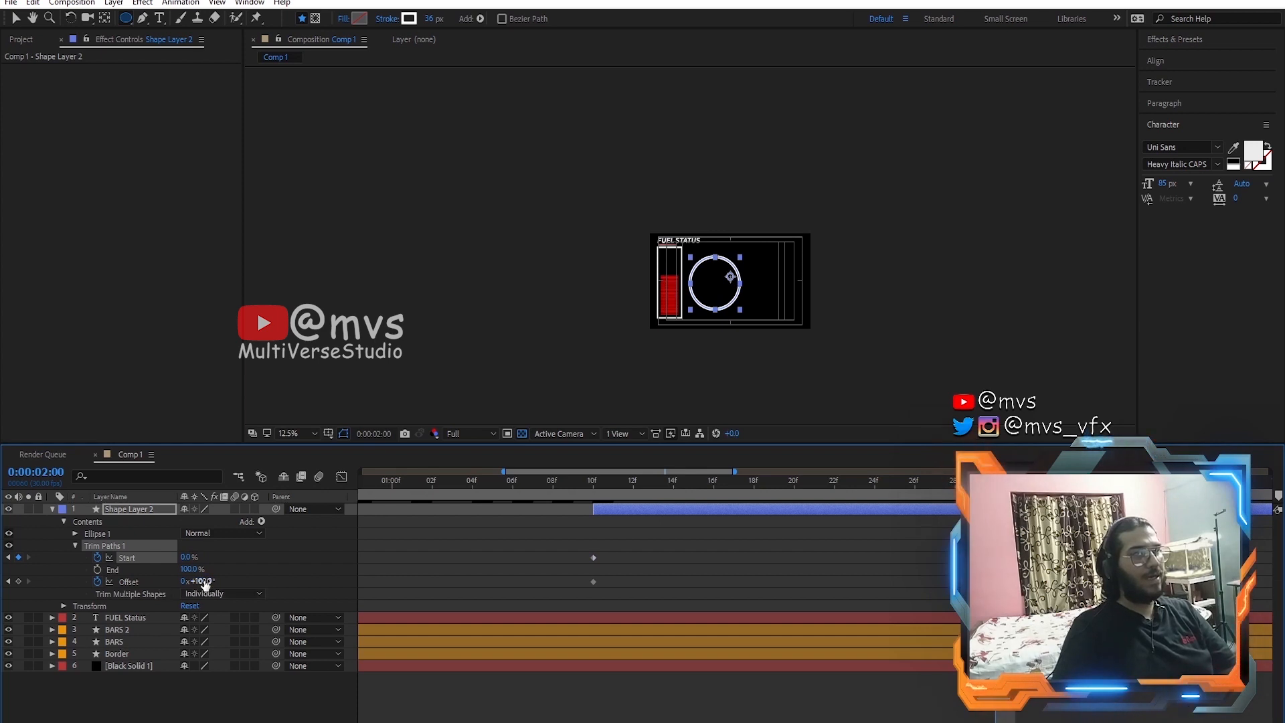
{"action": "type", "text": "0"}
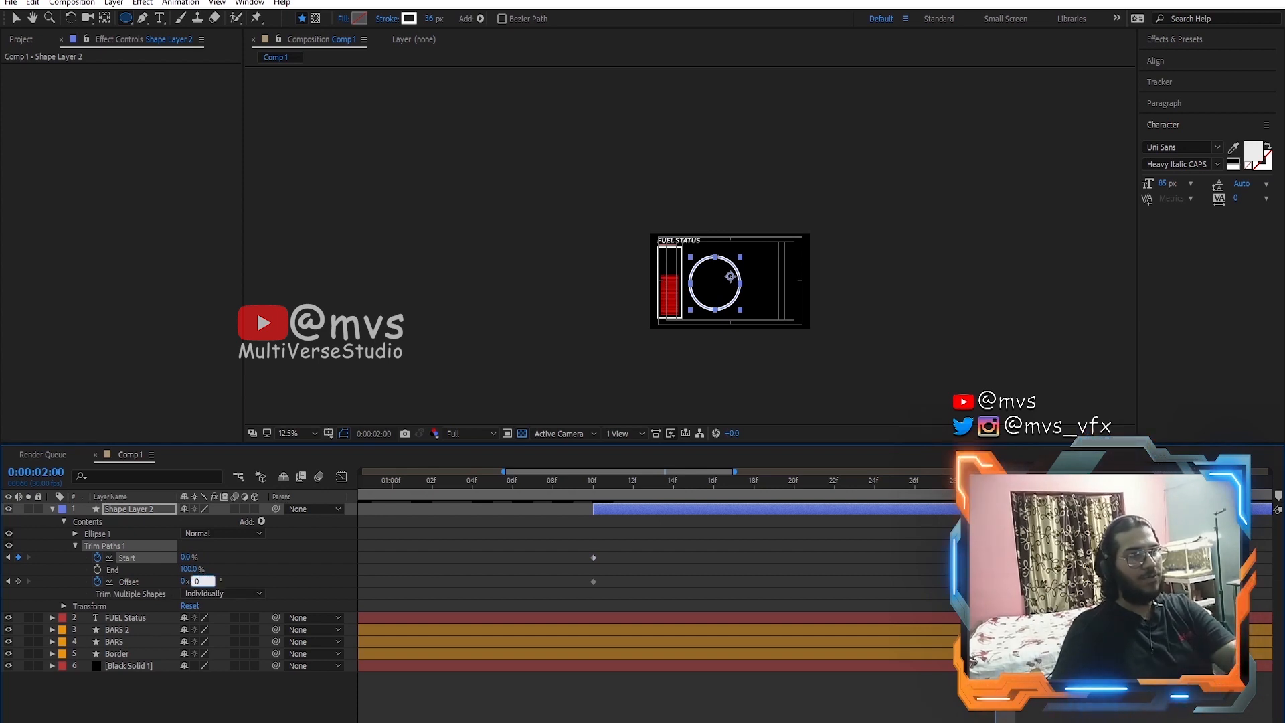
{"action": "left_click", "coordinate": [304, 584]}
{"action": "left_click", "coordinate": [646, 485]}
{"action": "key", "text": "space"}
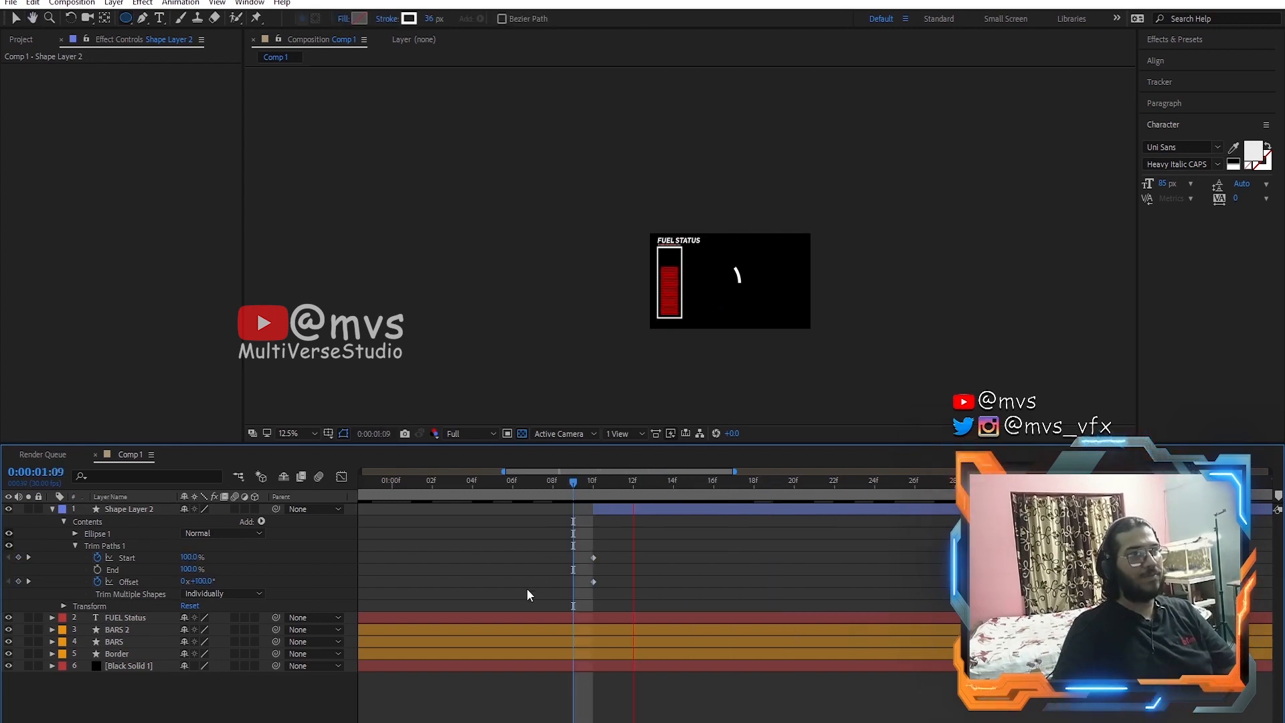
{"action": "key", "text": "space"}
Step: At 0:00:05:29, keyframe Shape Layer 2's Trim Paths Start at 100% and Offset at 4x+161°, and preview the animation
{"action": "scroll", "coordinate": [629, 609], "scroll_direction": "down", "scroll_amount": 5}
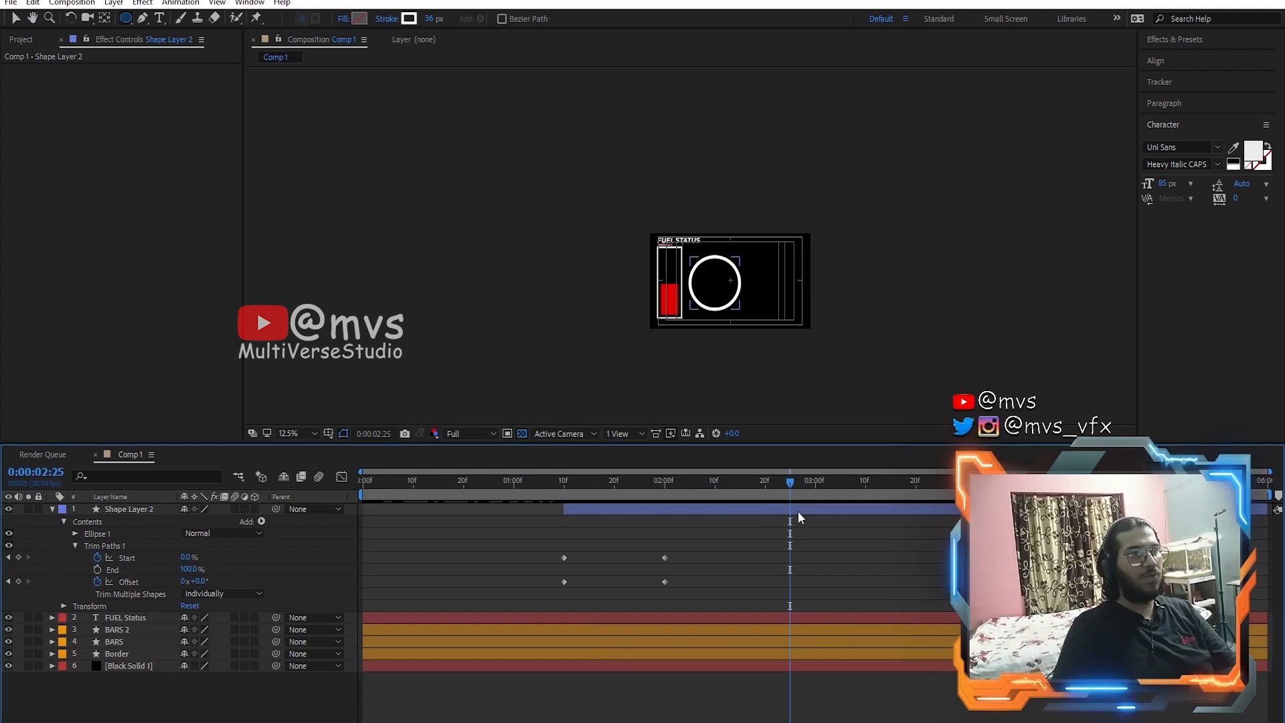
{"action": "left_click_drag", "start_coordinate": [789, 485], "coordinate": [1238, 488]}
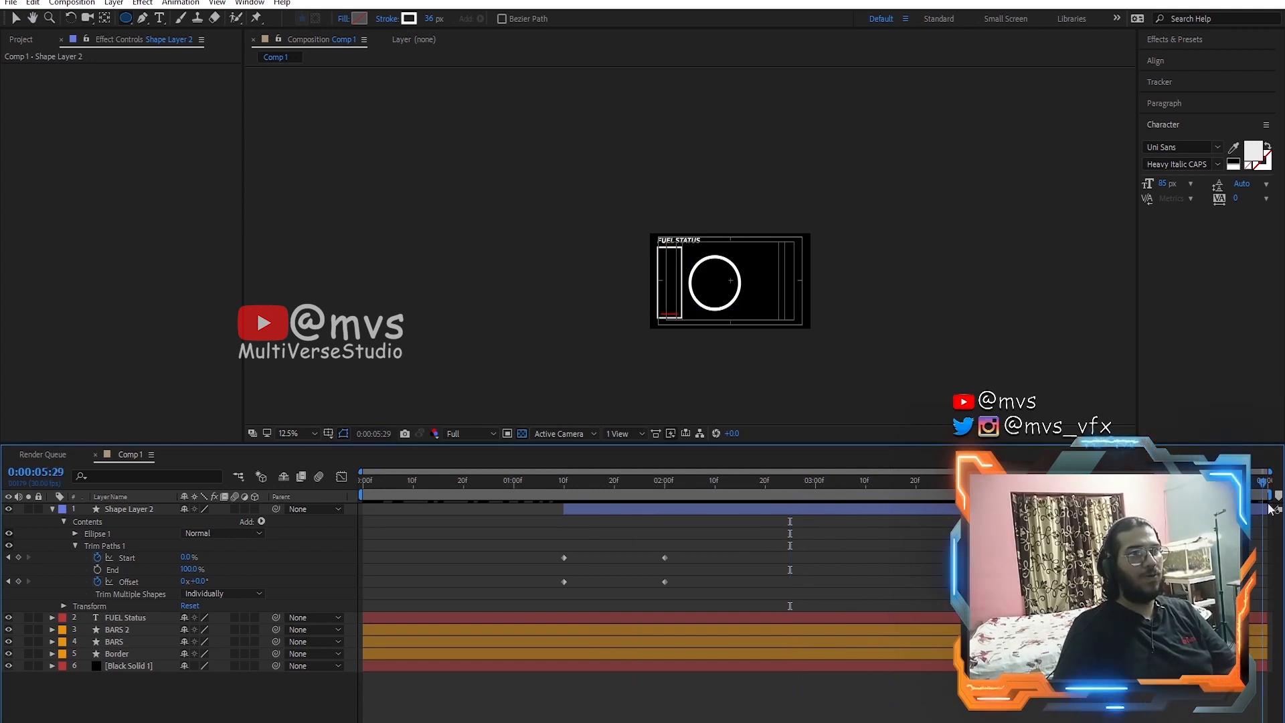
{"action": "left_click_drag", "start_coordinate": [186, 561], "coordinate": [303, 573]}
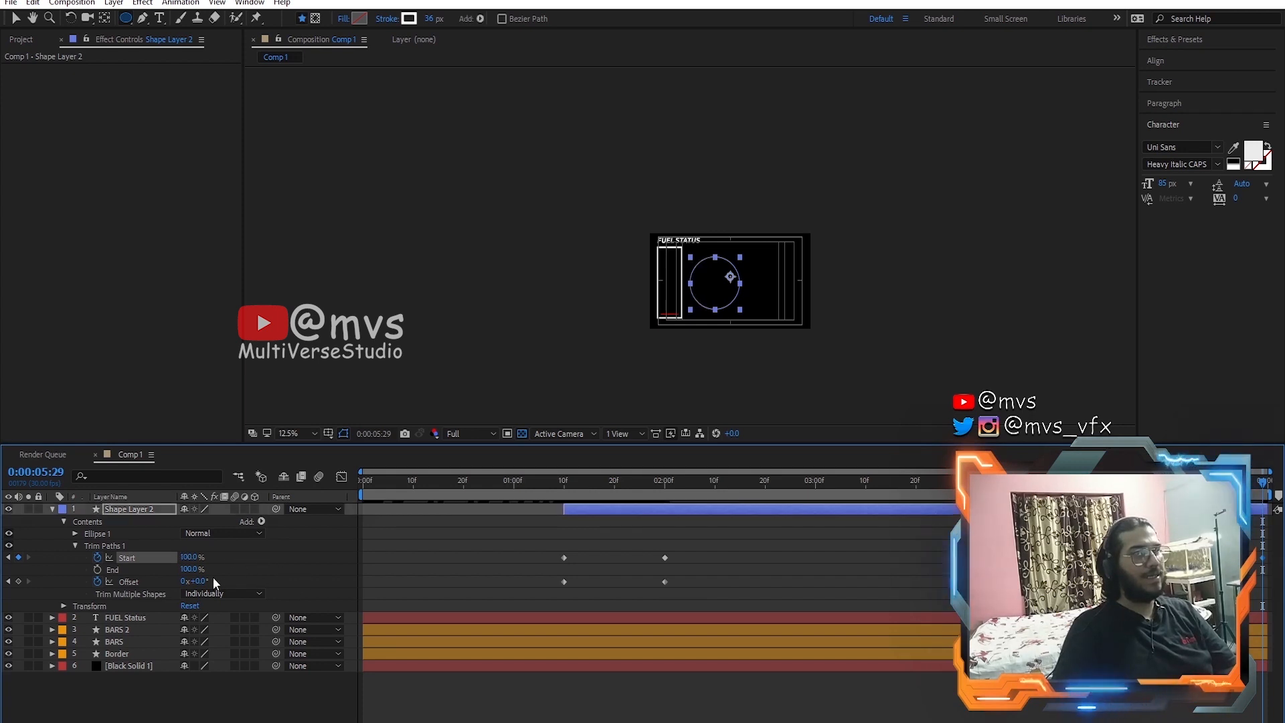
{"action": "left_click_drag", "start_coordinate": [778, 601], "coordinate": [1265, 598]}
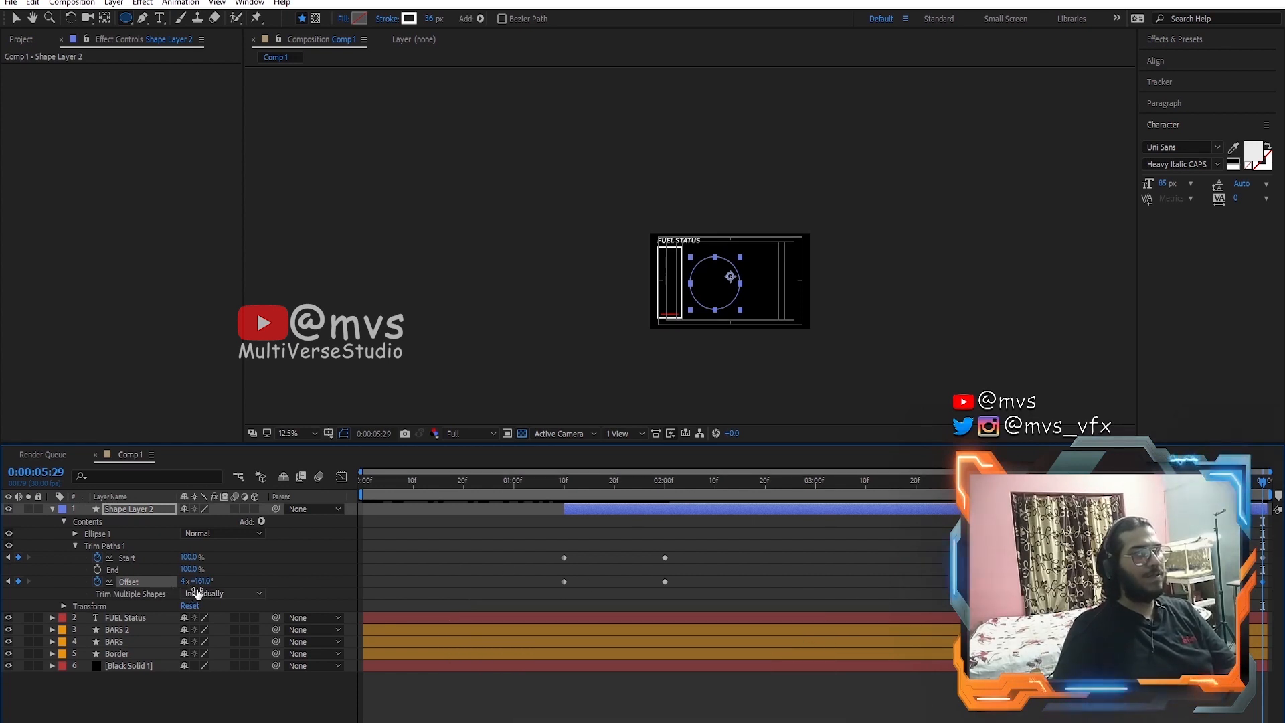
{"action": "left_click_drag", "start_coordinate": [797, 482], "coordinate": [554, 492]}
{"action": "key", "text": "h"}
{"action": "key", "text": "space"}
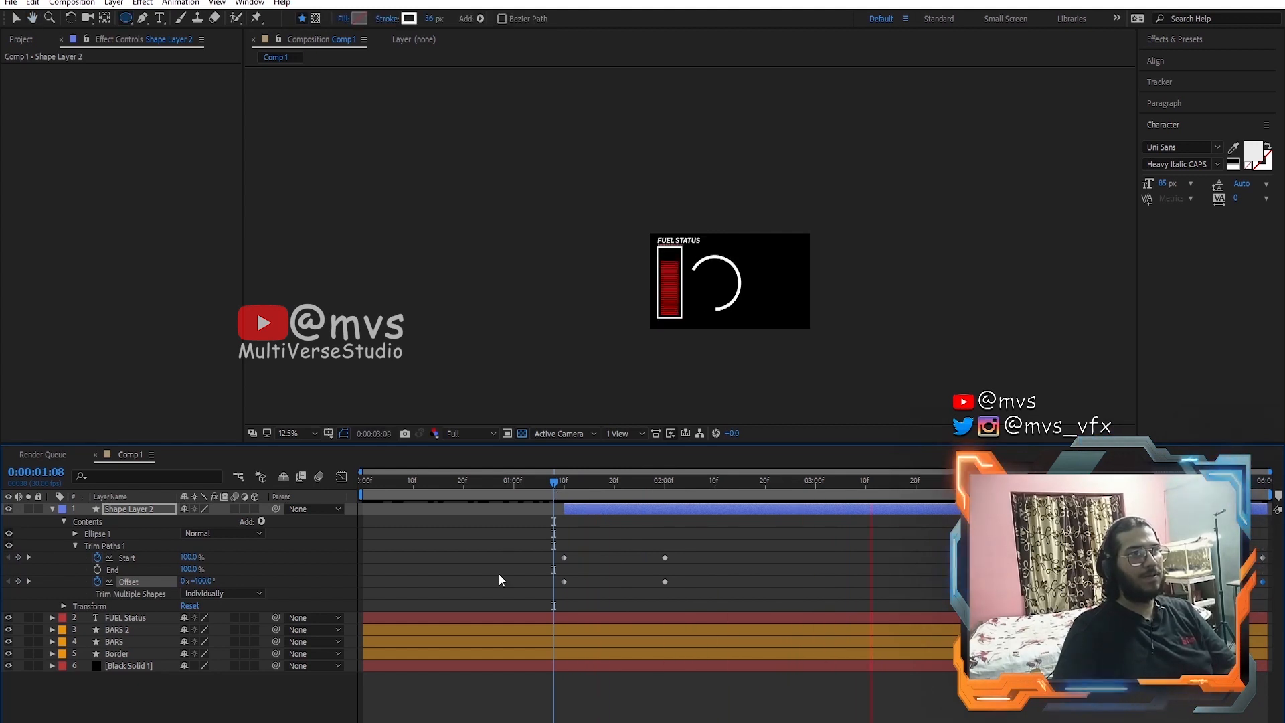
Step: Duplicate the circle layer, rename the original Circle 1 and the copy Circle 2, and lock every layer except Circle 2
{"action": "key", "text": "ctrl+d"}
{"action": "right_click", "coordinate": [126, 511]}
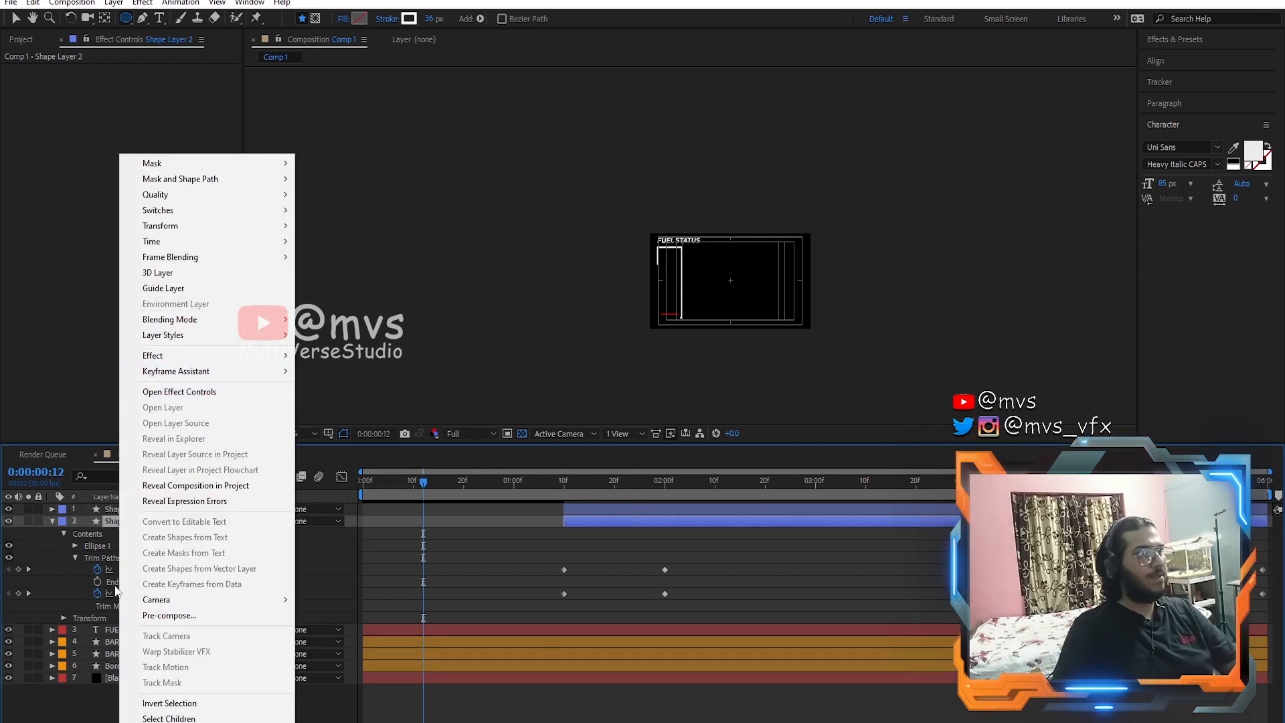
{"action": "left_click", "coordinate": [155, 722]}
{"action": "type", "text": "Circle"}
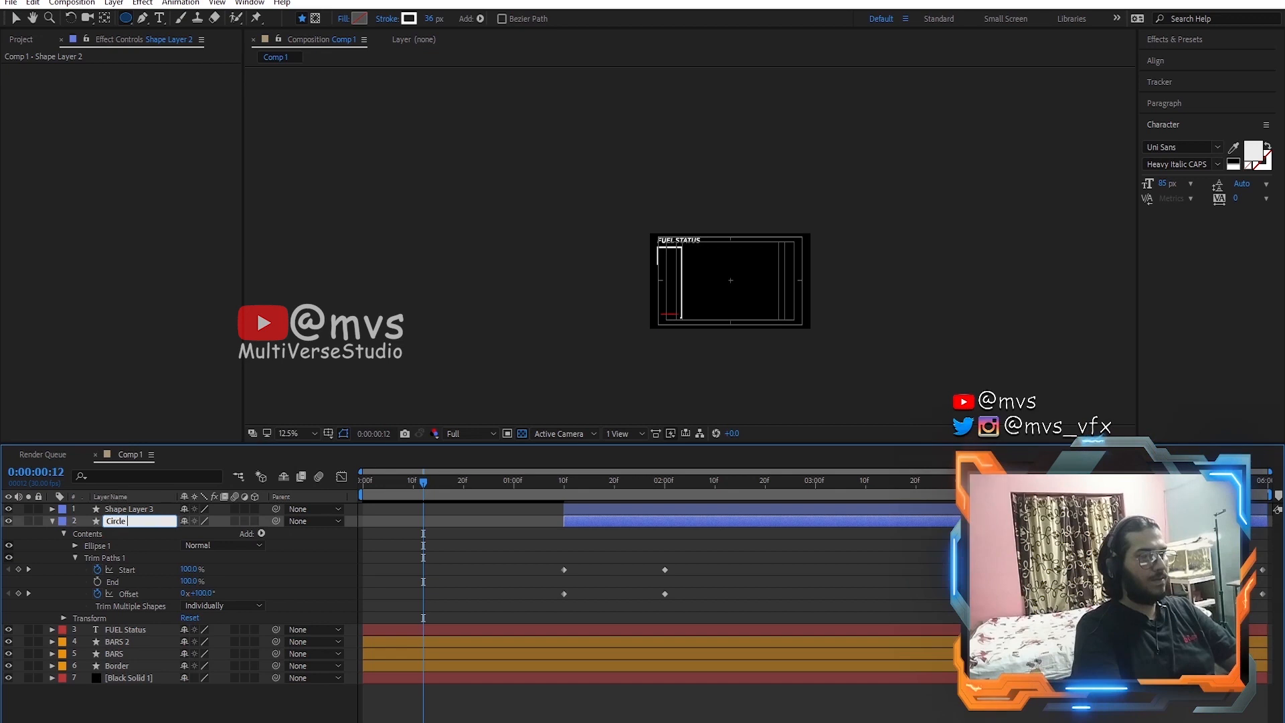
{"action": "right_click", "coordinate": [123, 510]}
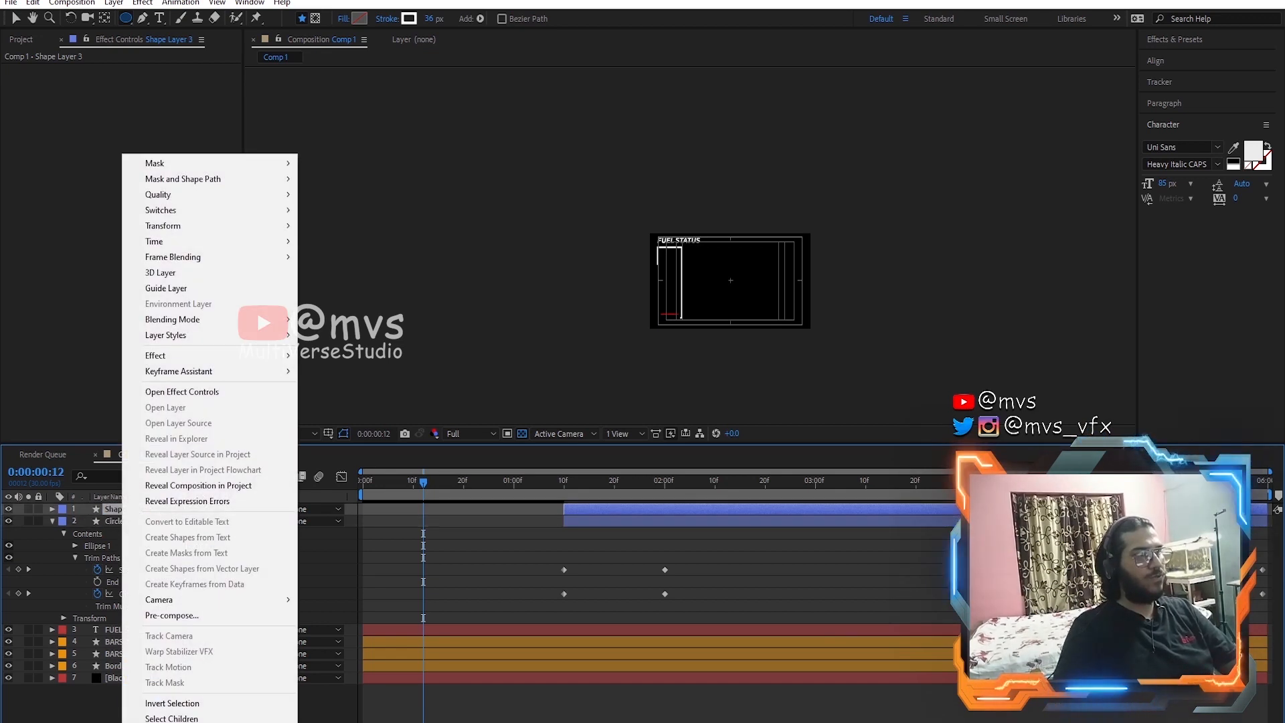
{"action": "left_click", "coordinate": [156, 722]}
{"action": "type", "text": "Circle 2"}
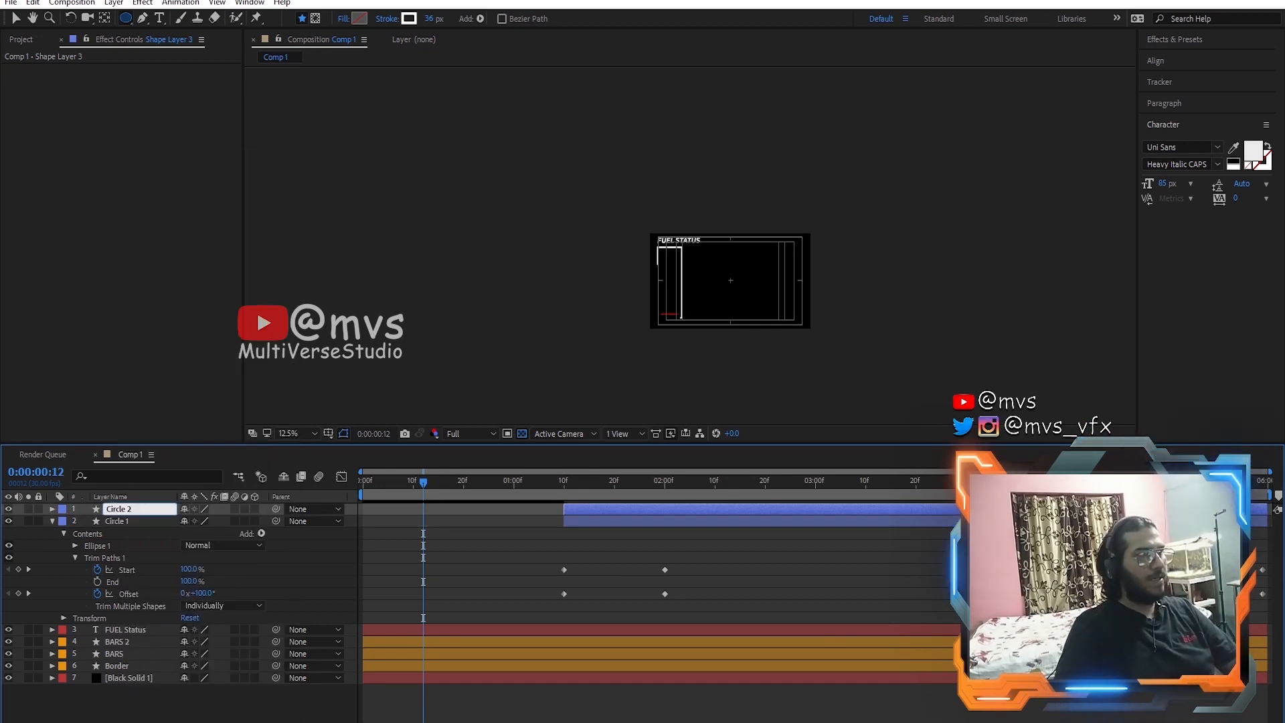
{"action": "left_click", "coordinate": [58, 563]}
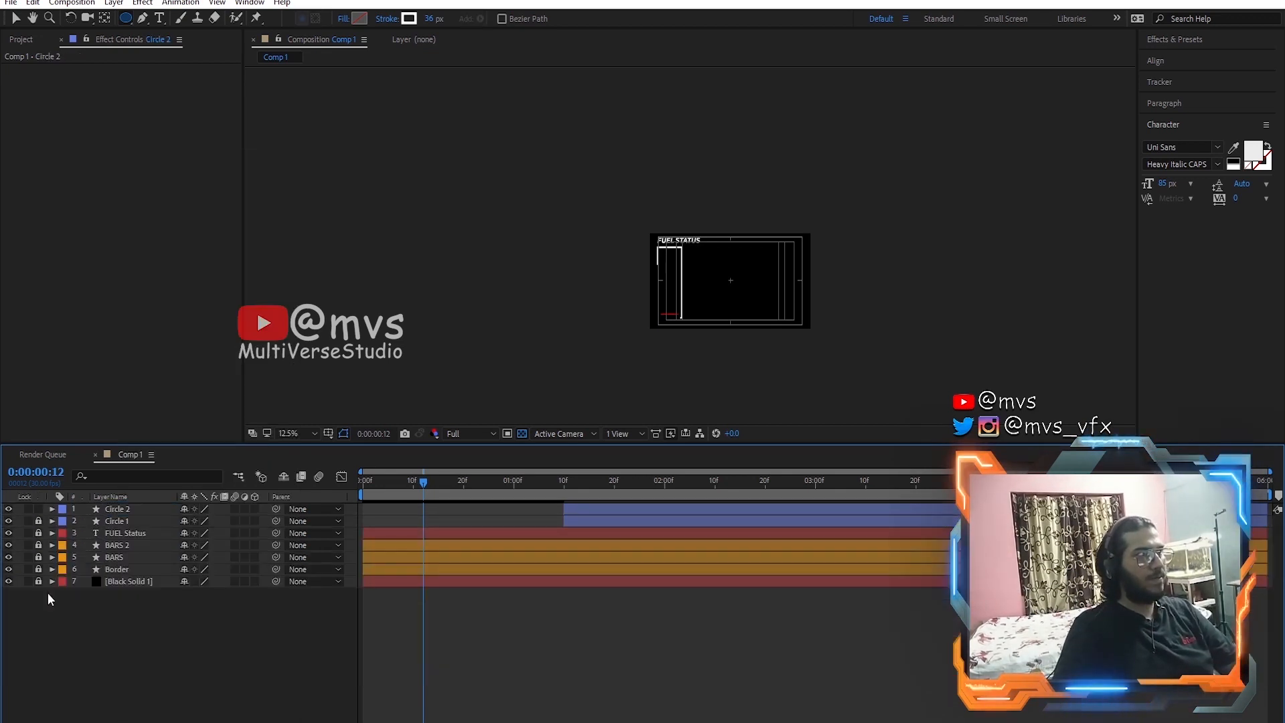
Step: Delete the first Trim Paths Start keyframe of Circle 2 at 0:00:01:10
{"action": "left_click", "coordinate": [52, 508]}
{"action": "left_click", "coordinate": [75, 546]}
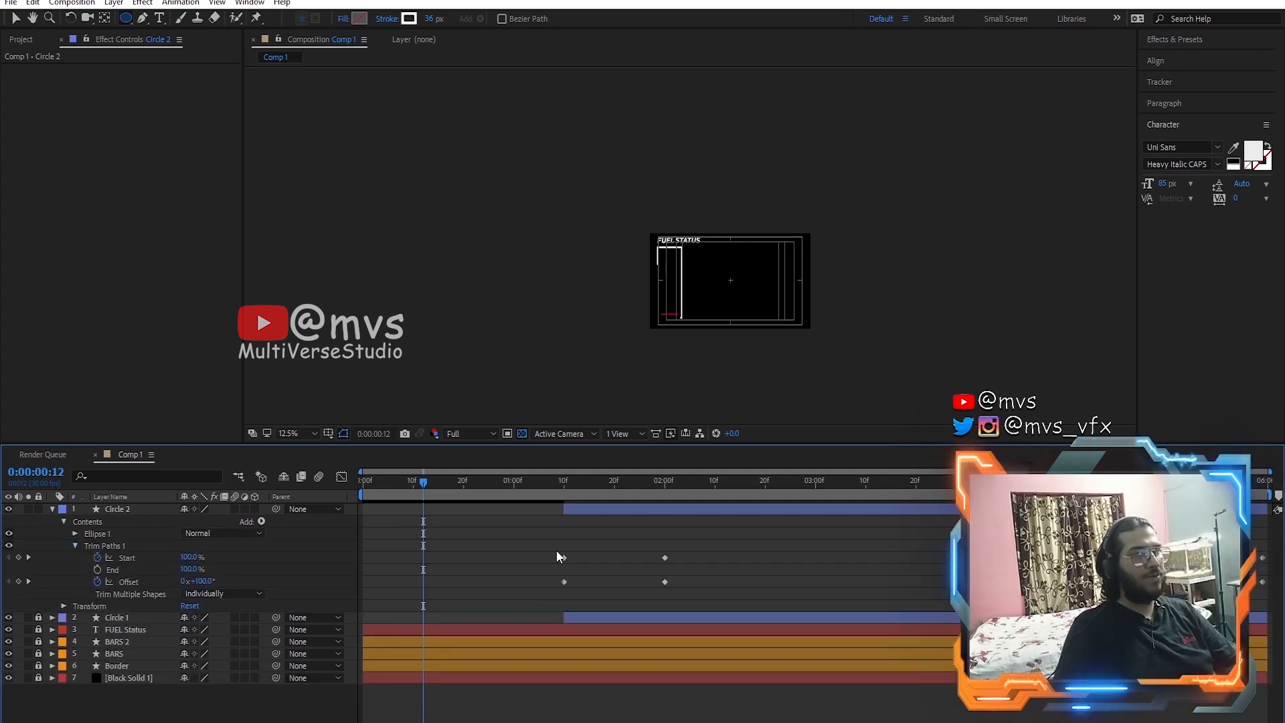
{"action": "left_click", "coordinate": [561, 555]}
{"action": "key", "text": "Delete"}
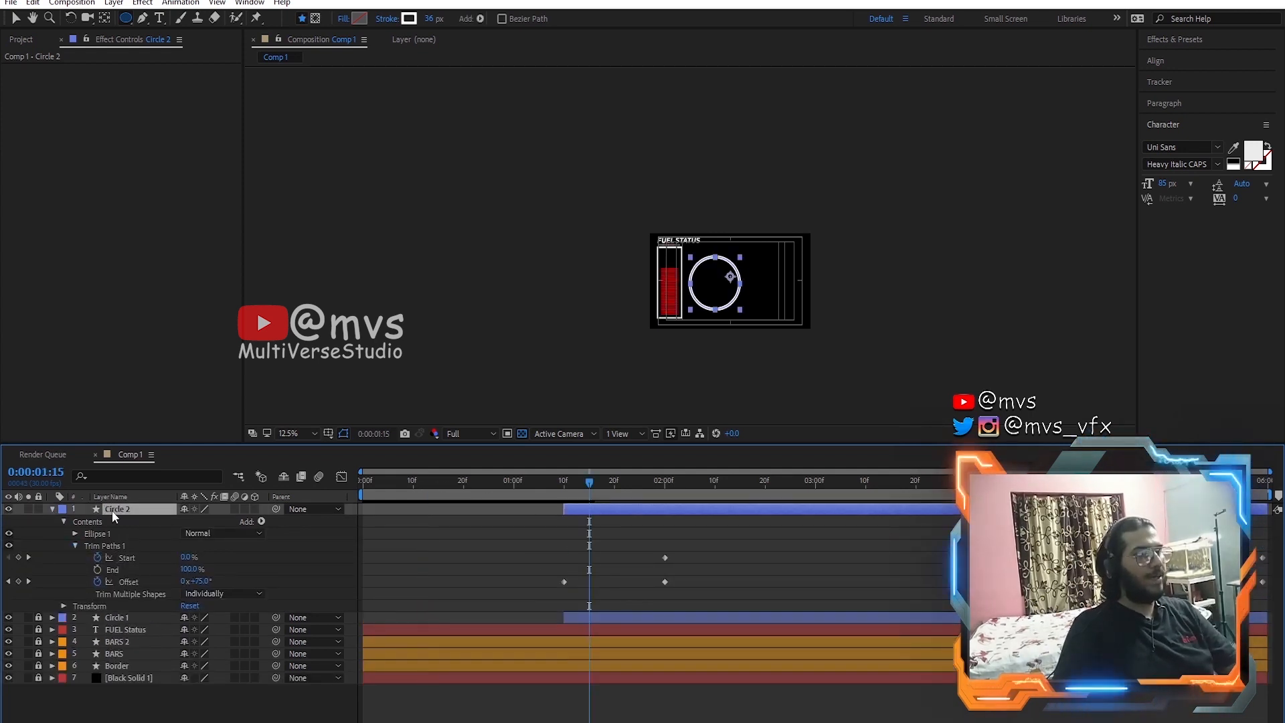
Step: Scale Circle 2 to 46% and position it at 687, 774, beside the lower part of the fuel bar
{"action": "key", "text": "s"}
{"action": "left_click_drag", "start_coordinate": [201, 521], "coordinate": [170, 521]}
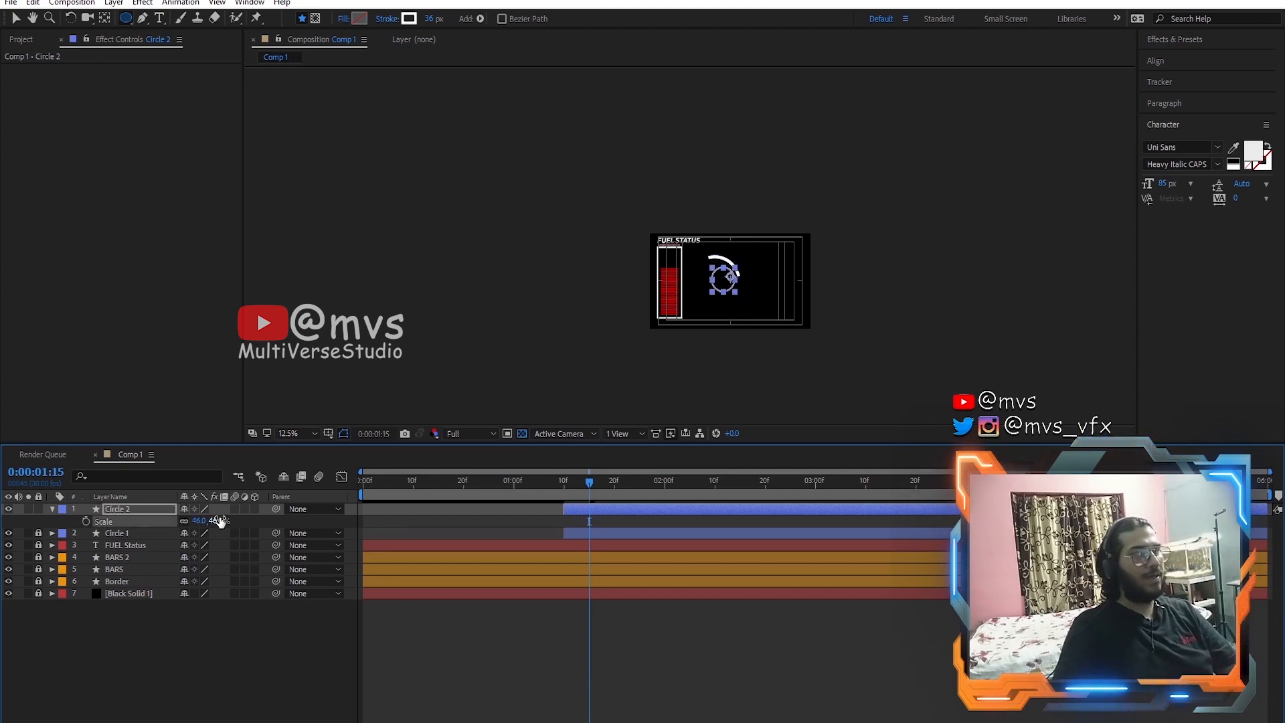
{"action": "key", "text": "p"}
{"action": "left_click_drag", "start_coordinate": [211, 521], "coordinate": [280, 535]}
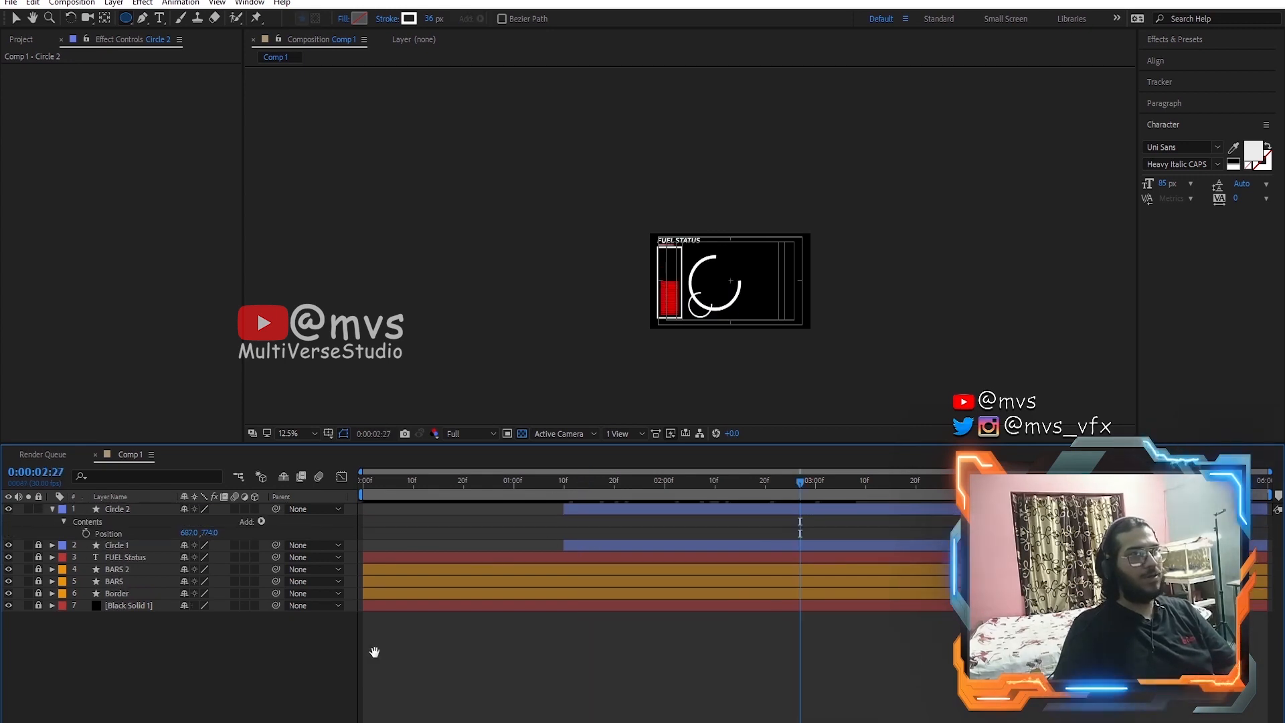
{"action": "key", "text": "space"}
Step: Remove all Start and Offset keyframes from Circle 2's Trim Paths and set Offset to 0°
{"action": "left_click", "coordinate": [54, 511]}
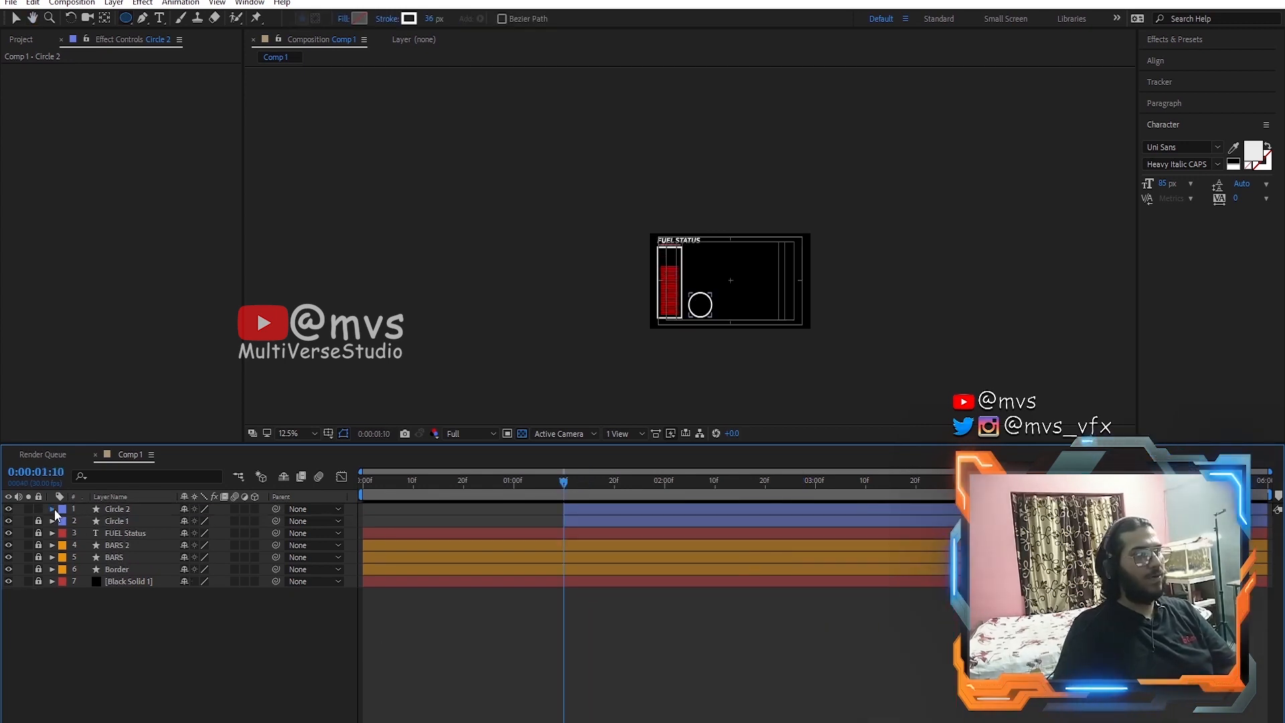
{"action": "left_click", "coordinate": [55, 511]}
{"action": "left_click", "coordinate": [75, 546]}
{"action": "left_click", "coordinate": [100, 555]}
{"action": "left_click", "coordinate": [102, 579], "text": "ctrl"}
{"action": "left_click", "coordinate": [199, 579]}
{"action": "left_click", "coordinate": [300, 579]}
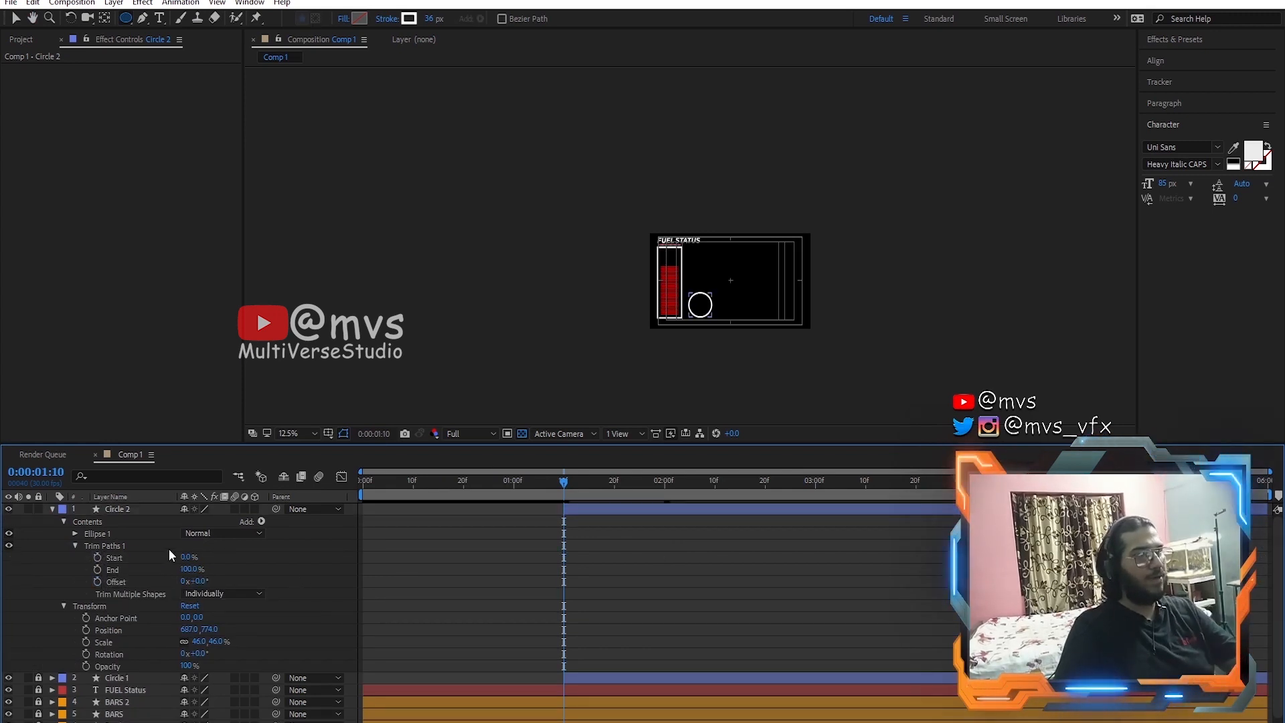
Step: Keyframe Circle 2's Trim Paths End at 0% at 0:00:01:10 and at 20% at 0:00:03:00
{"action": "left_click_drag", "start_coordinate": [190, 569], "coordinate": [105, 580]}
{"action": "left_click", "coordinate": [97, 569]}
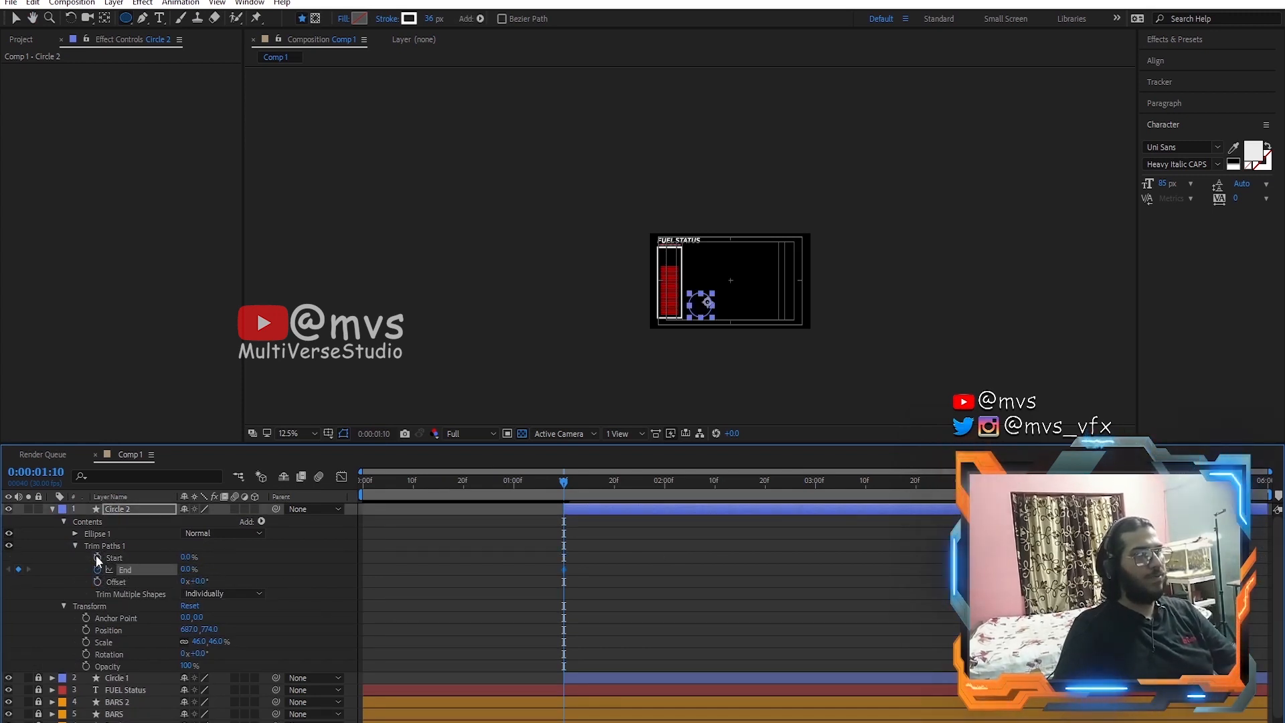
{"action": "left_click_drag", "start_coordinate": [825, 503], "coordinate": [816, 503]}
{"action": "left_click", "coordinate": [188, 569]}
{"action": "type", "text": "20"}
{"action": "key", "text": "Return"}
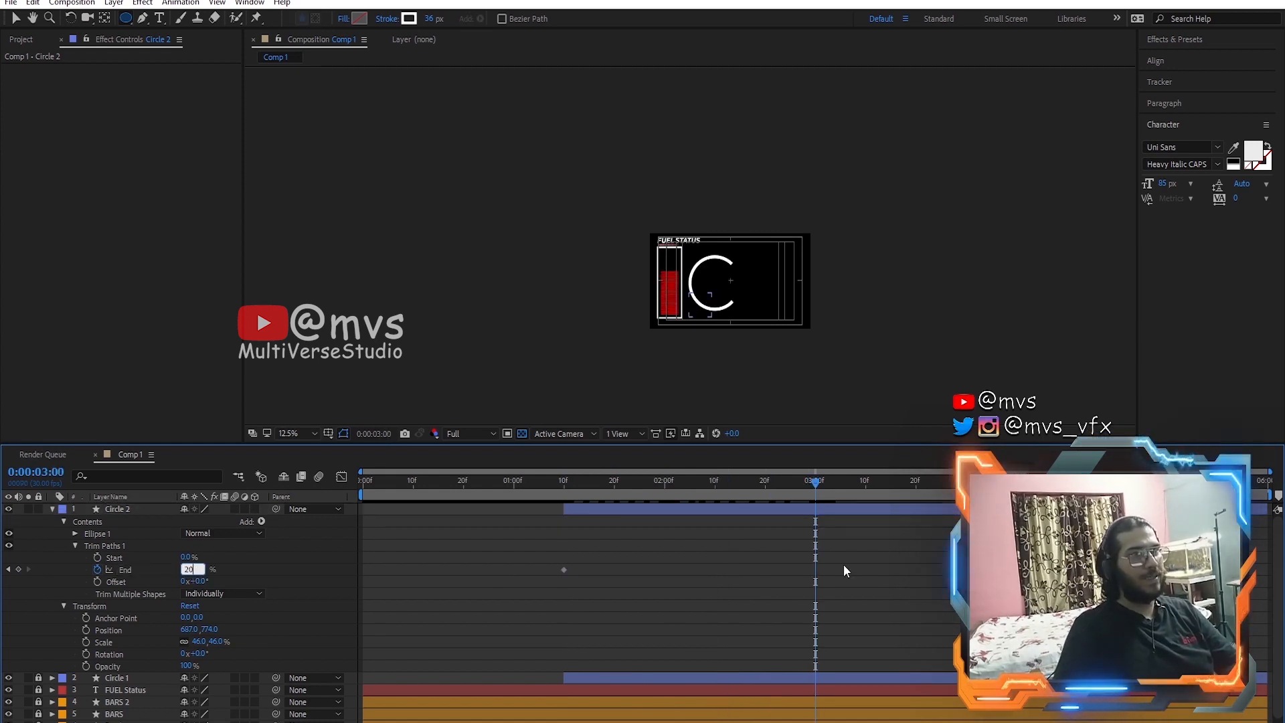
Step: Keyframe Circle 2's Trim Paths End at 50% at 0:00:05:00 and at 0% at 0:00:05:29
{"action": "key", "text": "space"}
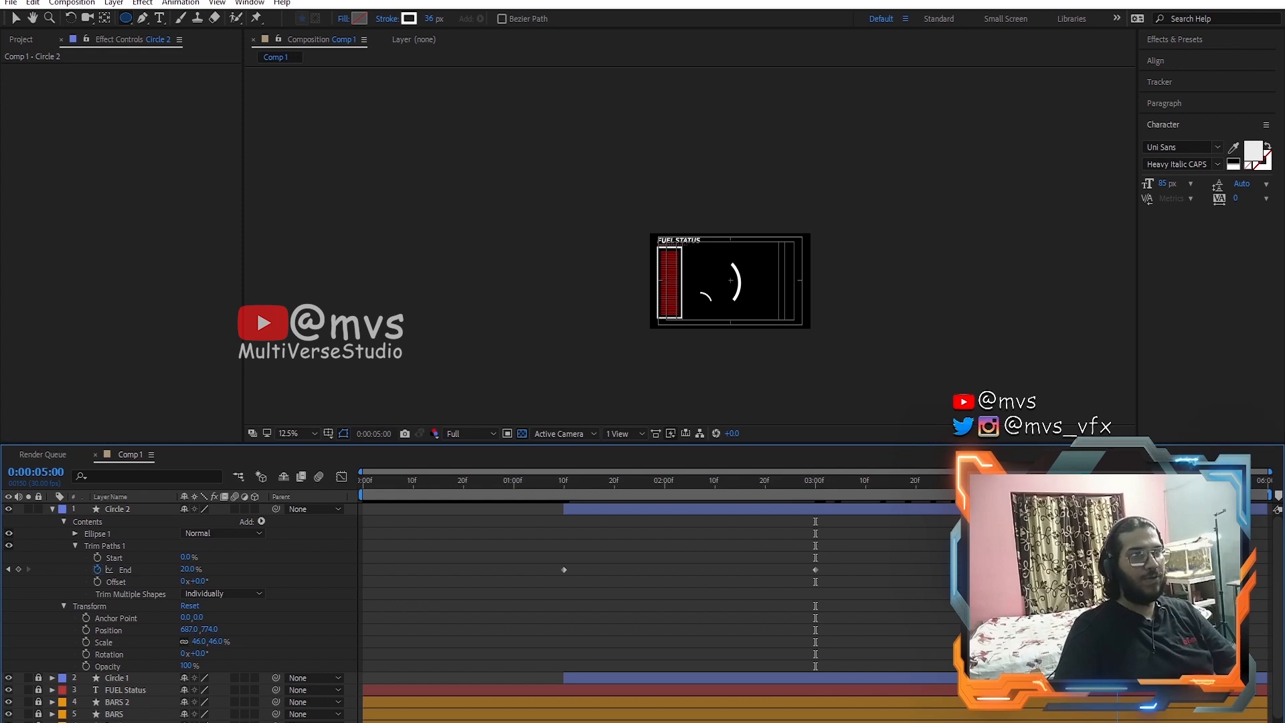
{"action": "type", "text": "50"}
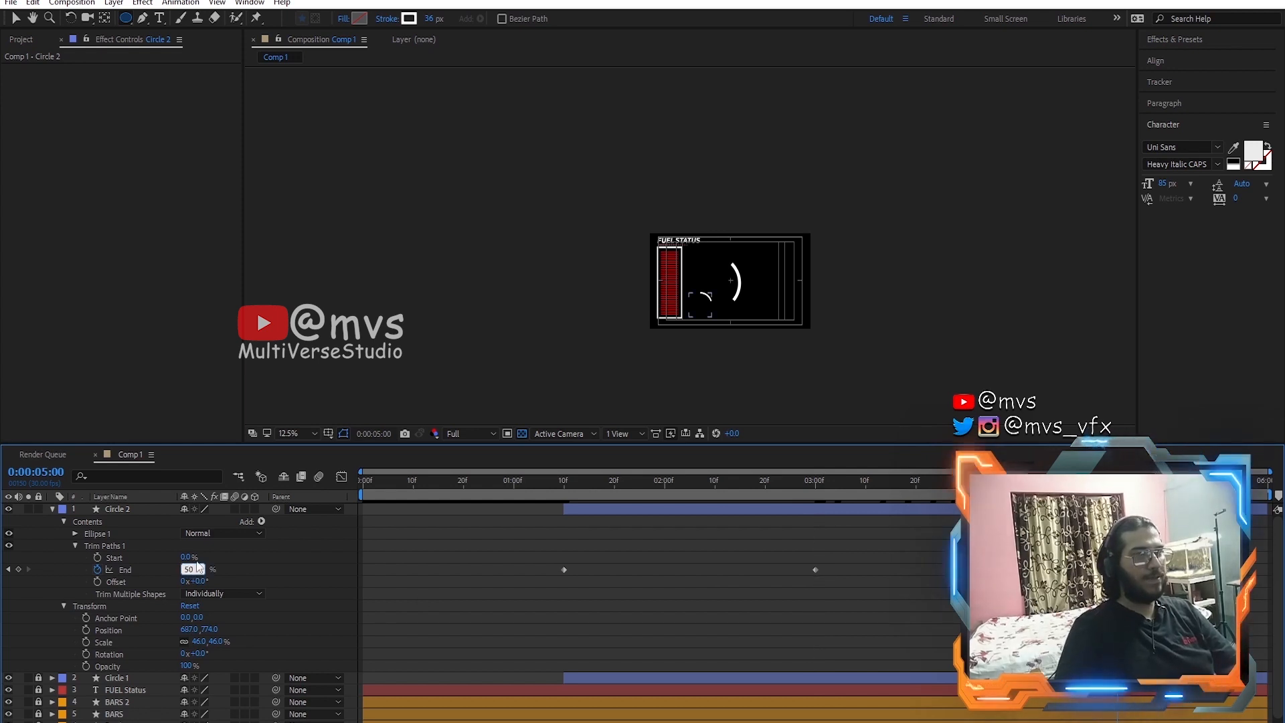
{"action": "key", "text": "Return"}
{"action": "key", "text": "space"}
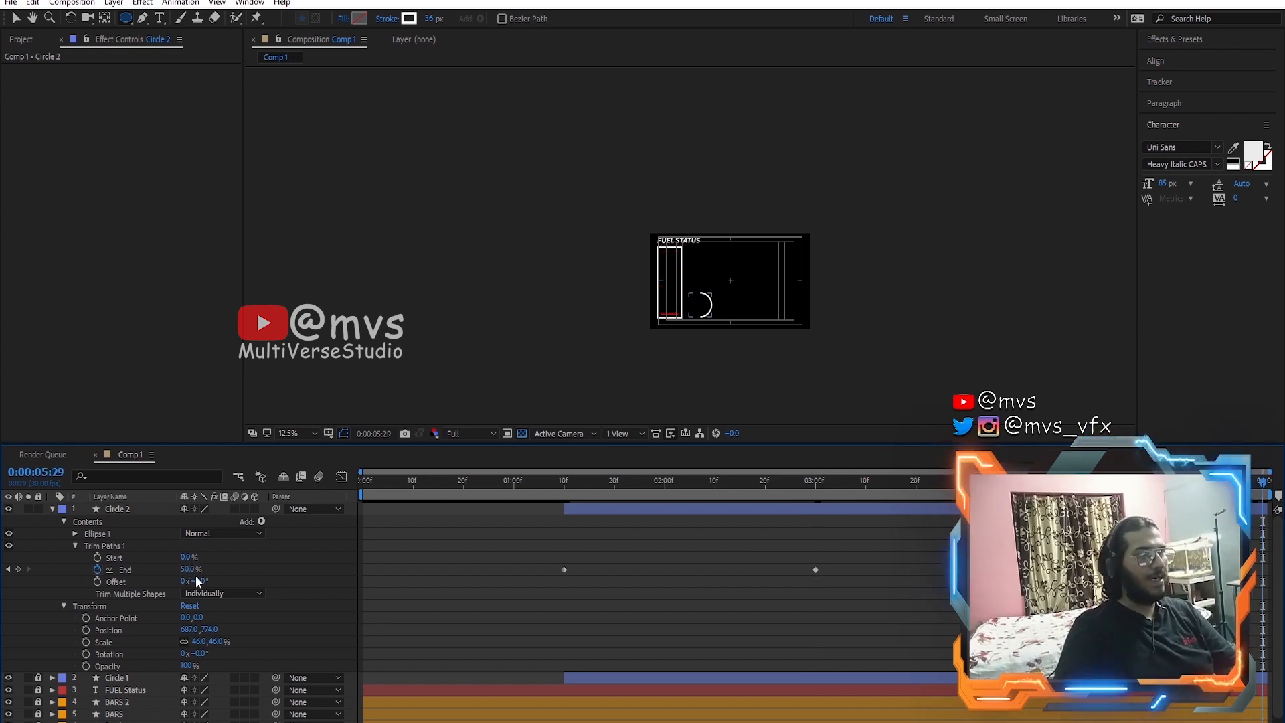
{"action": "key", "text": "Return"}
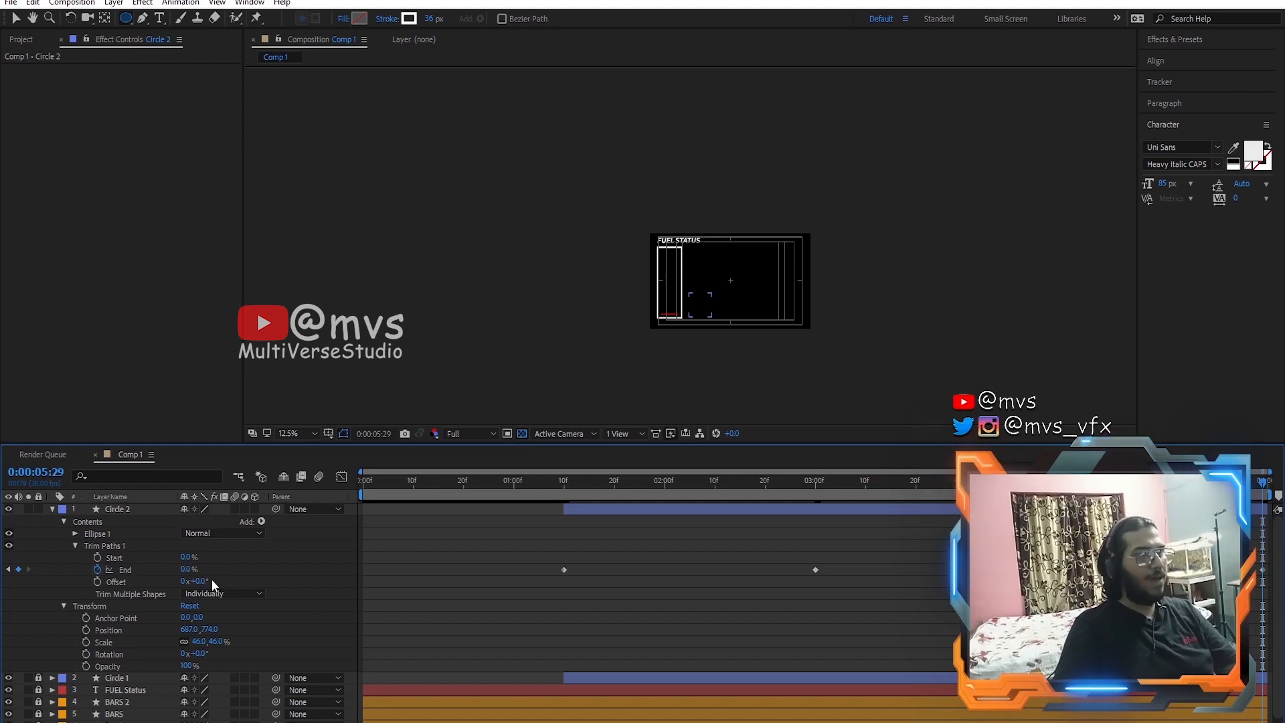
Step: Keyframe Circle 2's Trim Paths Offset from 0x+0° at 0:00:01:10 to about 6 revolutions at 0:00:05:29, and preview it
{"action": "left_click_drag", "start_coordinate": [875, 618], "coordinate": [1276, 619]}
{"action": "left_click_drag", "start_coordinate": [210, 582], "coordinate": [593, 607]}
{"action": "left_click", "coordinate": [97, 582]}
{"action": "left_click_drag", "start_coordinate": [1263, 482], "coordinate": [564, 508]}
{"action": "left_click", "coordinate": [202, 581]}
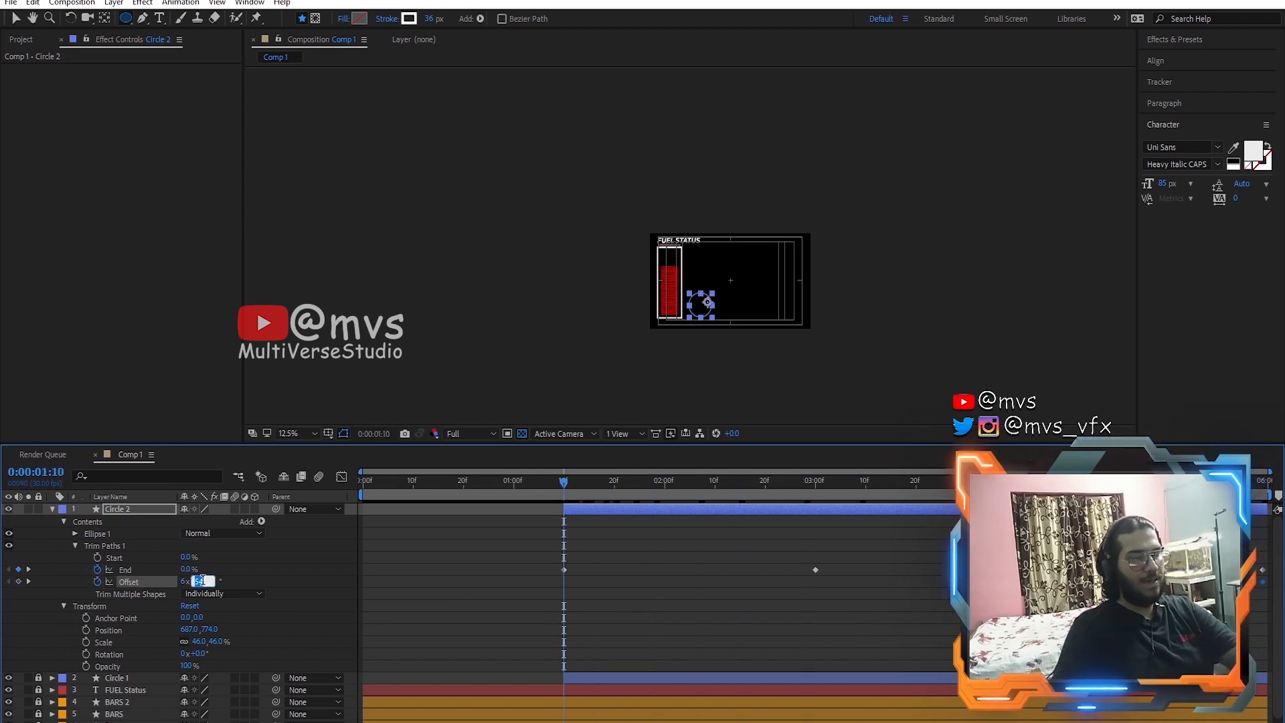
{"action": "left_click", "coordinate": [179, 585]}
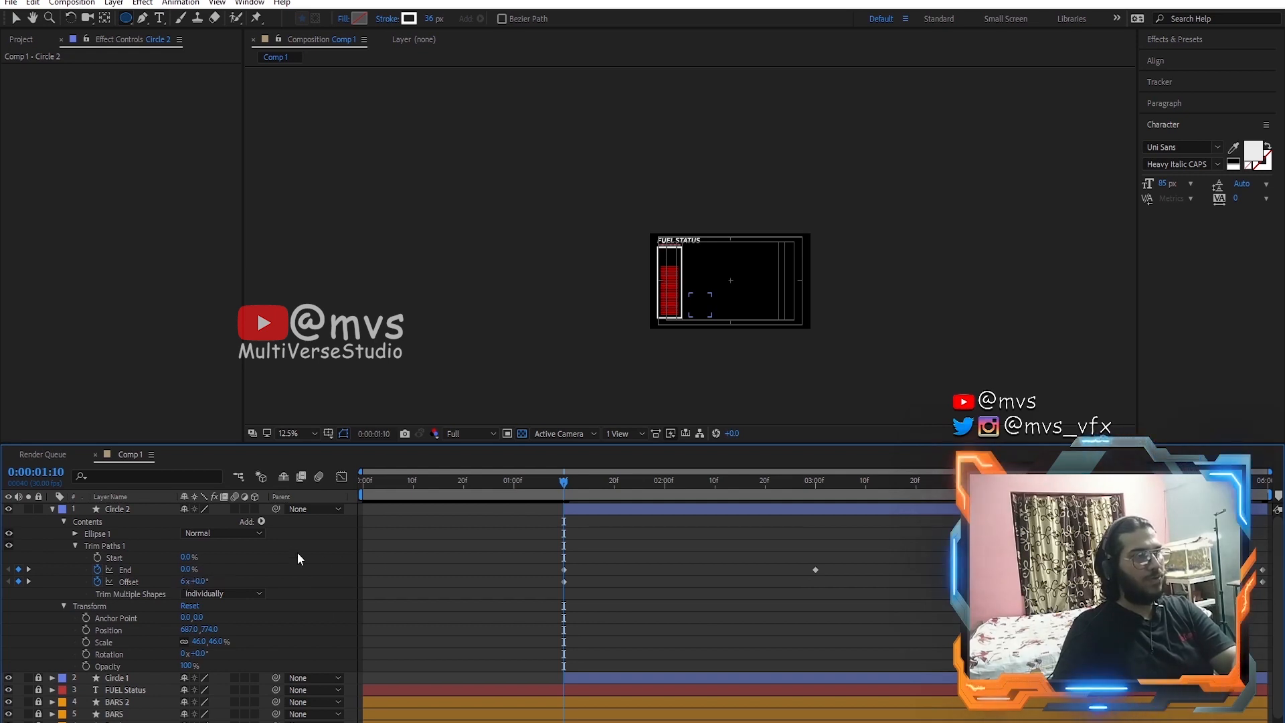
{"action": "left_click", "coordinate": [190, 580]}
{"action": "type", "text": "0"}
{"action": "left_click", "coordinate": [304, 558]}
{"action": "key", "text": "space"}
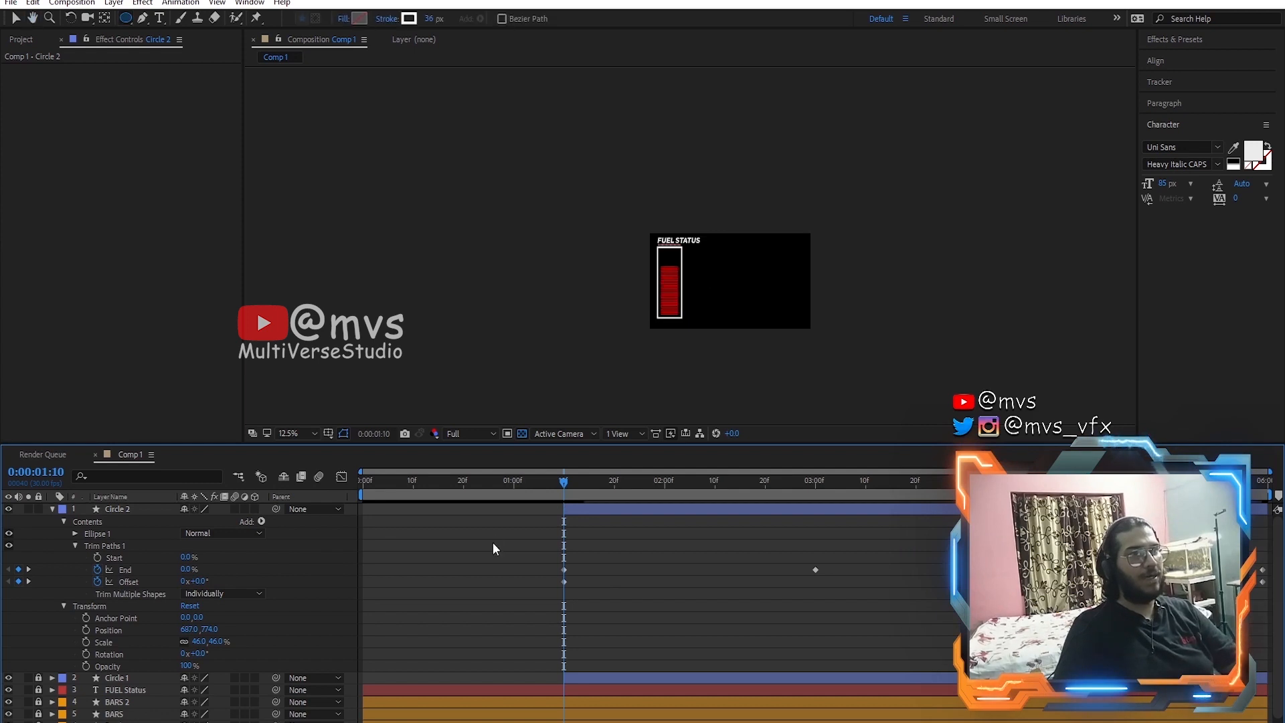
{"action": "key", "text": "space"}
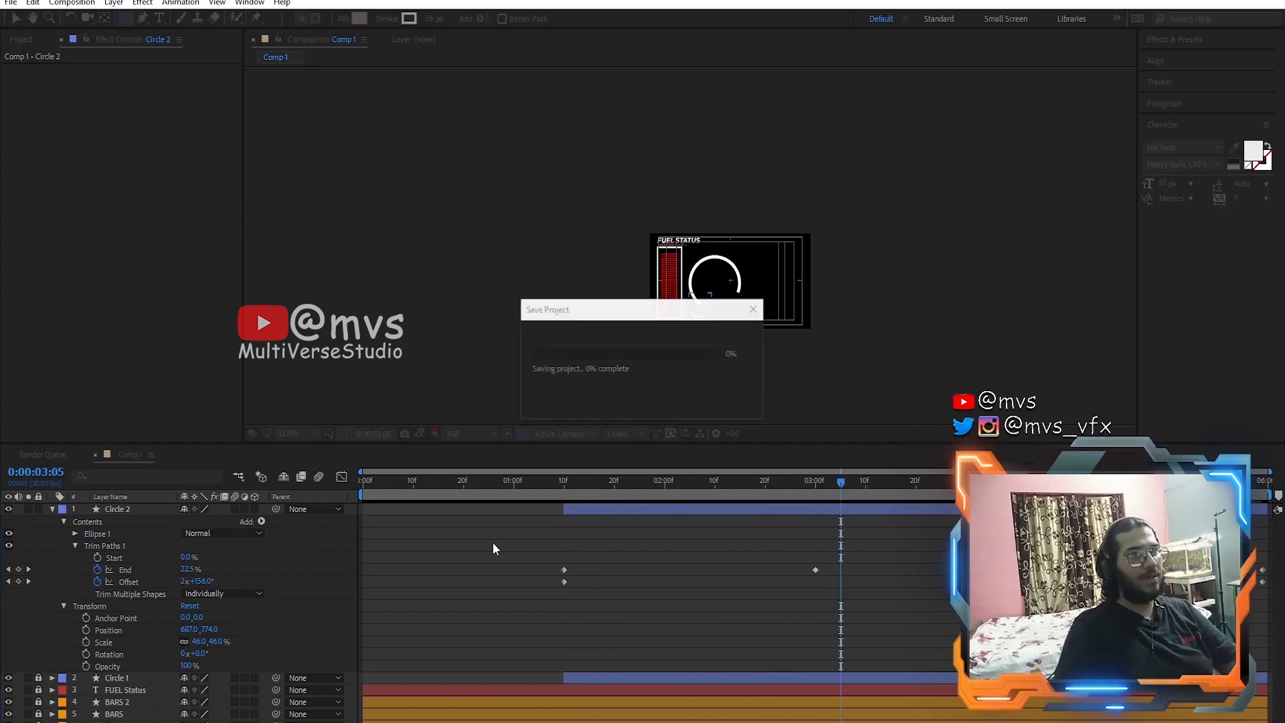
Step: Change the stroke color of Circle 2's ellipse to light blue 00D2FF
{"action": "left_click", "coordinate": [76, 533]}
{"action": "left_click", "coordinate": [86, 558]}
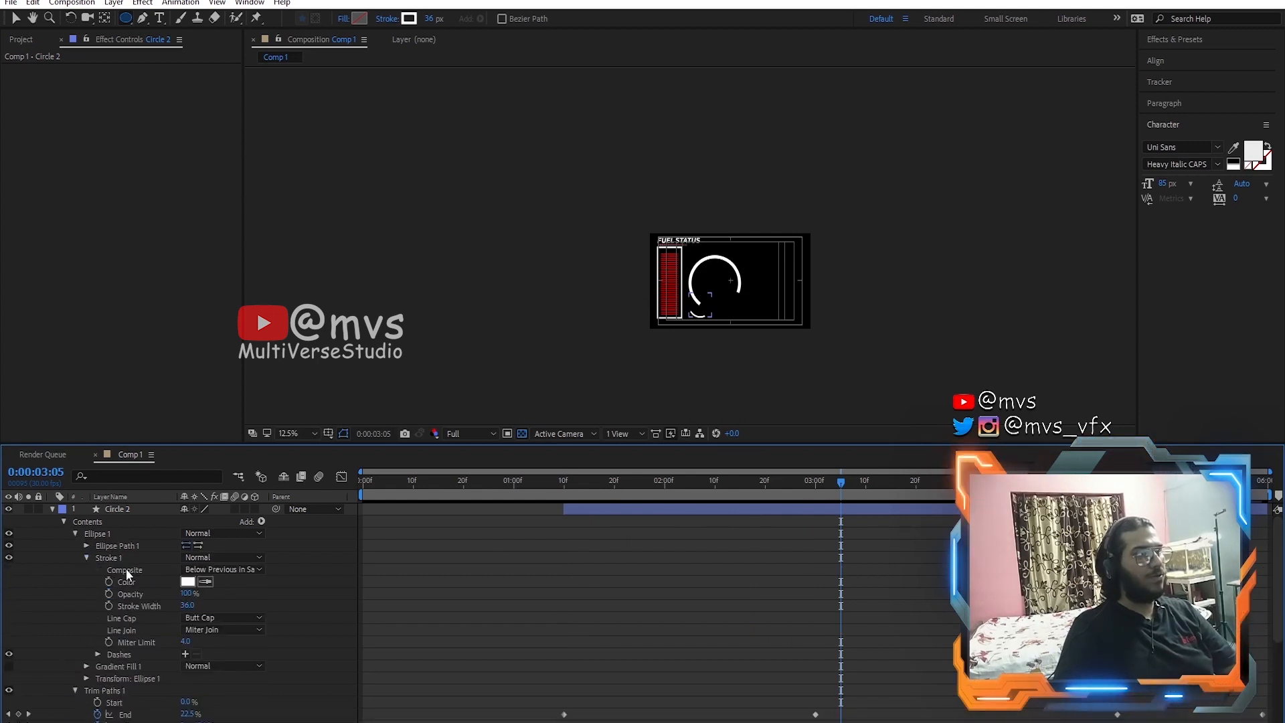
{"action": "left_click", "coordinate": [186, 582]}
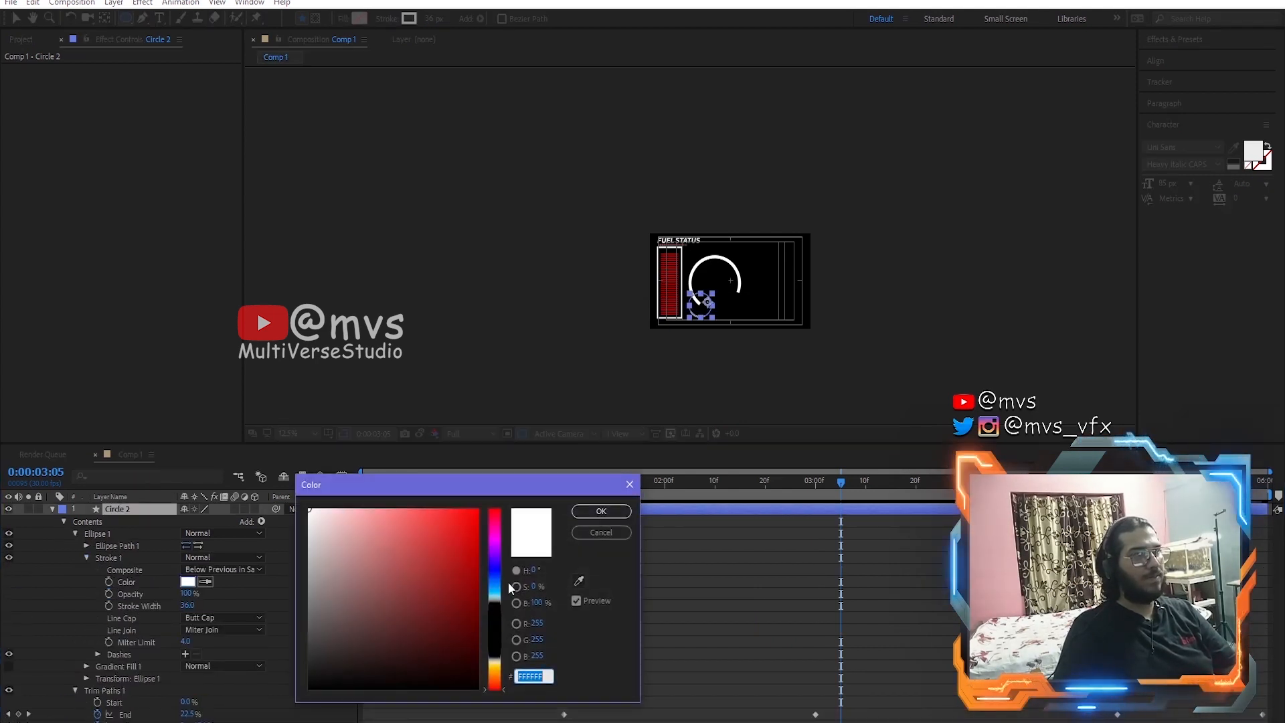
{"action": "left_click", "coordinate": [489, 595]}
{"action": "left_click", "coordinate": [478, 509]}
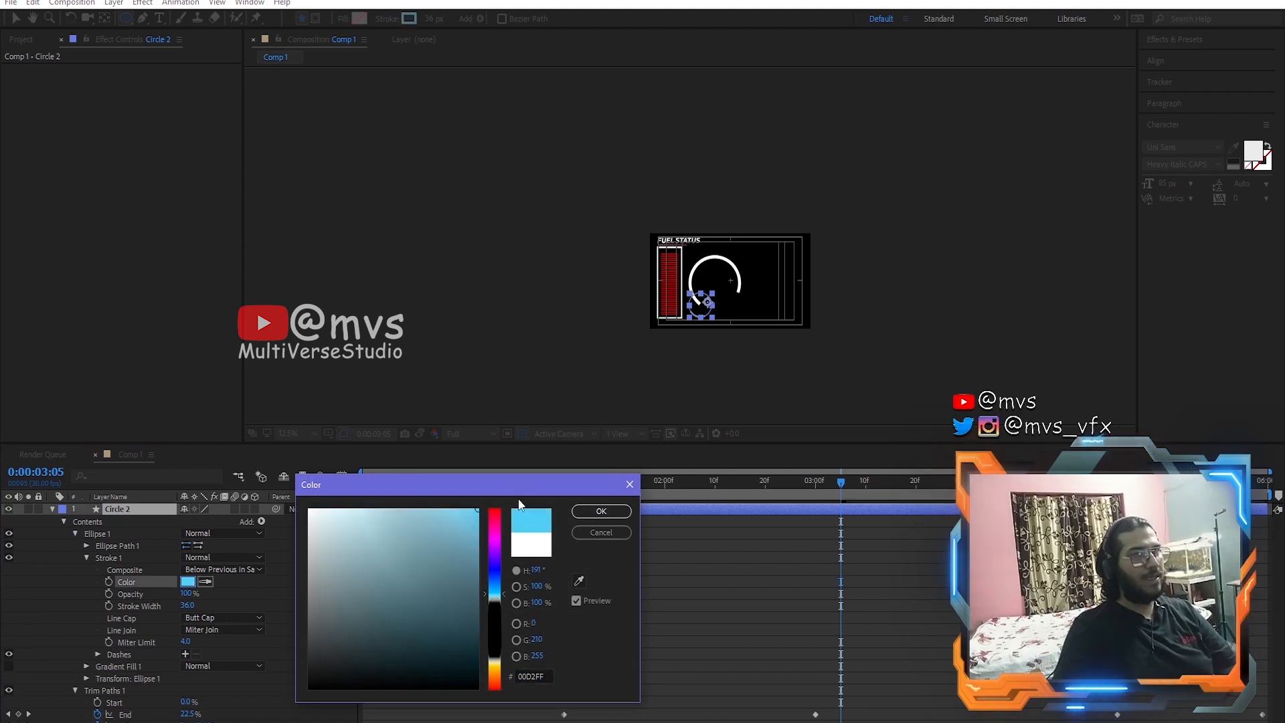
{"action": "left_click", "coordinate": [602, 512]}
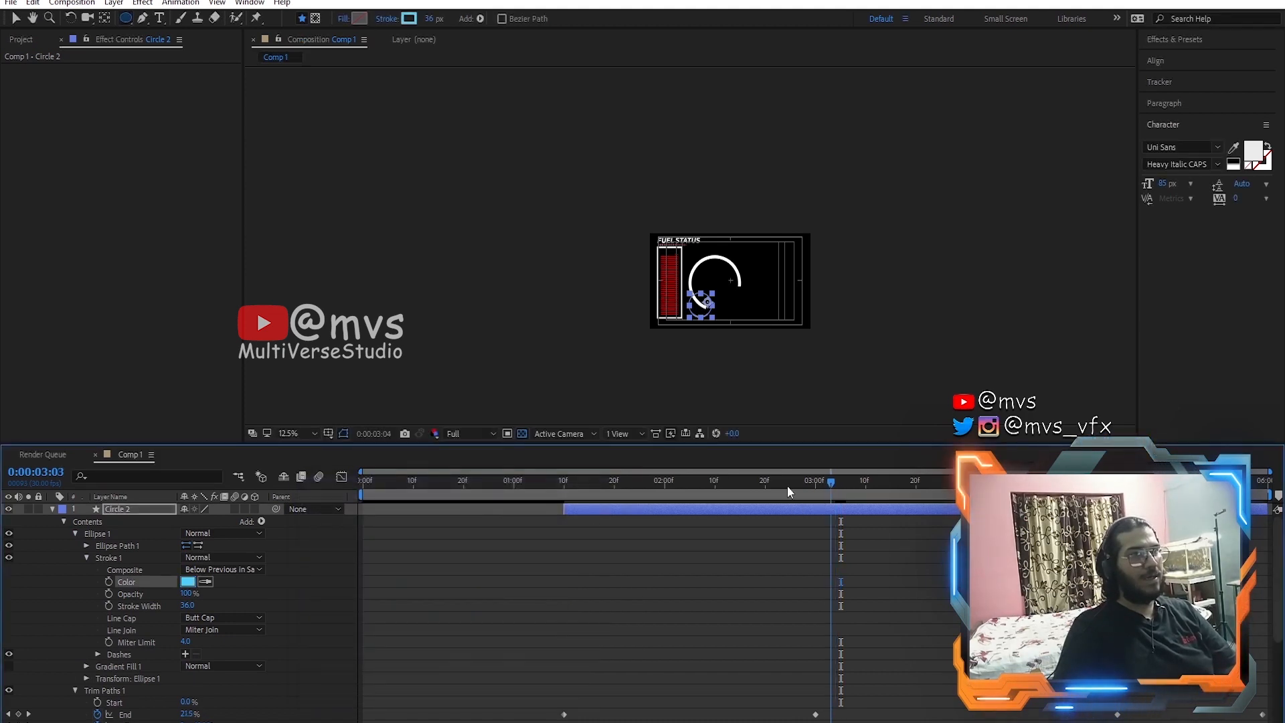
Step: Preview the animation from about 0:00:01:13 to check Circle 2's light blue stroke
{"action": "left_click_drag", "start_coordinate": [815, 481], "coordinate": [581, 507]}
{"action": "left_click", "coordinate": [466, 580]}
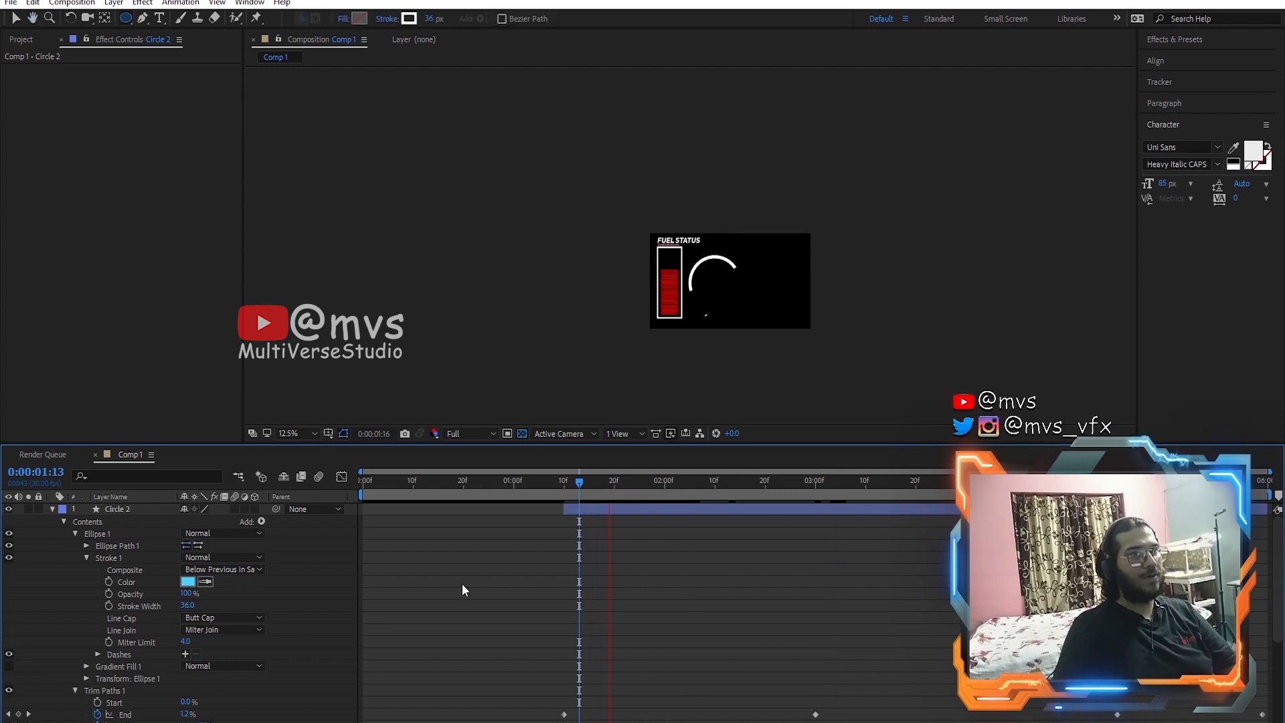
{"action": "key", "text": "space"}
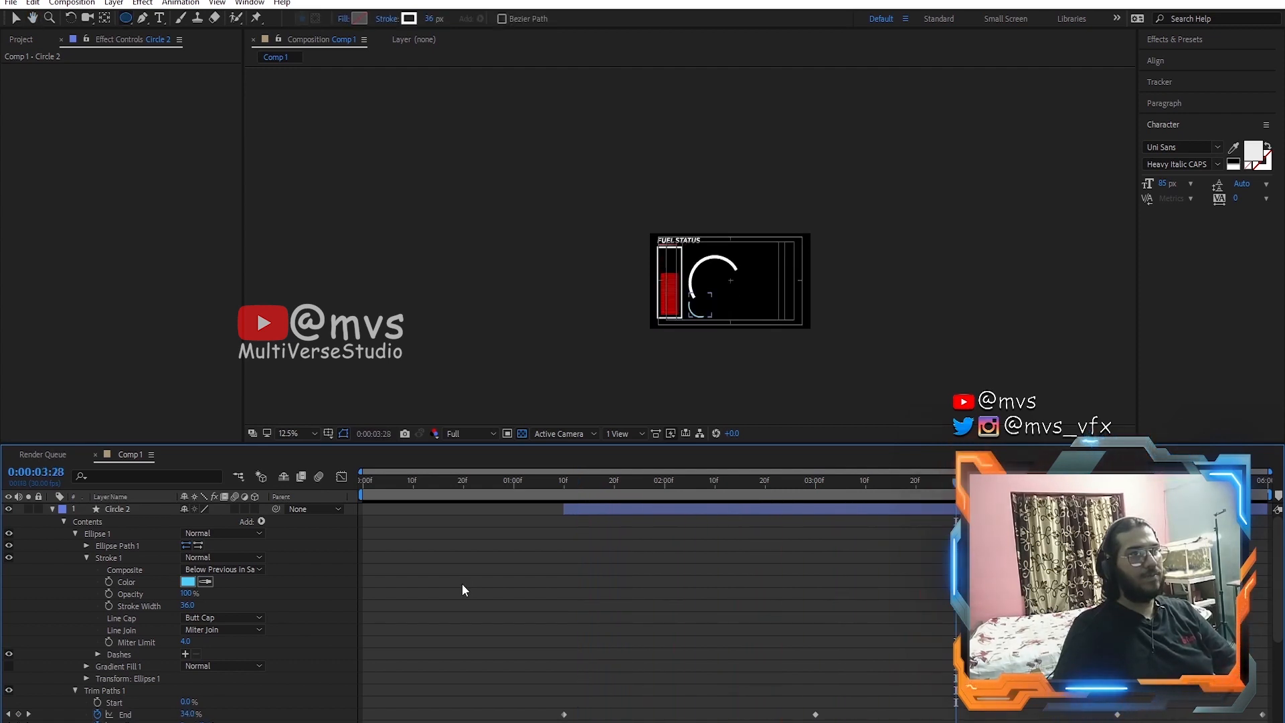
Step: Duplicate Circle 2 and shift the copy horizontally so it sits just right of the original
{"action": "left_click", "coordinate": [51, 509]}
{"action": "key", "text": "ctrl+d"}
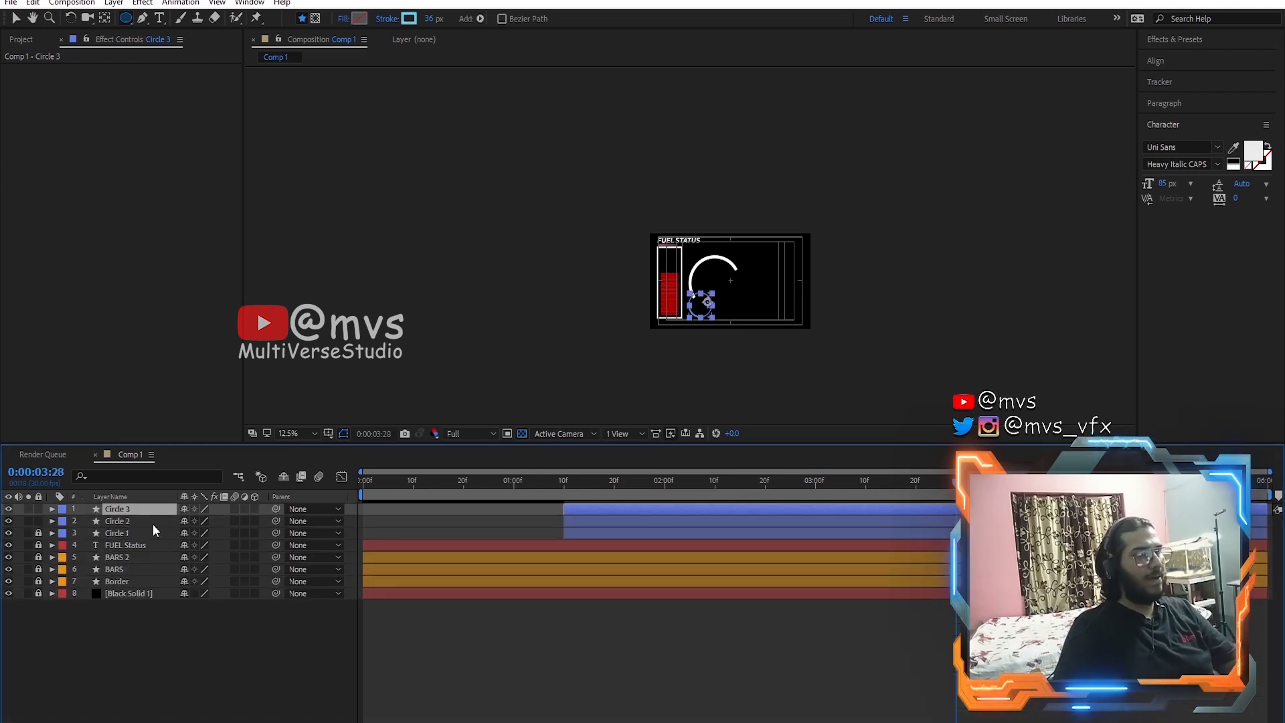
{"action": "key", "text": "p"}
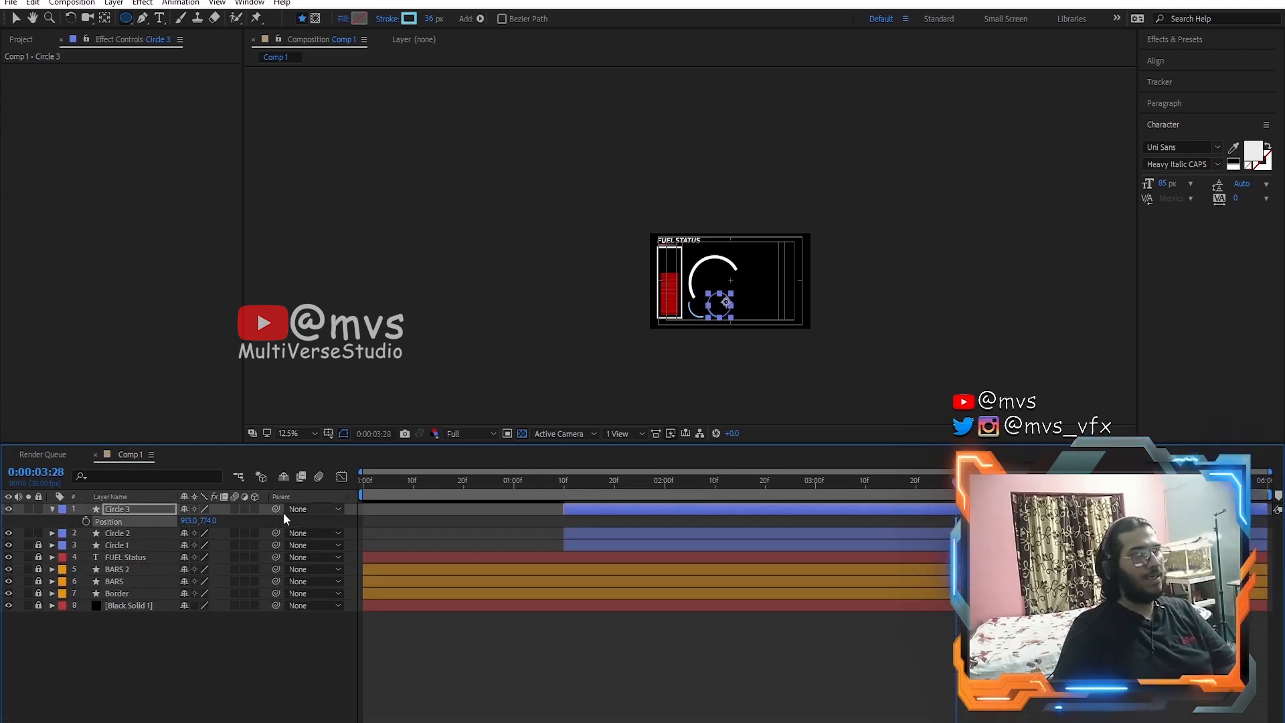
Step: Rotate Circle 3 so its arc starts differently from Circle 2's, reposition it to 732, 859, and scrub through its motion
{"action": "key", "text": "r"}
{"action": "left_click_drag", "start_coordinate": [199, 521], "coordinate": [310, 521]}
{"action": "left_click", "coordinate": [201, 523]}
{"action": "key", "text": "Return"}
{"action": "key", "text": "p"}
{"action": "left_click_drag", "start_coordinate": [265, 526], "coordinate": [268, 528]}
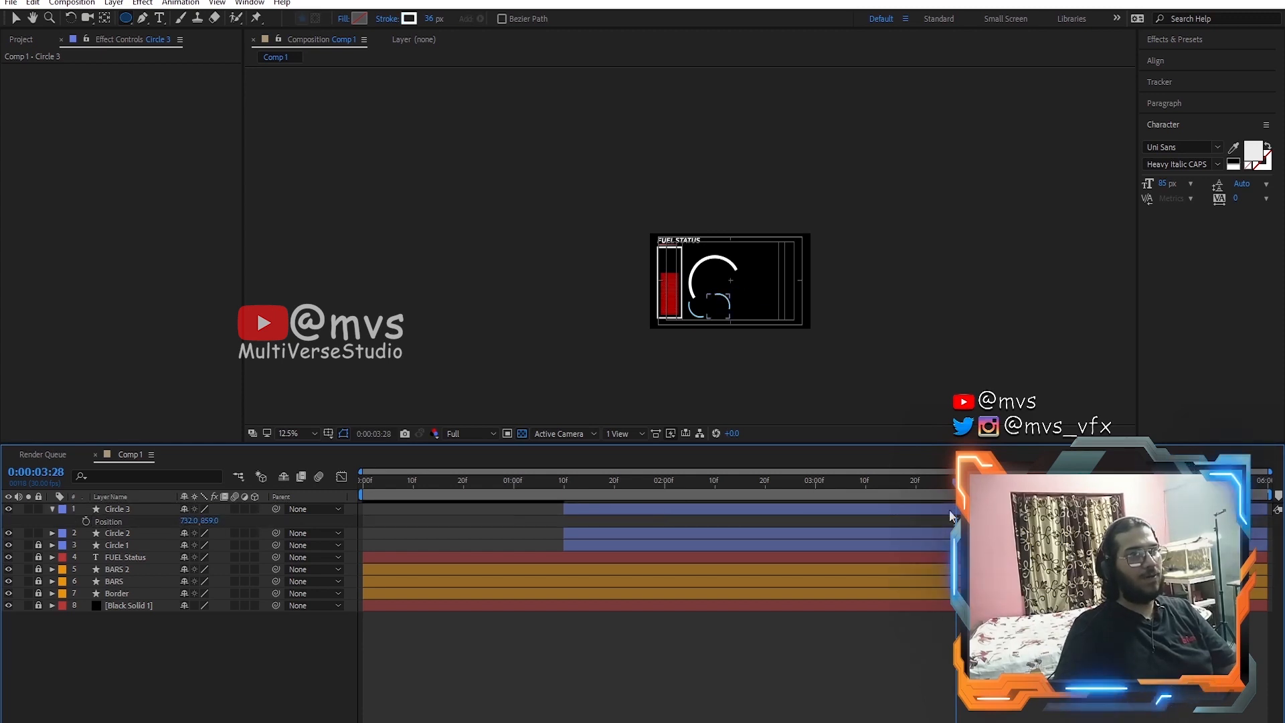
{"action": "left_click_drag", "start_coordinate": [951, 516], "coordinate": [721, 503]}
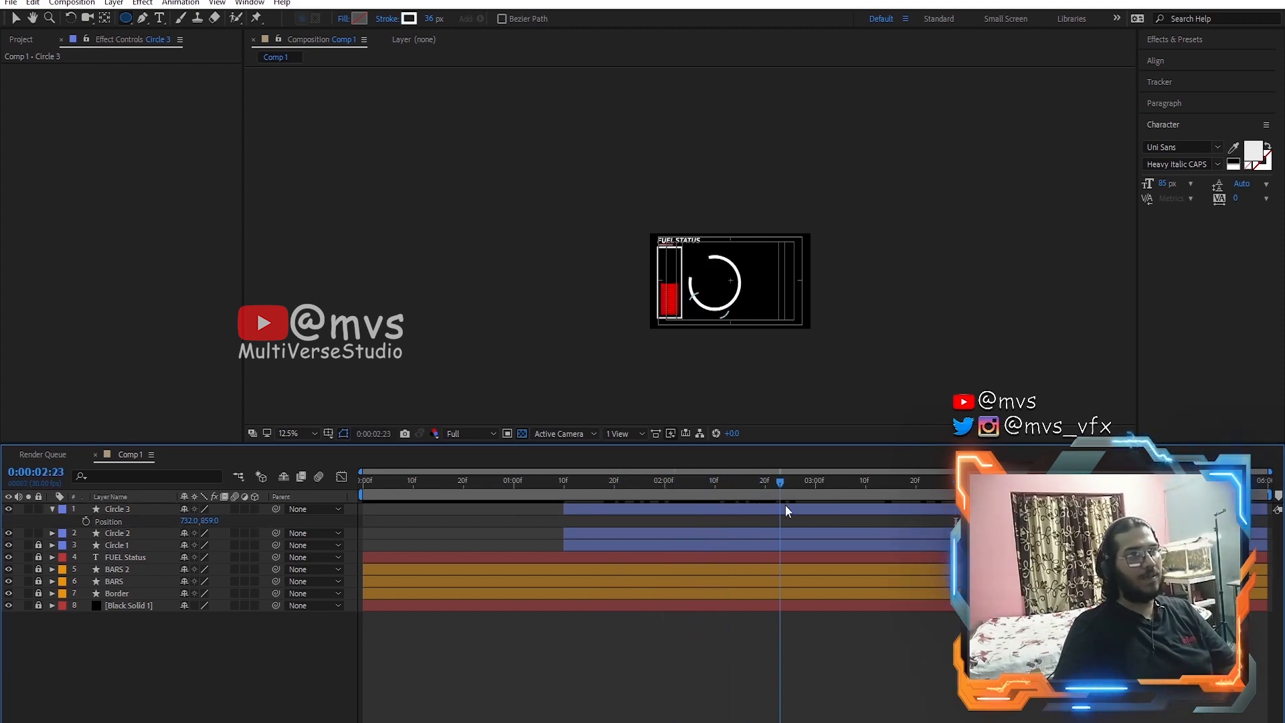
{"action": "left_click_drag", "start_coordinate": [843, 509], "coordinate": [962, 517]}
Step: Change the stroke color of Circle 3's ellipse to magenta F000FF
{"action": "left_click", "coordinate": [121, 513]}
{"action": "double_click", "coordinate": [52, 510]}
{"action": "left_click", "coordinate": [87, 558]}
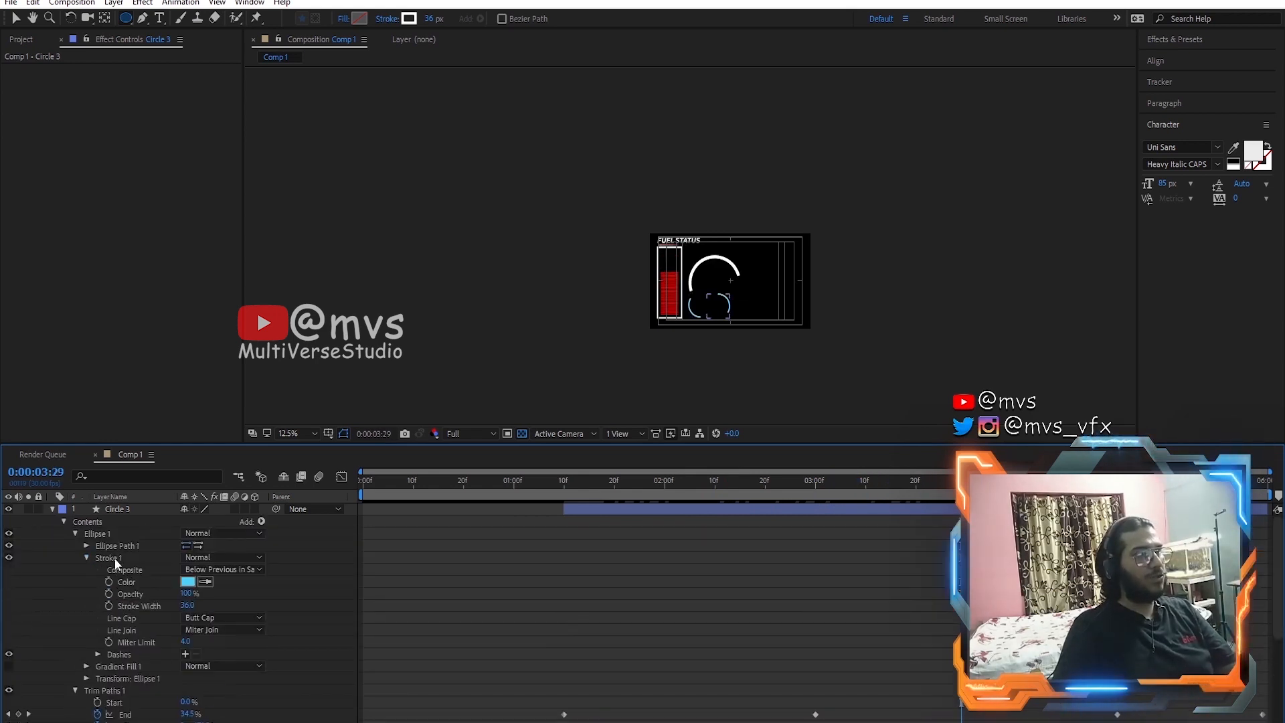
{"action": "left_click", "coordinate": [190, 582]}
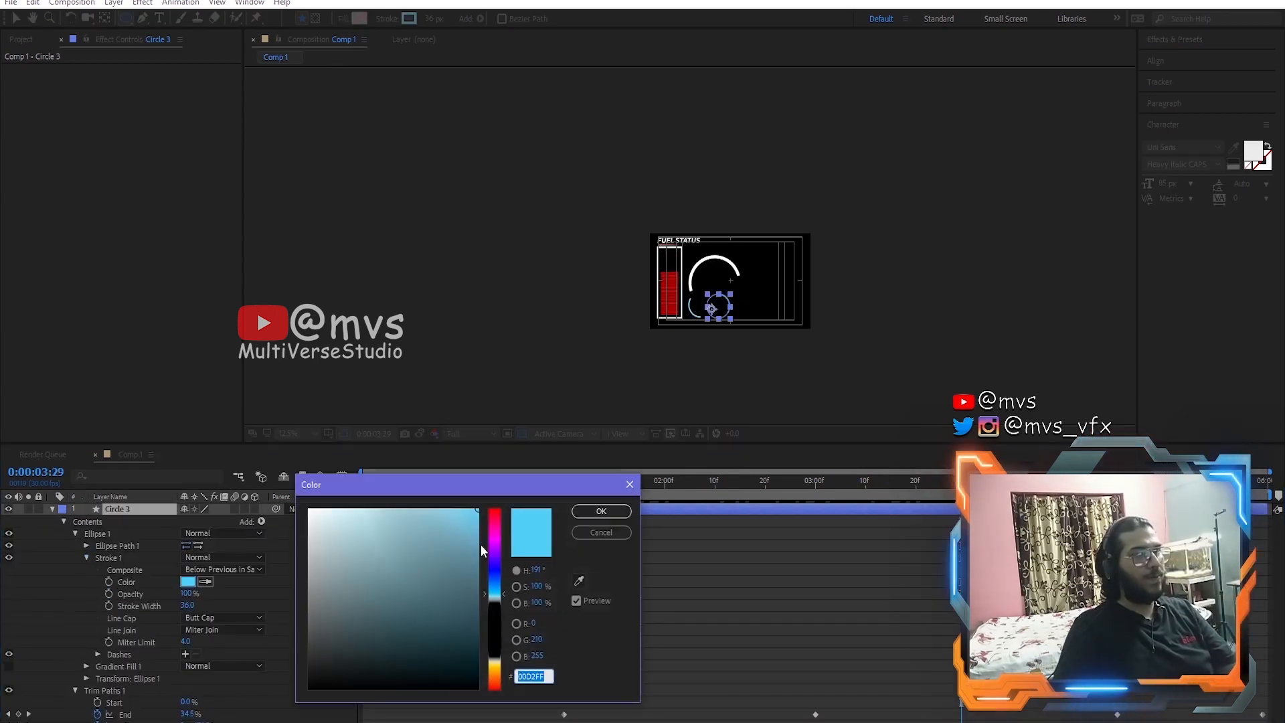
{"action": "type", "text": "F000FF"}
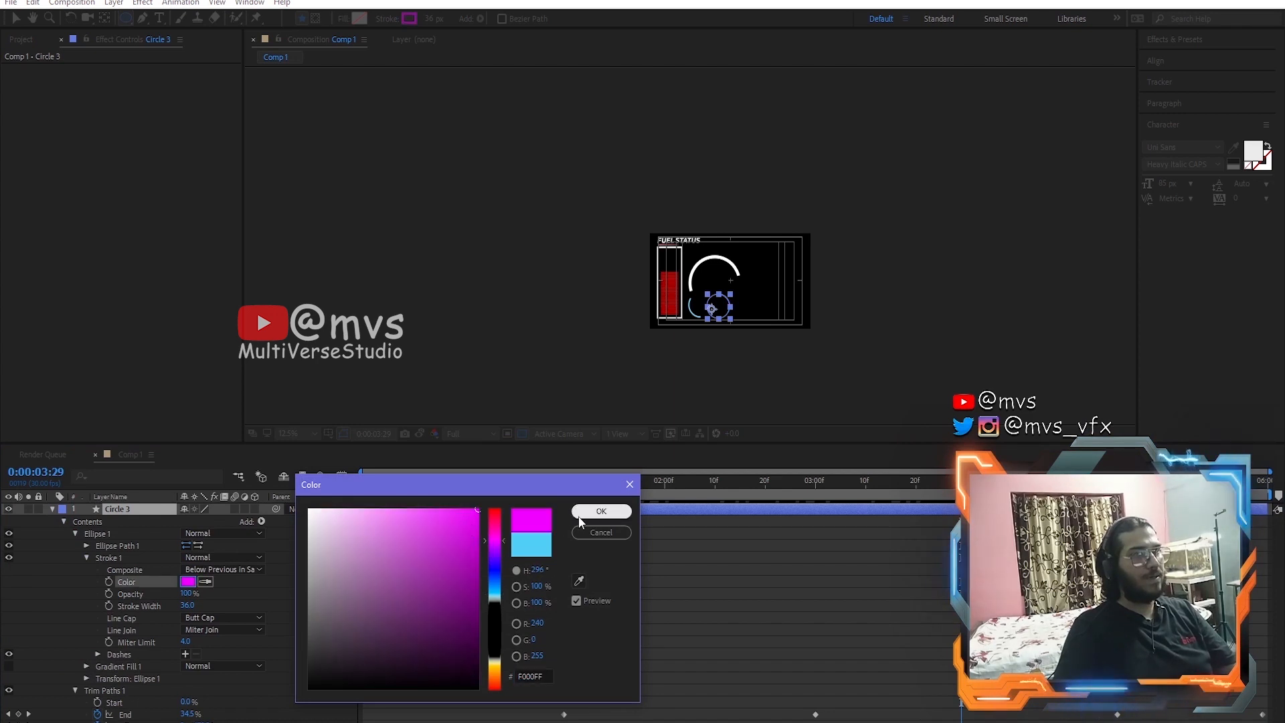
{"action": "left_click", "coordinate": [581, 515]}
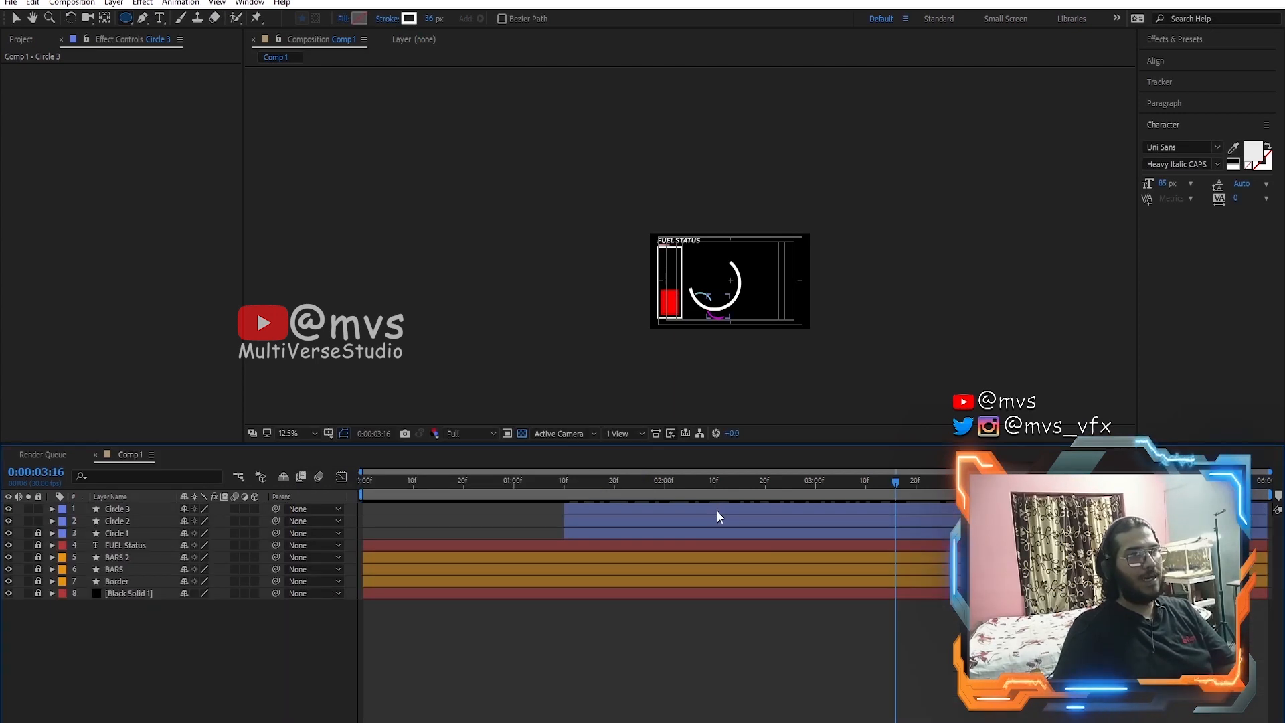
Step: Duplicate Circle 3, rotate the copy, and position it at 1143, 806, right of the magenta circle
{"action": "left_click", "coordinate": [714, 511]}
{"action": "key", "text": "ctrl+d"}
{"action": "key", "text": "p"}
{"action": "left_click_drag", "start_coordinate": [190, 521], "coordinate": [210, 527]}
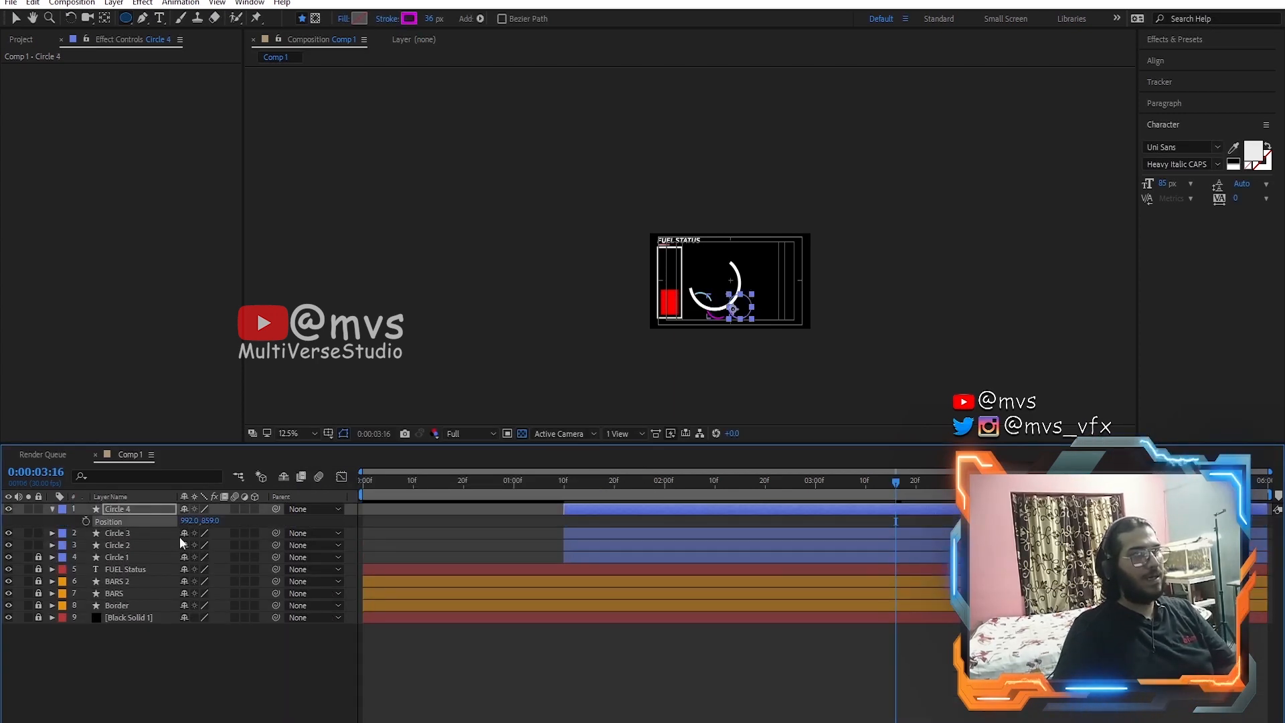
{"action": "left_click", "coordinate": [122, 510]}
{"action": "key", "text": "r"}
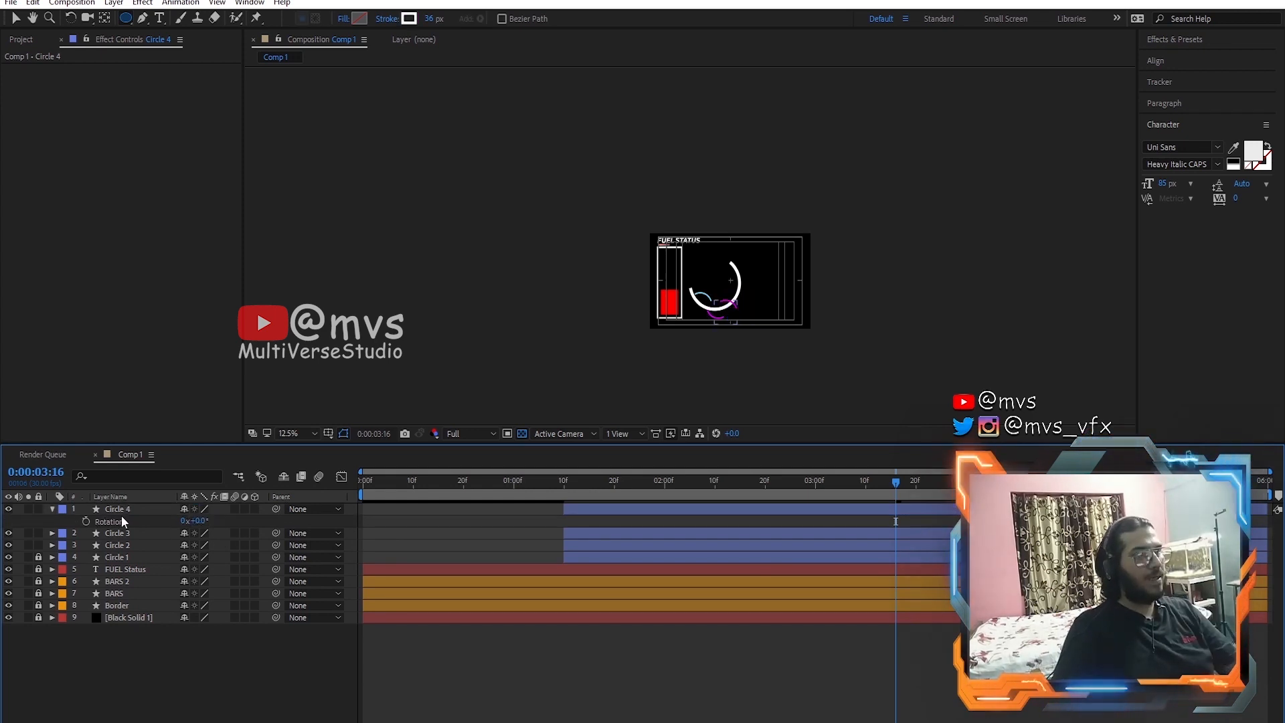
{"action": "left_click", "coordinate": [114, 512]}
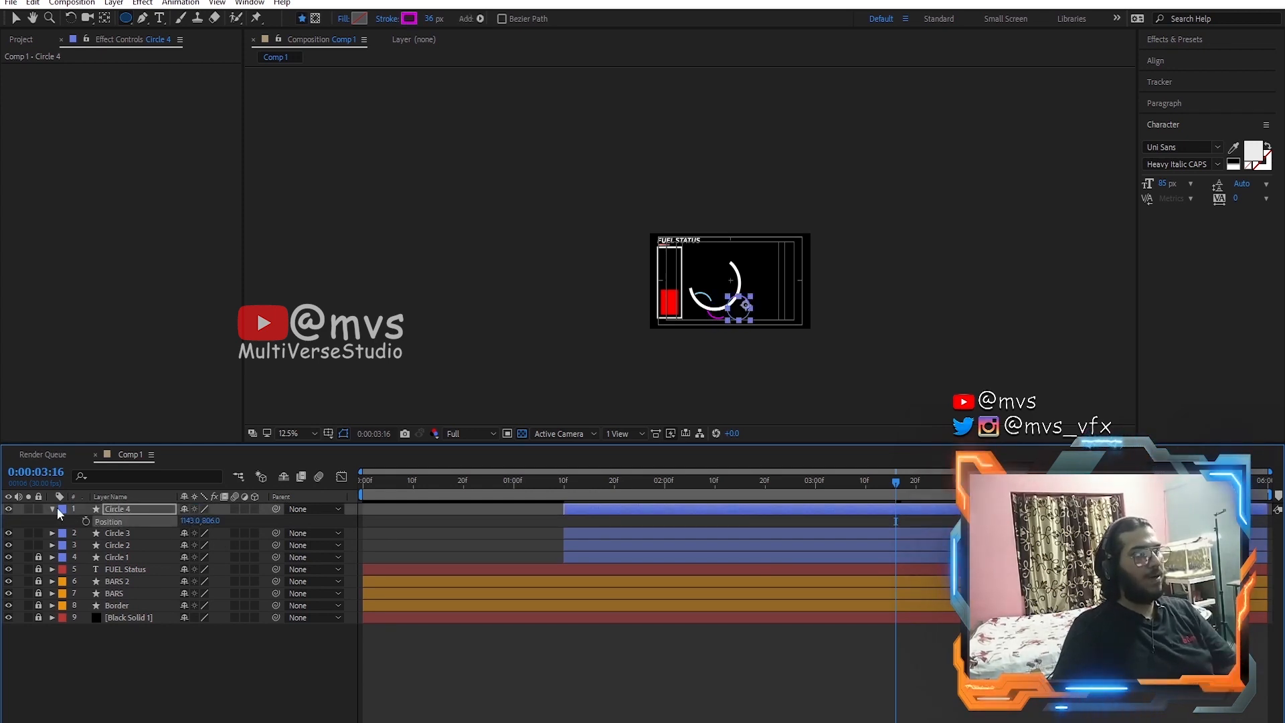
Step: Change the stroke color of Circle 4's ellipse to light yellow
{"action": "left_click", "coordinate": [50, 508]}
{"action": "left_click", "coordinate": [51, 508]}
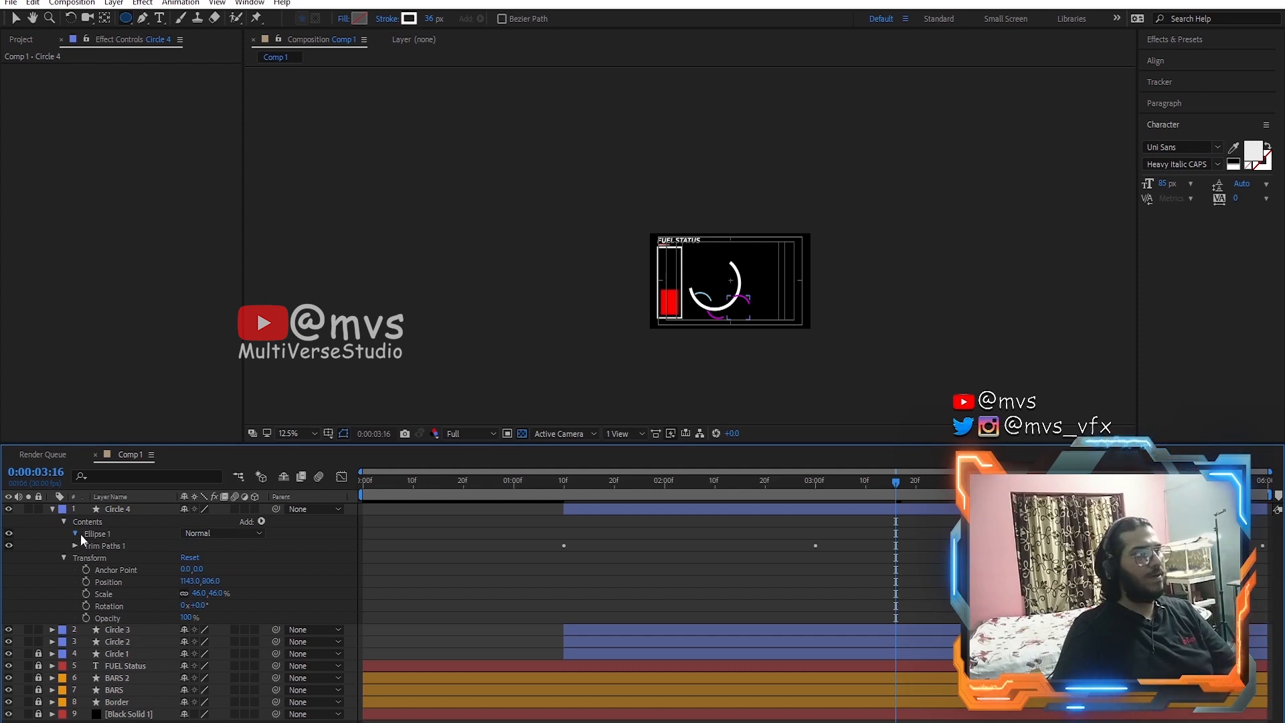
{"action": "left_click", "coordinate": [75, 534]}
{"action": "left_click", "coordinate": [86, 558]}
{"action": "left_click", "coordinate": [188, 581]}
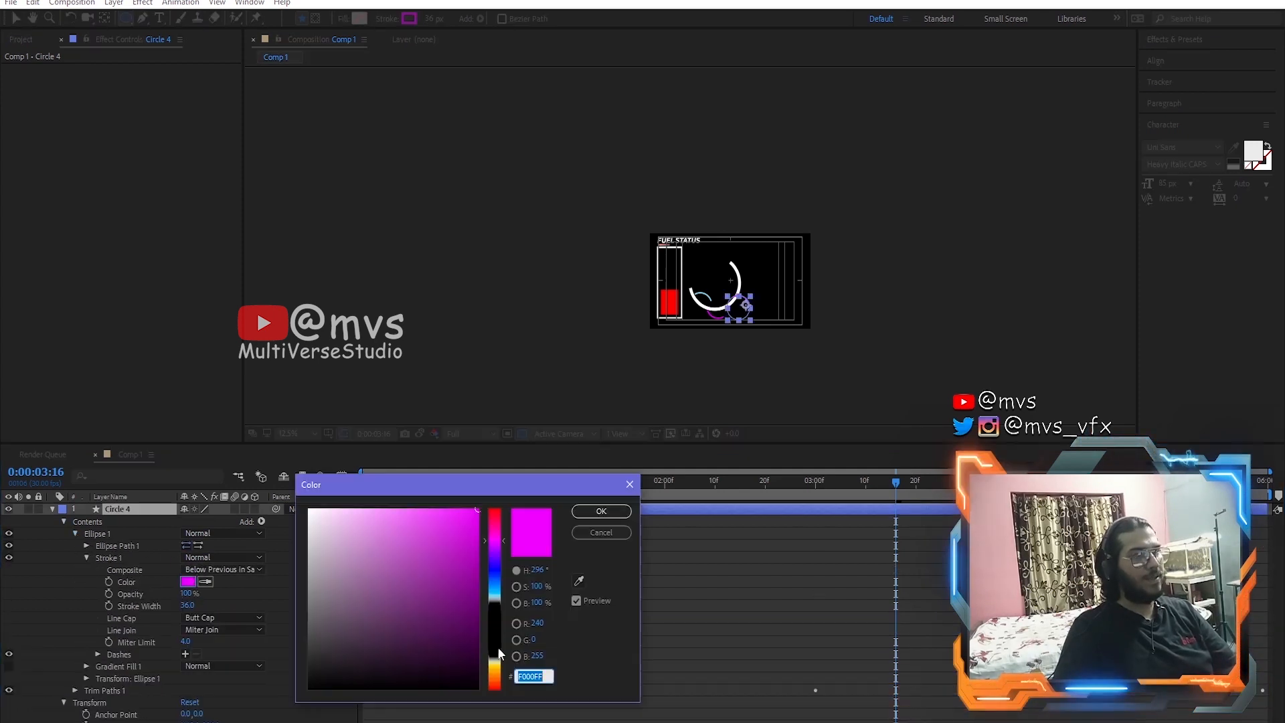
{"action": "left_click", "coordinate": [497, 652]}
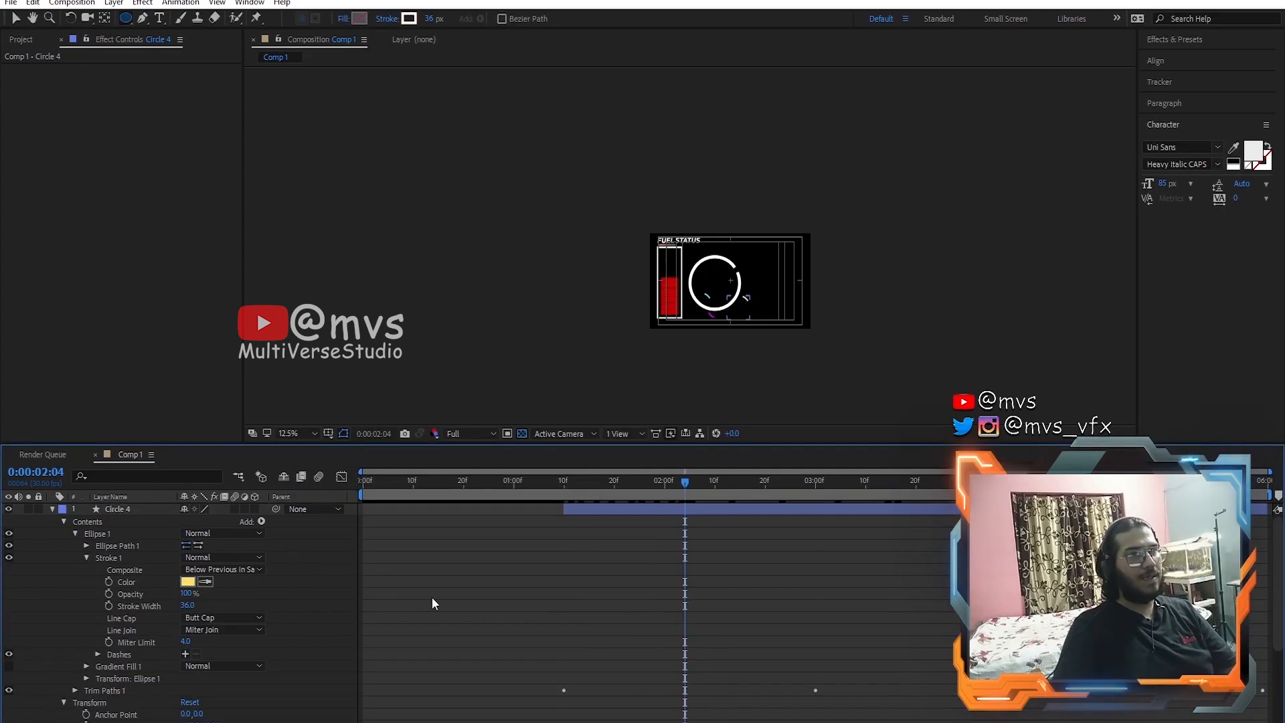
Step: Preview the animation of the three small colored circles and save the project
{"action": "key", "text": "space"}
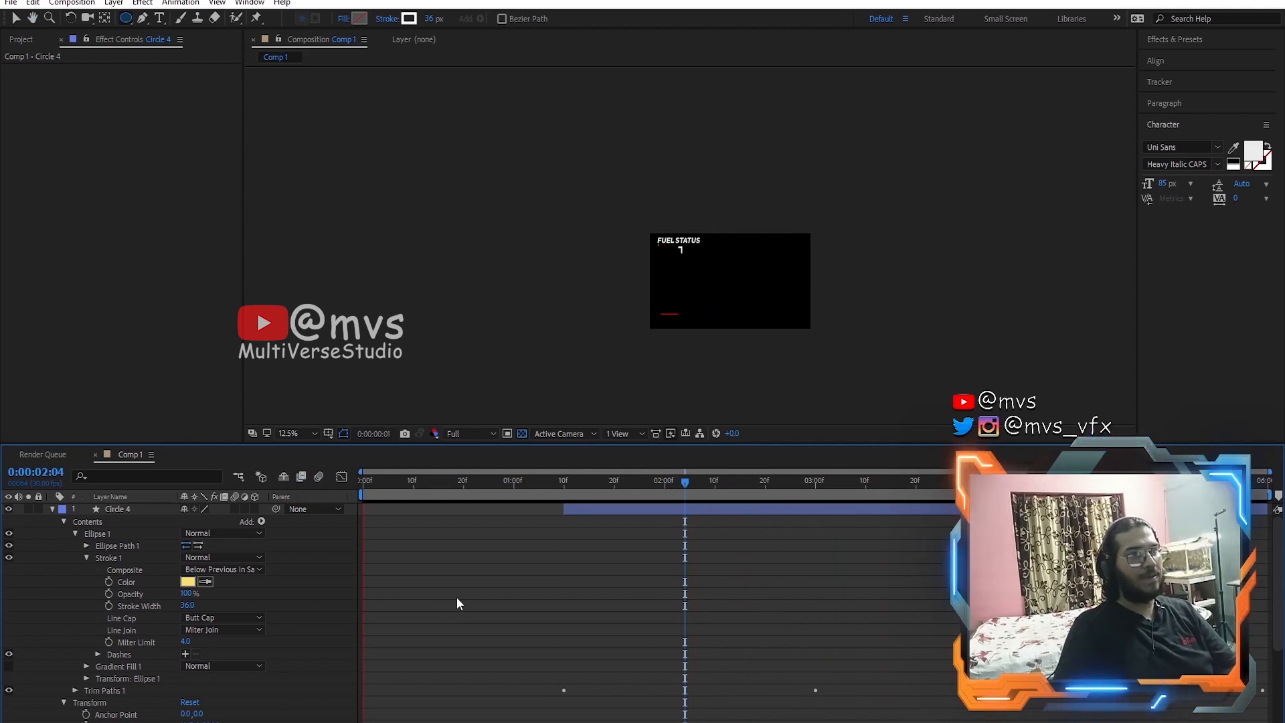
{"action": "key", "text": "space"}
{"action": "key", "text": "ctrl+s"}
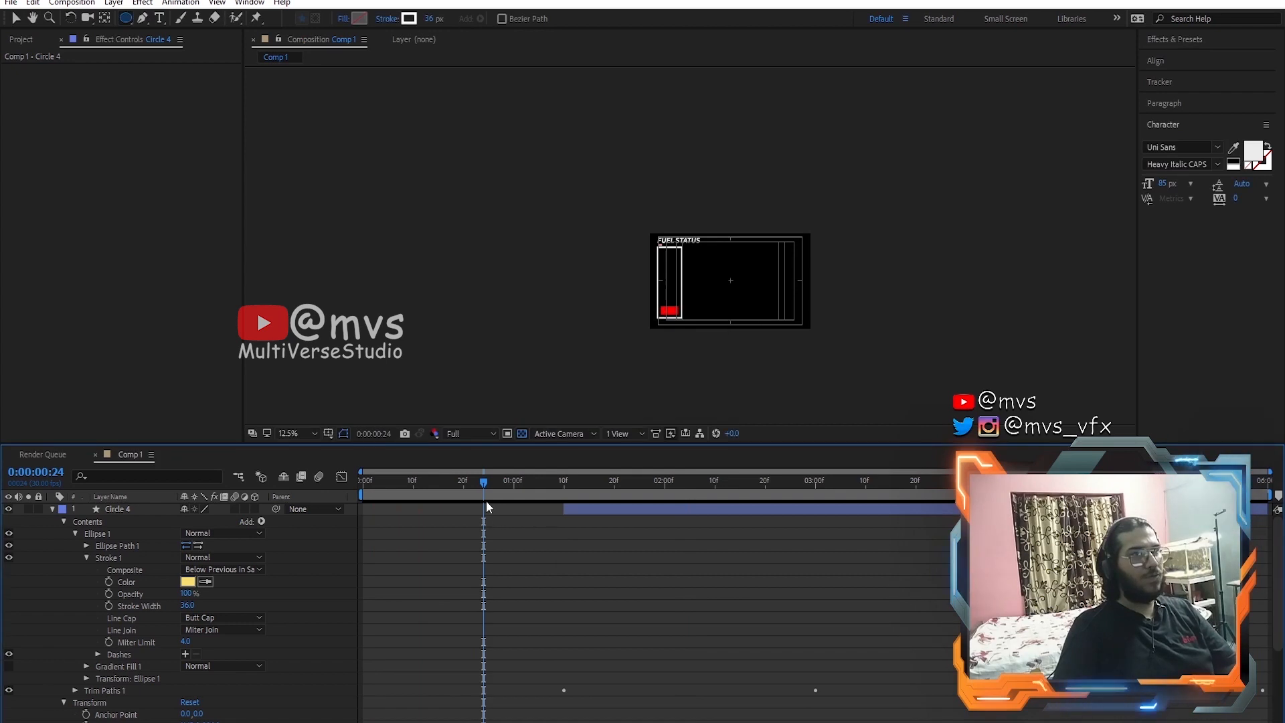
{"action": "left_click_drag", "start_coordinate": [540, 484], "coordinate": [587, 499]}
{"action": "left_click_drag", "start_coordinate": [587, 499], "coordinate": [639, 504]}
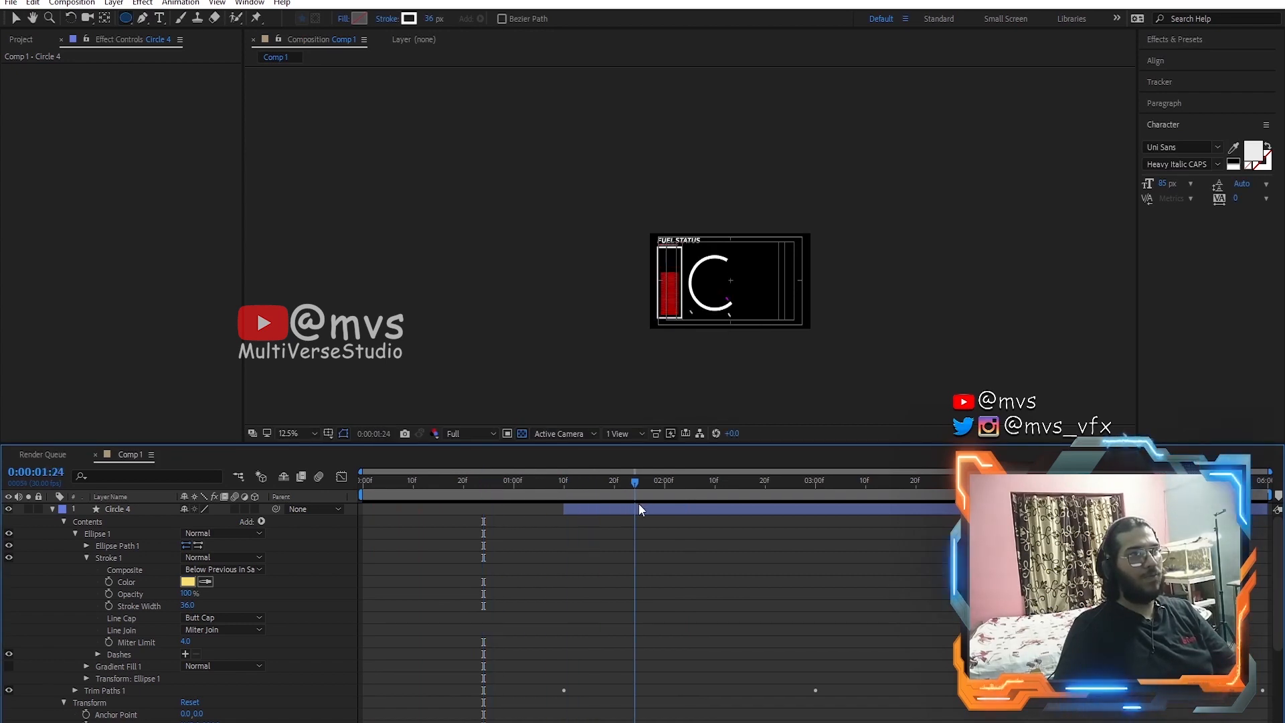
Step: Unlock and duplicate the FUEL Status text layer, and move the copy inside the large circle at position 584, 569
{"action": "left_click", "coordinate": [53, 508]}
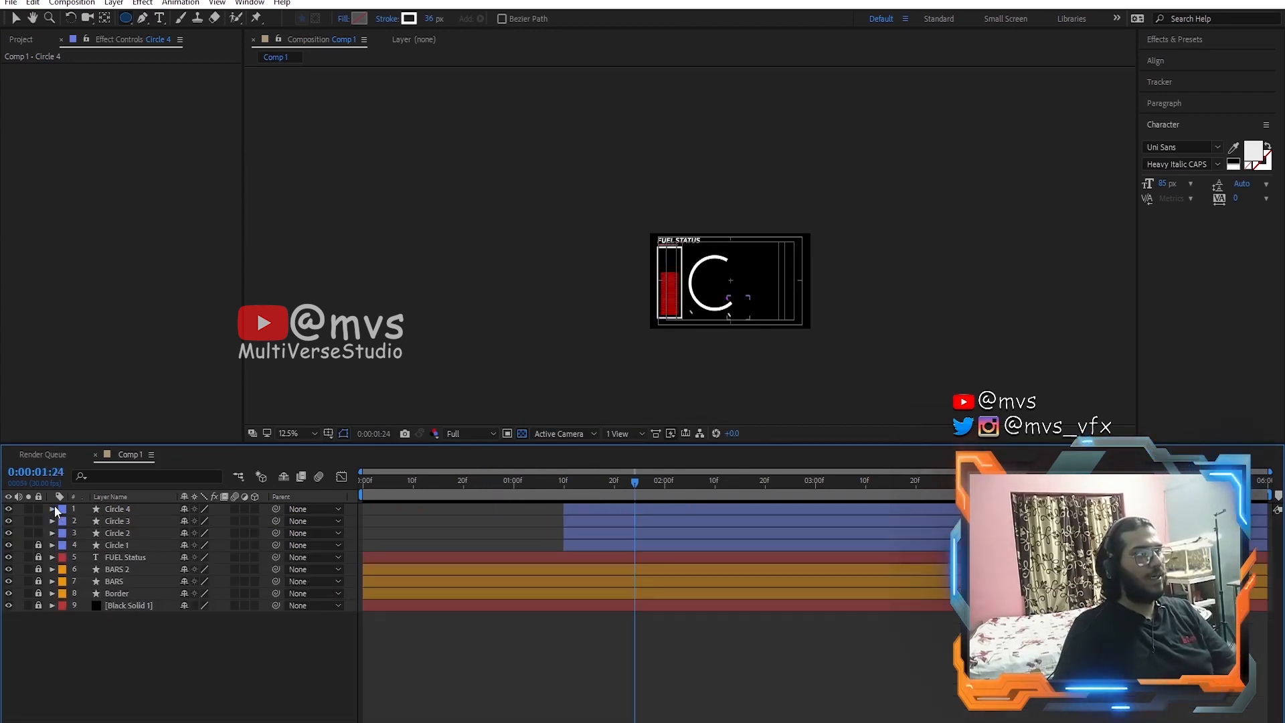
{"action": "left_click", "coordinate": [38, 557]}
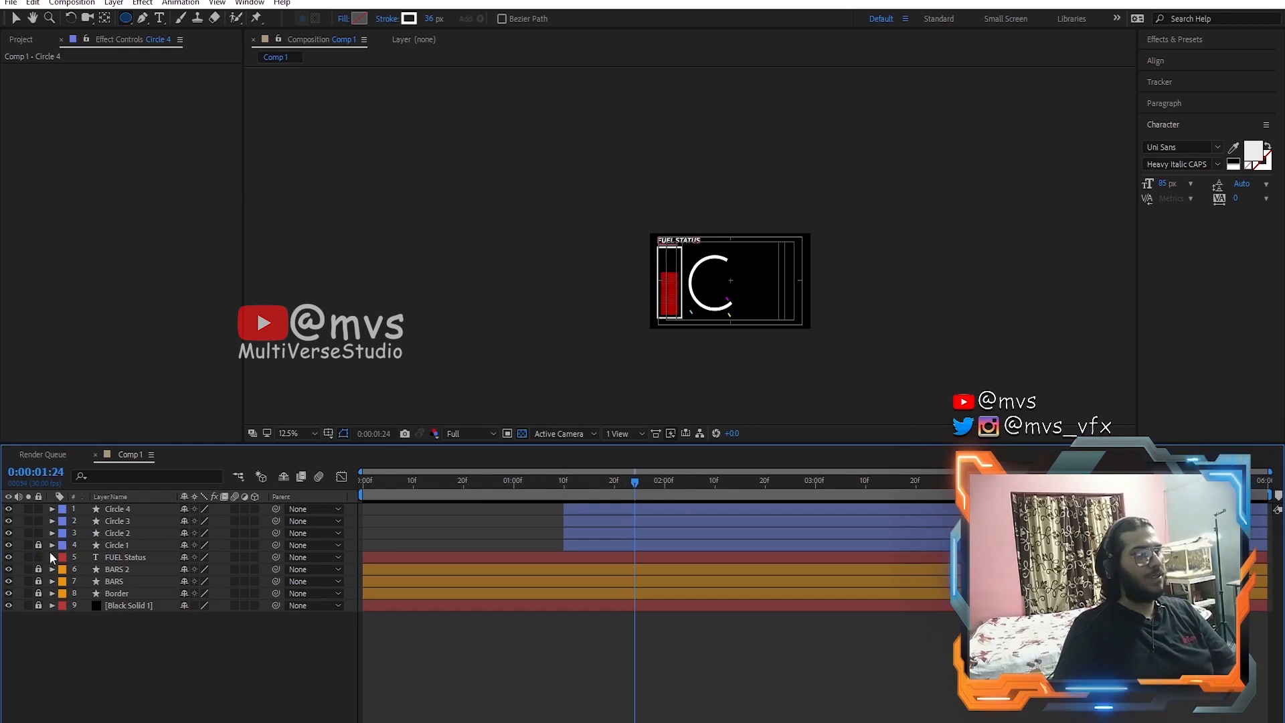
{"action": "left_click", "coordinate": [111, 557]}
{"action": "key", "text": "ctrl+d"}
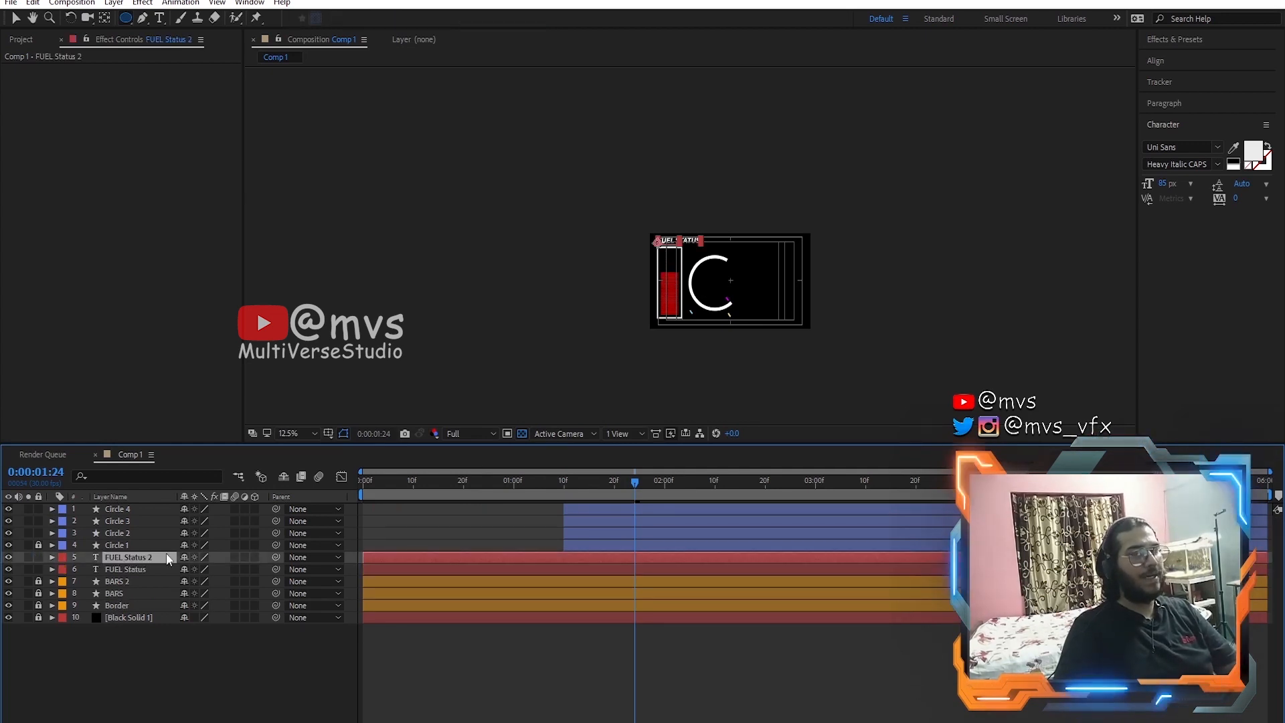
{"action": "key", "text": "p"}
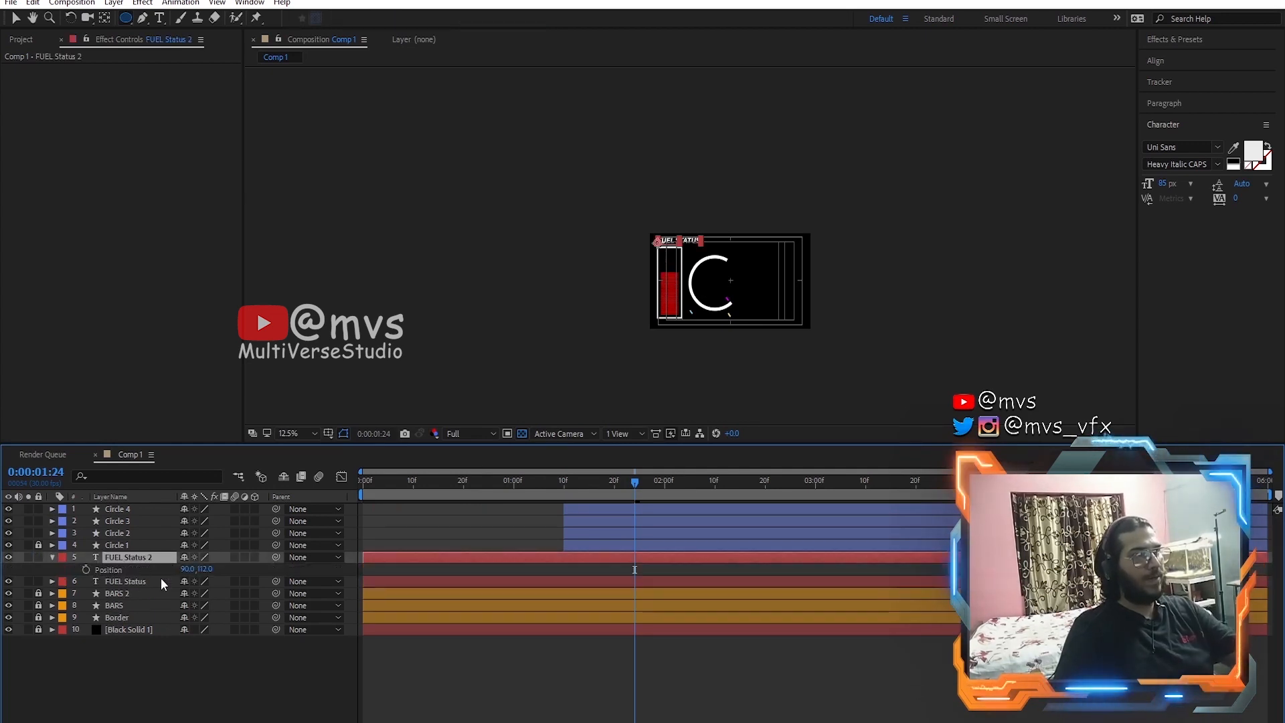
{"action": "left_click_drag", "start_coordinate": [184, 569], "coordinate": [486, 603]}
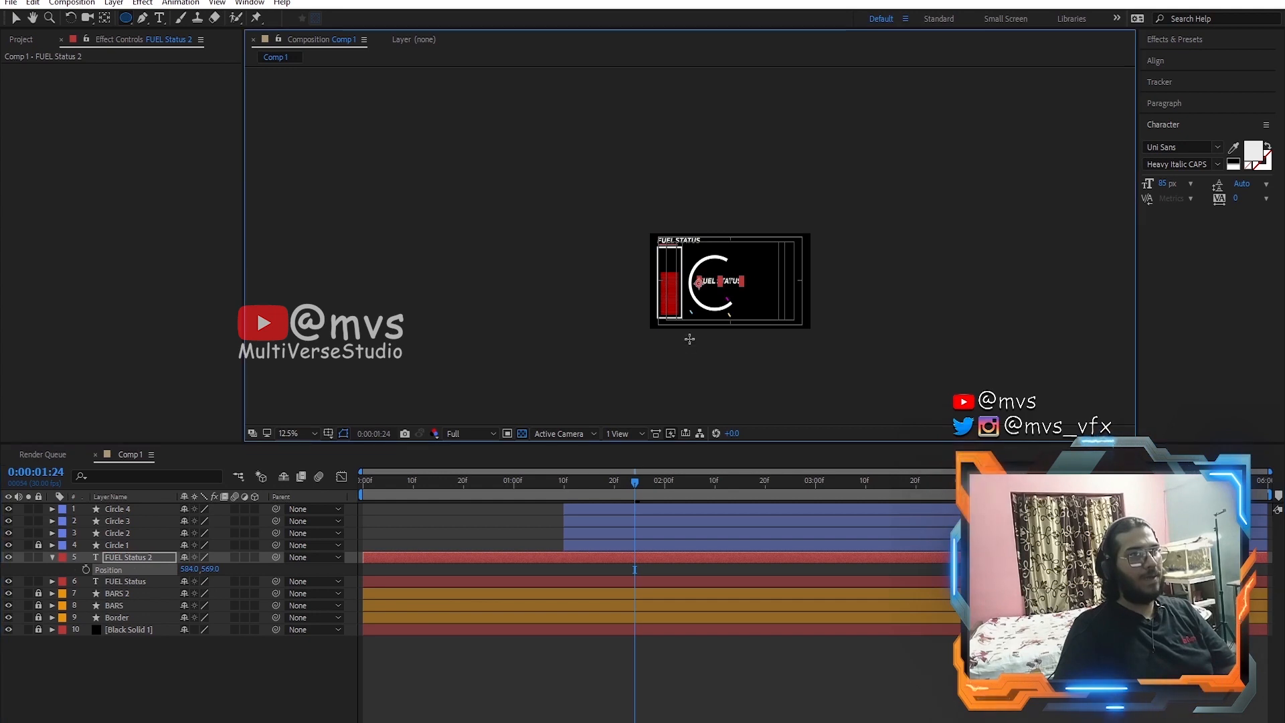
Step: Replace the text of the duplicated title inside the large circle with "Scanning"
{"action": "scroll", "coordinate": [782, 286], "scroll_direction": "up", "scroll_amount": 4}
{"action": "left_click", "coordinate": [161, 18]}
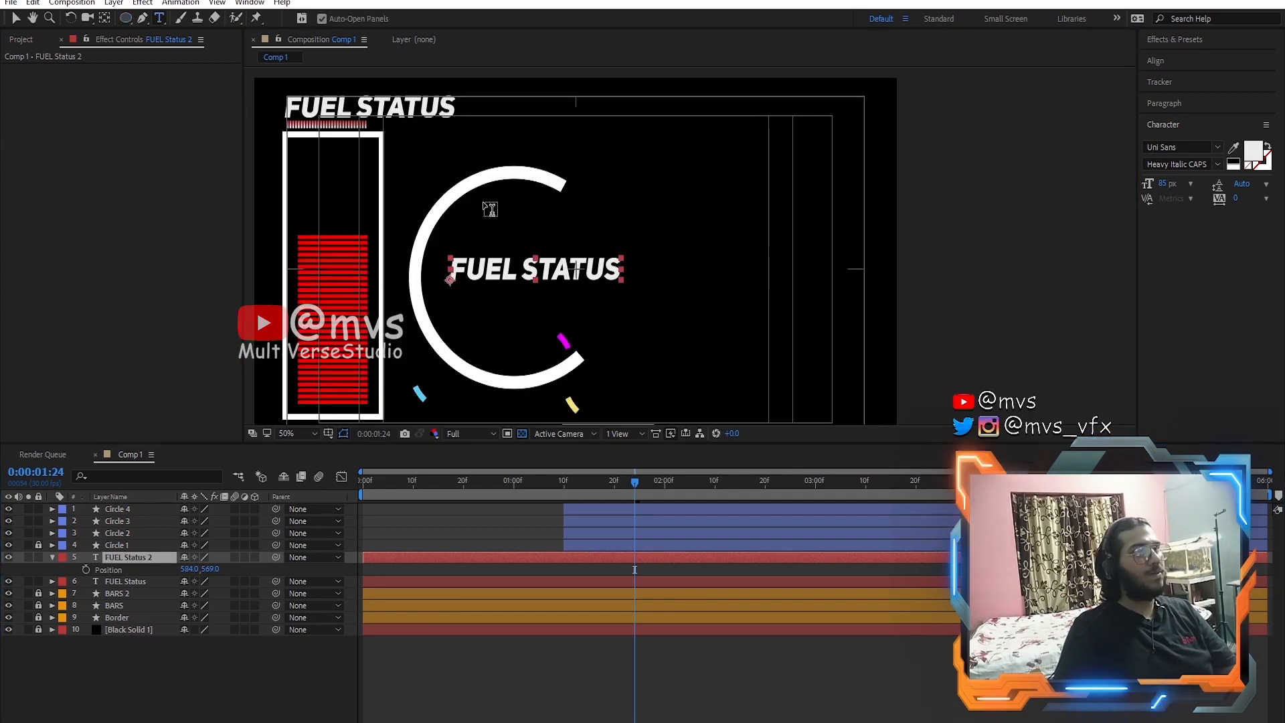
{"action": "left_click", "coordinate": [487, 264]}
{"action": "key", "text": "ctrl+a"}
{"action": "type", "text": "S"}
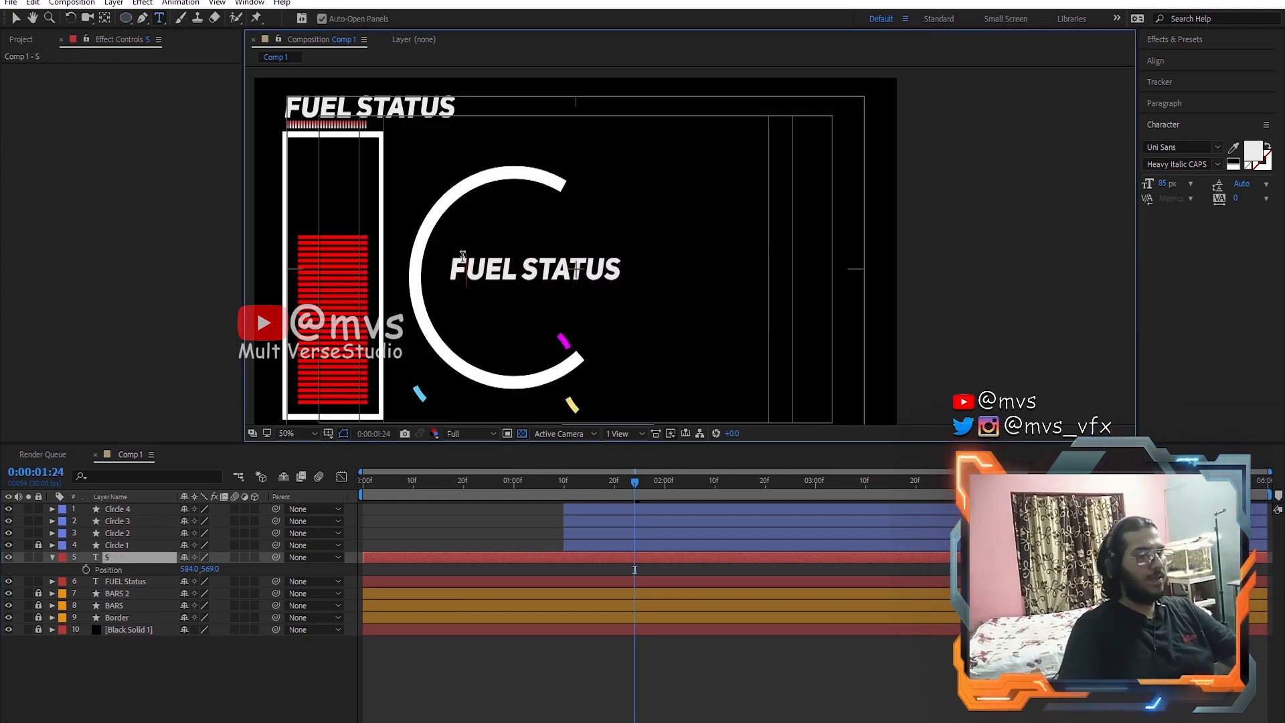
{"action": "type", "text": "canni"}
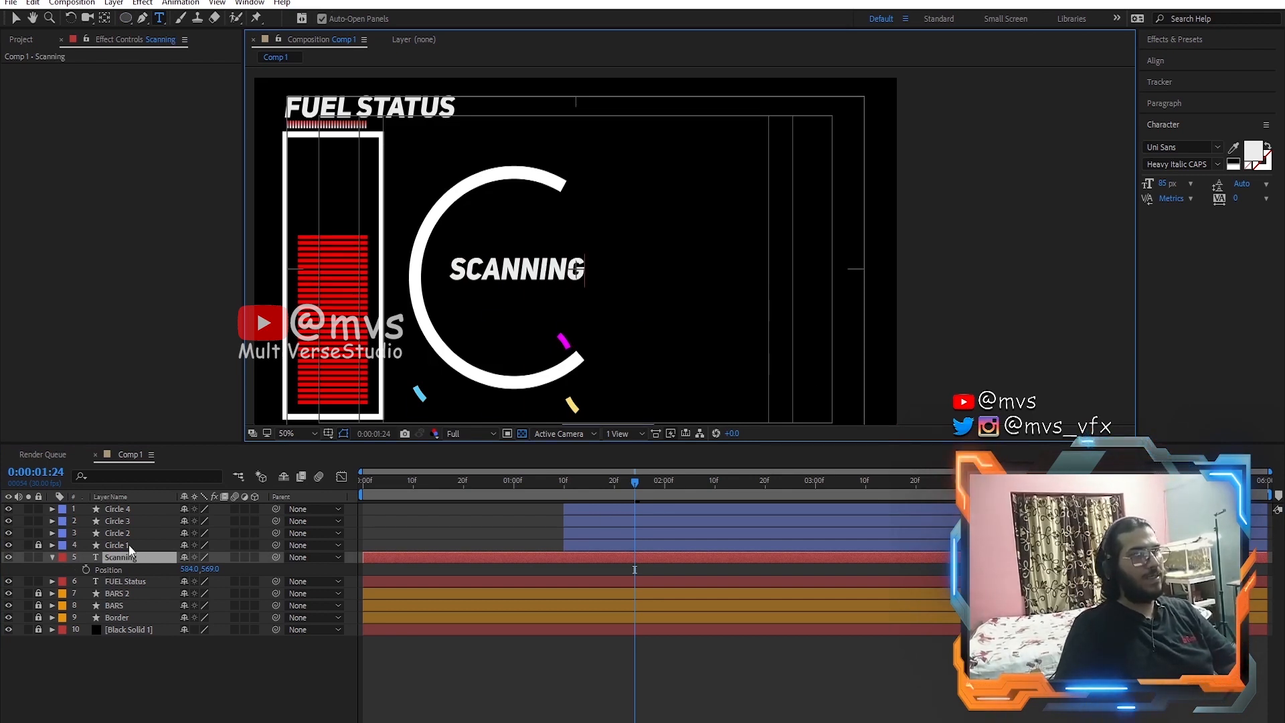
Step: Split the Scanning layer at 0:00:01:10 and delete the part before that time
{"action": "left_click_drag", "start_coordinate": [635, 569], "coordinate": [574, 569]}
{"action": "key", "text": "ctrl+shift+d"}
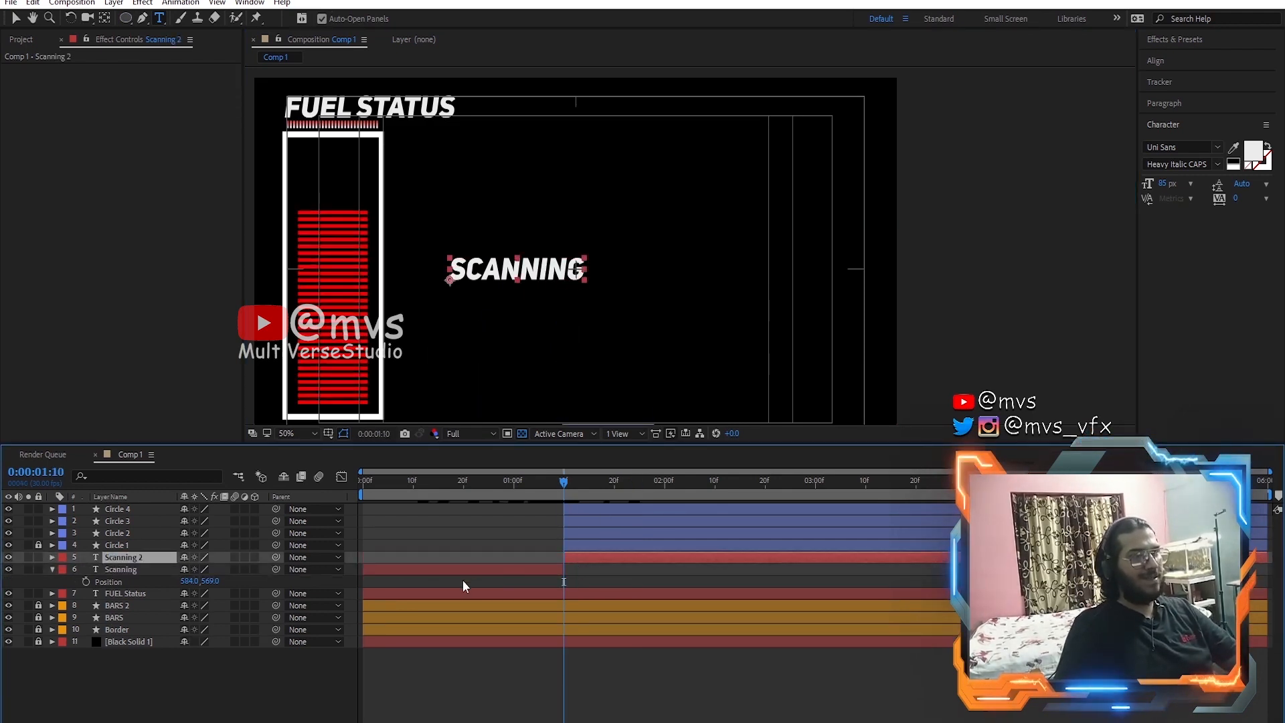
{"action": "left_click", "coordinate": [432, 569]}
{"action": "key", "text": "Delete"}
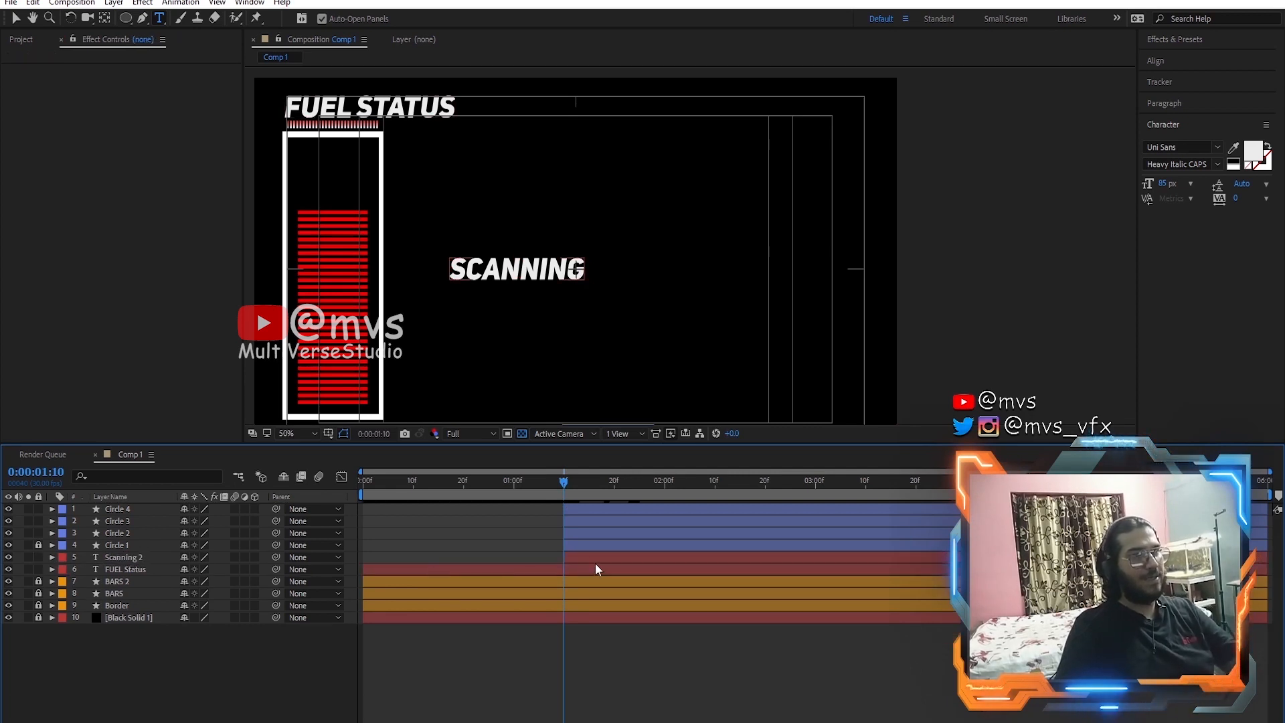
Step: Add a Character Offset text animator to the Scanning 2 layer
{"action": "left_click", "coordinate": [595, 561]}
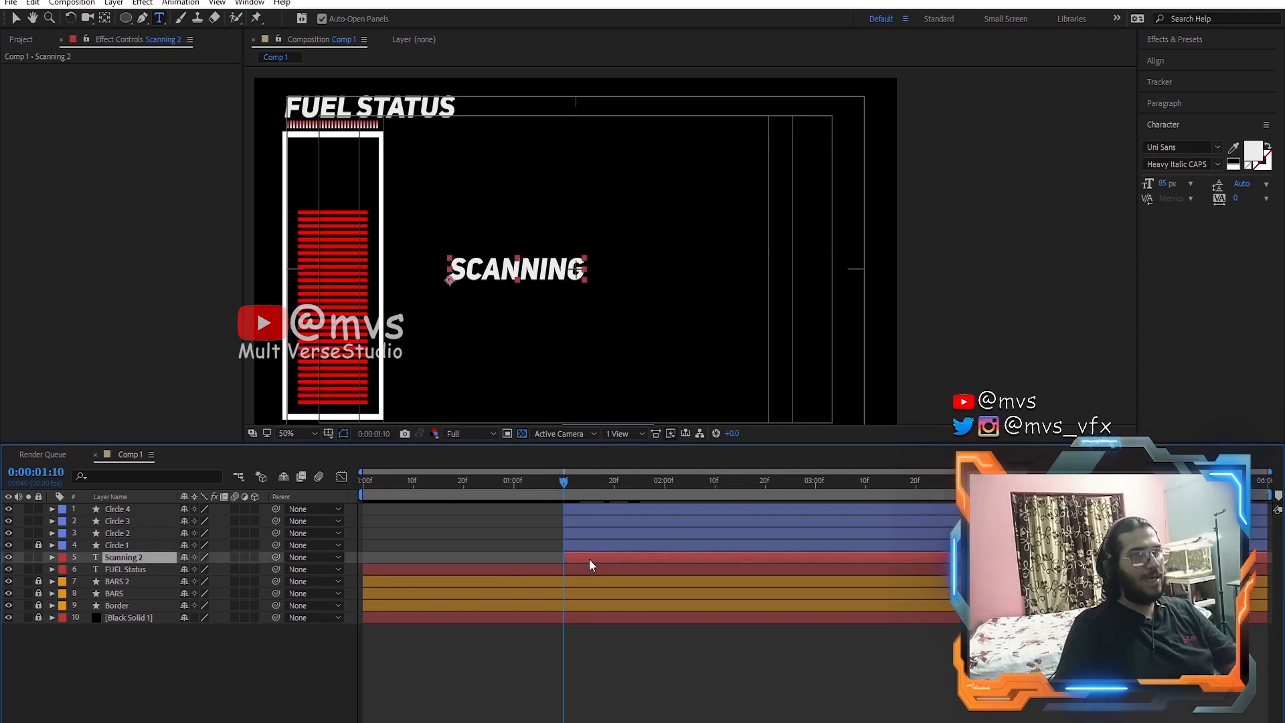
{"action": "left_click", "coordinate": [51, 557]}
{"action": "left_click", "coordinate": [261, 570]}
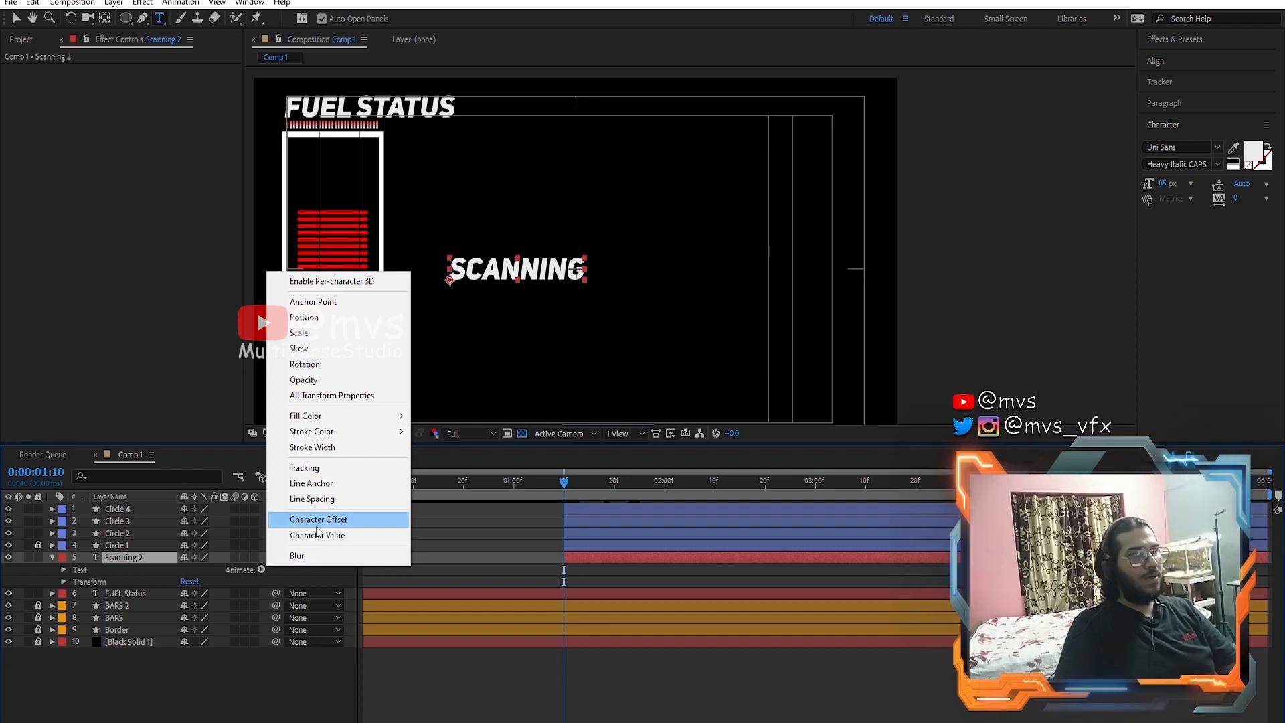
{"action": "left_click", "coordinate": [318, 521]}
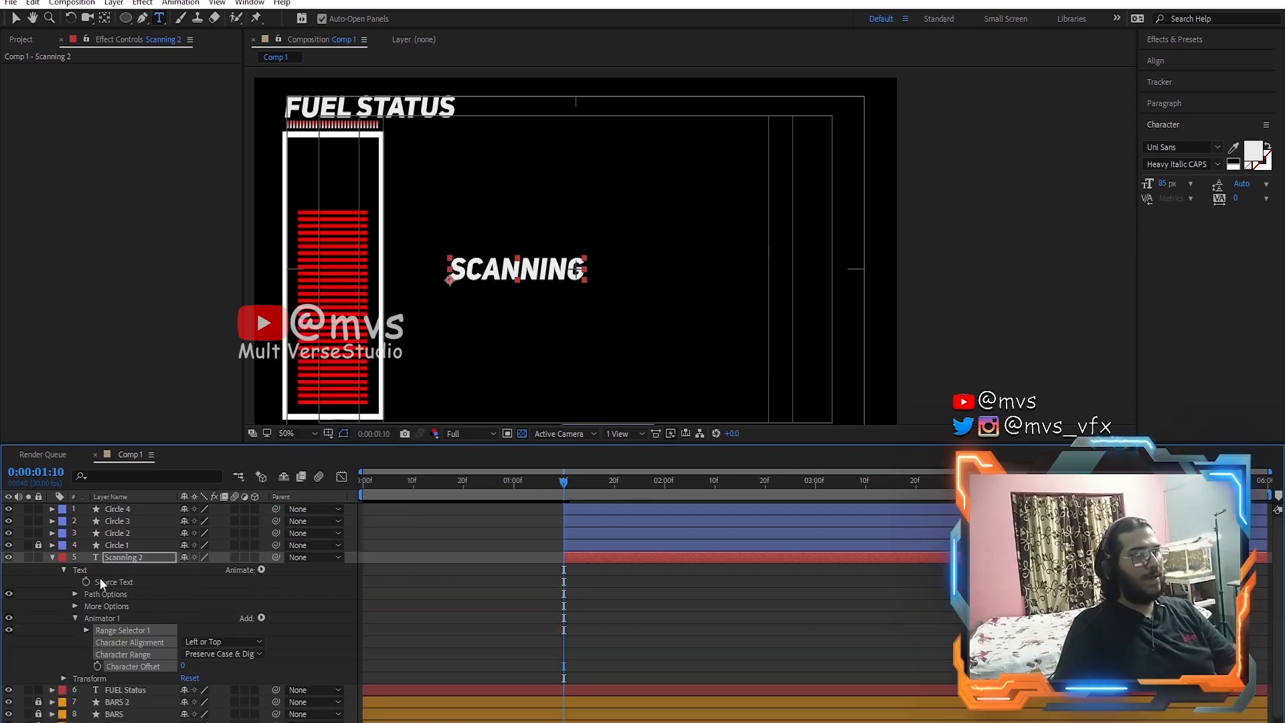
Step: Keyframe Scanning 2's Character Offset at 0 and move the keyframe to about 0:00:03:03
{"action": "left_click", "coordinate": [77, 658]}
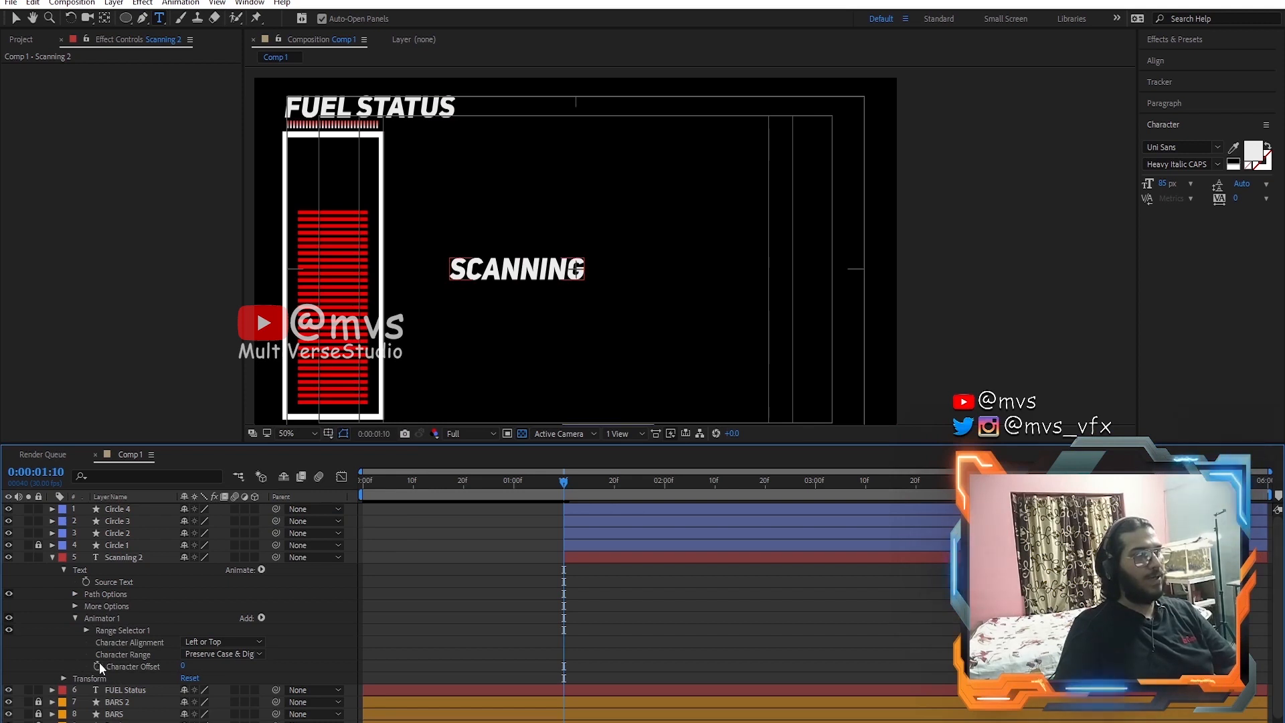
{"action": "left_click", "coordinate": [97, 666]}
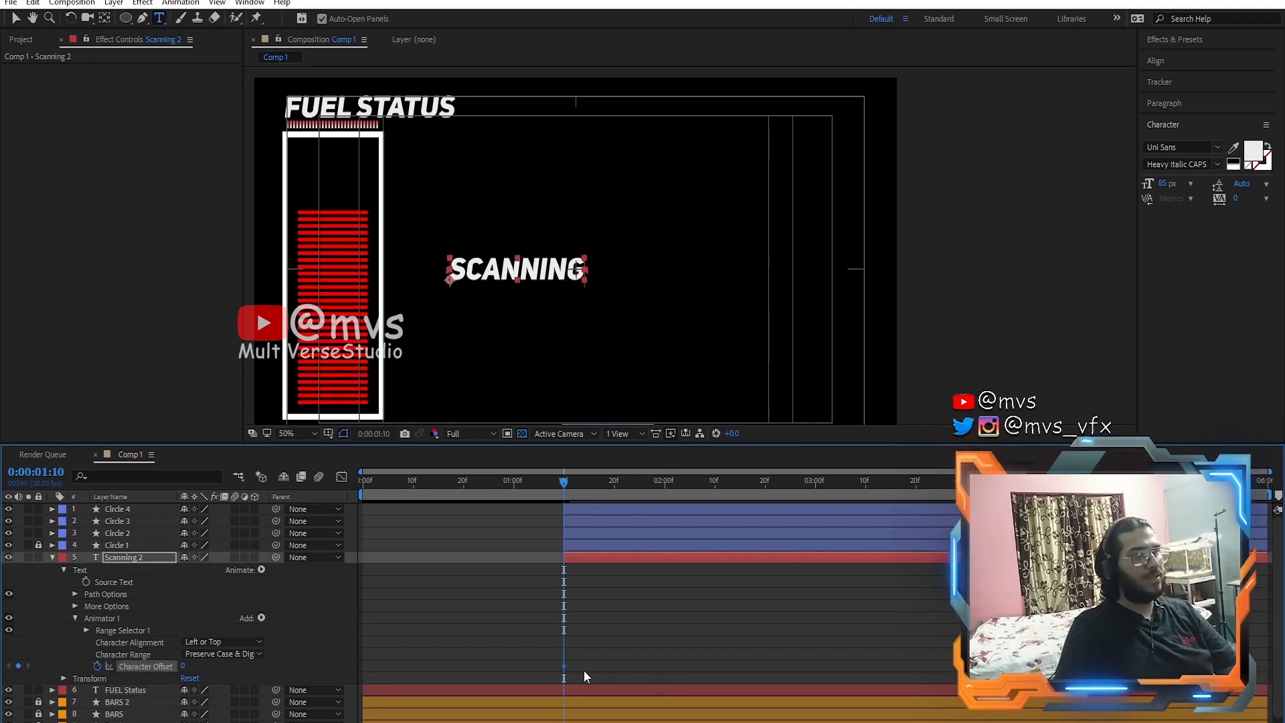
{"action": "left_click_drag", "start_coordinate": [565, 665], "coordinate": [832, 665]}
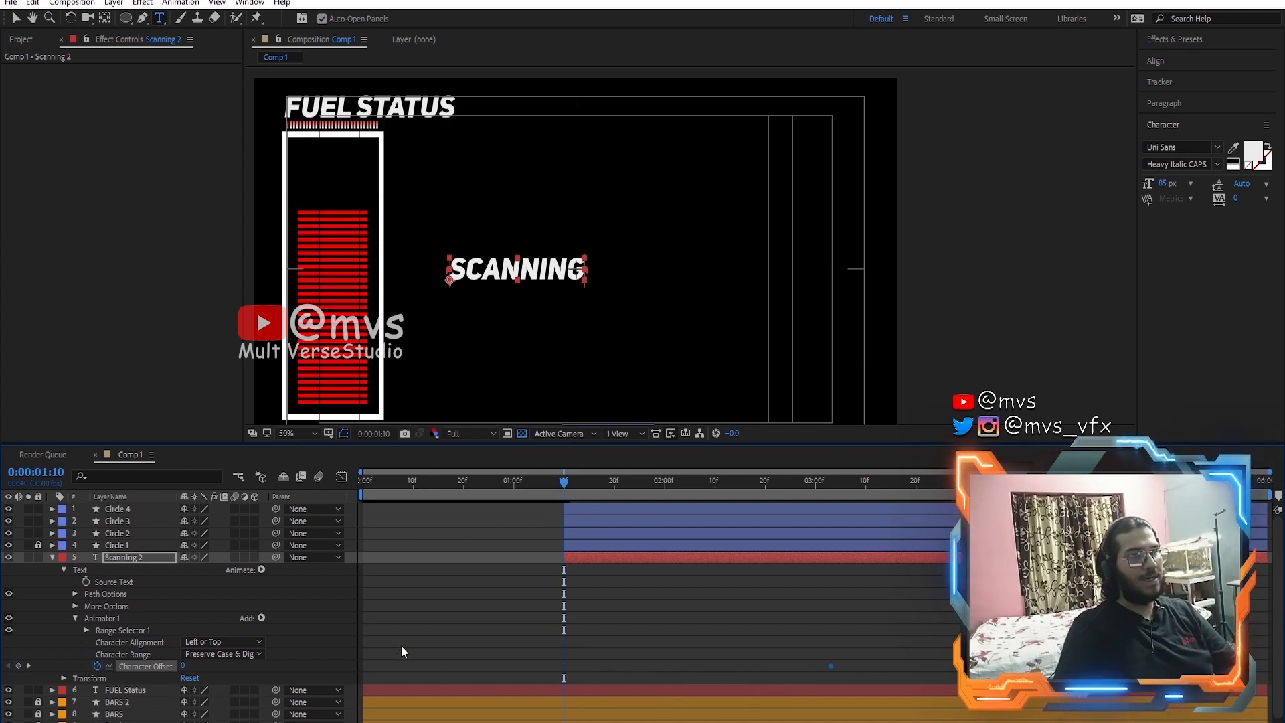
Step: Set Scanning 2's Character Offset to 226 at 0:00:01:10 and preview the text animation
{"action": "left_click_drag", "start_coordinate": [182, 666], "coordinate": [357, 692]}
{"action": "left_click", "coordinate": [499, 577]}
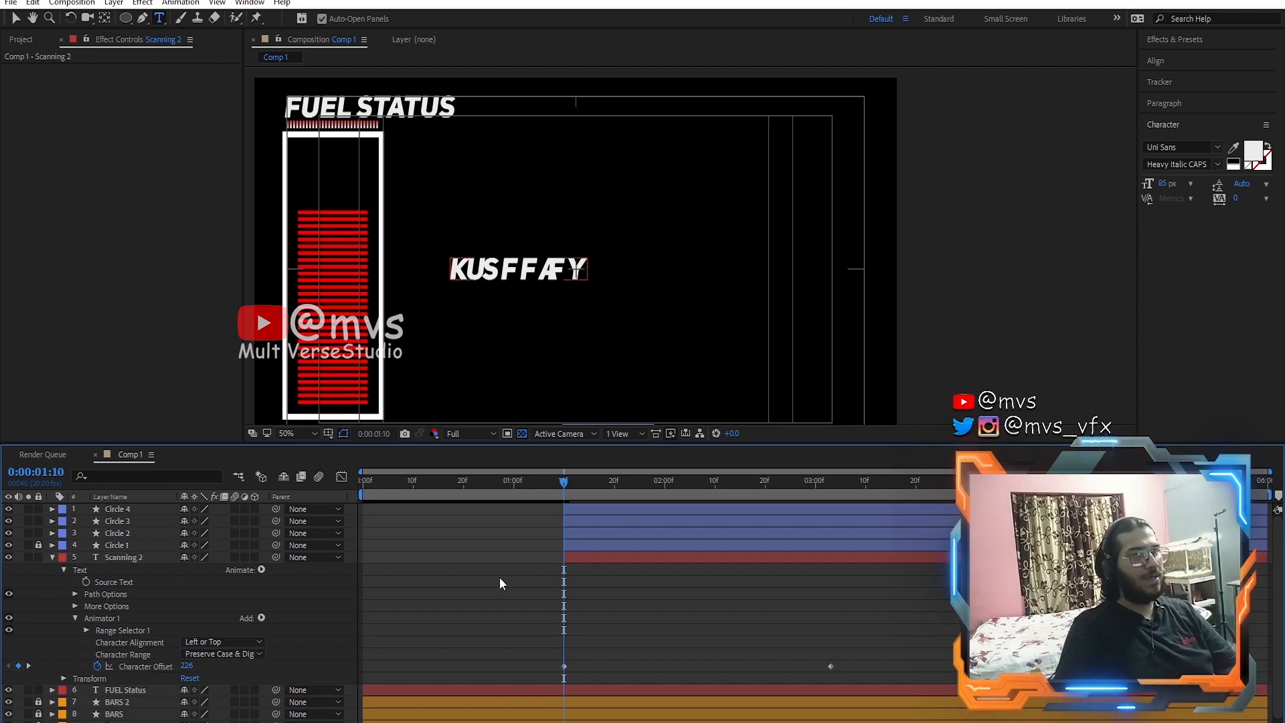
{"action": "key", "text": "space"}
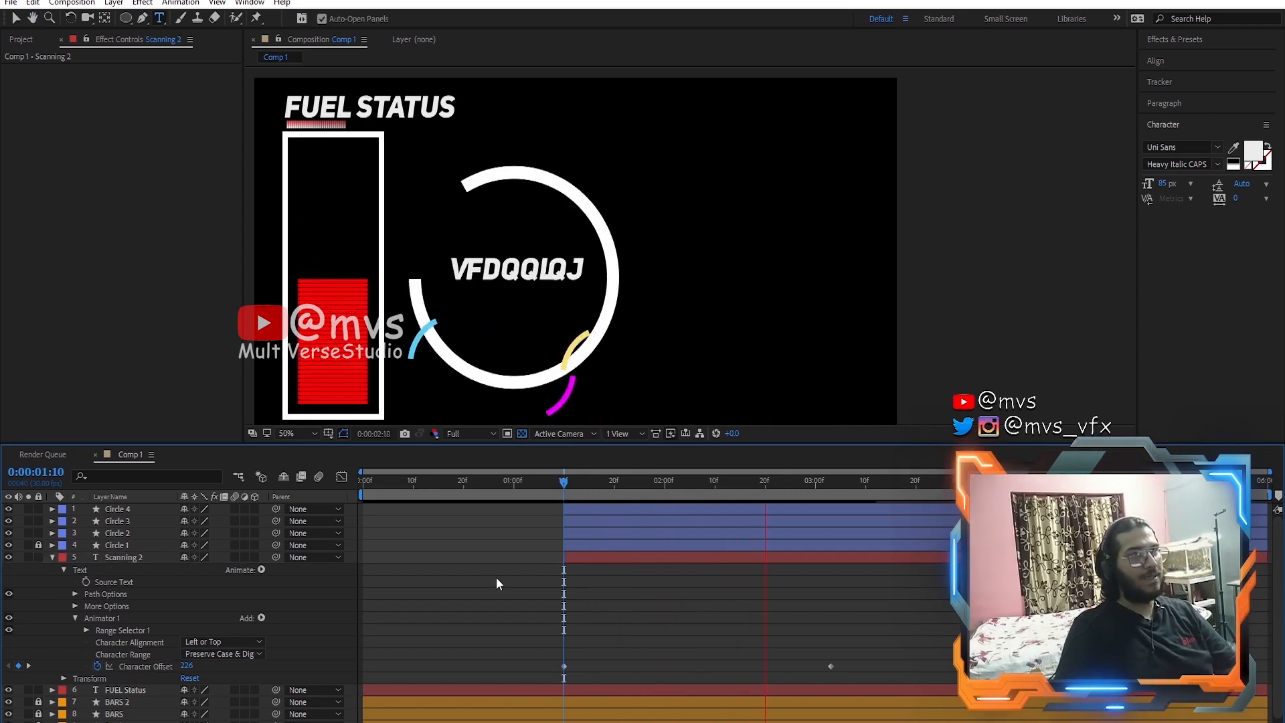
{"action": "key", "text": "space"}
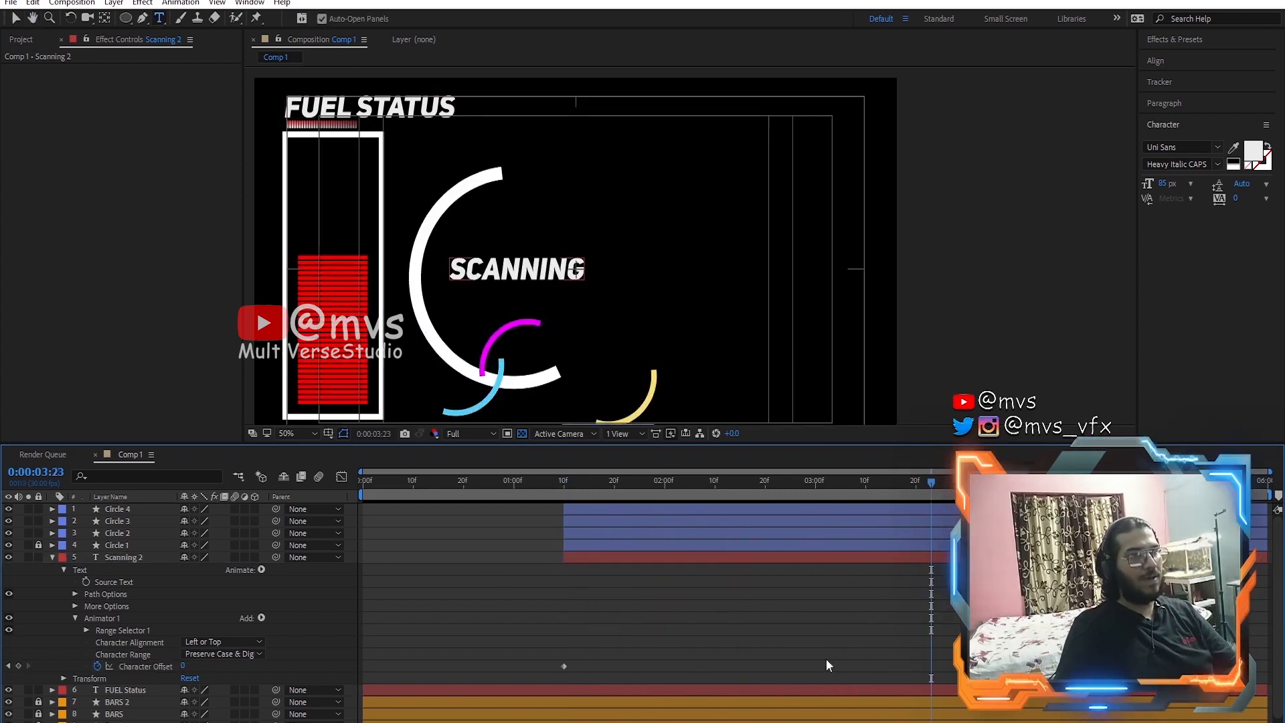
Step: Move Scanning 2's zero-offset keyframe to about 0:00:02:02 and keyframe the Character Offset at 92 at 0:00:03:00
{"action": "left_click_drag", "start_coordinate": [832, 668], "coordinate": [676, 654]}
{"action": "key", "text": "space"}
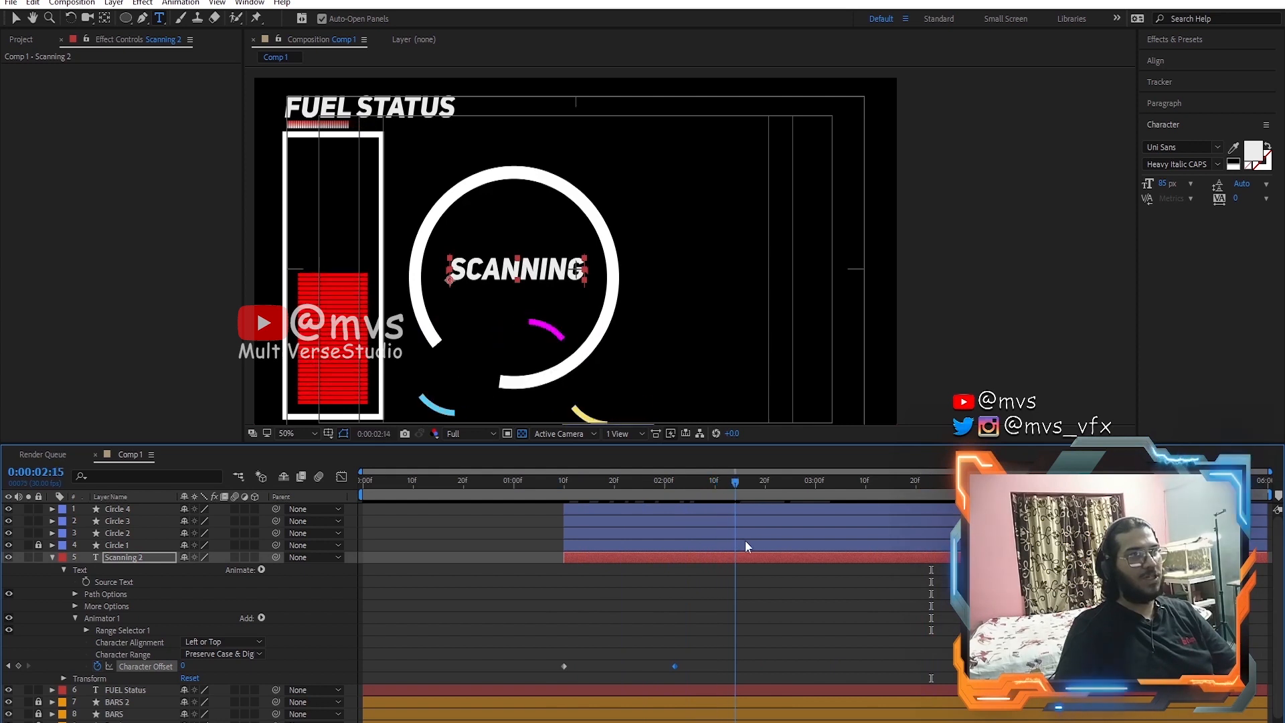
{"action": "mouse_move", "coordinate": [804, 545]}
{"action": "left_mouse_down"}
{"action": "mouse_move", "coordinate": [848, 548]}
{"action": "mouse_move", "coordinate": [814, 552]}
{"action": "left_mouse_up"}
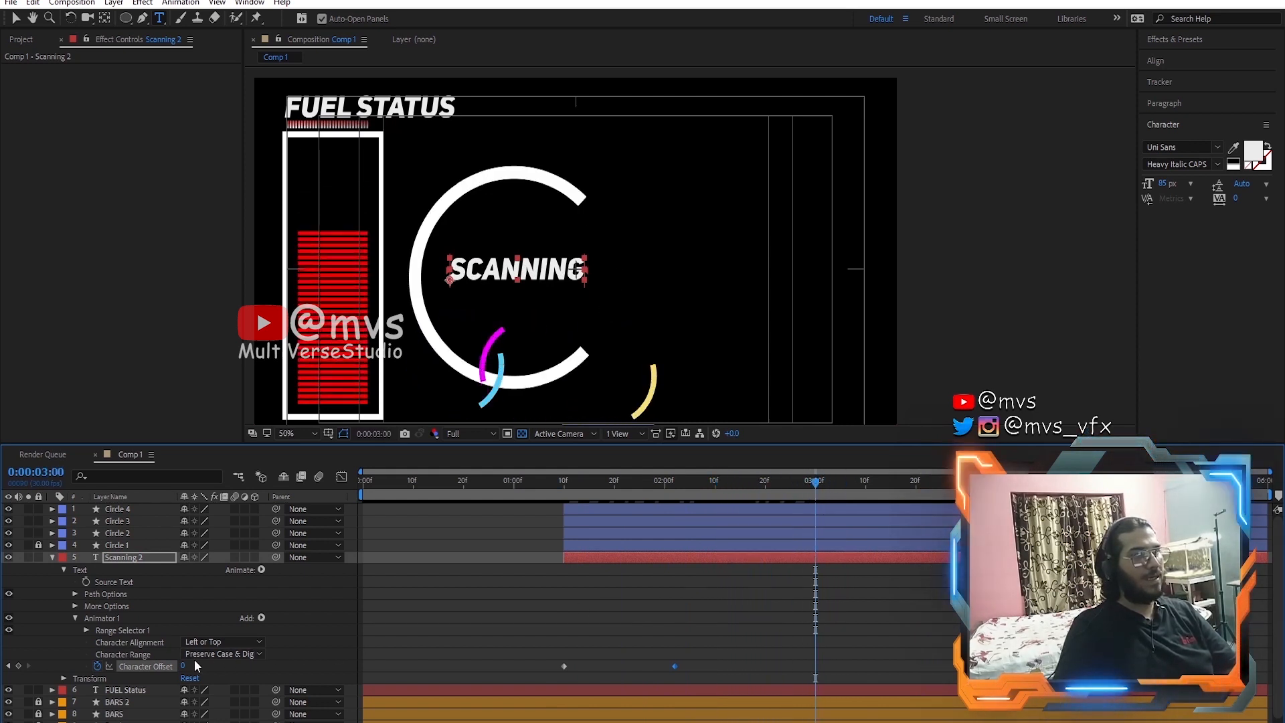
{"action": "left_click_drag", "start_coordinate": [182, 664], "coordinate": [245, 670]}
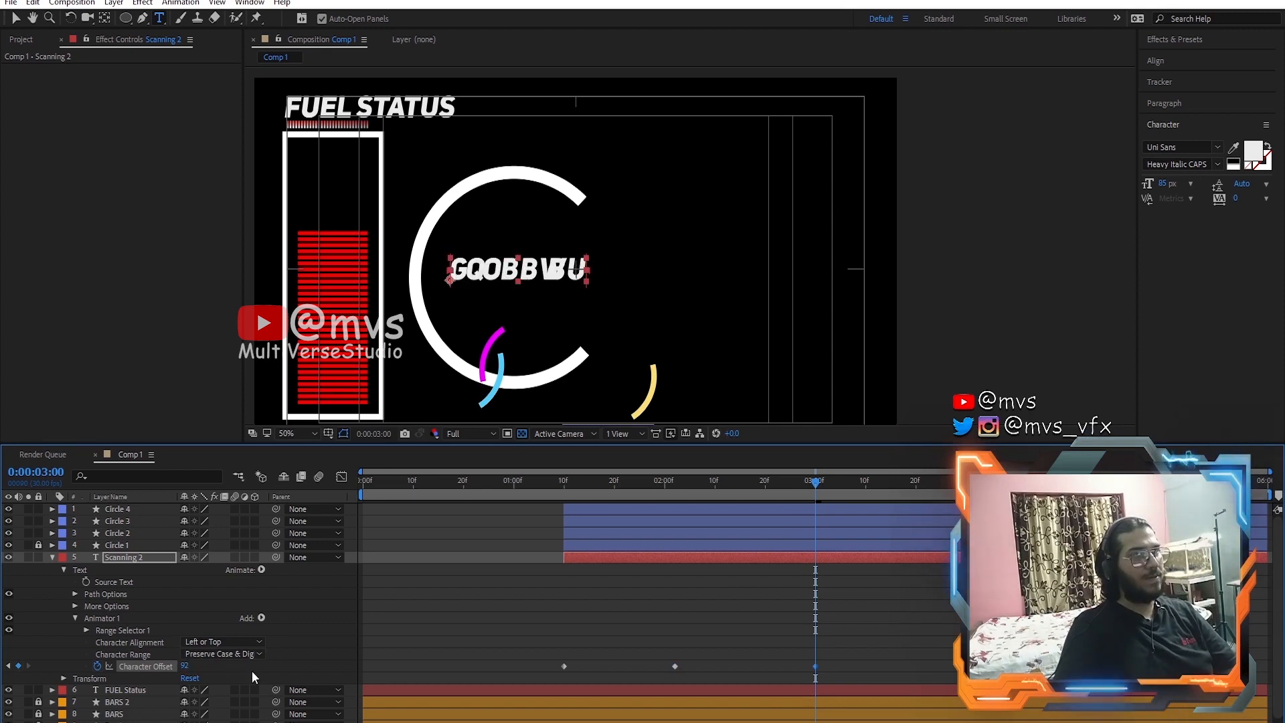
Step: Paste a copy of the zero Character Offset keyframe at about 0:00:03:10, save the project and collapse the Scanning 2 layer
{"action": "left_click_drag", "start_coordinate": [628, 639], "coordinate": [707, 701]}
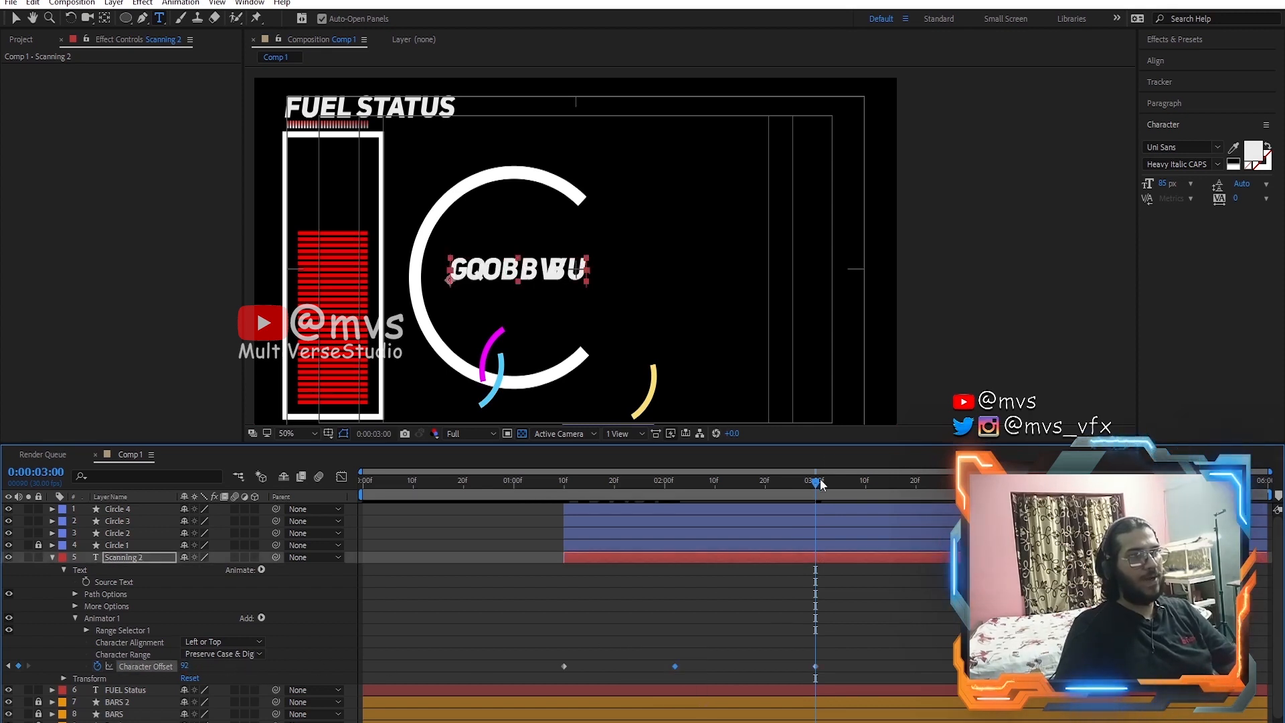
{"action": "left_click_drag", "start_coordinate": [823, 484], "coordinate": [965, 496]}
{"action": "key", "text": "ctrl+v"}
{"action": "key", "text": "ctrl+s"}
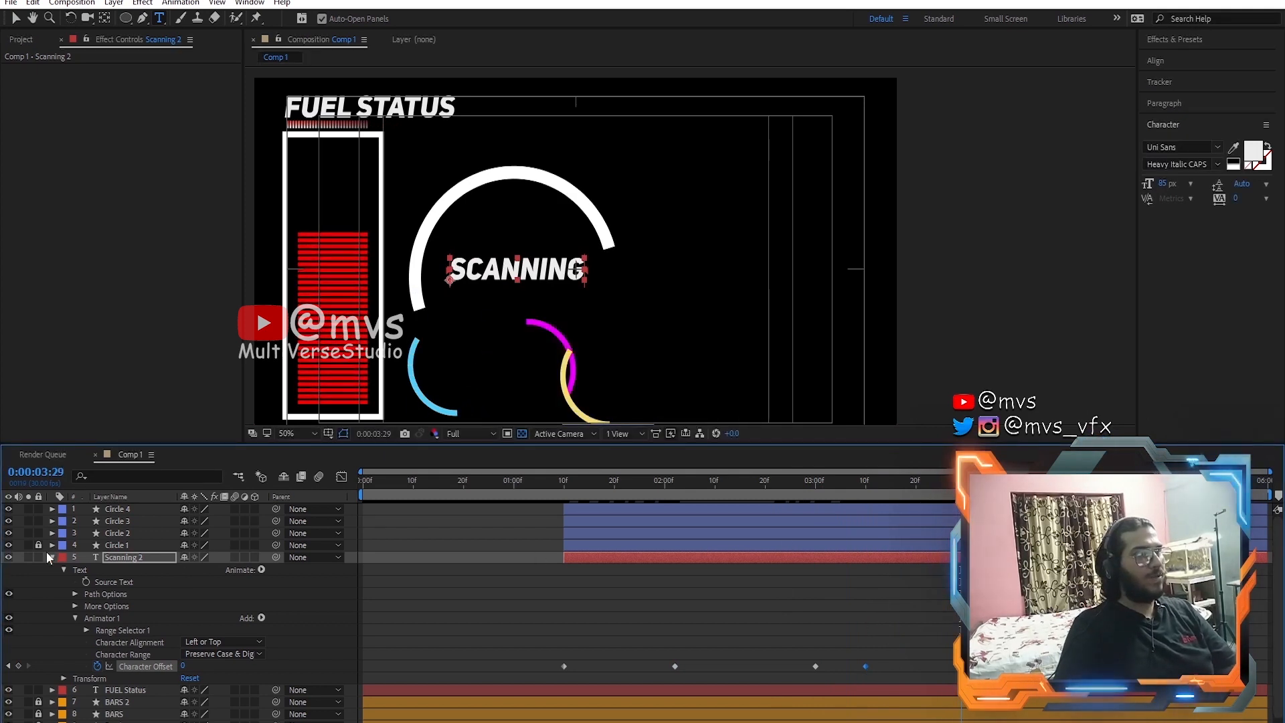
{"action": "left_click", "coordinate": [52, 557]}
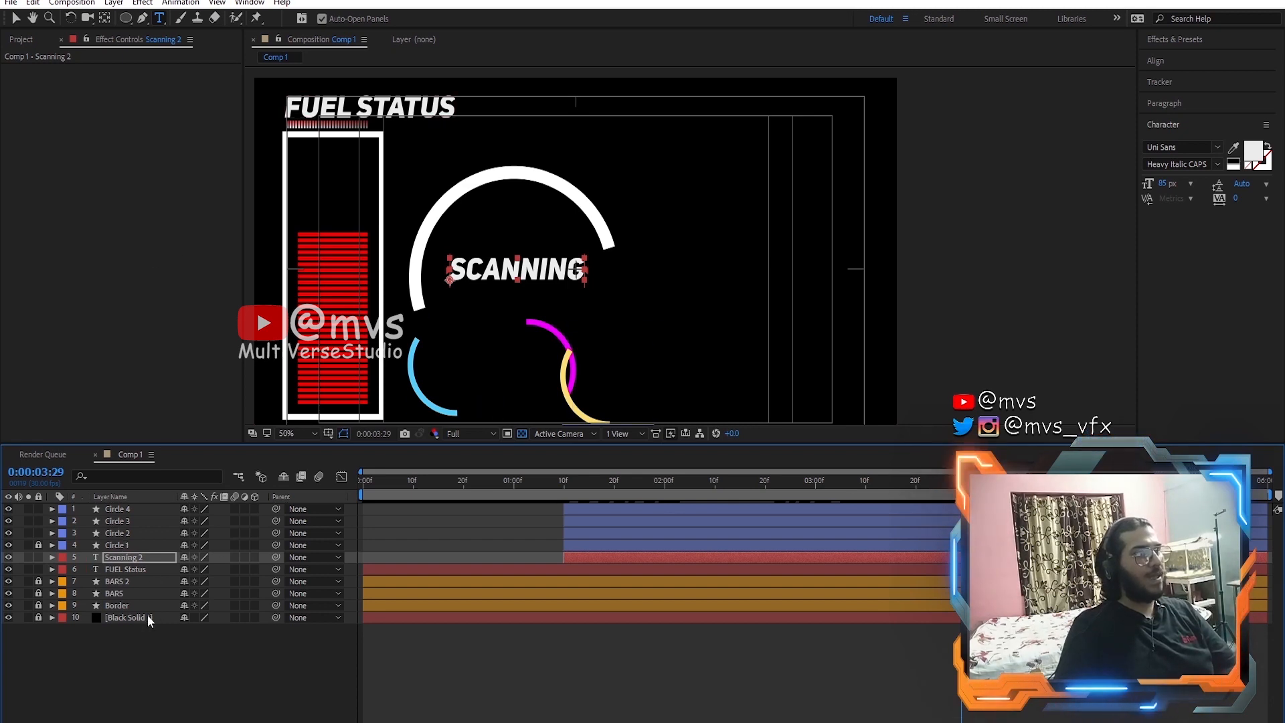
Step: Solo the BARS layer briefly to identify it, and unlock the BARS and BARS 2 layers
{"action": "left_click", "coordinate": [31, 594]}
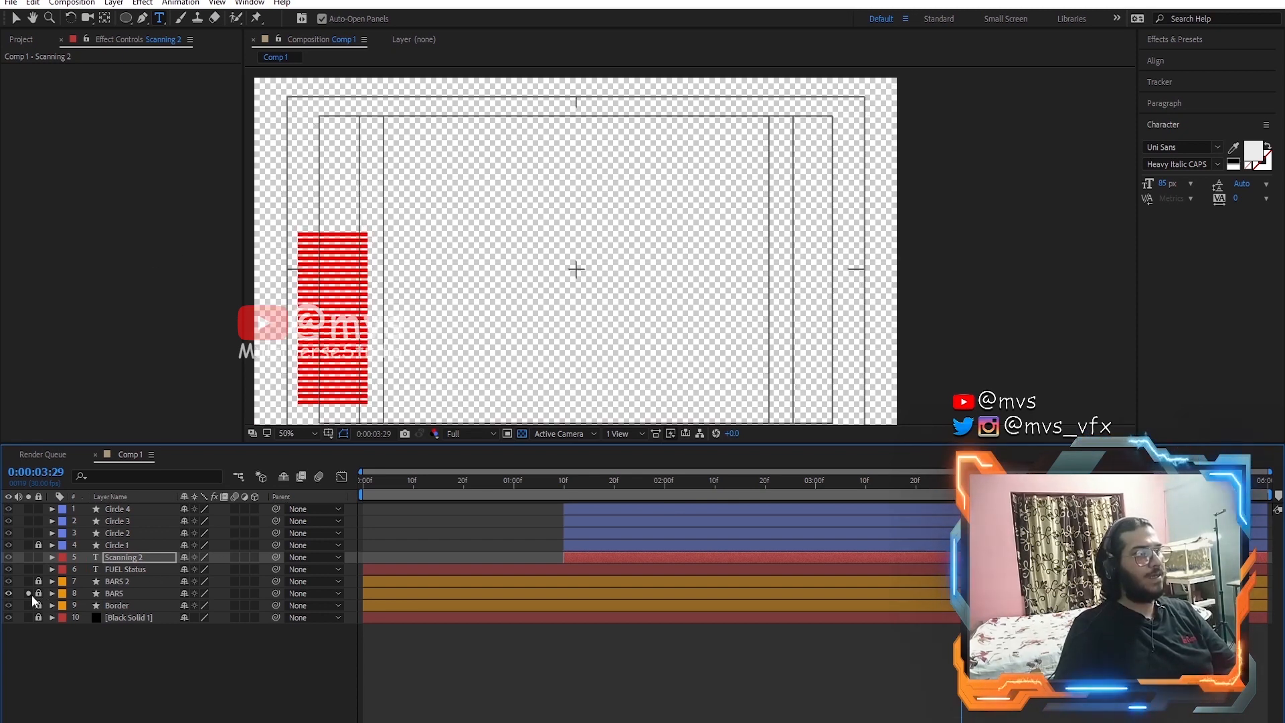
{"action": "left_click", "coordinate": [30, 594]}
{"action": "left_click", "coordinate": [39, 594]}
{"action": "left_click", "coordinate": [39, 581]}
Step: Duplicate BARS 2, place the copy above the FUEL Status layer and shift it to start at 0:00:01:20
{"action": "left_click", "coordinate": [120, 581]}
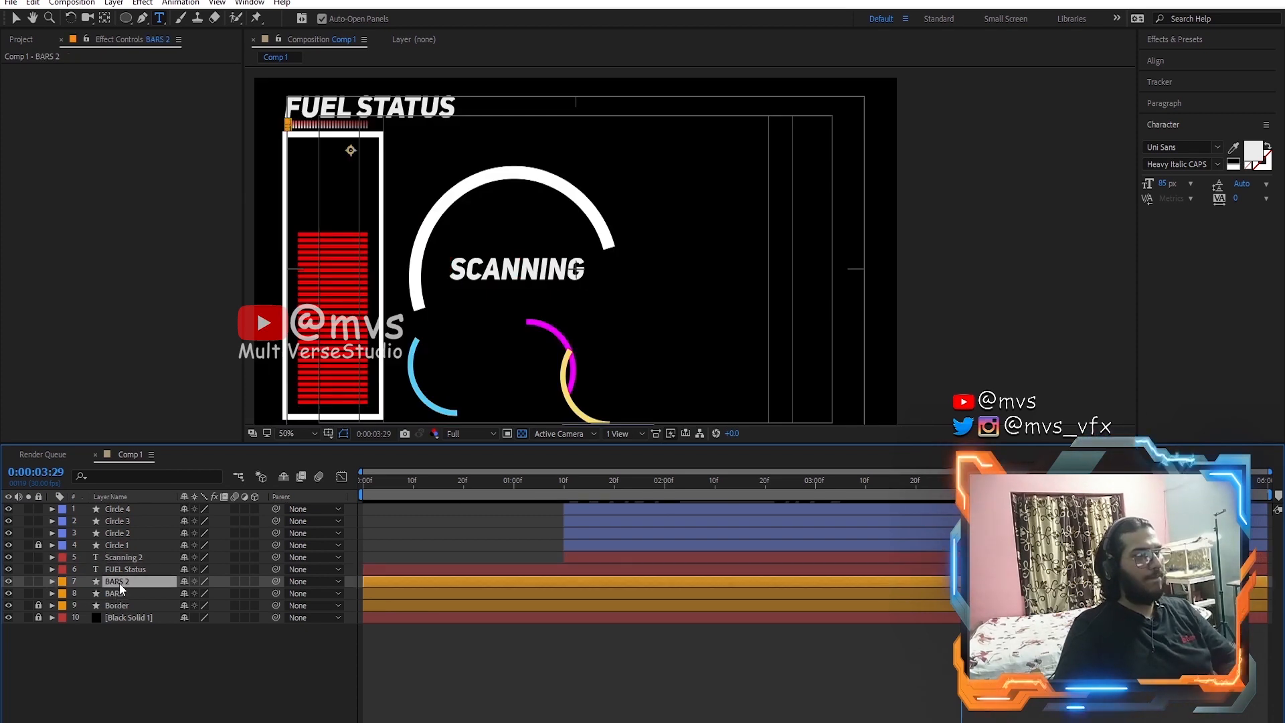
{"action": "key", "text": "ctrl+d"}
{"action": "left_click_drag", "start_coordinate": [119, 584], "coordinate": [124, 565]}
{"action": "left_click_drag", "start_coordinate": [539, 570], "coordinate": [784, 579]}
{"action": "left_click_drag", "start_coordinate": [675, 481], "coordinate": [606, 483]}
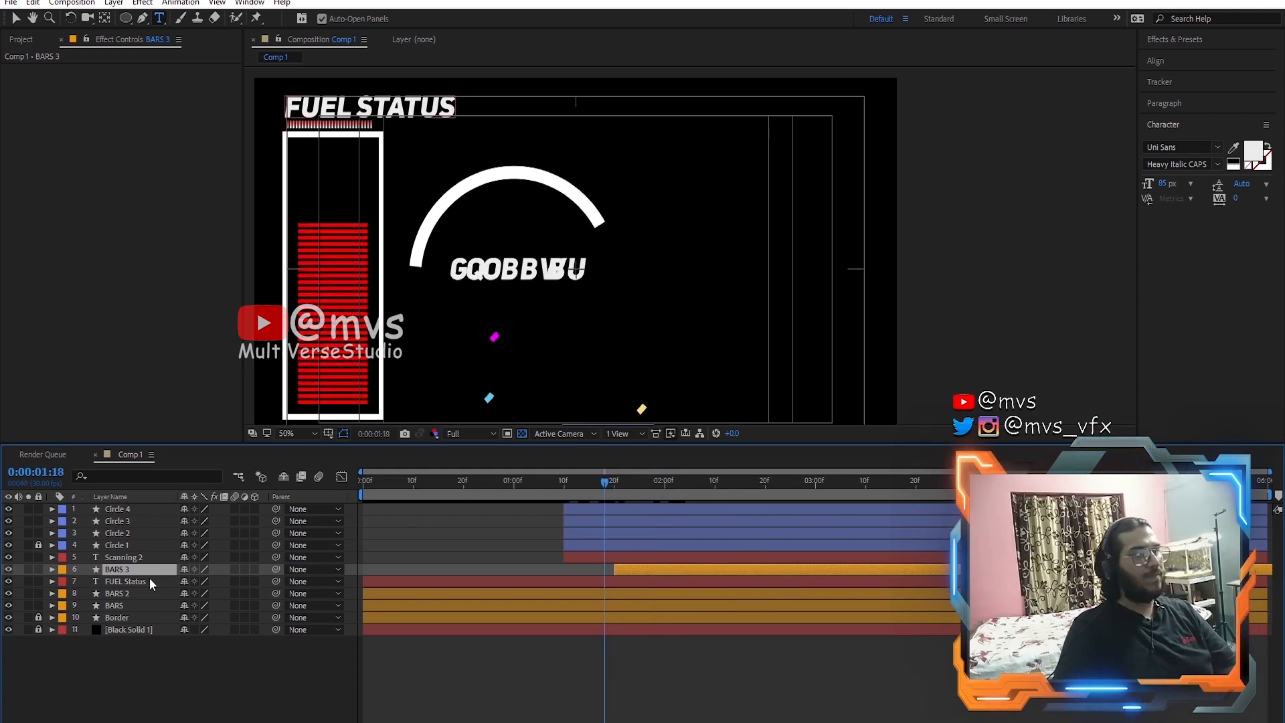
Step: Set BARS 3's Position to 768, 684 so the small bars sit just below the Scanning text
{"action": "key", "text": "p"}
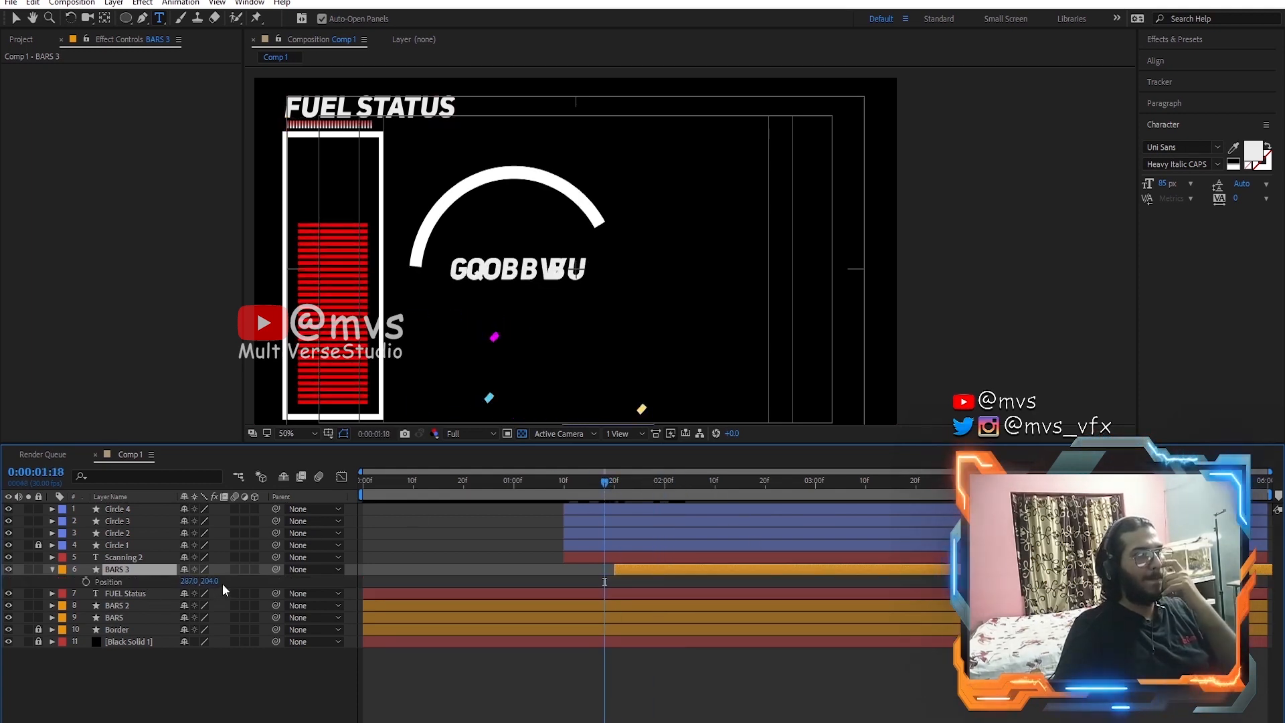
{"action": "left_click_drag", "start_coordinate": [210, 581], "coordinate": [312, 603]}
{"action": "left_click_drag", "start_coordinate": [409, 606], "coordinate": [440, 606]}
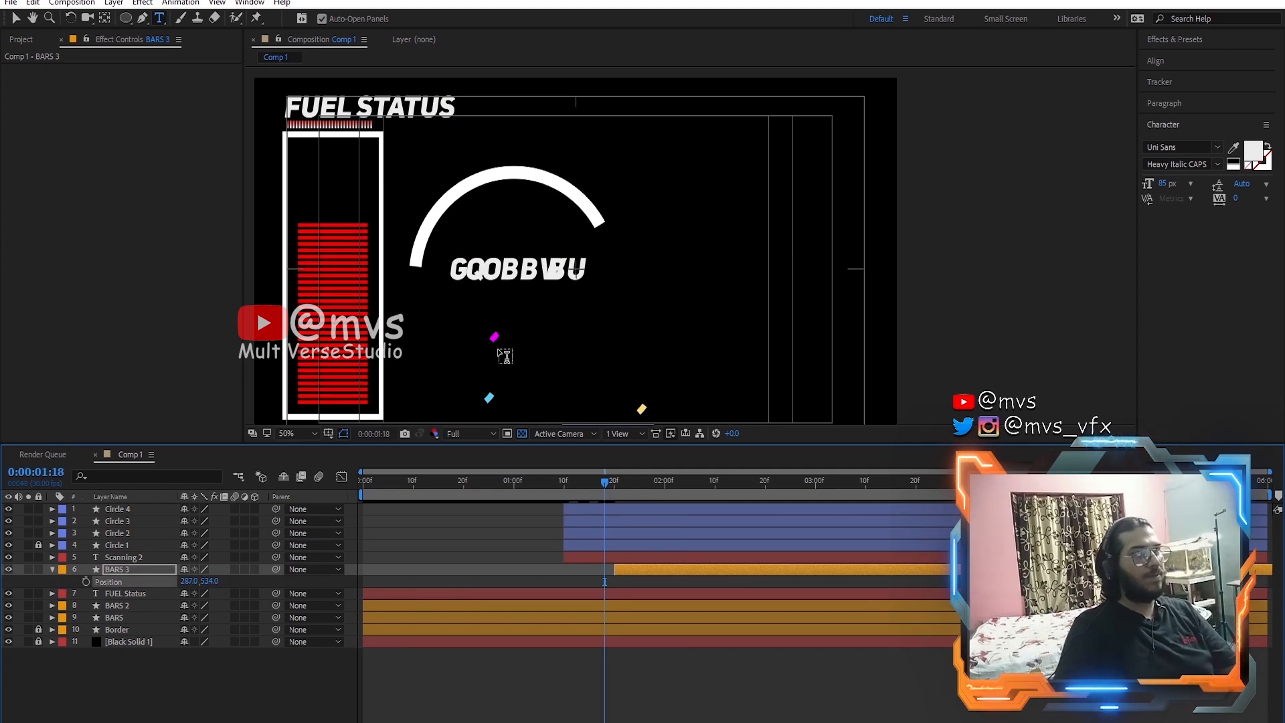
{"action": "scroll", "coordinate": [505, 347], "scroll_direction": "down", "scroll_amount": 3}
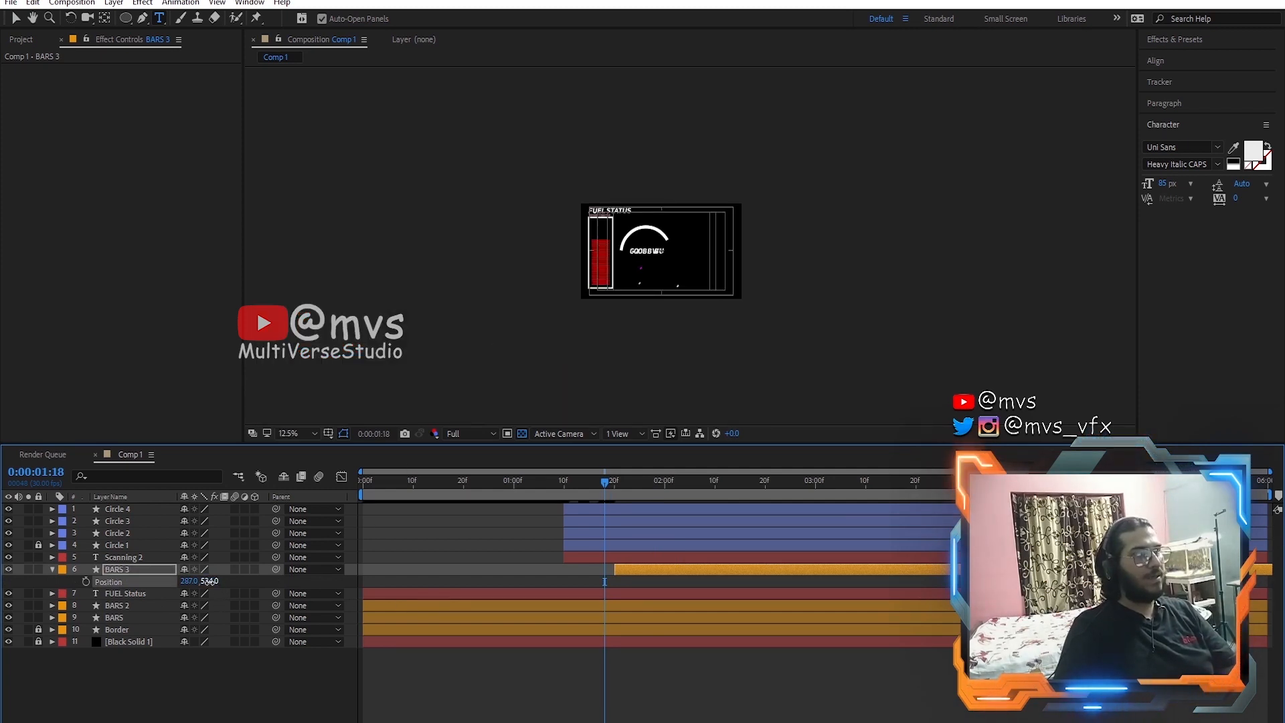
{"action": "left_click_drag", "start_coordinate": [267, 588], "coordinate": [281, 588]}
{"action": "left_click_drag", "start_coordinate": [605, 480], "coordinate": [635, 491]}
{"action": "left_click_drag", "start_coordinate": [214, 578], "coordinate": [376, 615]}
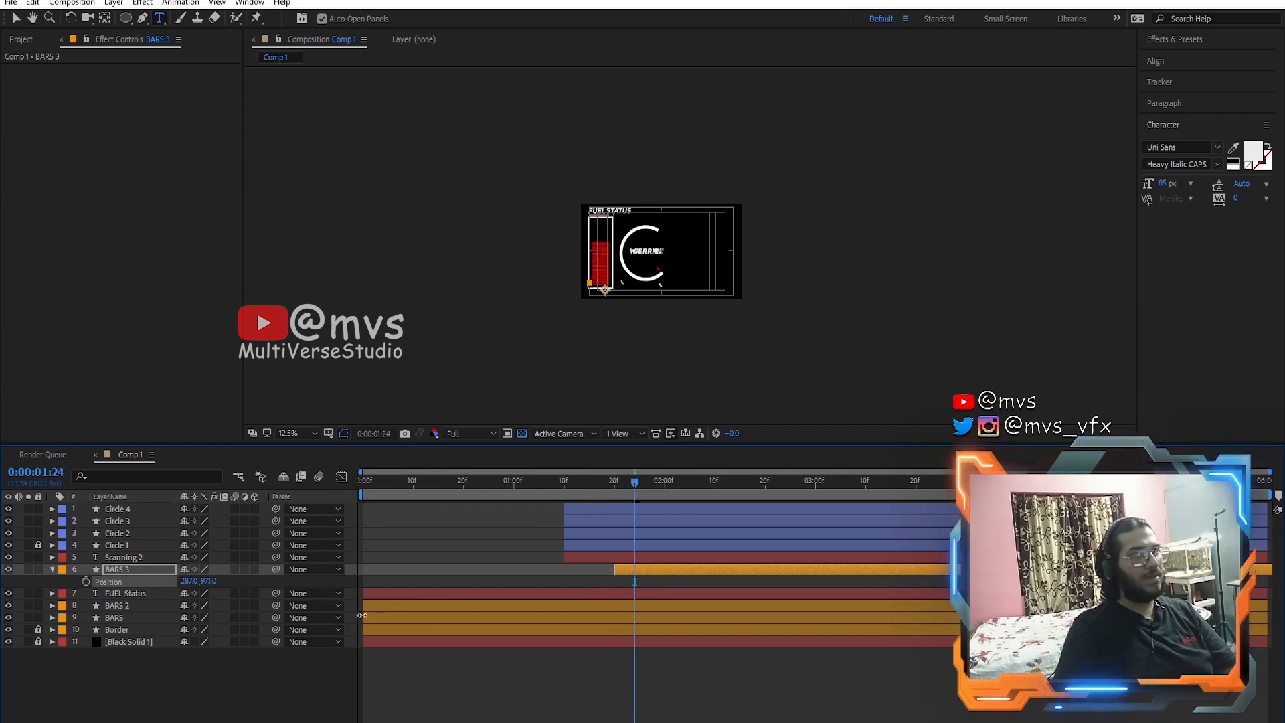
{"action": "left_click_drag", "start_coordinate": [162, 685], "coordinate": [172, 593]}
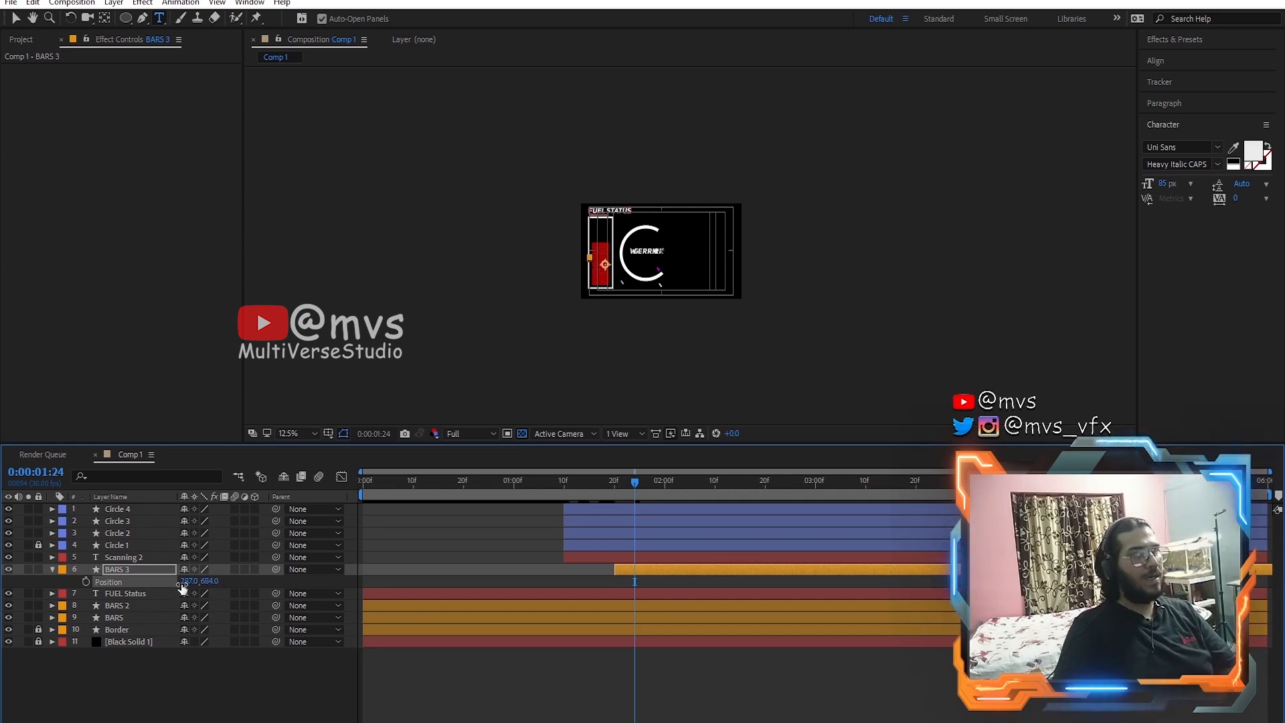
{"action": "left_click_drag", "start_coordinate": [189, 579], "coordinate": [532, 602]}
{"action": "scroll", "coordinate": [633, 295], "scroll_direction": "up", "scroll_amount": 3}
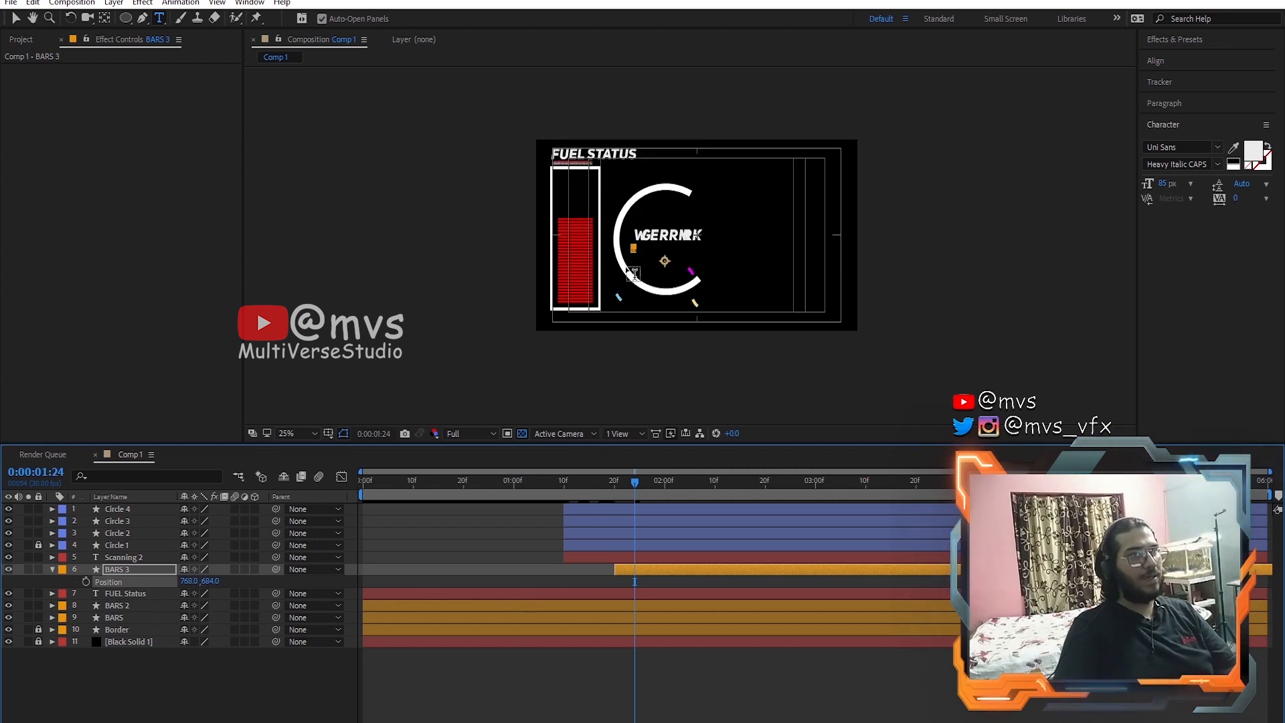
Step: Reveal BARS 3's repeater keyframes and slide the layer earlier to start at about 0:00:01:04
{"action": "left_click_drag", "start_coordinate": [639, 481], "coordinate": [740, 497]}
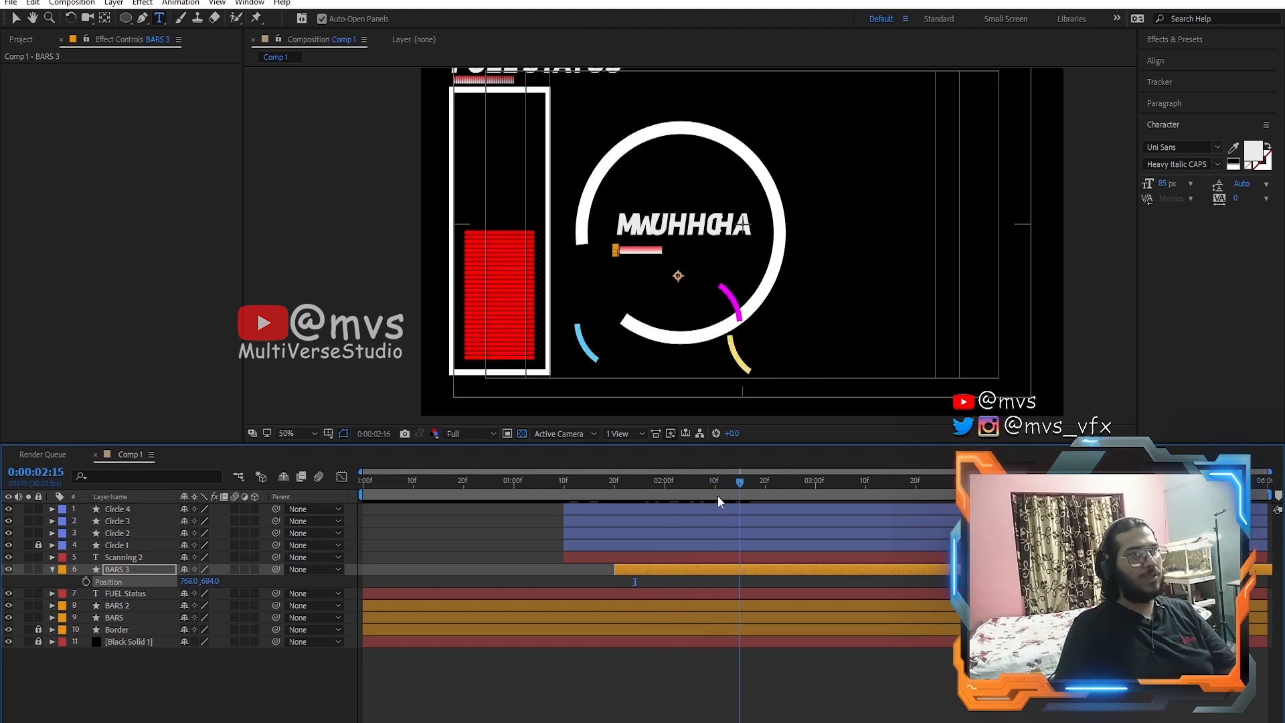
{"action": "left_click", "coordinate": [641, 494]}
{"action": "key", "text": "u"}
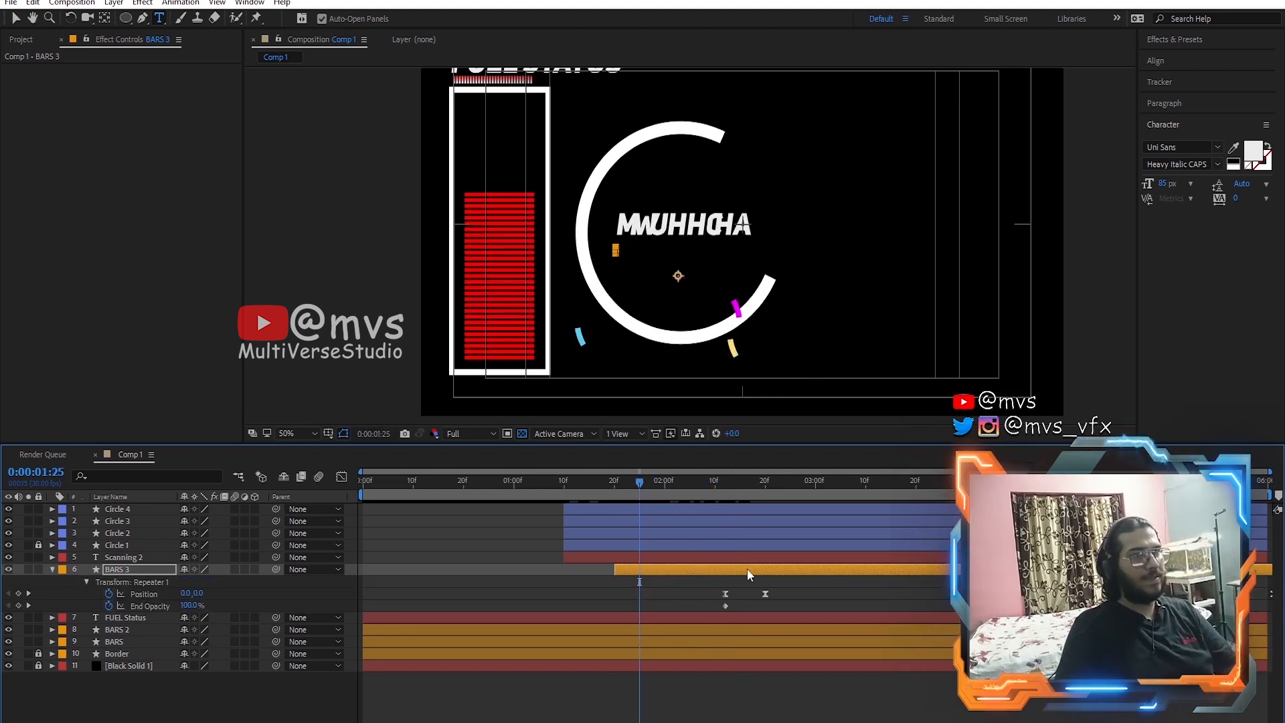
{"action": "left_click_drag", "start_coordinate": [750, 569], "coordinate": [669, 570]}
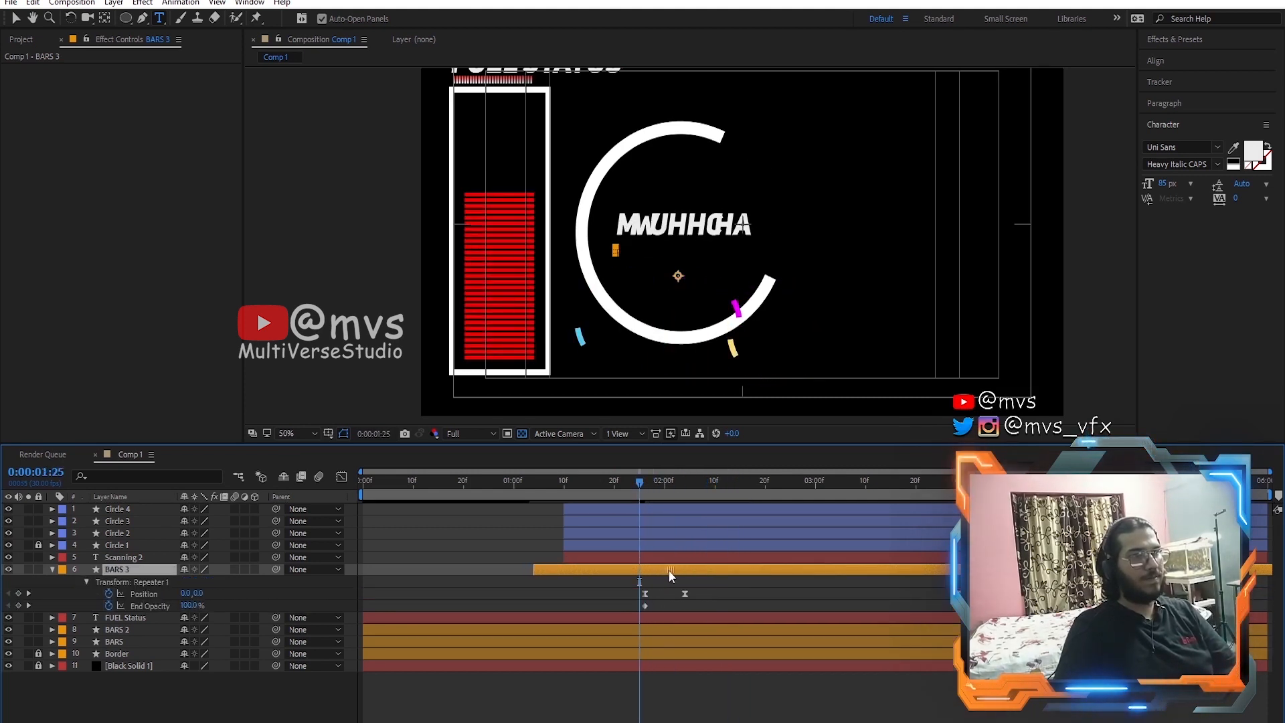
Step: Split BARS 3 at 0:00:01:25, delete the earlier part, shift the remaining BARS 4 to start at 0:00:01:10 and save
{"action": "key", "text": "ctrl+shift+d"}
{"action": "left_click", "coordinate": [601, 577]}
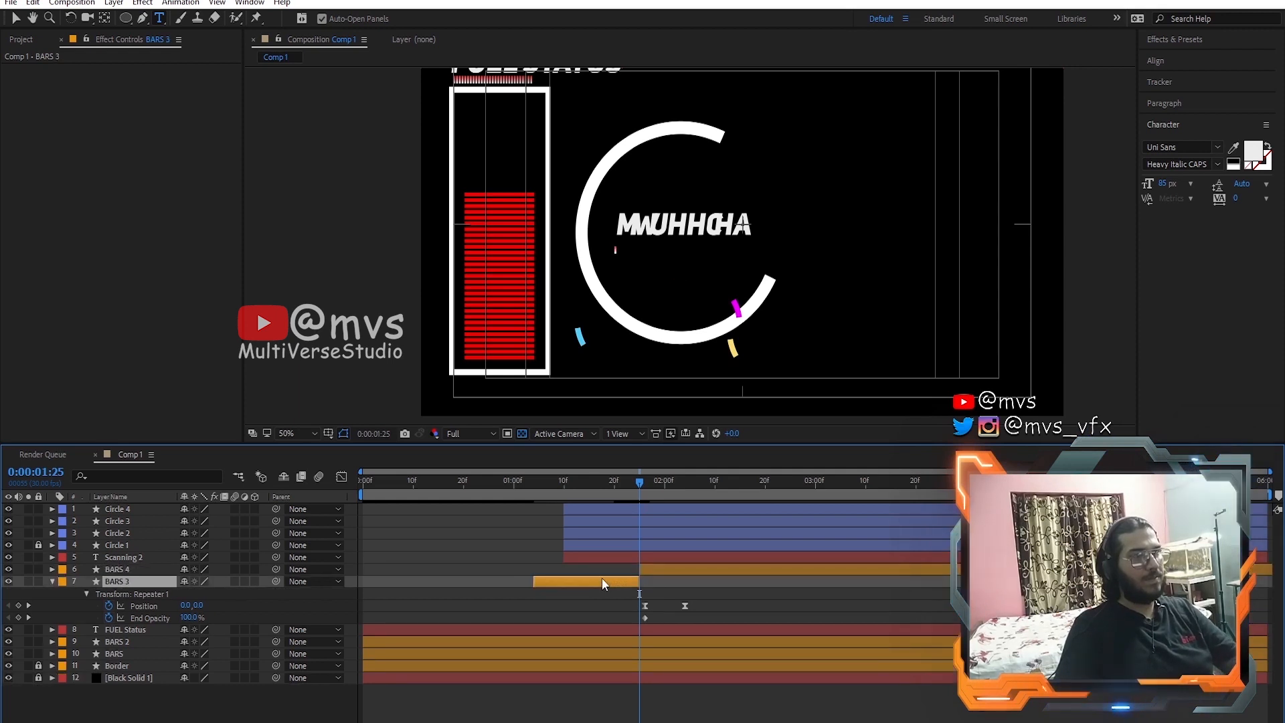
{"action": "key", "text": "Delete"}
{"action": "left_click_drag", "start_coordinate": [715, 570], "coordinate": [641, 570]}
{"action": "mouse_move", "coordinate": [639, 485]}
{"action": "left_mouse_down"}
{"action": "mouse_move", "coordinate": [573, 484]}
{"action": "mouse_move", "coordinate": [625, 485]}
{"action": "left_mouse_up"}
{"action": "key", "text": "ctrl+s"}
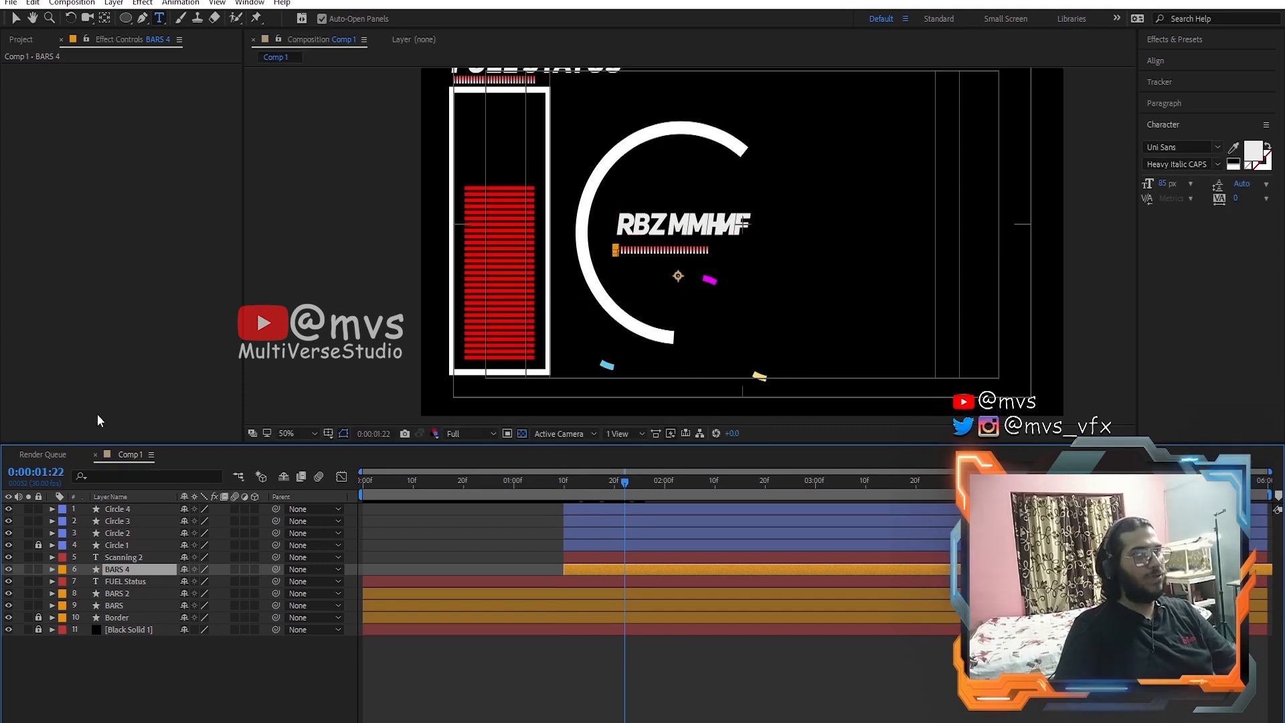
Step: Expand BARS 4's Rectangle 1 contents and hide its Gradient Fill 1
{"action": "left_click", "coordinate": [53, 569]}
{"action": "left_click", "coordinate": [64, 582]}
{"action": "left_click", "coordinate": [75, 594]}
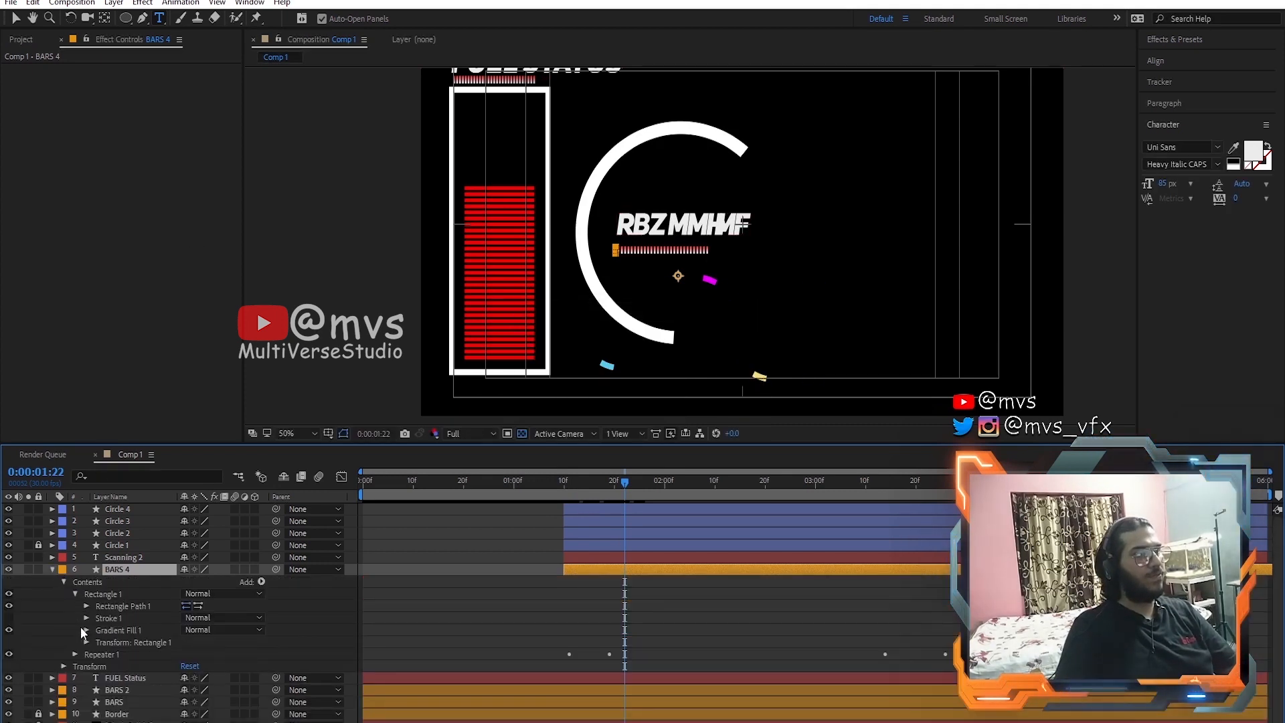
{"action": "left_click", "coordinate": [85, 629]}
{"action": "left_click", "coordinate": [10, 617]}
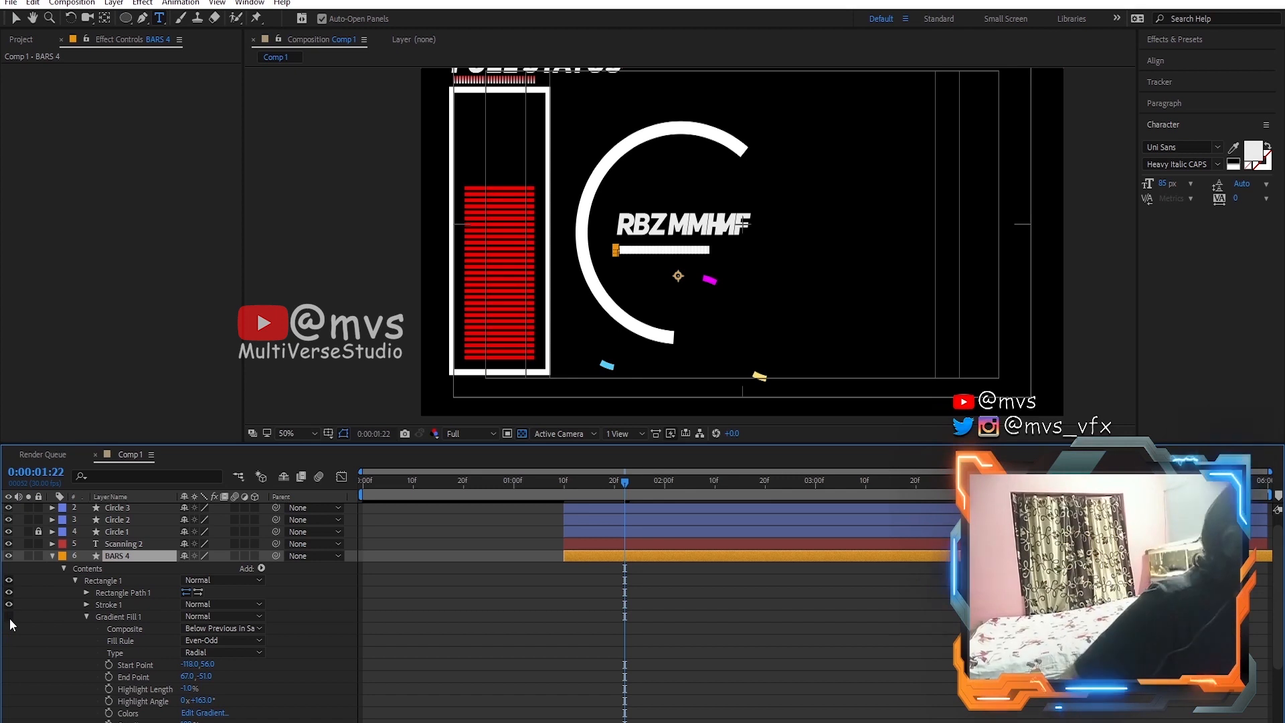
Step: Recolor BARS 4's Stroke 1 to pale beige and set its Stroke Width to 5
{"action": "left_click", "coordinate": [87, 604]}
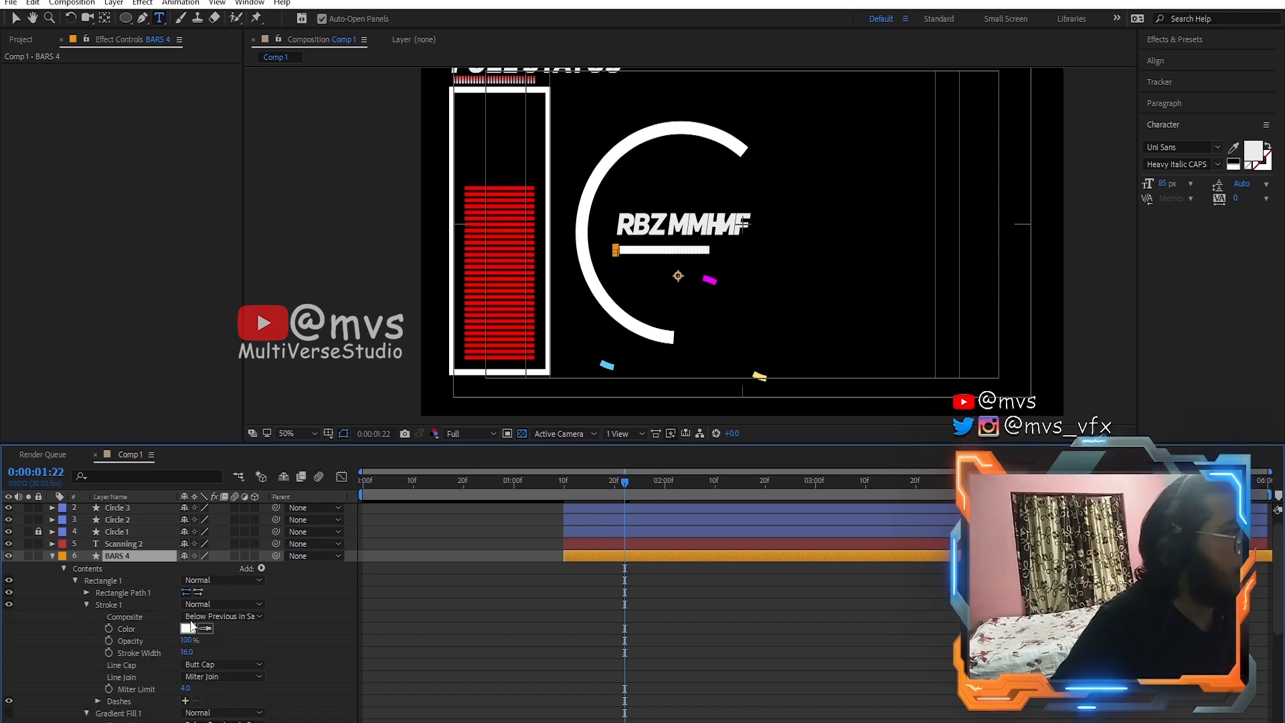
{"action": "left_click", "coordinate": [188, 630]}
{"action": "key", "text": "ctrl+v"}
{"action": "left_click", "coordinate": [601, 512]}
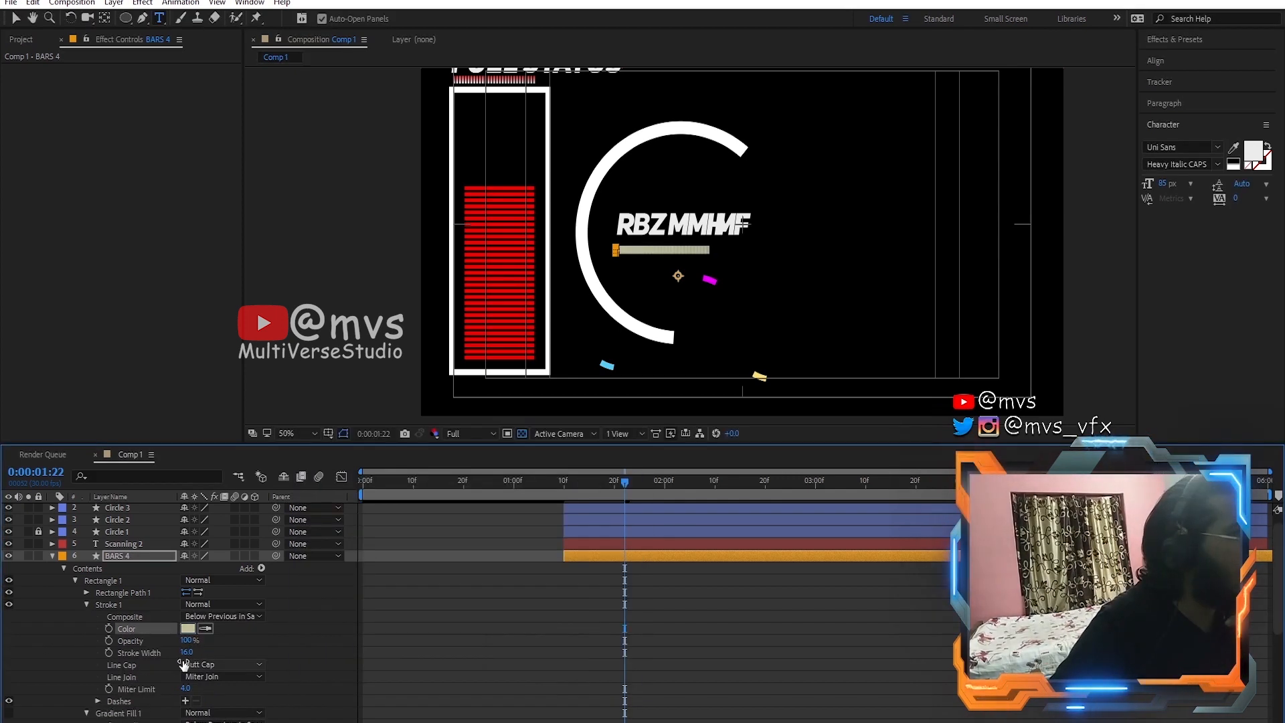
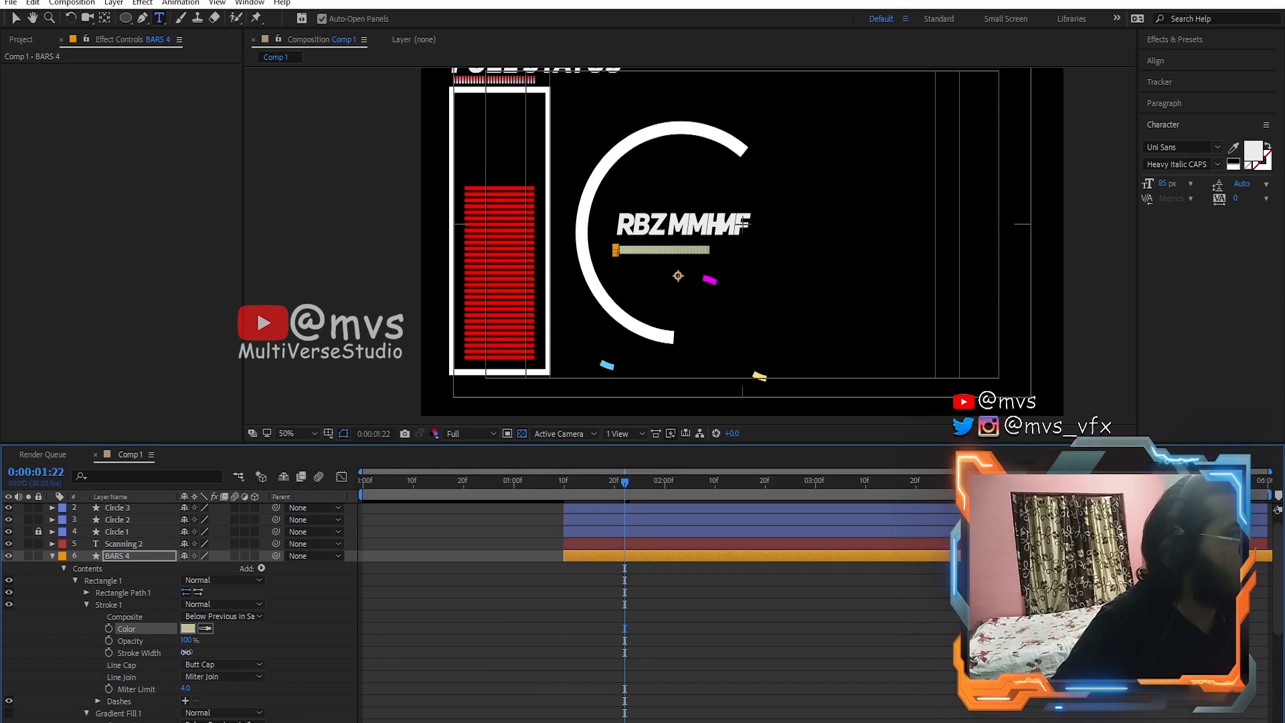
{"action": "left_click_drag", "start_coordinate": [186, 652], "coordinate": [193, 652]}
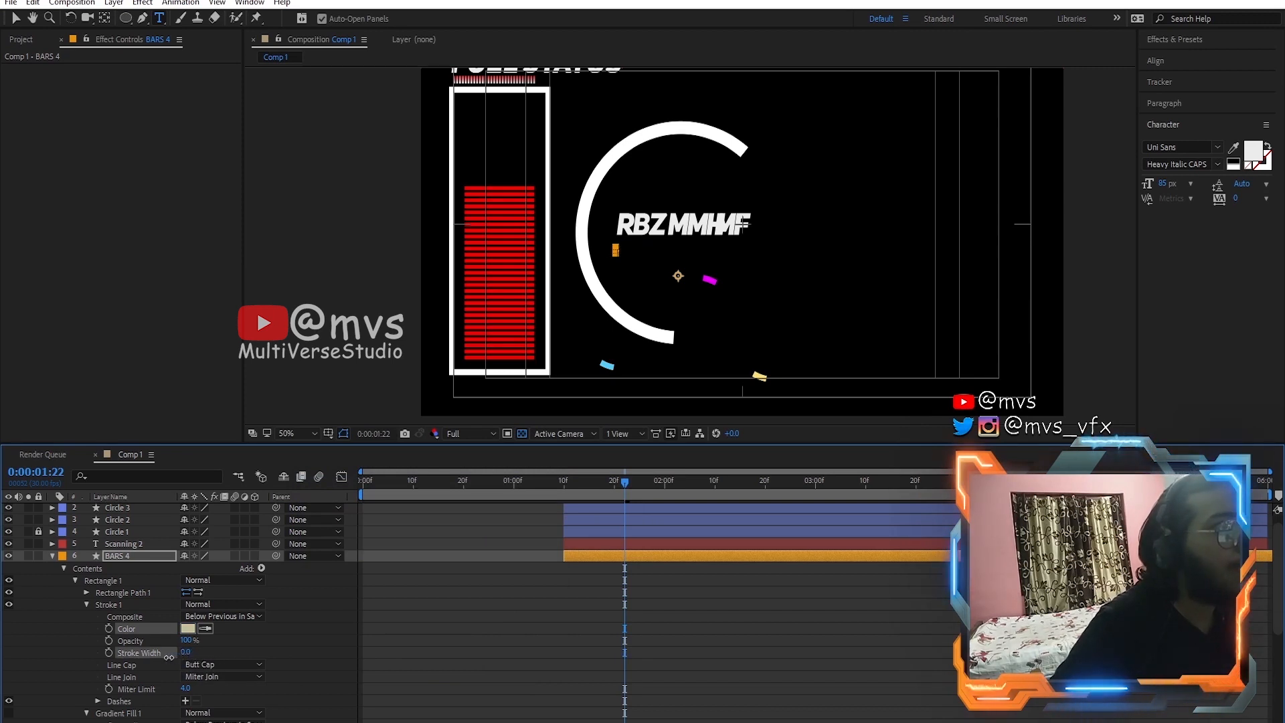
{"action": "left_click_drag", "start_coordinate": [172, 657], "coordinate": [173, 657]}
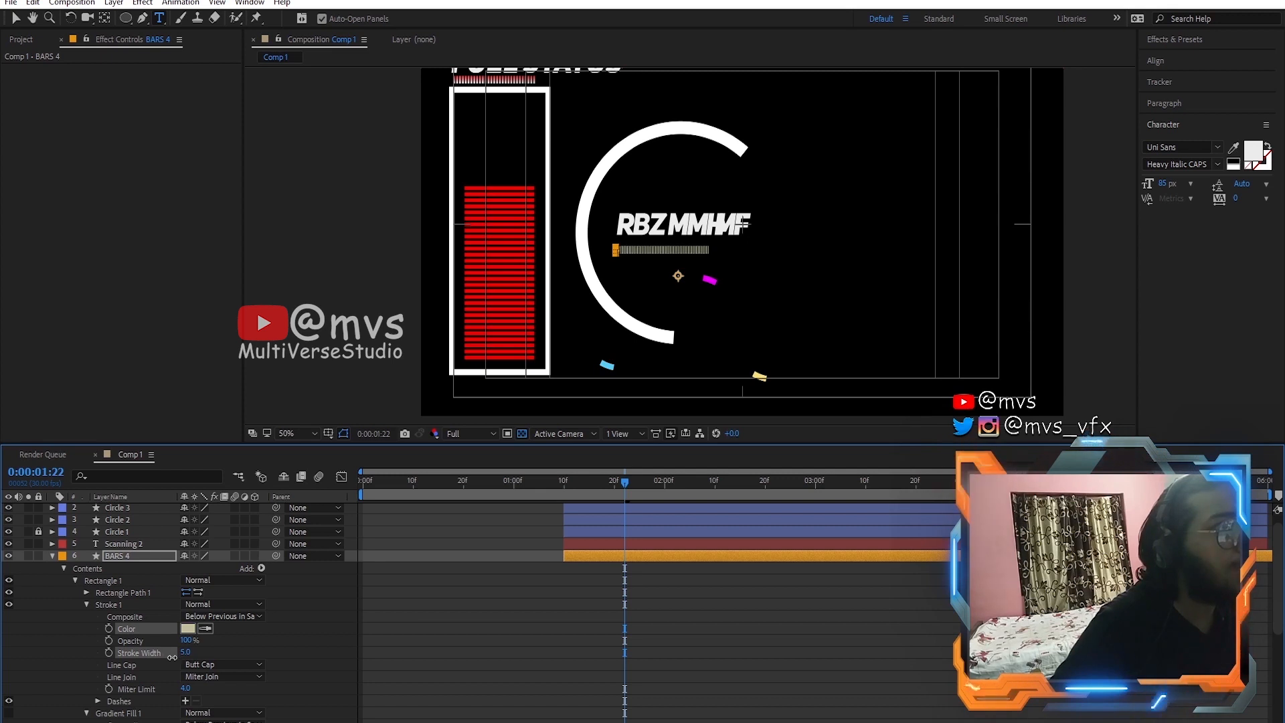
Step: Set BARS 4's stroke Line Cap to Projecting Cap and its Line Join to Bevel Join
{"action": "left_click", "coordinate": [217, 677]}
{"action": "left_click", "coordinate": [211, 666]}
{"action": "left_click", "coordinate": [211, 665]}
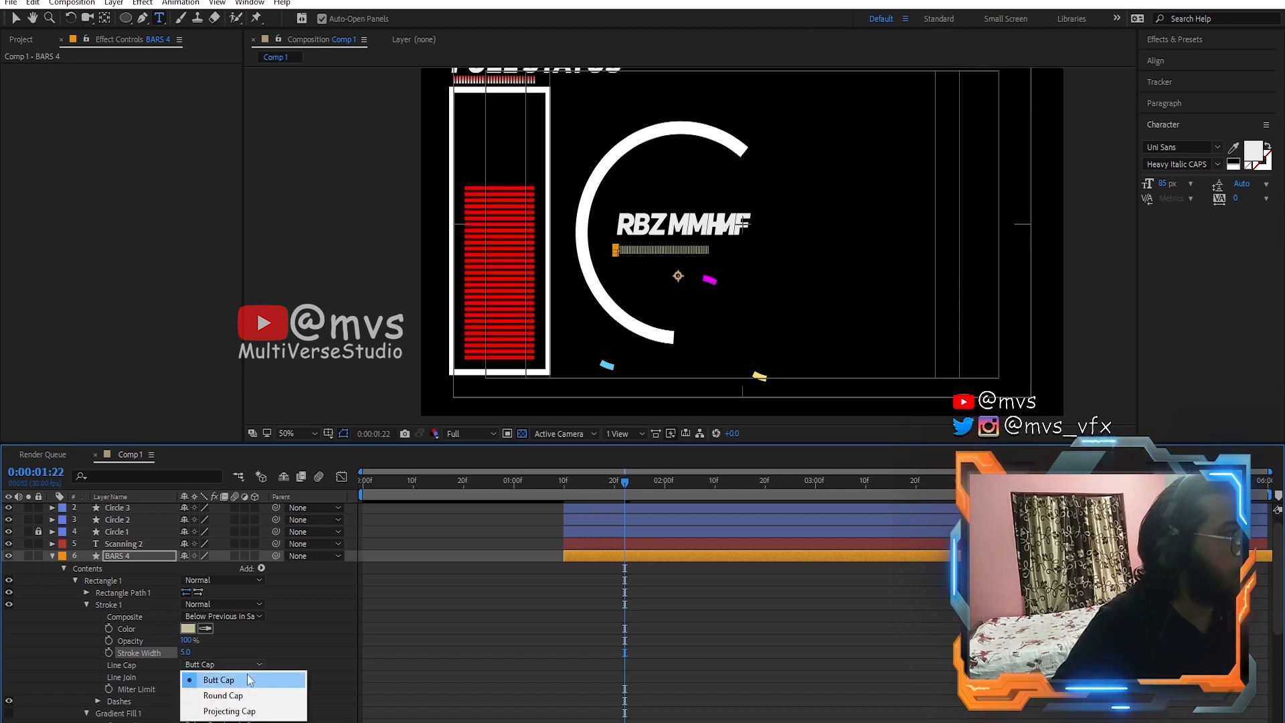
{"action": "left_click", "coordinate": [257, 711]}
{"action": "left_click", "coordinate": [213, 678]}
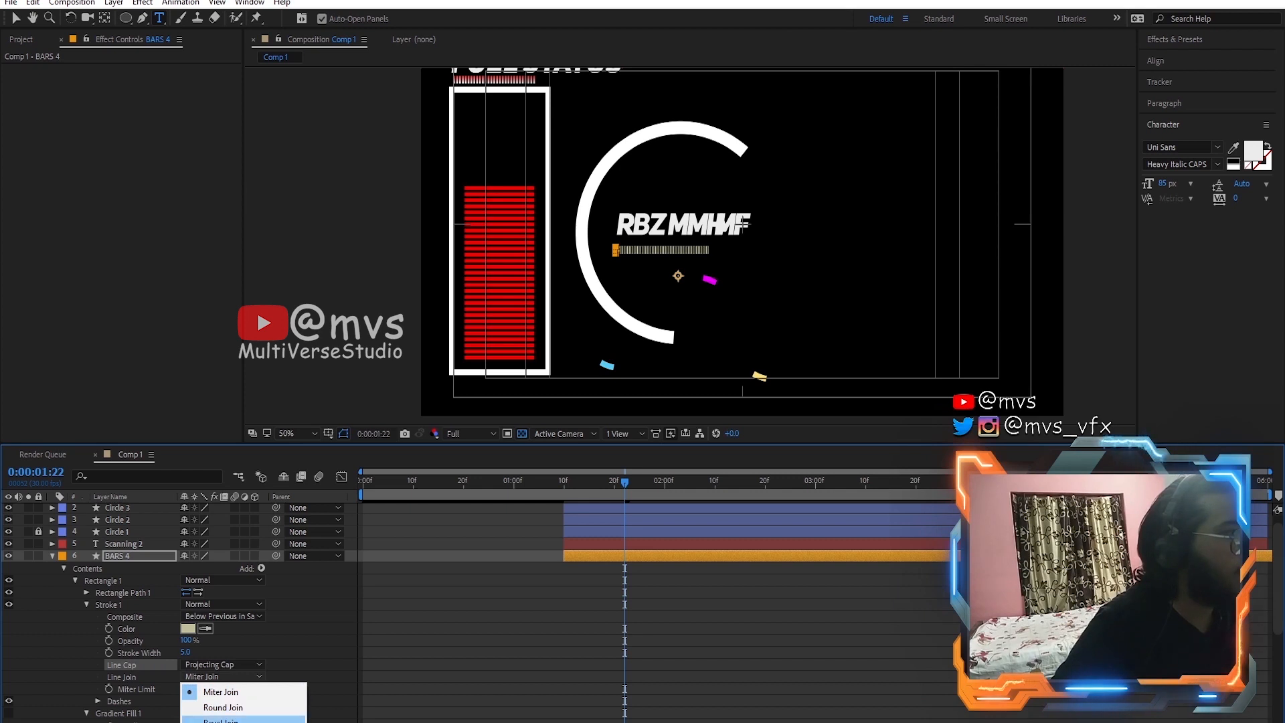
{"action": "left_click", "coordinate": [221, 720]}
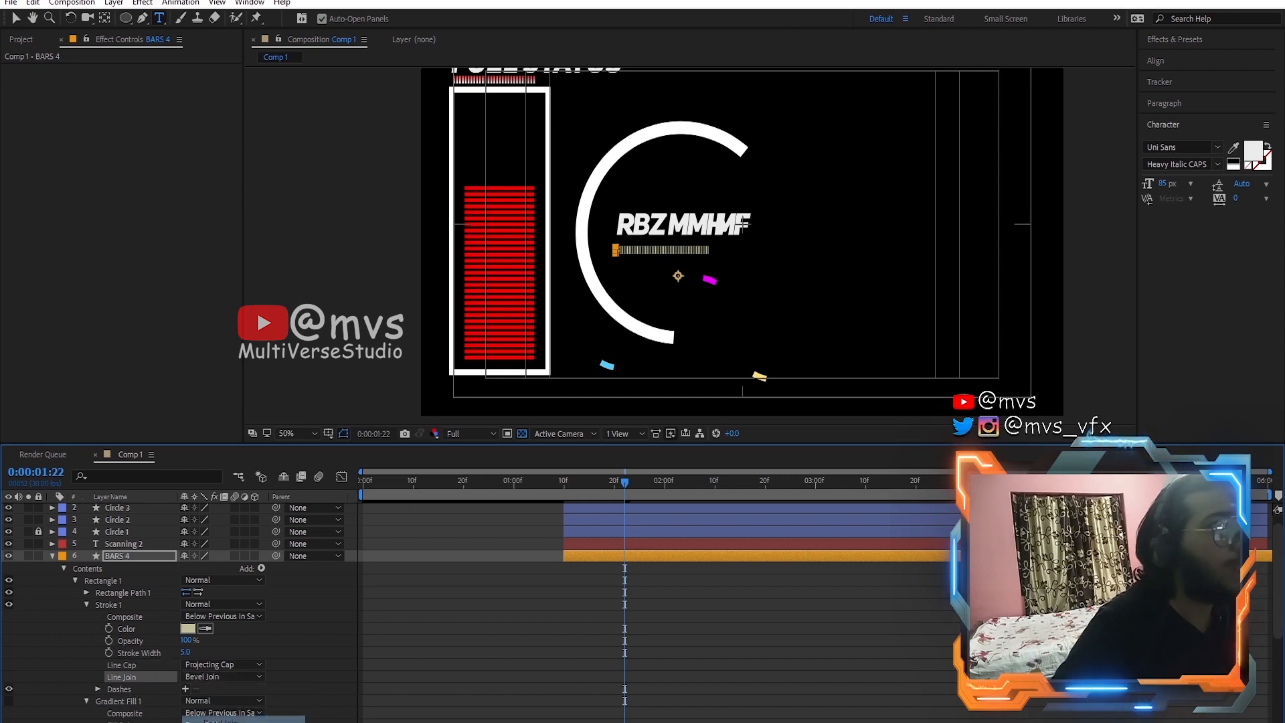
Step: Add dashes to BARS 4's stroke with Dash 33 and Offset 21, and preview the animation
{"action": "left_click", "coordinate": [186, 689]}
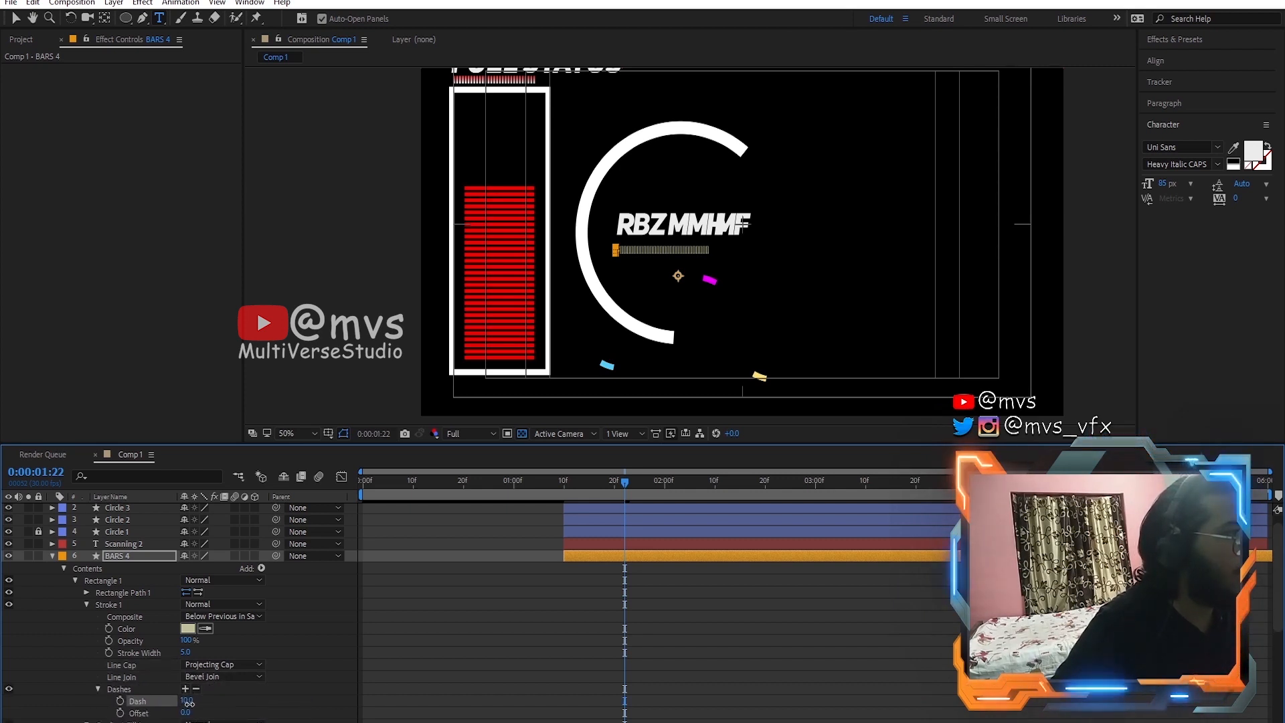
{"action": "left_click_drag", "start_coordinate": [204, 704], "coordinate": [199, 713]}
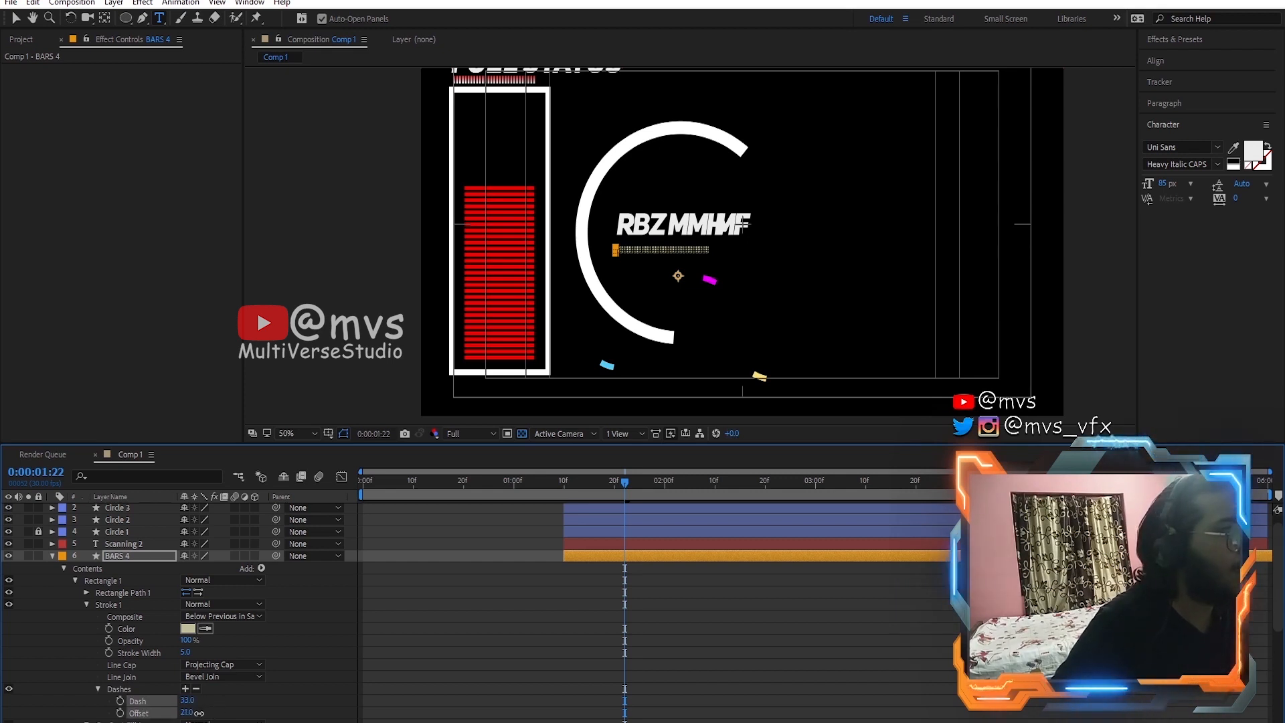
{"action": "left_click", "coordinate": [584, 487]}
{"action": "left_click_drag", "start_coordinate": [573, 484], "coordinate": [1012, 516]}
{"action": "scroll", "coordinate": [615, 327], "scroll_direction": "up", "scroll_amount": 2}
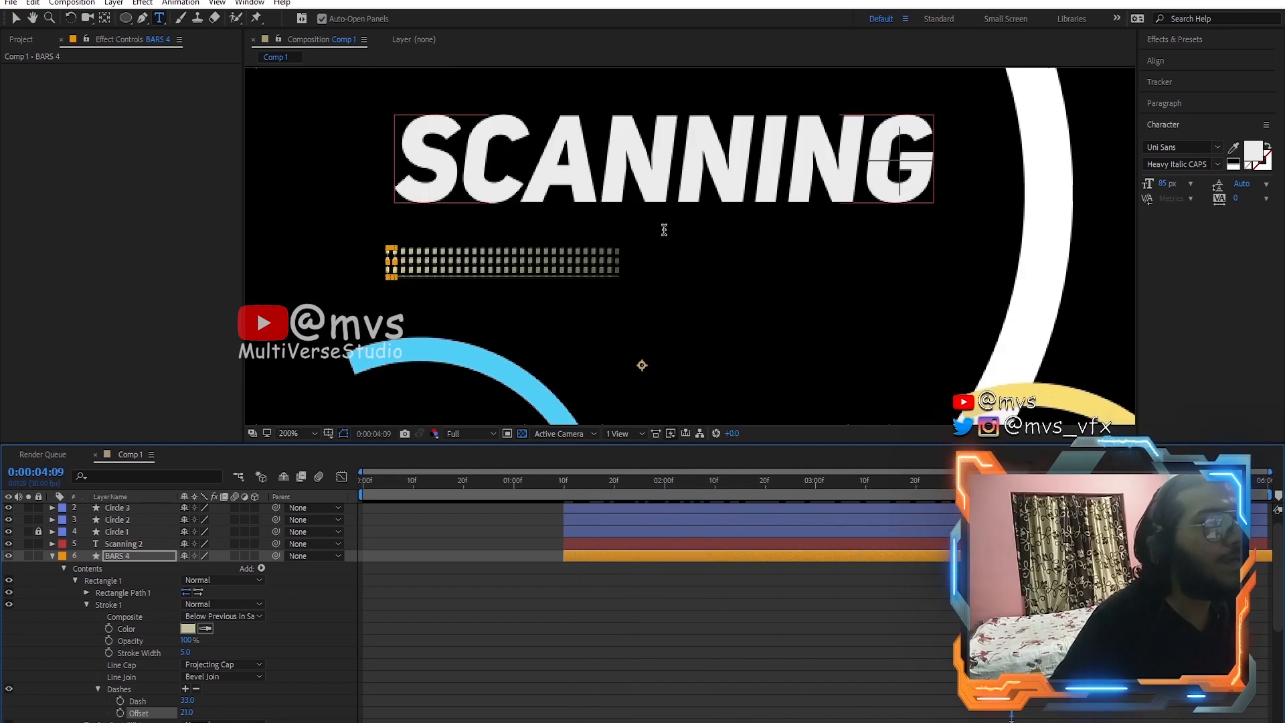
{"action": "scroll", "coordinate": [476, 265], "scroll_direction": "down", "scroll_amount": 4}
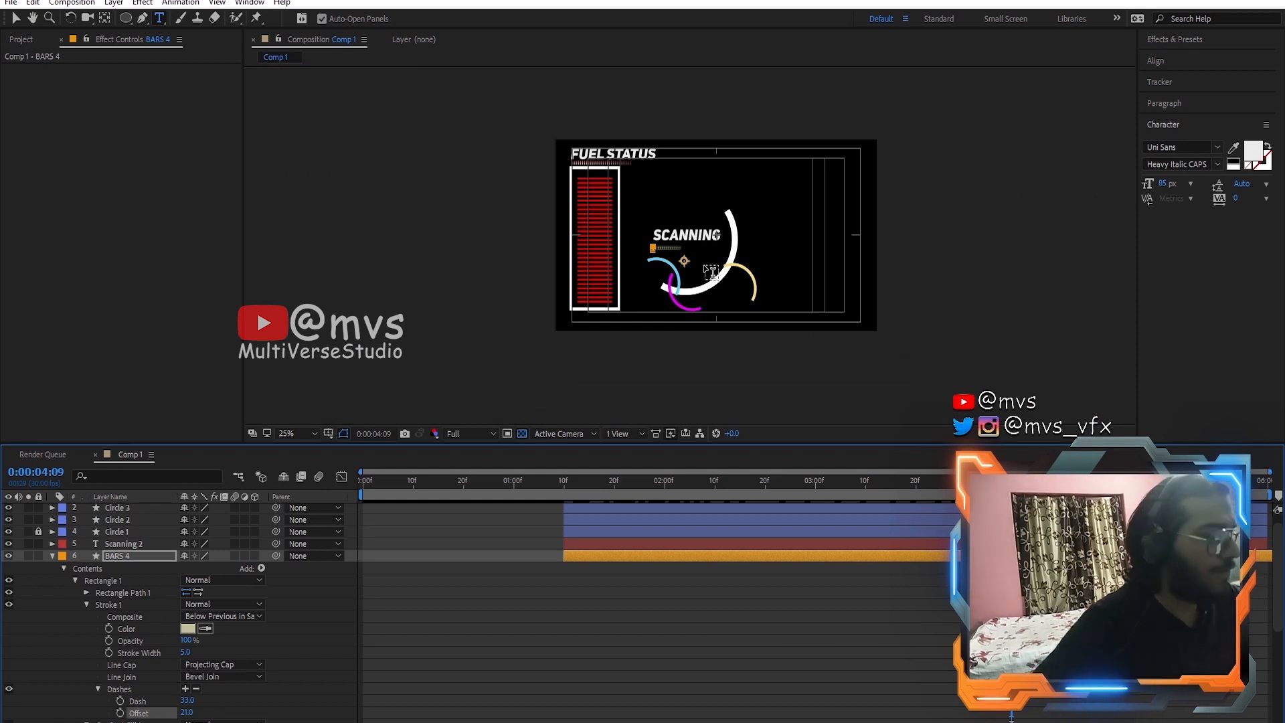
{"action": "left_click_drag", "start_coordinate": [649, 479], "coordinate": [803, 509]}
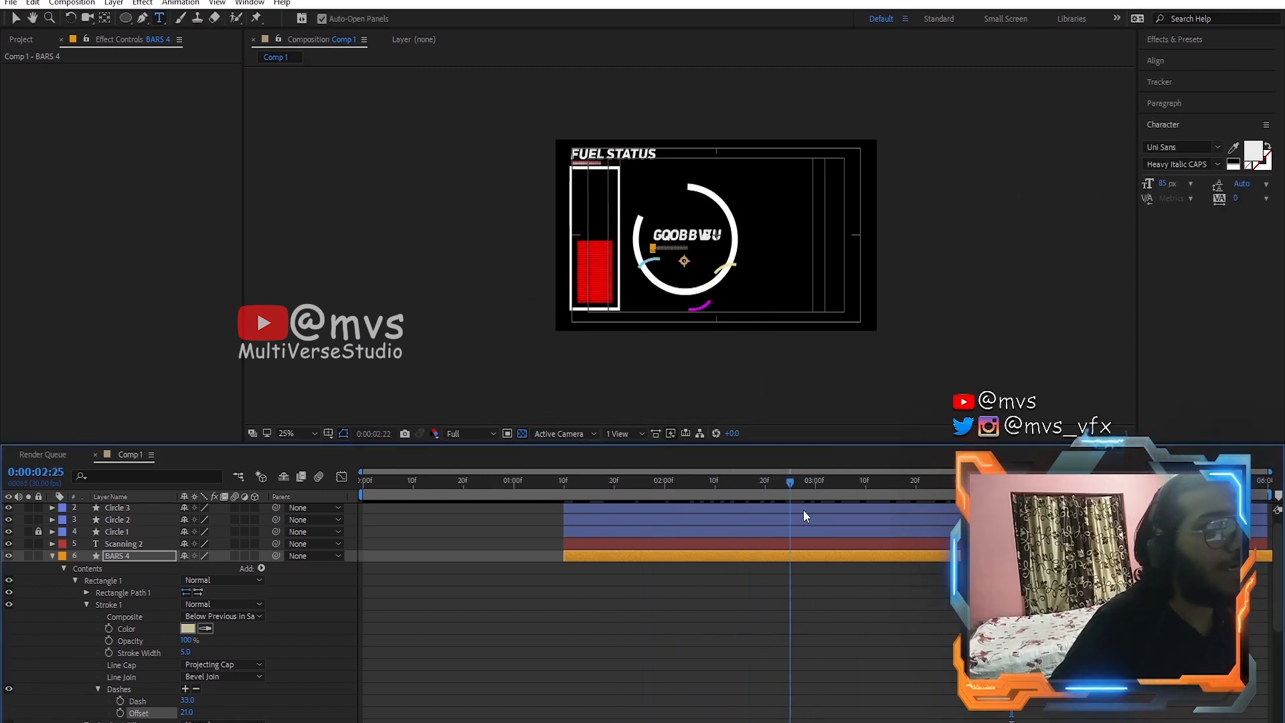
{"action": "key", "text": "space"}
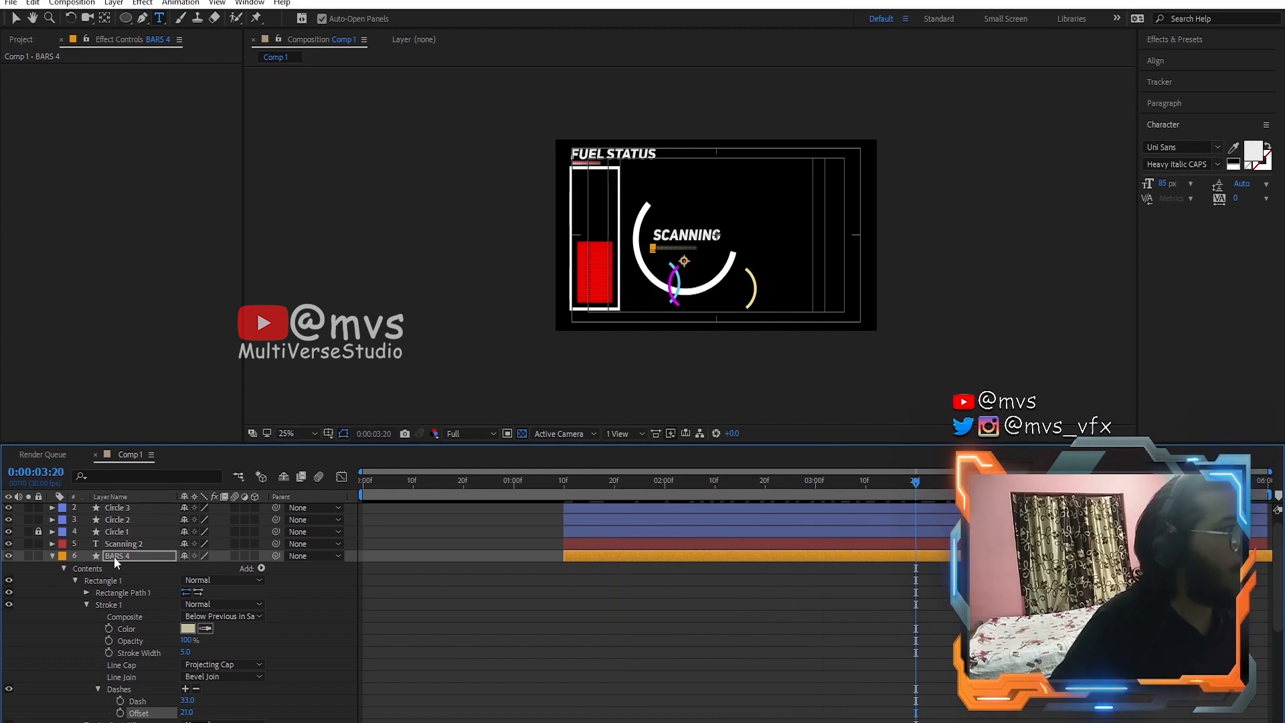
Step: Duplicate the BARS 4 layer, bring the copy to the top with the other layers locked, and go to 0:00:01:20
{"action": "key", "text": "ctrl+d"}
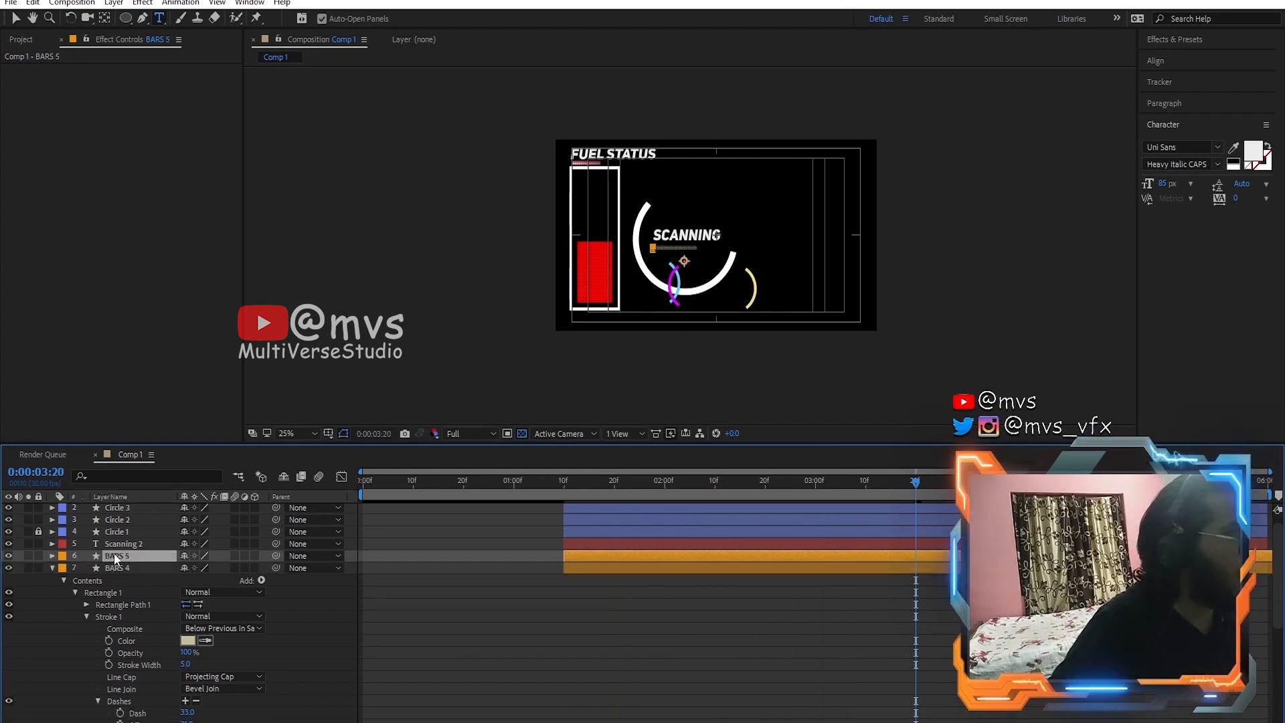
{"action": "left_click", "coordinate": [52, 568]}
{"action": "key", "text": "ctrl+shift+bracketright"}
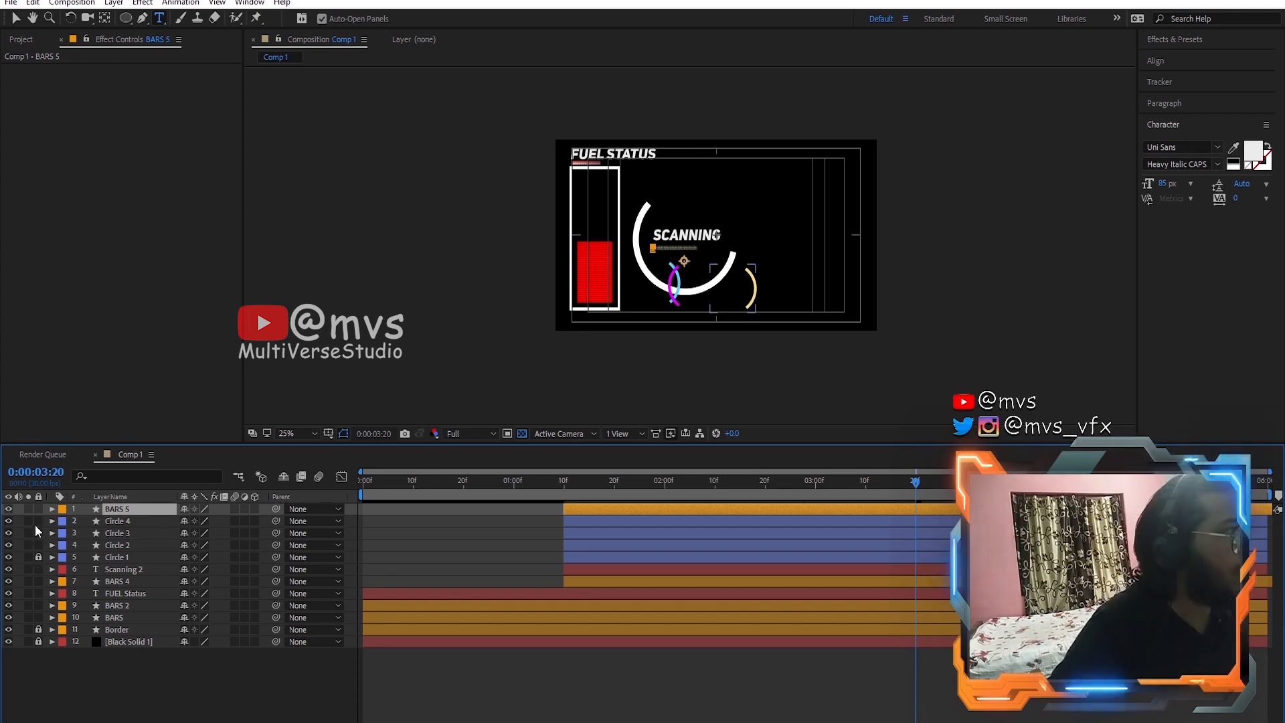
{"action": "left_click", "coordinate": [52, 509]}
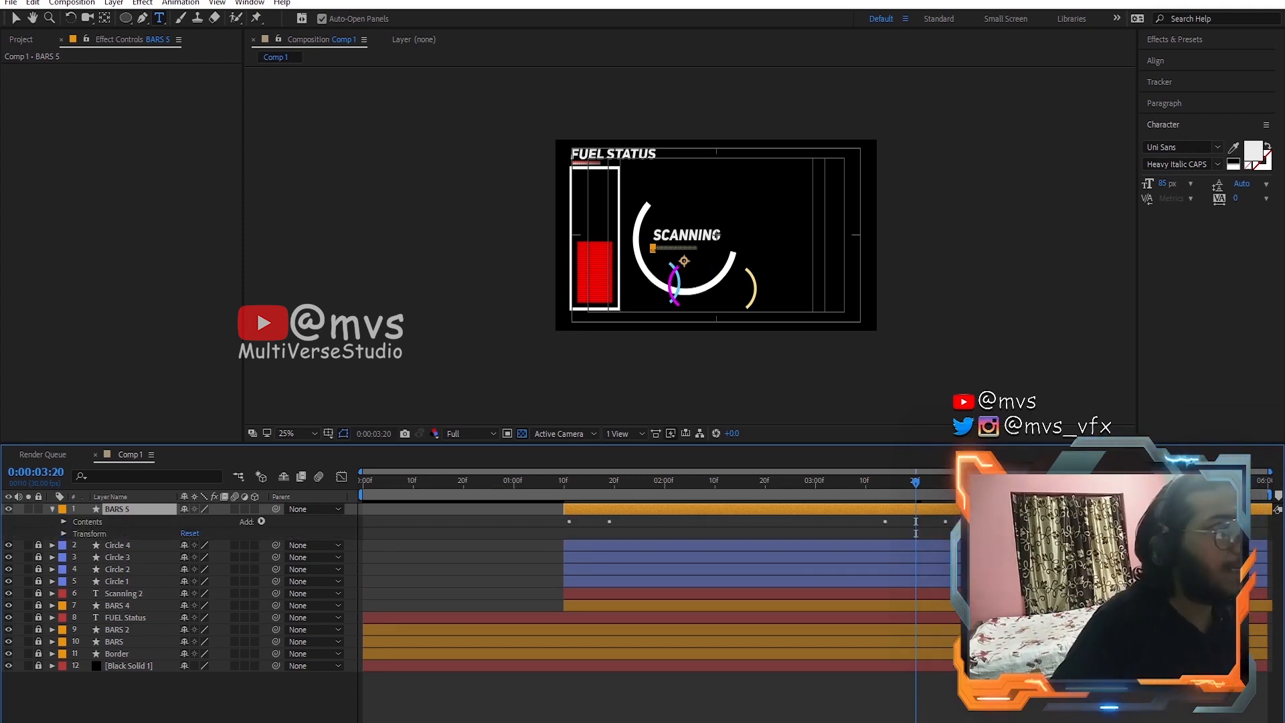
{"action": "left_click_drag", "start_coordinate": [921, 487], "coordinate": [613, 498]}
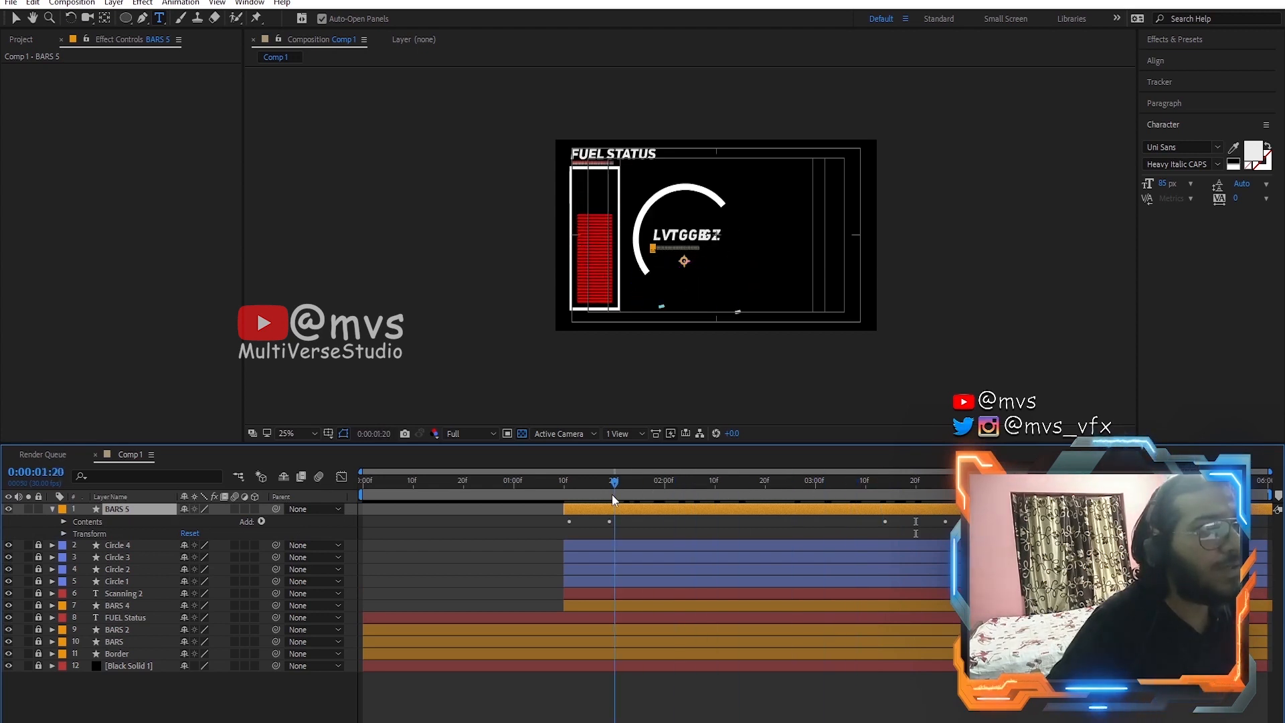
Step: Try changing the scale of the BARS 5 layer
{"action": "key", "text": "s"}
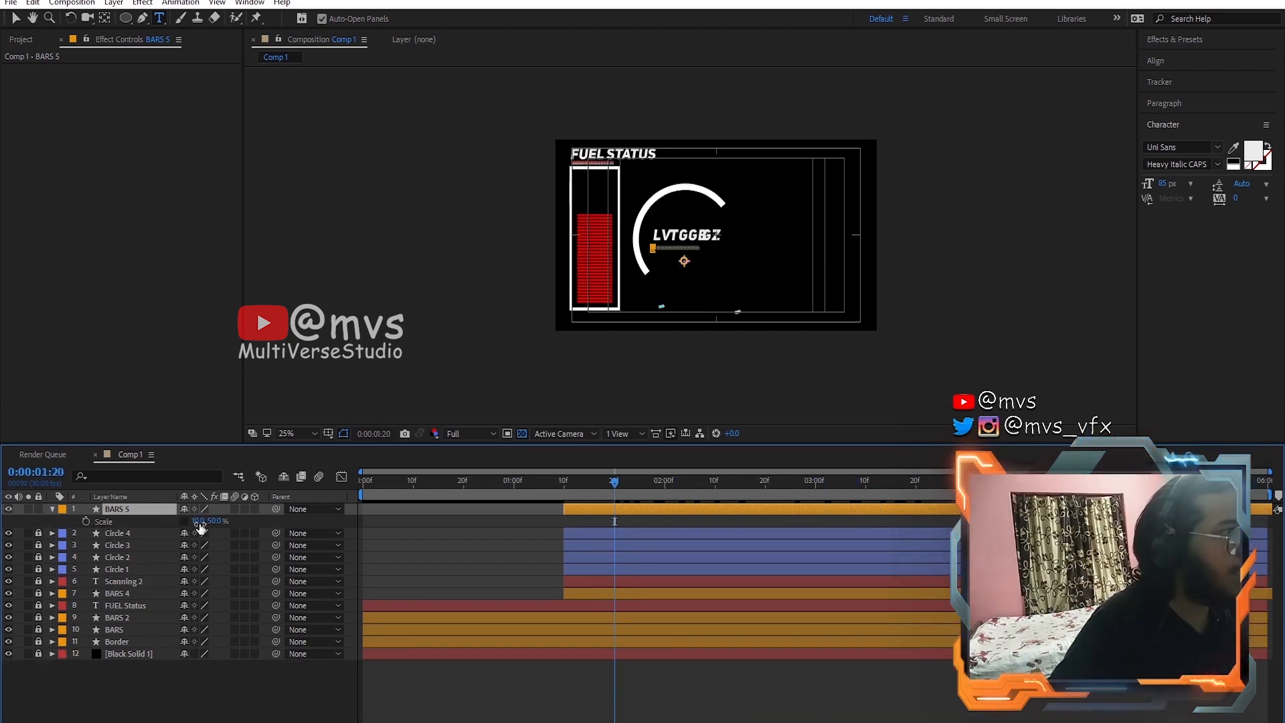
{"action": "left_click_drag", "start_coordinate": [199, 527], "coordinate": [210, 522]}
{"action": "left_click_drag", "start_coordinate": [217, 522], "coordinate": [200, 524]}
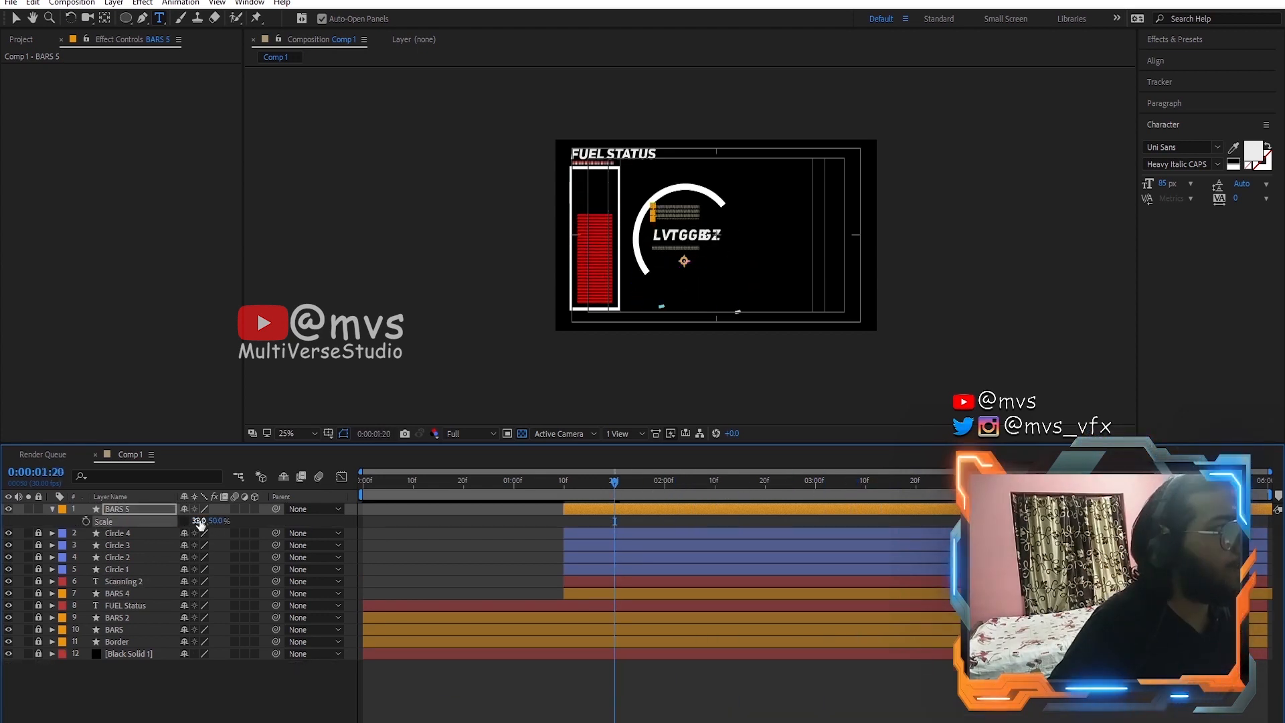
{"action": "key", "text": "Return"}
Step: Rotate the BARS 5 layer to 180° and move it up and to the right, to a Y position of 250
{"action": "key", "text": "r"}
{"action": "left_click", "coordinate": [199, 521]}
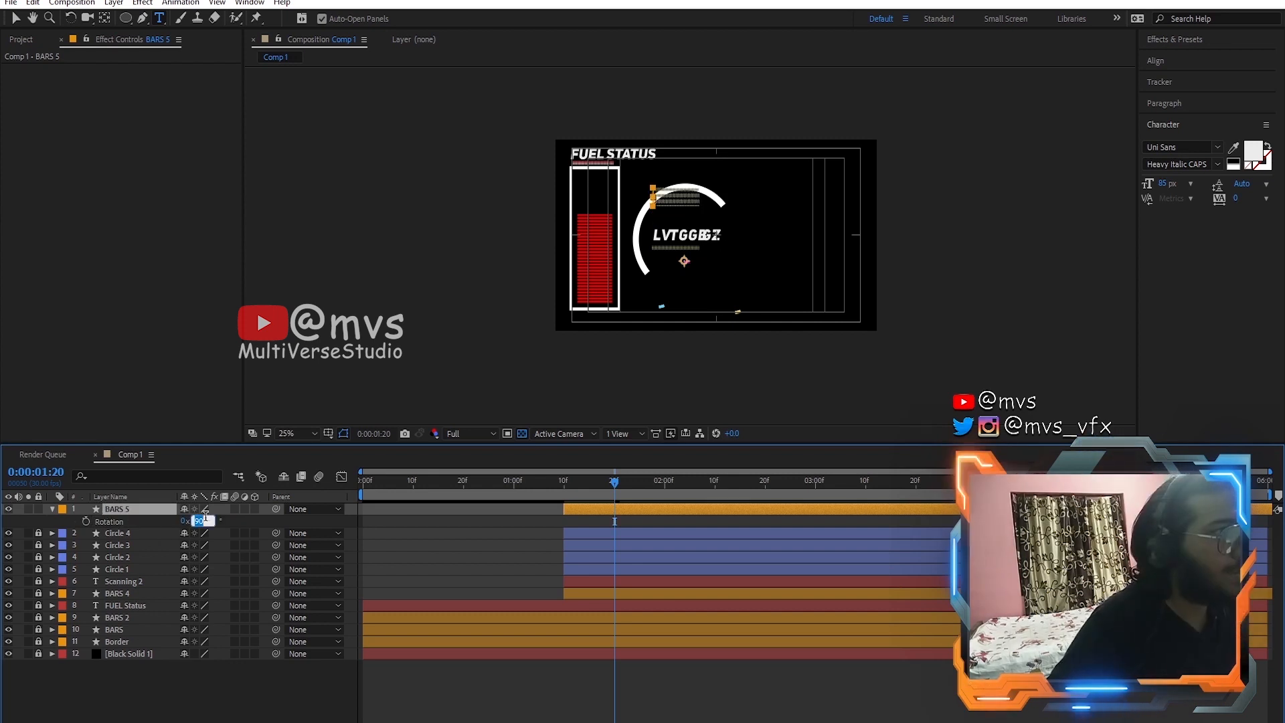
{"action": "key", "text": "Return"}
{"action": "key", "text": "p"}
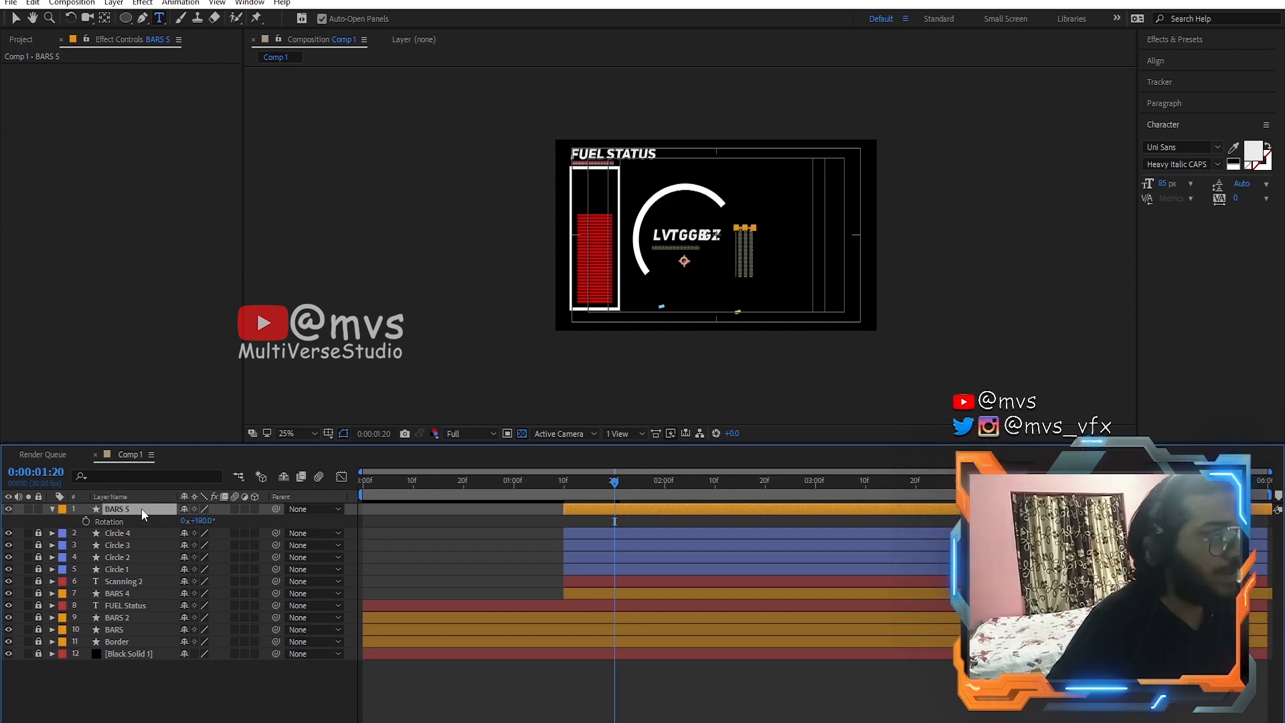
{"action": "left_click_drag", "start_coordinate": [191, 526], "coordinate": [7, 616]}
Step: Set the BARS 5 rotation to 270° and shift the layer to position 1616, 250 near the frame's right edge
{"action": "key", "text": "r"}
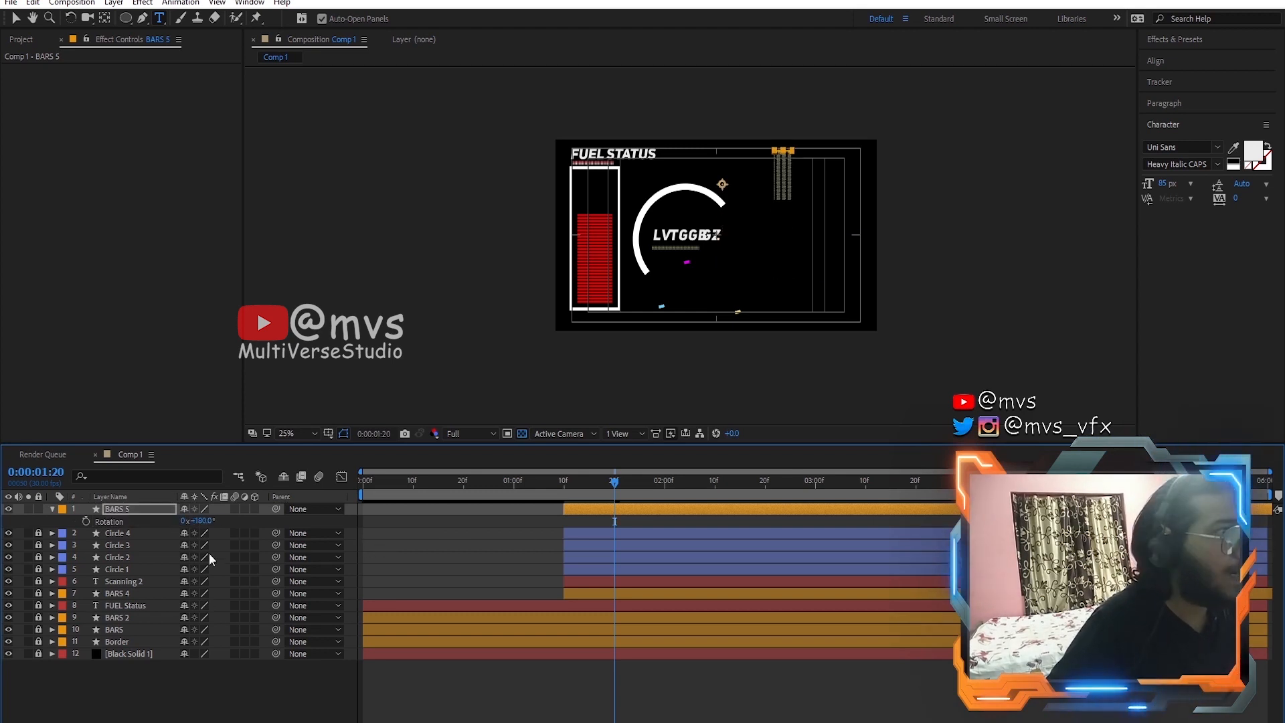
{"action": "left_click_drag", "start_coordinate": [199, 521], "coordinate": [270, 536]}
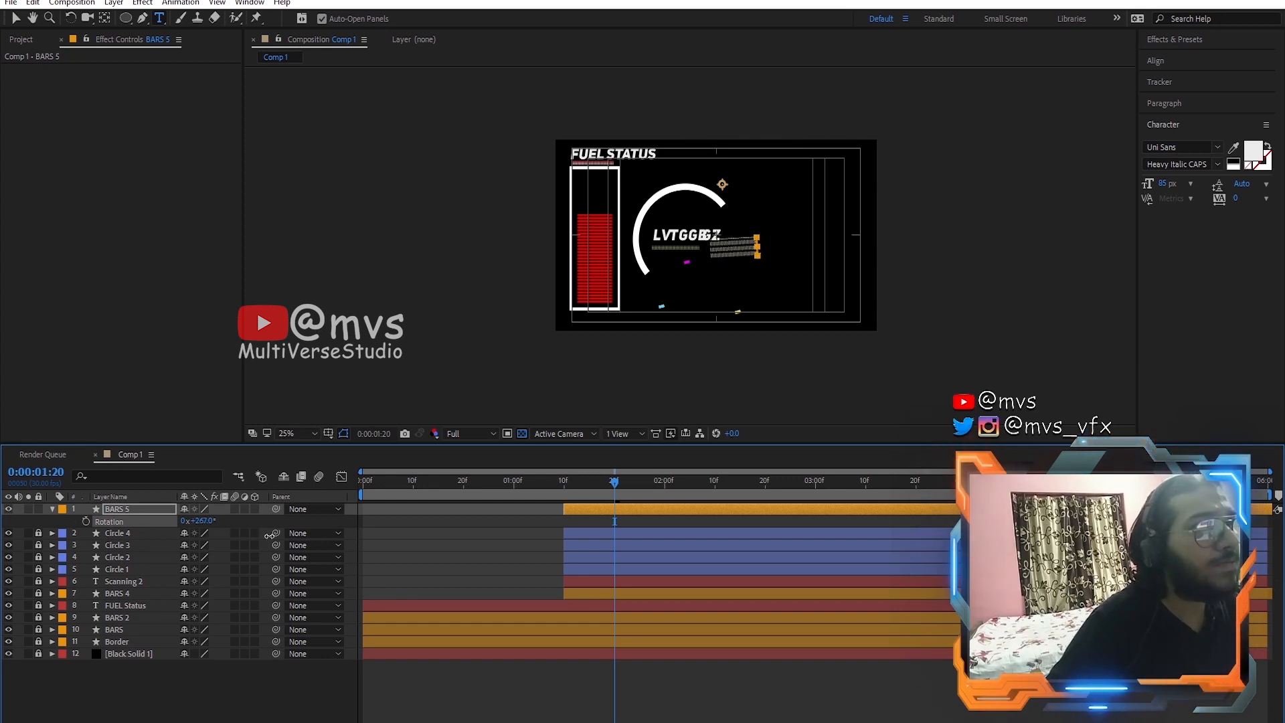
{"action": "left_click", "coordinate": [206, 522]}
{"action": "type", "text": "270"}
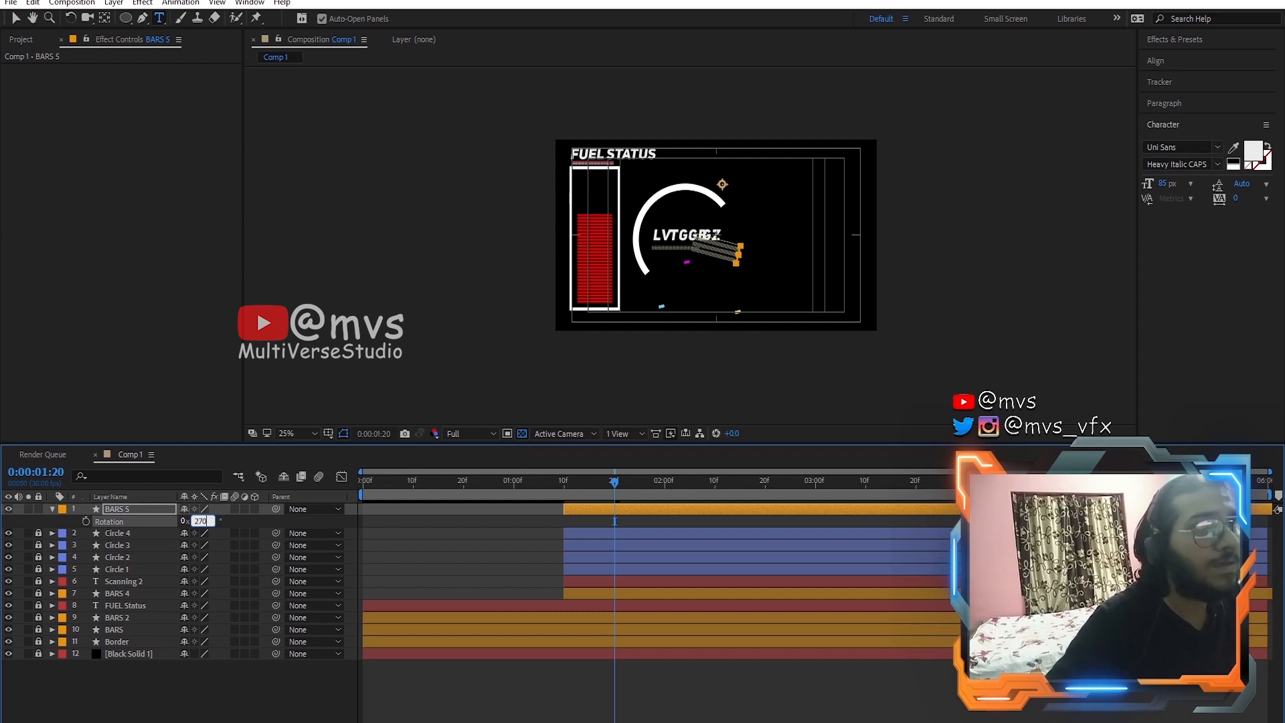
{"action": "key", "text": "Return"}
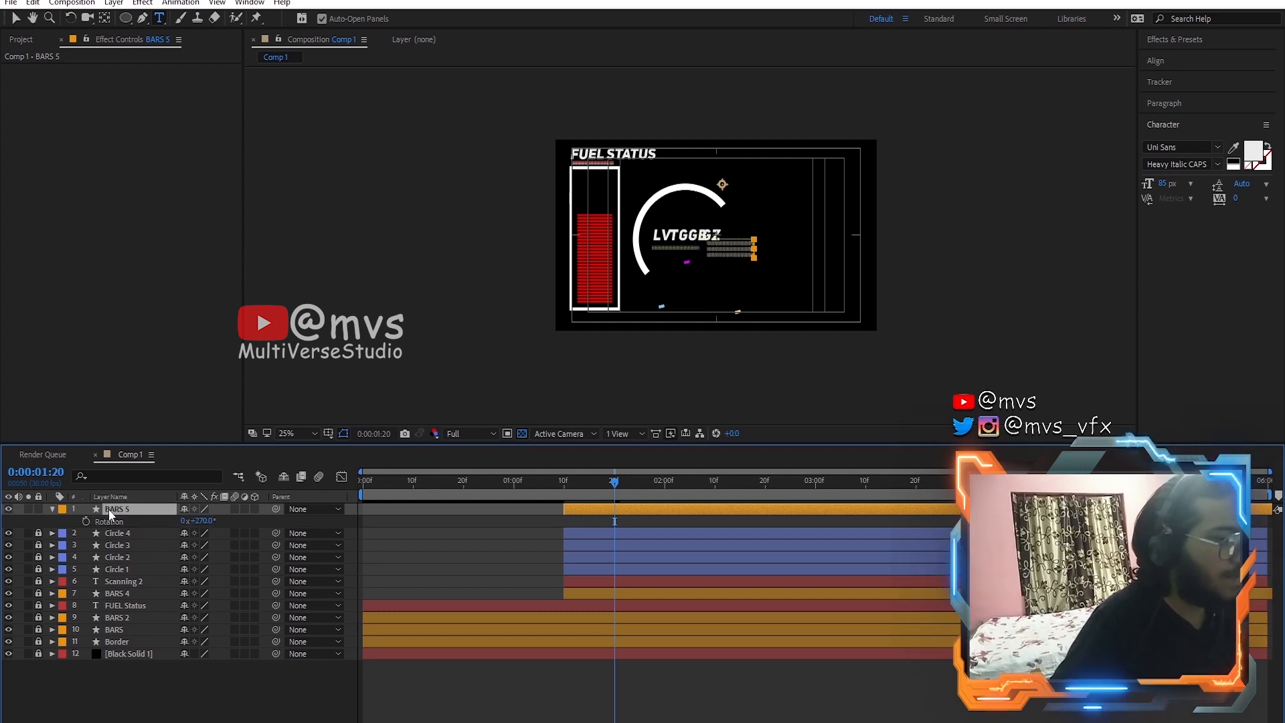
{"action": "left_click_drag", "start_coordinate": [186, 528], "coordinate": [625, 556]}
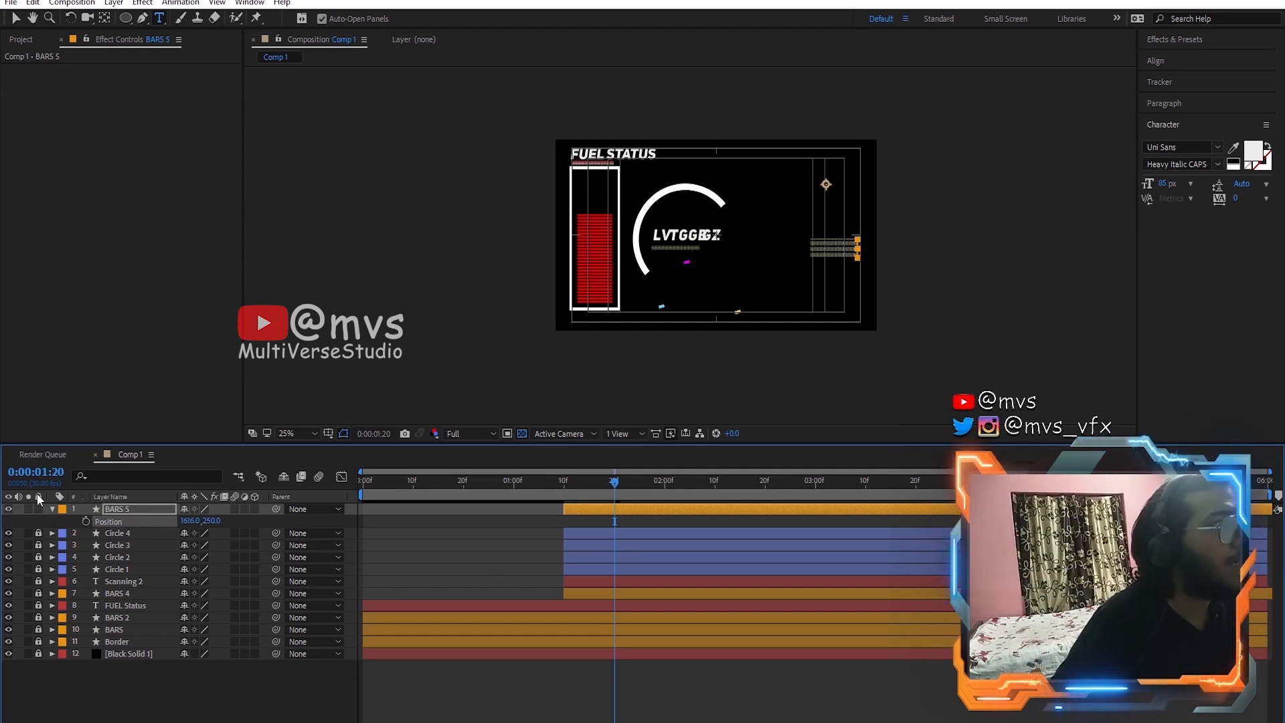
Step: Change the stroke color of Rectangle 1 in the BARS 5 layer to green 00FF00
{"action": "left_click", "coordinate": [54, 509]}
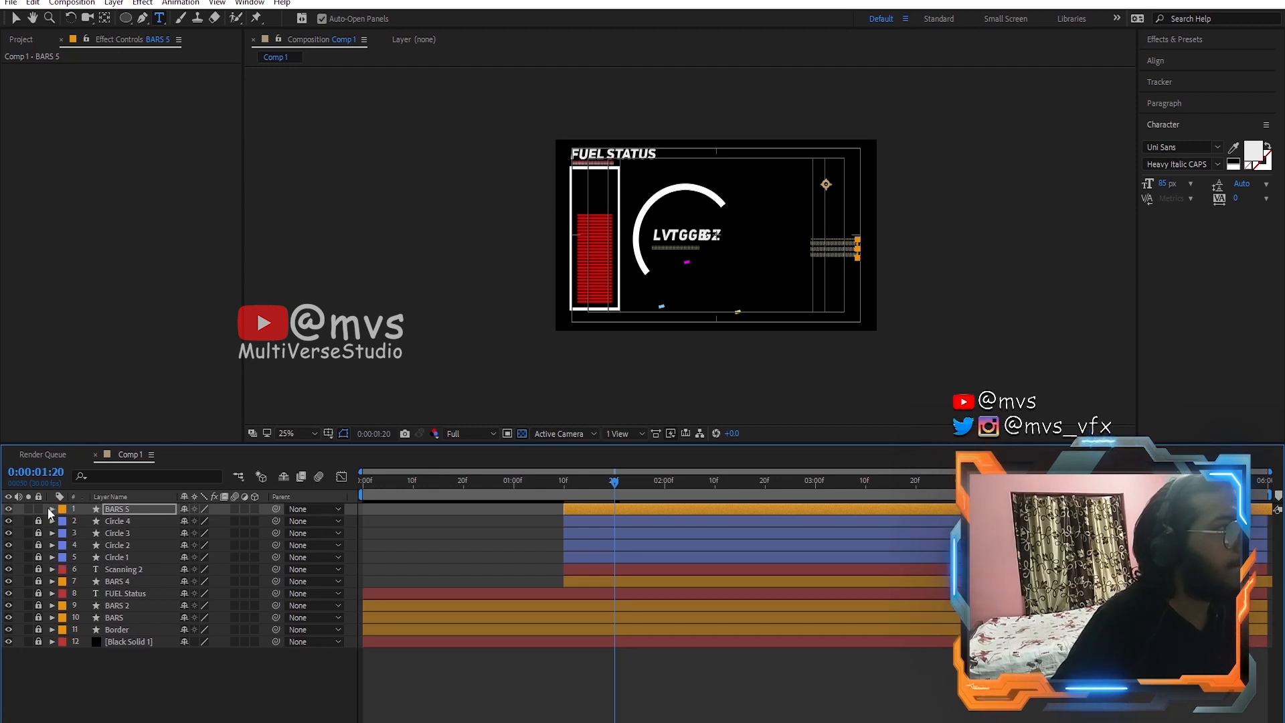
{"action": "left_click", "coordinate": [53, 509]}
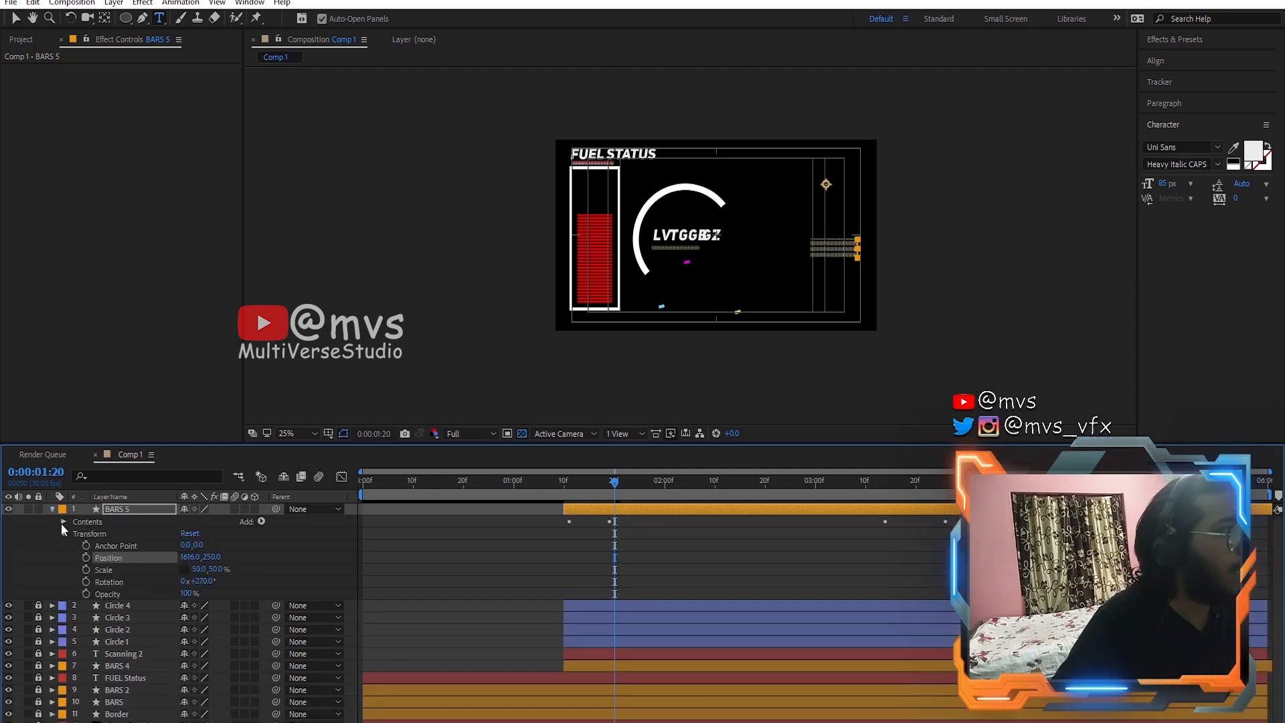
{"action": "left_click", "coordinate": [63, 522]}
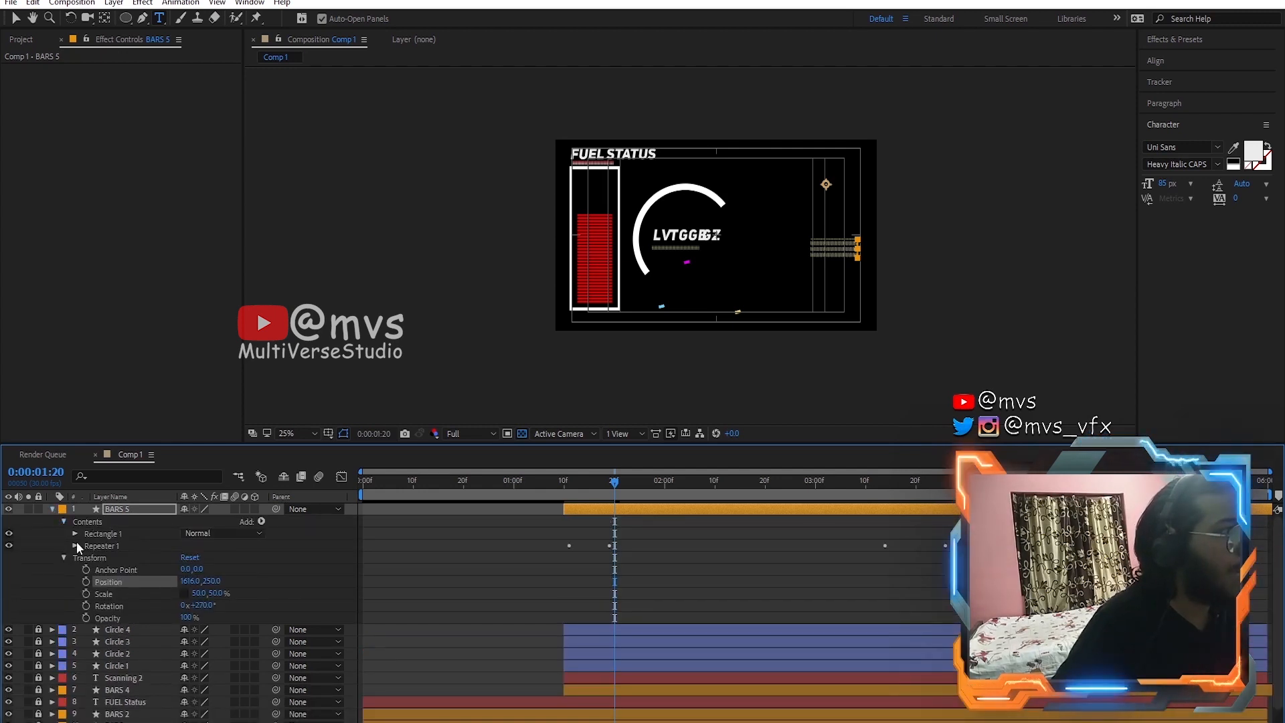
{"action": "left_click", "coordinate": [75, 535]}
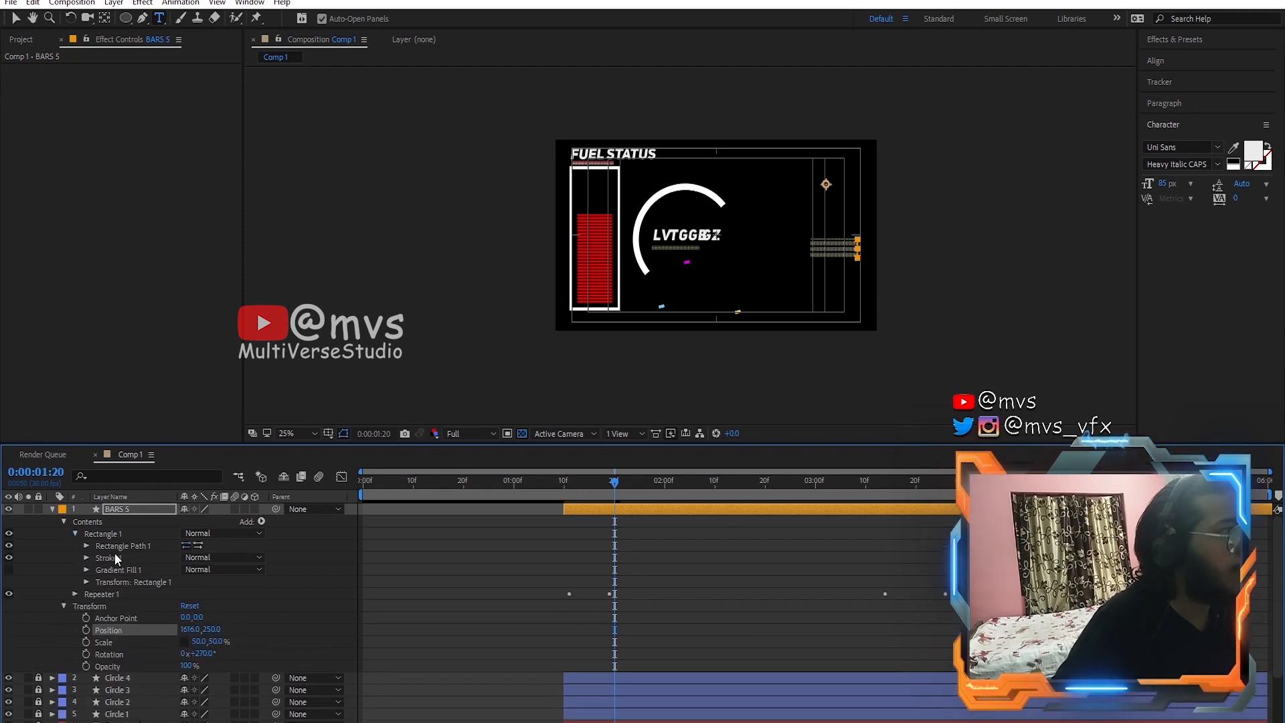
{"action": "left_click", "coordinate": [86, 557]}
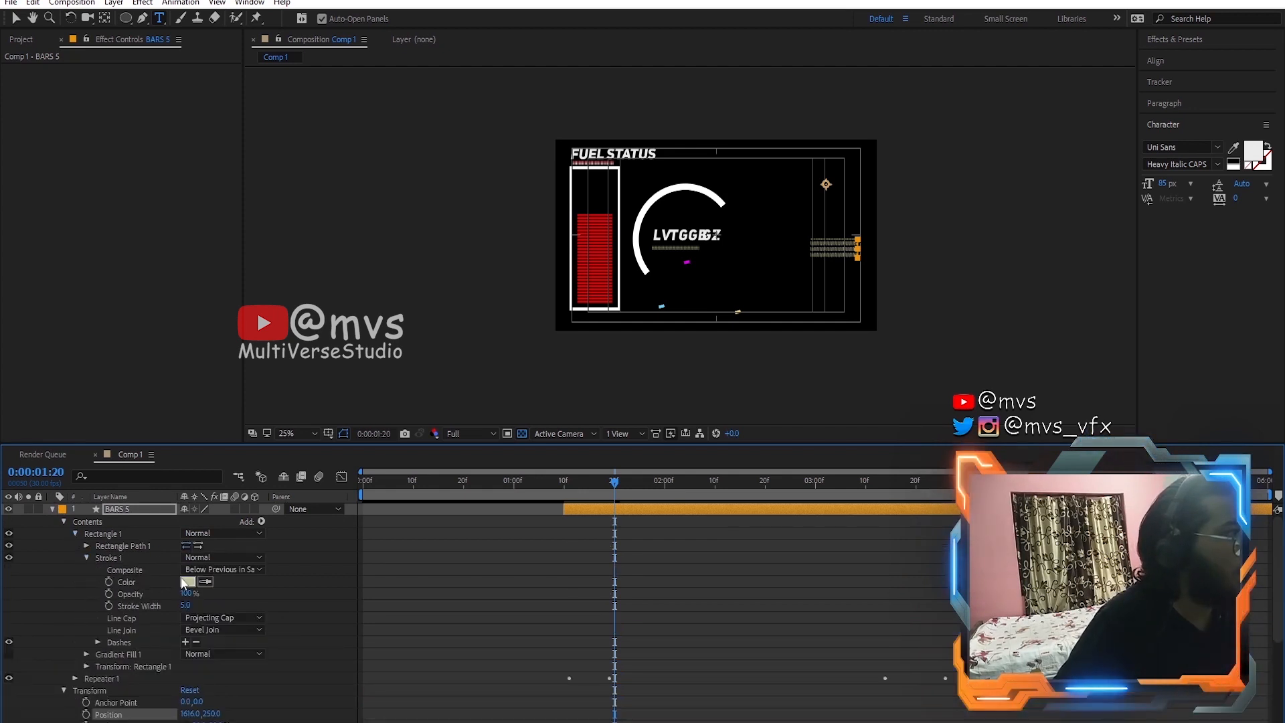
{"action": "left_click", "coordinate": [188, 582]}
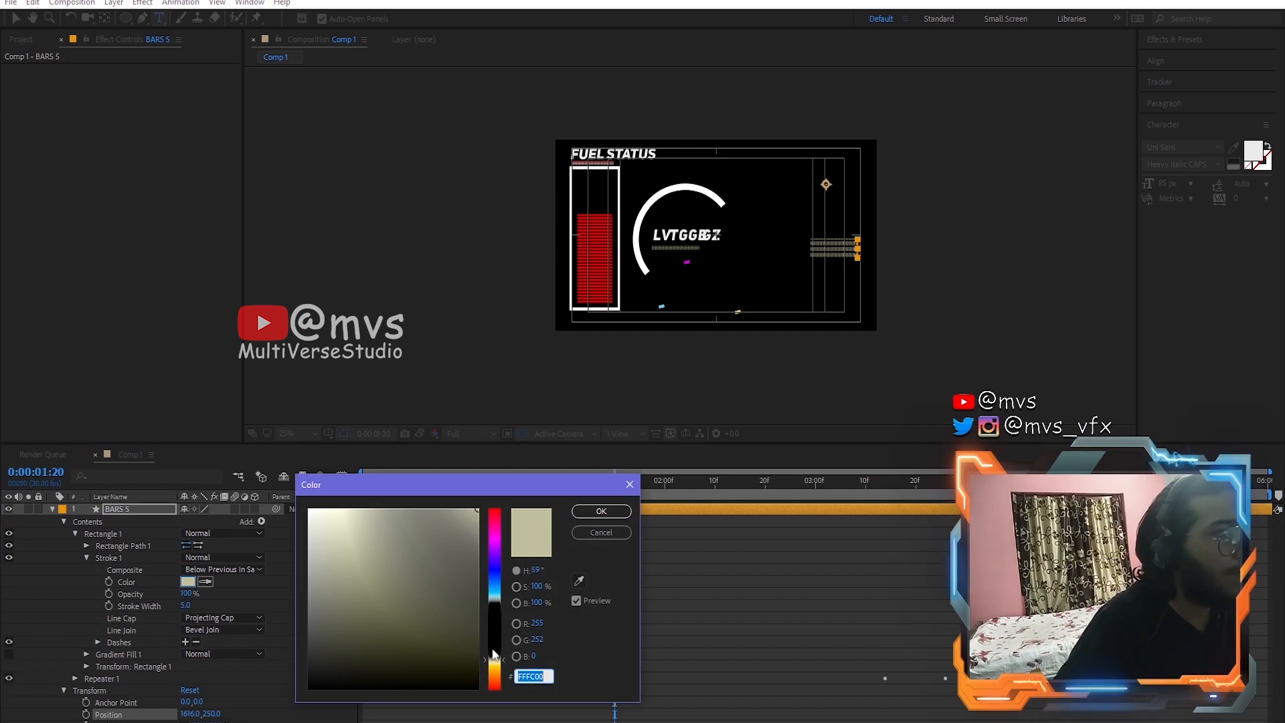
{"action": "left_click", "coordinate": [497, 673]}
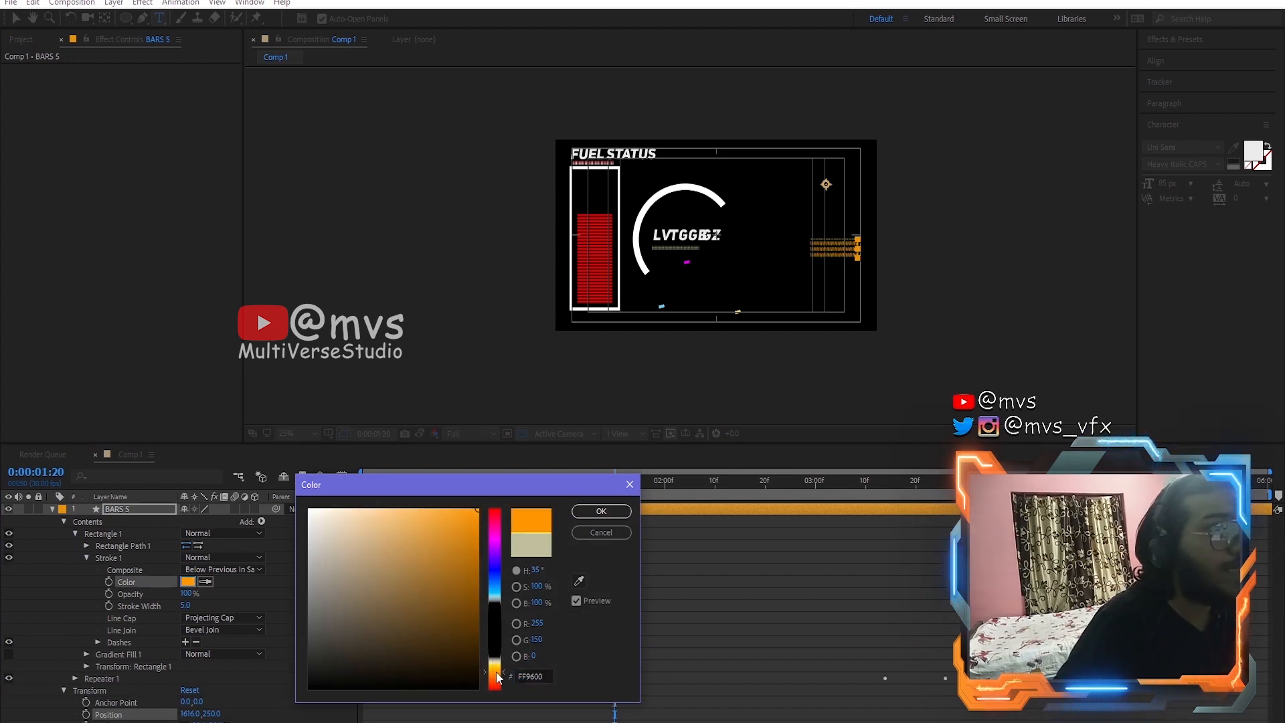
{"action": "left_click", "coordinate": [492, 629]}
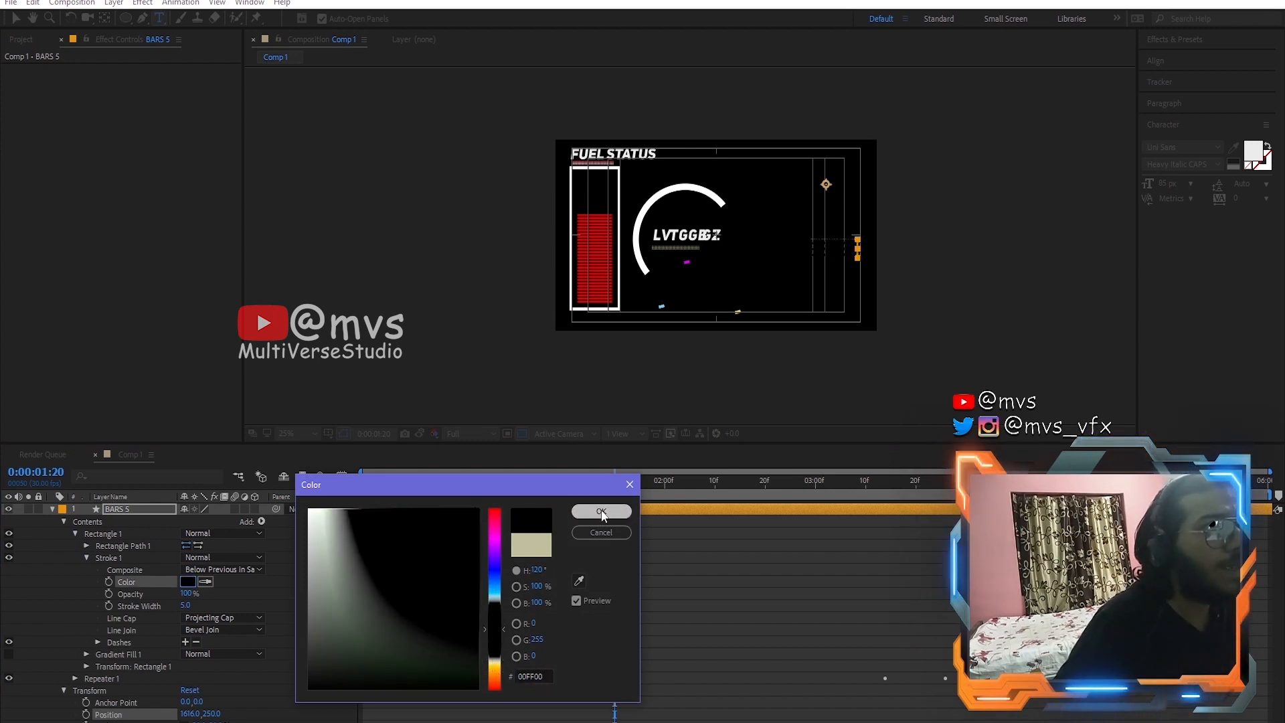
{"action": "left_click", "coordinate": [602, 511]}
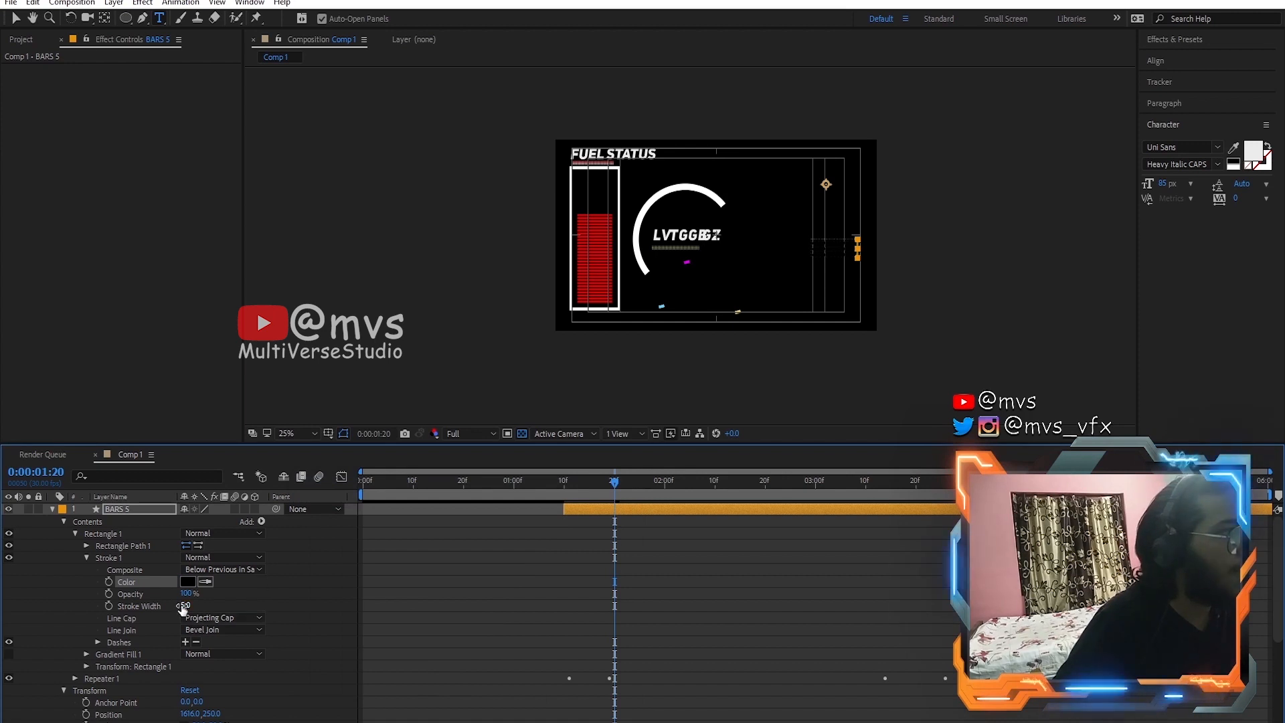
Step: Keep the BARS 5 stroke width at 5 and lower the stroke opacity to 72%
{"action": "left_click_drag", "start_coordinate": [185, 606], "coordinate": [192, 606]}
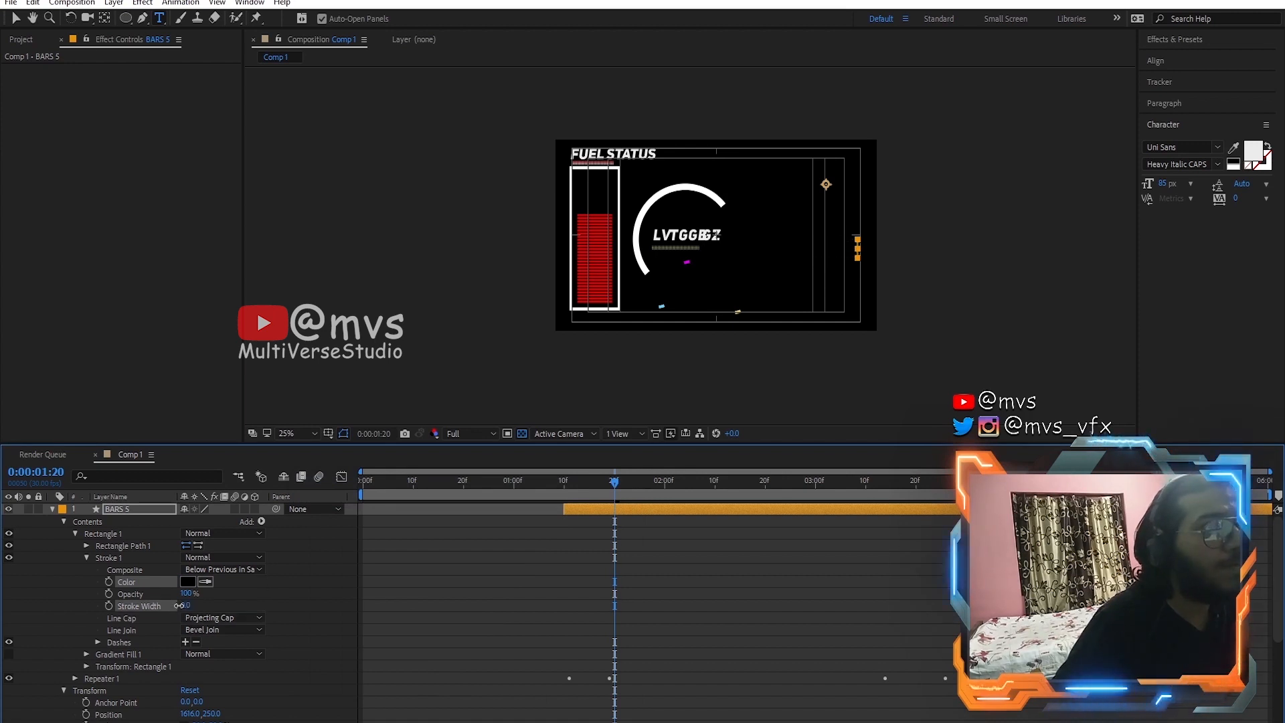
{"action": "left_click", "coordinate": [186, 606]}
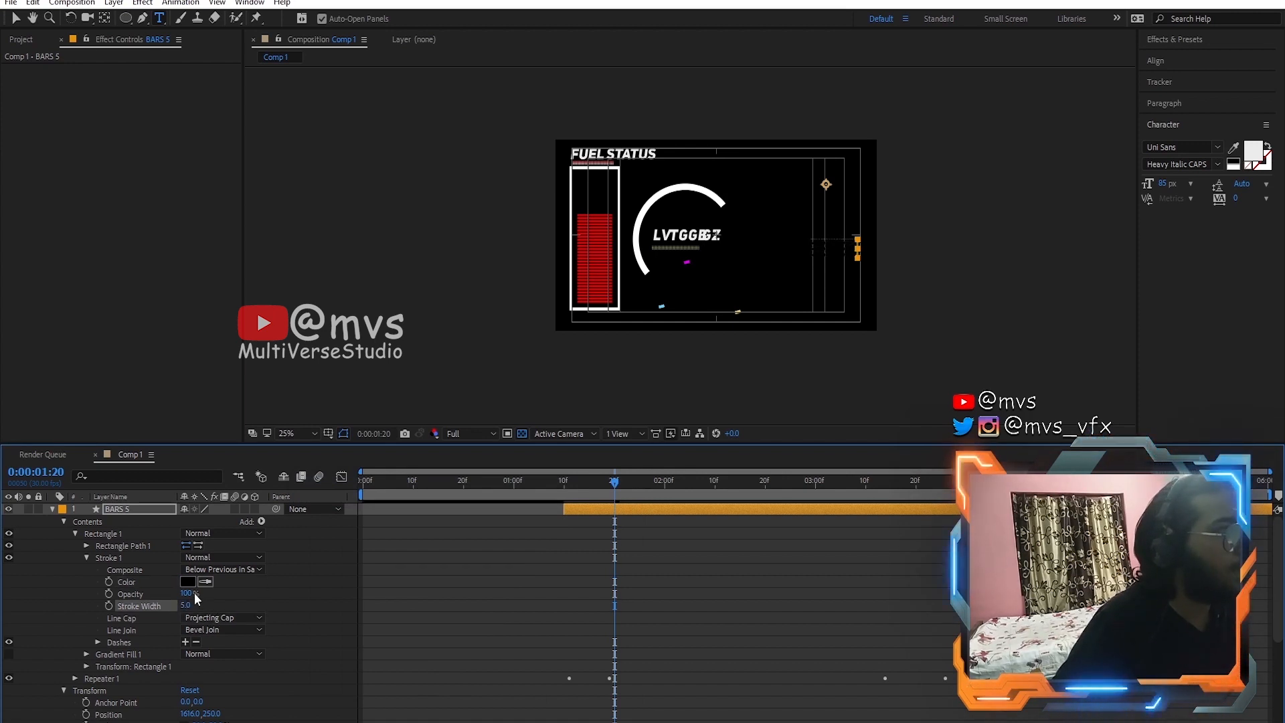
{"action": "left_click_drag", "start_coordinate": [186, 593], "coordinate": [176, 598]}
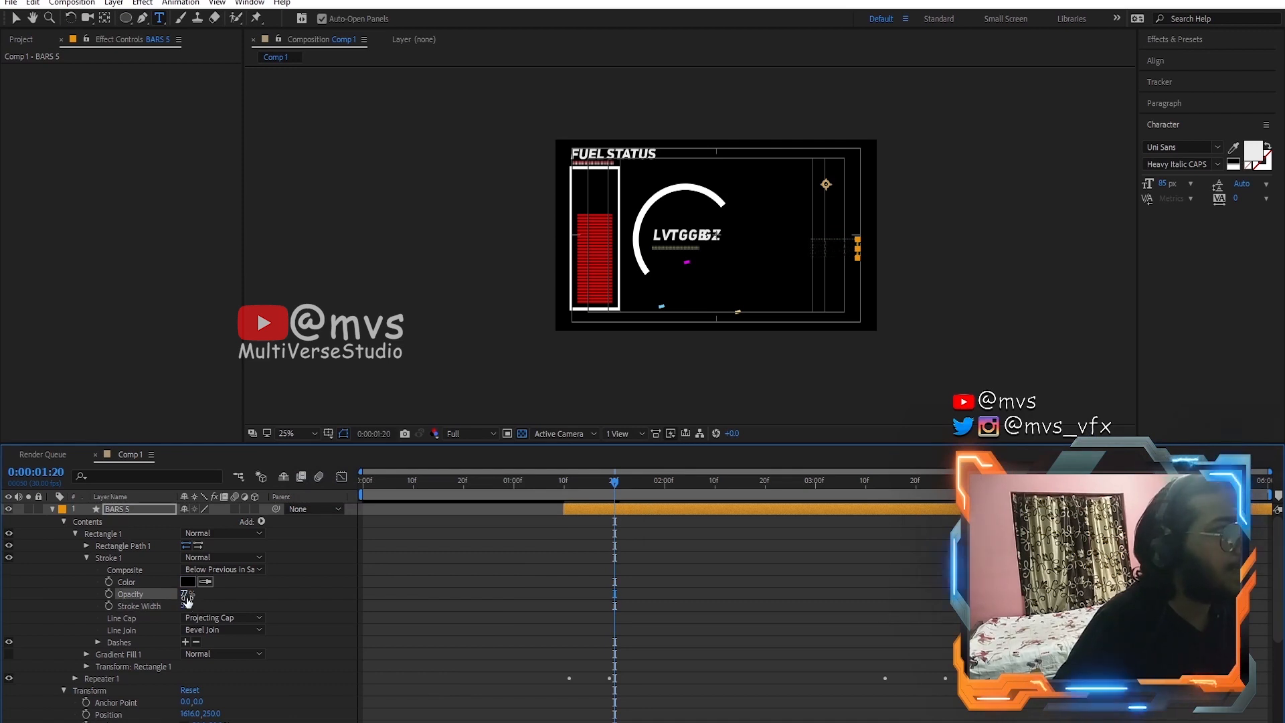
{"action": "left_click_drag", "start_coordinate": [176, 598], "coordinate": [185, 601]}
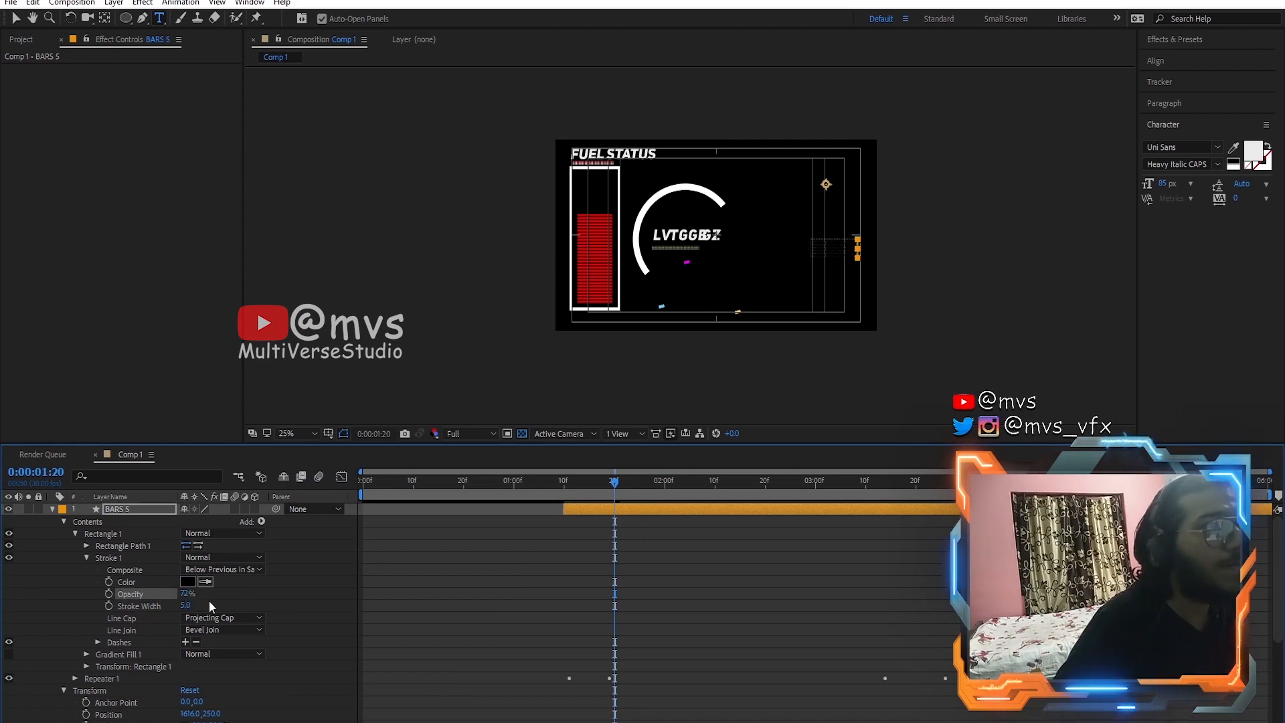
Step: Set the BARS 5 stroke's line cap to Butt Cap and its line join to Round Join
{"action": "left_click", "coordinate": [227, 618]}
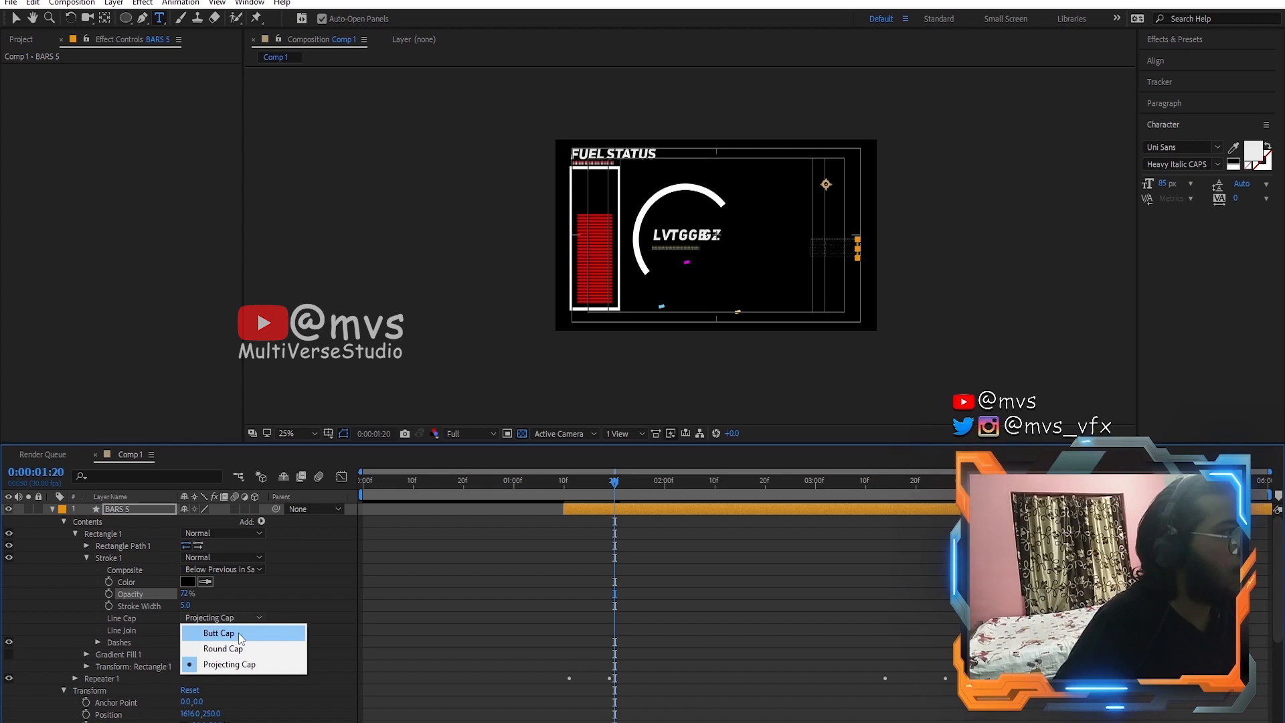
{"action": "left_click", "coordinate": [234, 630]}
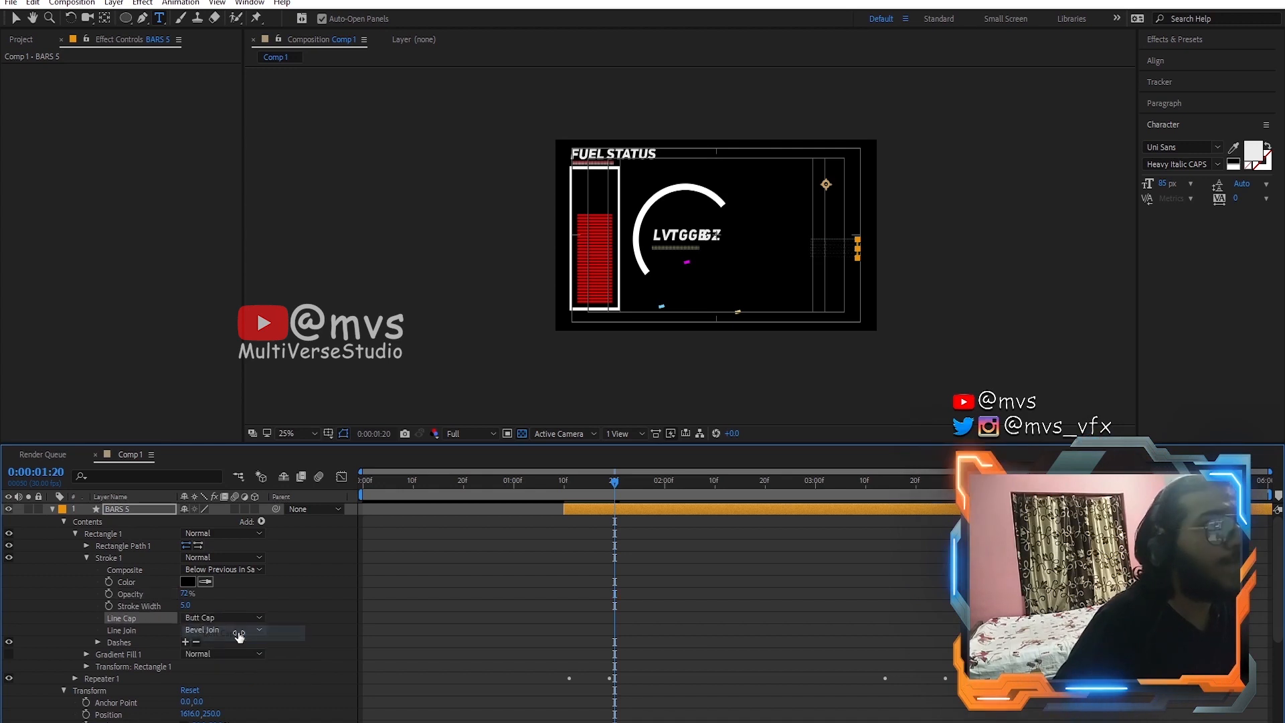
{"action": "left_click", "coordinate": [222, 630]}
{"action": "left_click", "coordinate": [239, 660]}
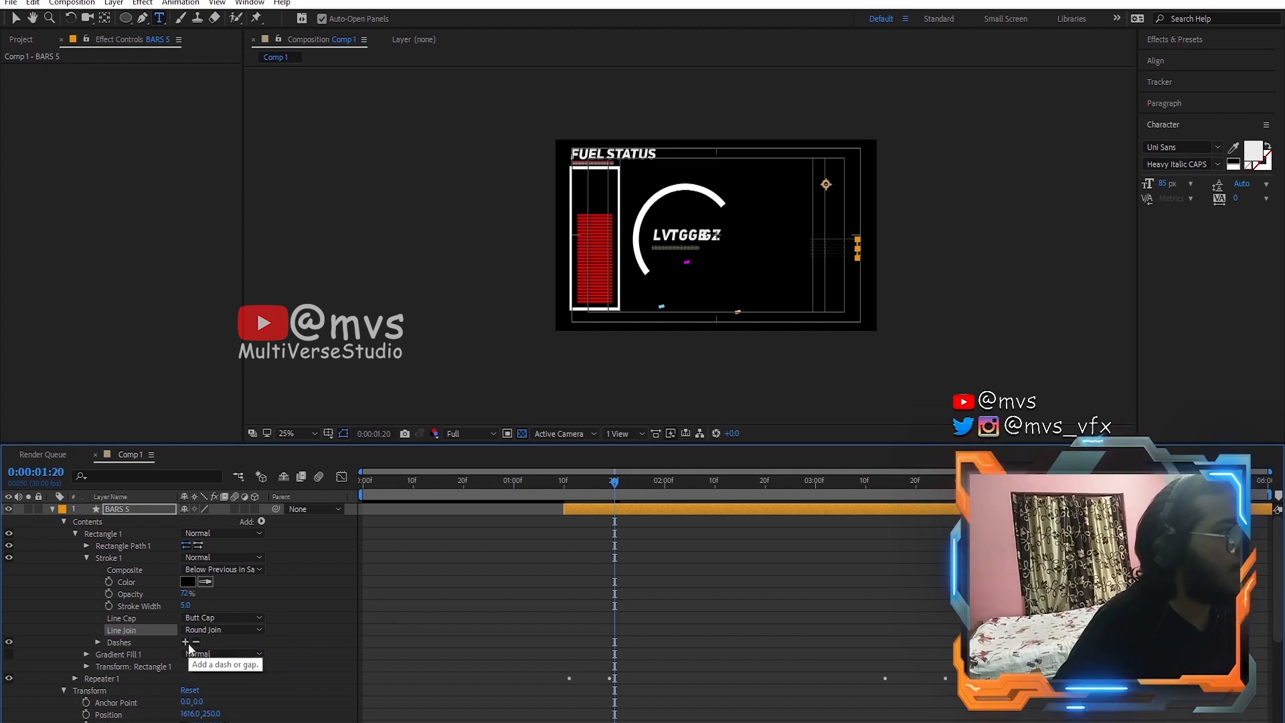
{"action": "left_click", "coordinate": [87, 654]}
{"action": "scroll", "coordinate": [90, 652], "scroll_direction": "down", "scroll_amount": 1}
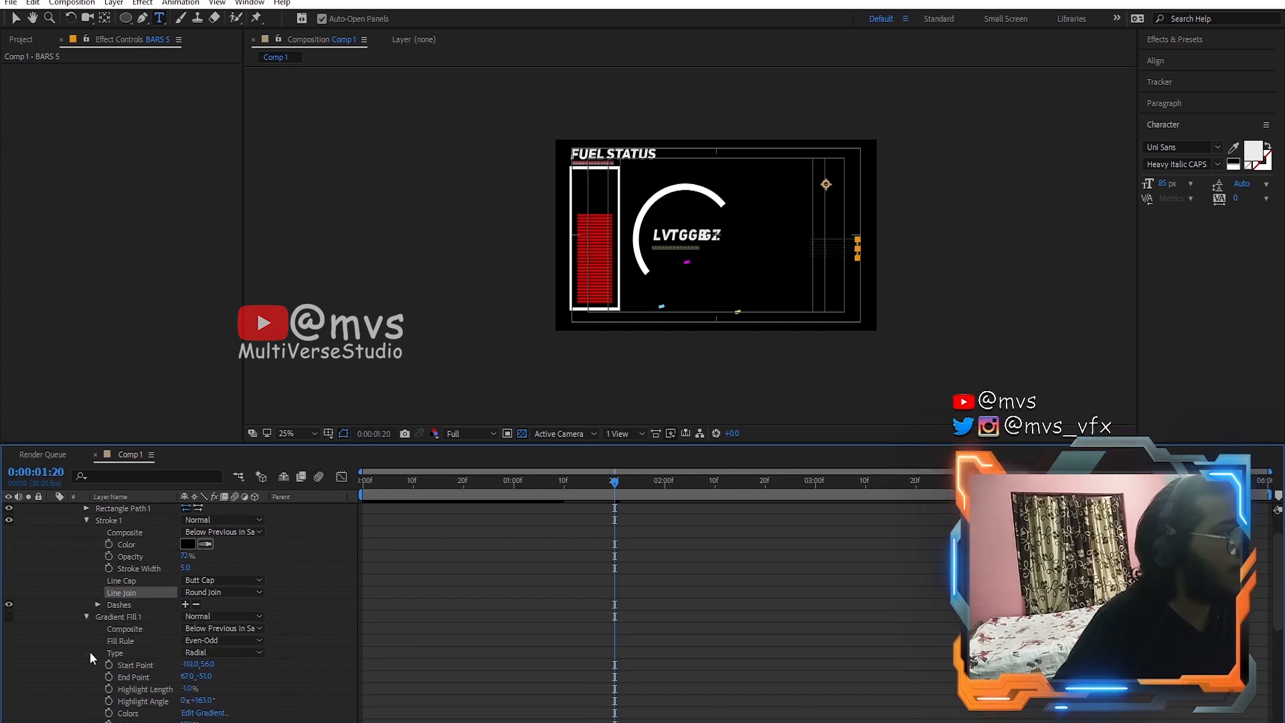
{"action": "left_click", "coordinate": [94, 617]}
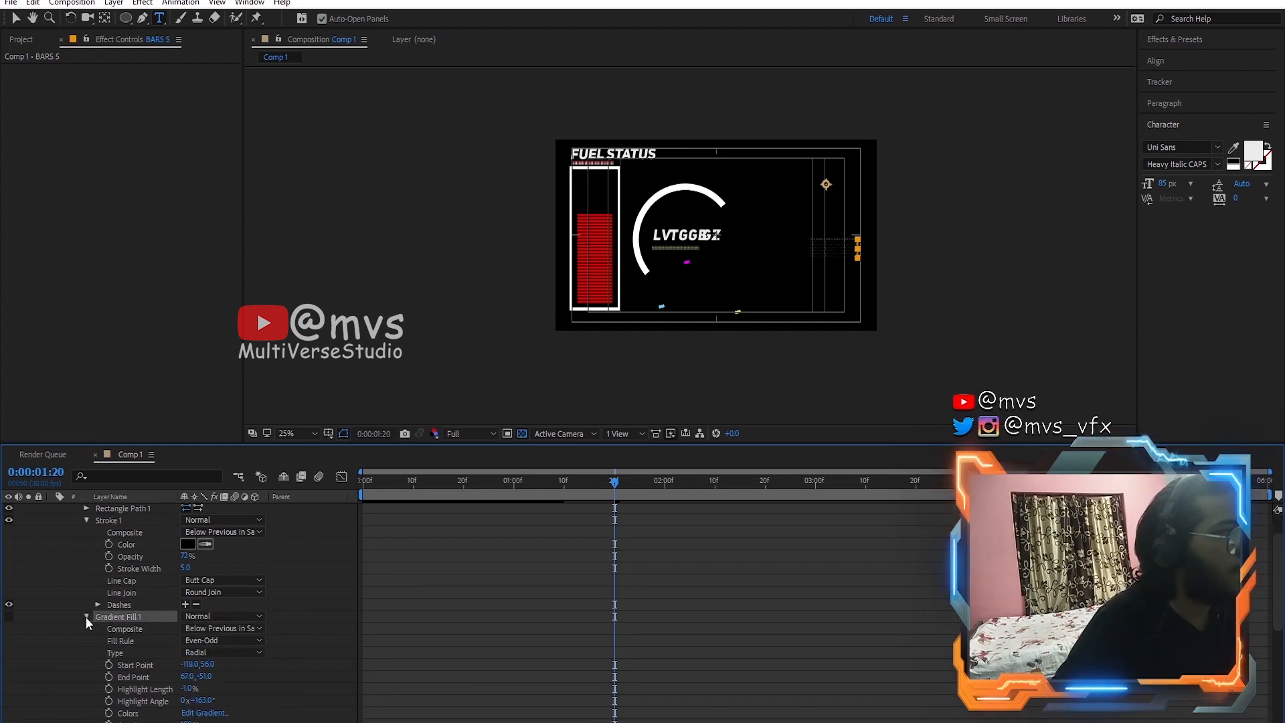
{"action": "left_click", "coordinate": [86, 617]}
Step: Add a gap to the BARS 5 stroke dashes, with a dash length of 16 and a gap of 20
{"action": "left_click", "coordinate": [185, 604]}
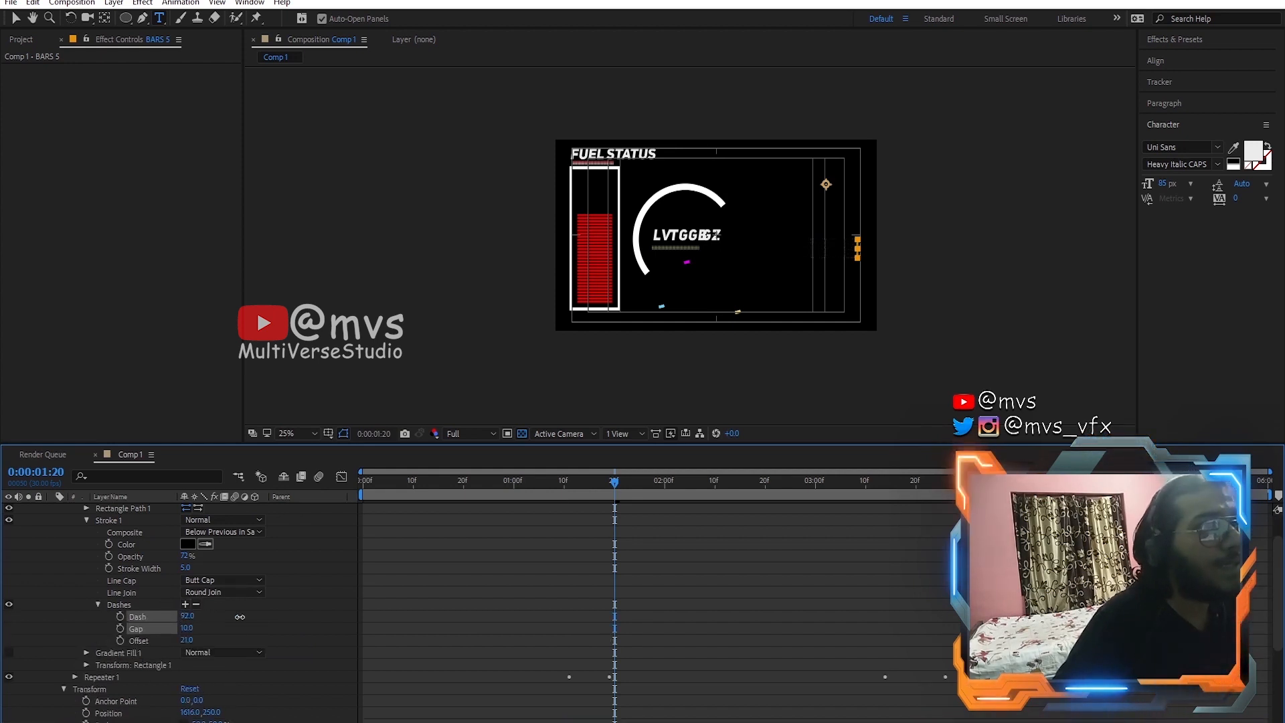
{"action": "left_click_drag", "start_coordinate": [232, 616], "coordinate": [211, 617]}
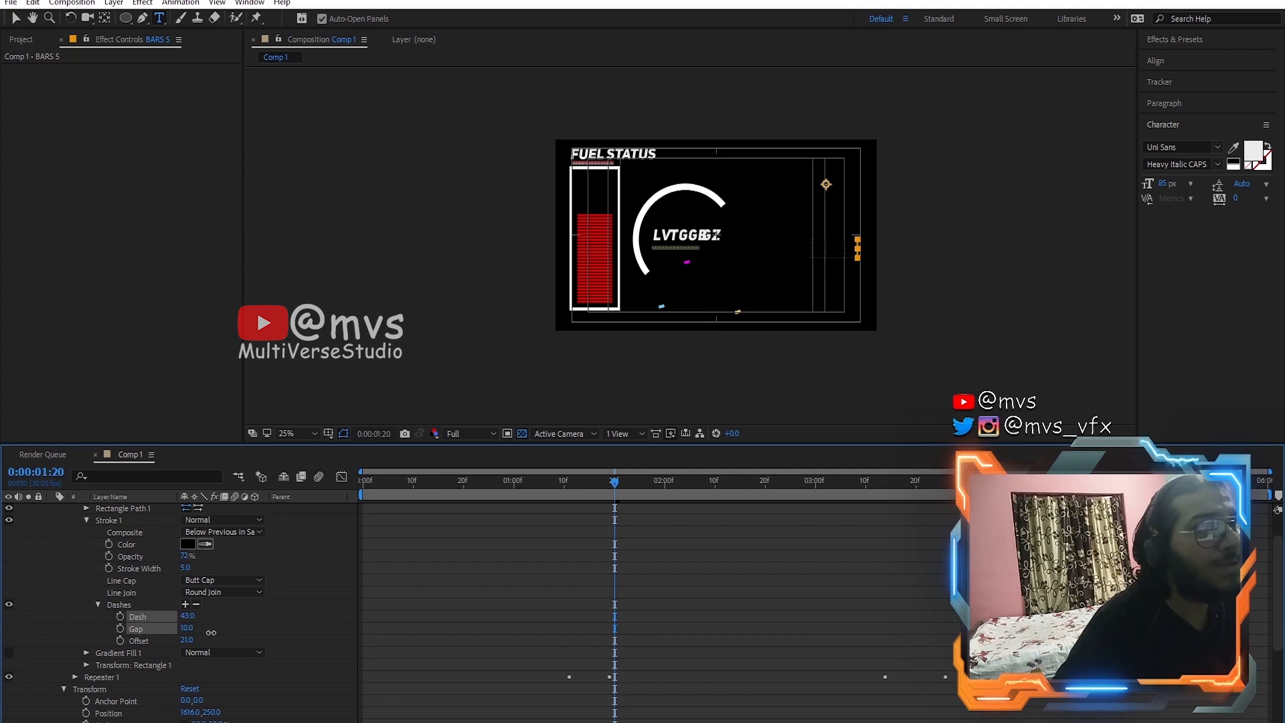
{"action": "left_click_drag", "start_coordinate": [175, 638], "coordinate": [186, 638]}
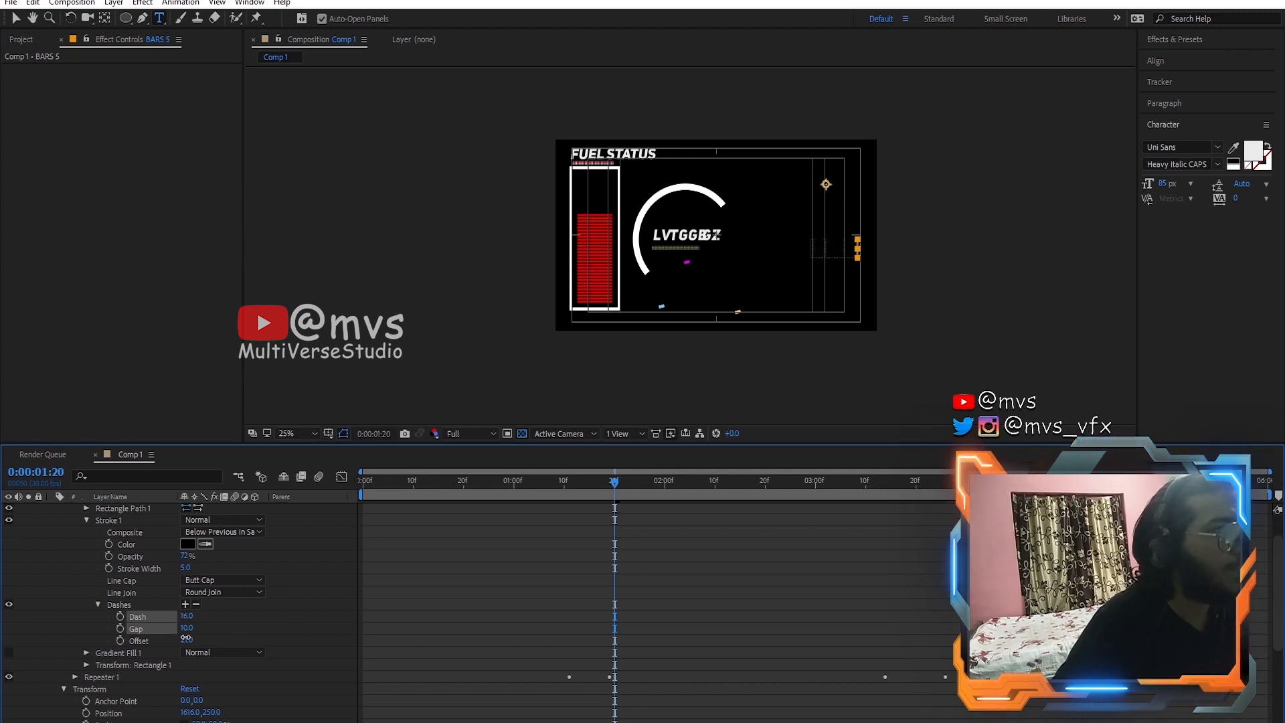
{"action": "mouse_move", "coordinate": [188, 629]}
{"action": "left_mouse_down"}
{"action": "mouse_move", "coordinate": [142, 630]}
{"action": "mouse_move", "coordinate": [185, 629]}
{"action": "left_mouse_up"}
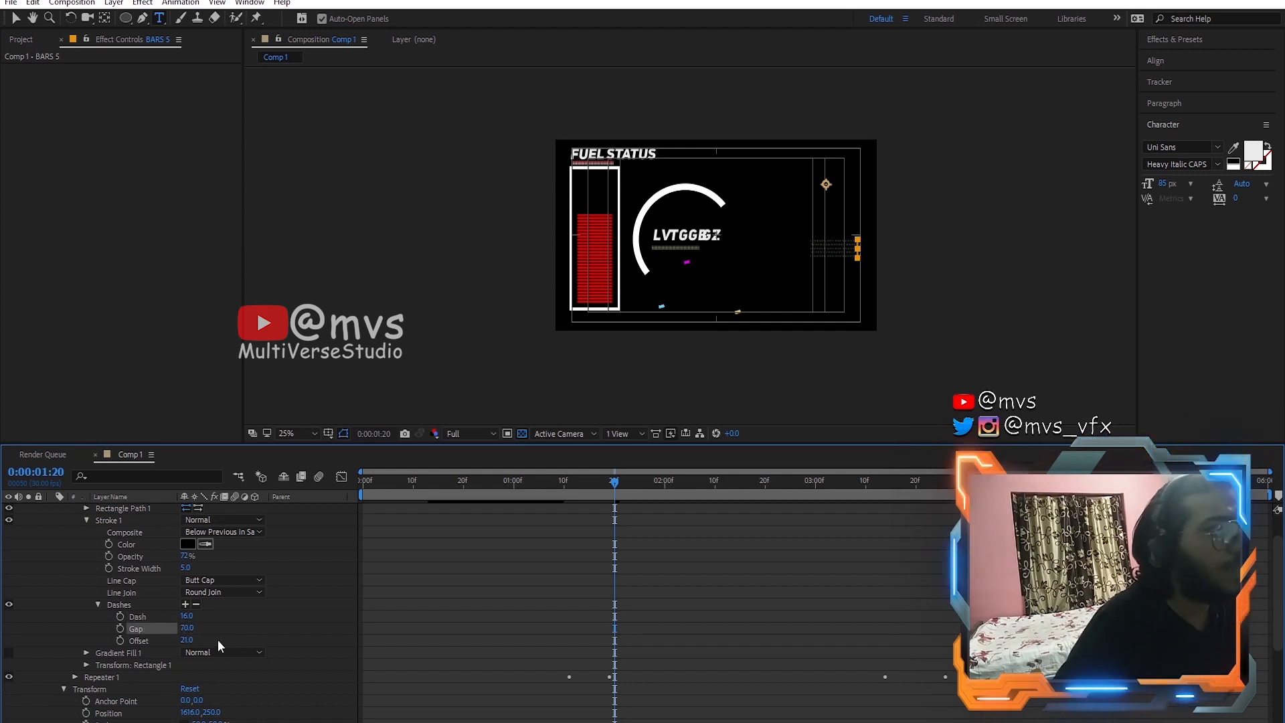
Step: Set the BARS 5 stroke's dash offset to -261 and add its first keyframe at 0:00:01:12
{"action": "left_click_drag", "start_coordinate": [189, 640], "coordinate": [2, 640]}
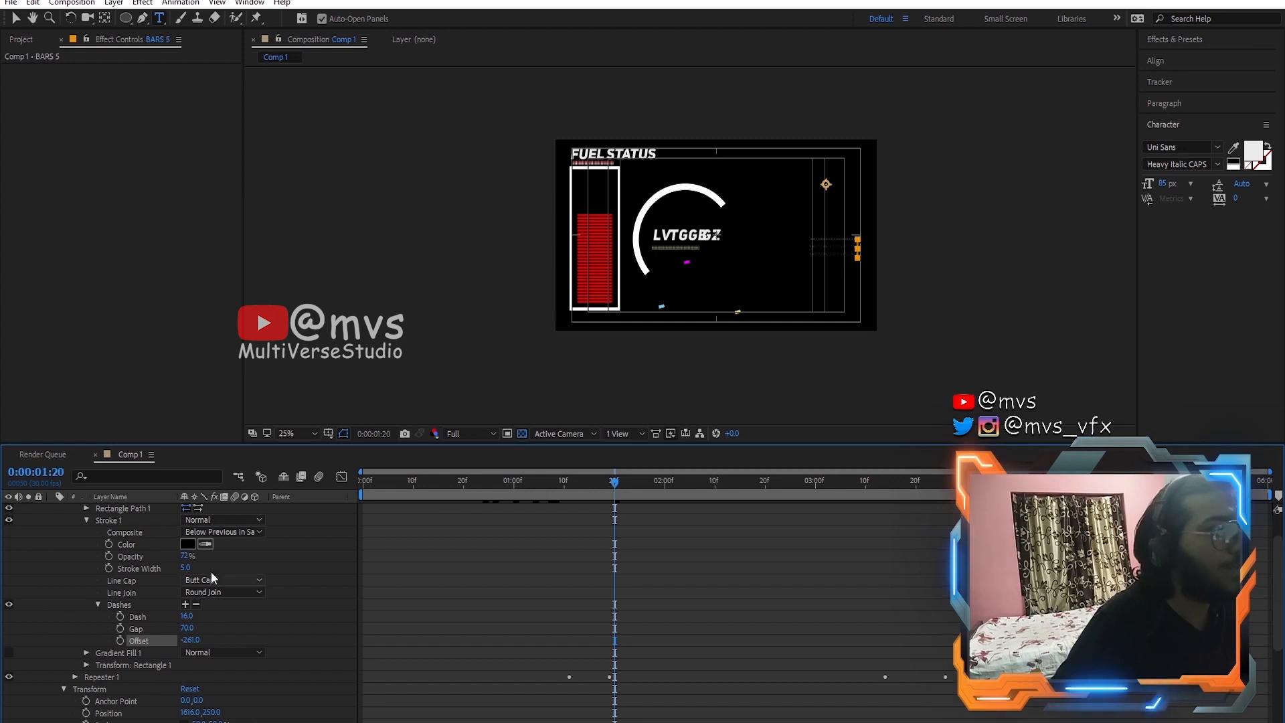
{"action": "left_click_drag", "start_coordinate": [619, 489], "coordinate": [574, 490]}
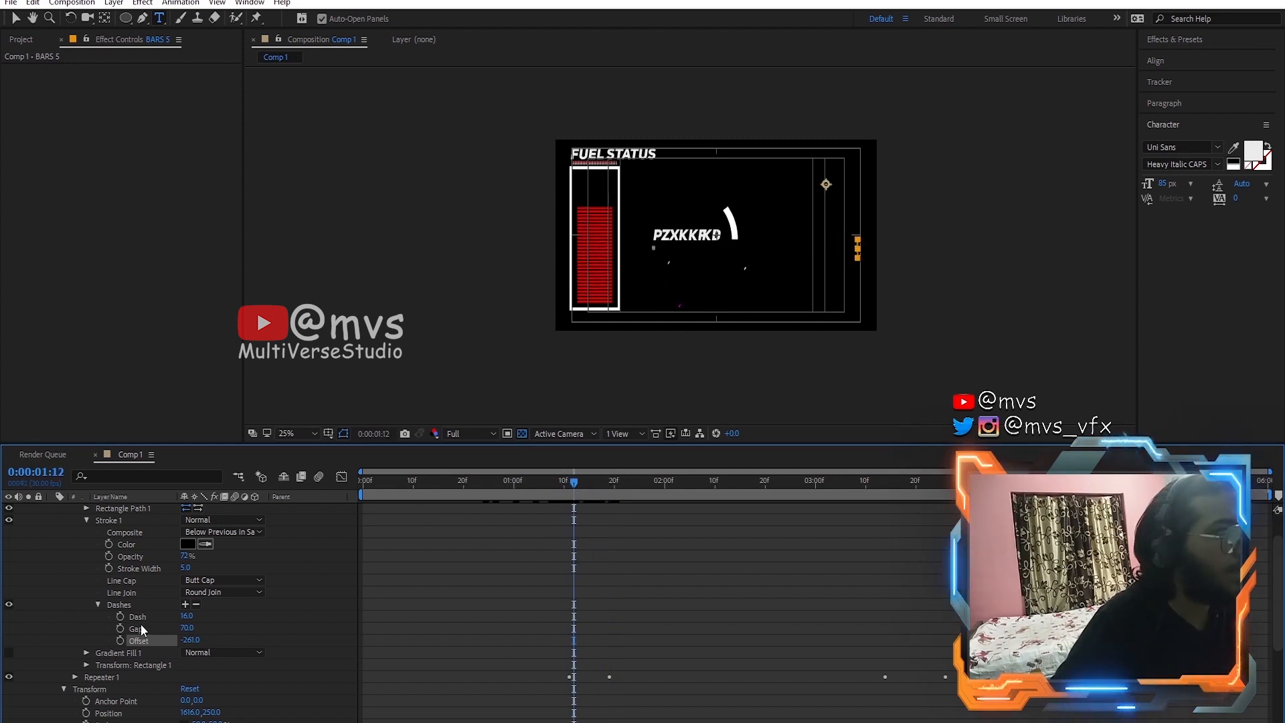
{"action": "left_click", "coordinate": [118, 641]}
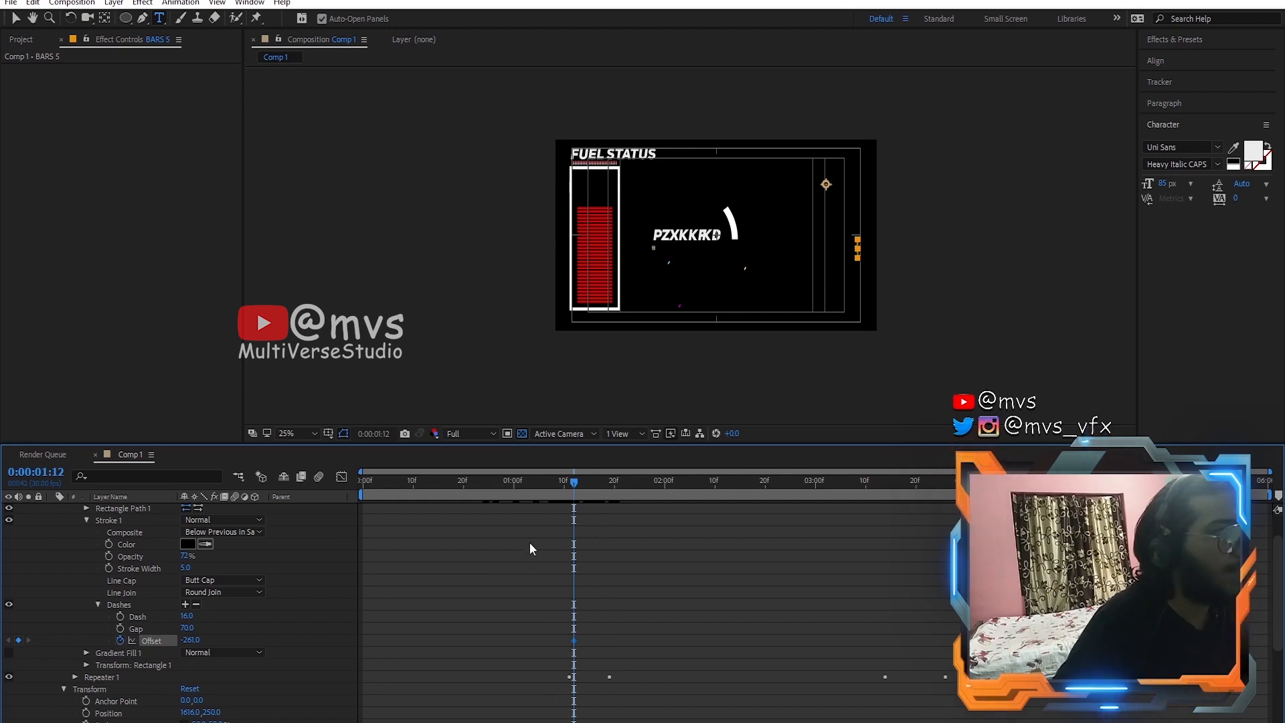
Step: Add a second dash offset keyframe of 300 at the end of the timeline, at 0:00:05:29
{"action": "left_click_drag", "start_coordinate": [580, 480], "coordinate": [1265, 520]}
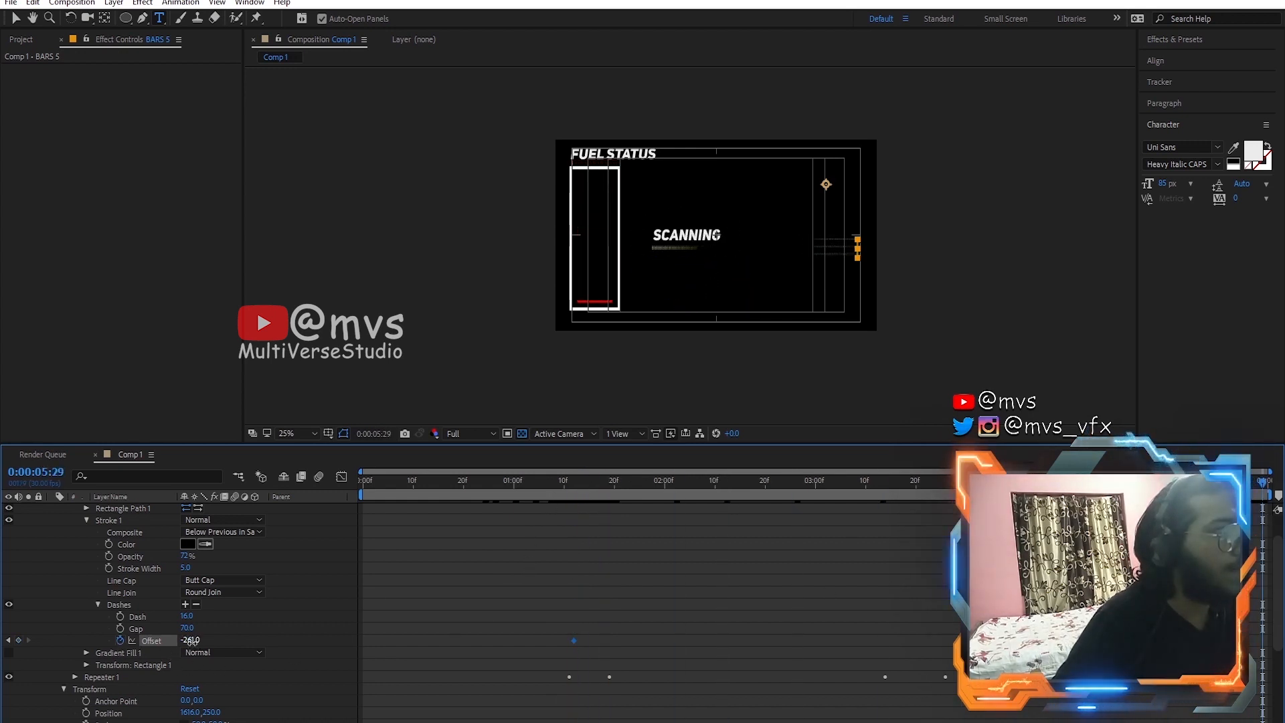
{"action": "left_click_drag", "start_coordinate": [246, 644], "coordinate": [494, 644]}
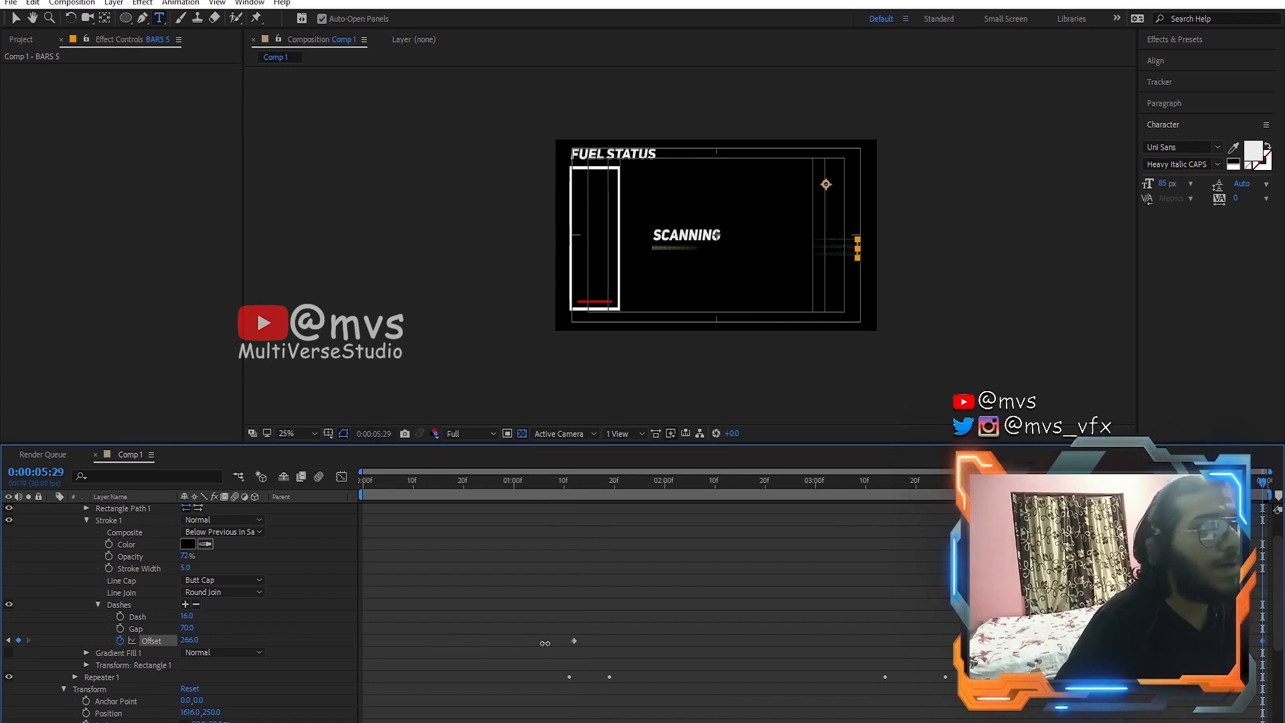
{"action": "left_click", "coordinate": [195, 639]}
{"action": "type", "text": "300"}
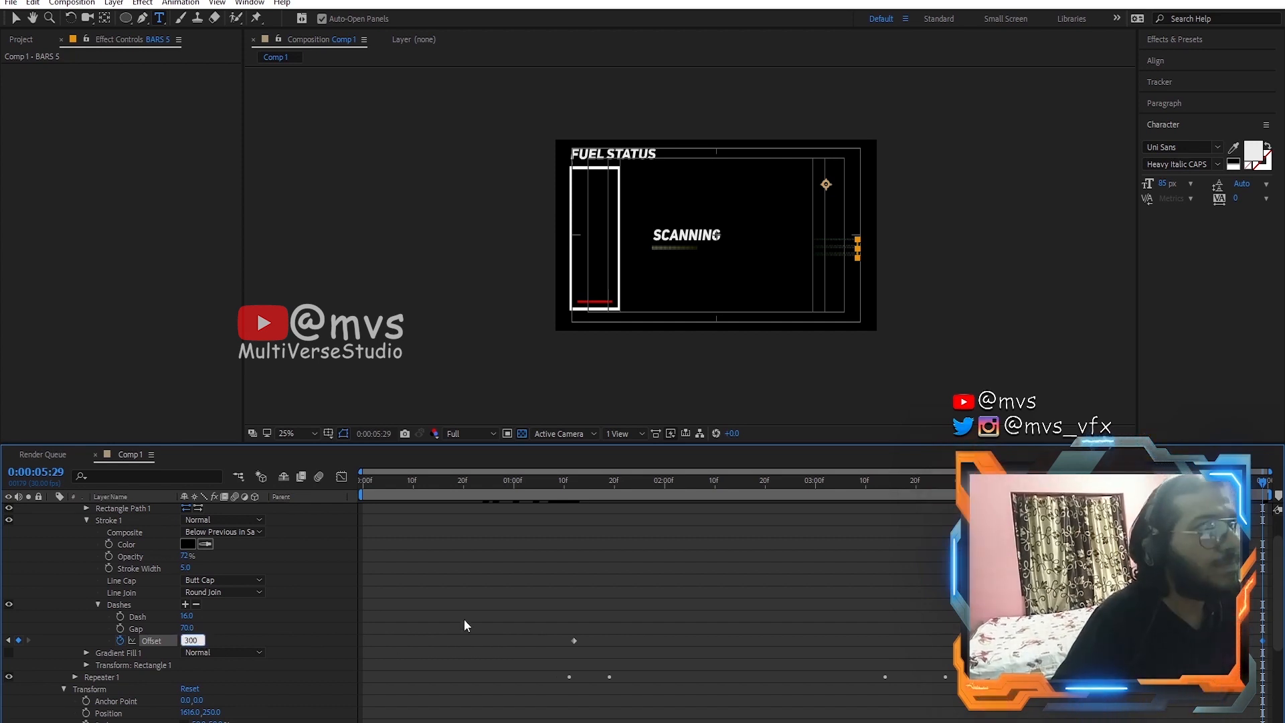
{"action": "key", "text": "Return"}
{"action": "left_click_drag", "start_coordinate": [1221, 512], "coordinate": [615, 520]}
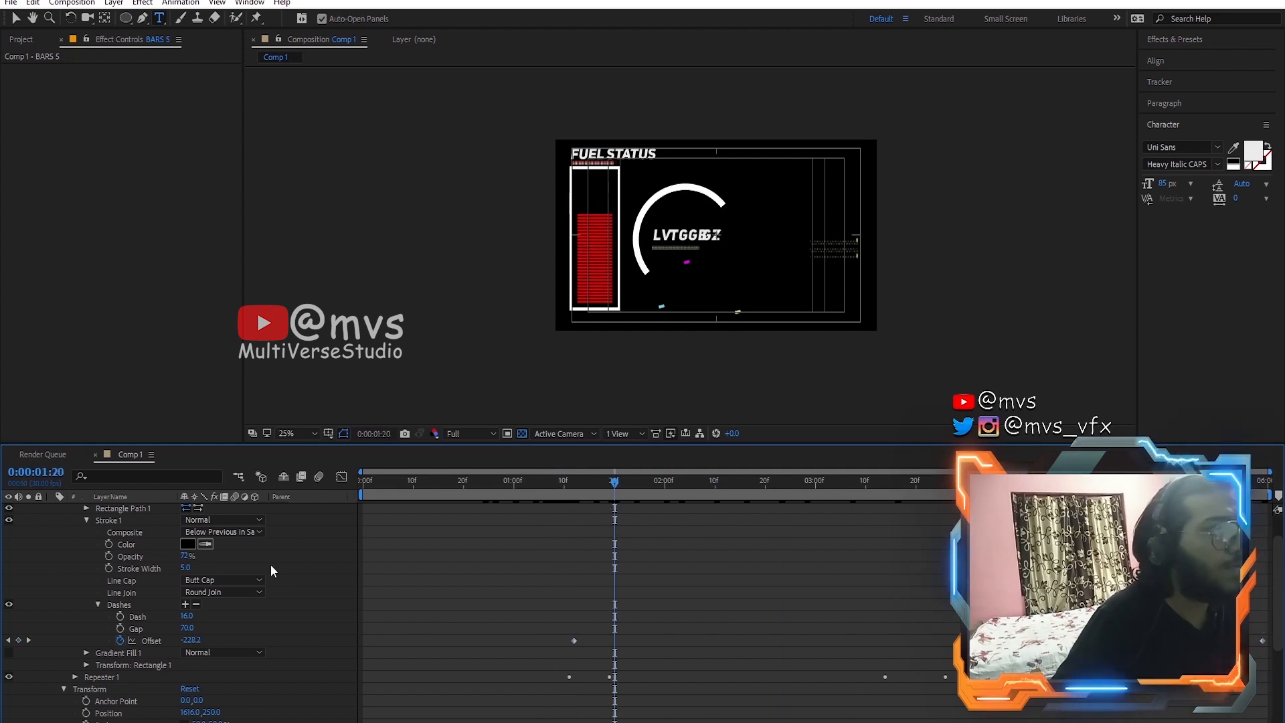
Step: Scale the BARS 5 layer to 100%
{"action": "scroll", "coordinate": [201, 546], "scroll_direction": "up", "scroll_amount": 2}
{"action": "left_click", "coordinate": [107, 509]}
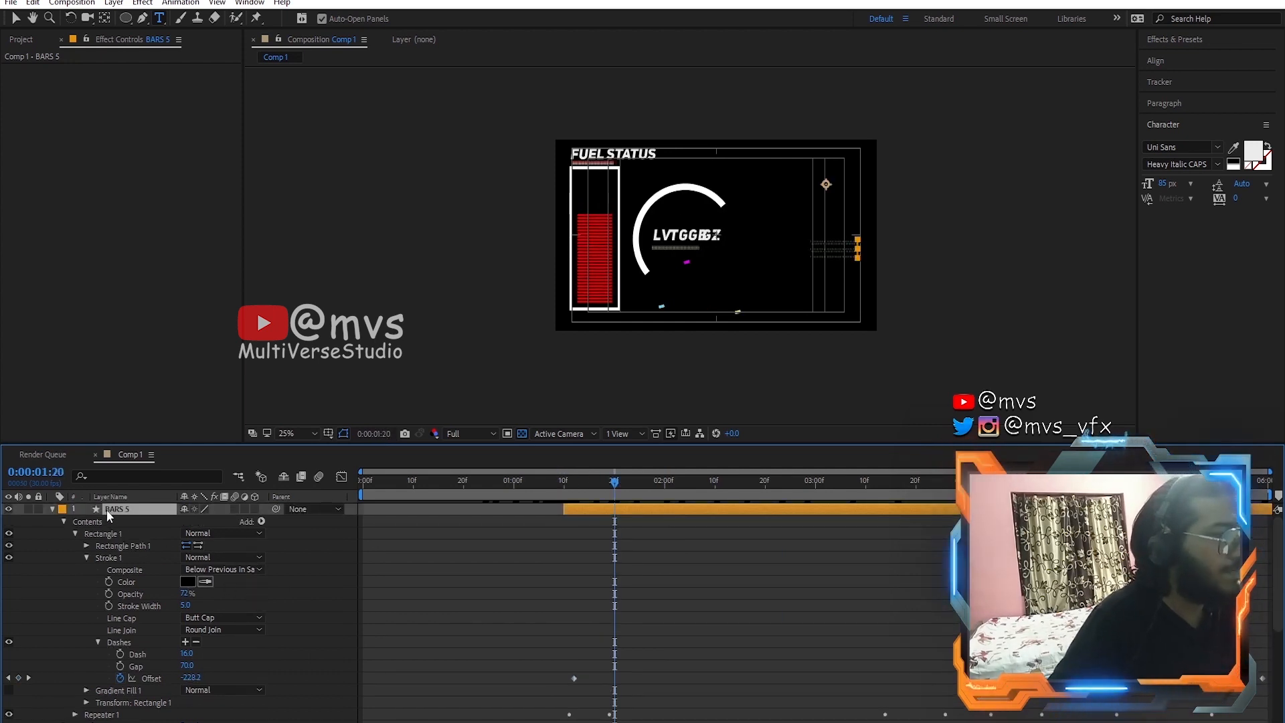
{"action": "key", "text": "s"}
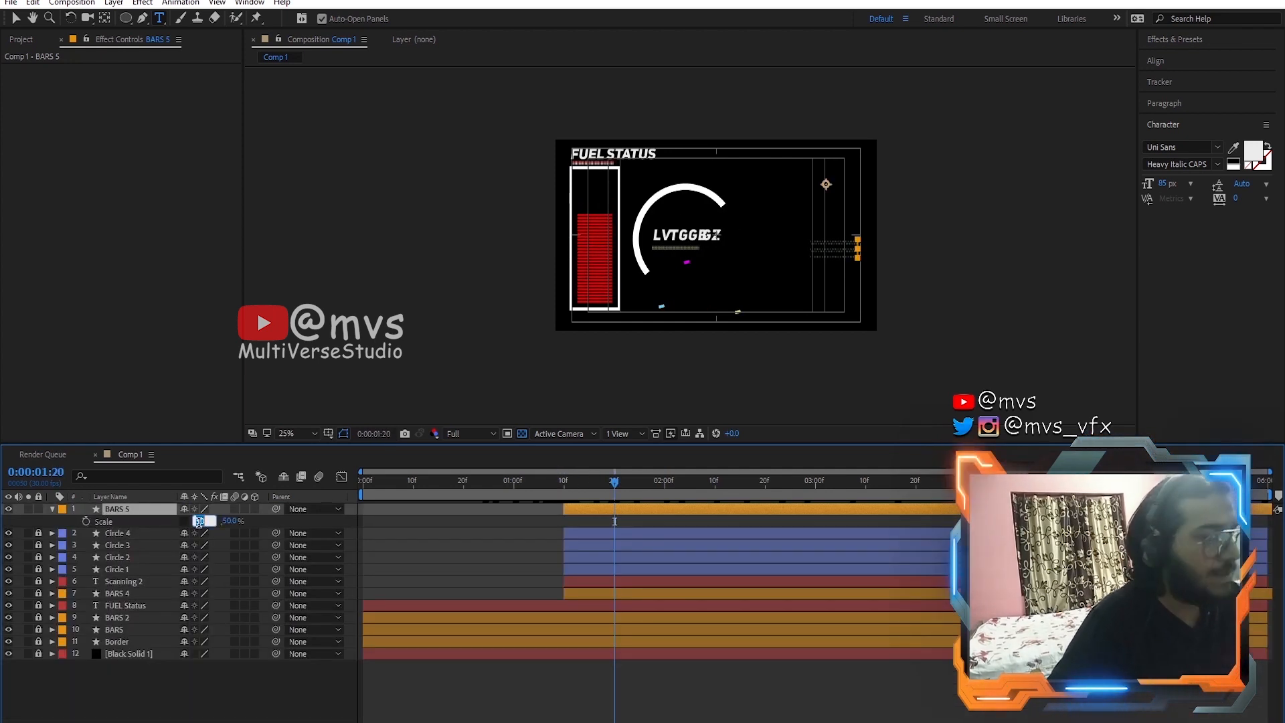
{"action": "key", "text": "Return"}
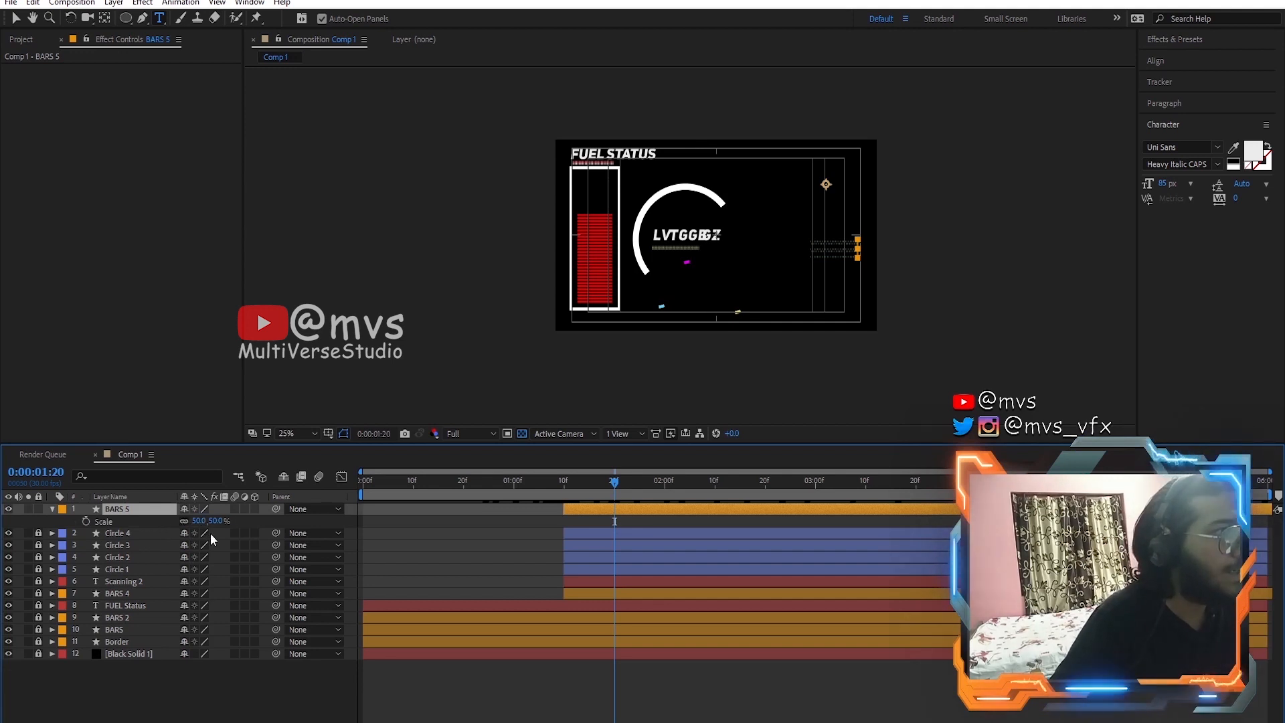
{"action": "left_click", "coordinate": [201, 520]}
{"action": "type", "text": "100"}
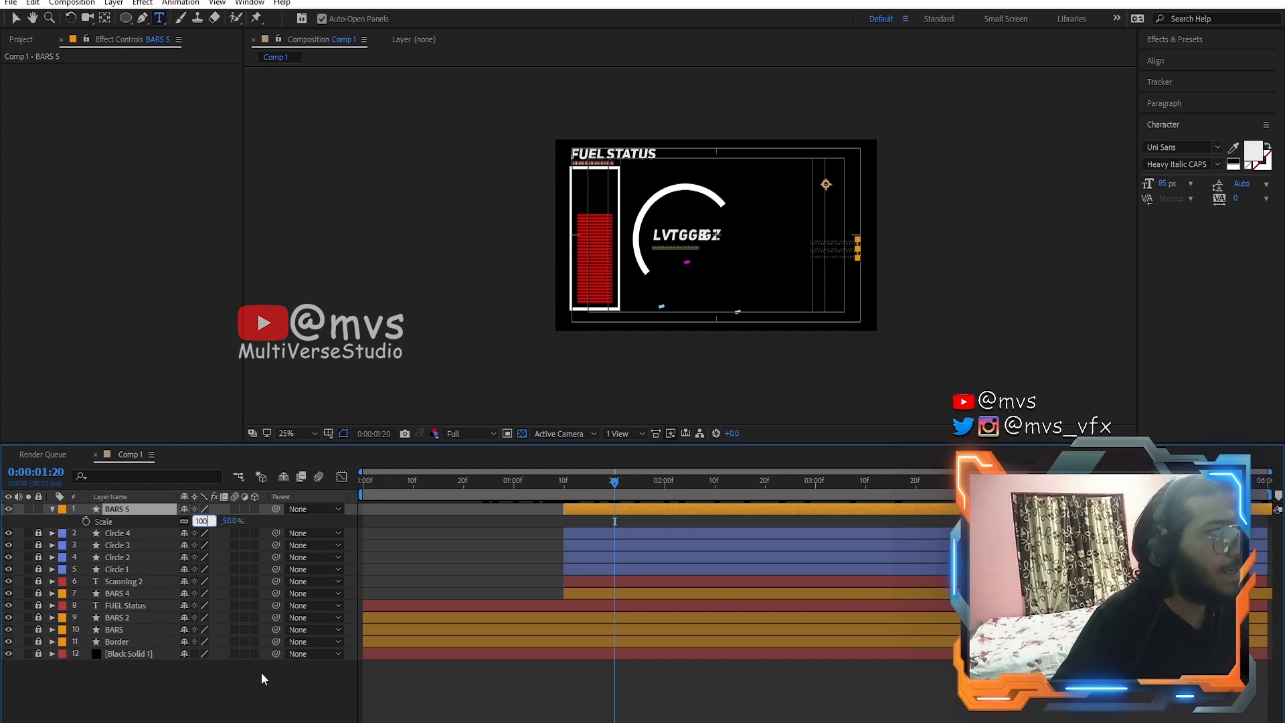
{"action": "left_click", "coordinate": [268, 700]}
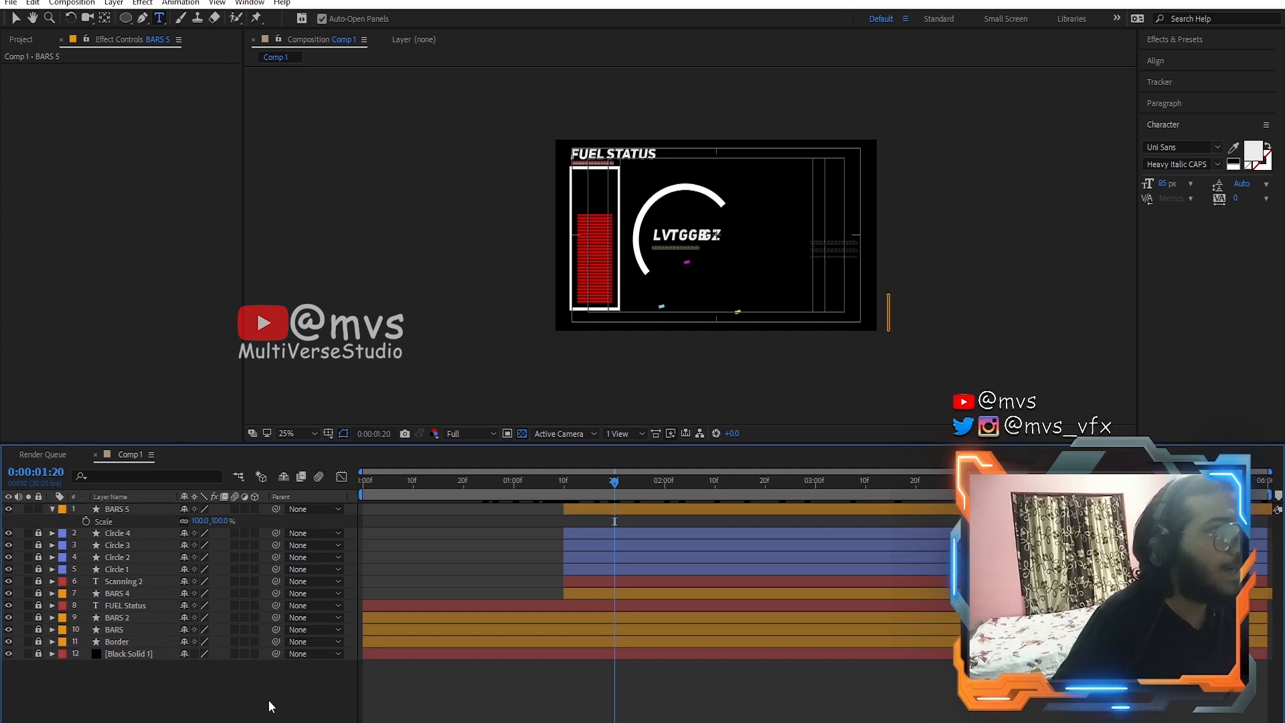
Step: Reposition the BARS 5 layer to 1444, 183 inside the lower right of the frame and preview the animation
{"action": "left_click", "coordinate": [137, 511]}
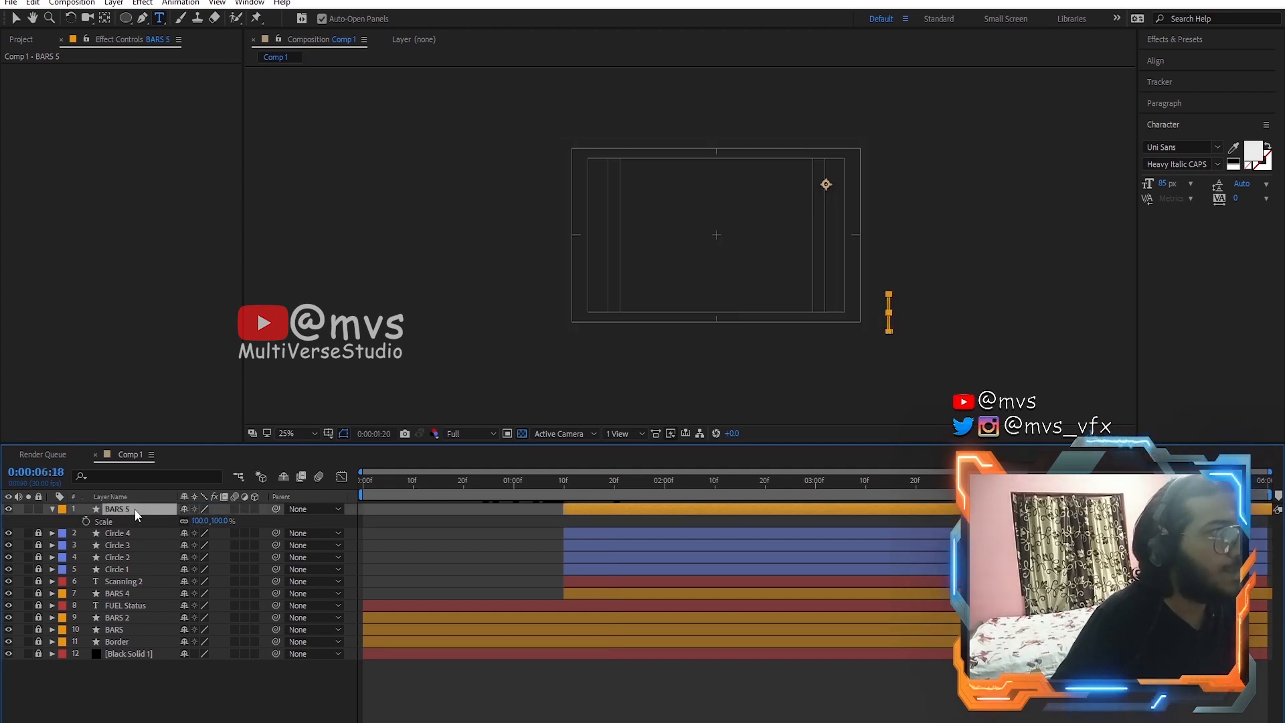
{"action": "left_click", "coordinate": [645, 481]}
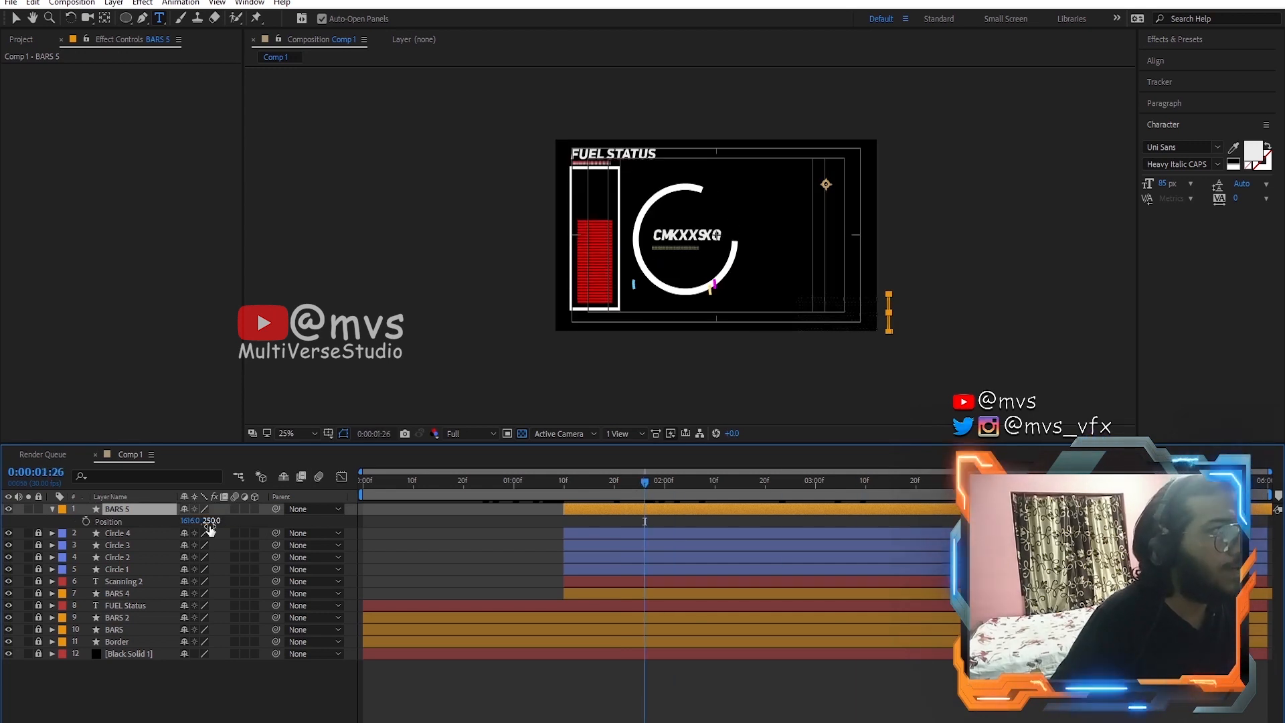
{"action": "key", "text": "p"}
{"action": "left_click_drag", "start_coordinate": [208, 521], "coordinate": [51, 560]}
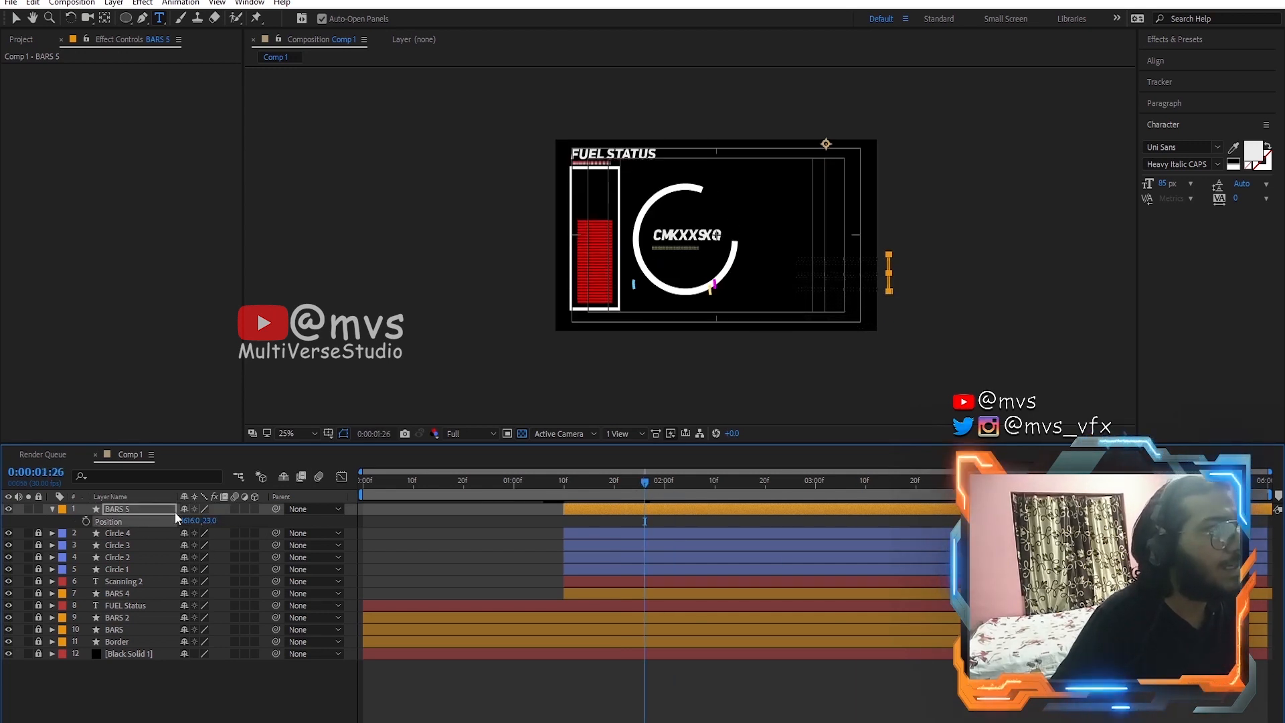
{"action": "left_click_drag", "start_coordinate": [198, 521], "coordinate": [109, 533]}
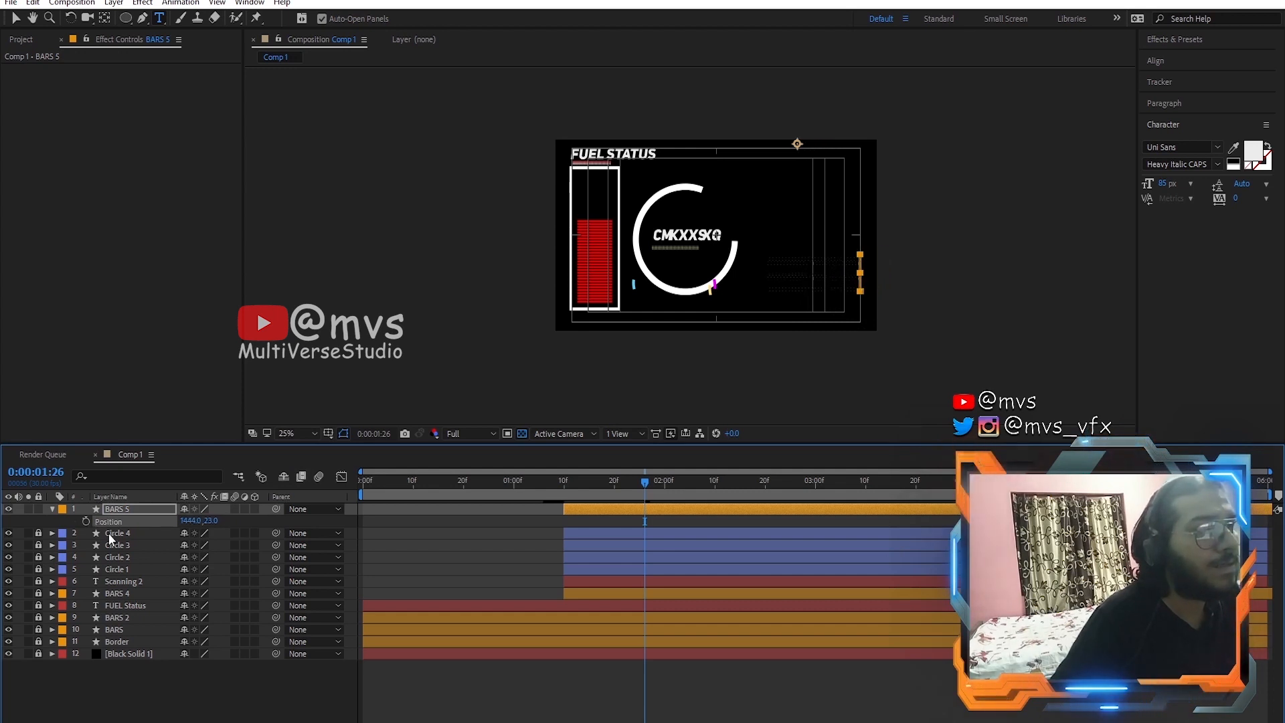
{"action": "left_click_drag", "start_coordinate": [303, 534], "coordinate": [301, 544]}
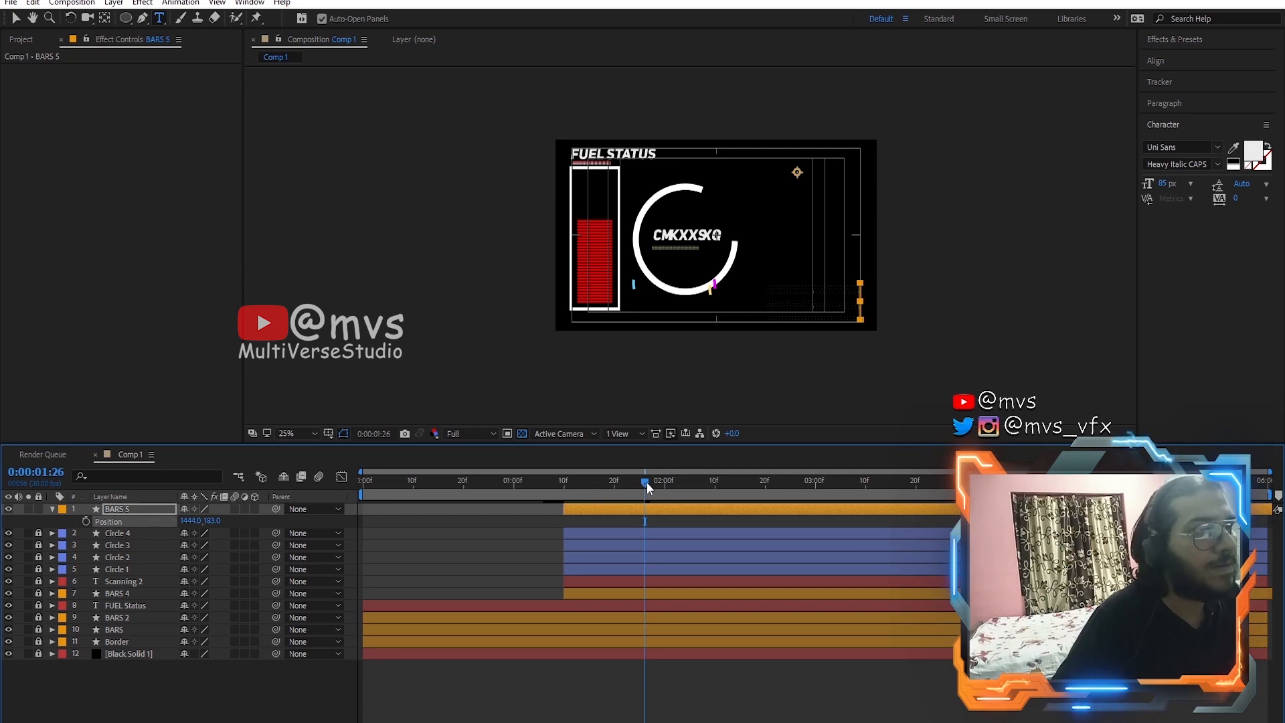
{"action": "key", "text": "space"}
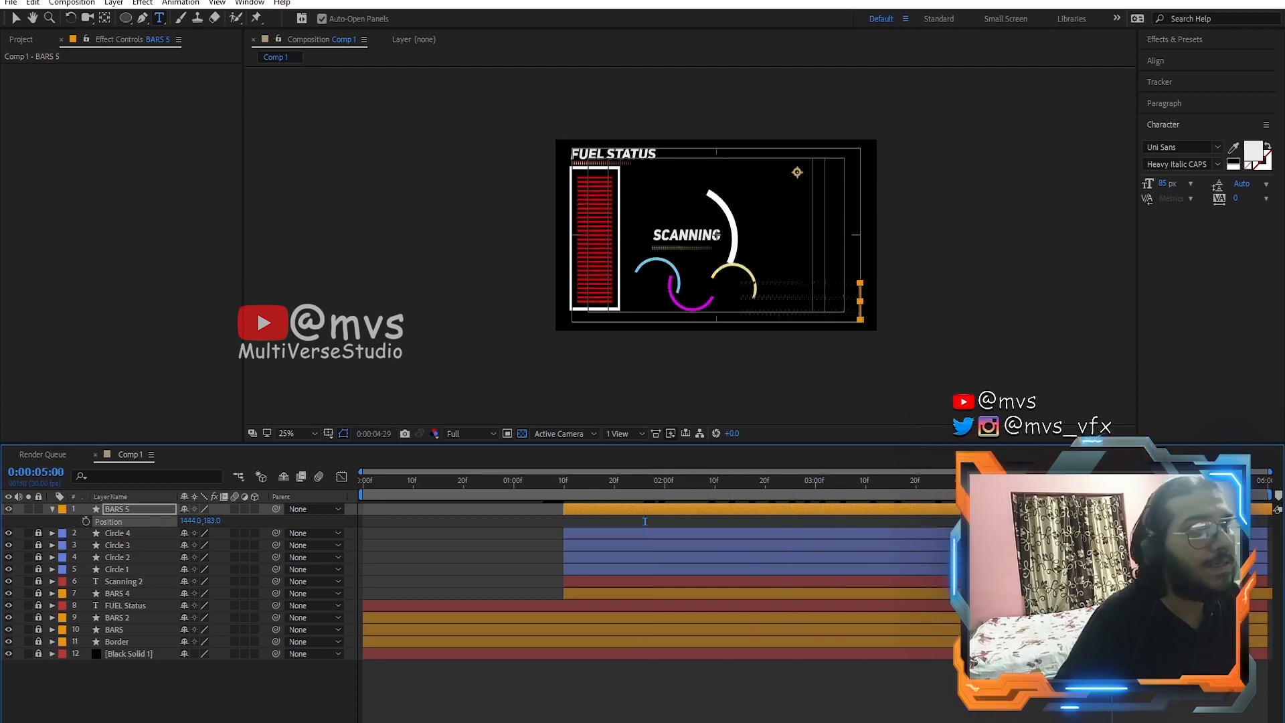
Step: Unlock and duplicate the FUEL Status text layer, placing the copy at the top of the layer stack
{"action": "left_click_drag", "start_coordinate": [770, 501], "coordinate": [839, 519]}
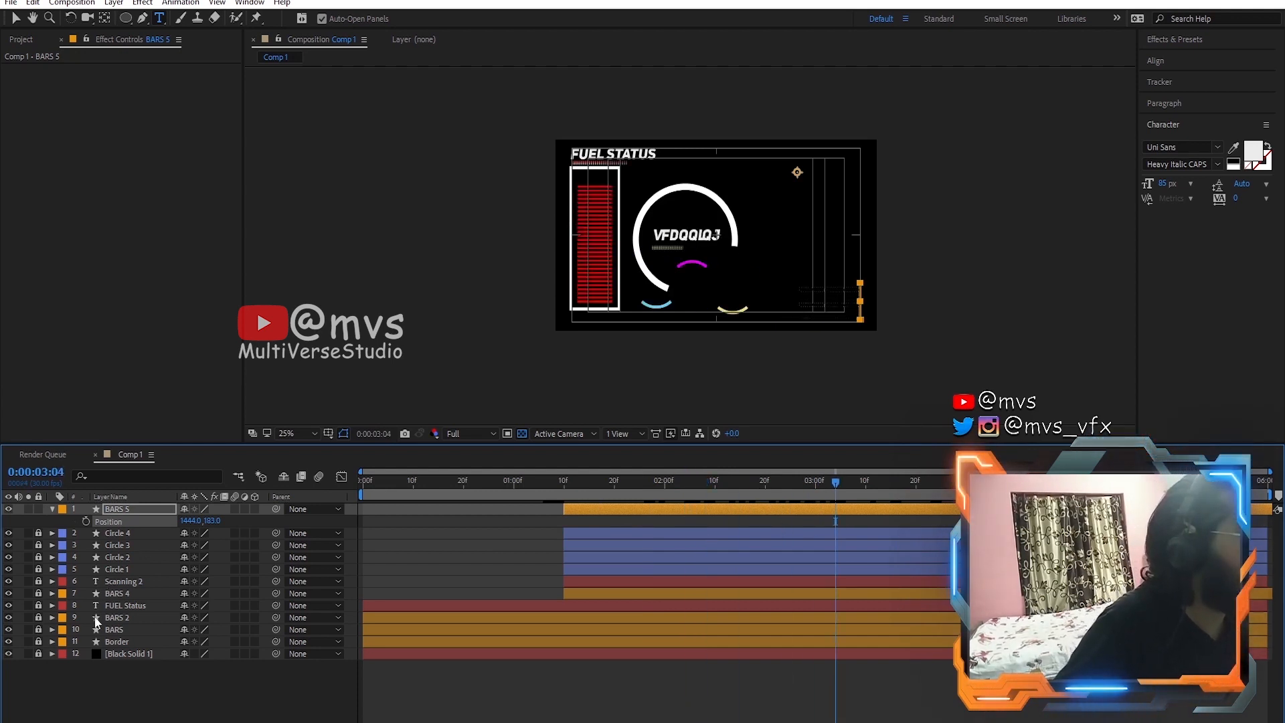
{"action": "left_click", "coordinate": [38, 606]}
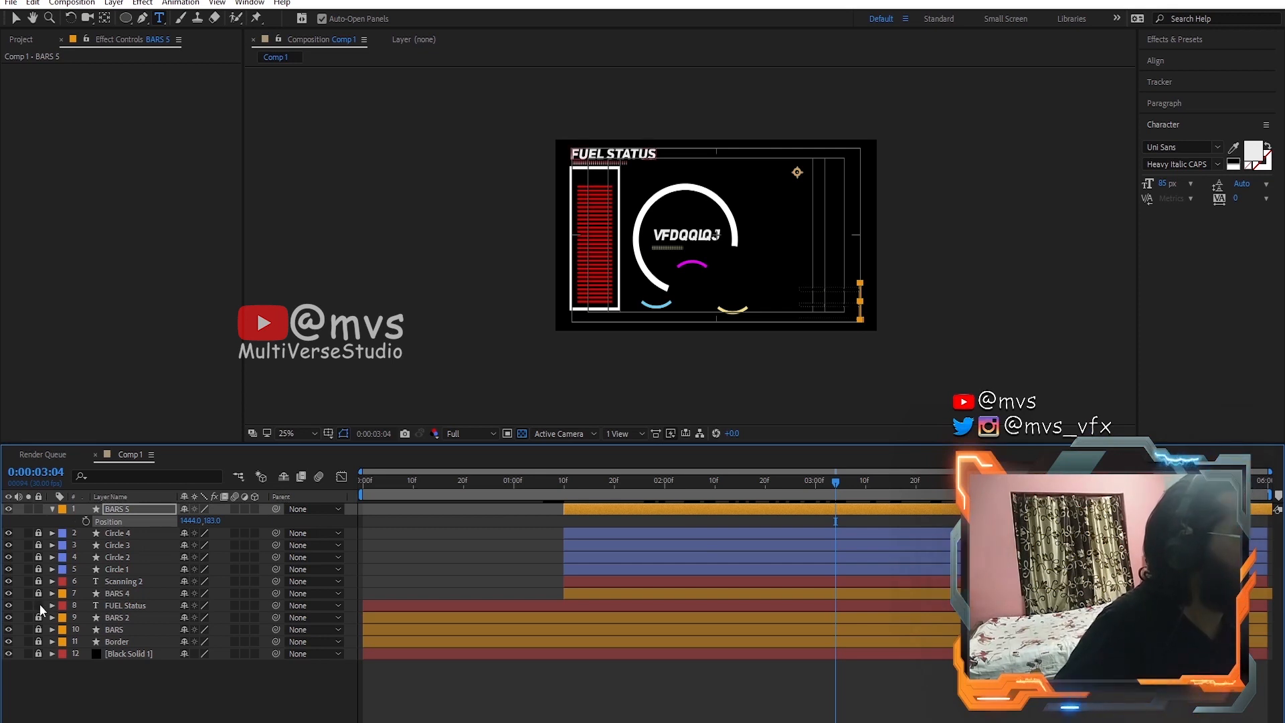
{"action": "left_click", "coordinate": [118, 608]}
{"action": "key", "text": "ctrl+d"}
{"action": "left_click_drag", "start_coordinate": [119, 608], "coordinate": [134, 509]}
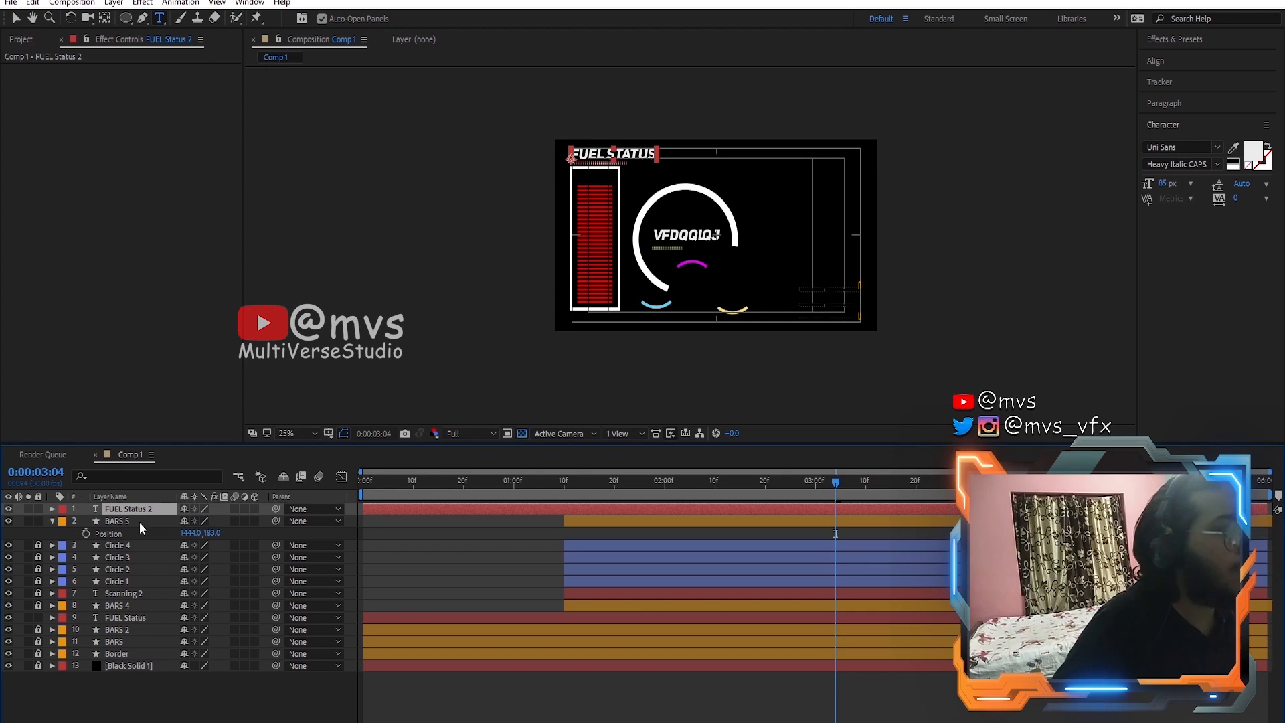
Step: Move the duplicated text layer to position 1309, 112 in the upper right of the frame
{"action": "key", "text": "p"}
{"action": "left_click_drag", "start_coordinate": [186, 520], "coordinate": [589, 520]}
{"action": "left_click_drag", "start_coordinate": [1003, 520], "coordinate": [1003, 520]}
Step: Change the duplicated title's text to FIELD STATUS
{"action": "left_click", "coordinate": [791, 160]}
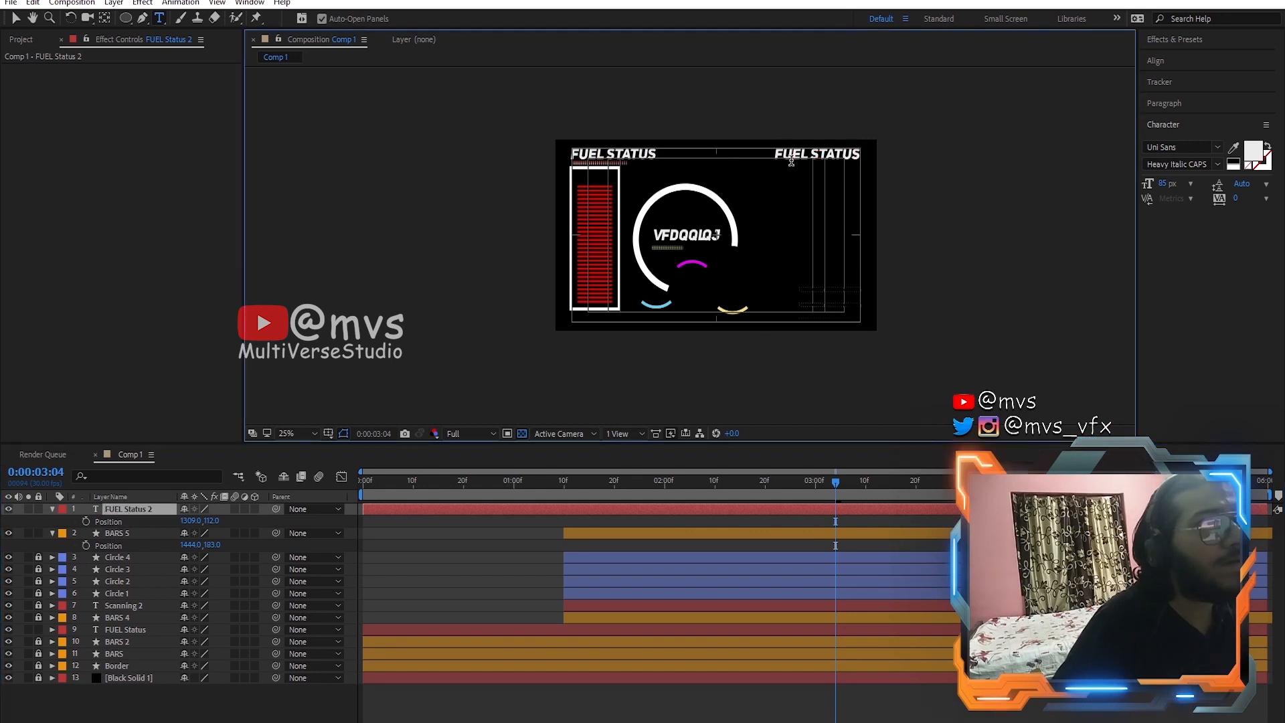
{"action": "double_click", "coordinate": [792, 161]}
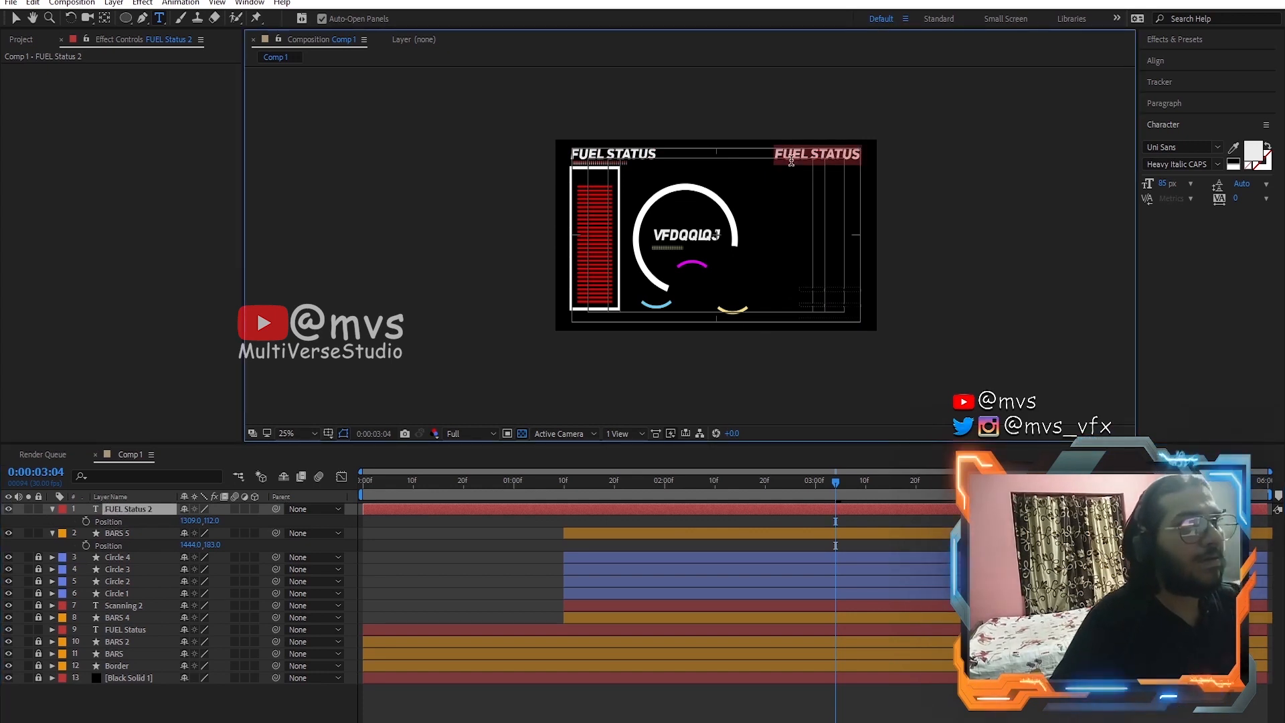
{"action": "type", "text": "FIEL"}
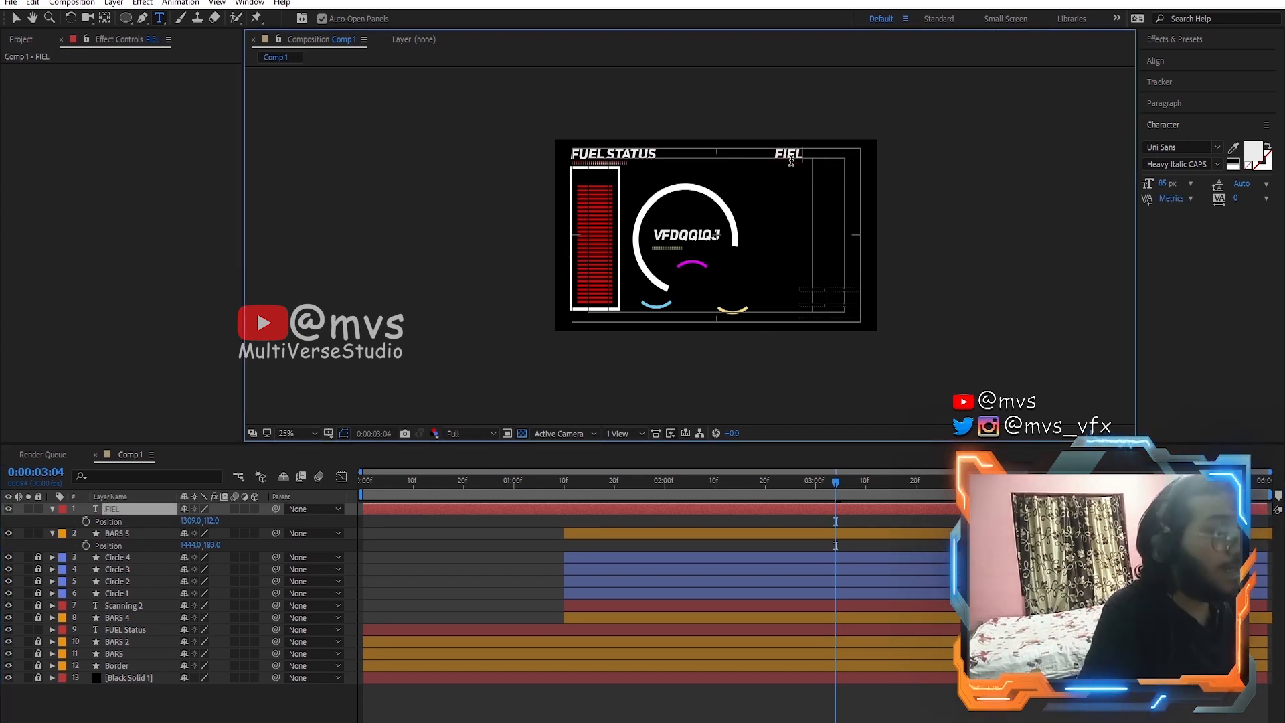
{"action": "type", "text": "D STATUS"}
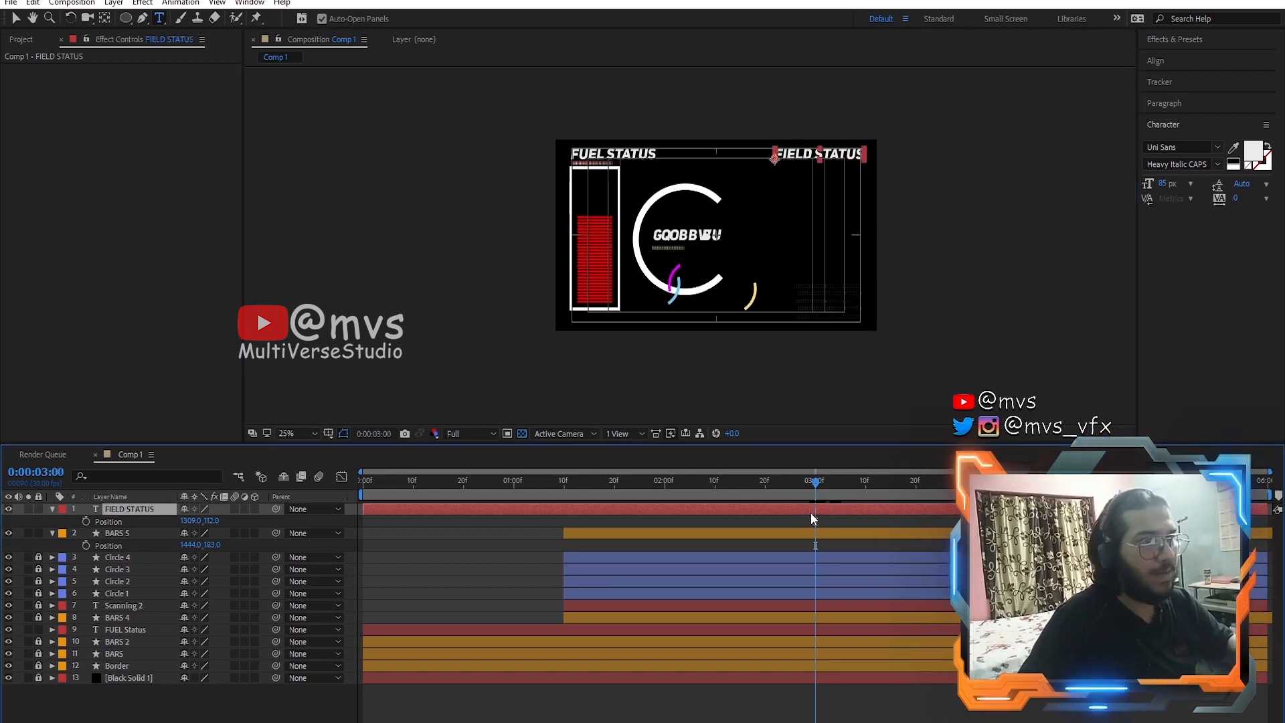
Step: Split the FIELD STATUS layer at 0:00:03:00 and delete the part before the split
{"action": "key", "text": "ctrl+shift+d"}
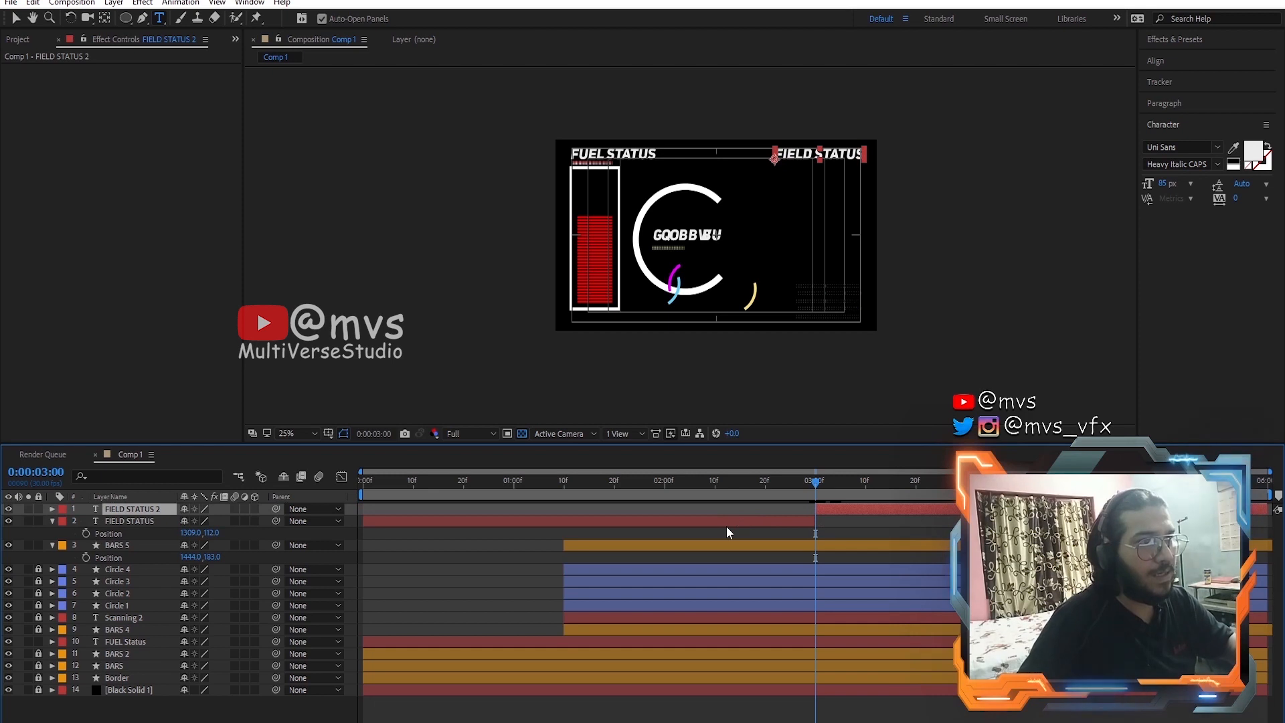
{"action": "left_click", "coordinate": [726, 526]}
{"action": "key", "text": "Delete"}
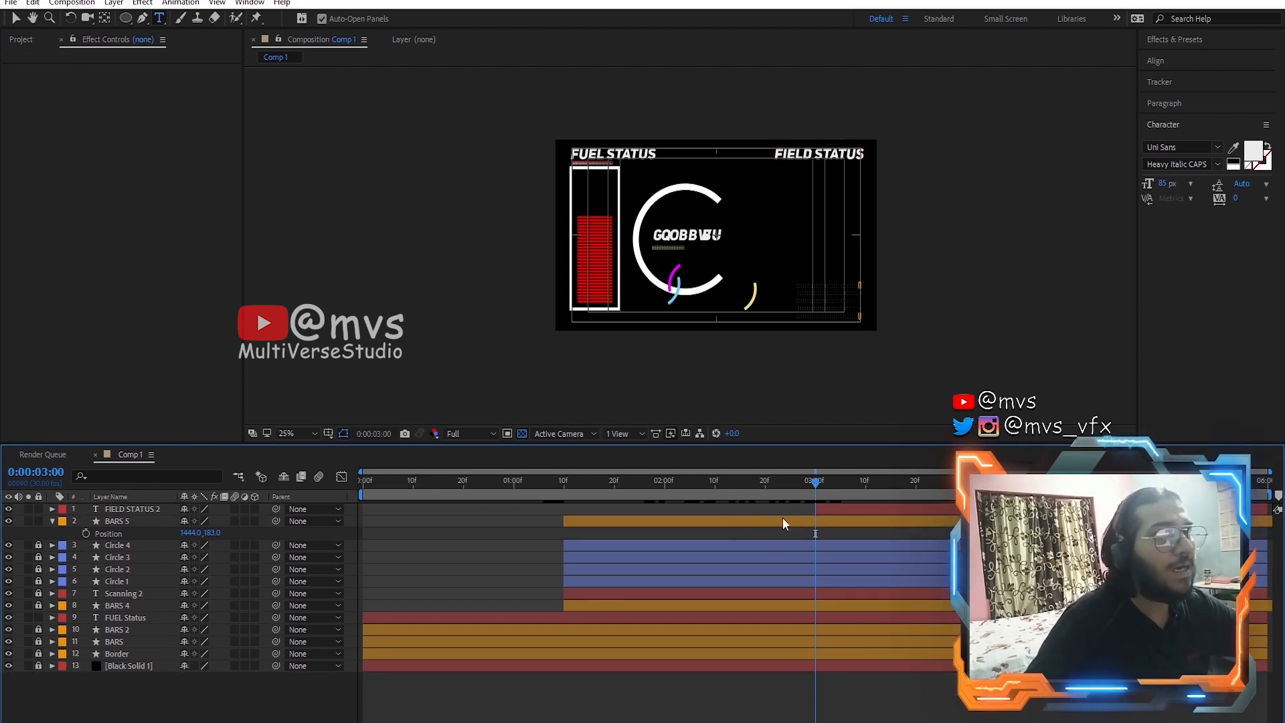
Step: Keyframe the FIELD STATUS 2 Grouping Alignment at 0, 0% at 0:00:03:20 and 0, -77% at 0:00:03:00
{"action": "left_click_drag", "start_coordinate": [816, 479], "coordinate": [924, 491]}
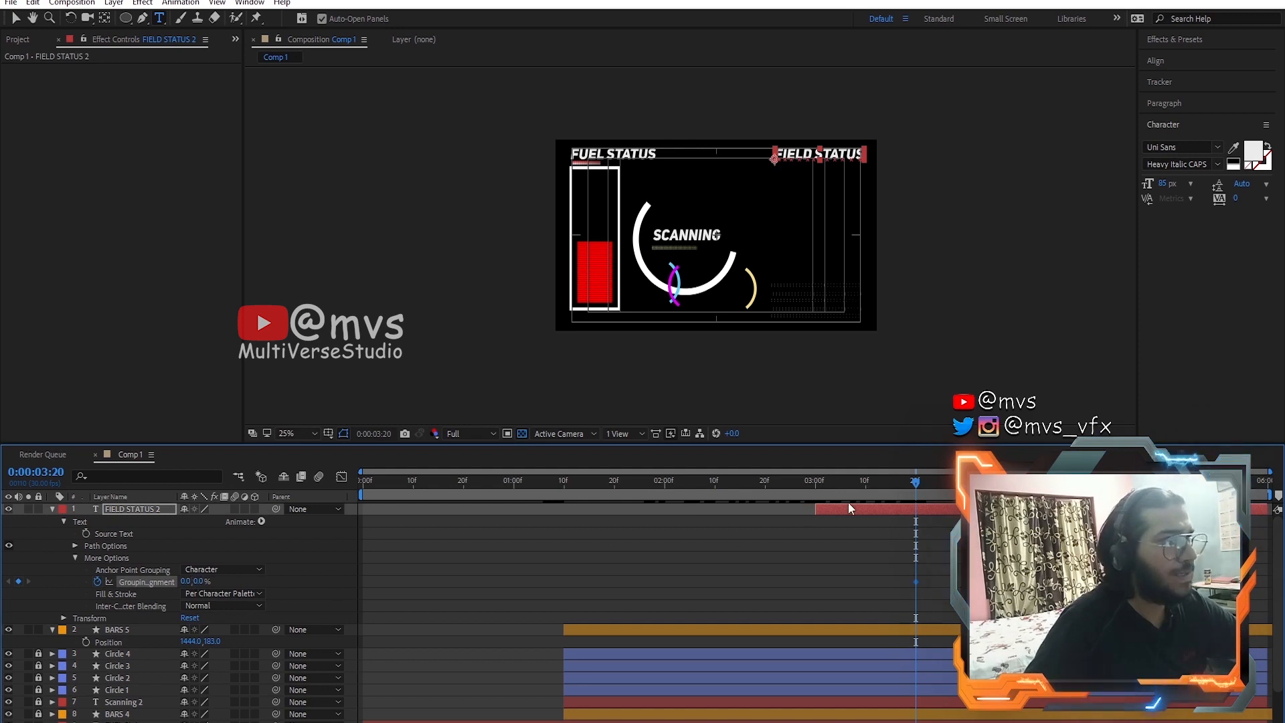
{"action": "left_click_drag", "start_coordinate": [820, 480], "coordinate": [815, 485]}
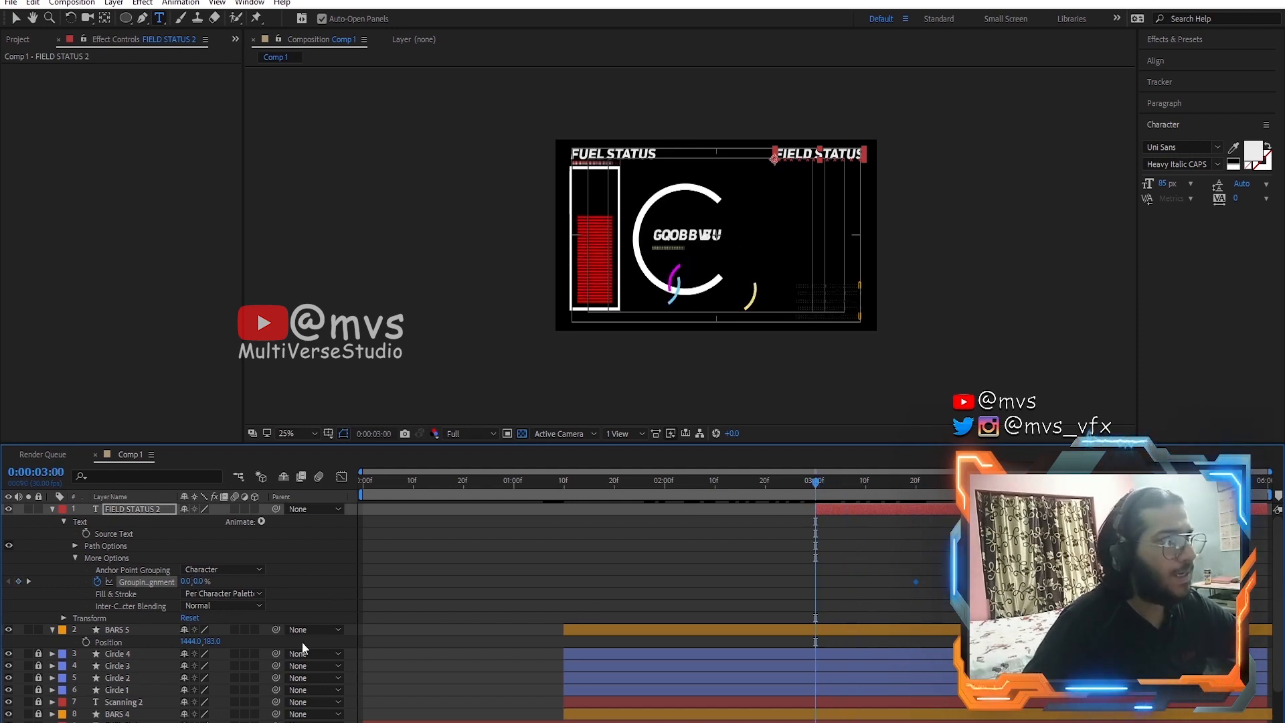
{"action": "left_click_drag", "start_coordinate": [202, 581], "coordinate": [169, 582]}
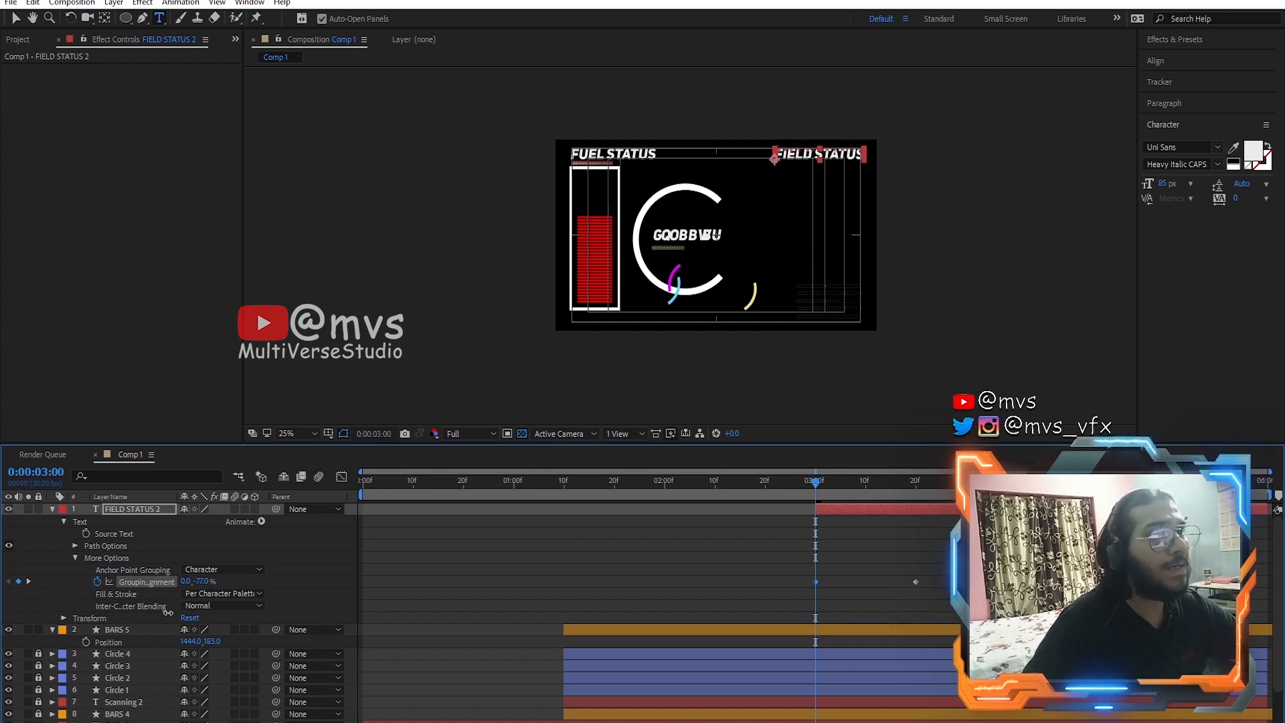
{"action": "left_click_drag", "start_coordinate": [821, 480], "coordinate": [912, 494]}
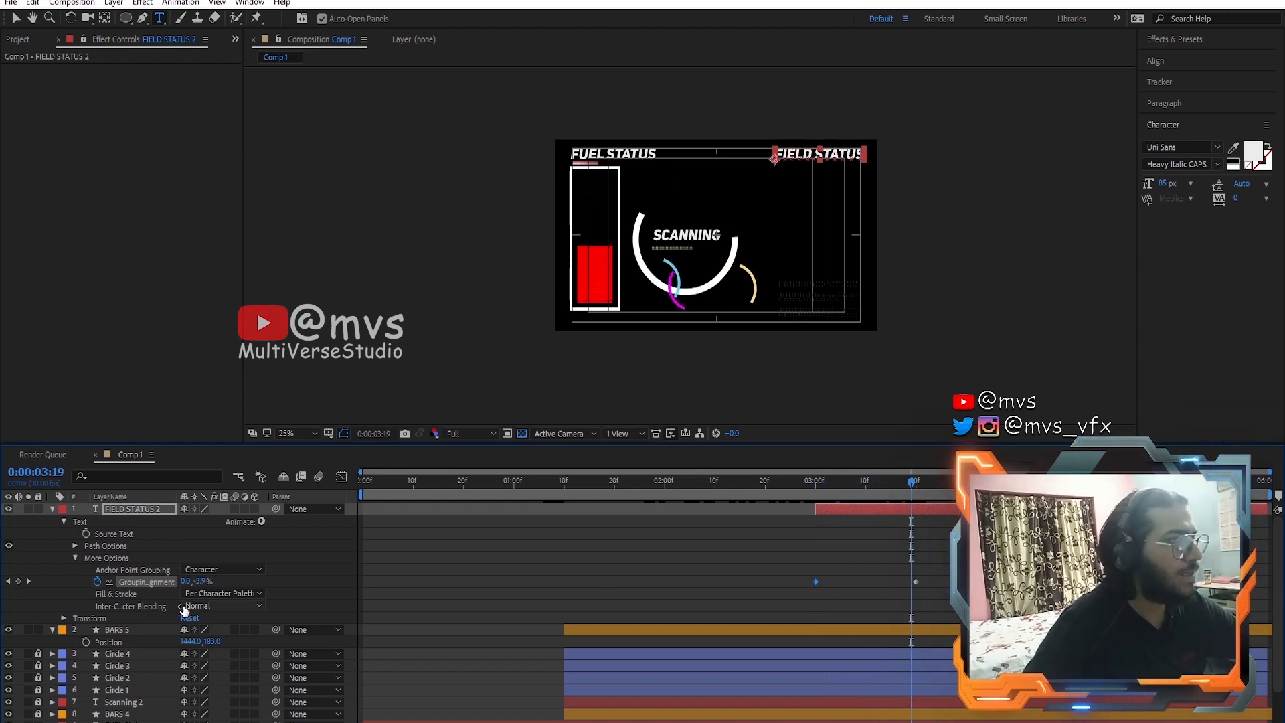
Step: Set the FIELD STATUS 2 Fill & Stroke to All Fills Over All Strokes and Inter-Character Blending to Luminosity
{"action": "left_click", "coordinate": [224, 594]}
{"action": "left_click", "coordinate": [244, 634]}
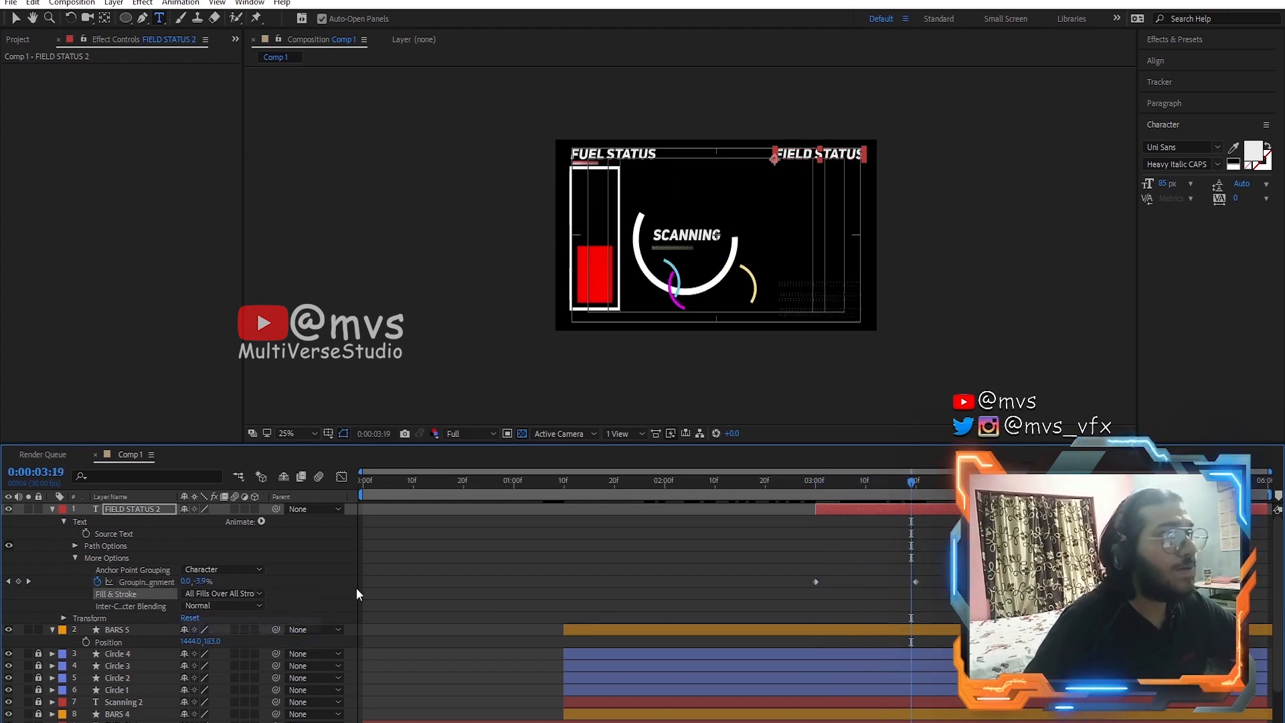
{"action": "left_click", "coordinate": [232, 608]}
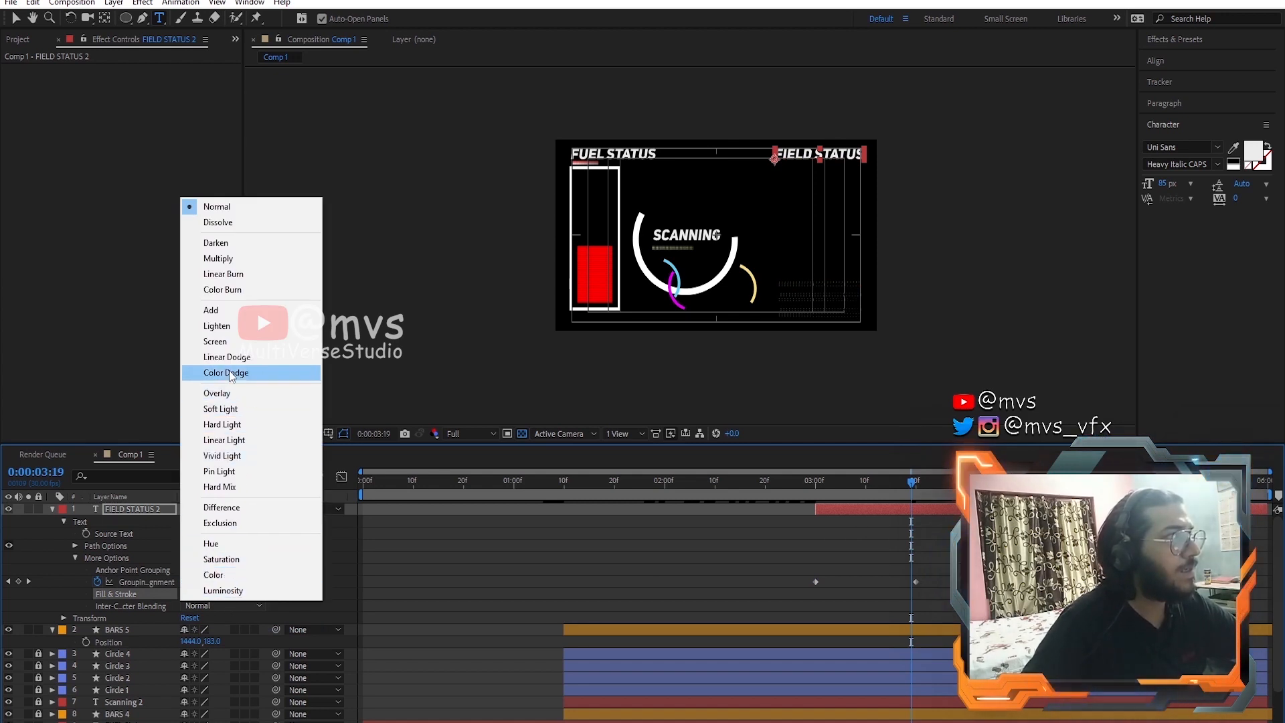
{"action": "left_click", "coordinate": [255, 590]}
Step: Keyframe the FIELD STATUS 2 Opacity at 100% at 0:00:03:20 and 0% at 0:00:03:00
{"action": "left_click", "coordinate": [778, 488]}
{"action": "left_click_drag", "start_coordinate": [777, 490], "coordinate": [865, 490]}
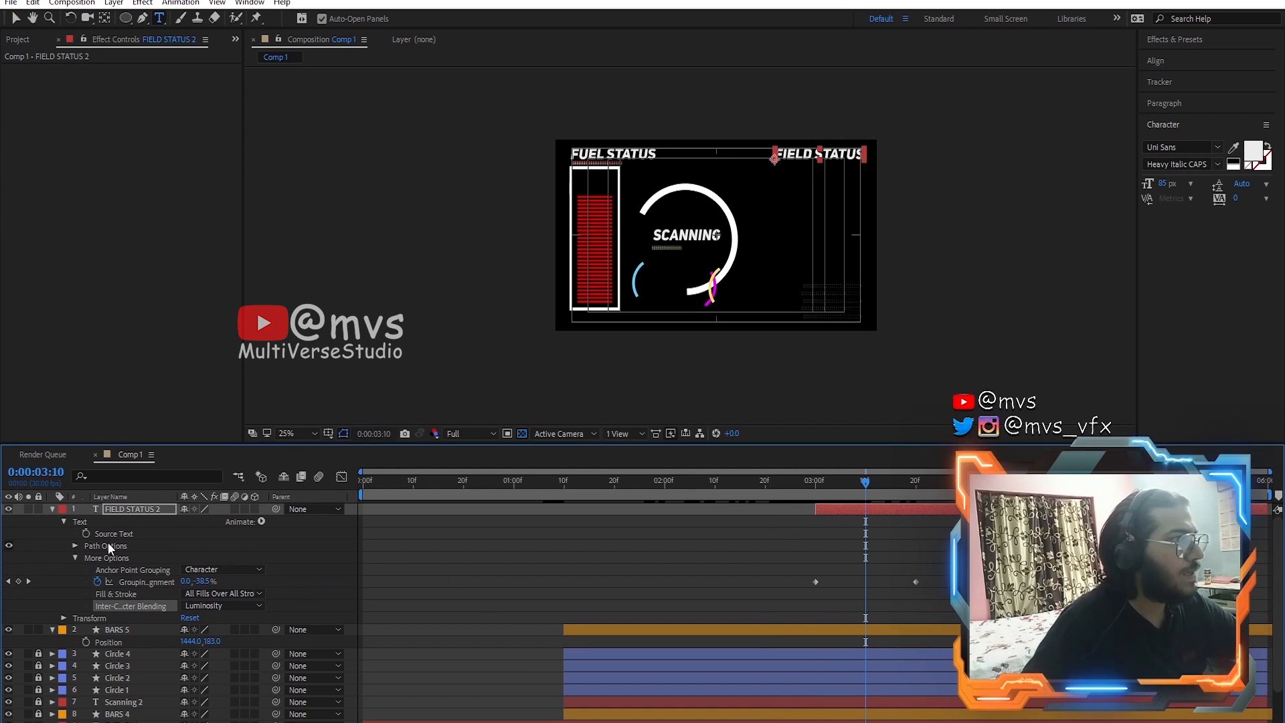
{"action": "left_click", "coordinate": [75, 546]}
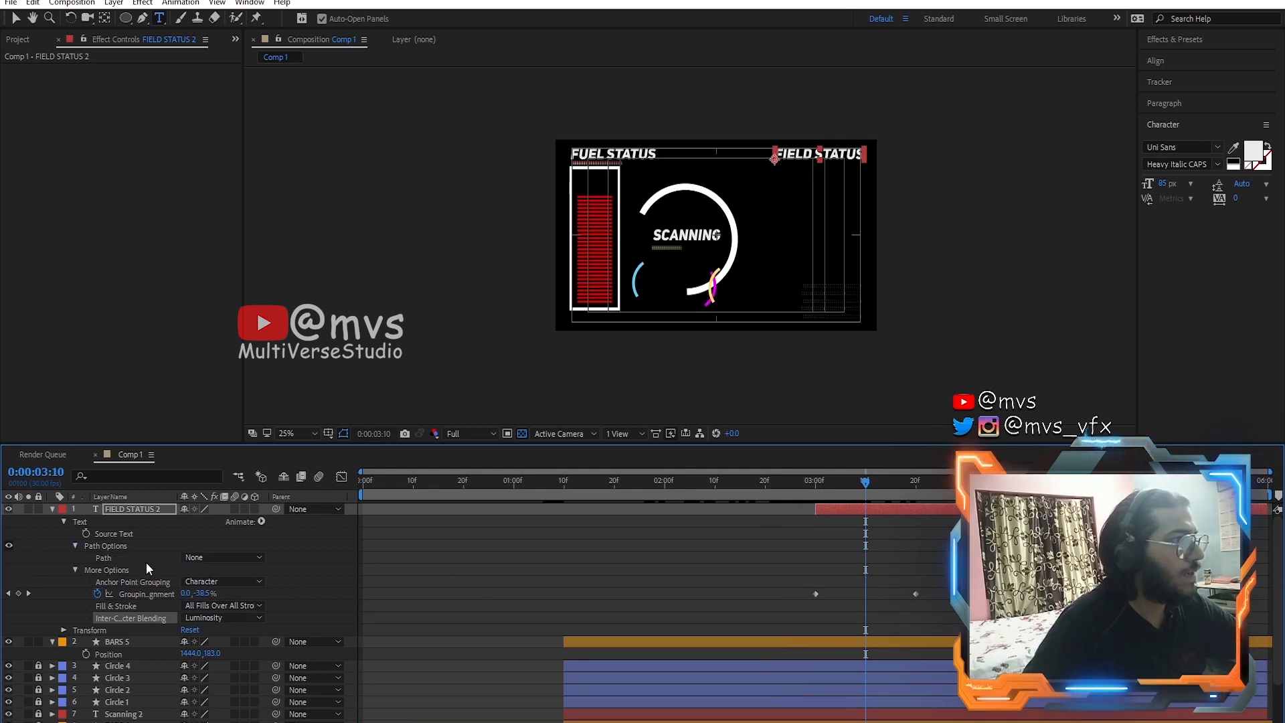
{"action": "left_click", "coordinate": [63, 522]}
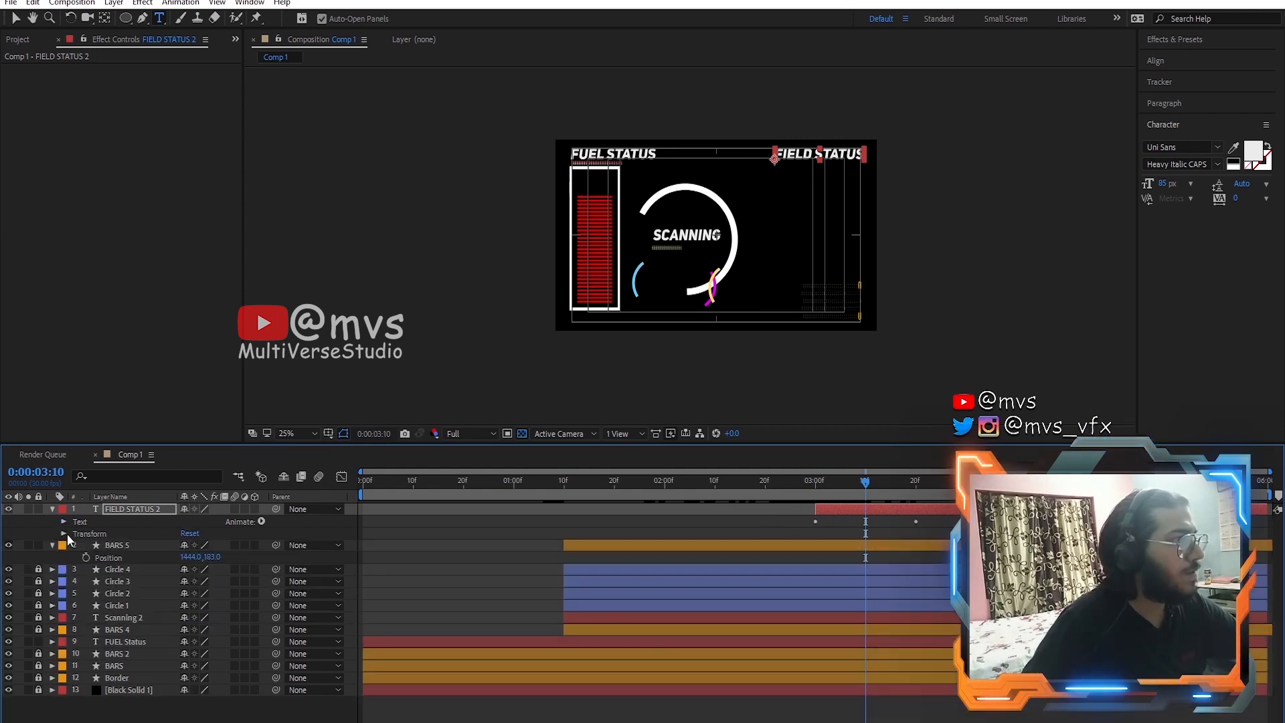
{"action": "key", "text": "F2"}
{"action": "left_click", "coordinate": [64, 533]}
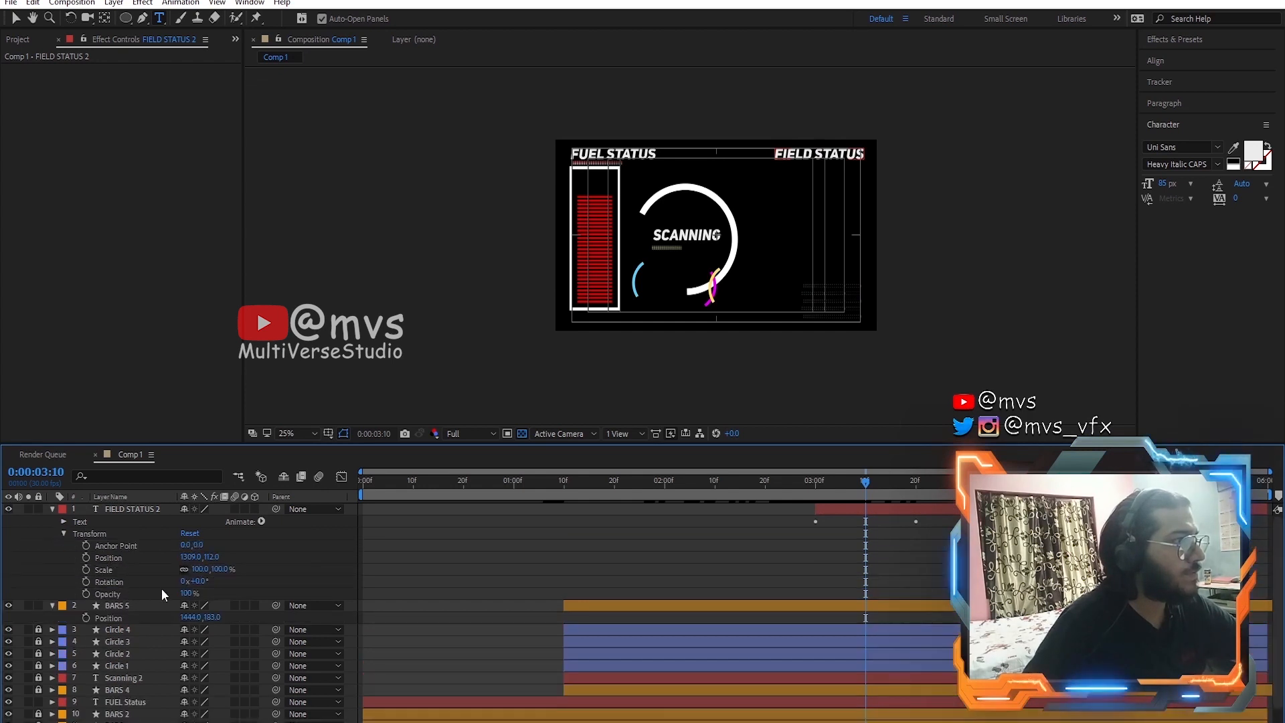
{"action": "left_click_drag", "start_coordinate": [865, 478], "coordinate": [916, 488]}
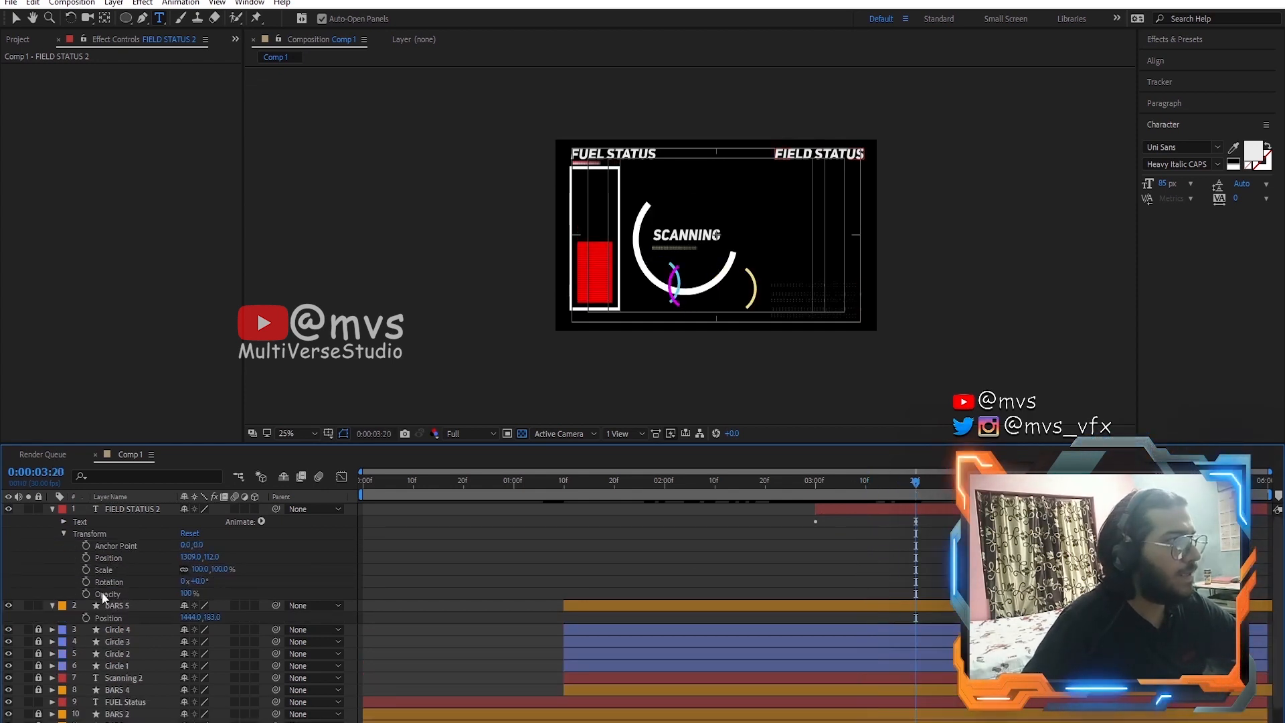
{"action": "left_click", "coordinate": [86, 593]}
{"action": "left_click_drag", "start_coordinate": [914, 490], "coordinate": [814, 489]}
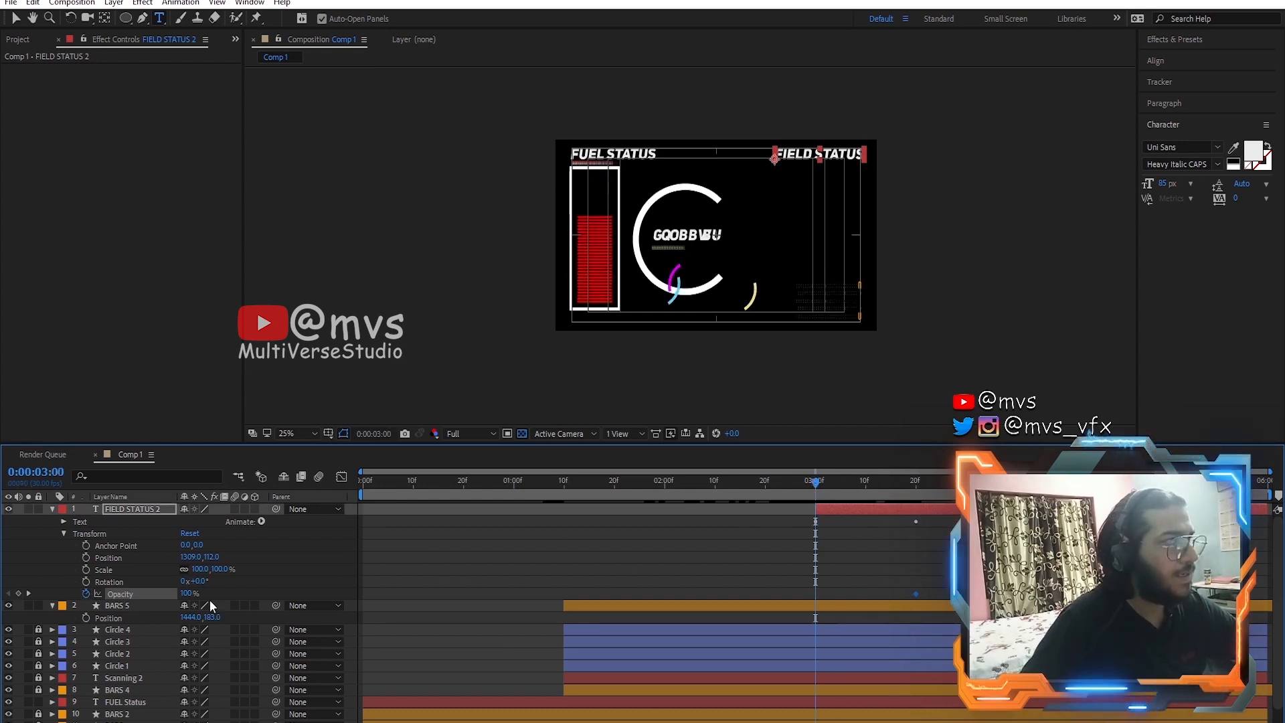
{"action": "left_click_drag", "start_coordinate": [185, 594], "coordinate": [60, 596]}
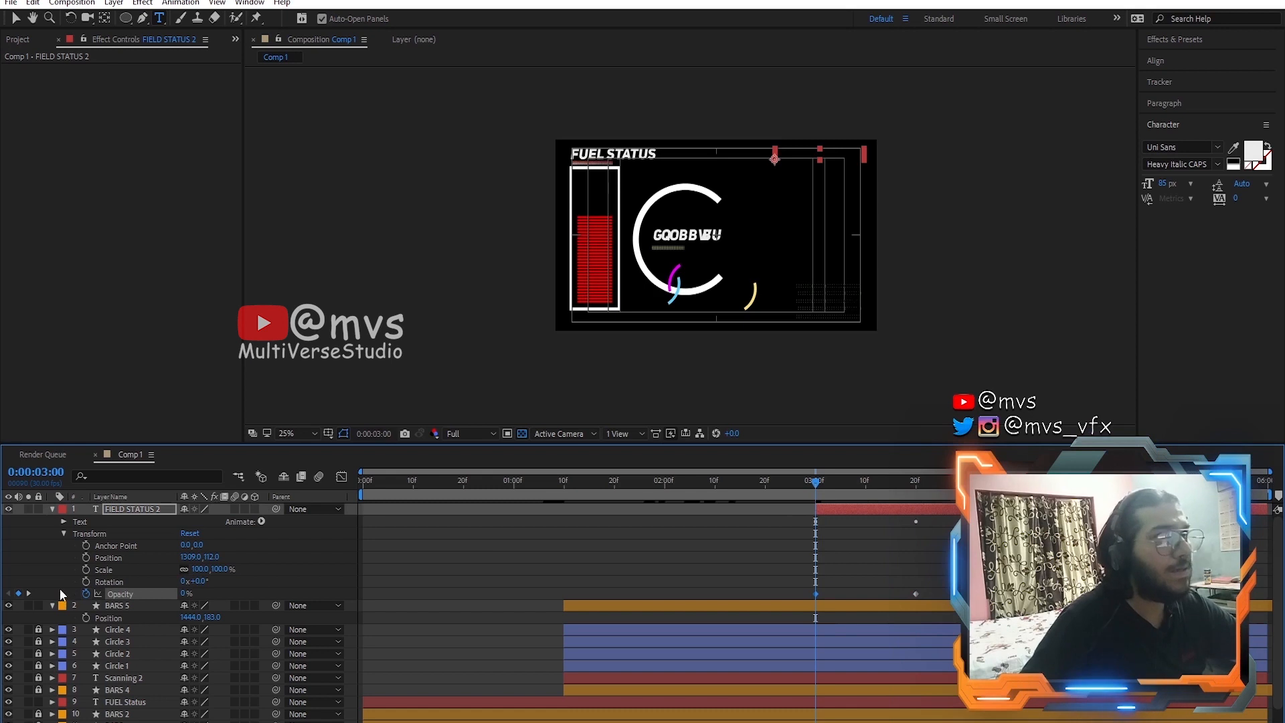
{"action": "left_click_drag", "start_coordinate": [822, 485], "coordinate": [918, 500]}
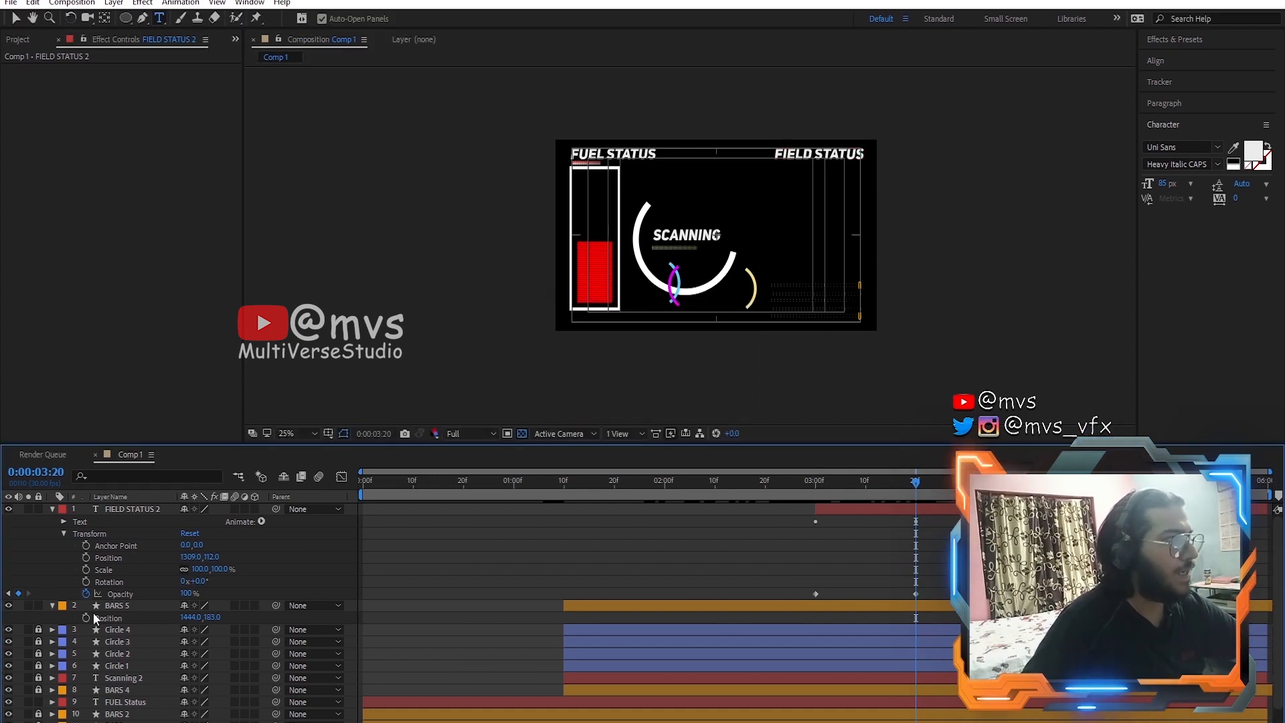
Step: Duplicate the BARS 5 layer and rotate the copy to 90°
{"action": "left_click", "coordinate": [116, 606]}
{"action": "key", "text": "ctrl+d"}
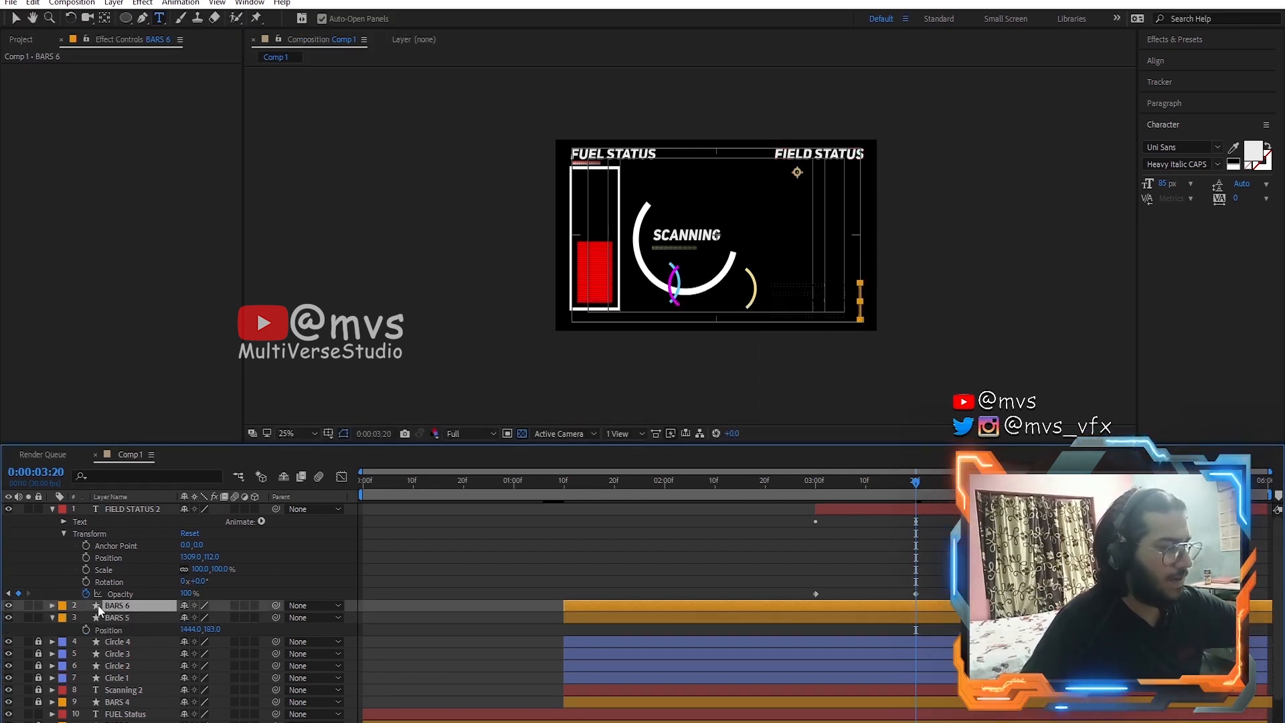
{"action": "key", "text": "r"}
{"action": "left_click", "coordinate": [199, 617]}
{"action": "type", "text": "9"}
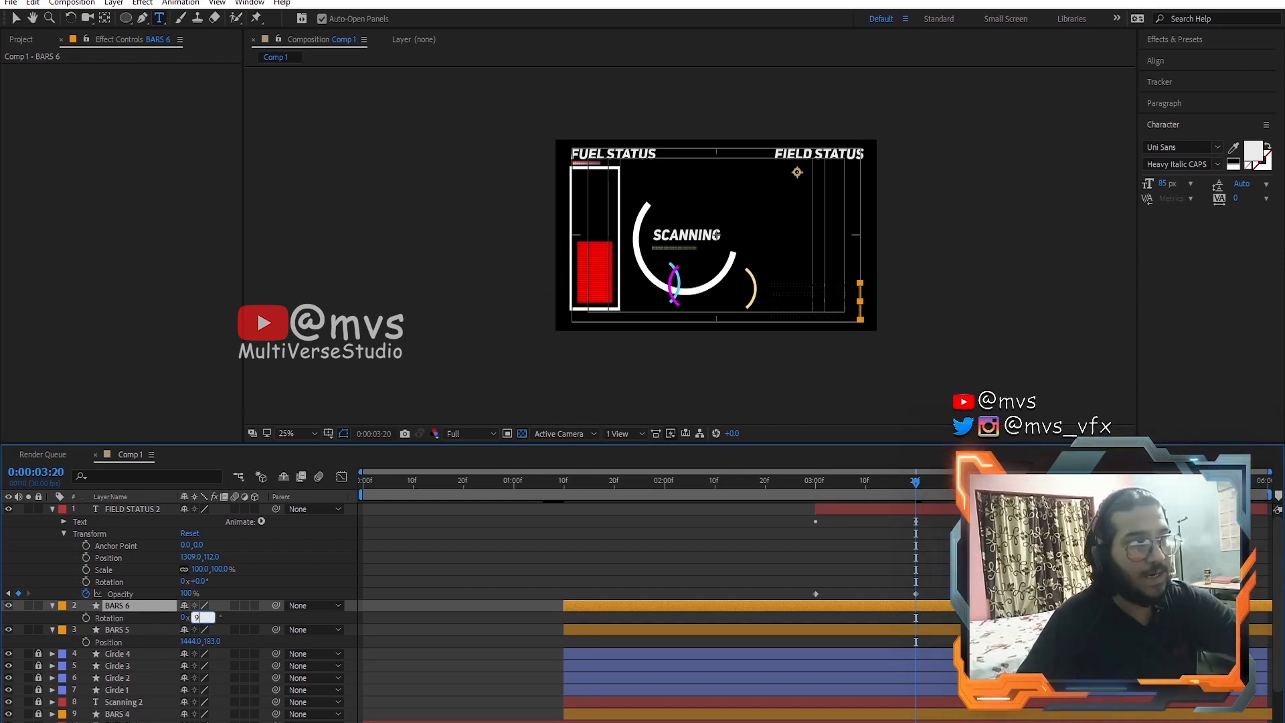
{"action": "type", "text": "0"}
{"action": "key", "text": "Return"}
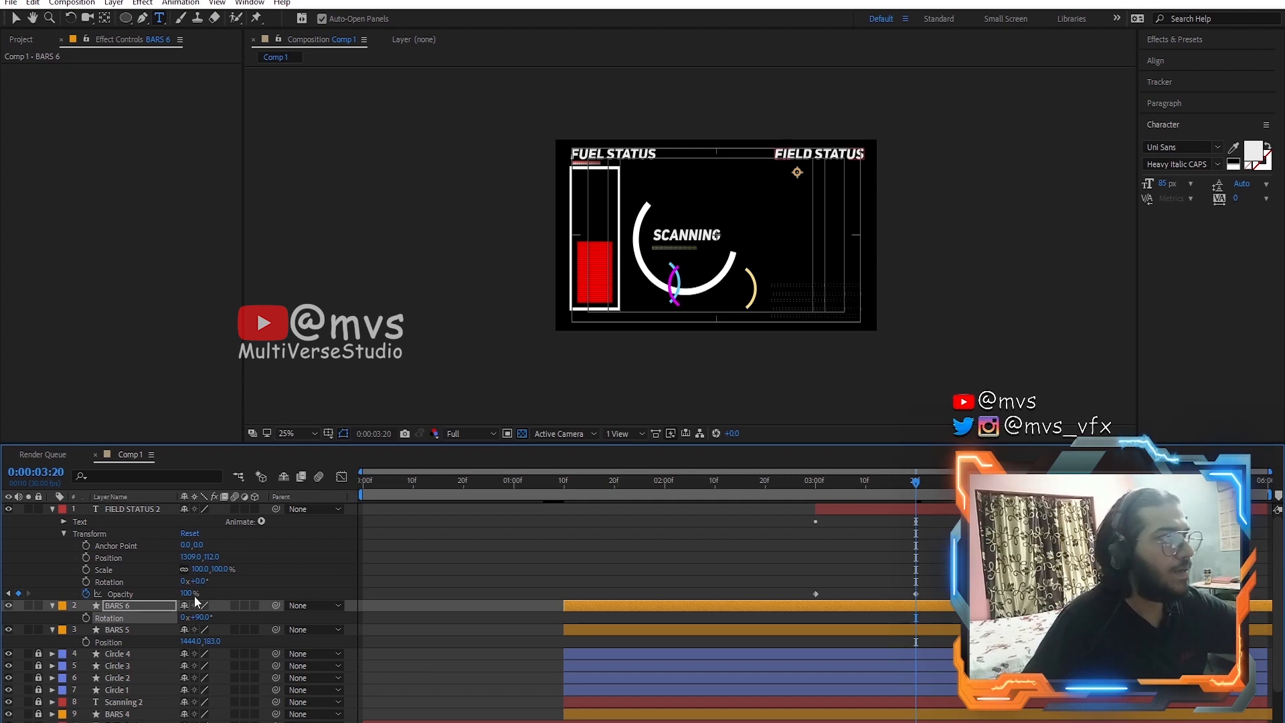
Step: Move the rotated BARS 6 layer to position 1672, 950, directly beneath the FIELD STATUS title
{"action": "key", "text": "p"}
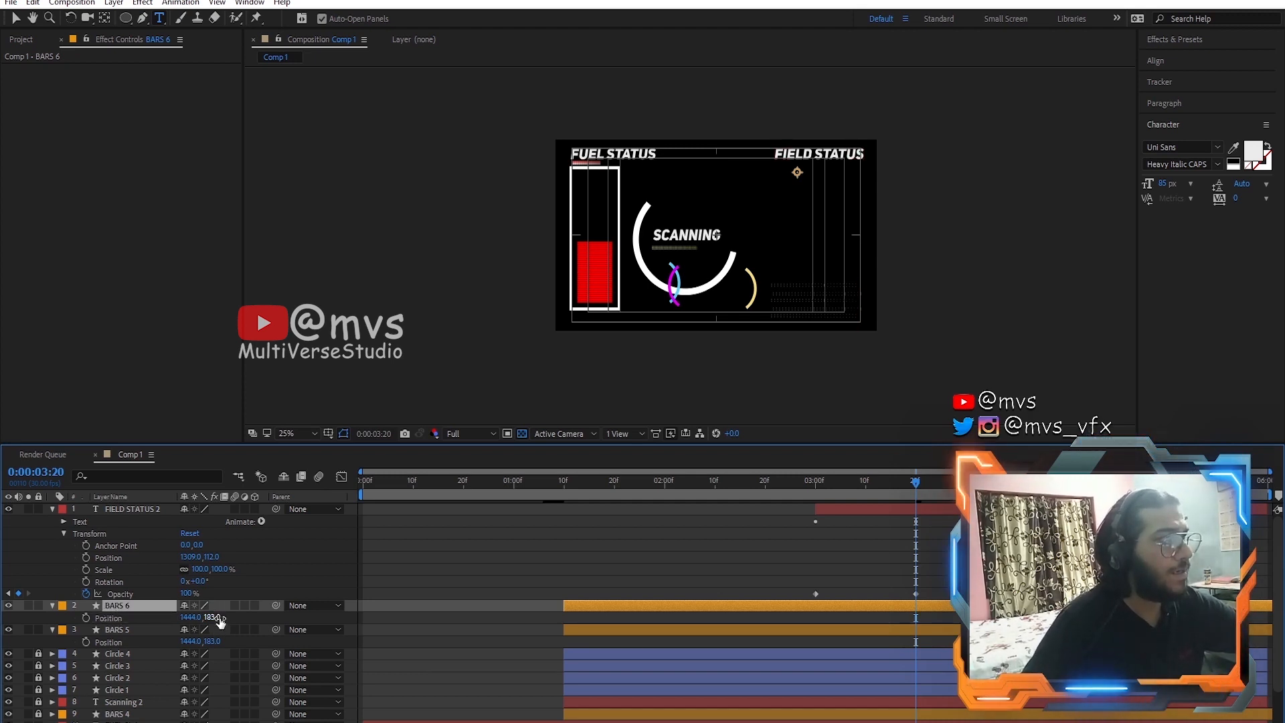
{"action": "left_click_drag", "start_coordinate": [221, 622], "coordinate": [3, 655]}
{"action": "left_click_drag", "start_coordinate": [229, 696], "coordinate": [550, 711]}
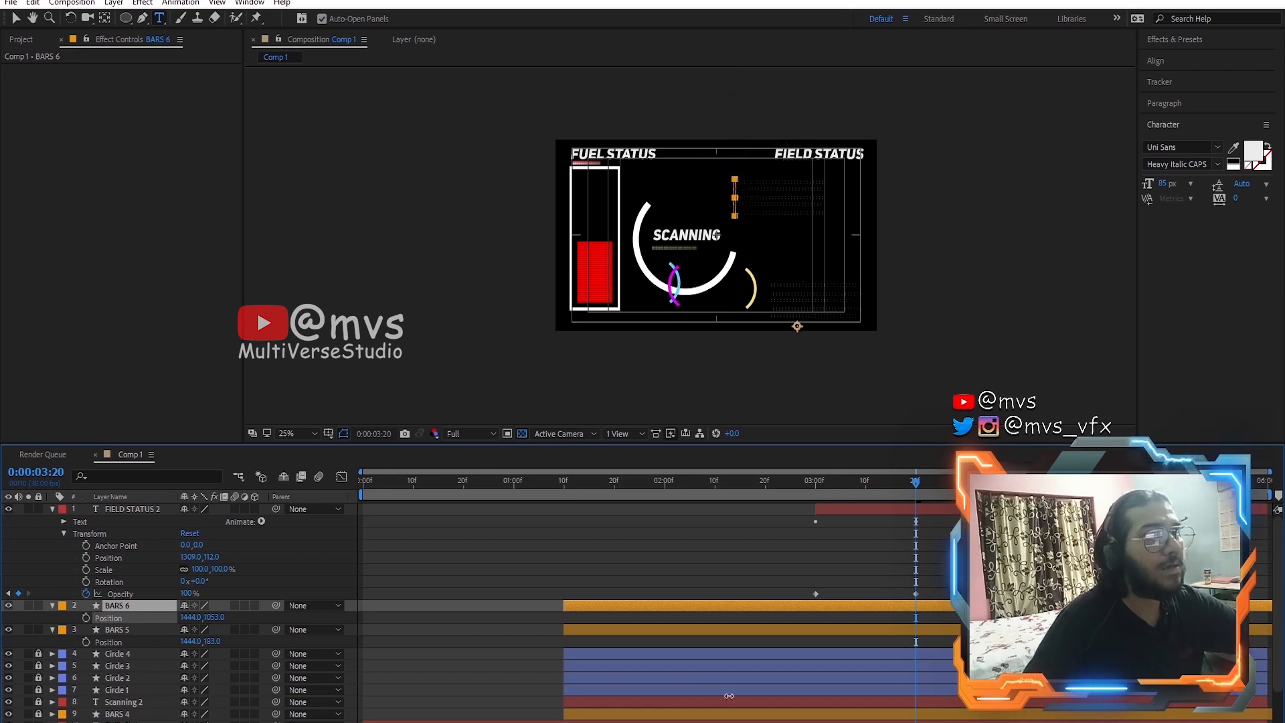
{"action": "left_click_drag", "start_coordinate": [698, 677], "coordinate": [506, 659]}
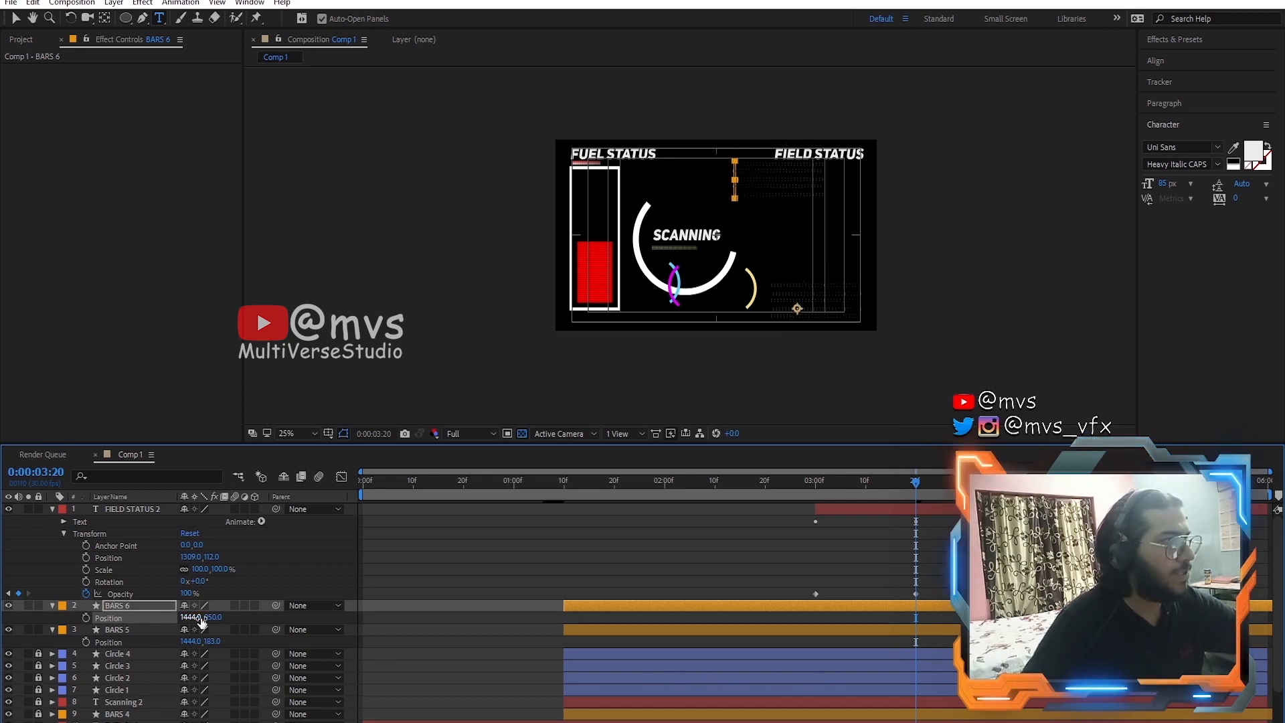
{"action": "left_click_drag", "start_coordinate": [199, 621], "coordinate": [347, 630]}
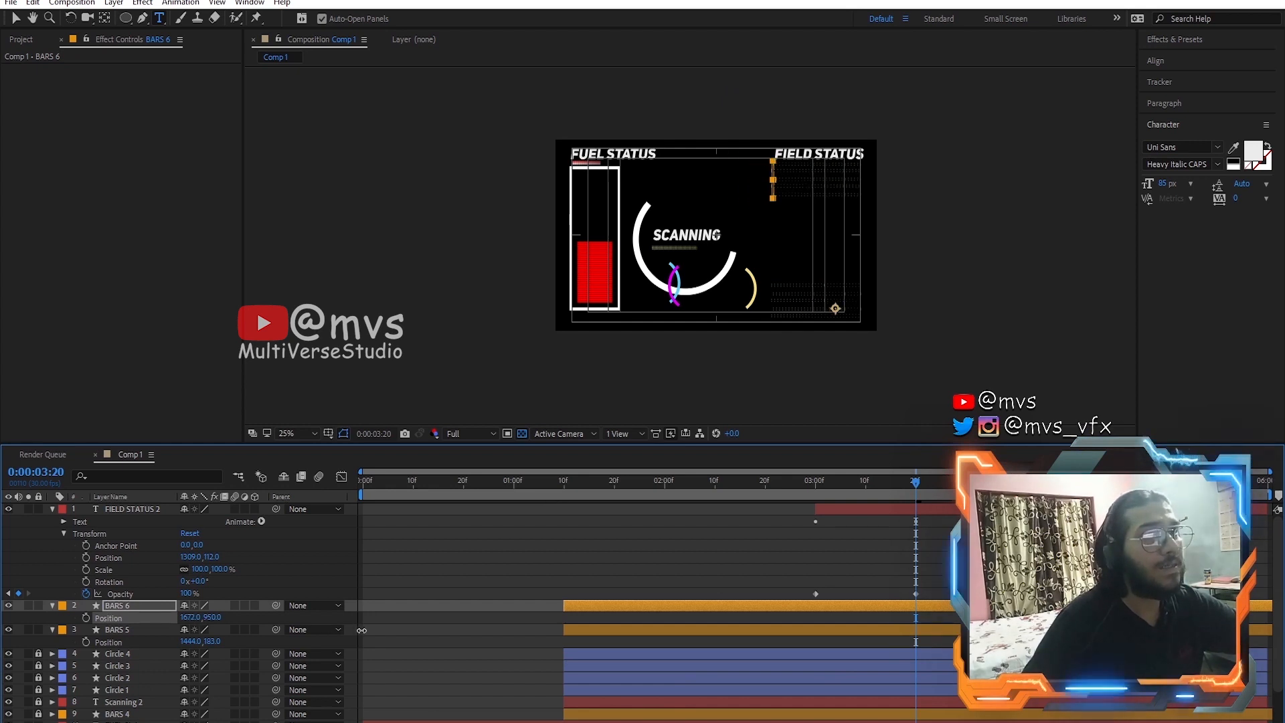
Step: Change the BARS 6 rectangle's stroke to bright blue with 100% opacity and a stroke width of 21
{"action": "left_click", "coordinate": [53, 606]}
{"action": "left_click", "coordinate": [51, 606]}
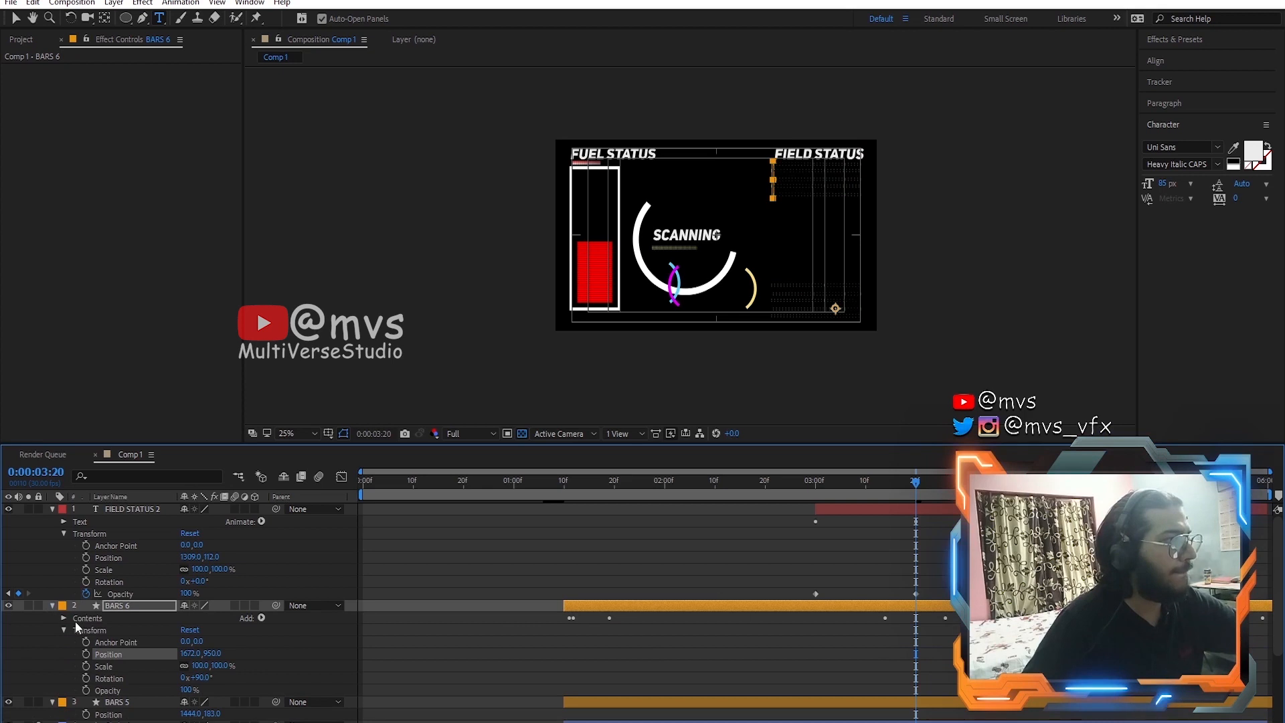
{"action": "left_click", "coordinate": [63, 619]}
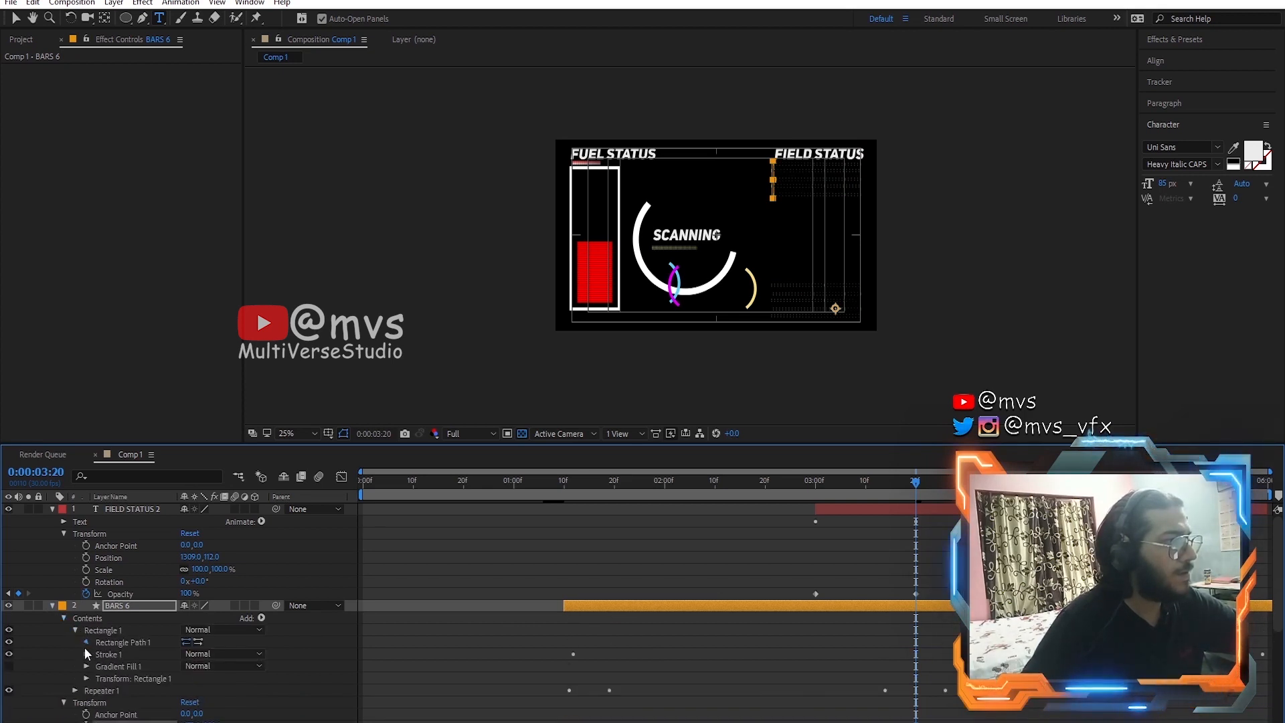
{"action": "left_click", "coordinate": [87, 655]}
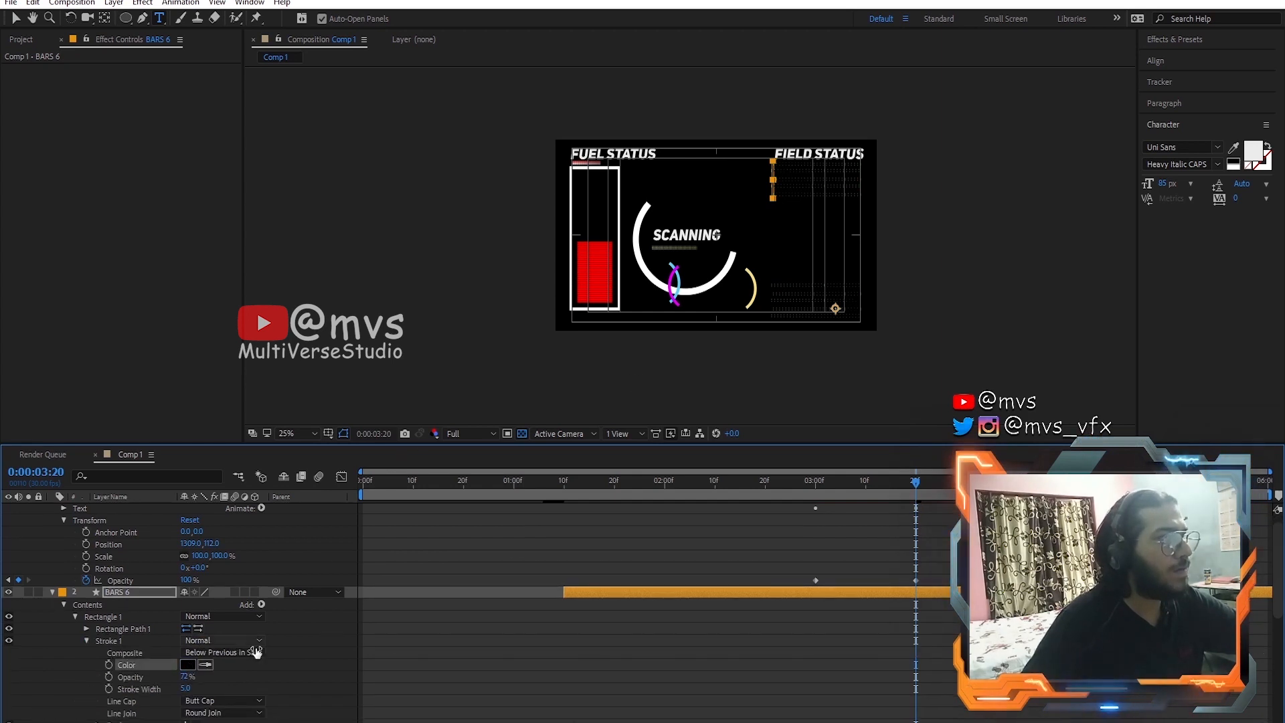
{"action": "left_click", "coordinate": [188, 665]}
{"action": "left_click", "coordinate": [310, 511]}
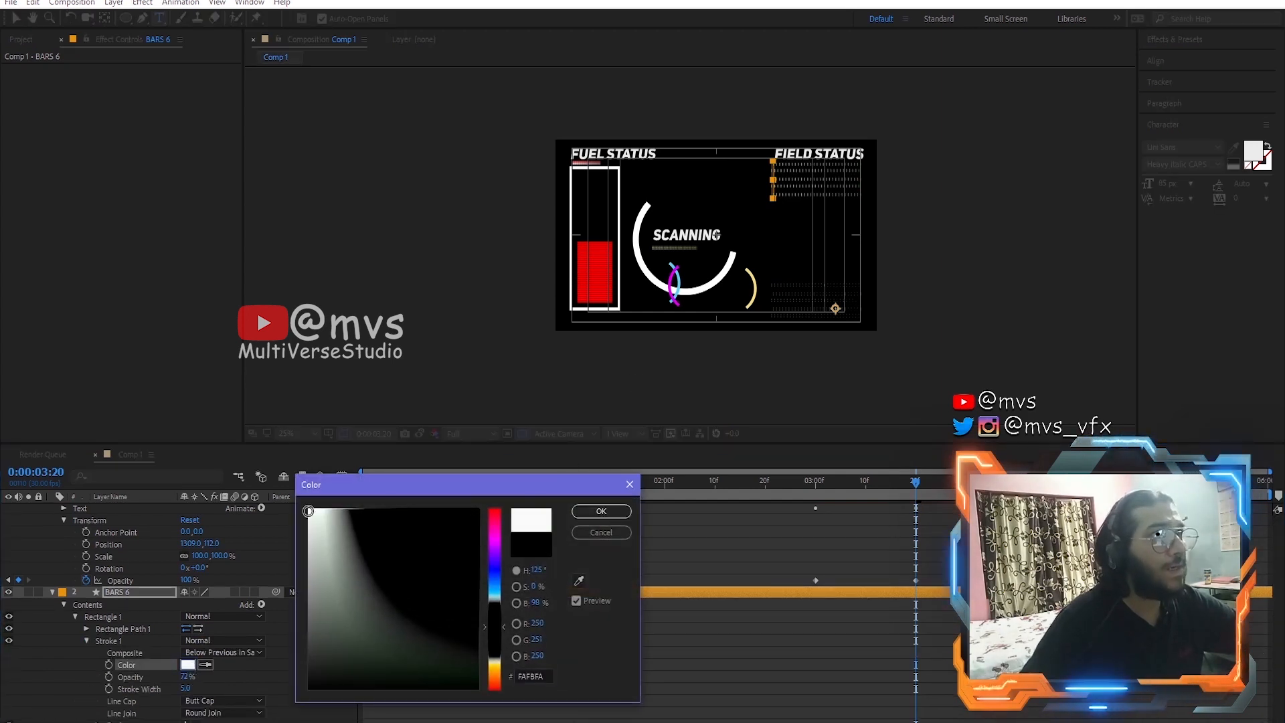
{"action": "left_click", "coordinate": [496, 594]}
{"action": "left_click", "coordinate": [478, 519]}
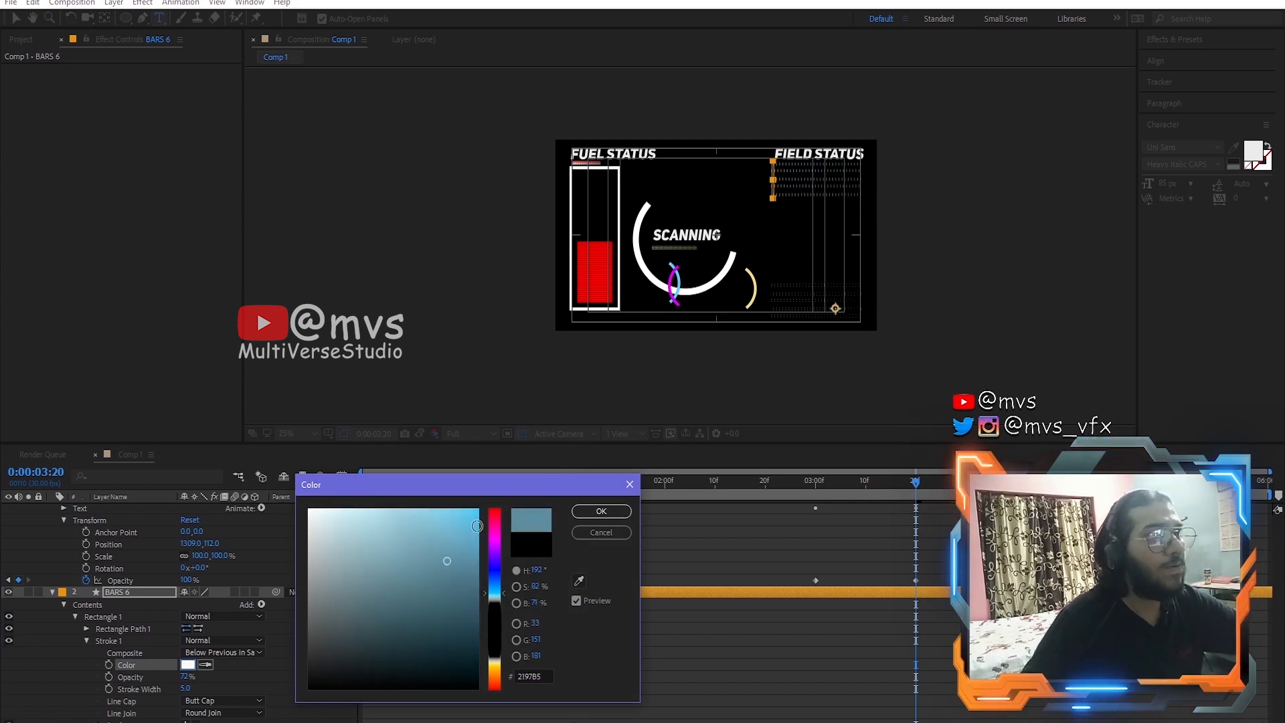
{"action": "left_click", "coordinate": [495, 568]}
{"action": "left_click", "coordinate": [417, 512]}
{"action": "left_click", "coordinate": [492, 590]}
{"action": "left_click", "coordinate": [478, 510]}
{"action": "left_click", "coordinate": [602, 512]}
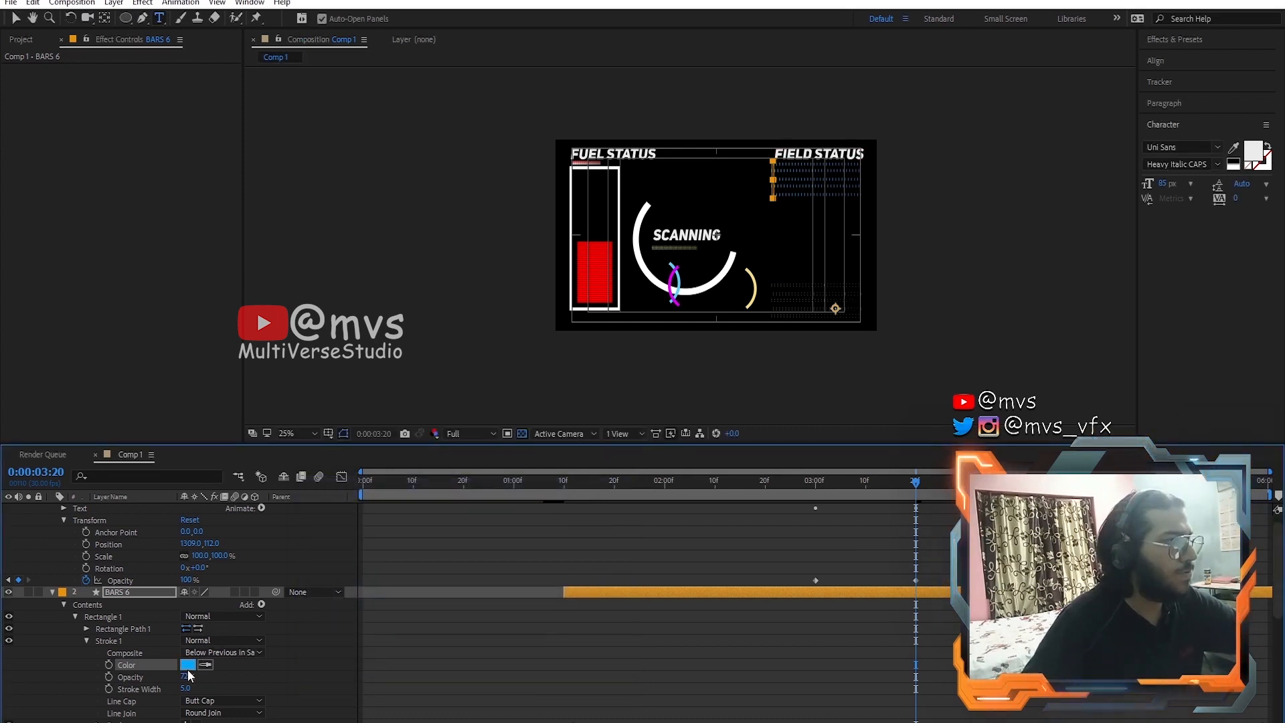
{"action": "mouse_move", "coordinate": [187, 677]}
{"action": "left_mouse_down"}
{"action": "mouse_move", "coordinate": [231, 680]}
{"action": "mouse_move", "coordinate": [199, 690]}
{"action": "left_mouse_up"}
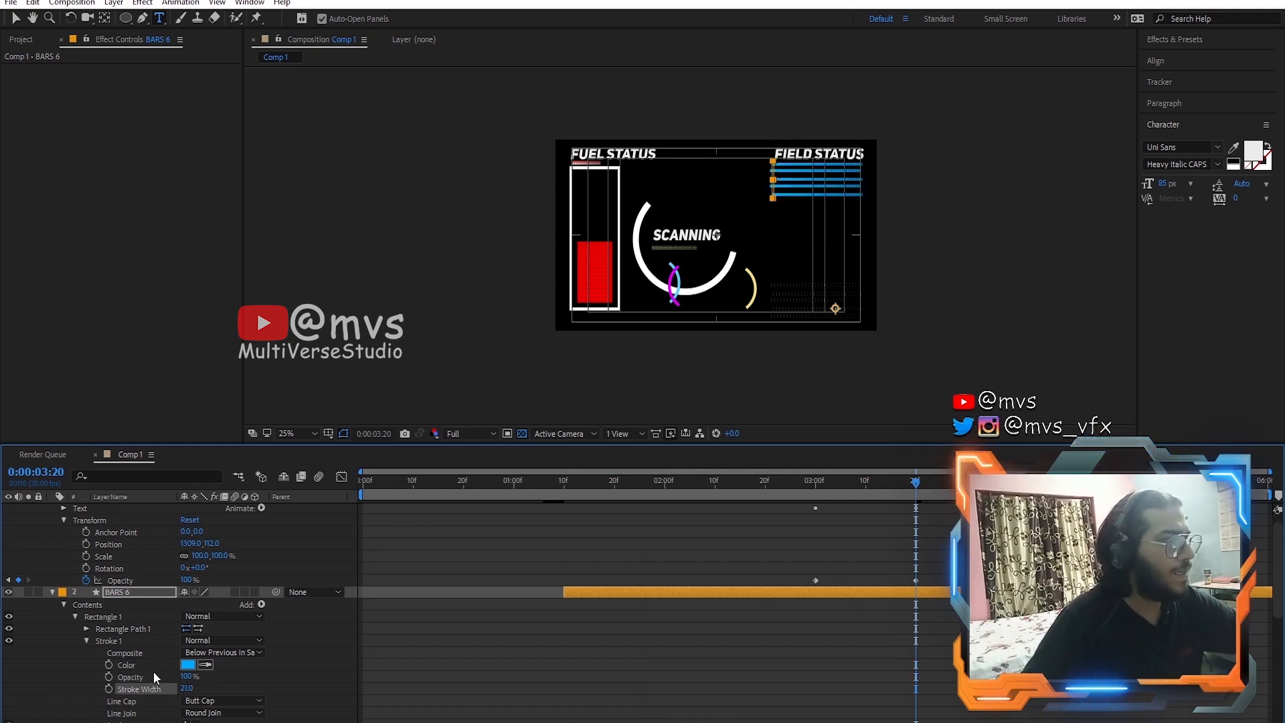
Step: Add a second dash to the BARS 6 stroke and set Dash to 79 and Dash 2 to 140
{"action": "scroll", "coordinate": [221, 697], "scroll_direction": "down", "scroll_amount": 2}
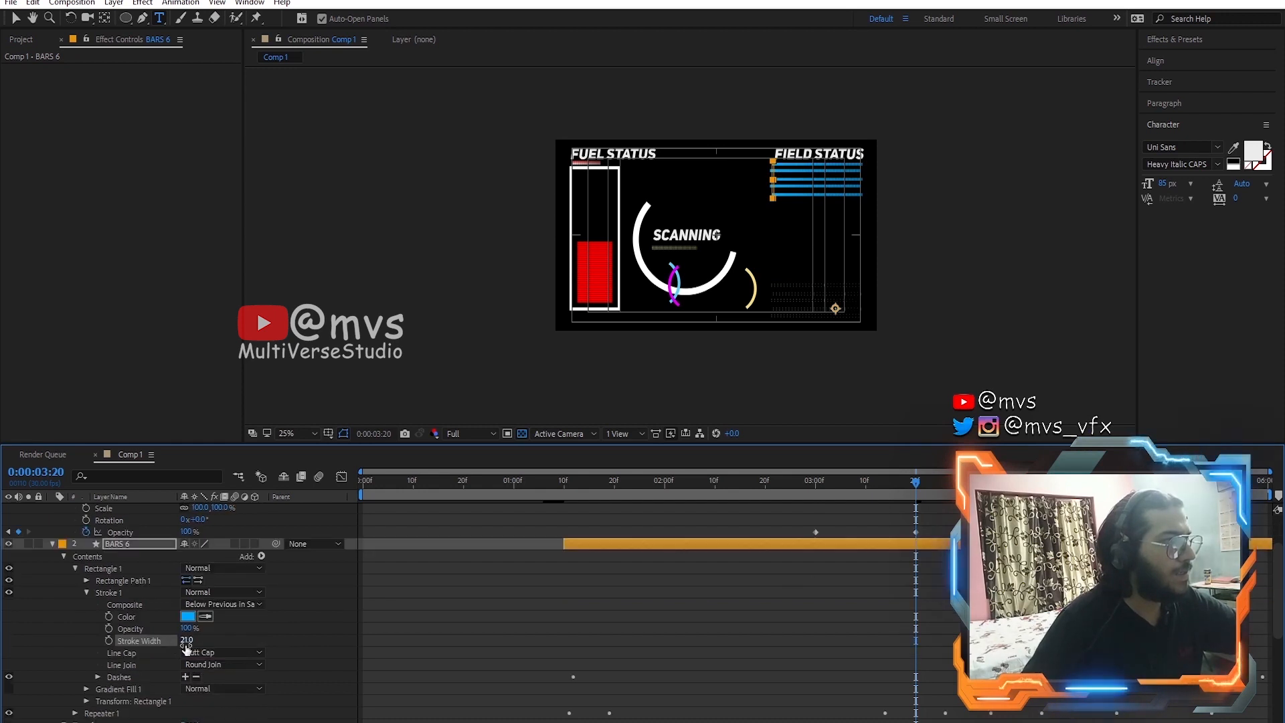
{"action": "left_click", "coordinate": [185, 677]}
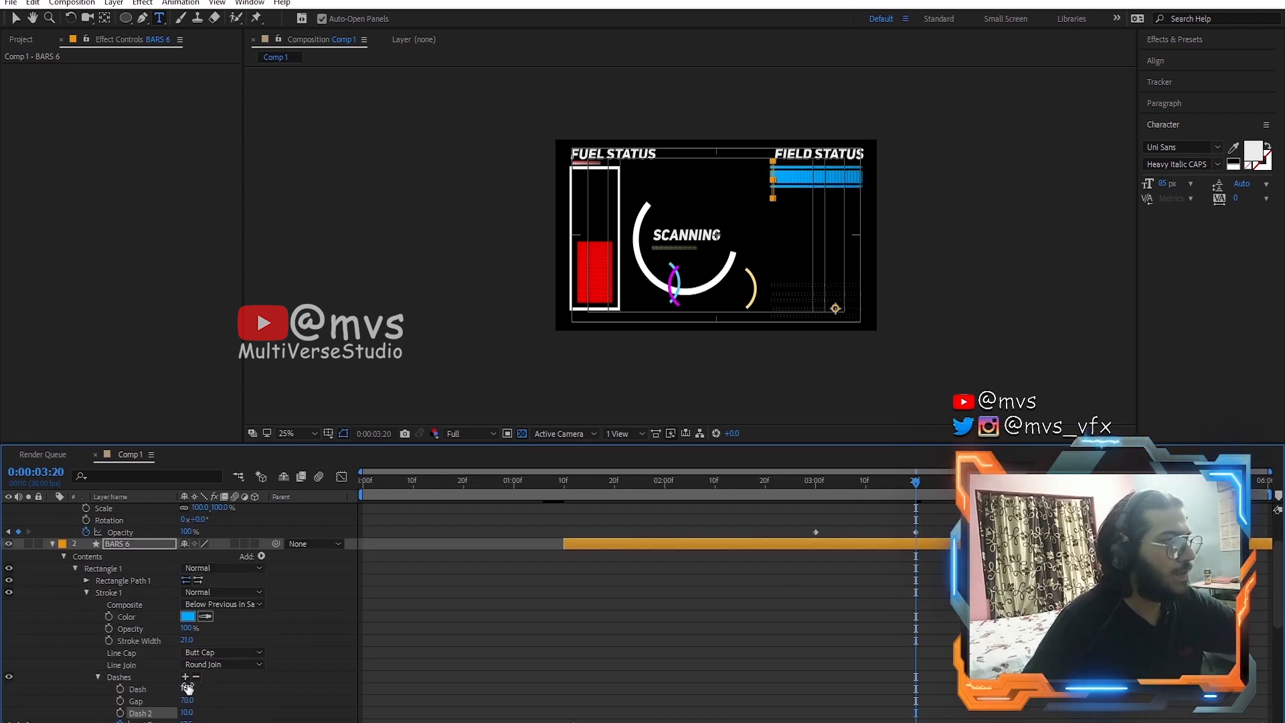
{"action": "left_click_drag", "start_coordinate": [188, 688], "coordinate": [231, 686]}
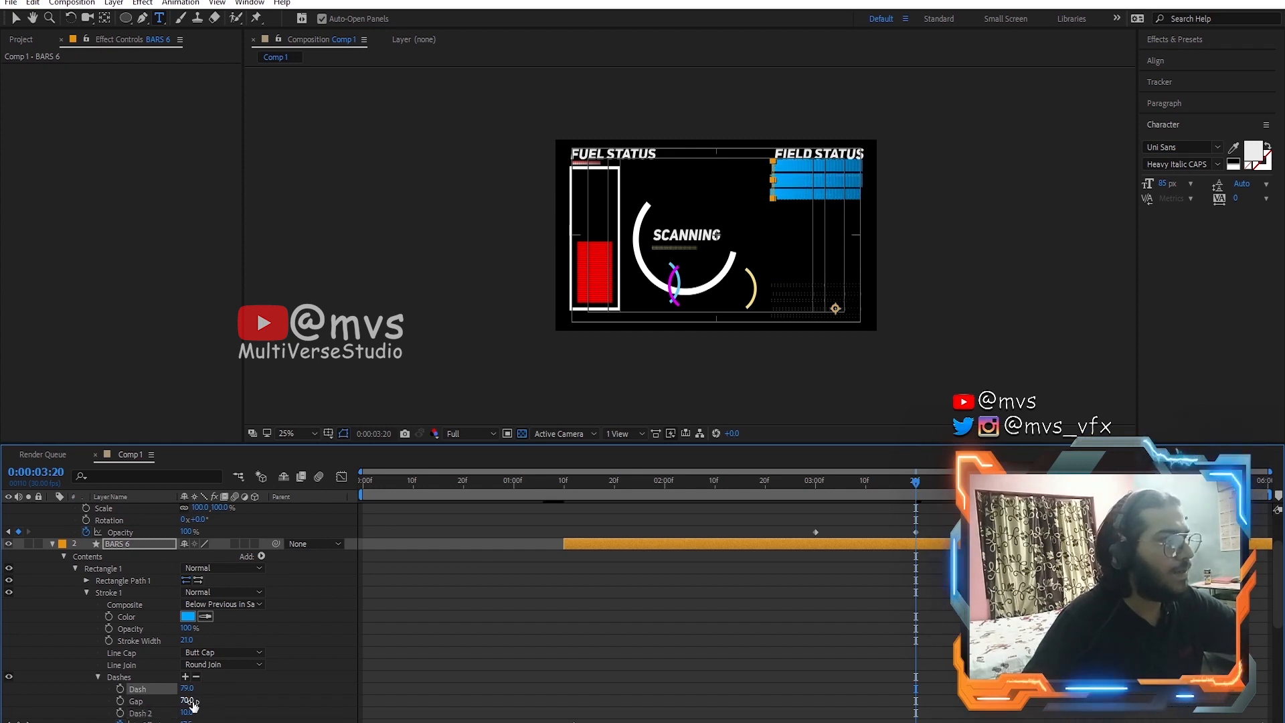
{"action": "mouse_move", "coordinate": [187, 712]}
{"action": "left_mouse_down"}
{"action": "mouse_move", "coordinate": [251, 712]}
{"action": "mouse_move", "coordinate": [164, 711]}
{"action": "mouse_move", "coordinate": [208, 711]}
{"action": "left_mouse_up"}
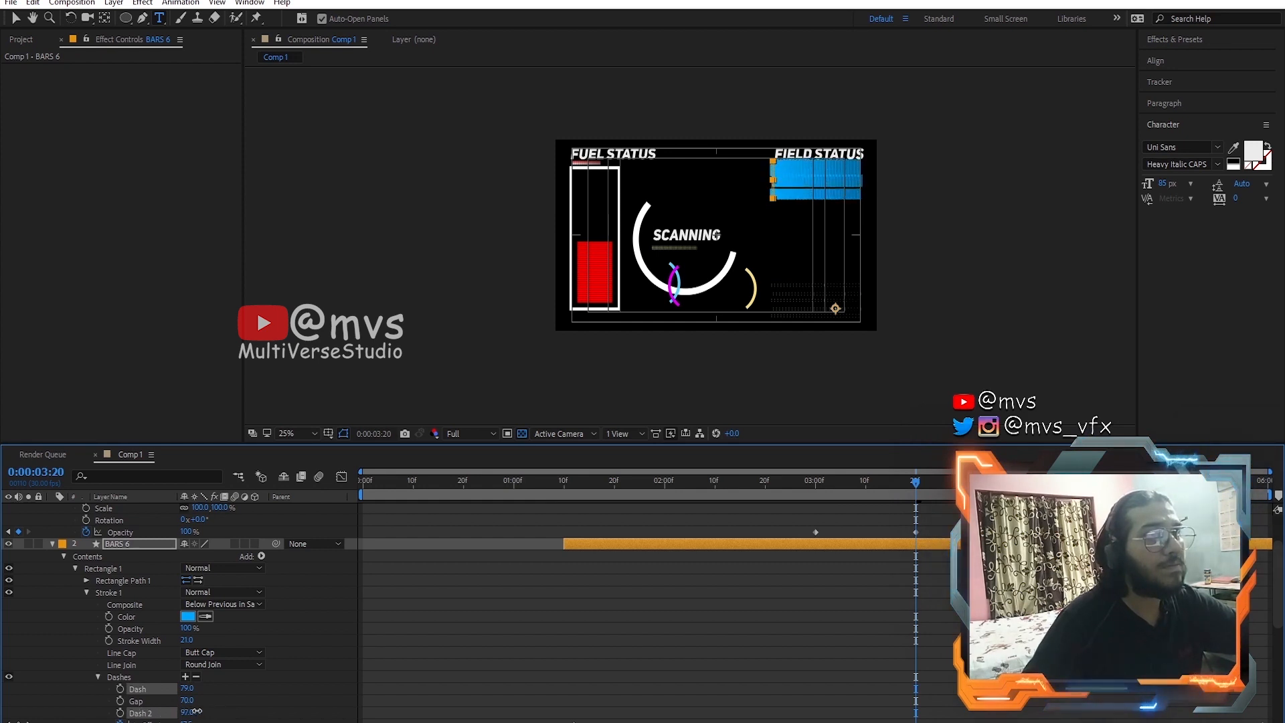
{"action": "left_click_drag", "start_coordinate": [205, 712], "coordinate": [208, 712]}
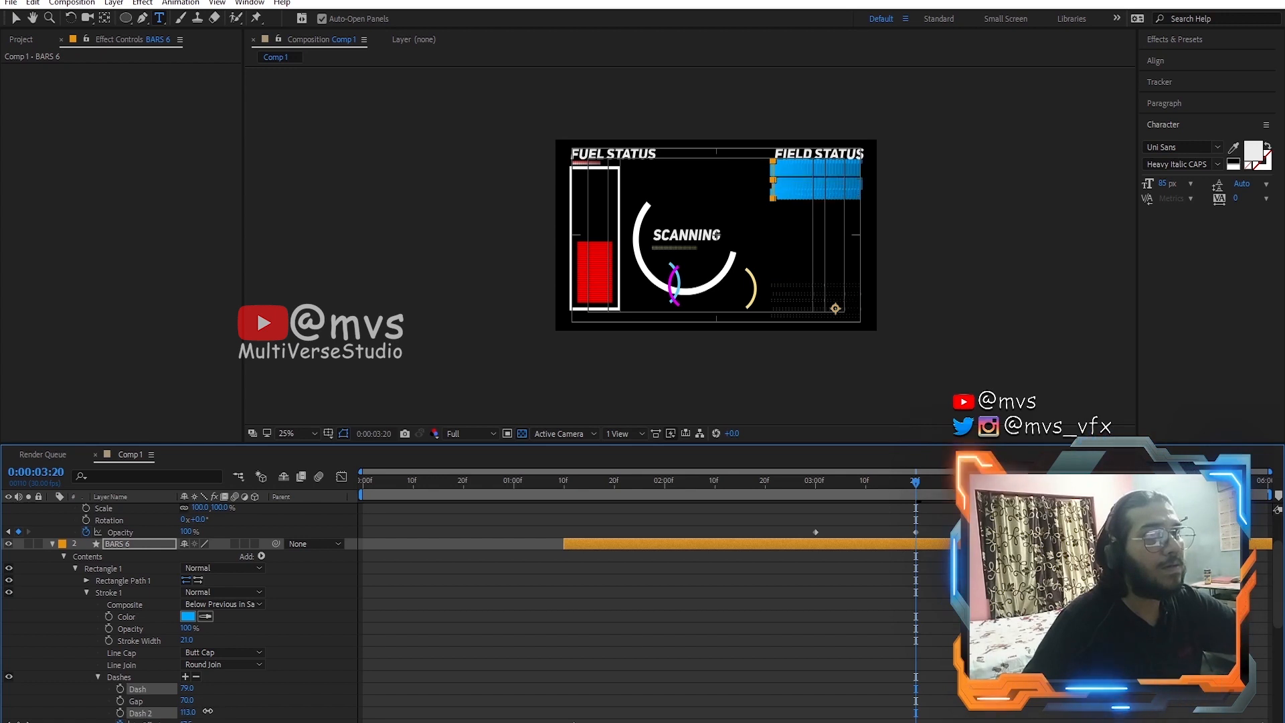
{"action": "left_click_drag", "start_coordinate": [880, 490], "coordinate": [1048, 515]}
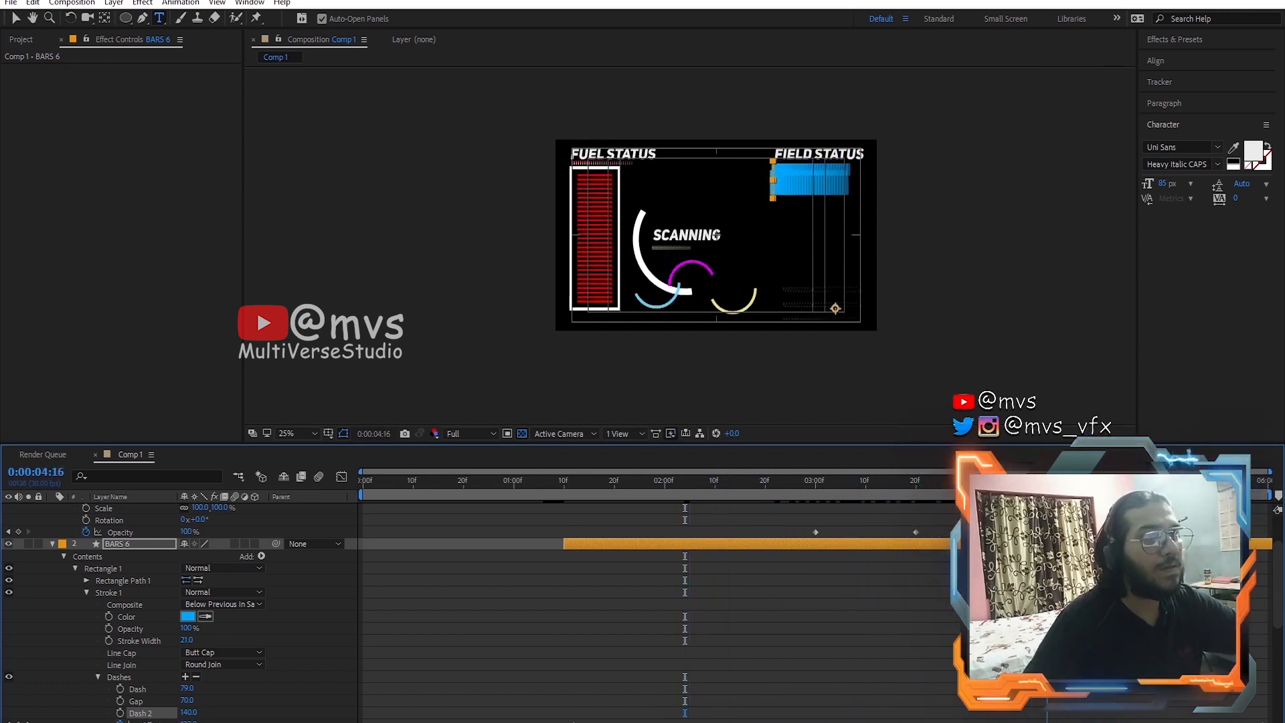
Step: Set the BARS 6 layer's rotation back to 0°
{"action": "left_click", "coordinate": [107, 541]}
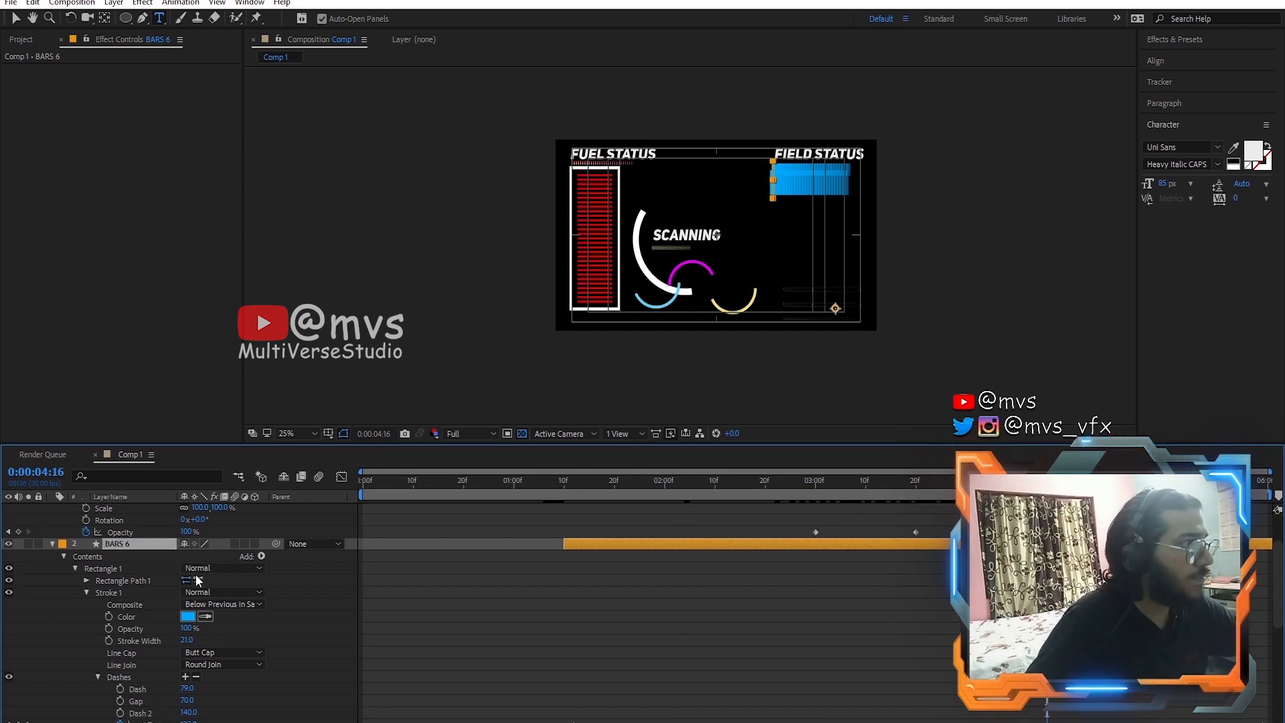
{"action": "key", "text": "r"}
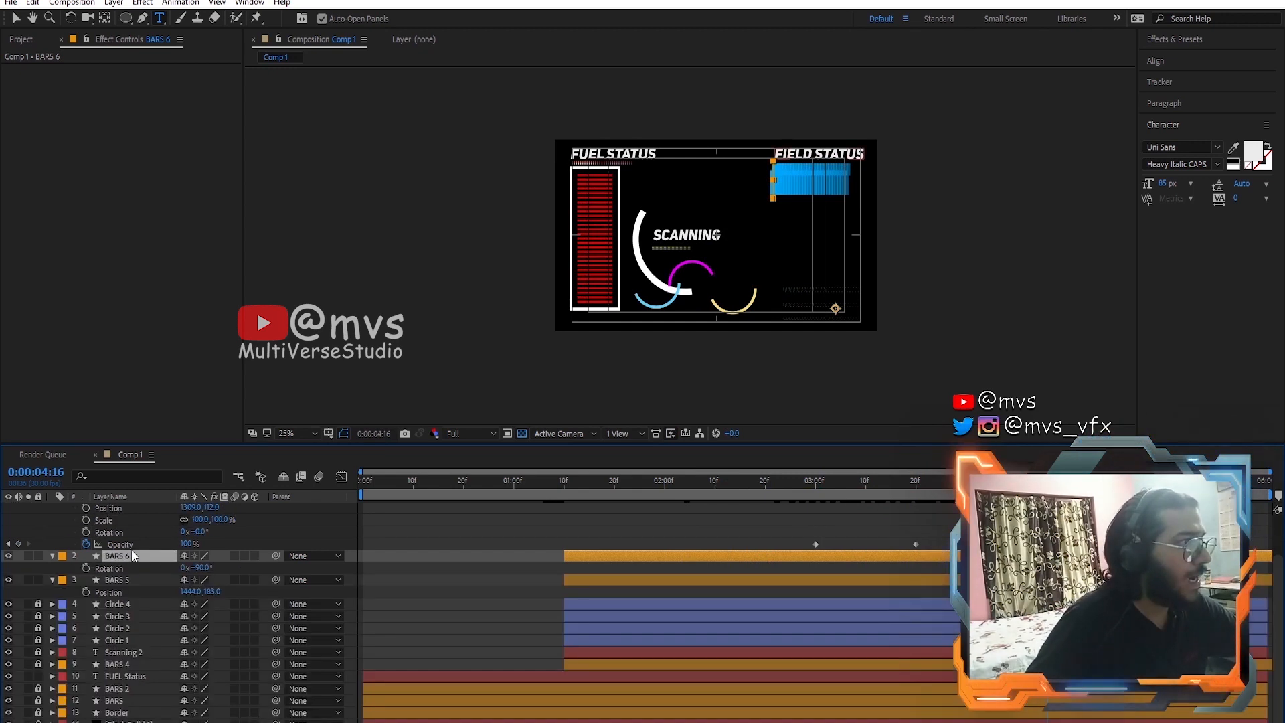
{"action": "left_click_drag", "start_coordinate": [211, 568], "coordinate": [154, 581]}
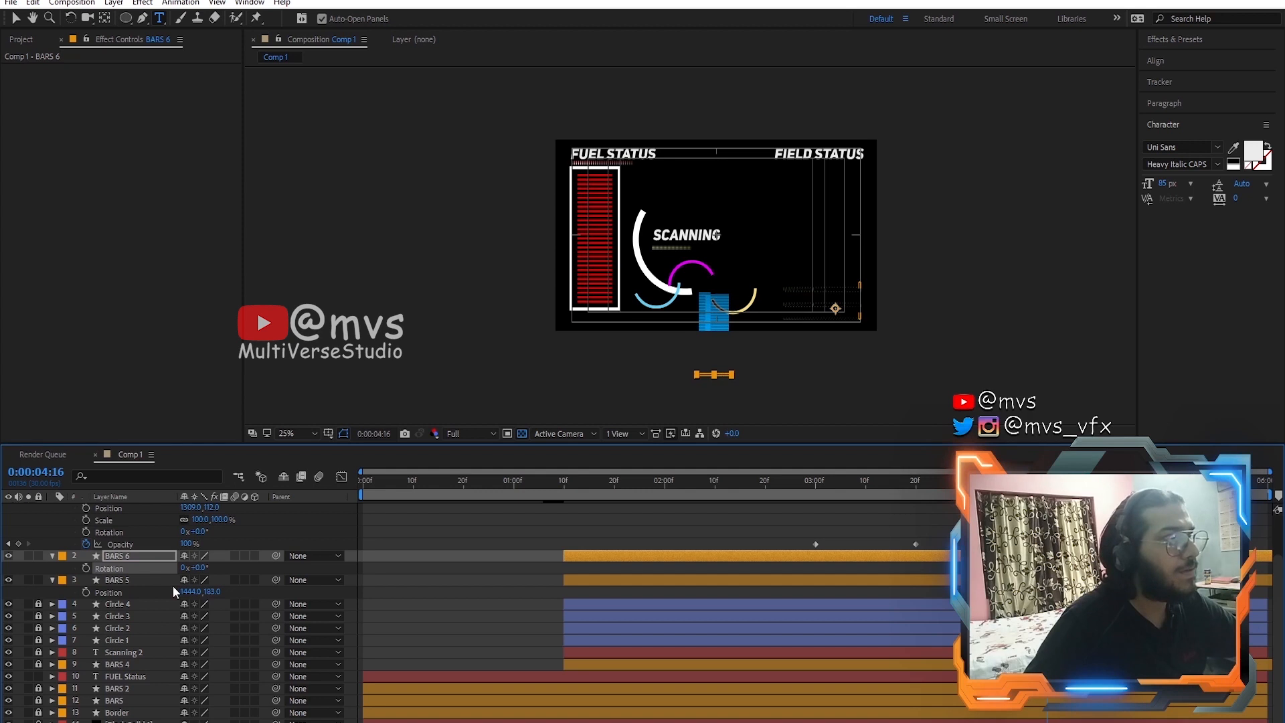
Step: Position the BARS 6 layer at 2347, 323 so the bars stand below the FIELD STATUS title, and save the project
{"action": "left_click", "coordinate": [118, 556]}
{"action": "key", "text": "p"}
{"action": "left_click_drag", "start_coordinate": [185, 568], "coordinate": [136, 606]}
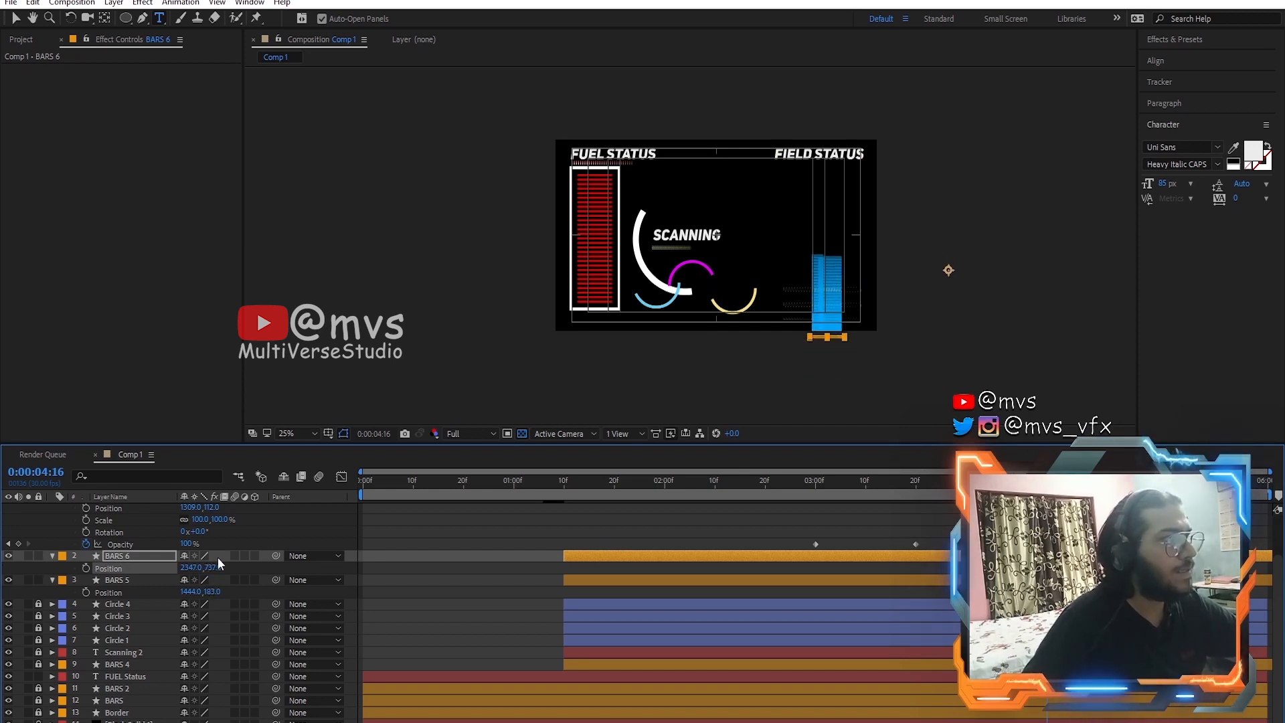
{"action": "left_click_drag", "start_coordinate": [219, 567], "coordinate": [167, 577]}
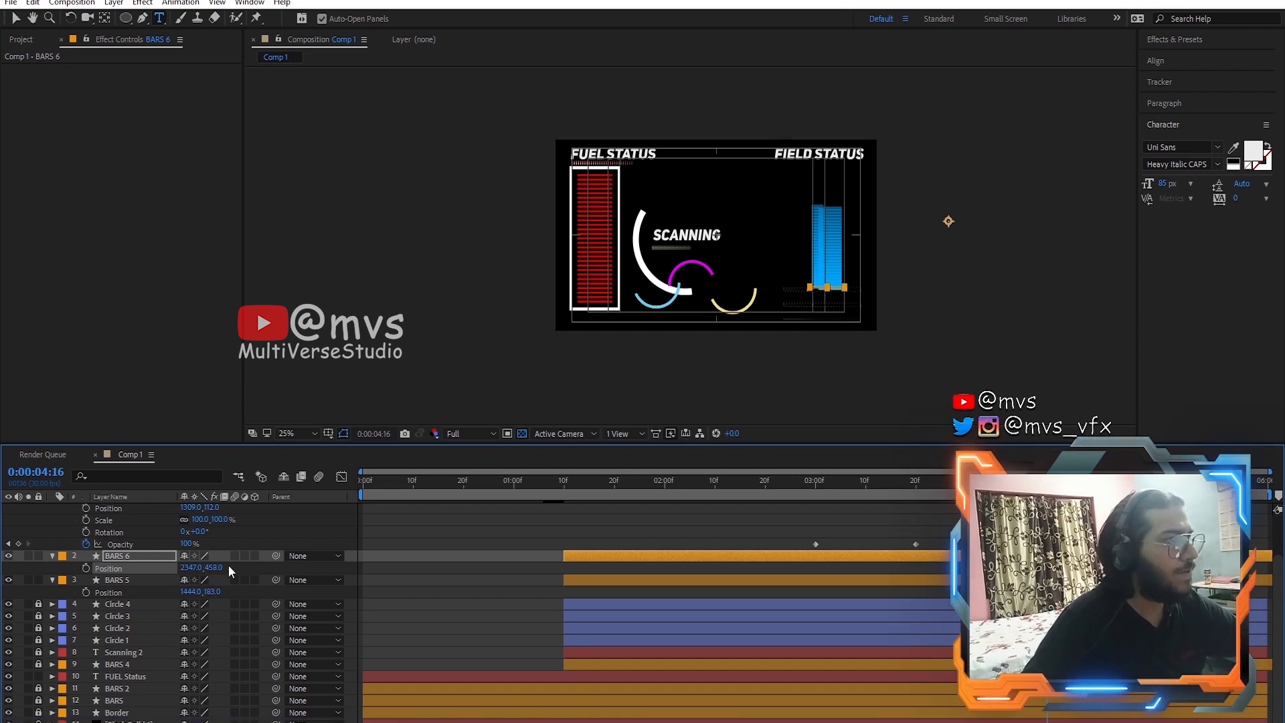
{"action": "left_click_drag", "start_coordinate": [217, 567], "coordinate": [120, 583]}
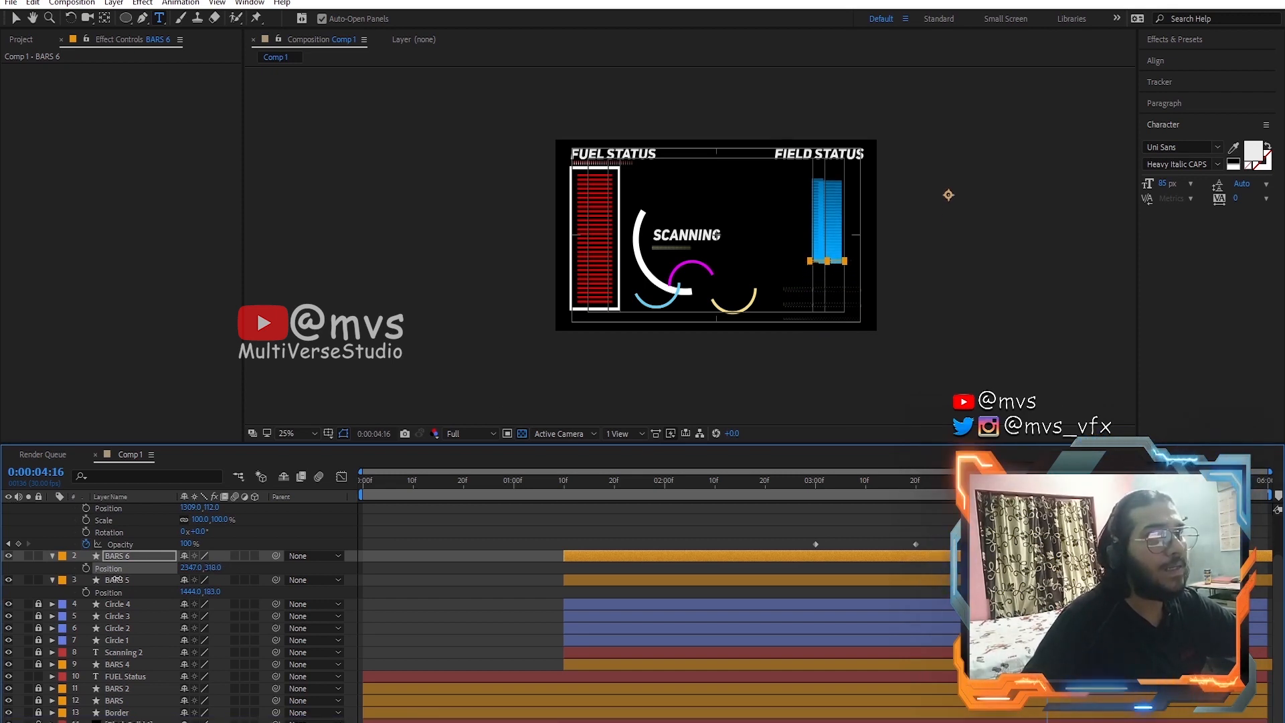
{"action": "key", "text": "ctrl+s"}
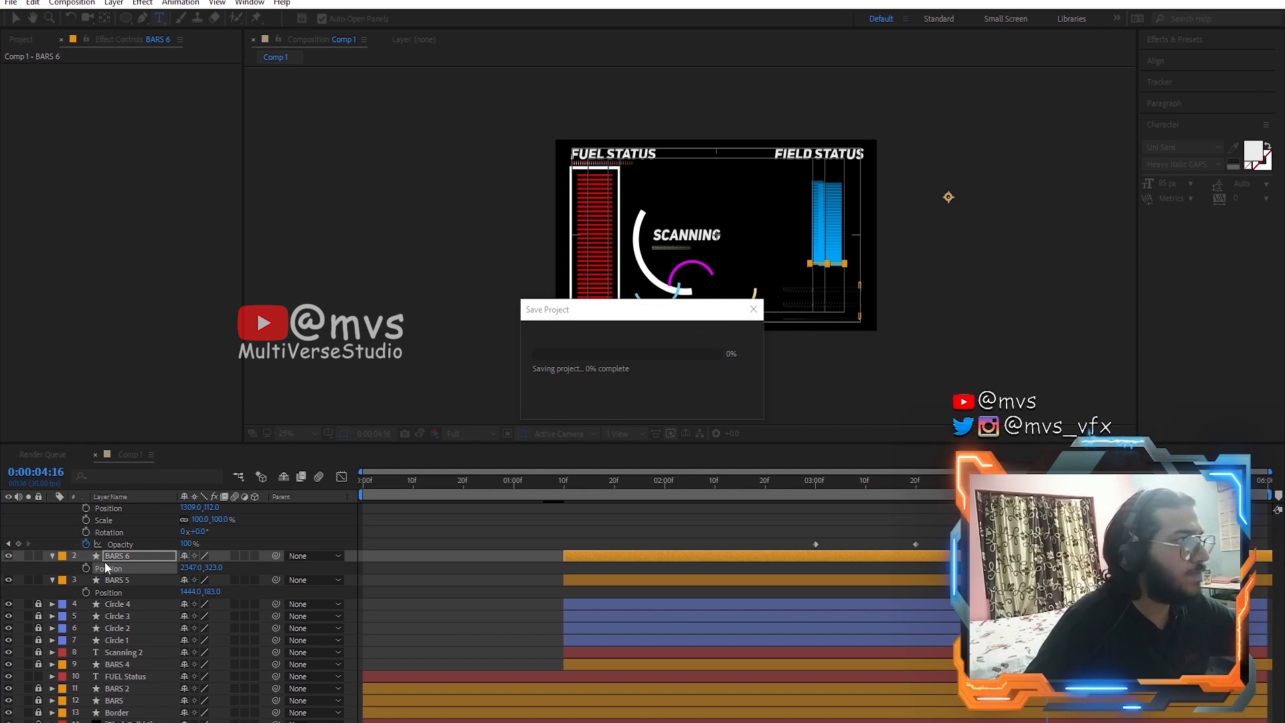
Step: Collapse the expanded properties of the BARS 6, BARS 5 and FIELD STATUS 2 layers
{"action": "left_click", "coordinate": [52, 559]}
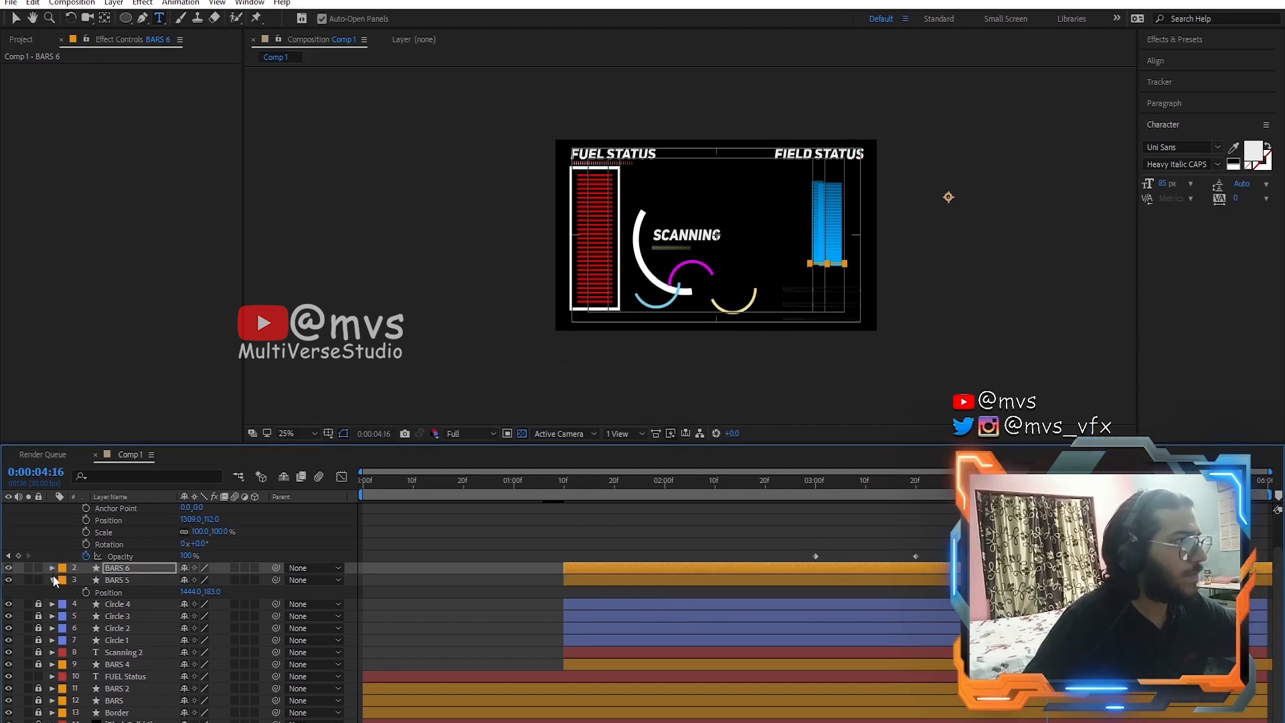
{"action": "left_click", "coordinate": [50, 584]}
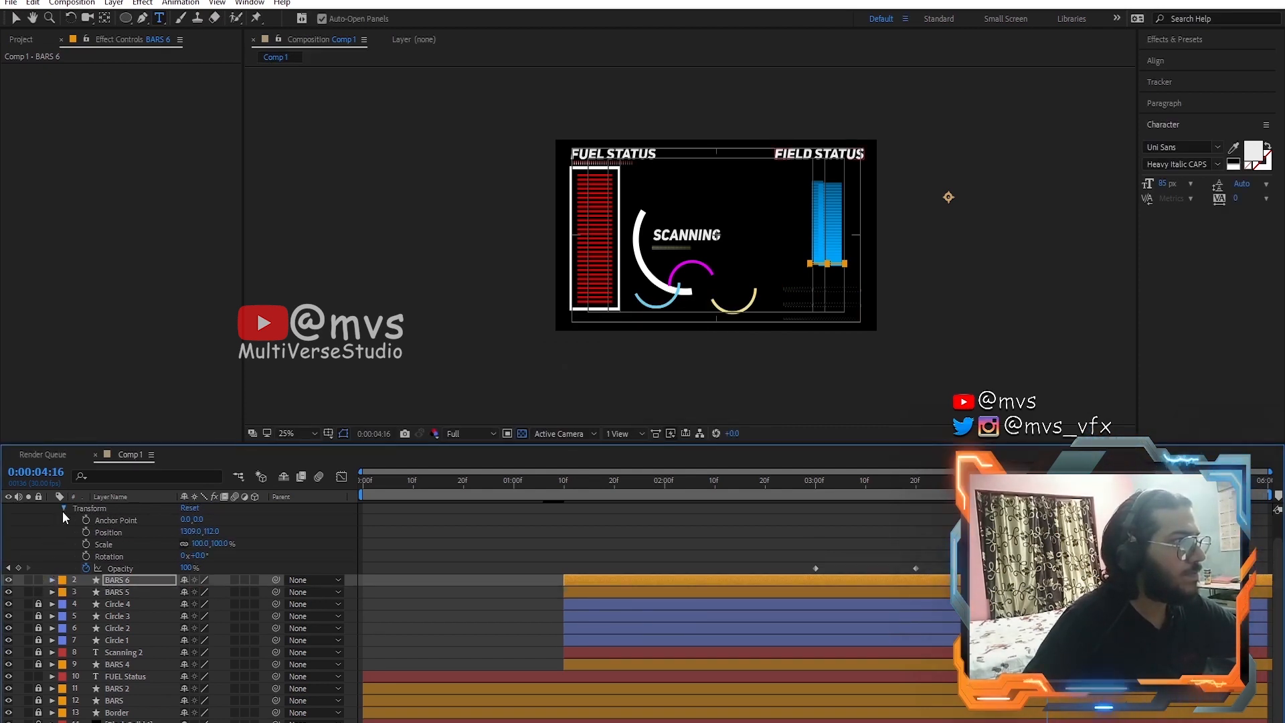
{"action": "left_click", "coordinate": [63, 509]}
{"action": "left_click", "coordinate": [51, 508]}
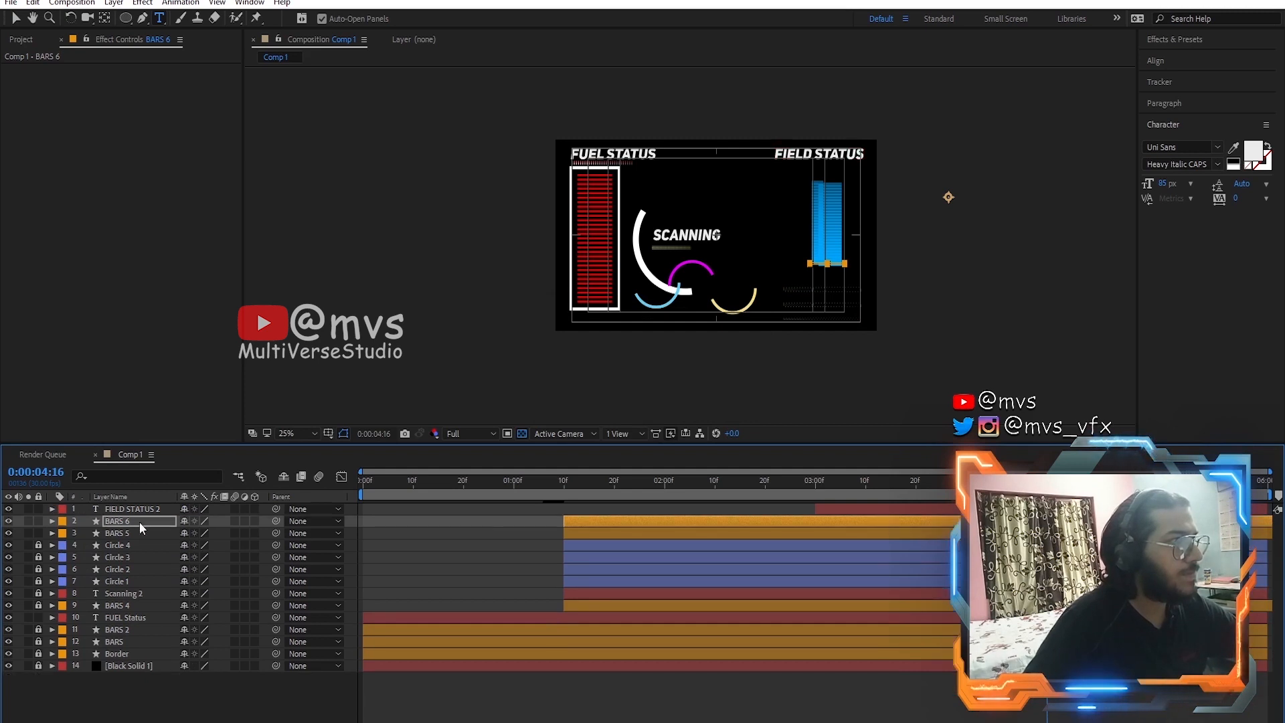
Step: Lower the BARS 6 layer to position 2347, 407 and shift its clip to start at 3:00 with the FIELD STATUS 2 layer
{"action": "left_click_drag", "start_coordinate": [1048, 482], "coordinate": [964, 492]}
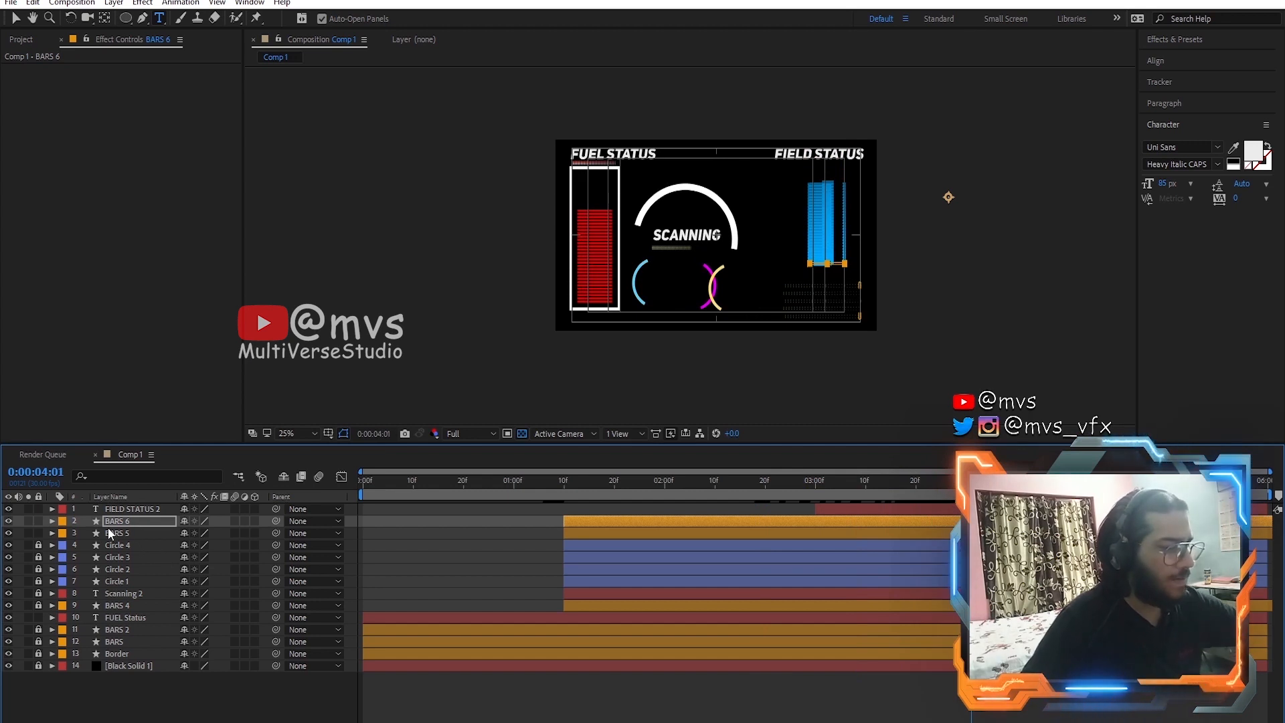
{"action": "key", "text": "p"}
{"action": "left_click_drag", "start_coordinate": [213, 532], "coordinate": [281, 547]}
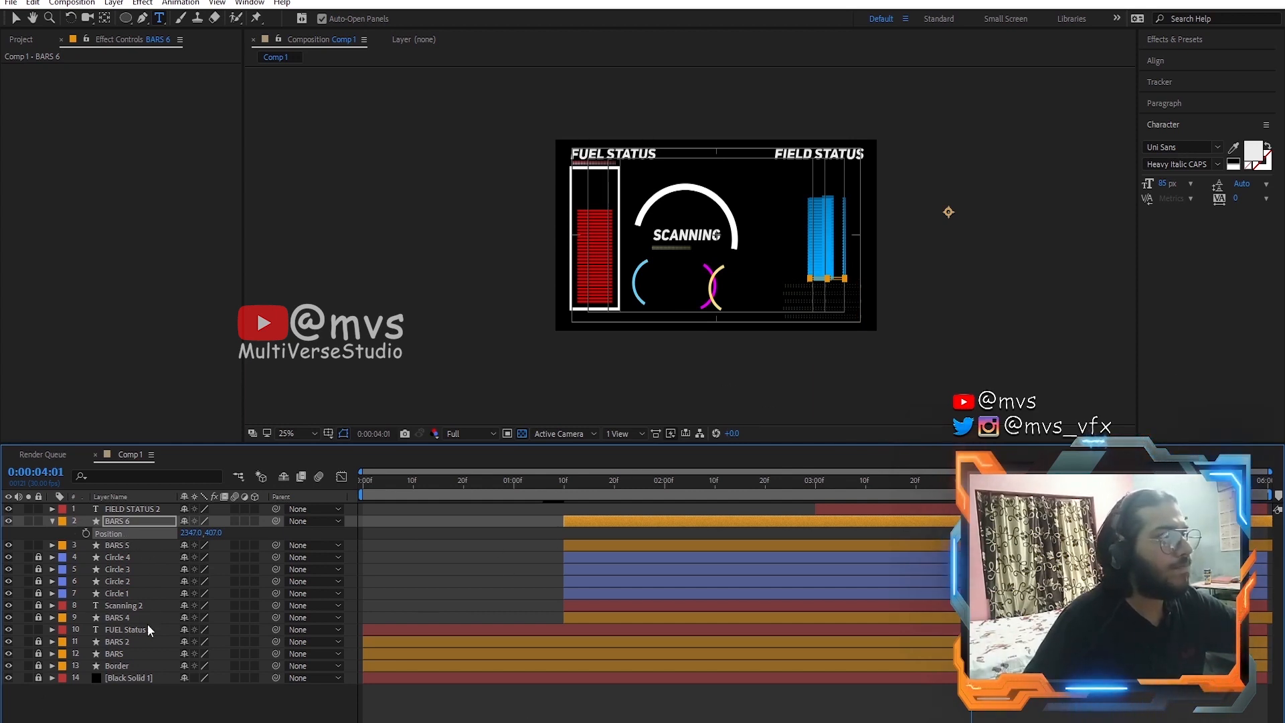
{"action": "left_click_drag", "start_coordinate": [962, 481], "coordinate": [1039, 536]}
{"action": "left_click_drag", "start_coordinate": [794, 483], "coordinate": [955, 508]}
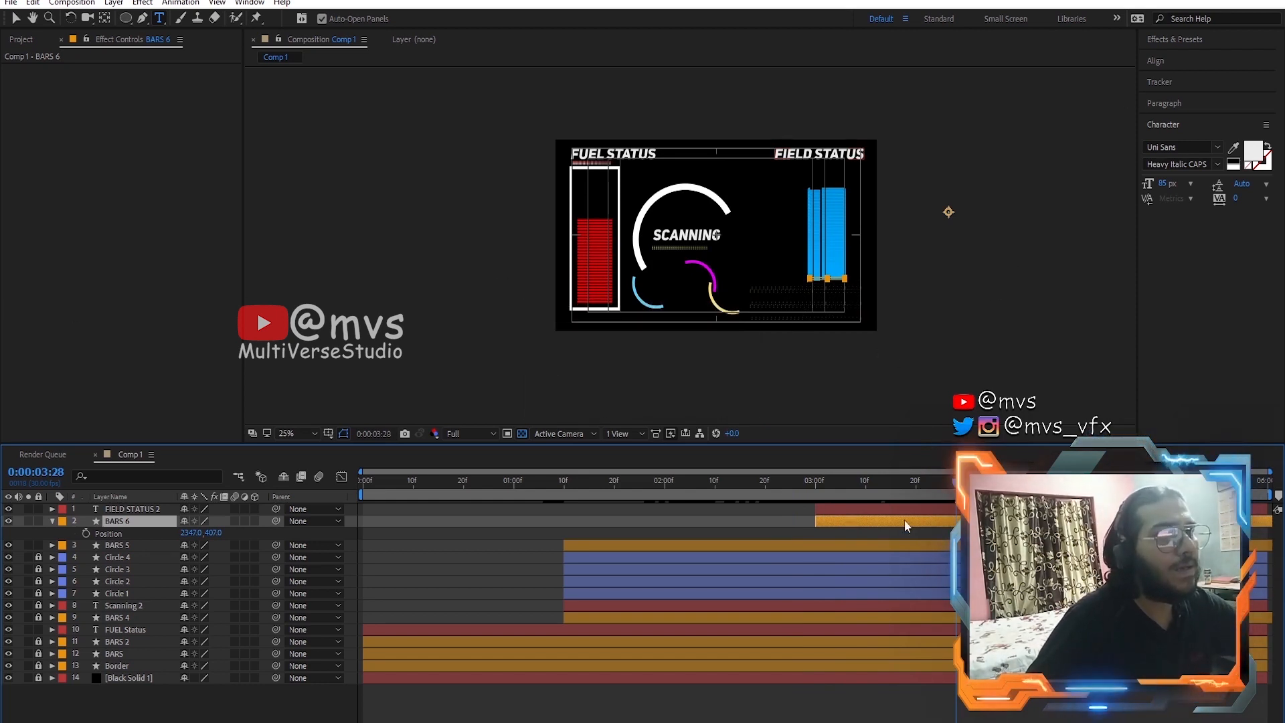
Step: Duplicate the BARS 6 layer and move the copy to position 2090, 407, beside the original blue bars
{"action": "key", "text": "ctrl+d"}
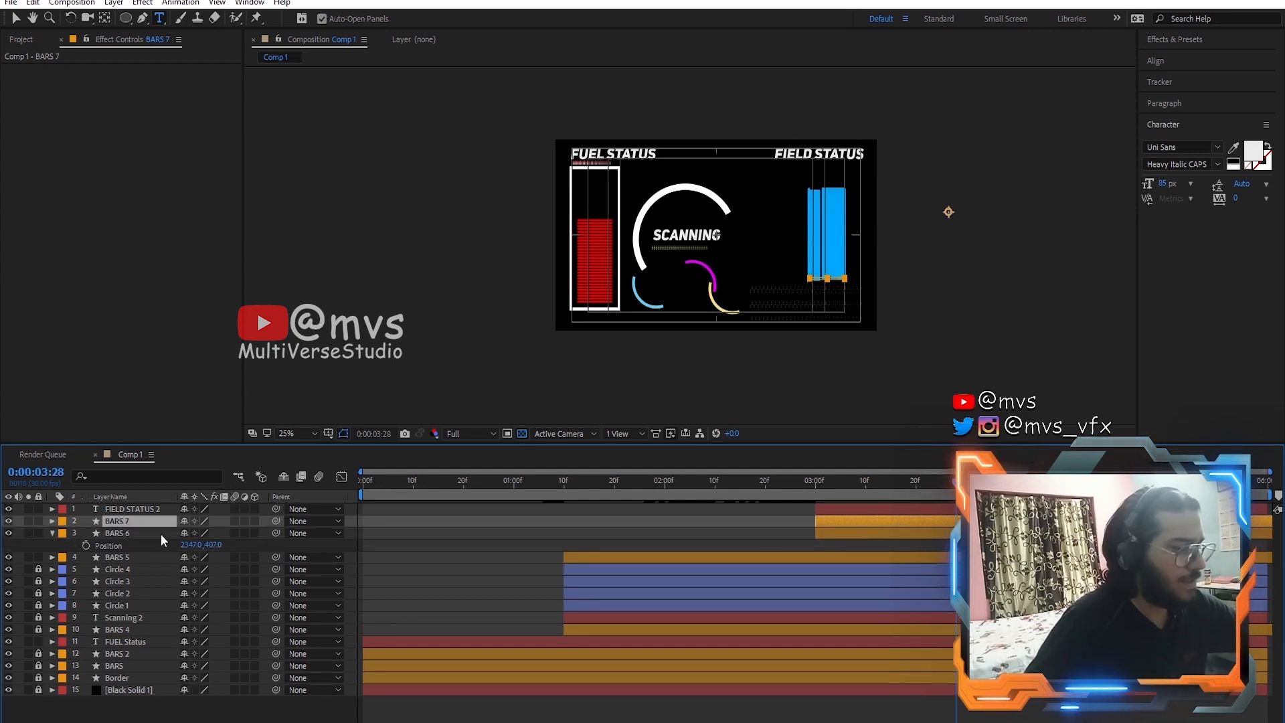
{"action": "key", "text": "p"}
{"action": "left_click_drag", "start_coordinate": [189, 533], "coordinate": [56, 562]}
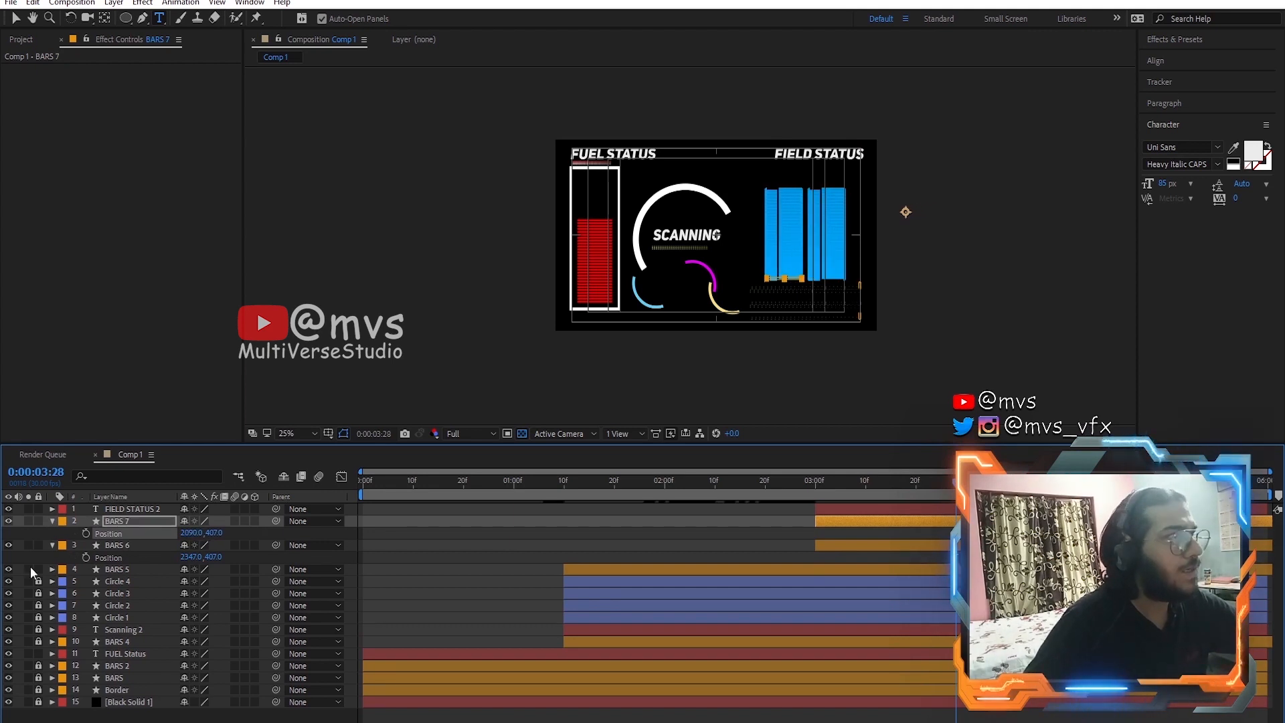
Step: Set the stroke width of the BARS 7 layer's rectangle to 68
{"action": "left_click", "coordinate": [55, 525]}
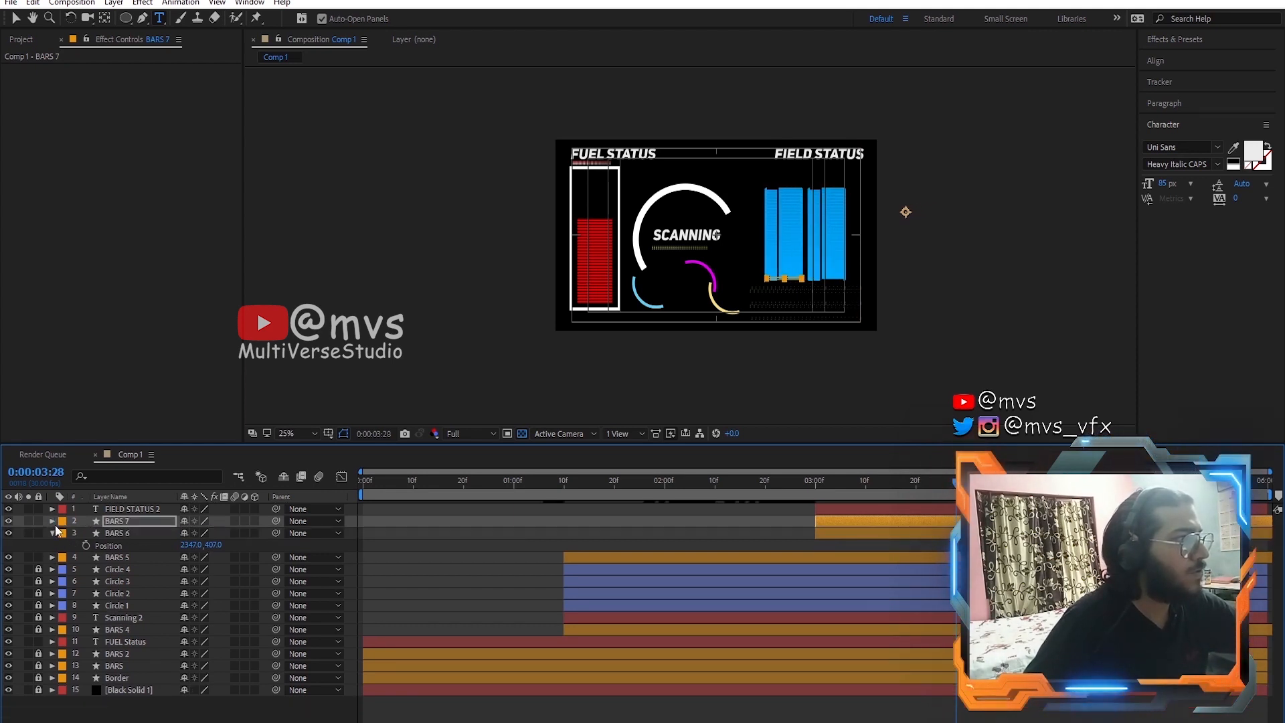
{"action": "left_click", "coordinate": [55, 525]}
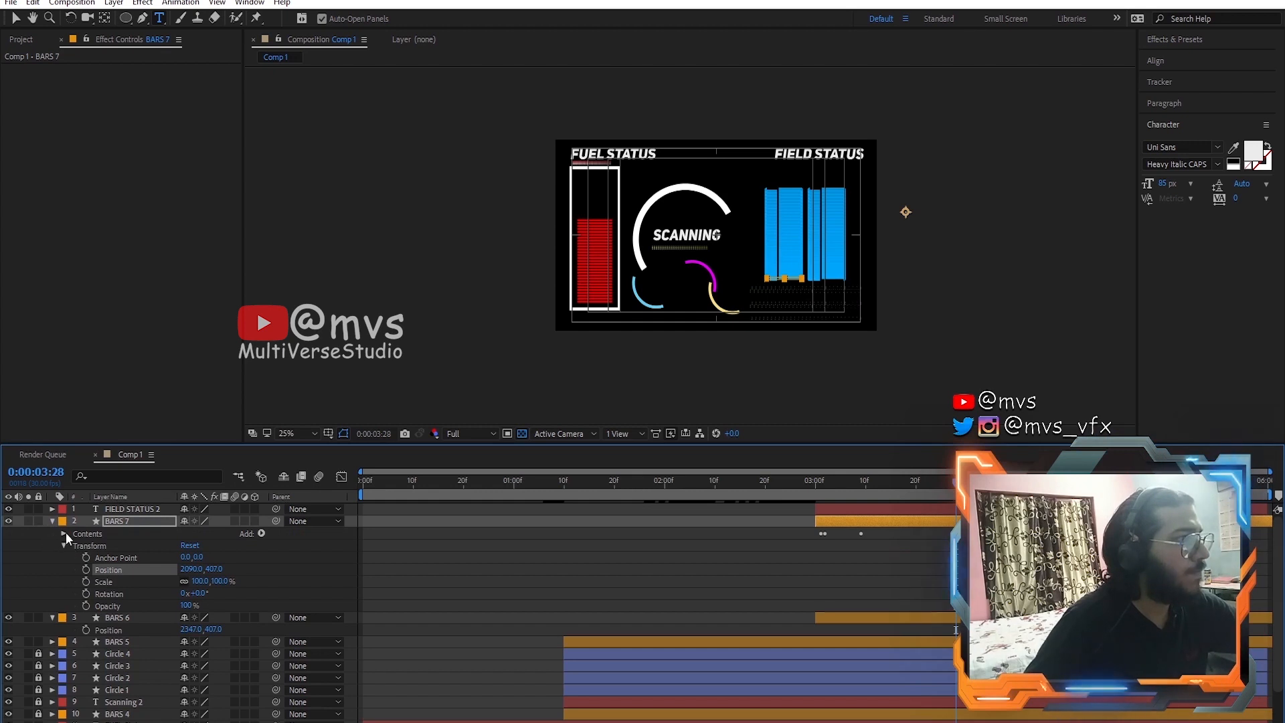
{"action": "left_click", "coordinate": [64, 534]}
{"action": "left_click", "coordinate": [75, 558]}
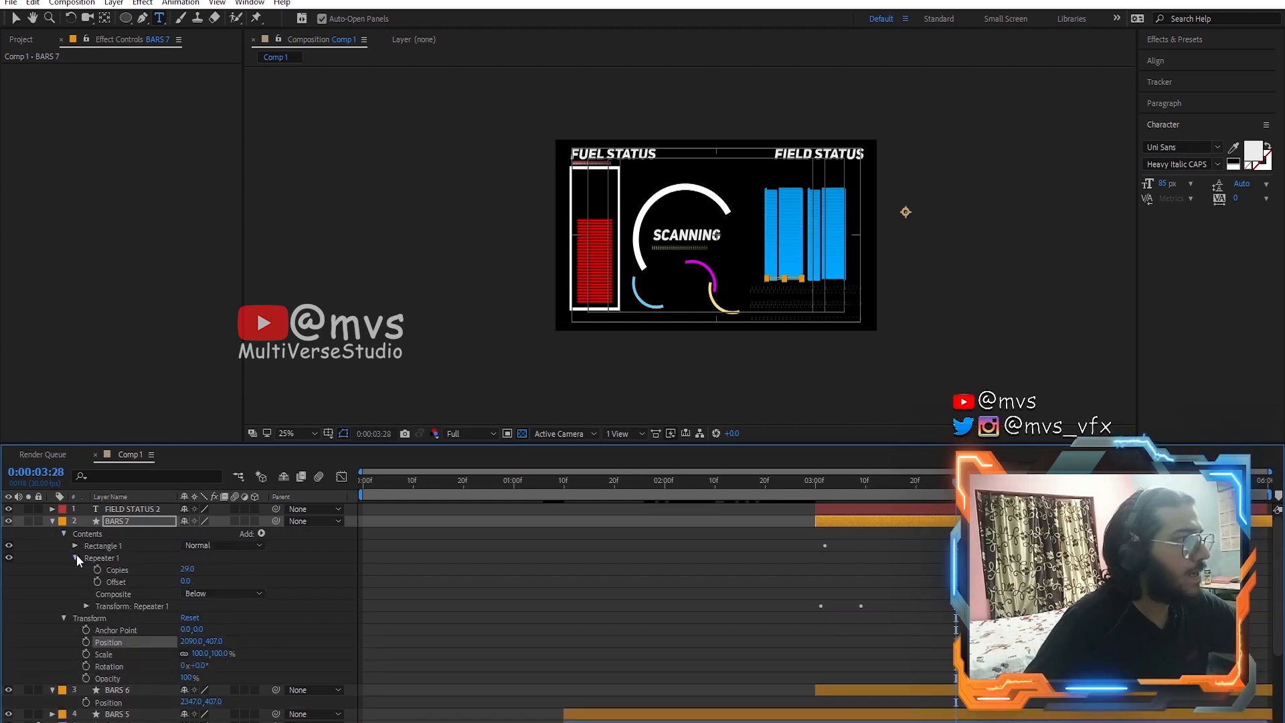
{"action": "left_click", "coordinate": [76, 546]}
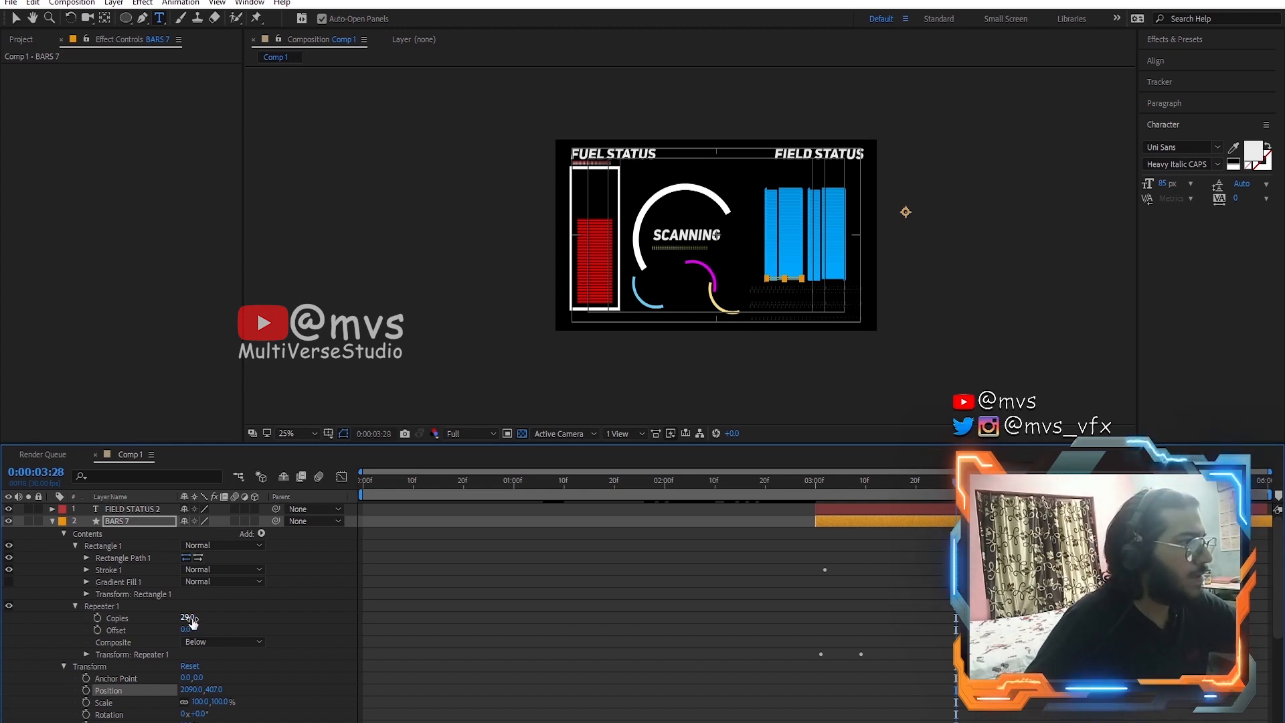
{"action": "left_click", "coordinate": [87, 594]}
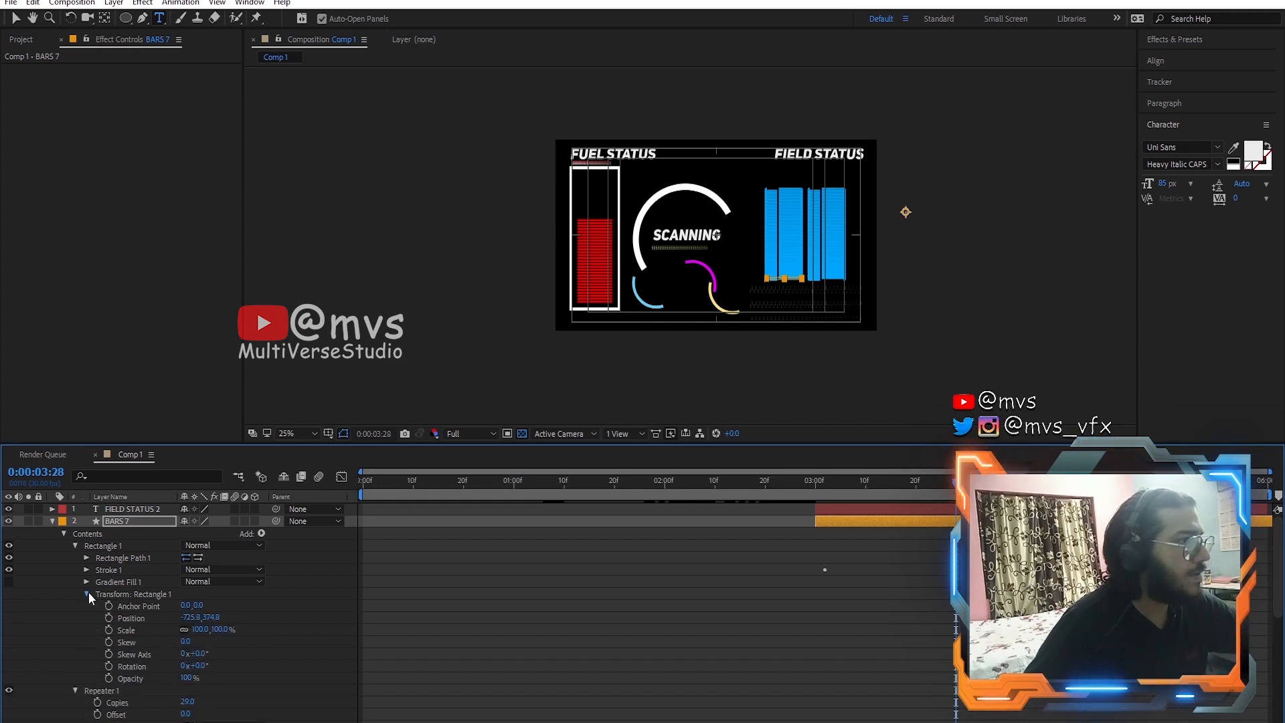
{"action": "left_click", "coordinate": [87, 593]}
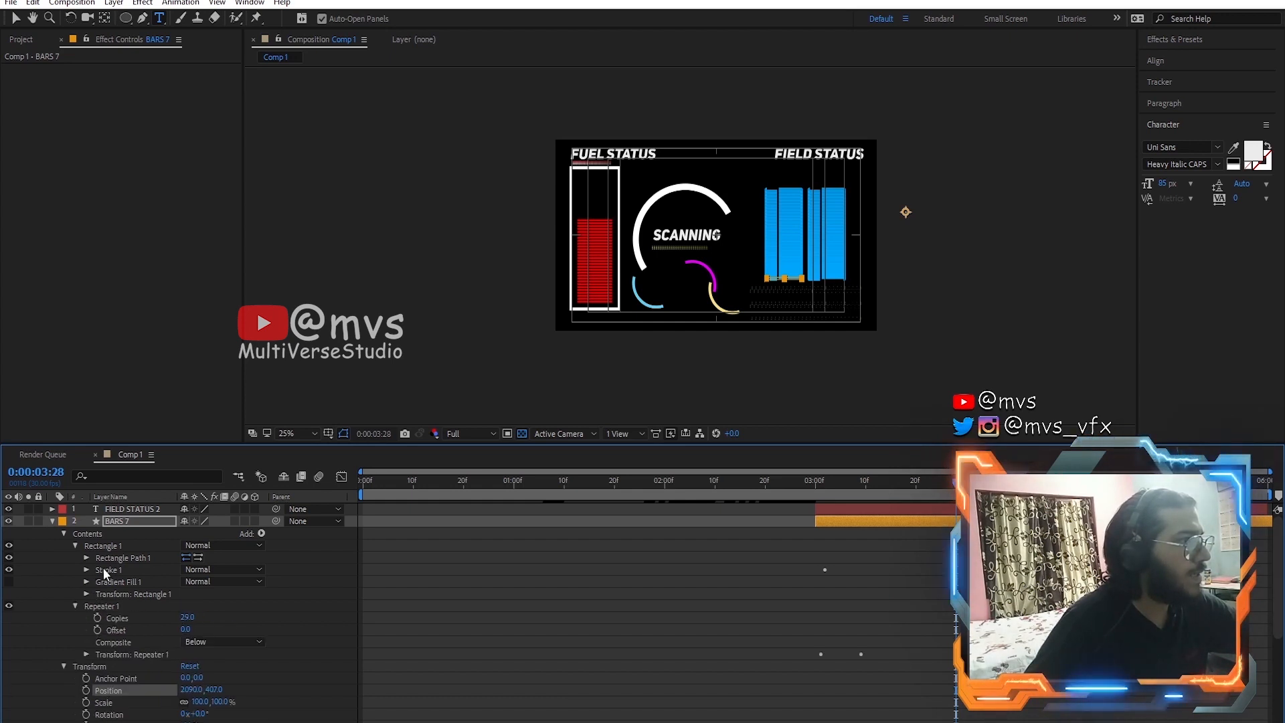
{"action": "left_click", "coordinate": [88, 570]}
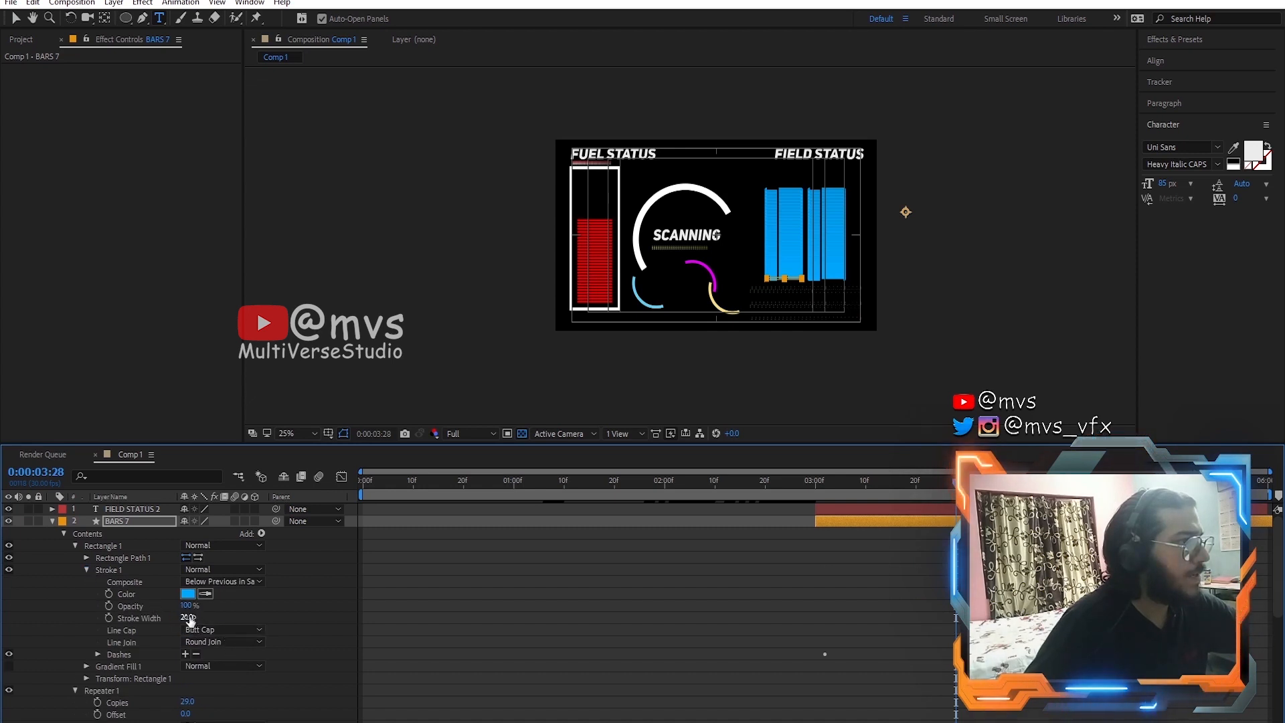
{"action": "left_click_drag", "start_coordinate": [186, 617], "coordinate": [204, 616]}
{"action": "mouse_move", "coordinate": [230, 622]}
{"action": "left_mouse_down"}
{"action": "mouse_move", "coordinate": [407, 626]}
{"action": "mouse_move", "coordinate": [224, 624]}
{"action": "left_mouse_up"}
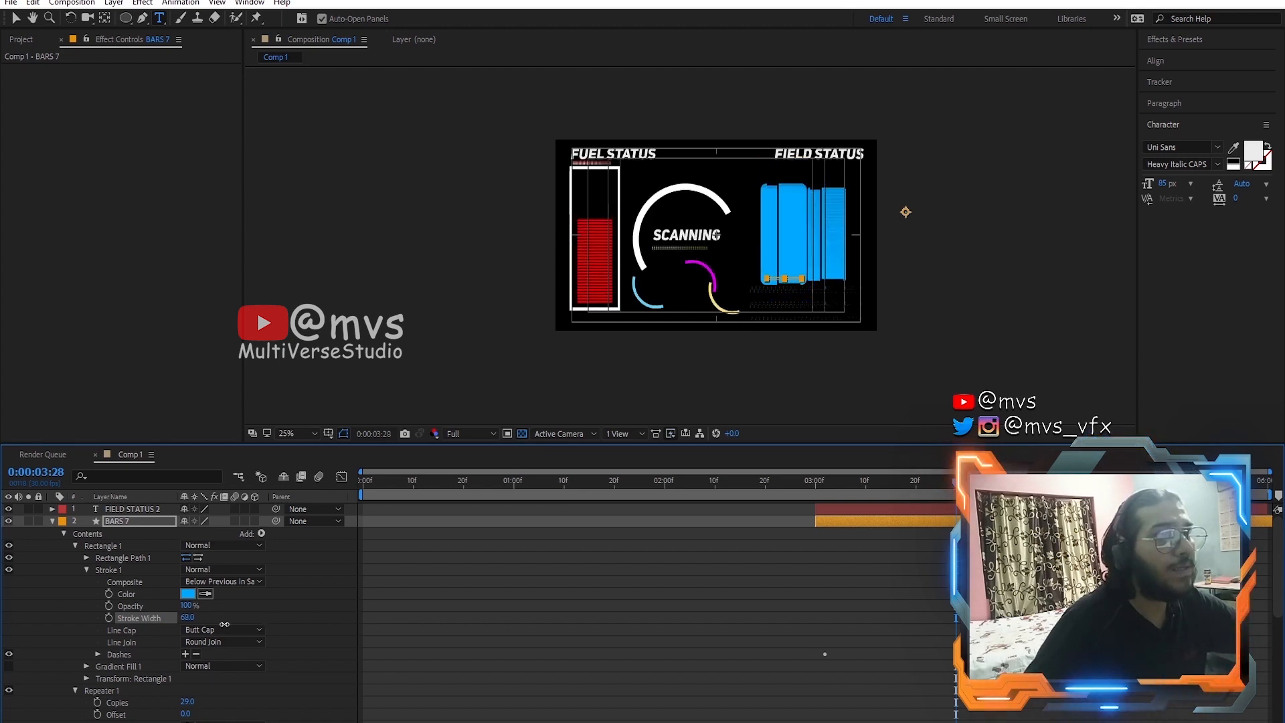
Step: Give the BARS 7 stroke a Round Cap and a Miter Join with a miter limit of 1
{"action": "left_click", "coordinate": [232, 629]}
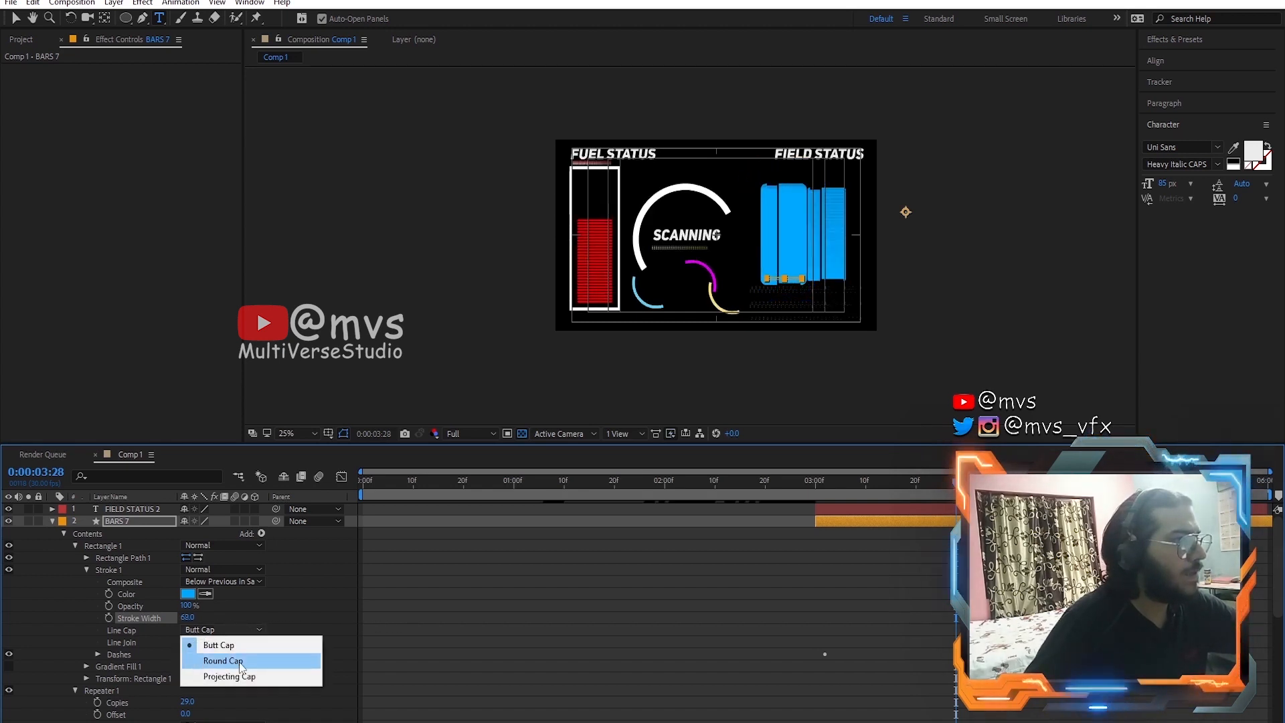
{"action": "left_click", "coordinate": [239, 662]}
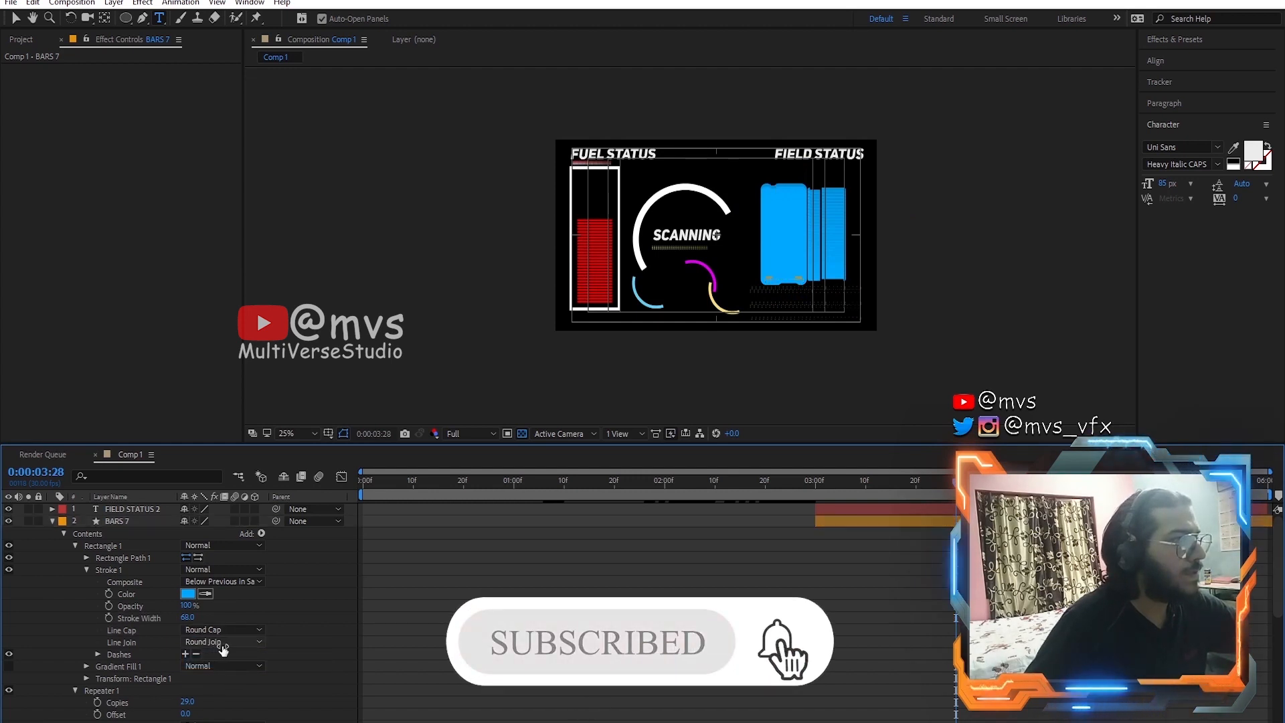
{"action": "left_click", "coordinate": [222, 642]}
{"action": "left_click", "coordinate": [222, 660]}
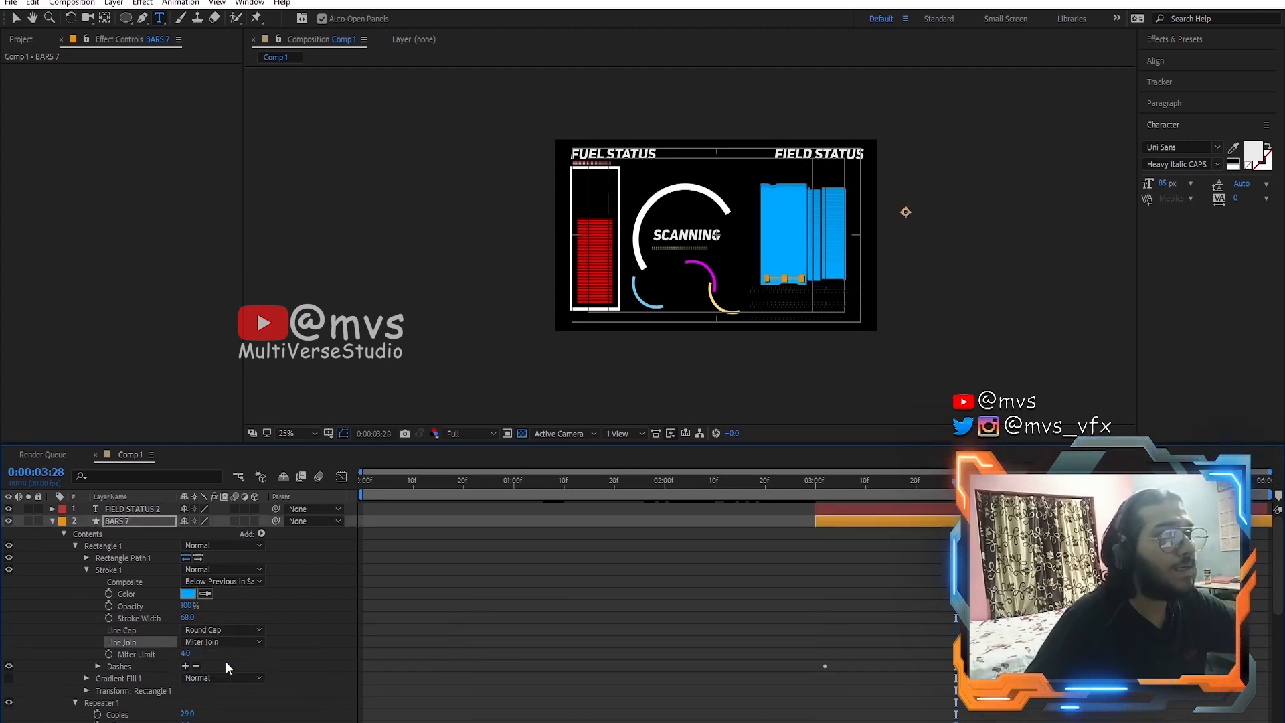
{"action": "left_click_drag", "start_coordinate": [186, 654], "coordinate": [152, 654]}
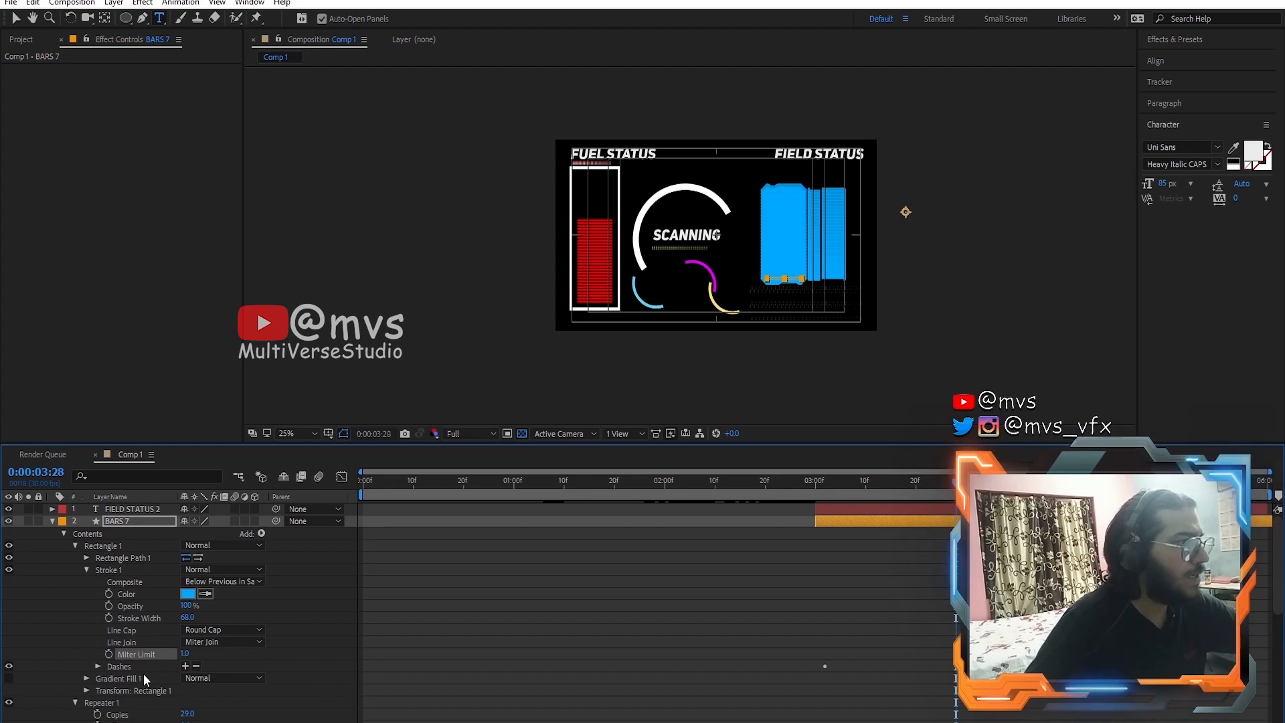
Step: Replace the BARS 7 stroke's dashes with a single dash of 90 and an offset of -7
{"action": "left_click", "coordinate": [194, 665]}
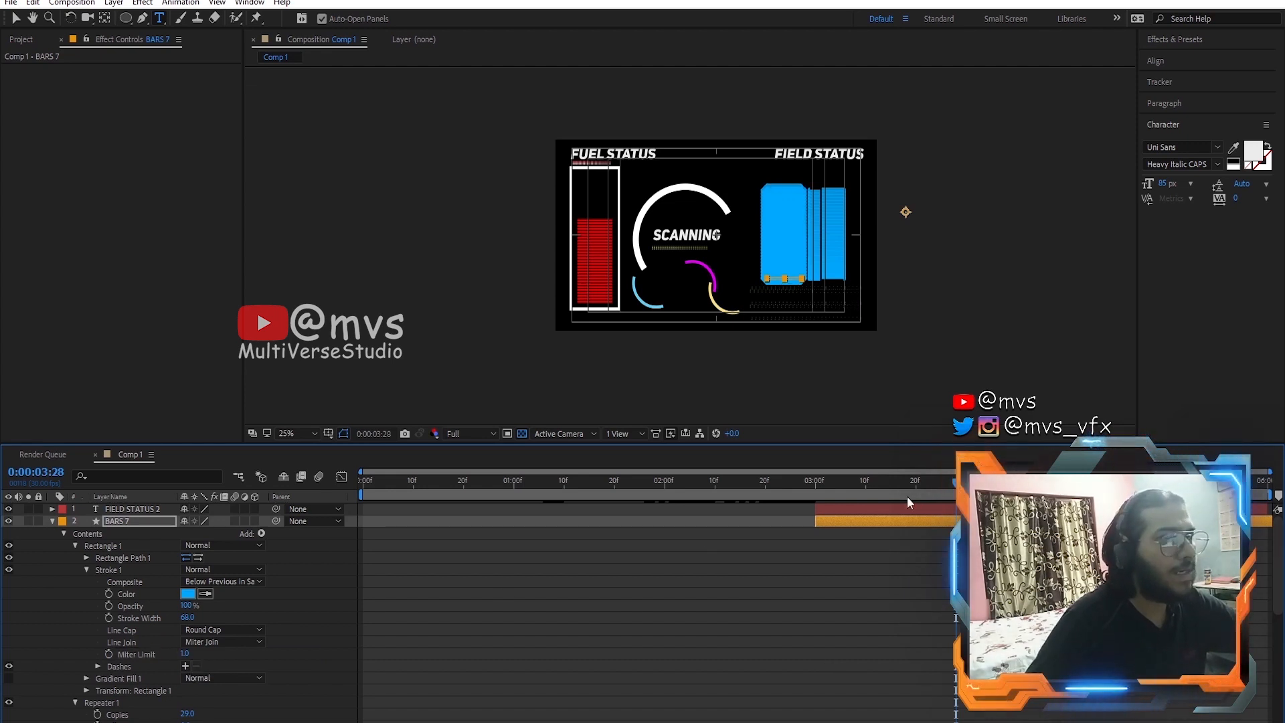
{"action": "left_click", "coordinate": [871, 482]}
{"action": "left_click_drag", "start_coordinate": [854, 487], "coordinate": [975, 506]}
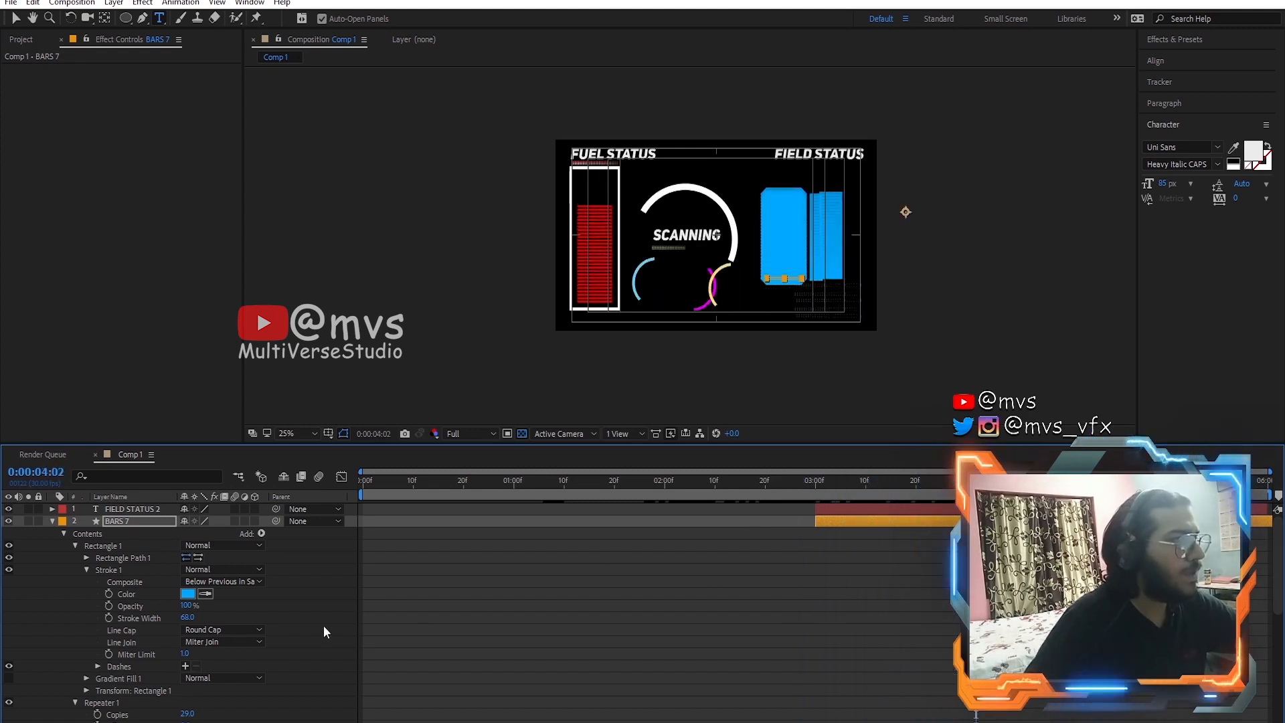
{"action": "left_click", "coordinate": [185, 667]}
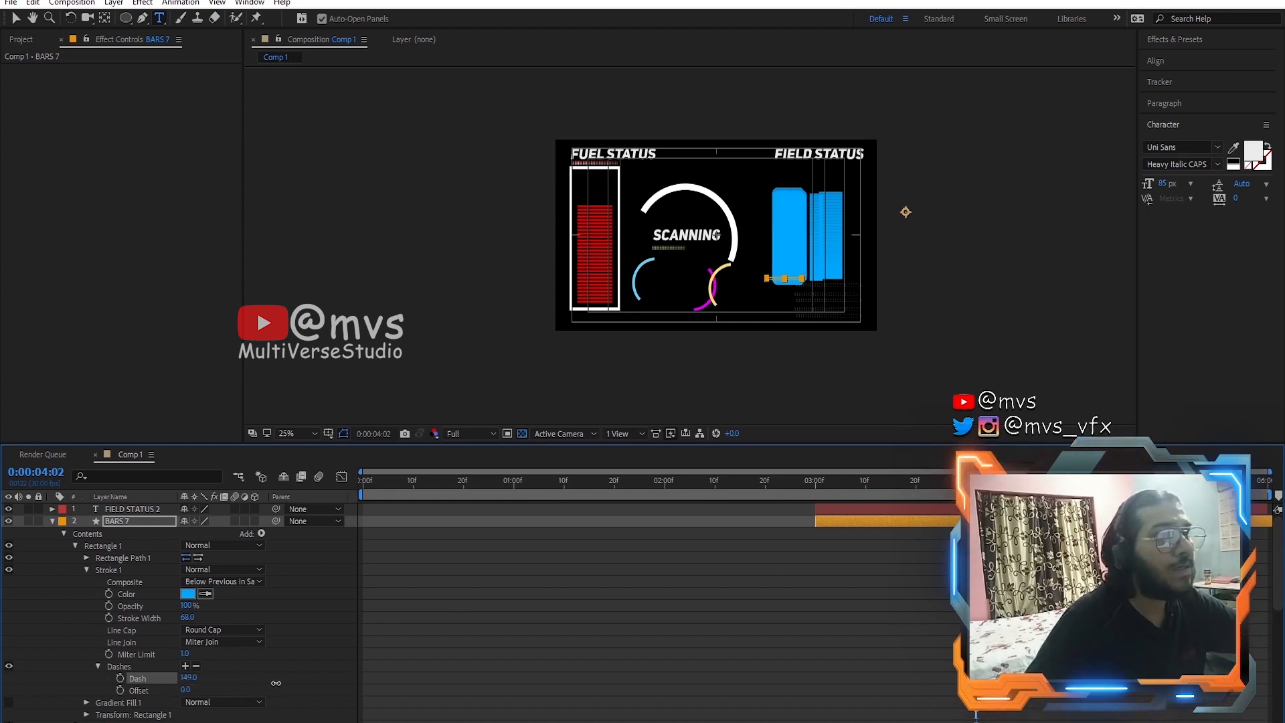
{"action": "left_click_drag", "start_coordinate": [225, 683], "coordinate": [236, 683]}
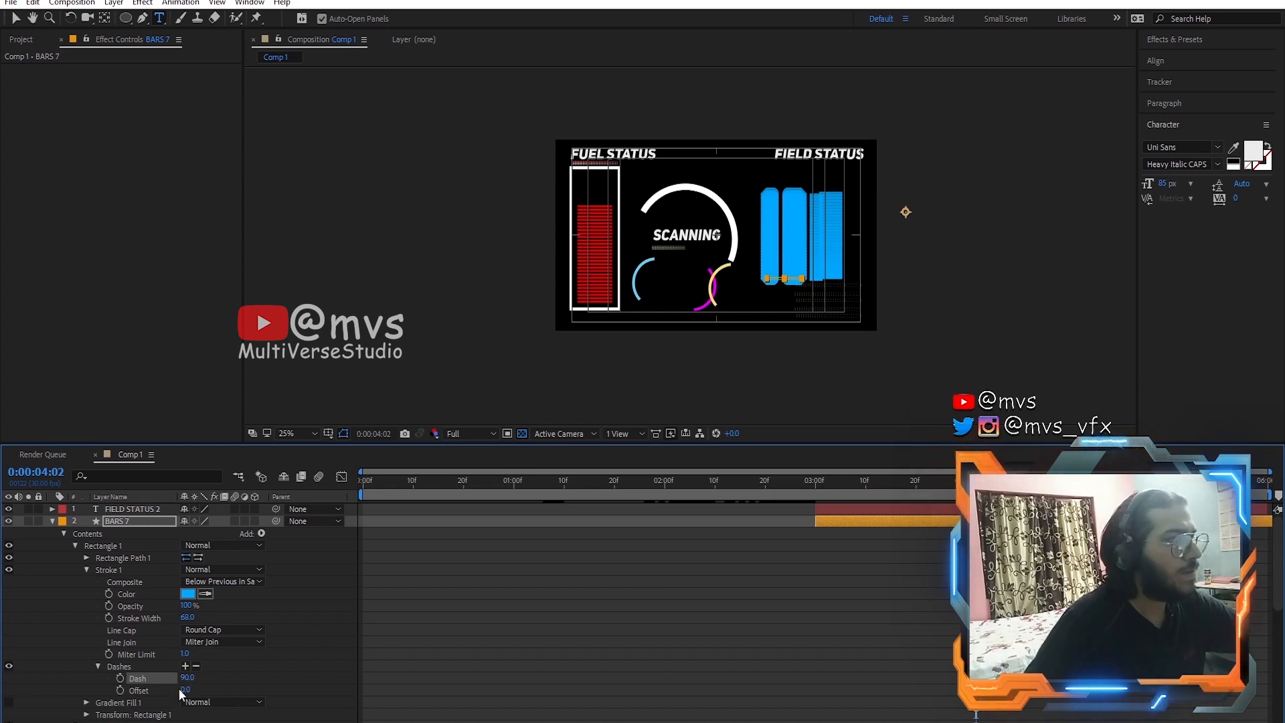
{"action": "left_click_drag", "start_coordinate": [185, 690], "coordinate": [286, 690]}
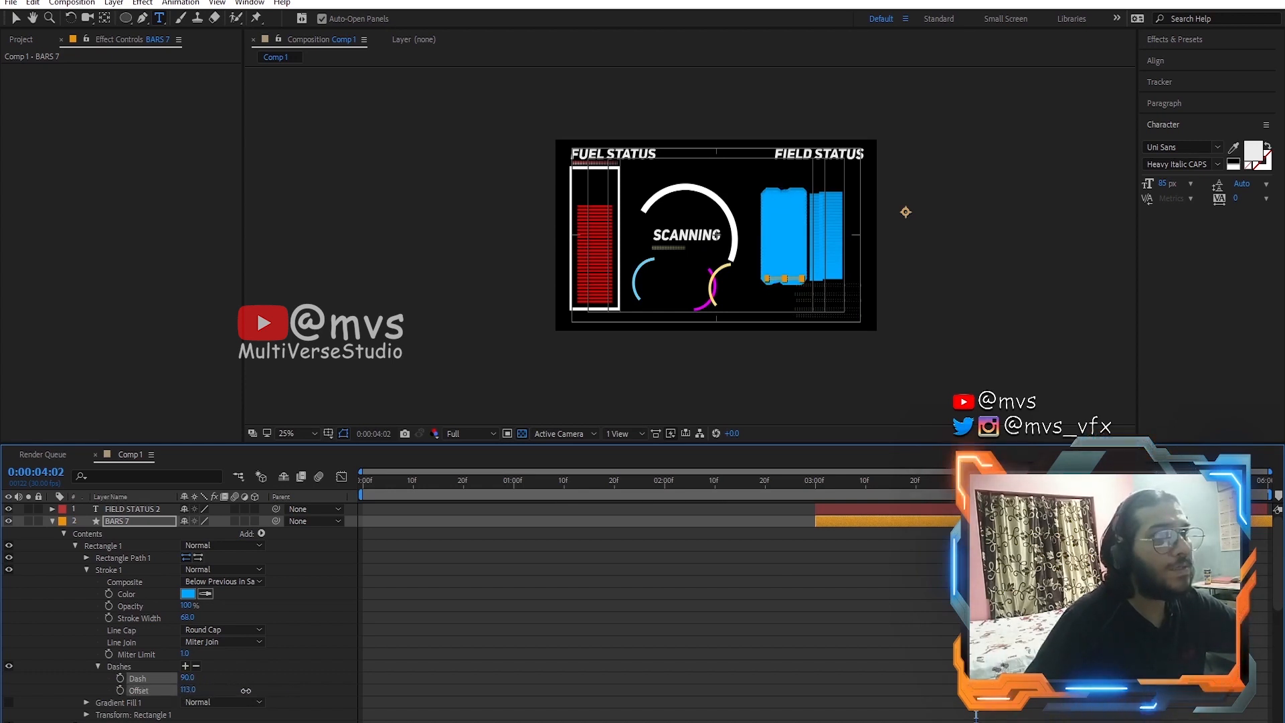
{"action": "left_click_drag", "start_coordinate": [190, 690], "coordinate": [180, 691]}
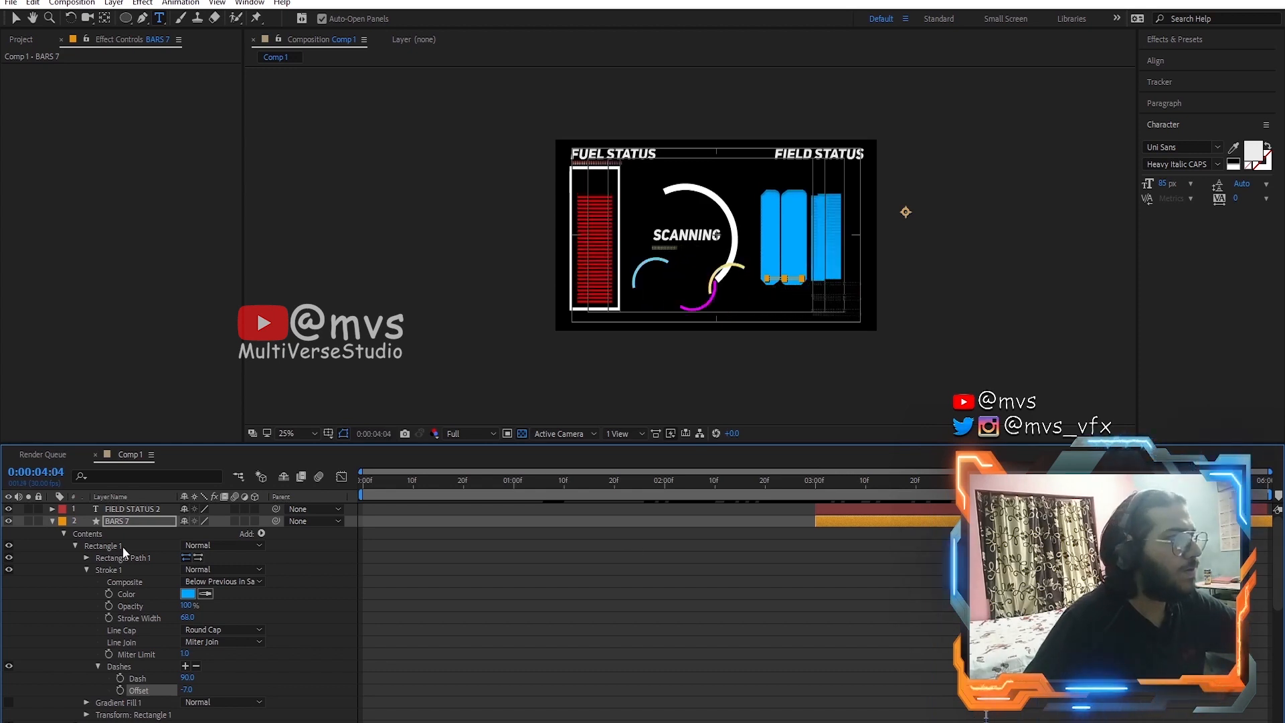
Step: Delete the duplicated blue BARS 7 layer
{"action": "left_click", "coordinate": [124, 521]}
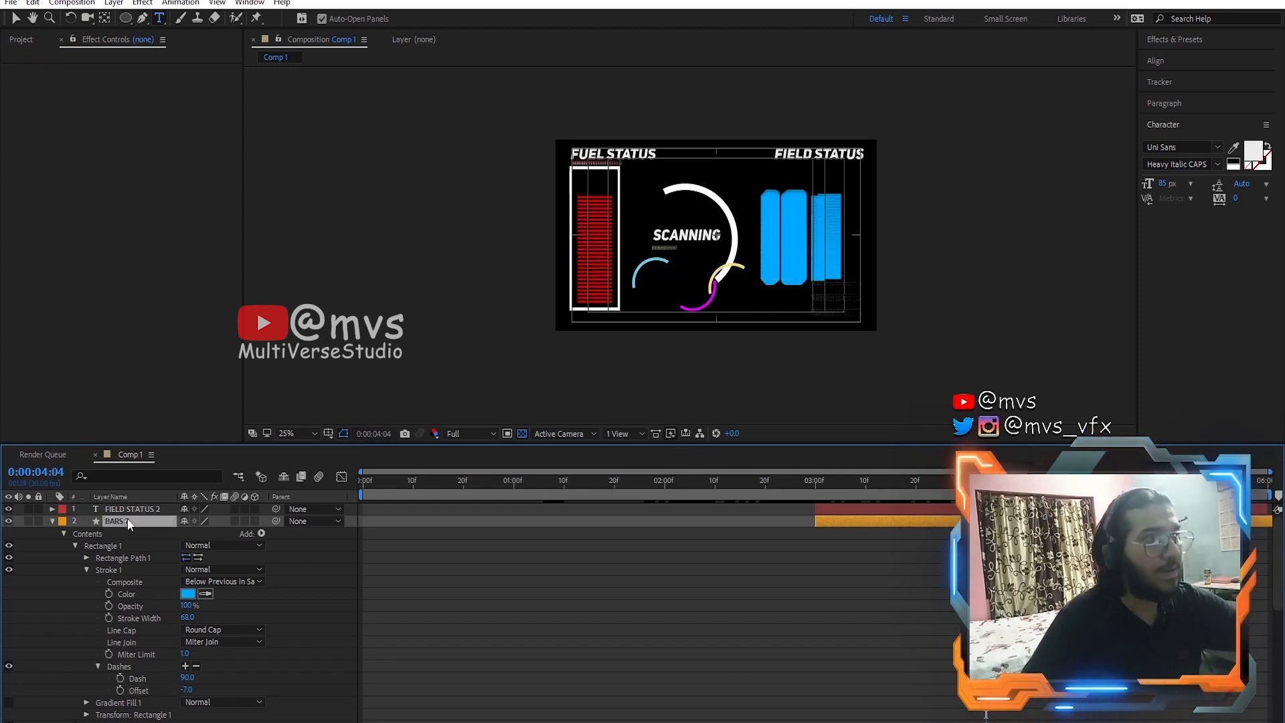
{"action": "key", "text": "Delete"}
Step: Save the project and place a duplicate of the red BARS layer directly above BARS 6 in the layer stack
{"action": "left_click_drag", "start_coordinate": [904, 482], "coordinate": [905, 517]}
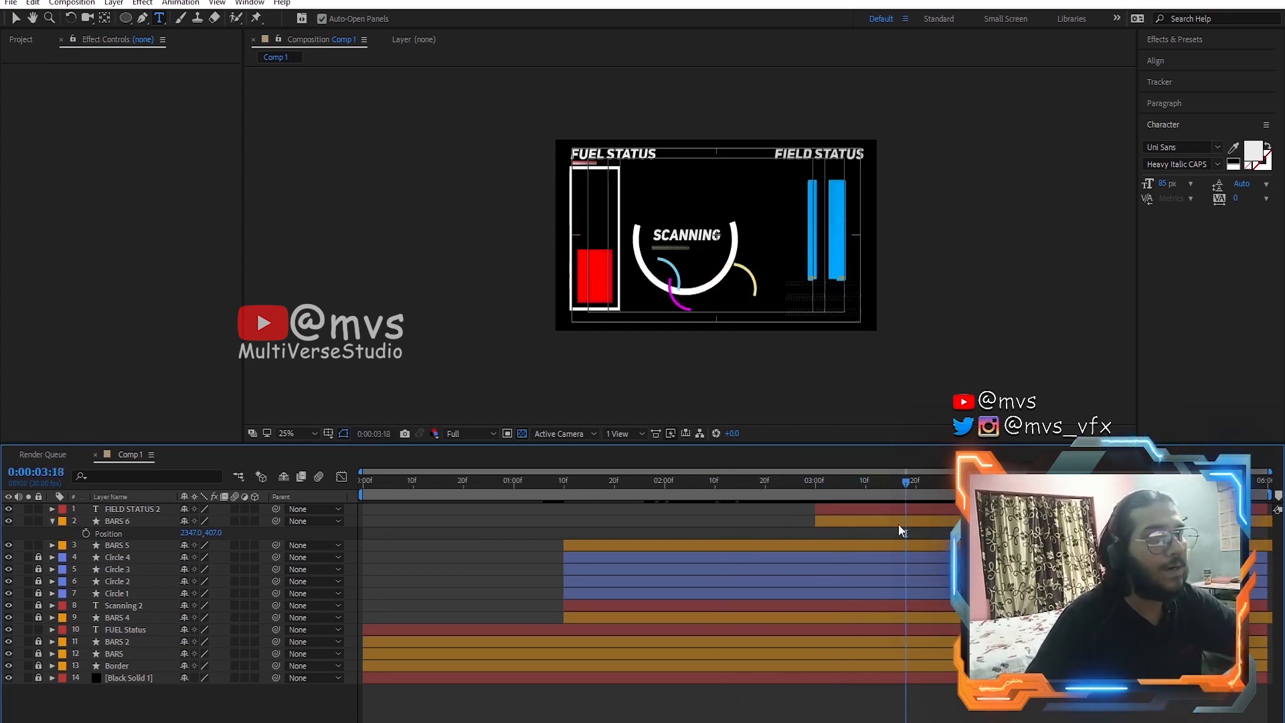
{"action": "key", "text": "ctrl+s"}
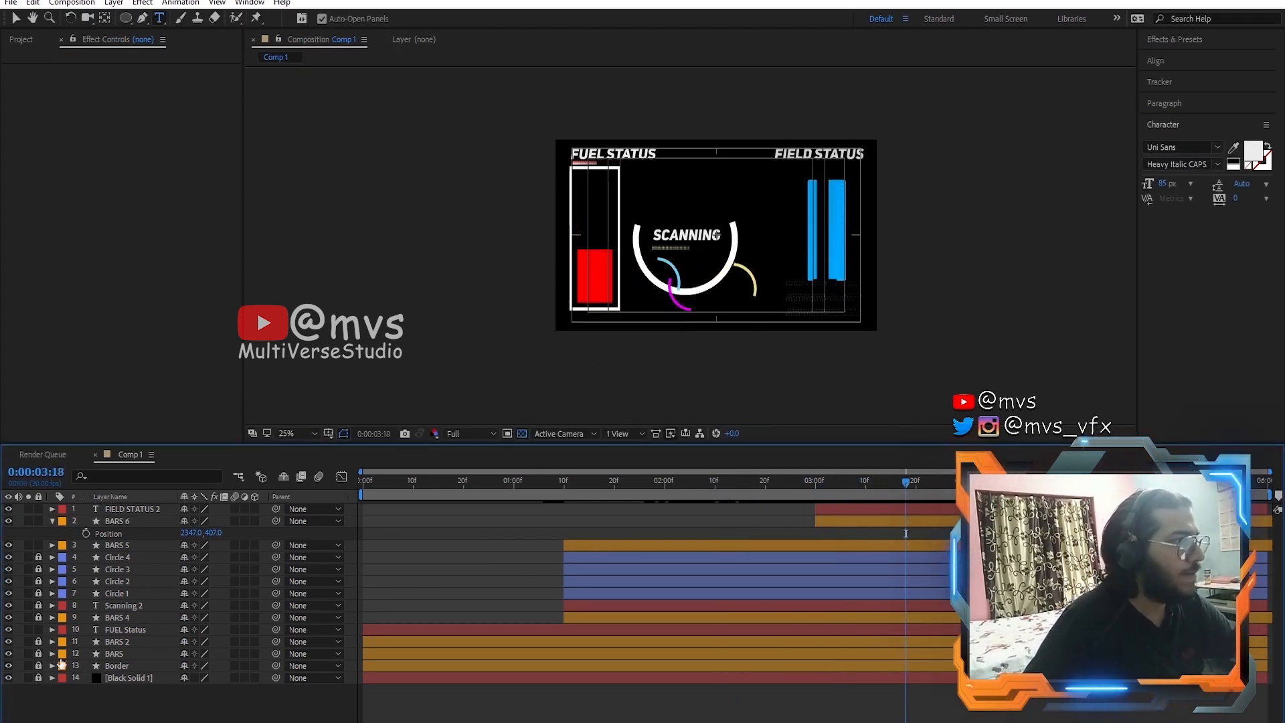
{"action": "left_click", "coordinate": [110, 653]}
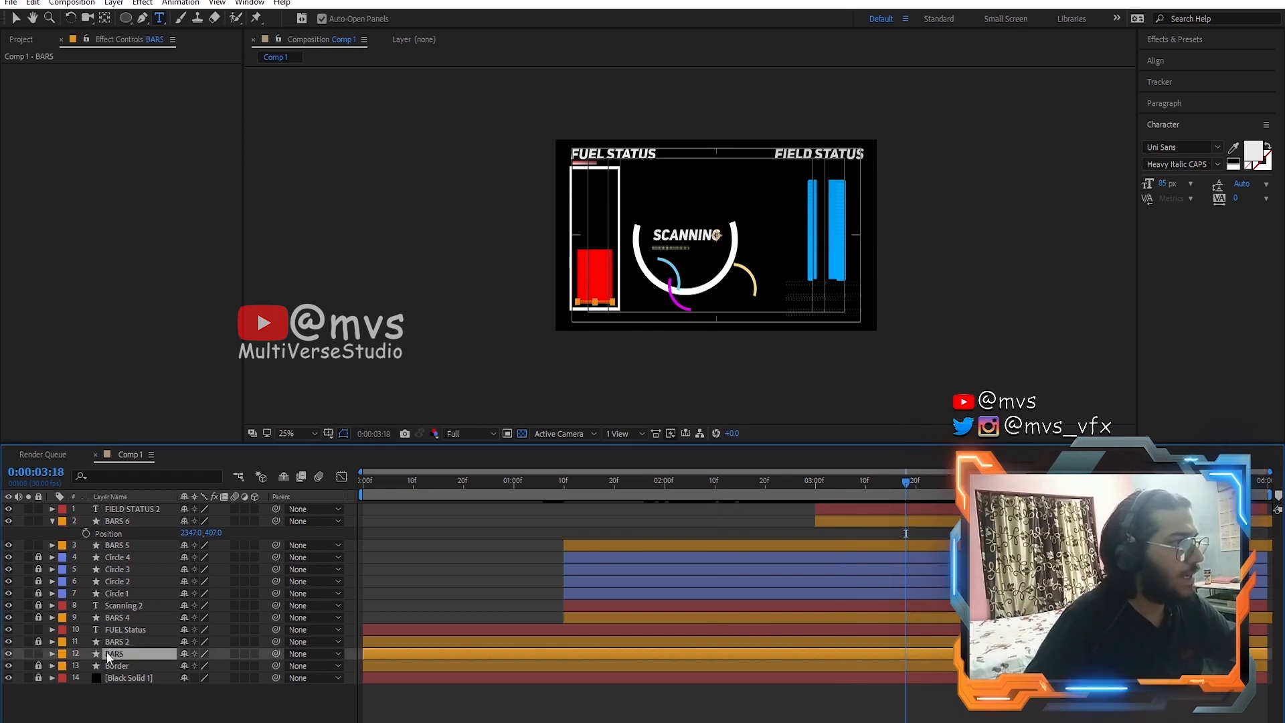
{"action": "key", "text": "ctrl+d"}
{"action": "left_click_drag", "start_coordinate": [108, 655], "coordinate": [125, 517]}
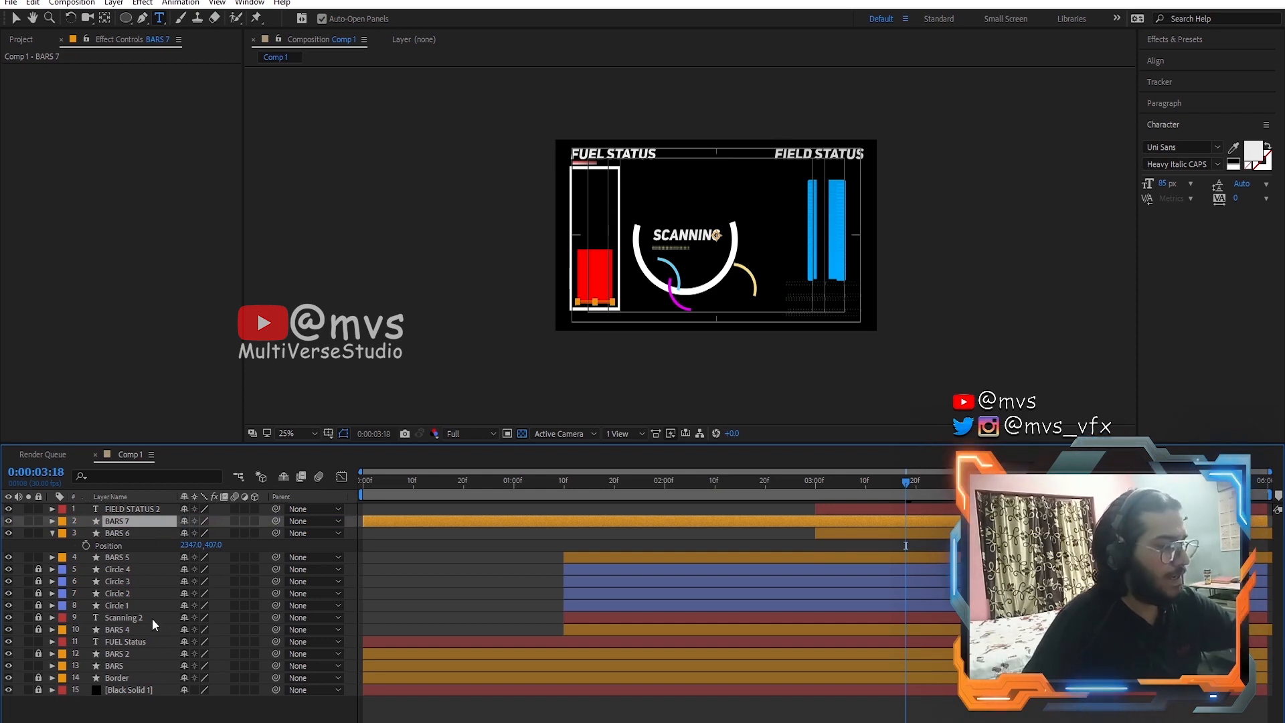
Step: Position the duplicated red BARS 7 layer at 2091, 651, beside and below the blue bars
{"action": "key", "text": "p"}
{"action": "left_click_drag", "start_coordinate": [183, 533], "coordinate": [943, 539]}
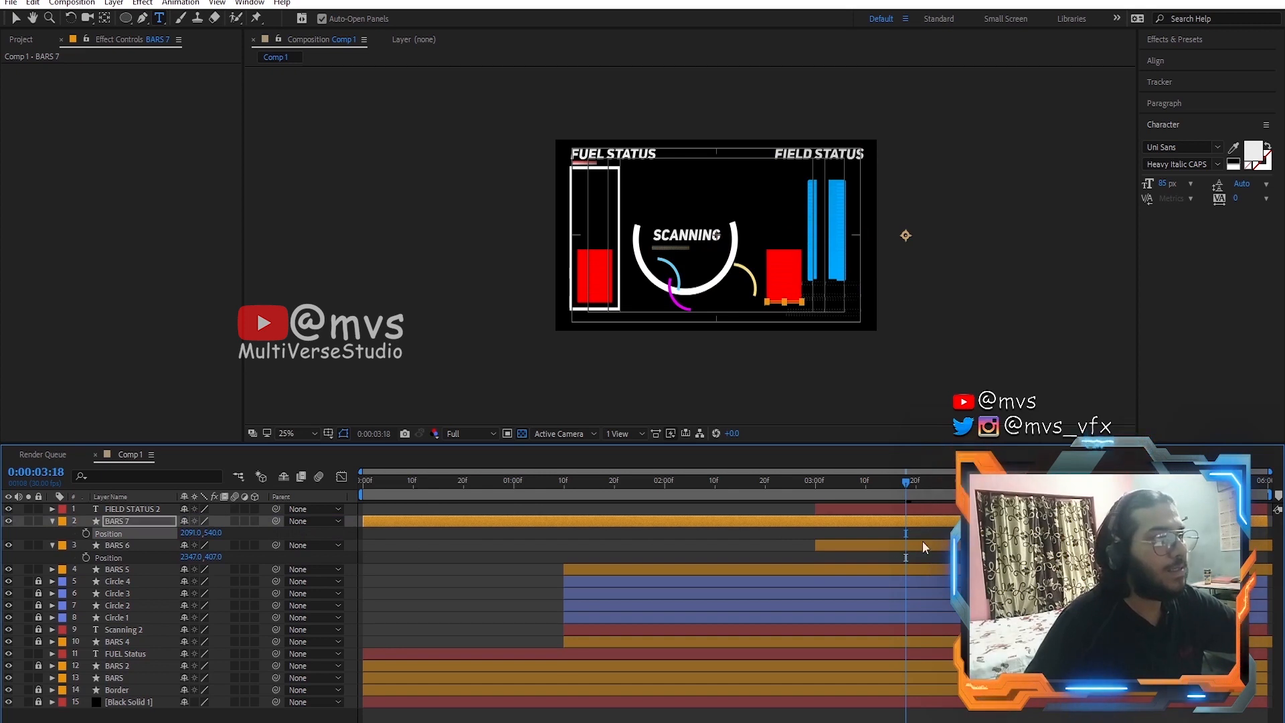
{"action": "left_click_drag", "start_coordinate": [239, 532], "coordinate": [288, 536]}
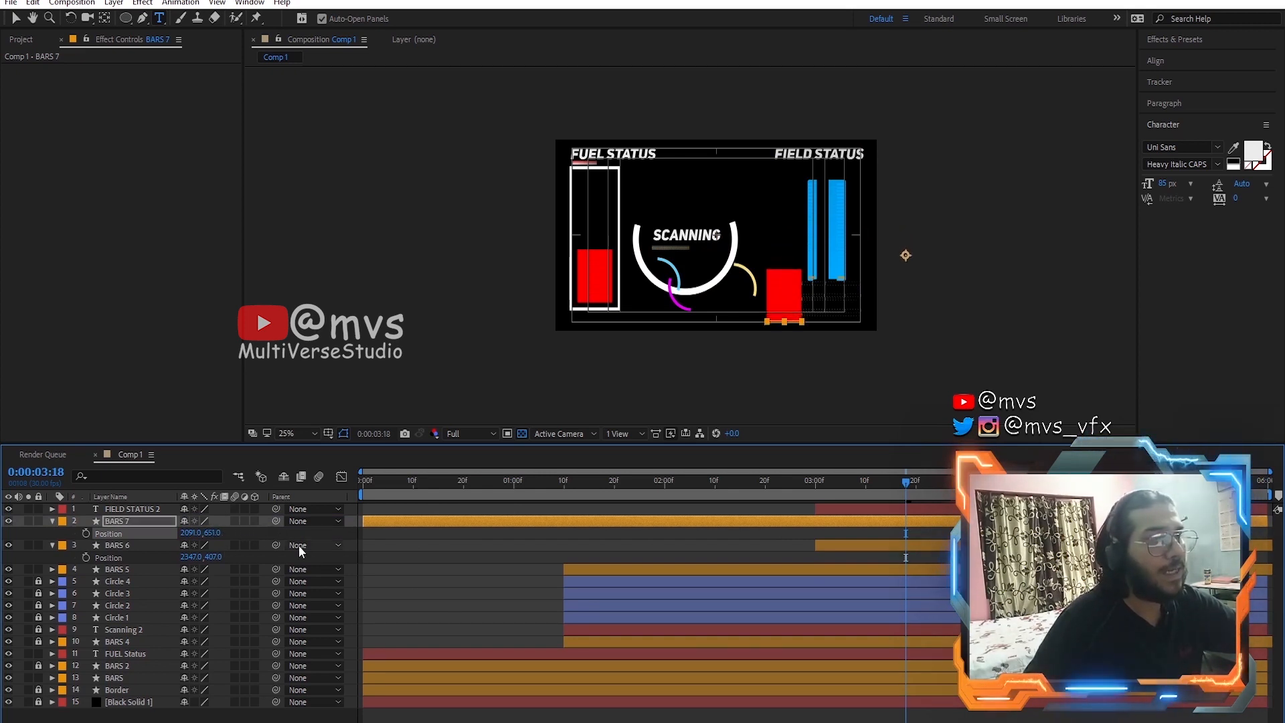
Step: Examine the rectangle, repeater and transform properties of the duplicated BARS 7 layer
{"action": "left_click", "coordinate": [52, 521]}
{"action": "left_click", "coordinate": [53, 520]}
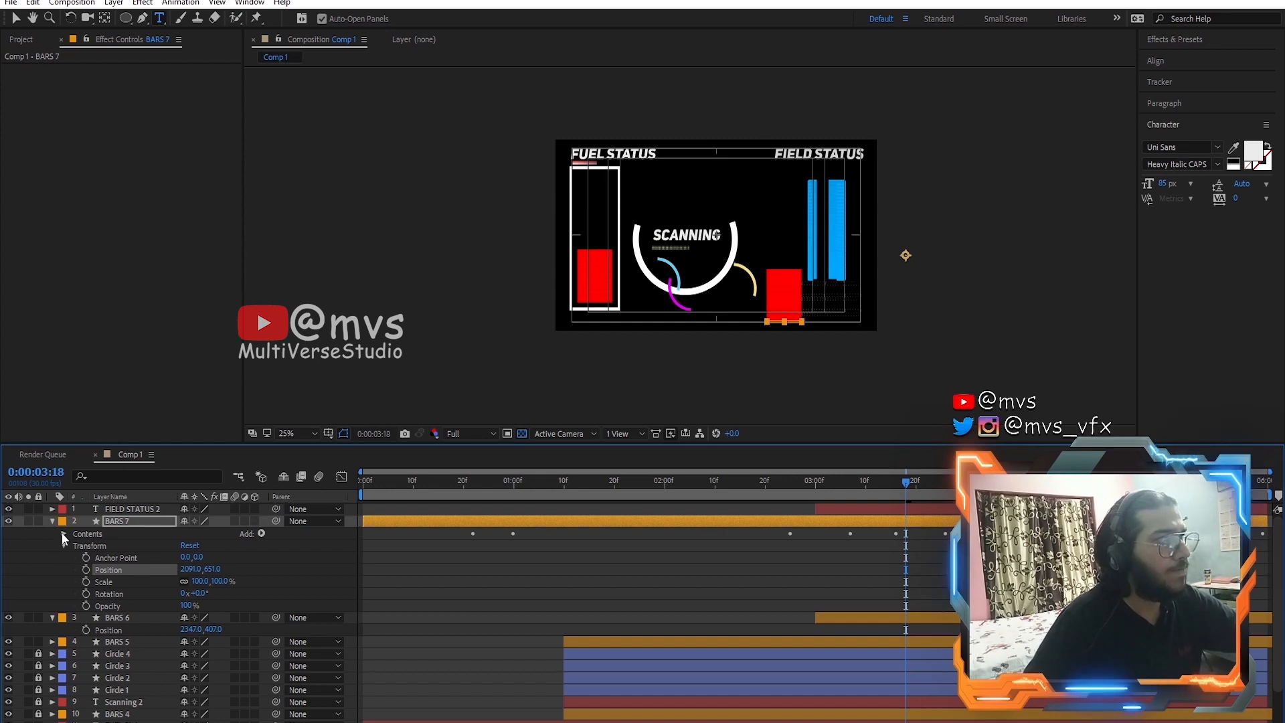
{"action": "left_click", "coordinate": [63, 534]}
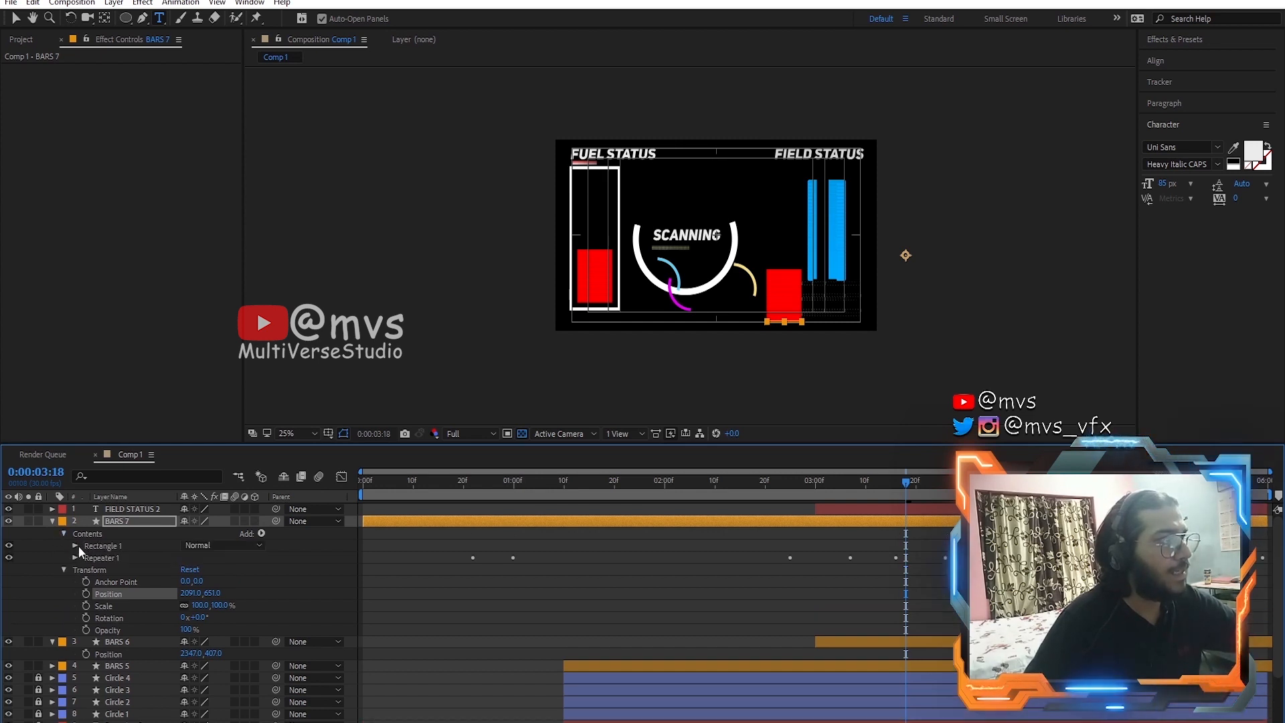
{"action": "left_click", "coordinate": [75, 546]}
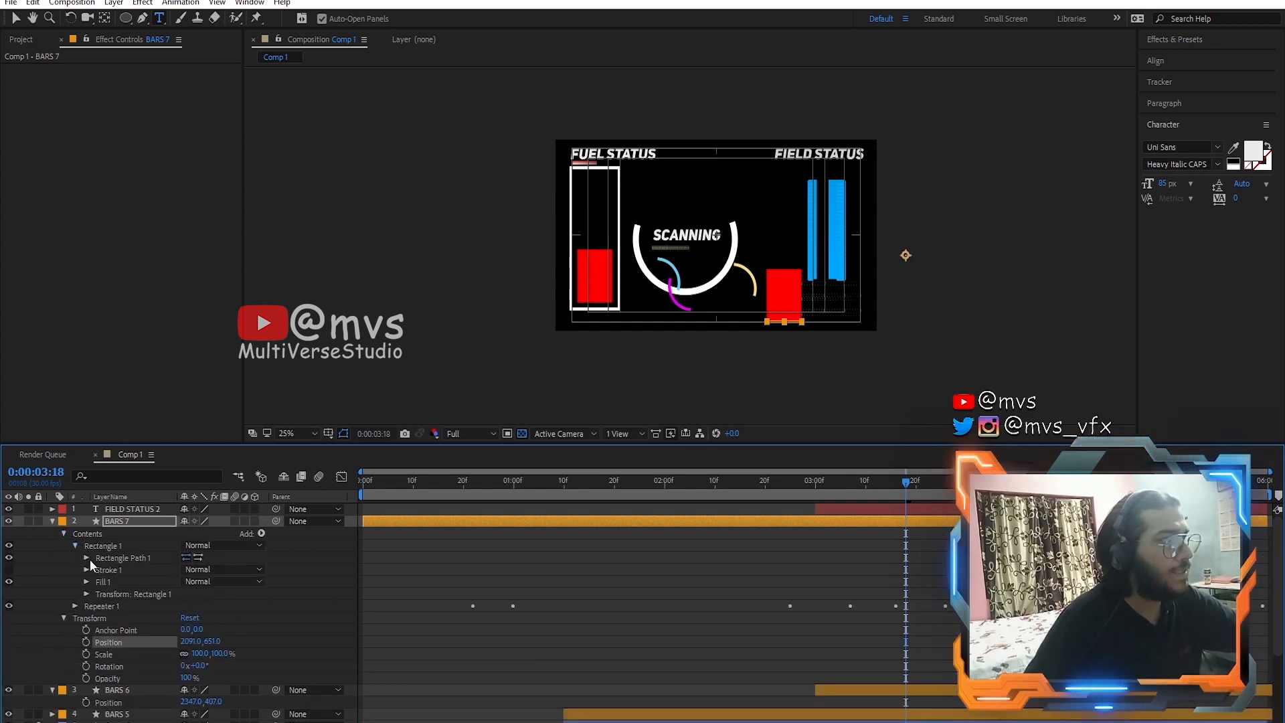
{"action": "left_click", "coordinate": [76, 606]}
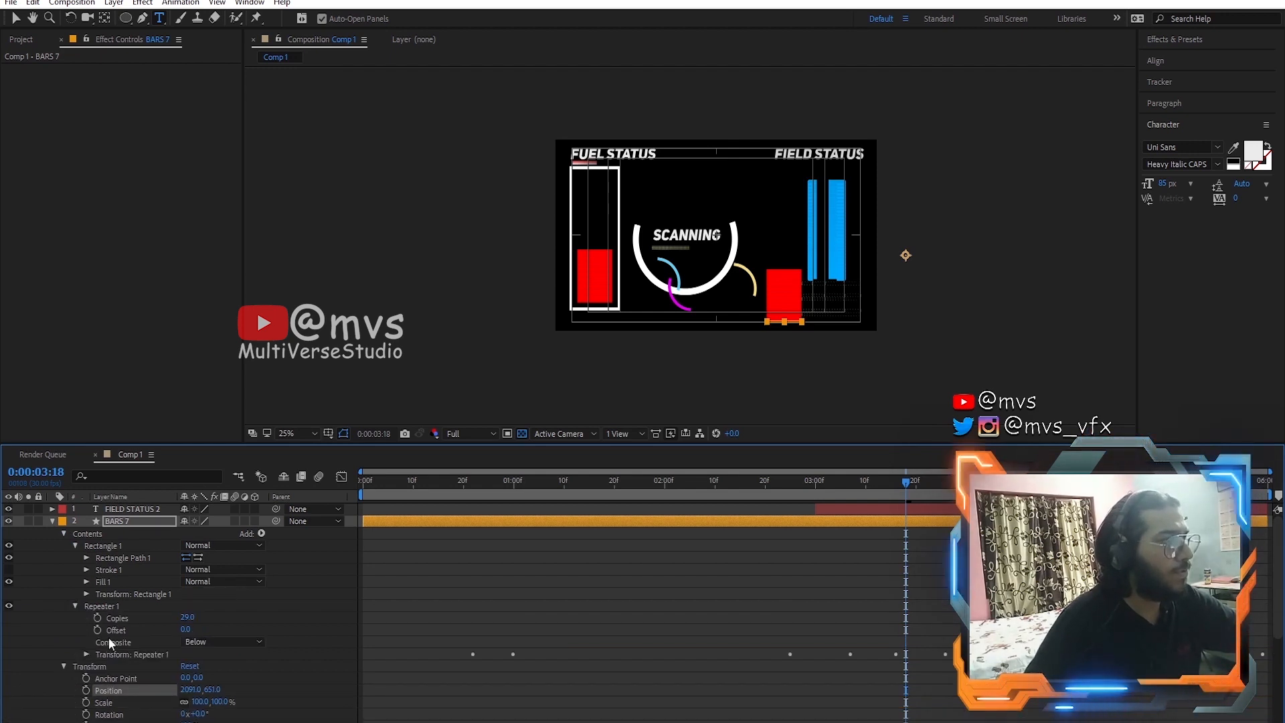
{"action": "scroll", "coordinate": [111, 697], "scroll_direction": "down", "scroll_amount": 4}
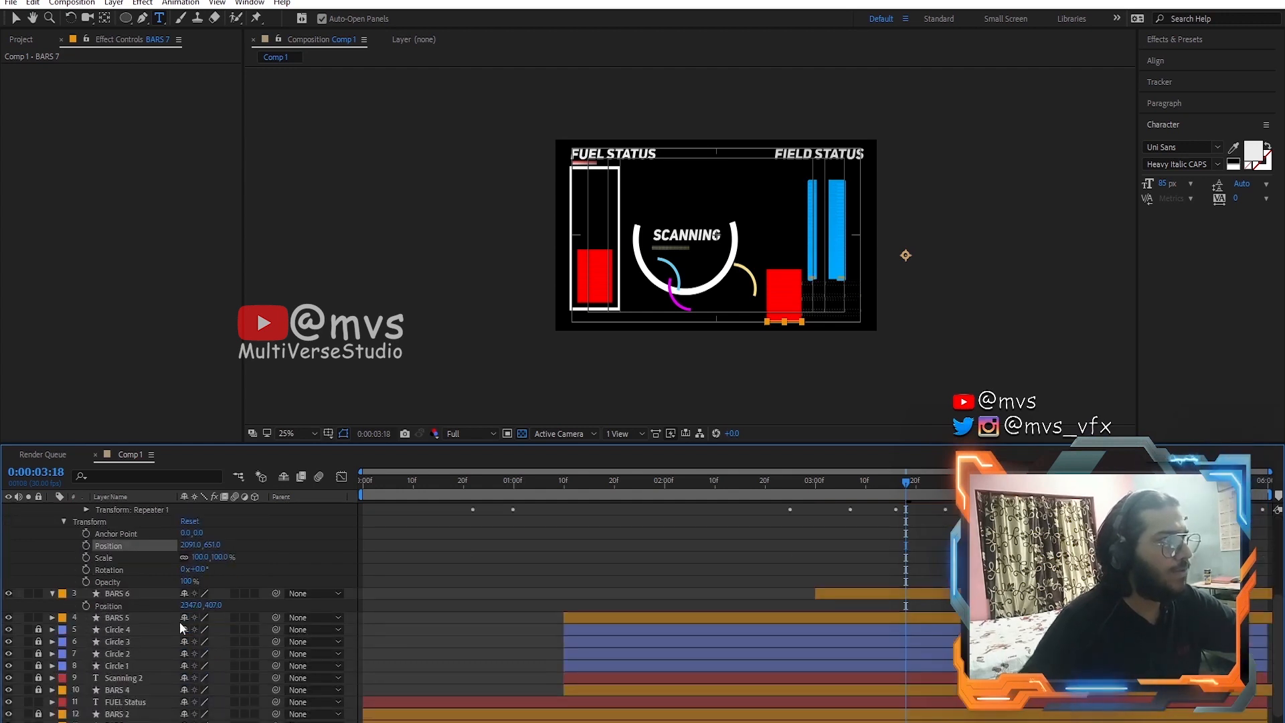
{"action": "scroll", "coordinate": [180, 624], "scroll_direction": "up", "scroll_amount": 3}
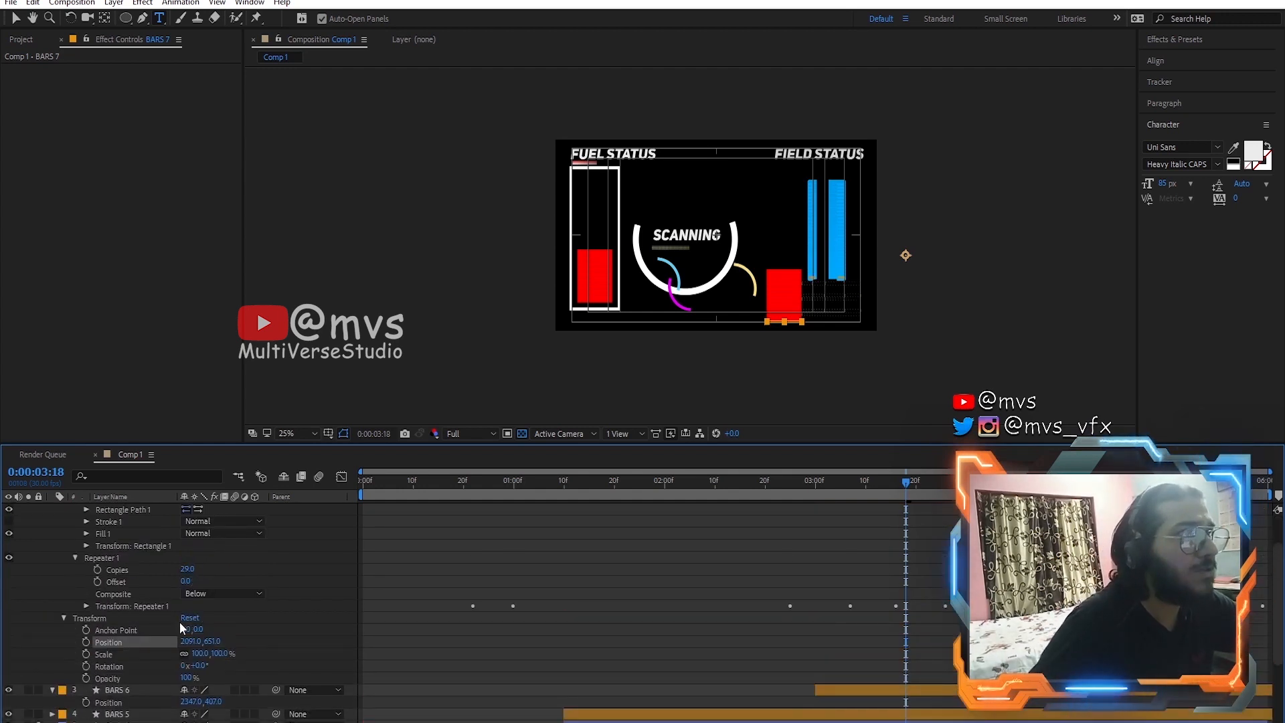
{"action": "scroll", "coordinate": [180, 621], "scroll_direction": "up", "scroll_amount": 2}
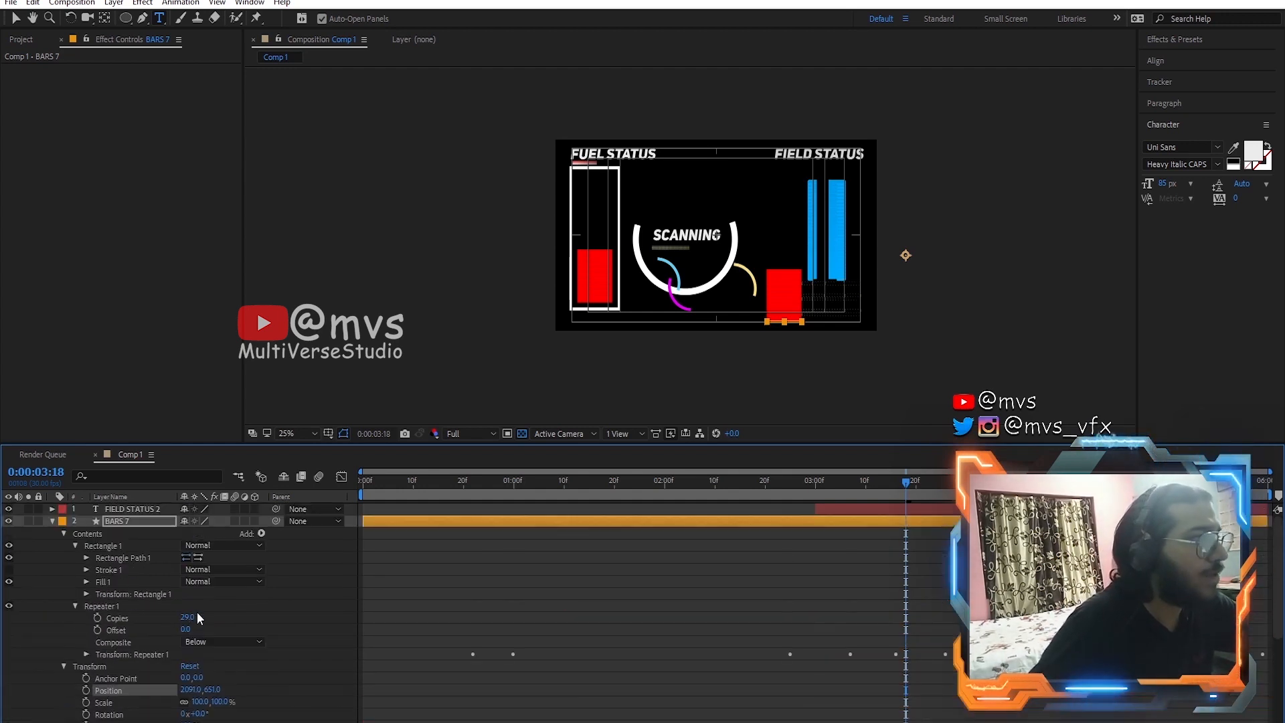
Step: Change the fill color of the BARS 7 rectangle to yellow FFF000
{"action": "left_click", "coordinate": [82, 555]}
{"action": "left_click", "coordinate": [82, 556]}
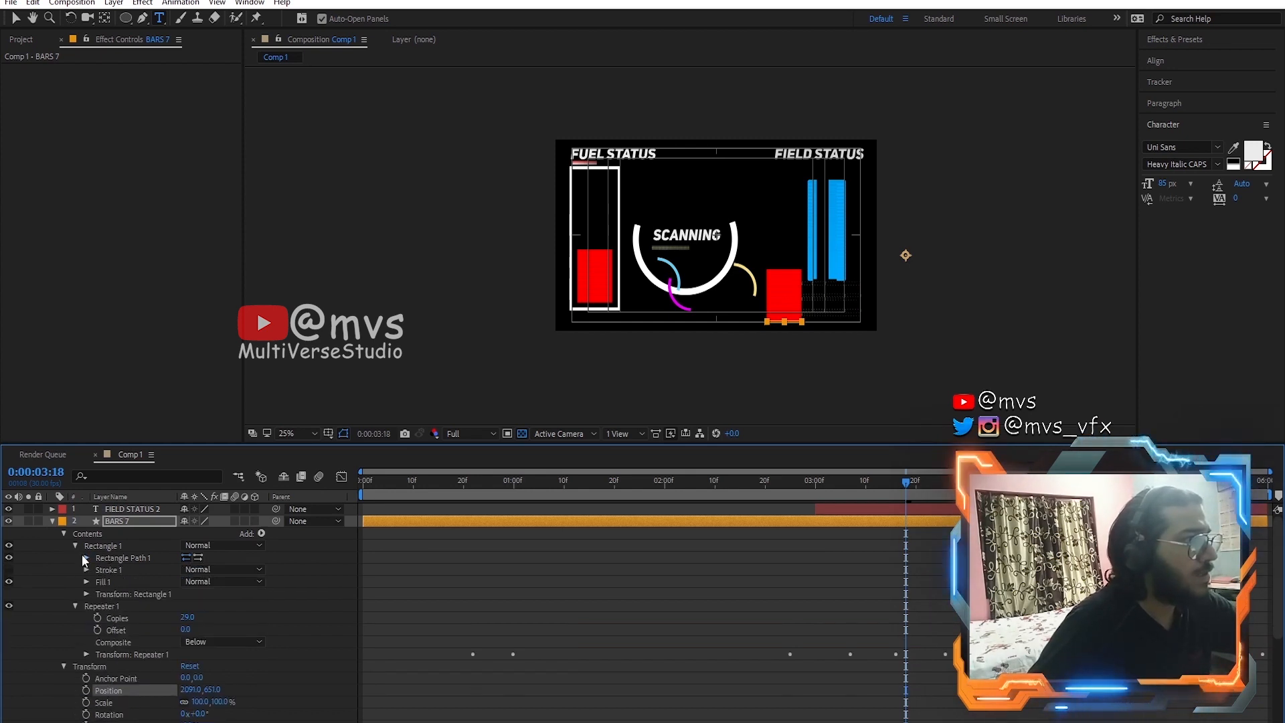
{"action": "left_click", "coordinate": [89, 597]}
{"action": "left_click", "coordinate": [87, 594]}
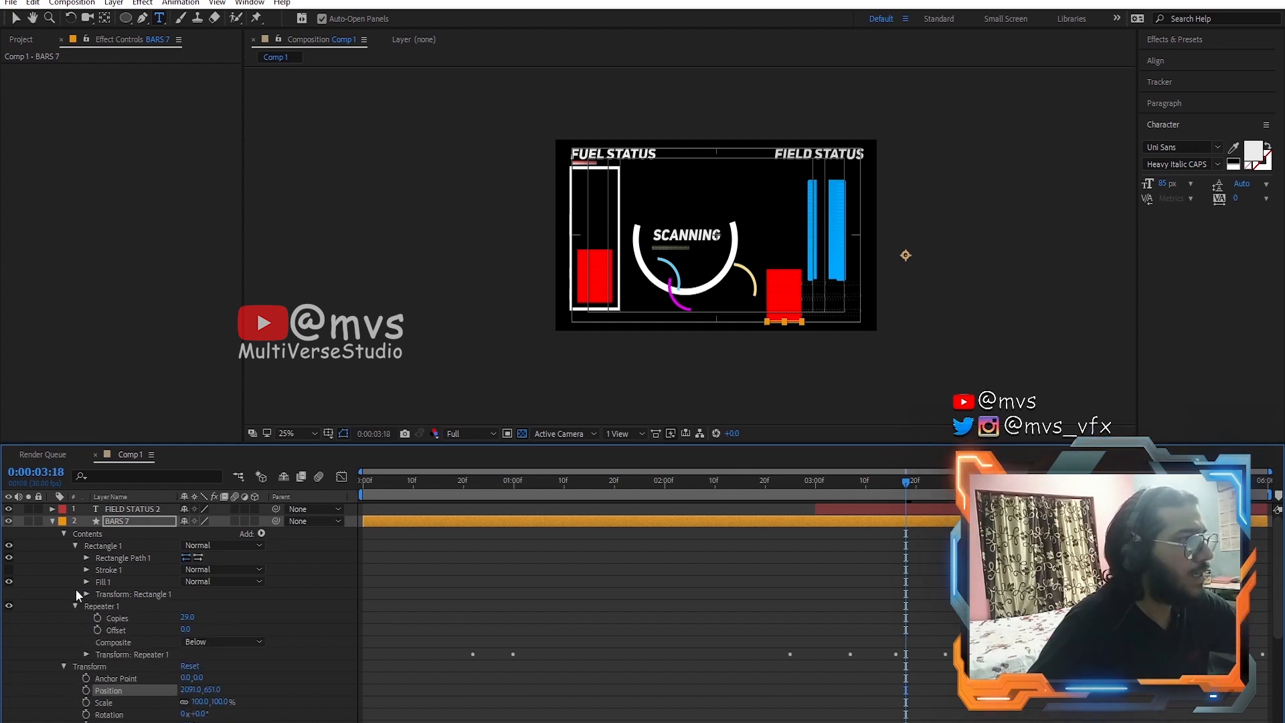
{"action": "left_click", "coordinate": [90, 579]}
{"action": "left_click", "coordinate": [88, 580]}
{"action": "left_click", "coordinate": [187, 618]}
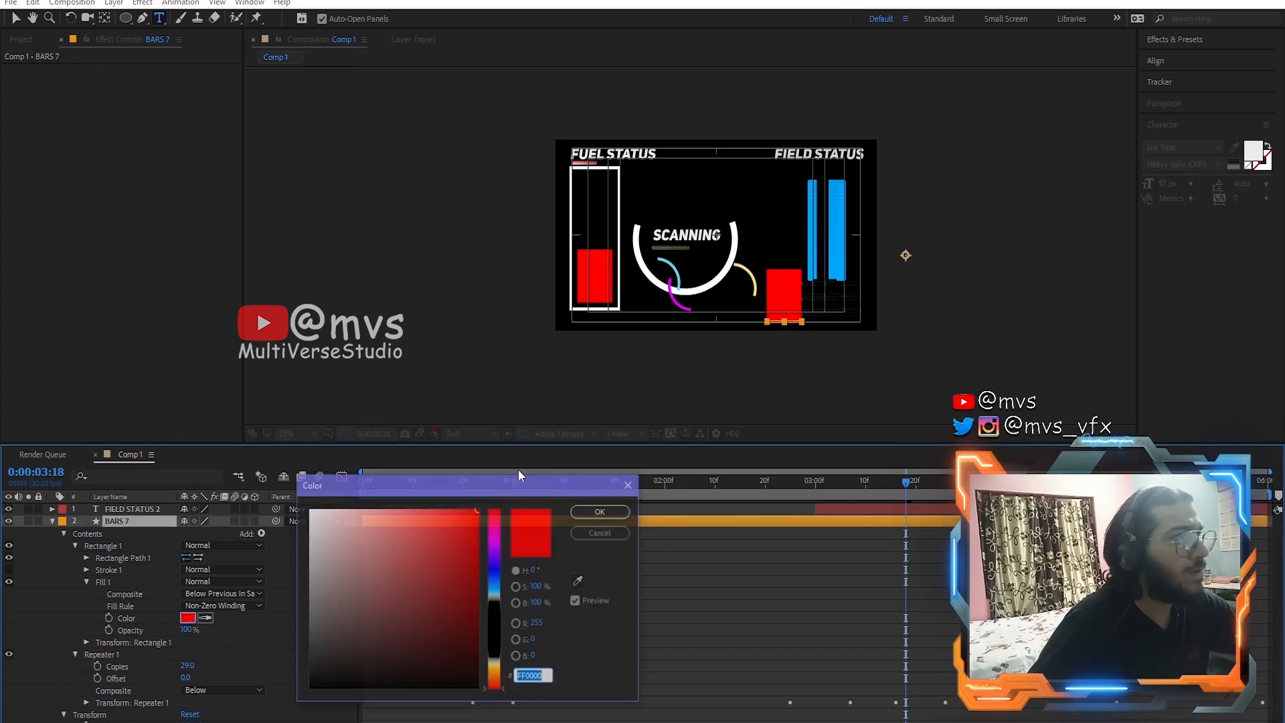
{"action": "left_click", "coordinate": [495, 661]}
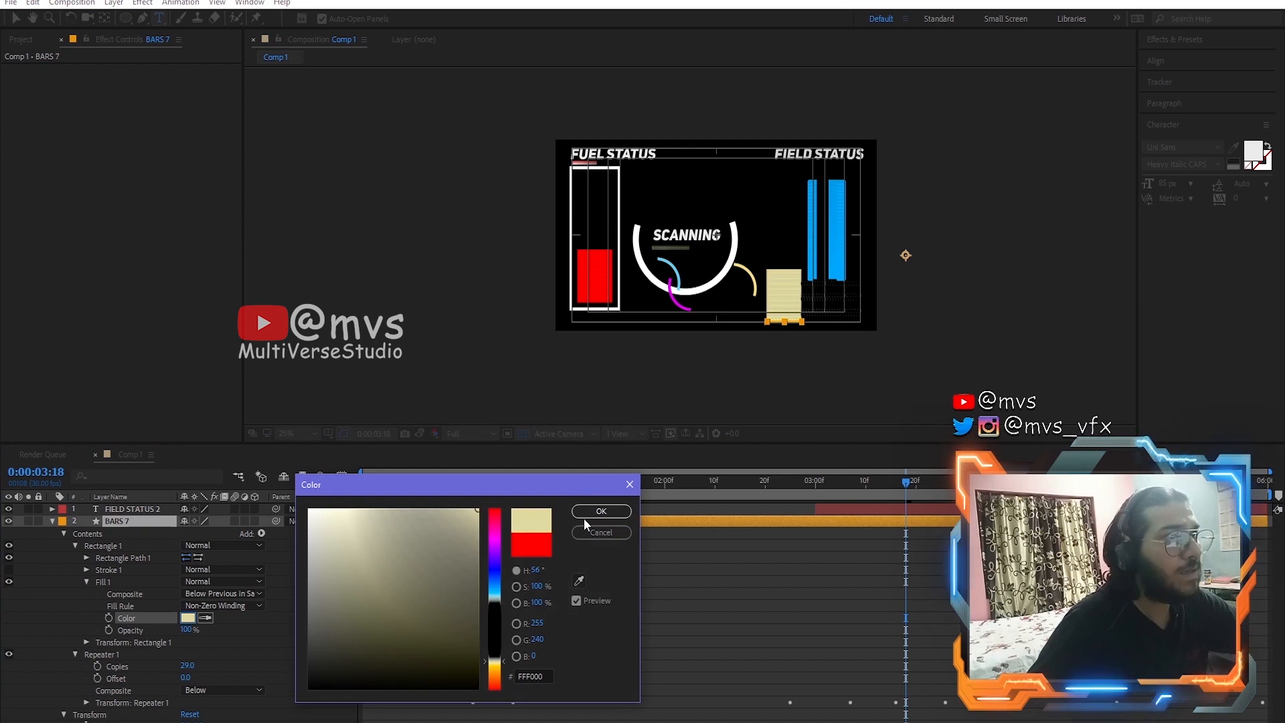
{"action": "left_click", "coordinate": [600, 511]}
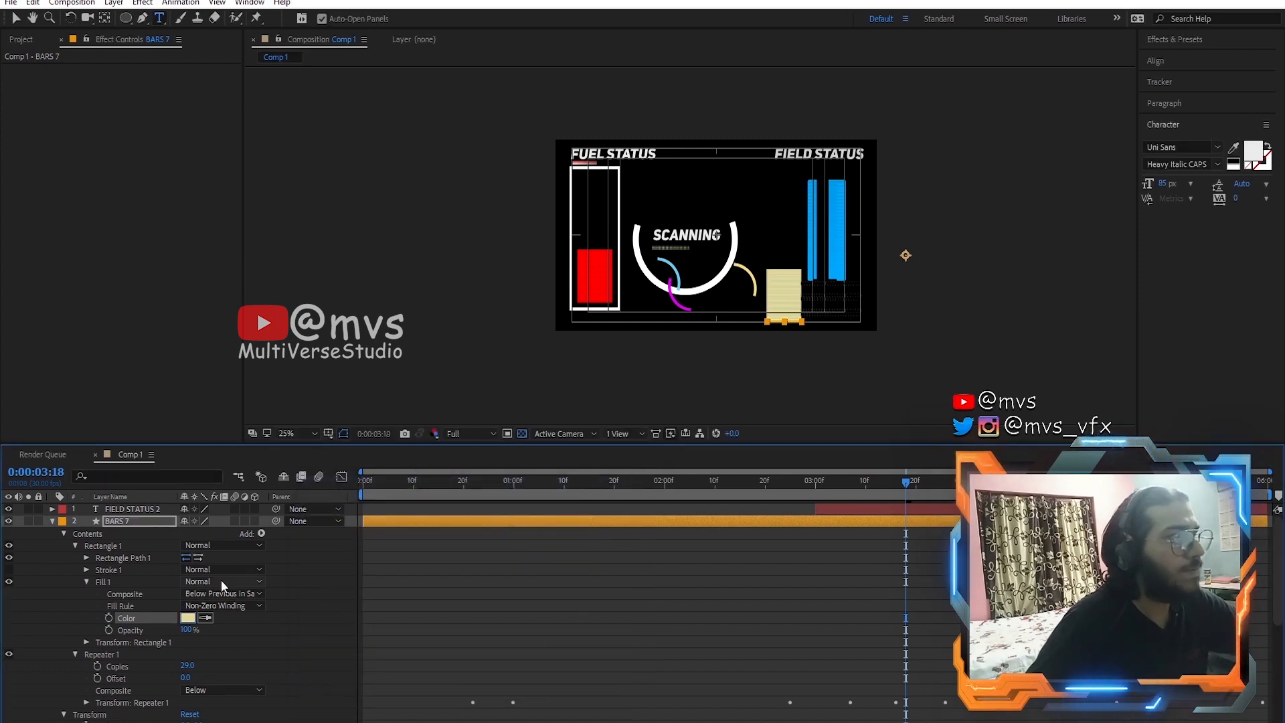
Step: Preview the recolored BARS 7 animation between about 0:00:02:24 and 0:00:04:00
{"action": "mouse_move", "coordinate": [184, 629]}
{"action": "left_mouse_down"}
{"action": "mouse_move", "coordinate": [158, 630]}
{"action": "mouse_move", "coordinate": [206, 639]}
{"action": "left_mouse_up"}
{"action": "left_click_drag", "start_coordinate": [907, 485], "coordinate": [966, 485]}
{"action": "scroll", "coordinate": [640, 589], "scroll_direction": "down", "scroll_amount": 3}
{"action": "scroll", "coordinate": [733, 574], "scroll_direction": "up", "scroll_amount": 2}
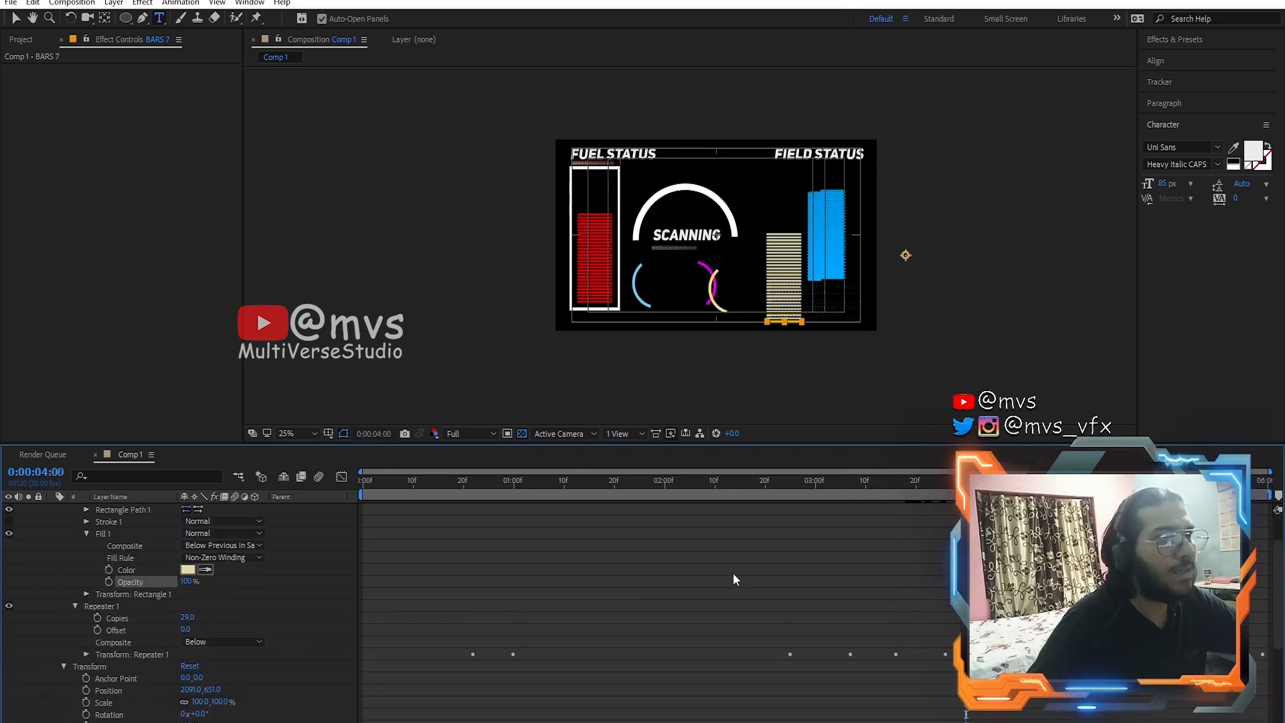
{"action": "scroll", "coordinate": [799, 556], "scroll_direction": "down", "scroll_amount": 2}
{"action": "left_click_drag", "start_coordinate": [941, 488], "coordinate": [789, 487]}
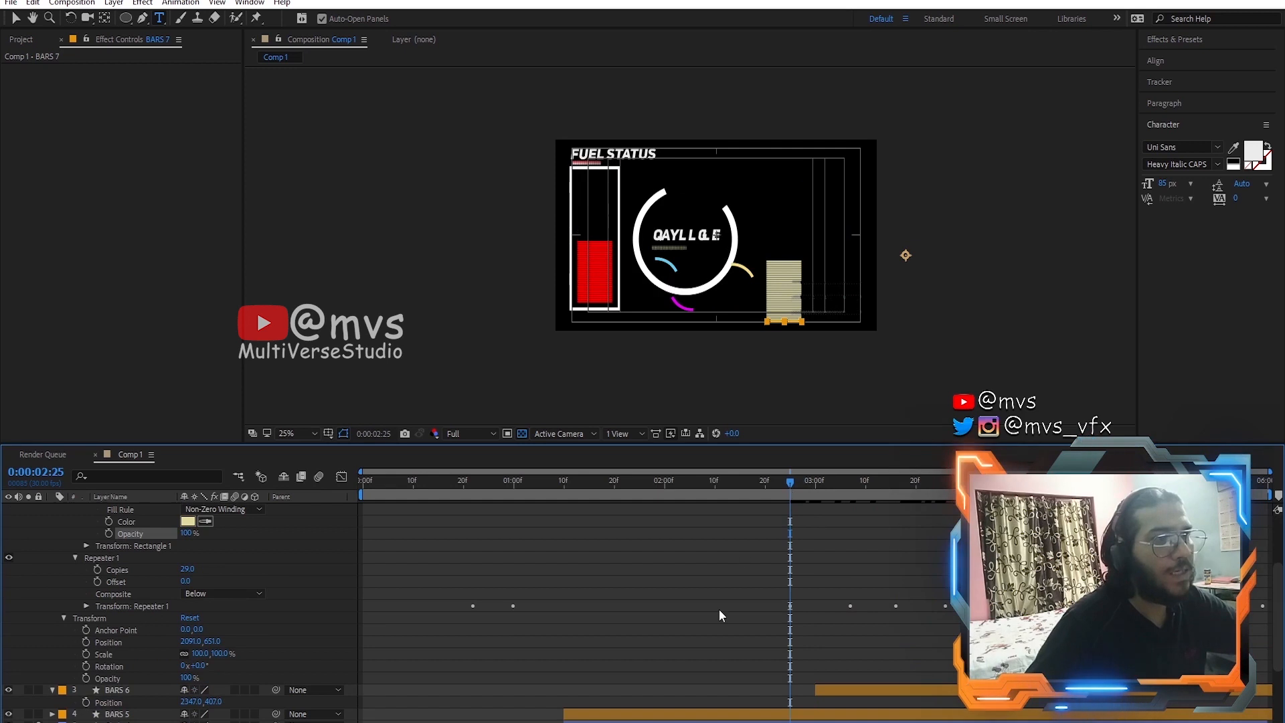
{"action": "scroll", "coordinate": [743, 599], "scroll_direction": "up", "scroll_amount": 4}
{"action": "left_click", "coordinate": [785, 485]}
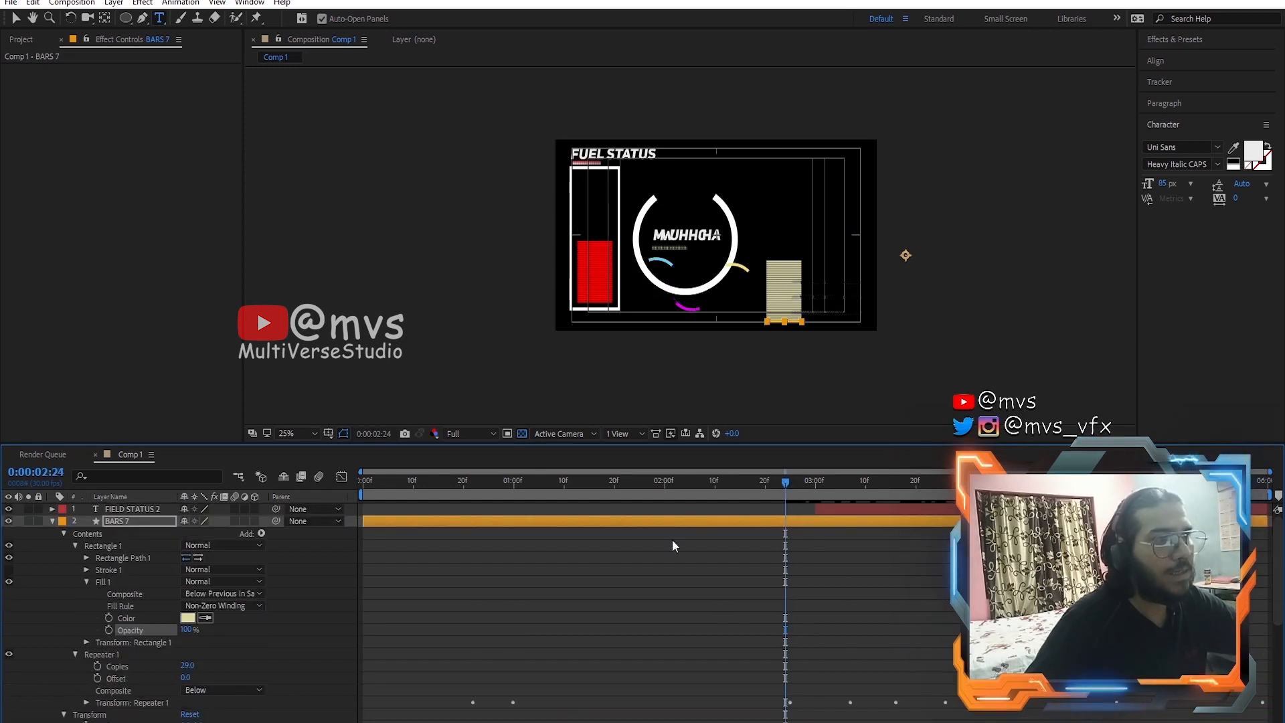
Step: Shift the BARS 7 layer in time so it starts at 0:00:03:00 like BARS 6, and preview the animation
{"action": "left_click_drag", "start_coordinate": [640, 522], "coordinate": [1250, 525]}
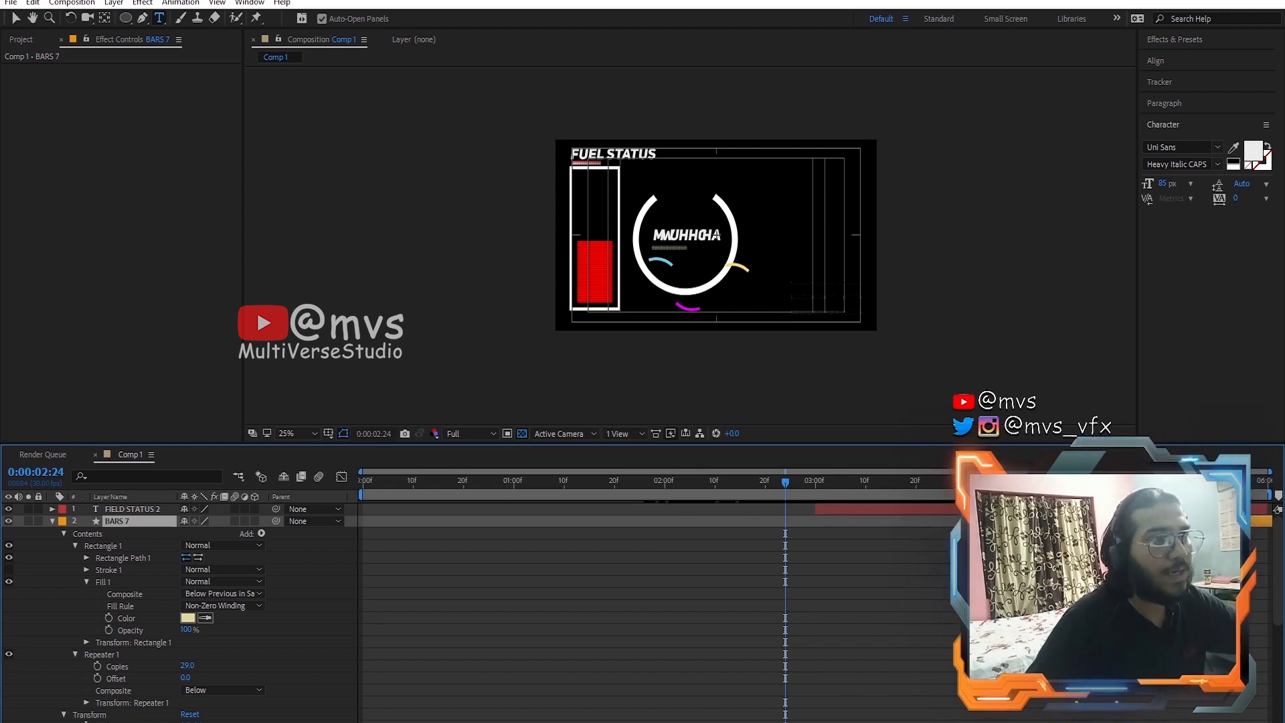
{"action": "scroll", "coordinate": [923, 576], "scroll_direction": "down", "scroll_amount": 2}
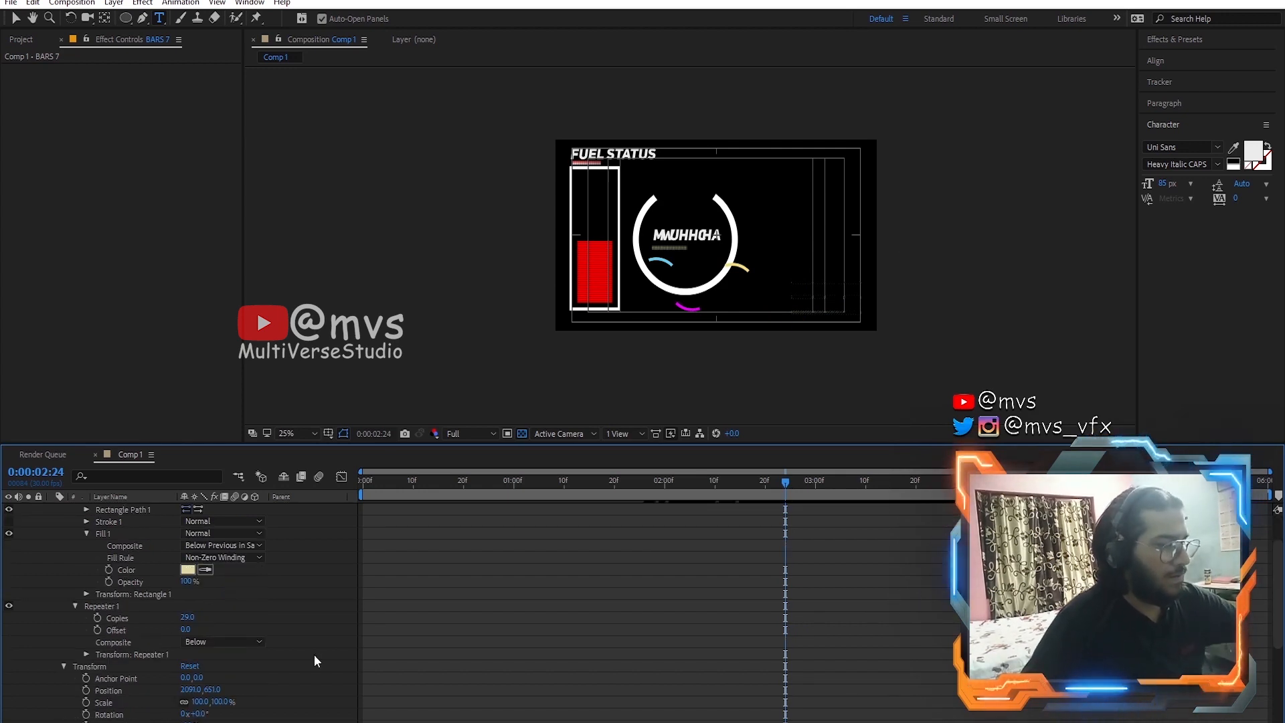
{"action": "key", "text": "u"}
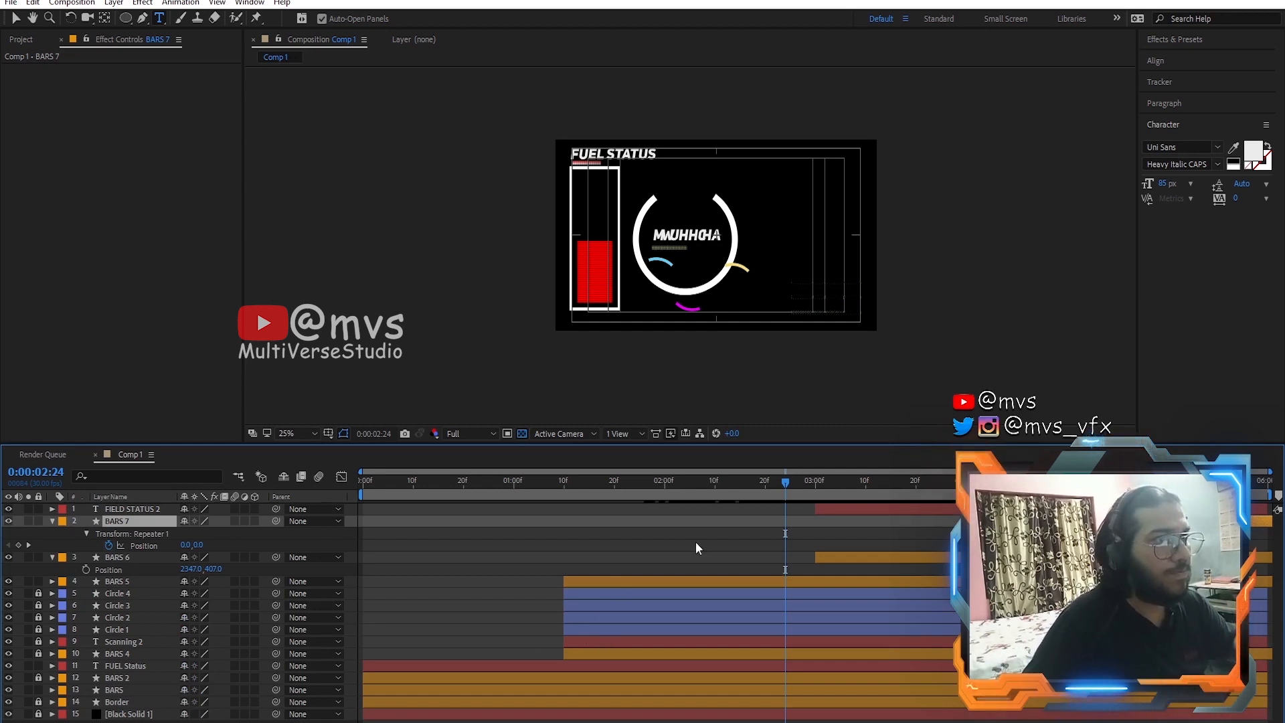
{"action": "left_click_drag", "start_coordinate": [786, 486], "coordinate": [954, 487]}
{"action": "key", "text": "space"}
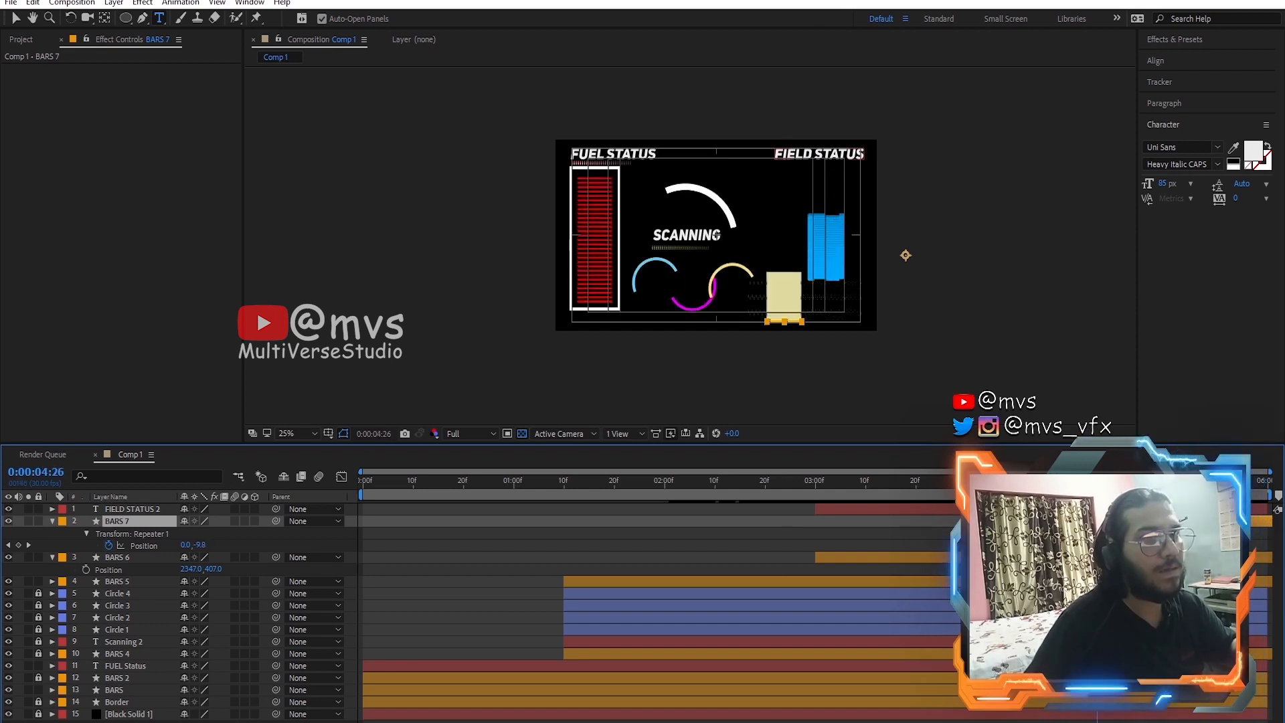
{"action": "left_click_drag", "start_coordinate": [1038, 521], "coordinate": [890, 512]}
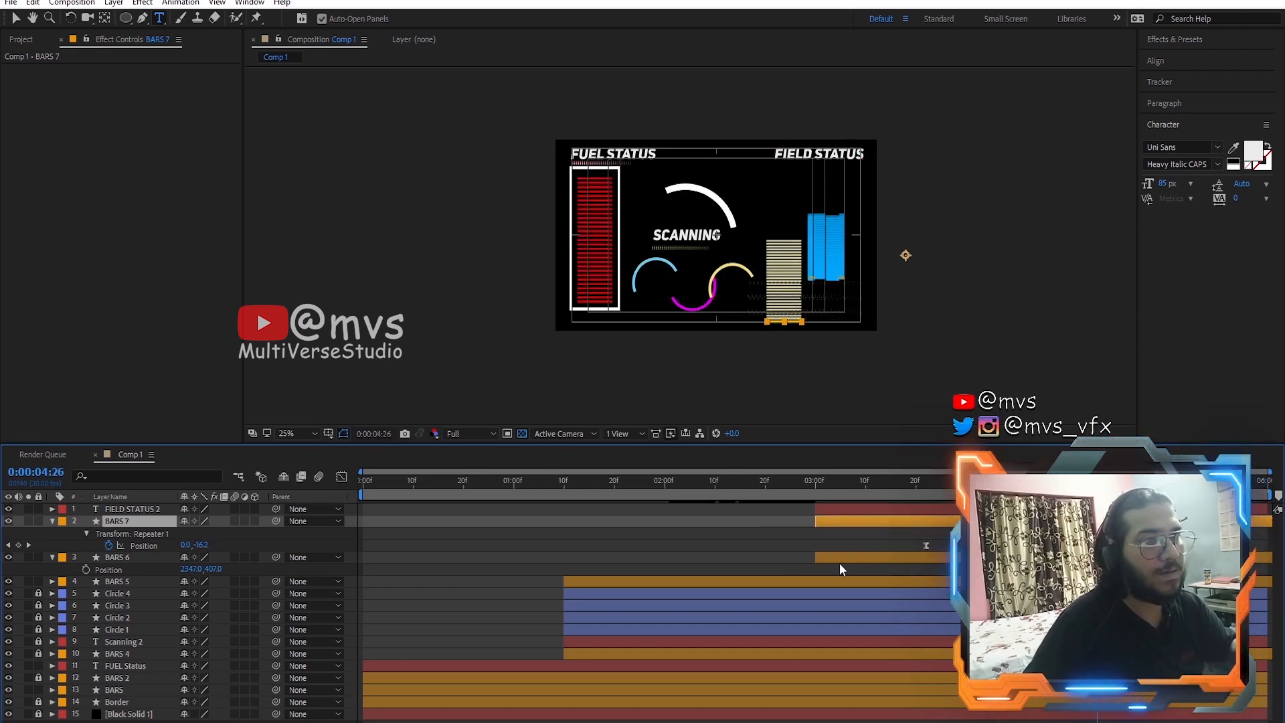
{"action": "key", "text": "space"}
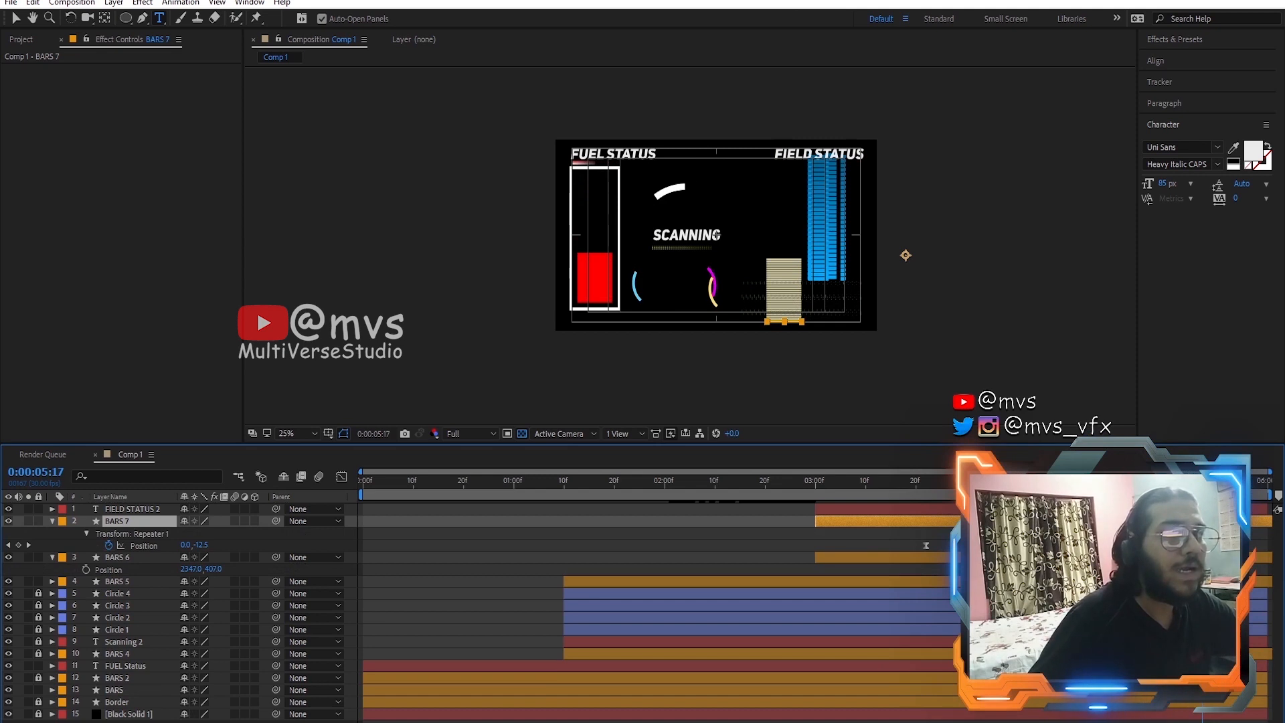
Step: Set the BARS 7 repeater's vertical position to 0 at 0:00:05:29 so the bars collapse at the end
{"action": "left_click_drag", "start_coordinate": [1202, 481], "coordinate": [1272, 483]}
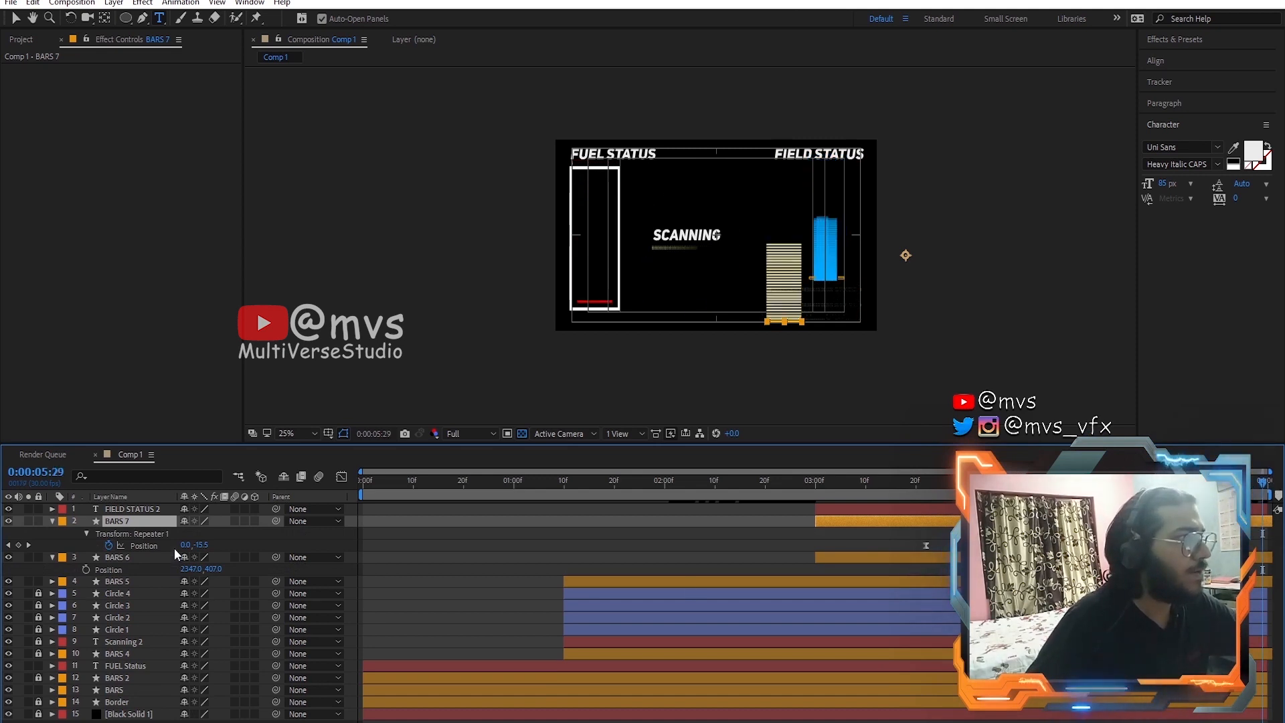
{"action": "left_click", "coordinate": [202, 545]}
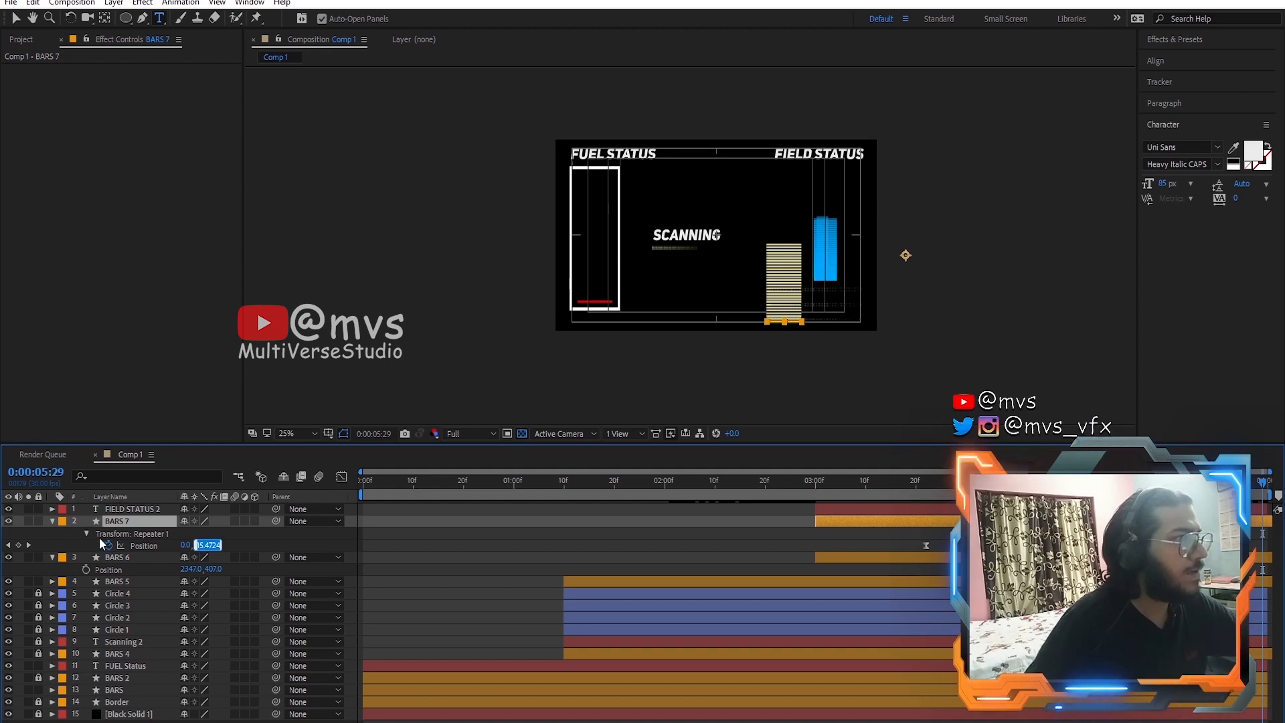
{"action": "left_click", "coordinate": [49, 521]}
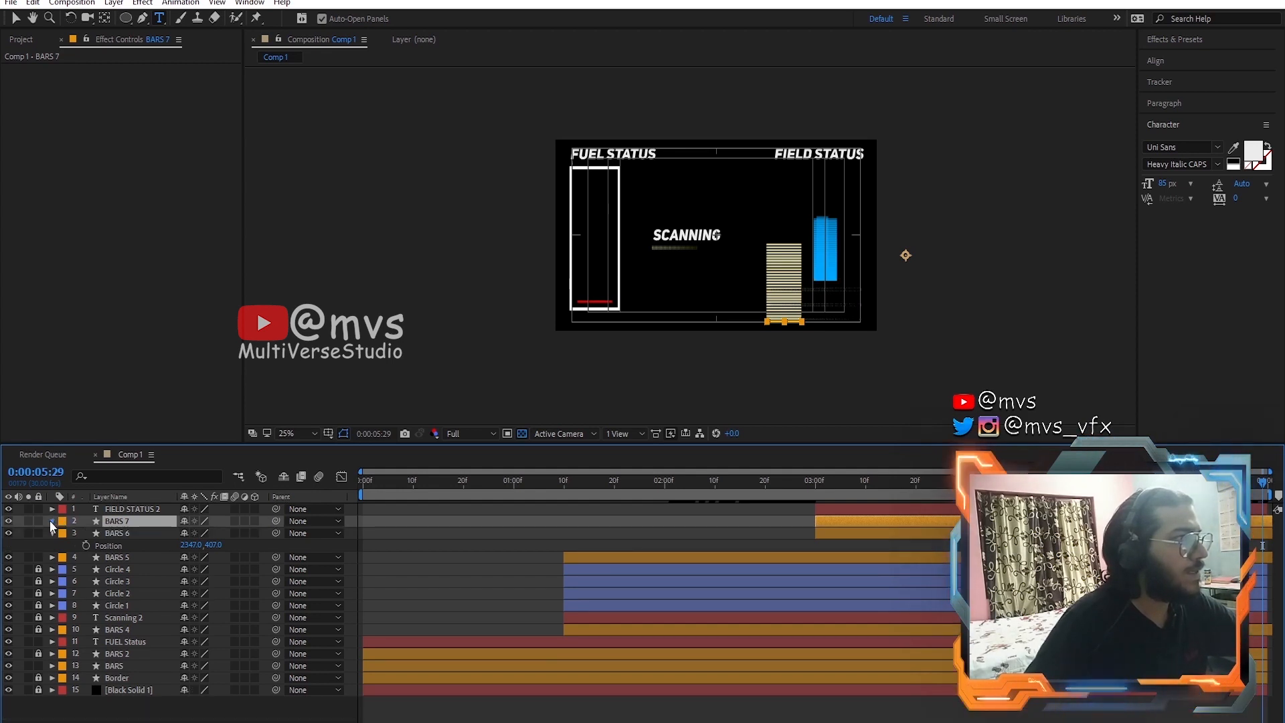
{"action": "left_click", "coordinate": [49, 520]}
{"action": "left_click", "coordinate": [204, 630]}
{"action": "type", "text": "0"}
{"action": "key", "text": "Return"}
{"action": "left_click", "coordinate": [53, 520]}
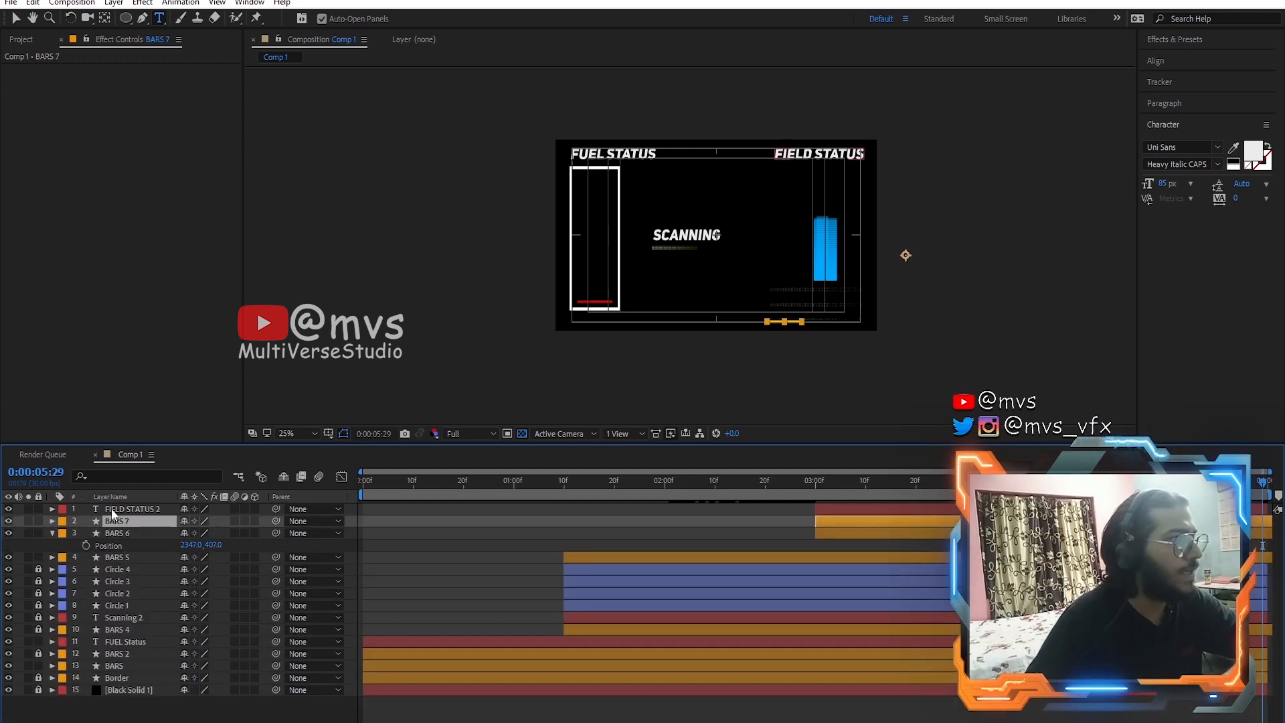
Step: Set the BARS 5 repeater's vertical position to 0 at 0:00:05:29
{"action": "left_click", "coordinate": [52, 557]}
{"action": "left_click", "coordinate": [111, 560]}
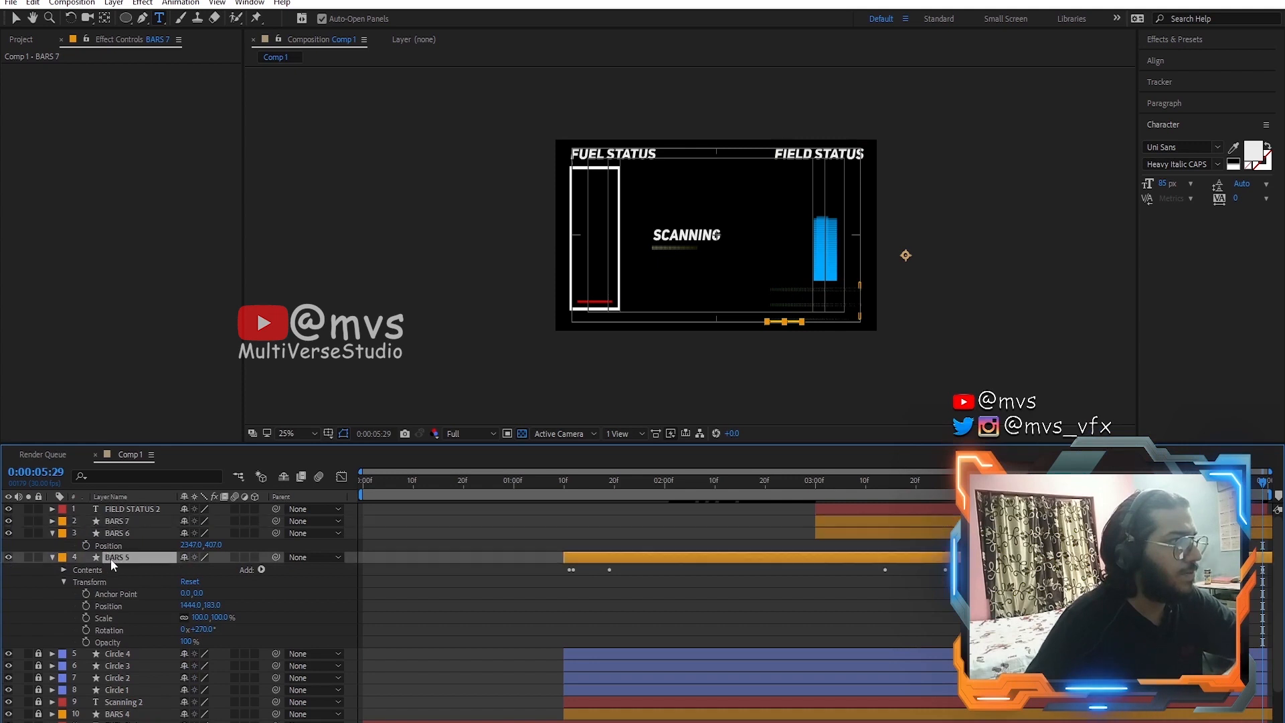
{"action": "key", "text": "u"}
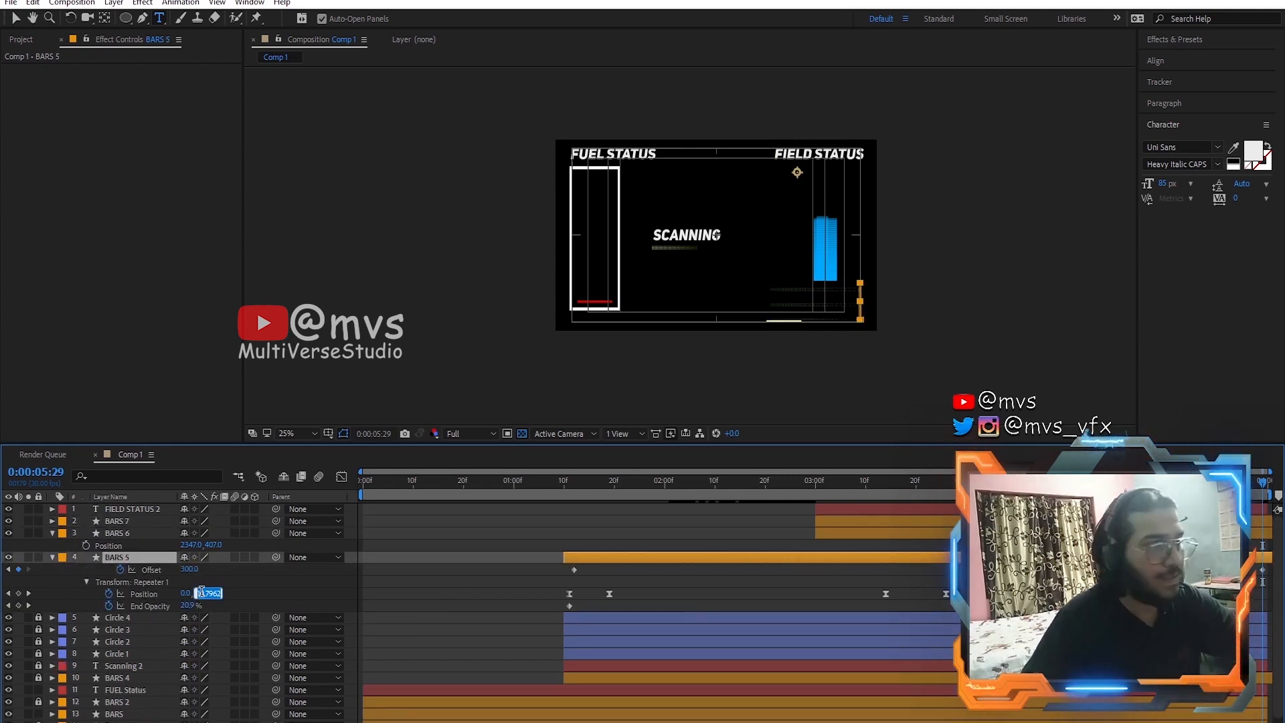
{"action": "type", "text": "0"}
{"action": "left_click", "coordinate": [288, 596]}
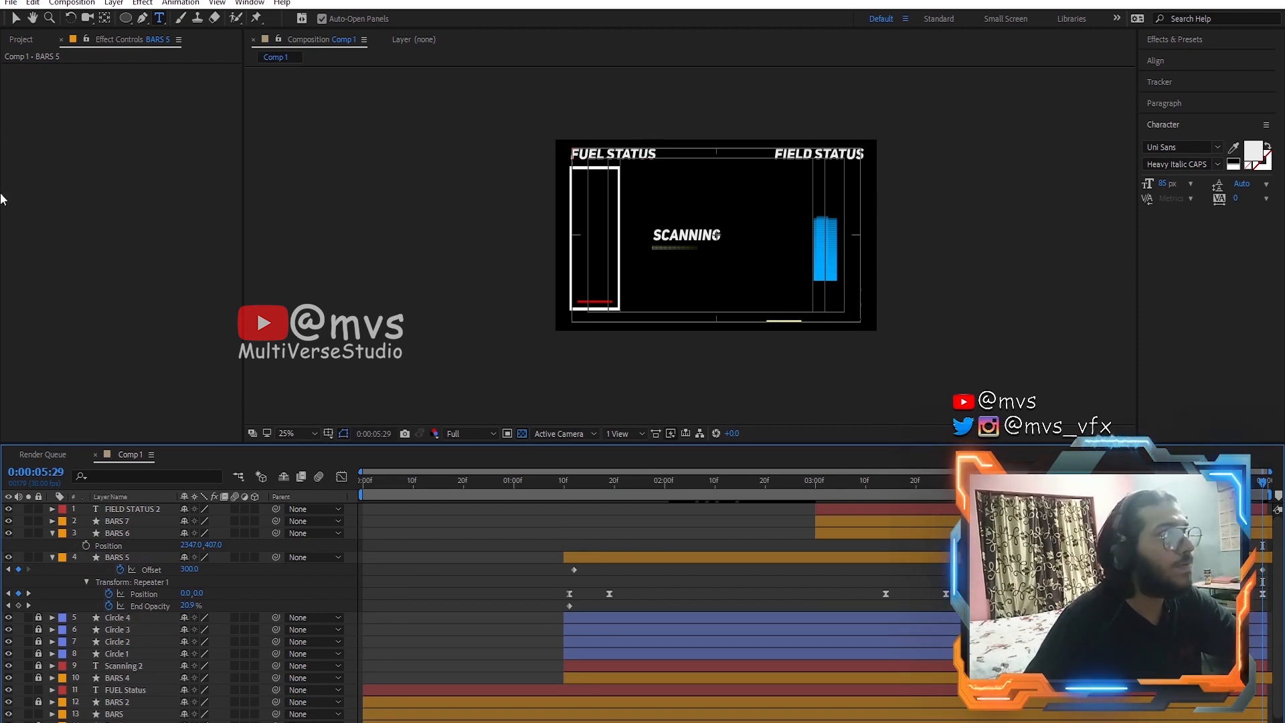
Step: Expand the BARS 6 repeater properties and keyframe its Copies value at 0:00:05:20
{"action": "key", "text": "v"}
{"action": "left_click", "coordinate": [828, 536]}
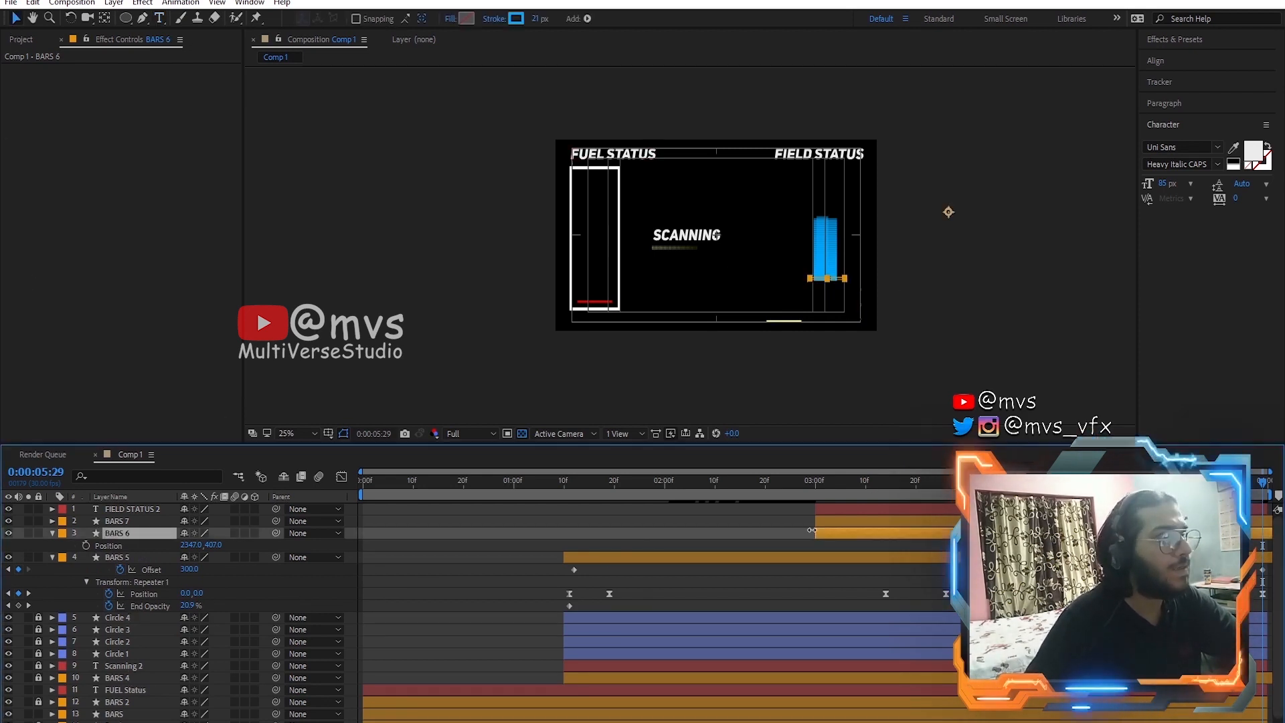
{"action": "left_click", "coordinate": [116, 527]}
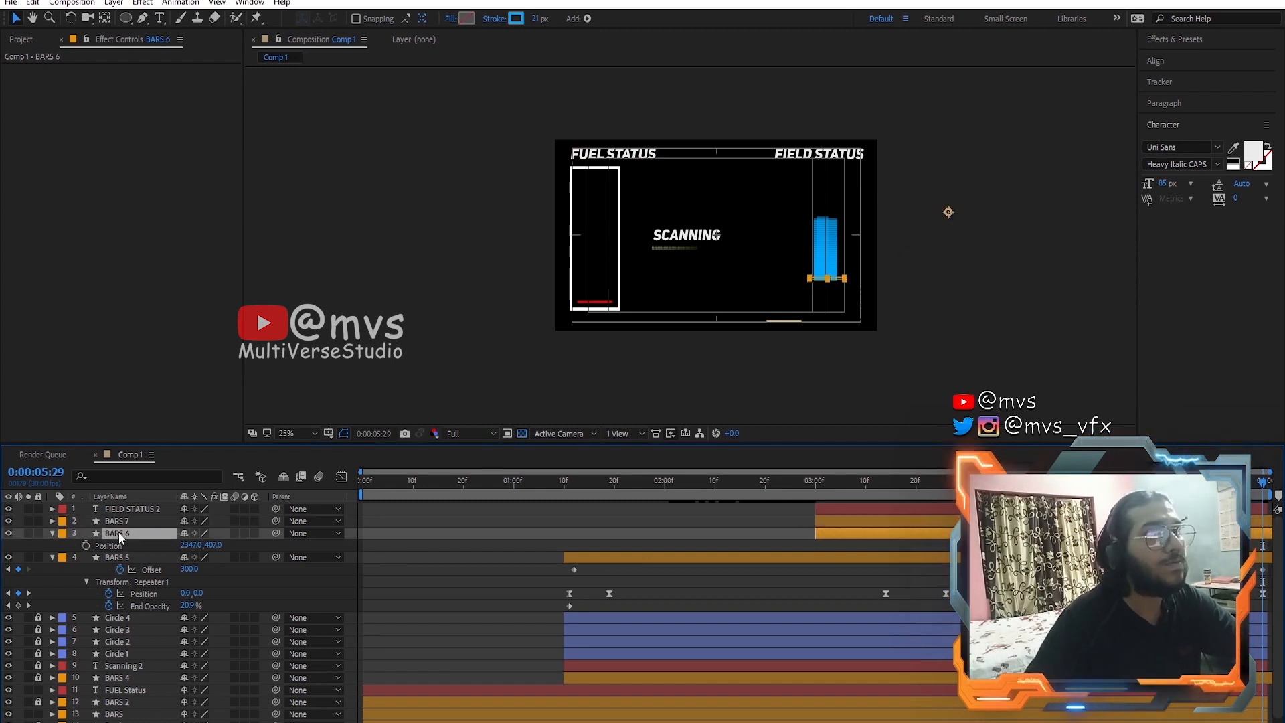
{"action": "left_click", "coordinate": [53, 534]}
{"action": "left_click", "coordinate": [54, 533]}
{"action": "left_click", "coordinate": [65, 546]}
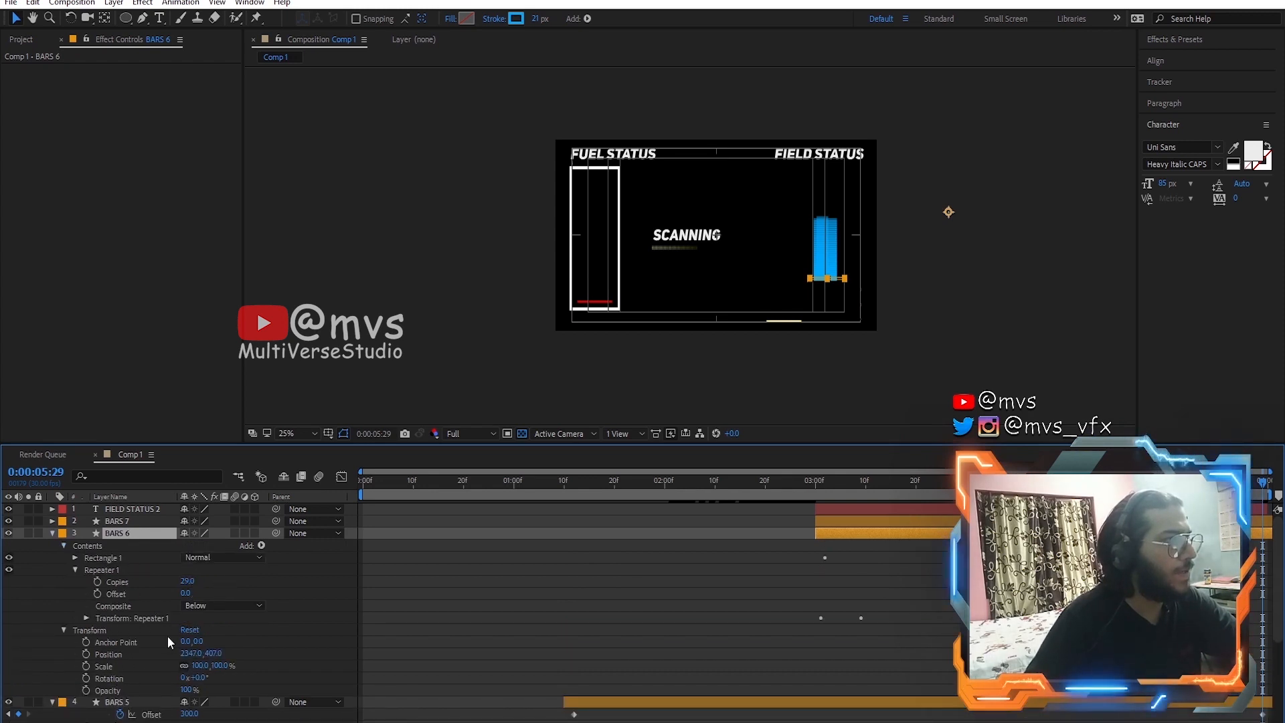
{"action": "left_click_drag", "start_coordinate": [1263, 481], "coordinate": [790, 488]}
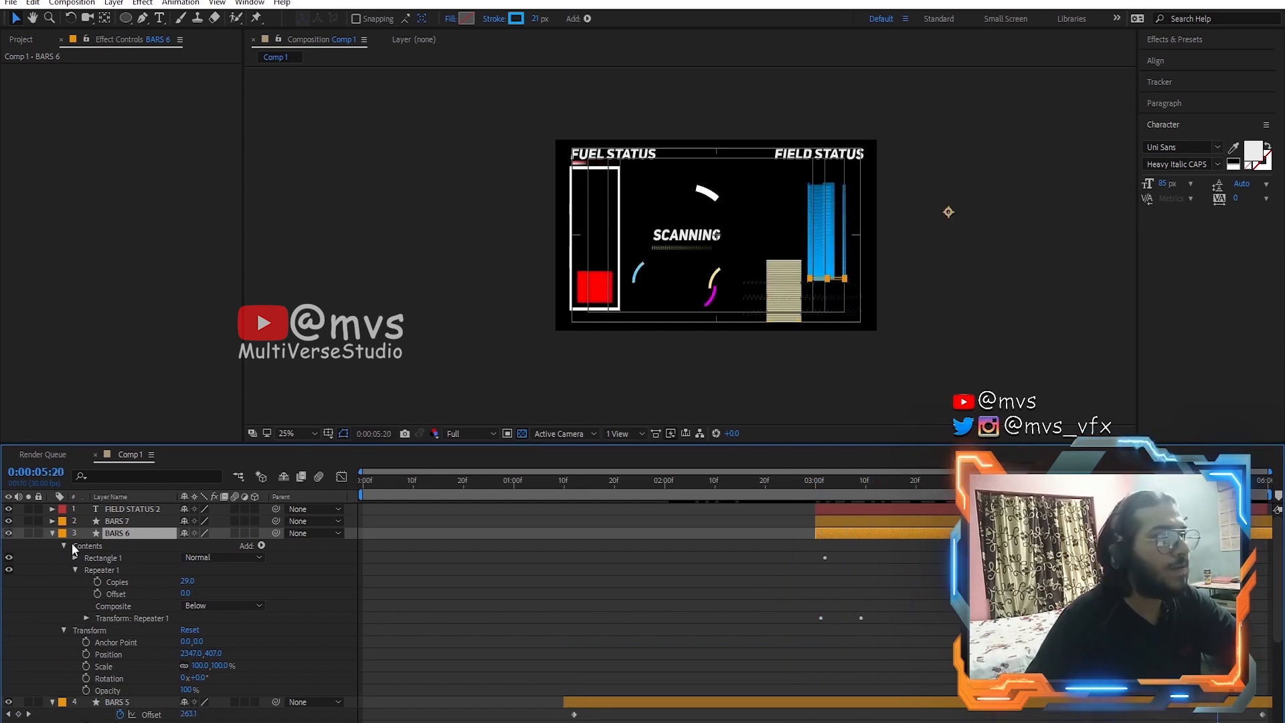
{"action": "left_click_drag", "start_coordinate": [79, 568], "coordinate": [98, 592]}
{"action": "left_click", "coordinate": [84, 590]}
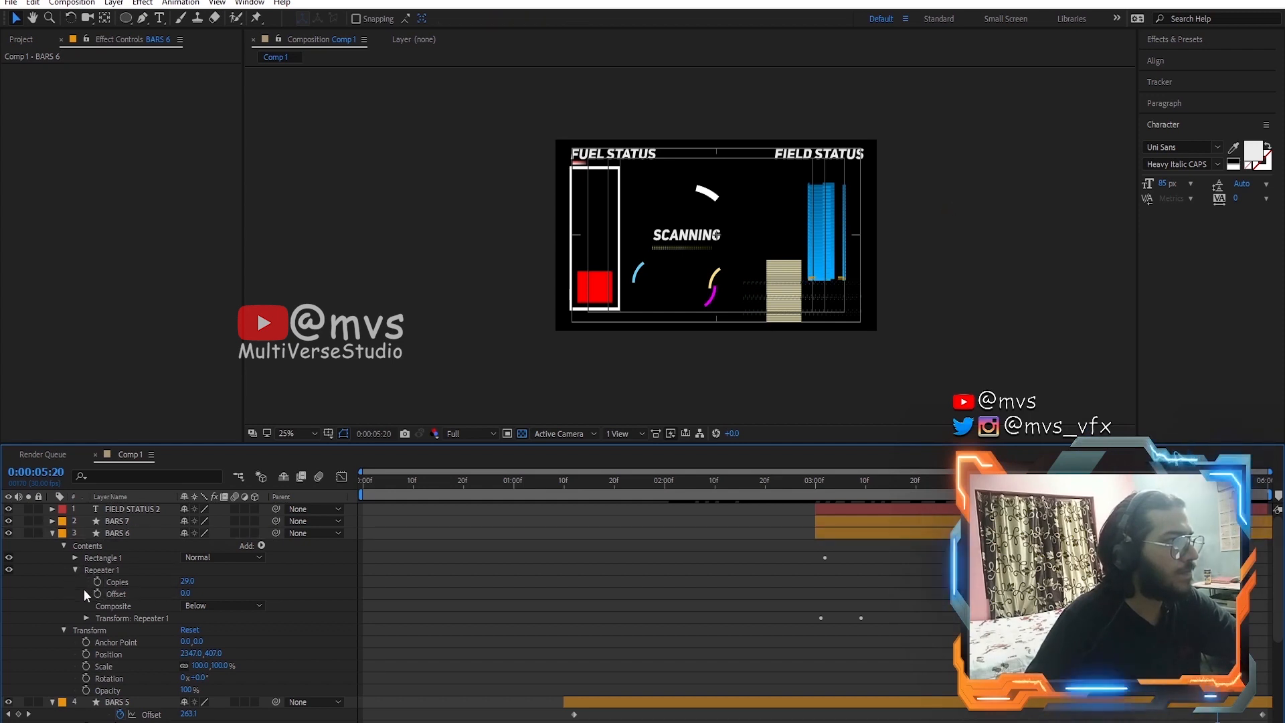
{"action": "left_click", "coordinate": [98, 583]}
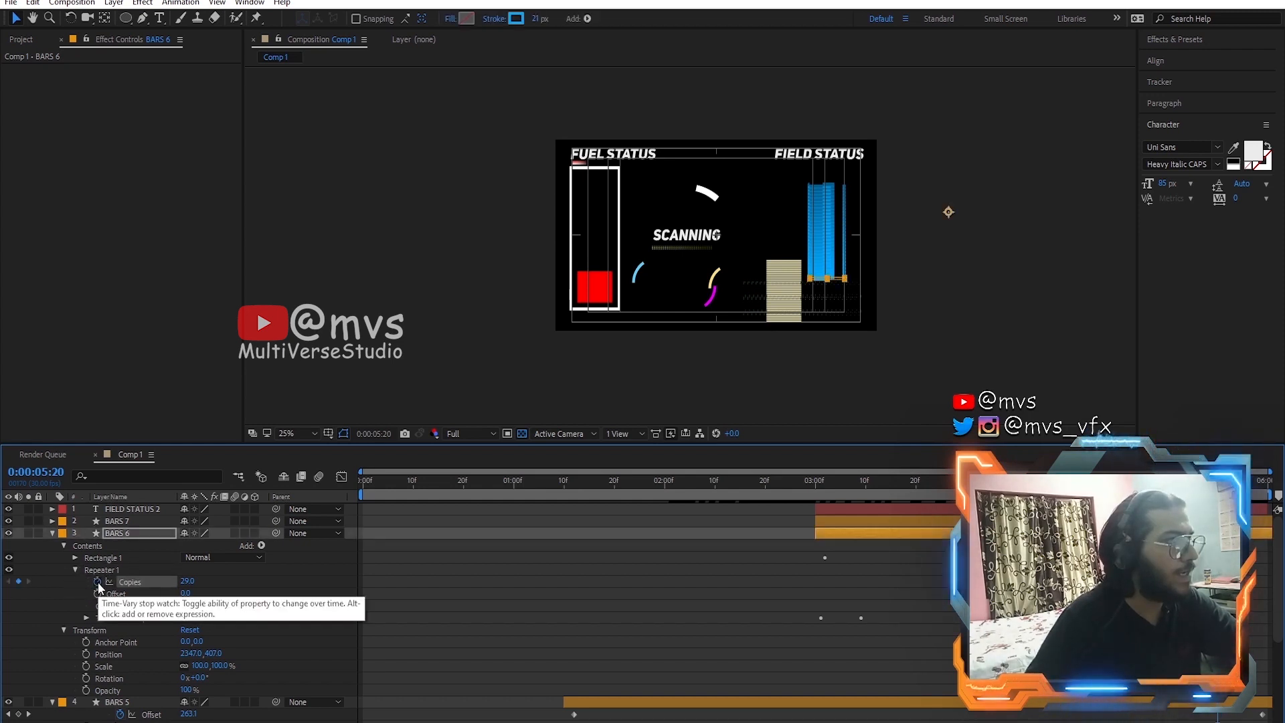
Step: Set the BARS 6 repeater's vertical position to 0 at both 0:00:05:27 and 0:00:05:29
{"action": "left_click", "coordinate": [86, 618]}
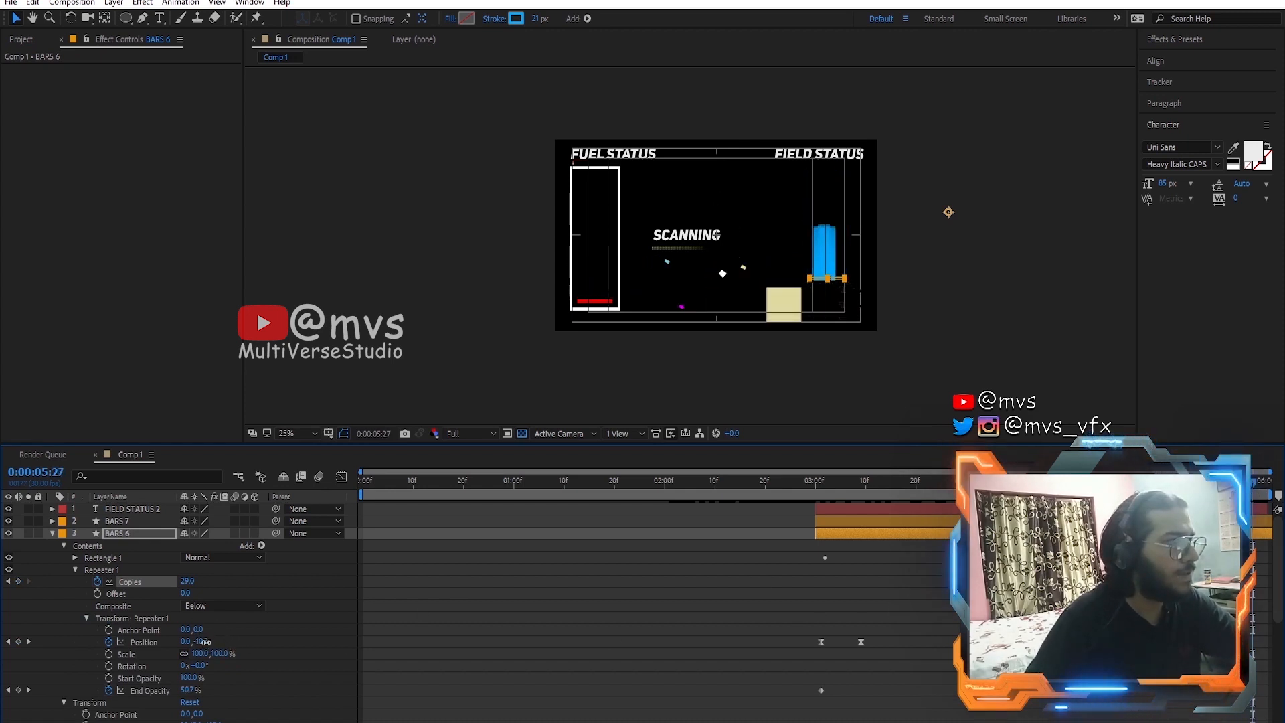
{"action": "type", "text": "0"}
{"action": "left_click", "coordinate": [296, 640]}
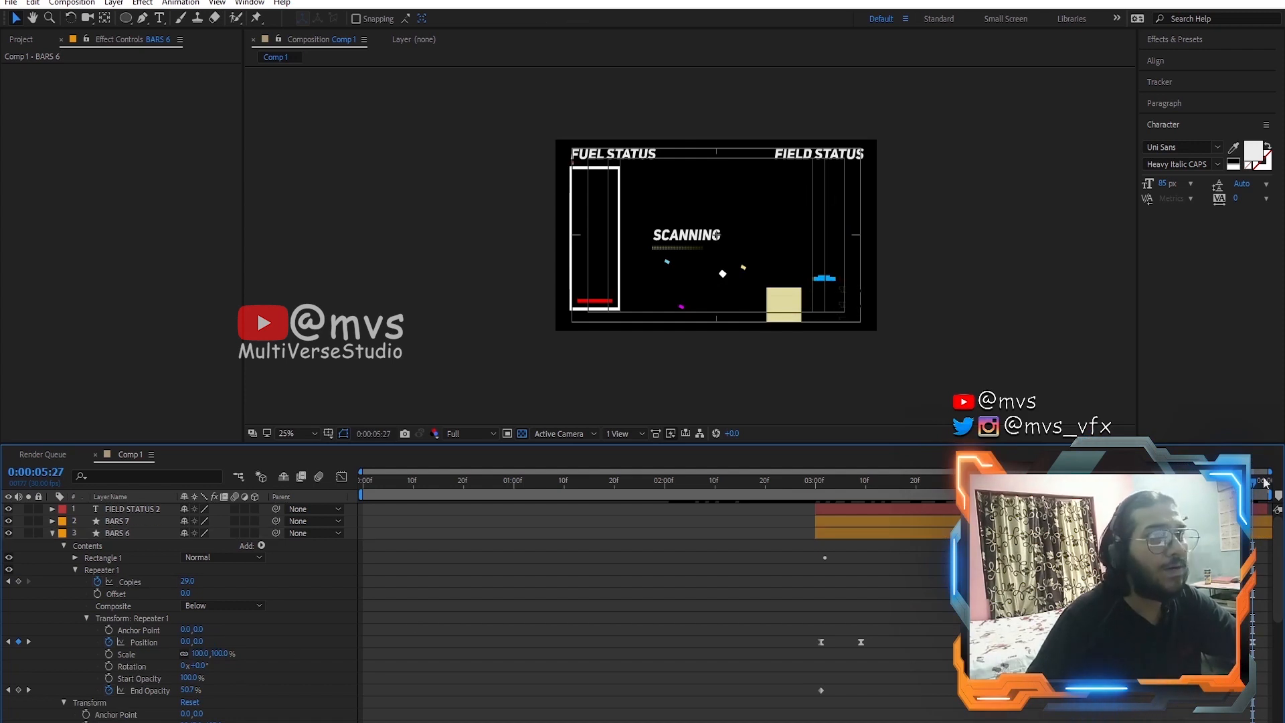
{"action": "left_click_drag", "start_coordinate": [1258, 487], "coordinate": [1280, 486]}
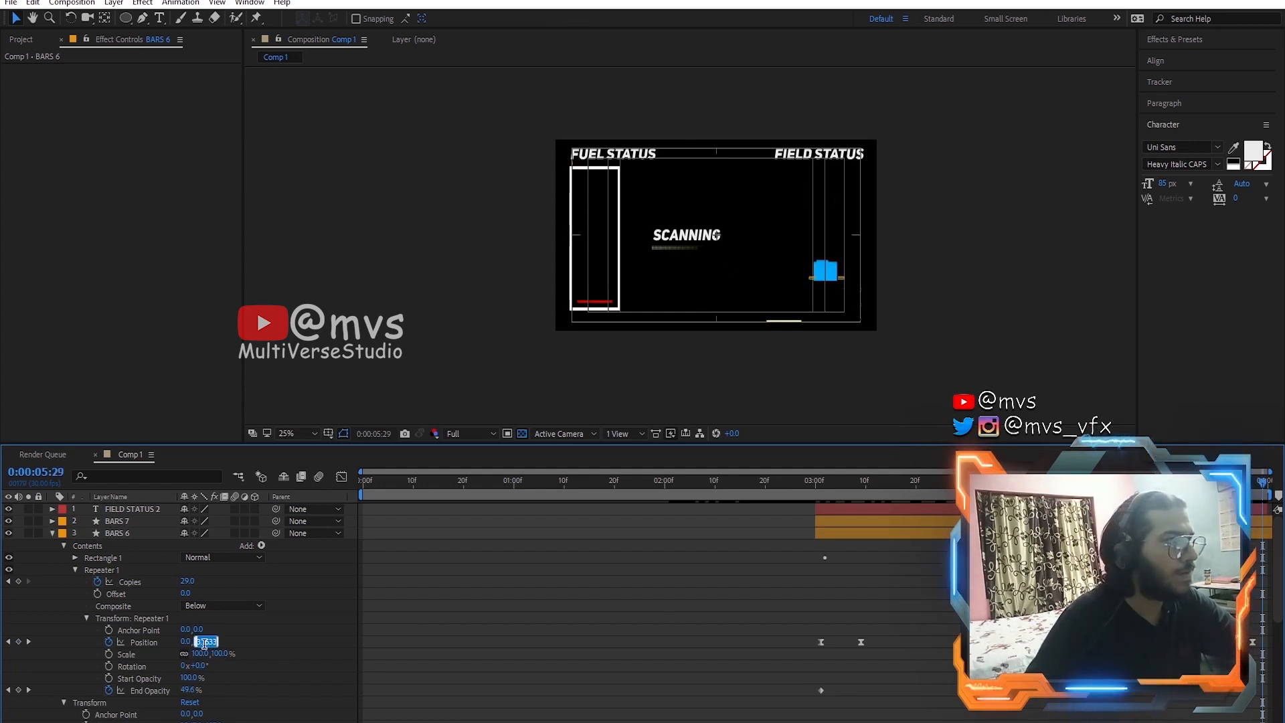
{"action": "type", "text": "0"}
{"action": "left_click", "coordinate": [284, 637]}
{"action": "mouse_move", "coordinate": [1257, 485]}
{"action": "left_mouse_down"}
{"action": "mouse_move", "coordinate": [944, 502]}
{"action": "mouse_move", "coordinate": [1258, 499]}
{"action": "left_mouse_up"}
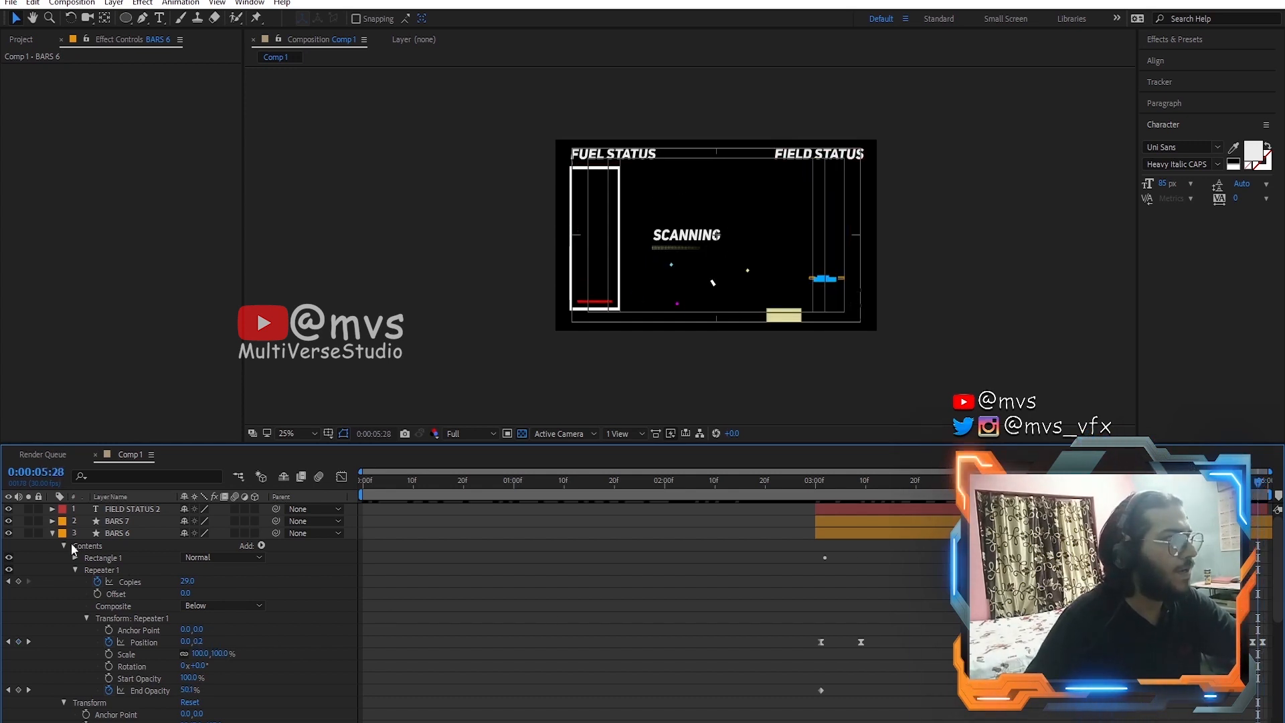
Step: Collapse the properties of BARS 6 and BARS 5, and unlock all the locked layers
{"action": "left_click", "coordinate": [53, 535]}
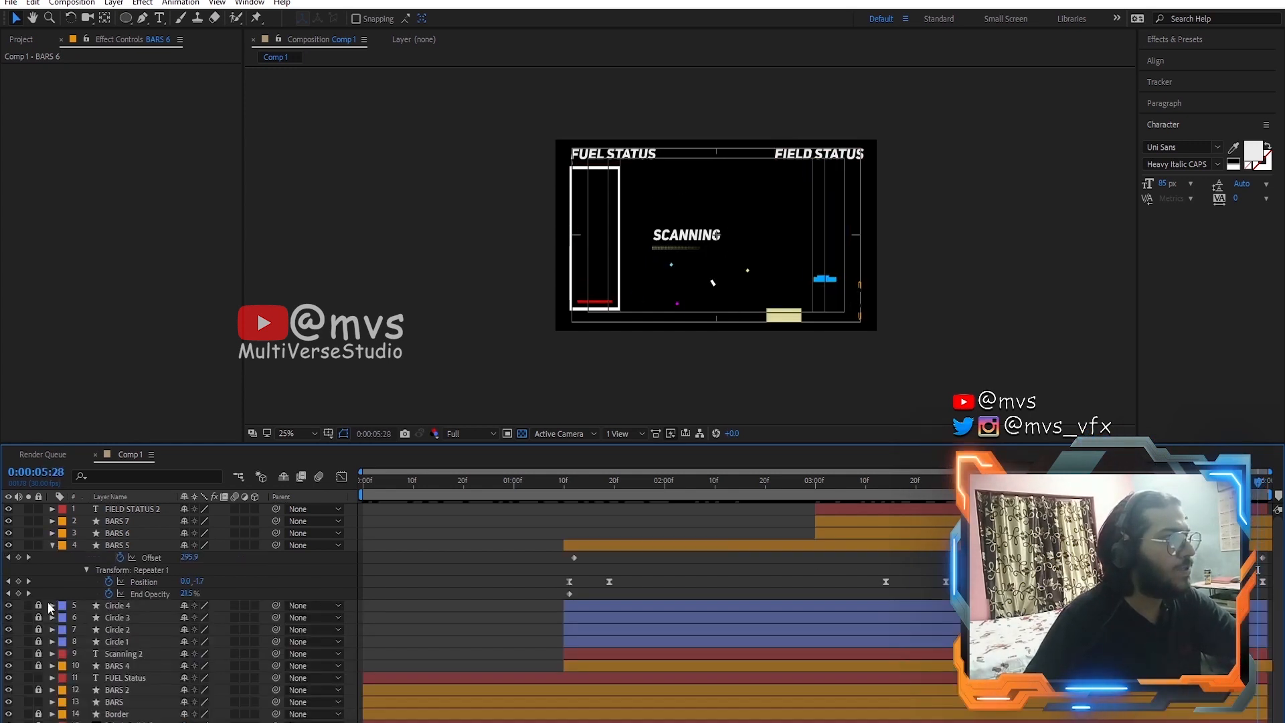
{"action": "left_click", "coordinate": [53, 545]}
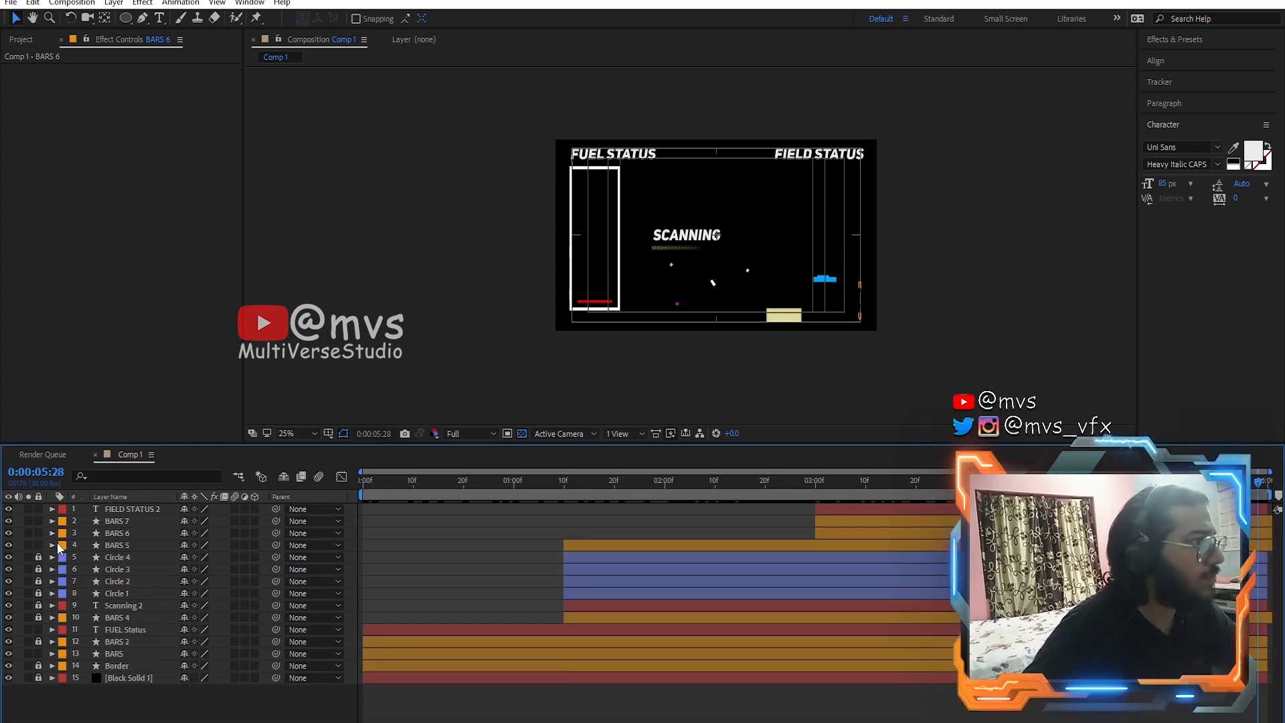
{"action": "left_click_drag", "start_coordinate": [37, 546], "coordinate": [38, 675]}
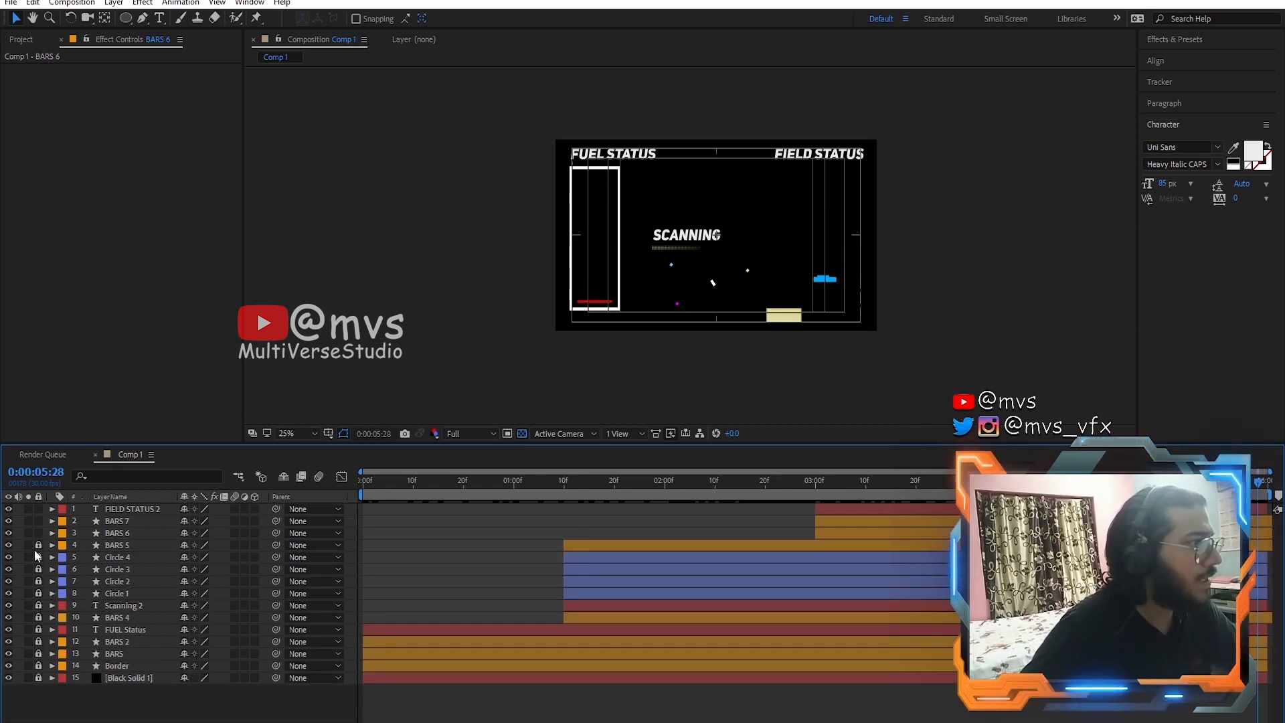
{"action": "left_click_drag", "start_coordinate": [37, 548], "coordinate": [39, 677]}
Step: Save the project and preview the composition's animation, stopping at 0:00:02:00
{"action": "key", "text": "ctrl+a"}
{"action": "key", "text": "ctrl+s"}
{"action": "left_click", "coordinate": [102, 719]}
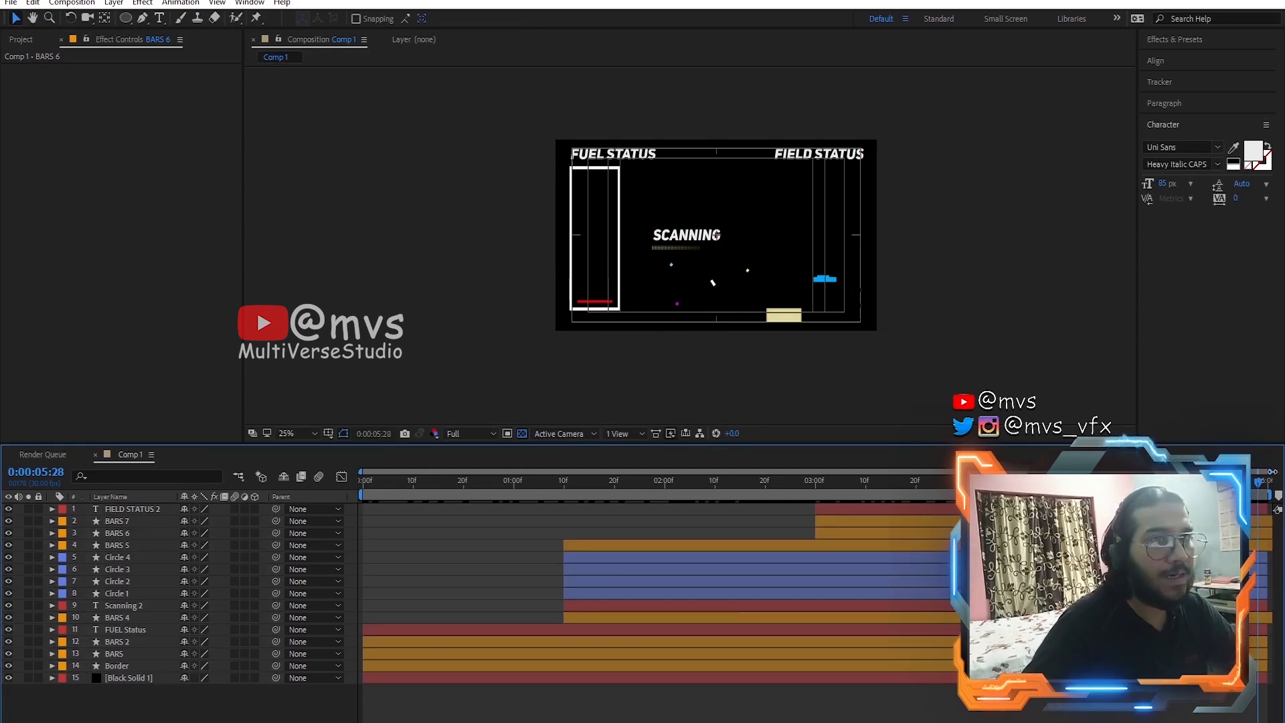
{"action": "key", "text": "space"}
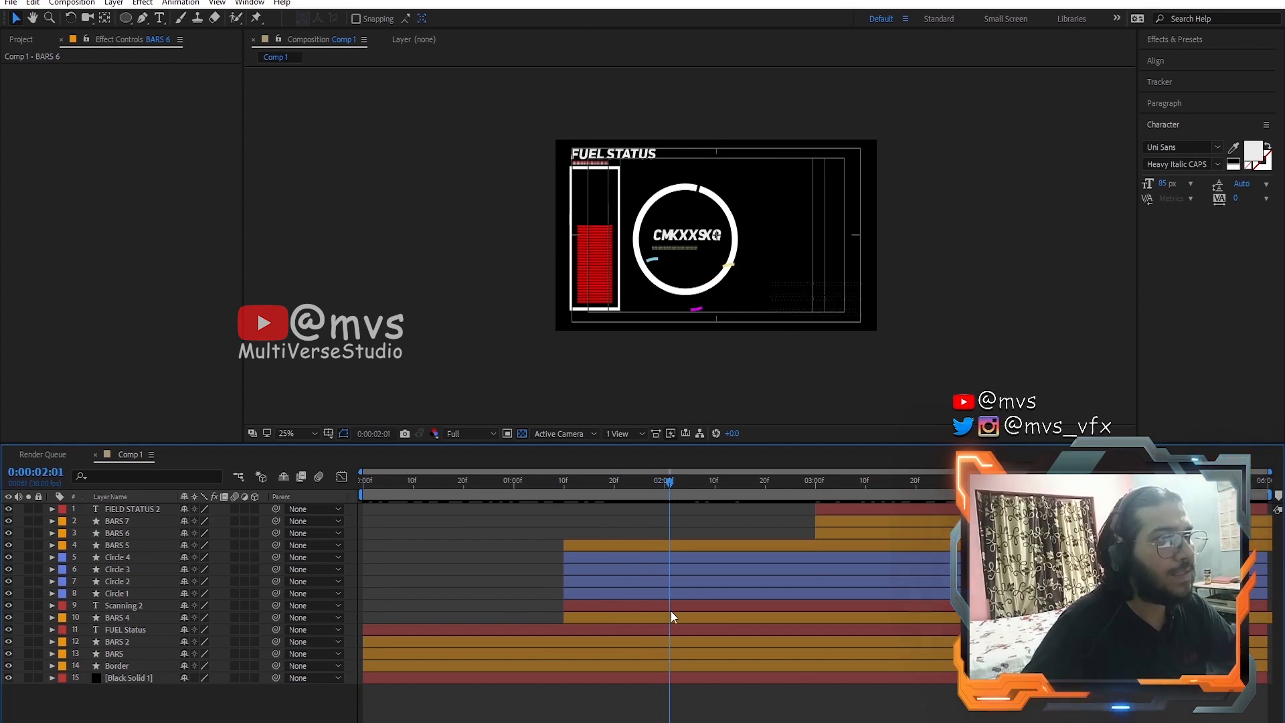
{"action": "mouse_move", "coordinate": [671, 611]}
{"action": "left_mouse_down"}
{"action": "mouse_move", "coordinate": [658, 610]}
{"action": "mouse_move", "coordinate": [668, 610]}
{"action": "left_mouse_up"}
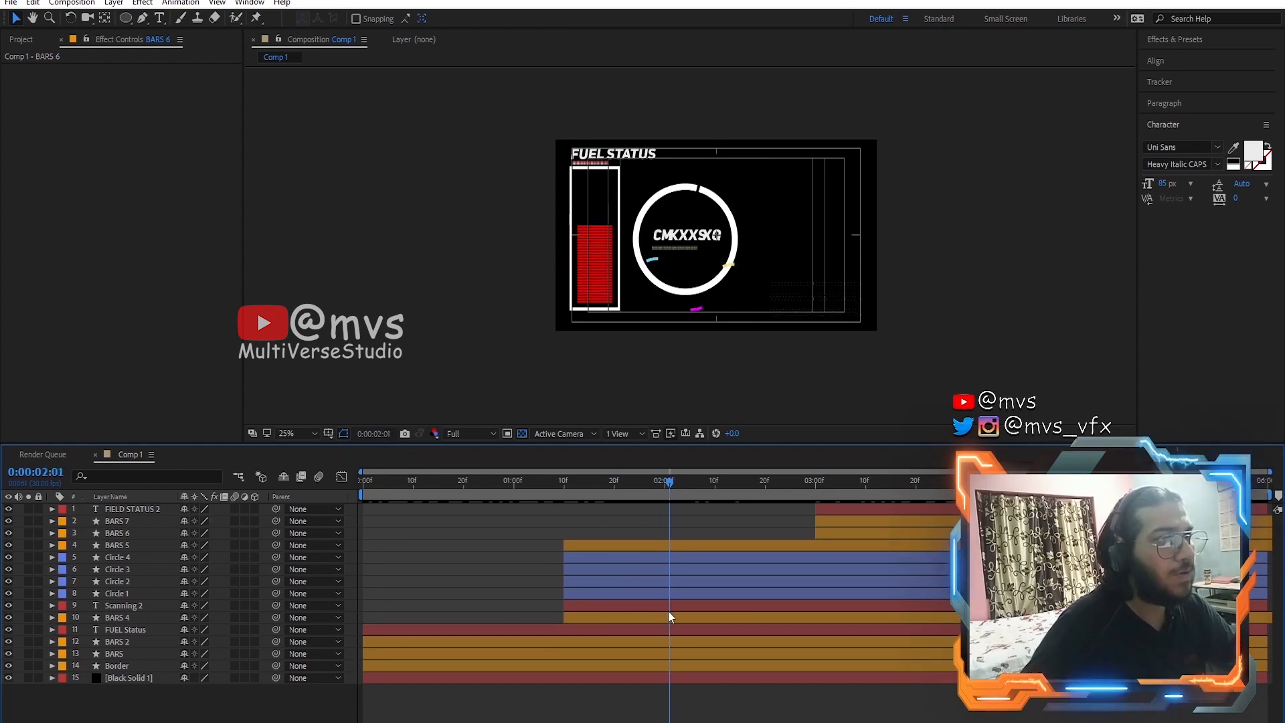
{"action": "left_click", "coordinate": [665, 489]}
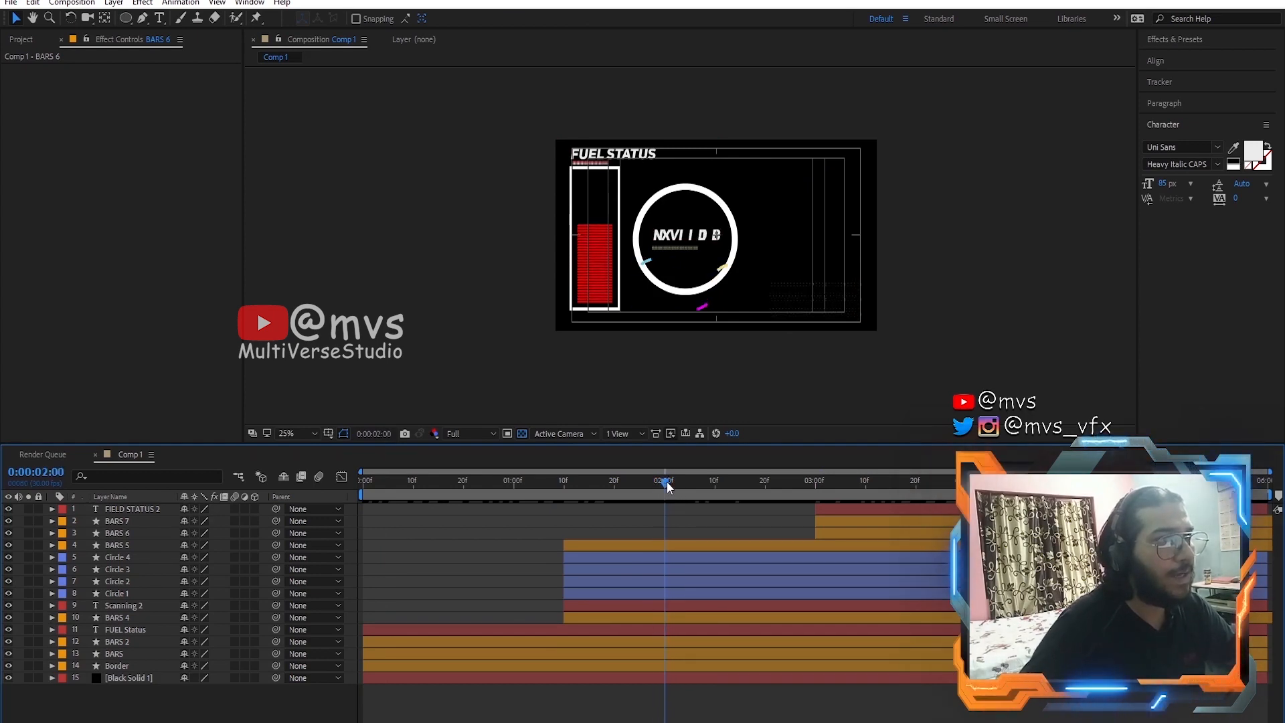
Step: Add a shape layer and draw a white-outlined rectangle around the composition's edges with an 11 px stroke
{"action": "left_click", "coordinate": [114, 2]}
{"action": "mouse_move", "coordinate": [321, 19]}
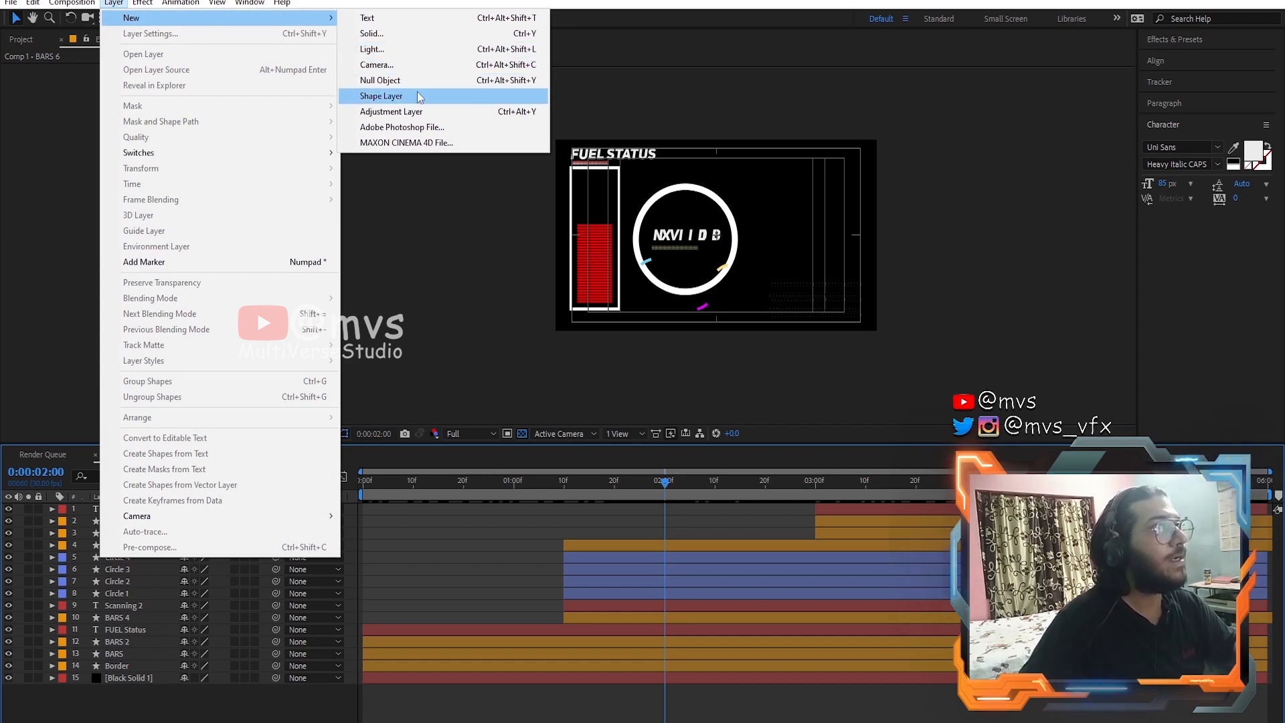
{"action": "left_click", "coordinate": [381, 96]}
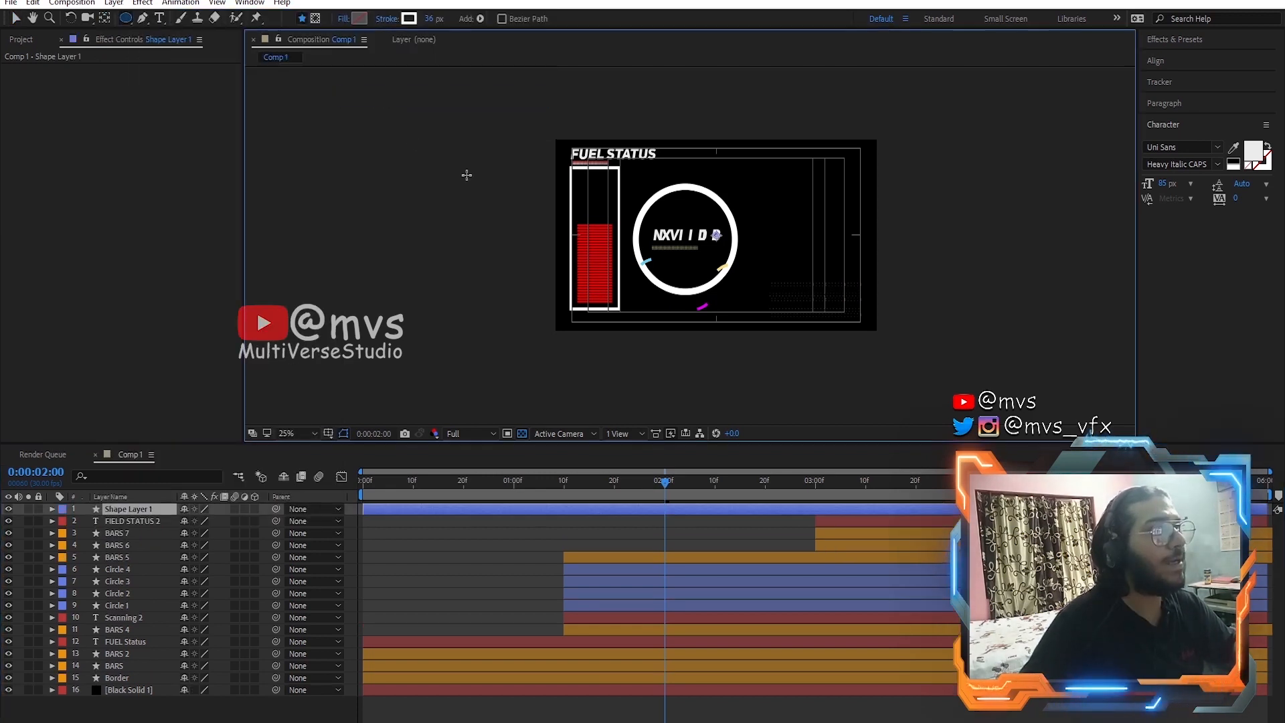
{"action": "left_click", "coordinate": [127, 20]}
{"action": "left_click_drag", "start_coordinate": [131, 24], "coordinate": [160, 30]}
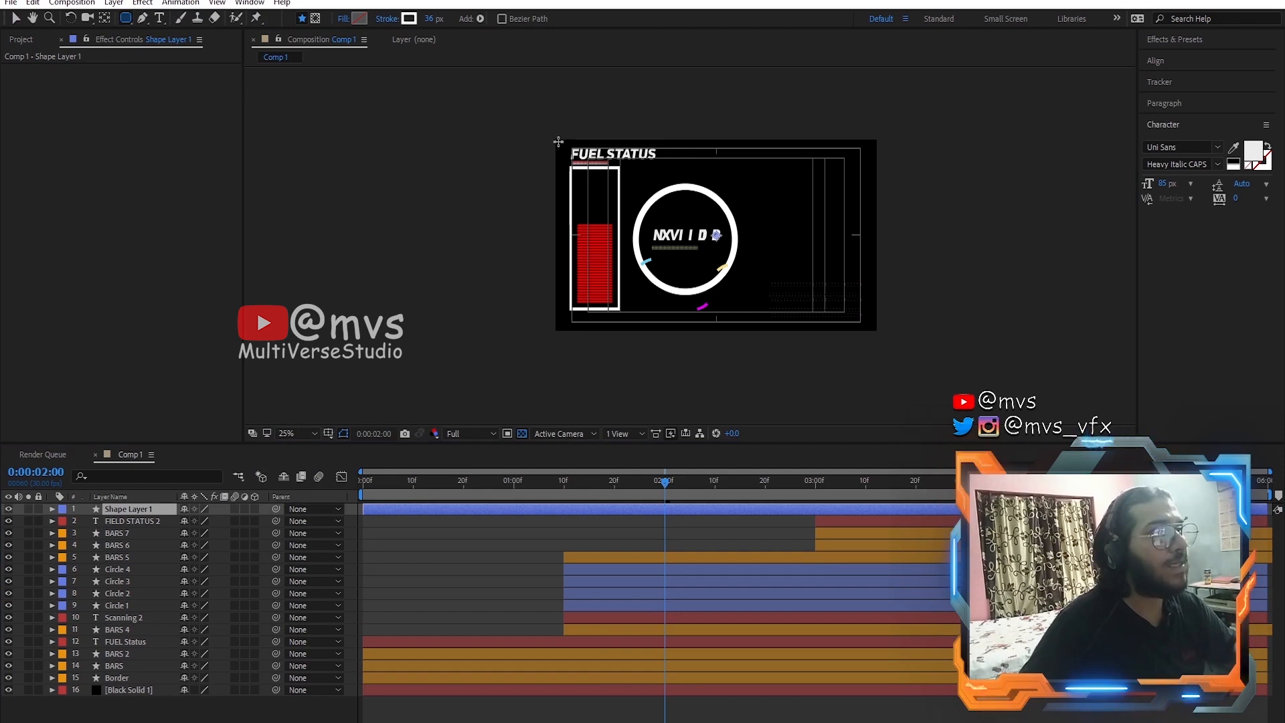
{"action": "mouse_move", "coordinate": [561, 142]}
{"action": "left_mouse_down"}
{"action": "mouse_move", "coordinate": [669, 281]}
{"action": "mouse_move", "coordinate": [877, 328]}
{"action": "mouse_move", "coordinate": [866, 329]}
{"action": "left_mouse_up"}
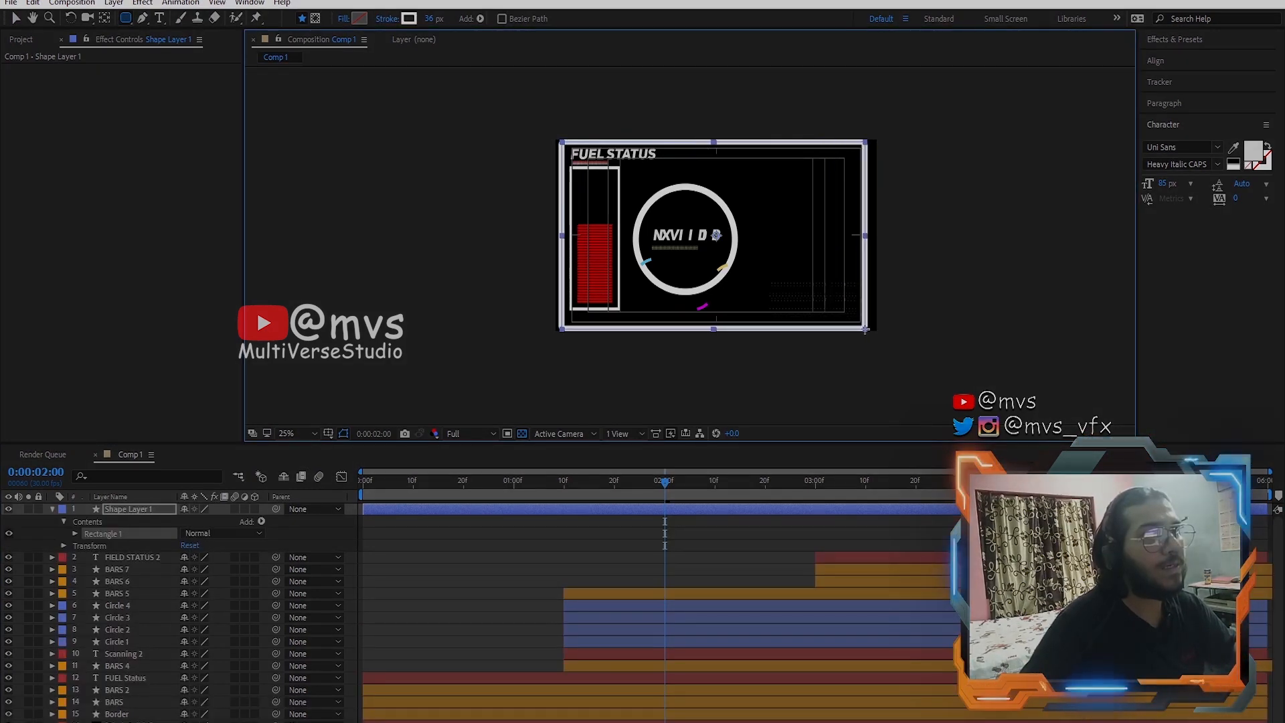
{"action": "left_click_drag", "start_coordinate": [431, 24], "coordinate": [408, 15]}
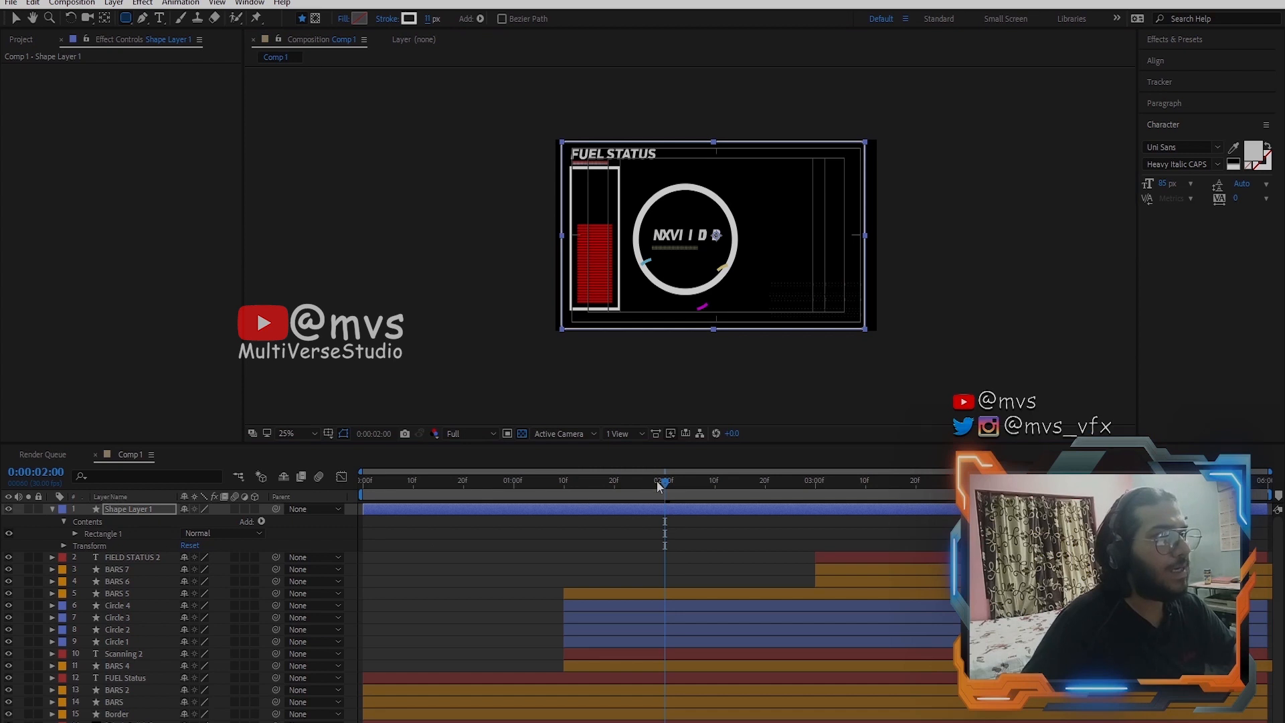
Step: Add Trim Paths and Round Corners to the new frame shape layer, with a corner radius of 113
{"action": "left_click", "coordinate": [261, 516]}
{"action": "left_click", "coordinate": [263, 519]}
{"action": "left_click", "coordinate": [291, 445]}
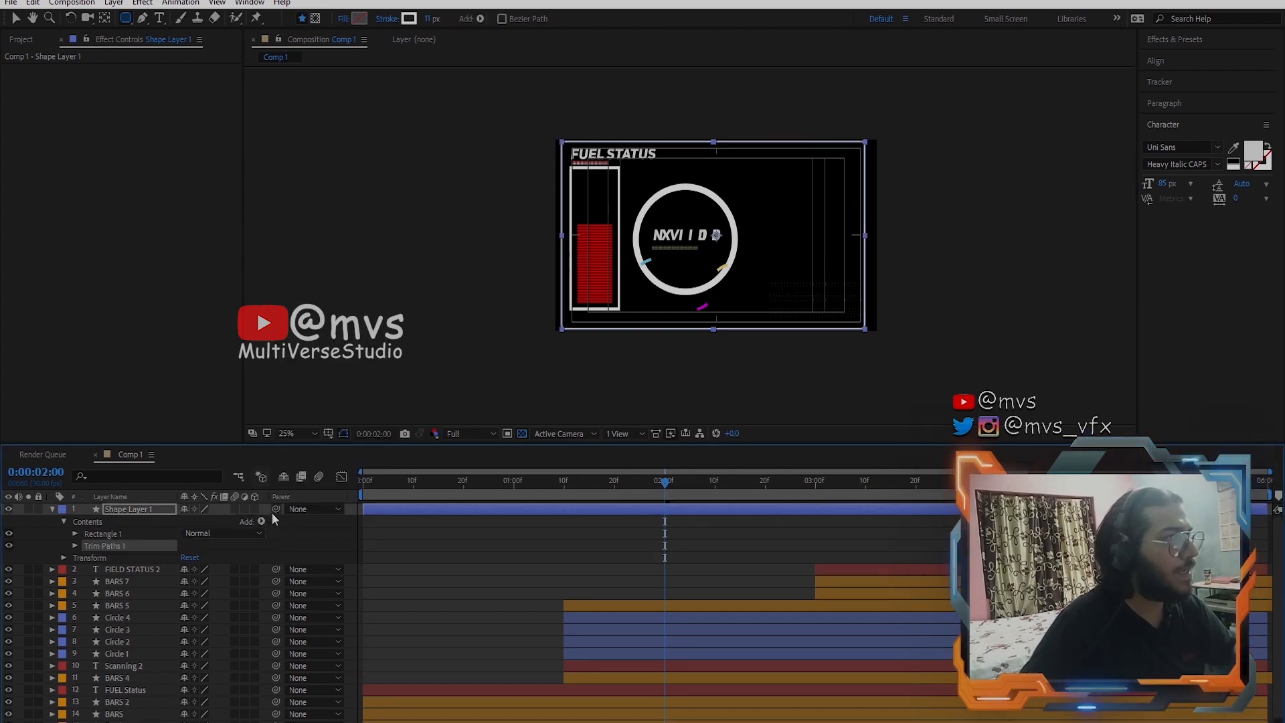
{"action": "left_click", "coordinate": [261, 521]}
{"action": "left_click", "coordinate": [291, 433]}
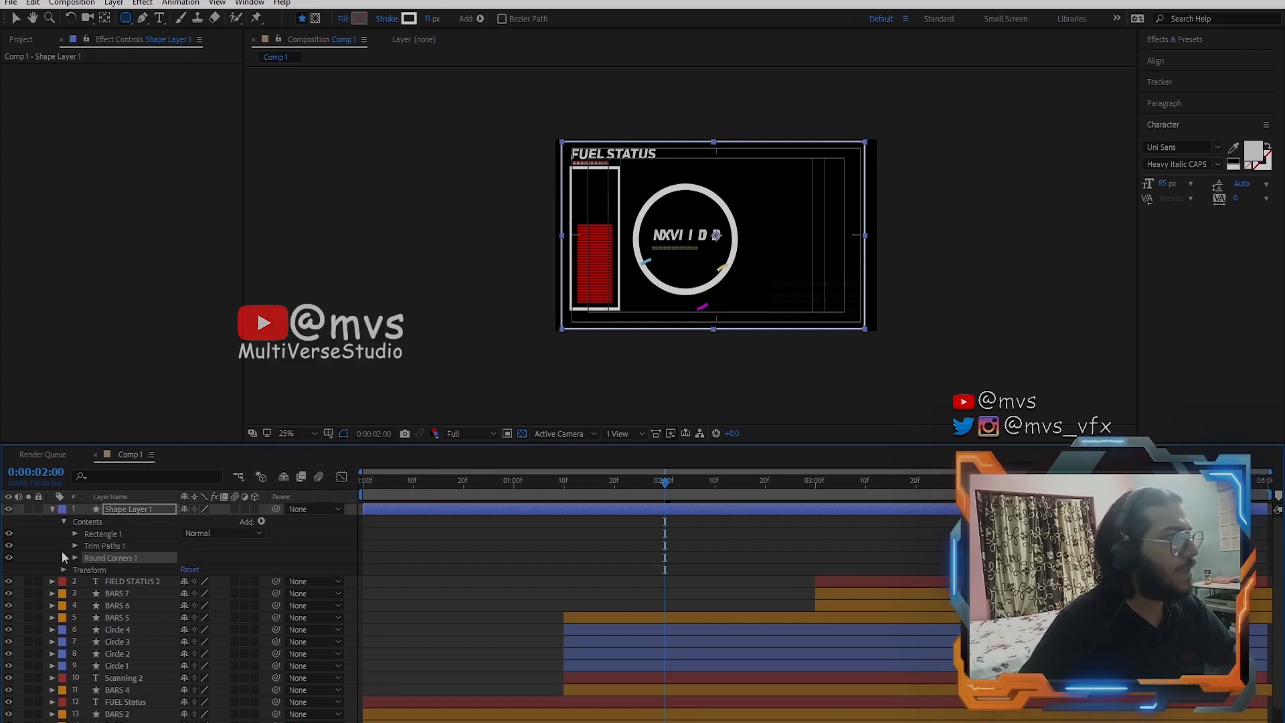
{"action": "left_click", "coordinate": [76, 557]}
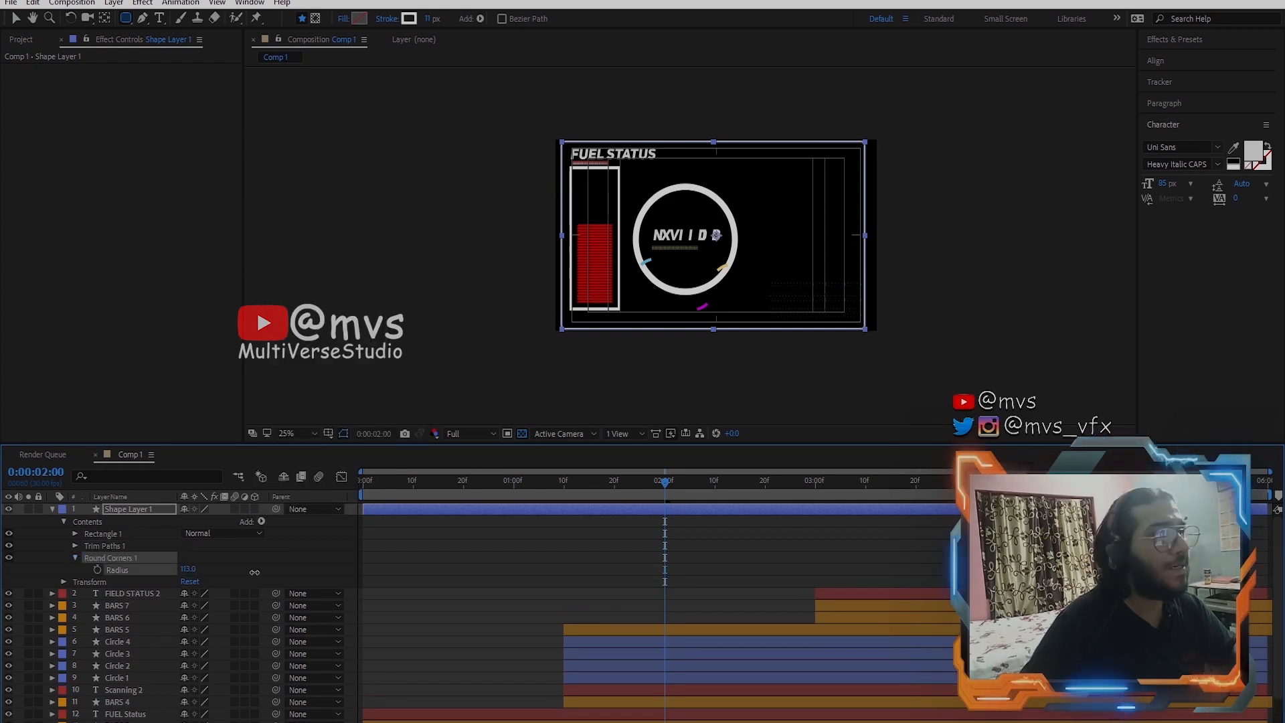
Step: Keyframe the frame's Trim Paths Start at 95% at 0:00:02:00 and at a lower value at 0:00:00:00
{"action": "left_click", "coordinate": [76, 547]}
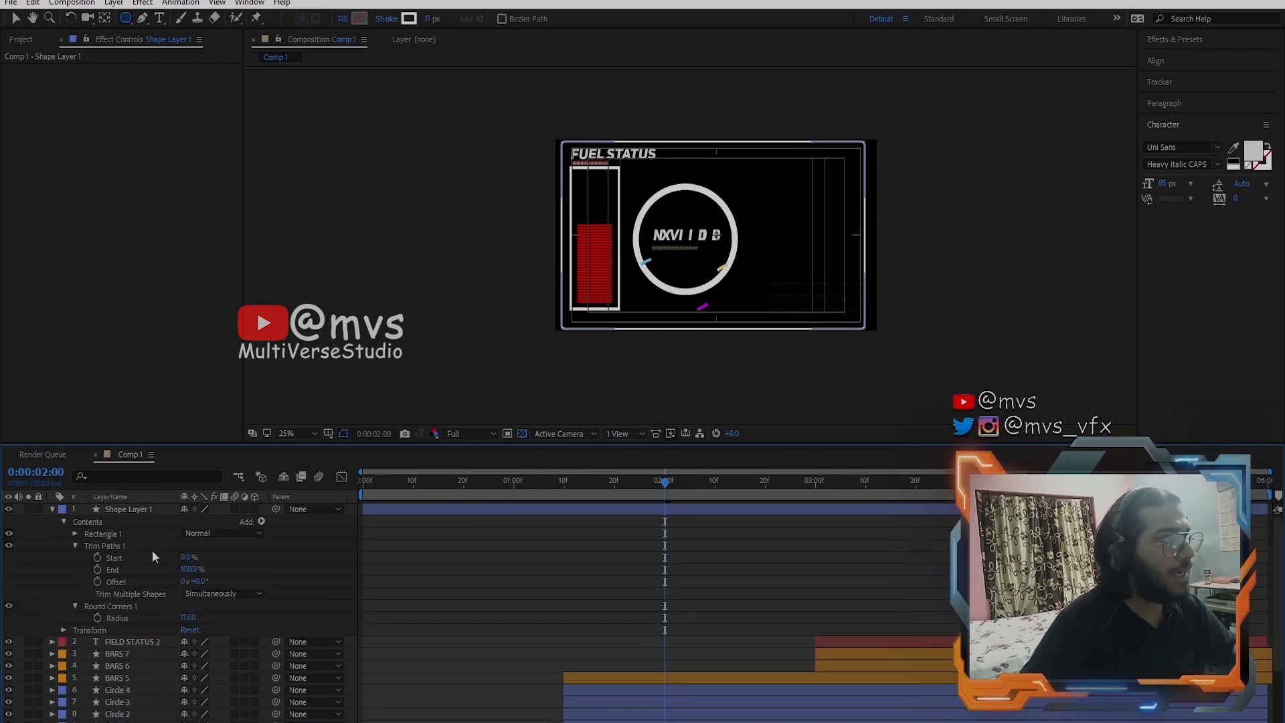
{"action": "left_click_drag", "start_coordinate": [188, 558], "coordinate": [240, 559]}
{"action": "left_click", "coordinate": [97, 558]}
{"action": "key", "text": "Home"}
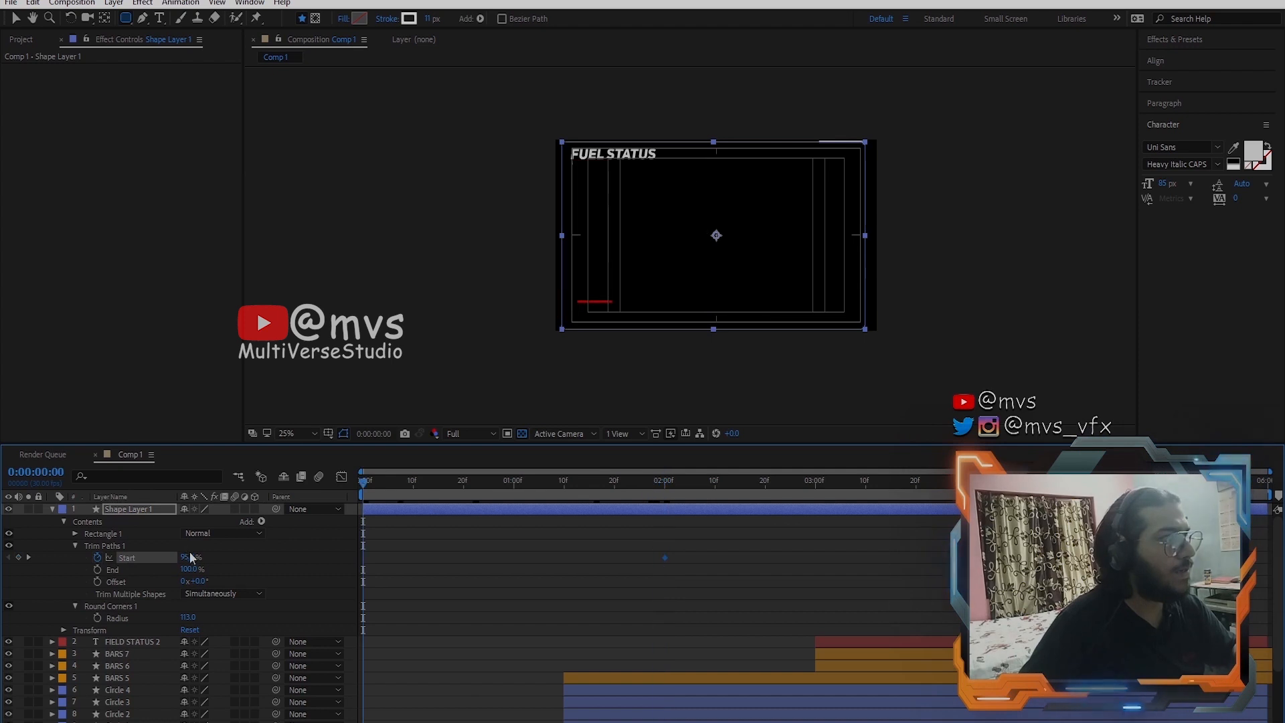
{"action": "left_click_drag", "start_coordinate": [183, 561], "coordinate": [146, 561]}
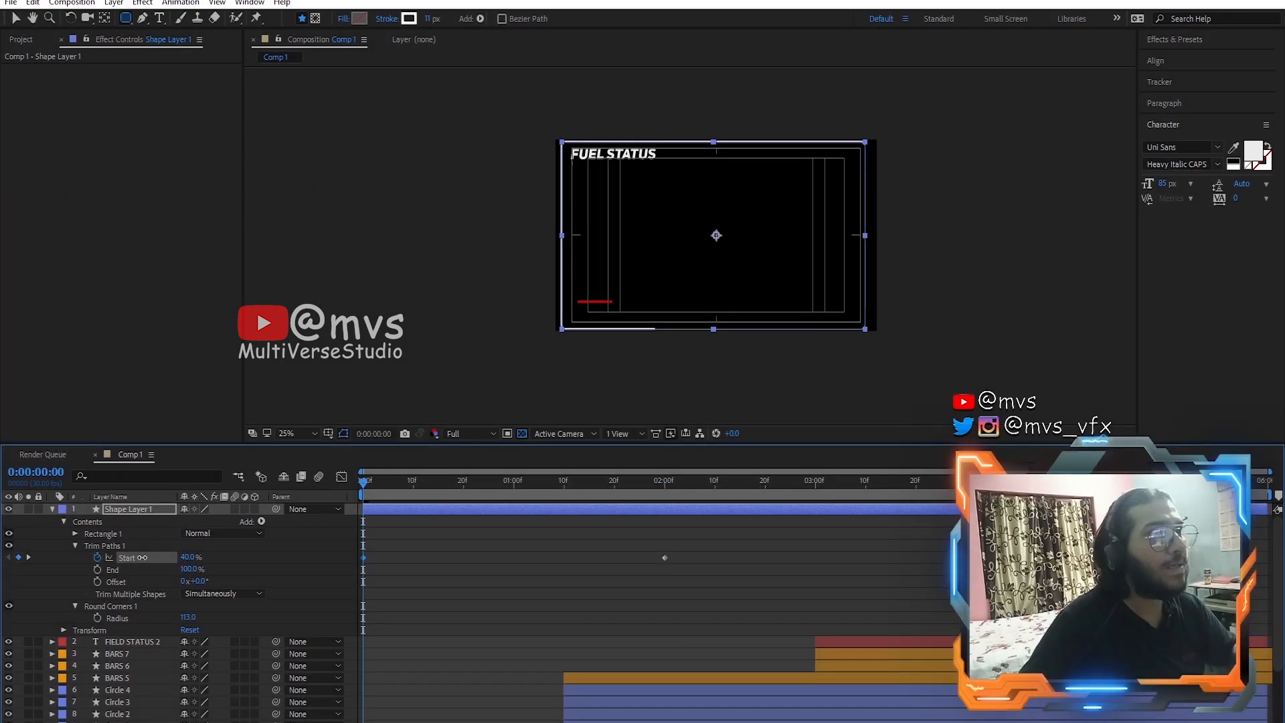
Step: Keyframe the frame's Trim Paths Start at 0% at 0:00:04:28 and raise its value at 0:00:03:09
{"action": "left_click_drag", "start_coordinate": [364, 483], "coordinate": [1105, 507]}
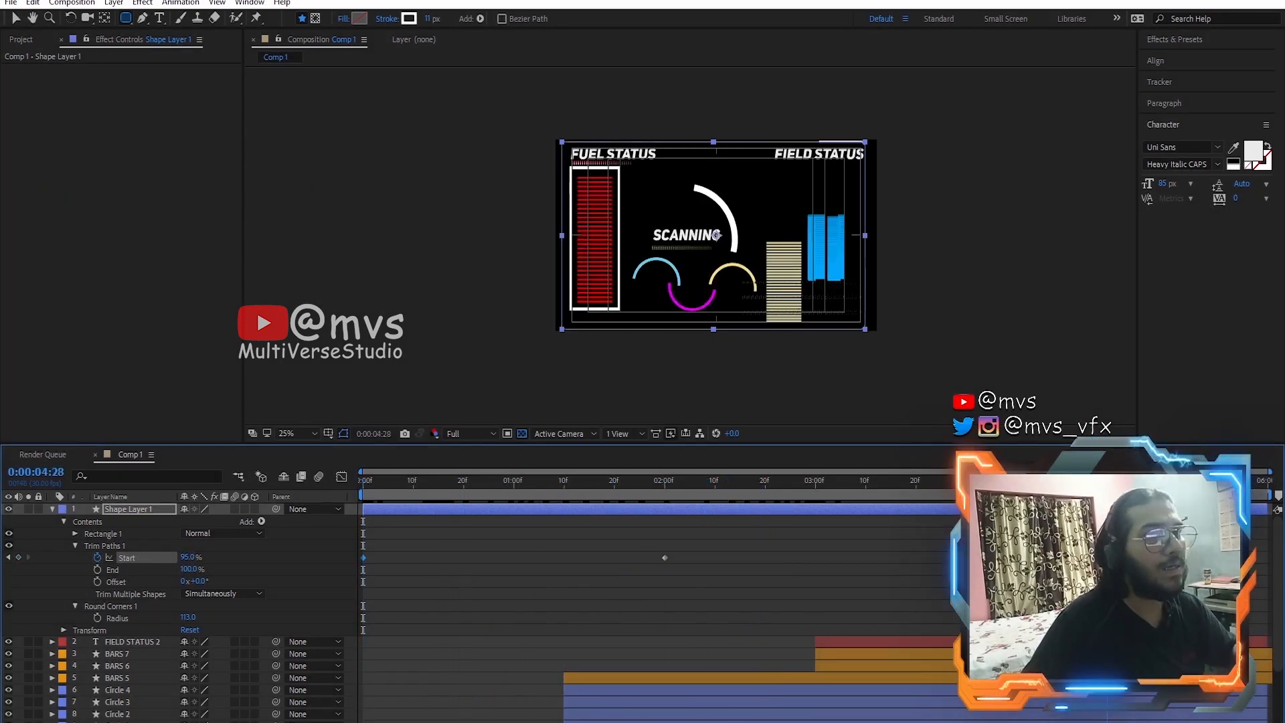
{"action": "mouse_move", "coordinate": [183, 554]}
{"action": "left_mouse_down"}
{"action": "mouse_move", "coordinate": [236, 557]}
{"action": "mouse_move", "coordinate": [206, 557]}
{"action": "left_mouse_up"}
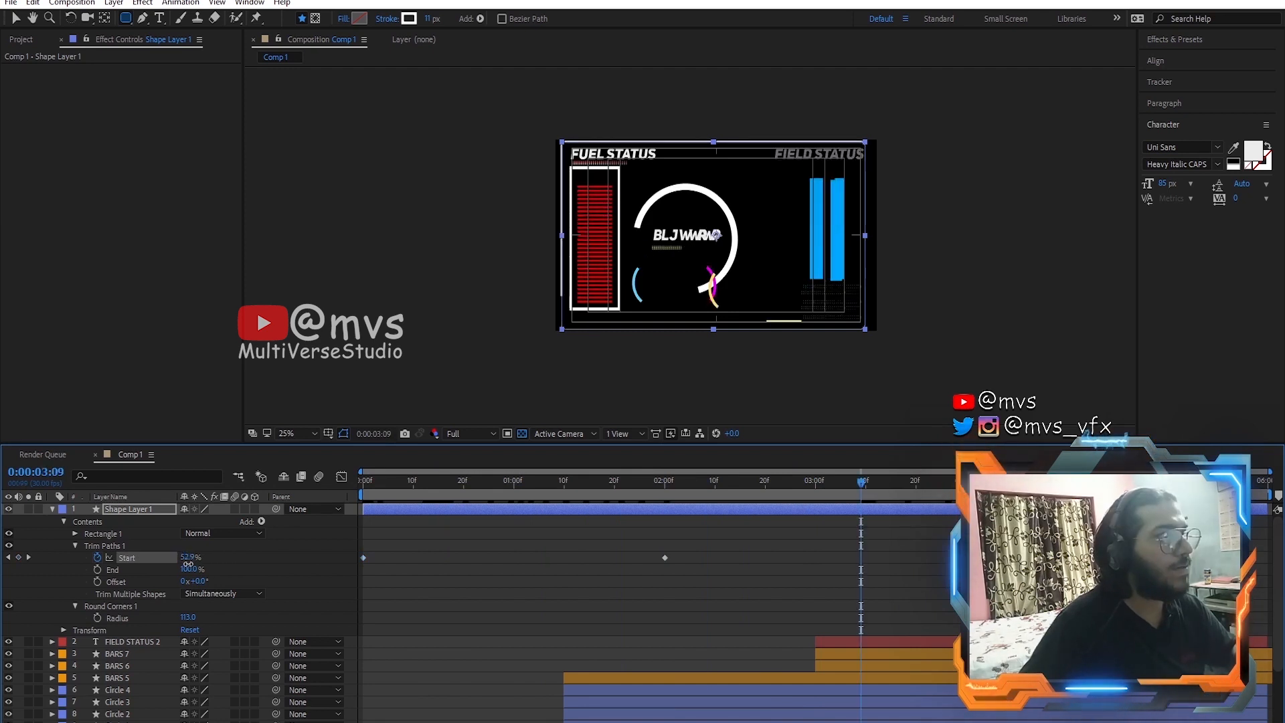
{"action": "left_click_drag", "start_coordinate": [190, 563], "coordinate": [259, 567]}
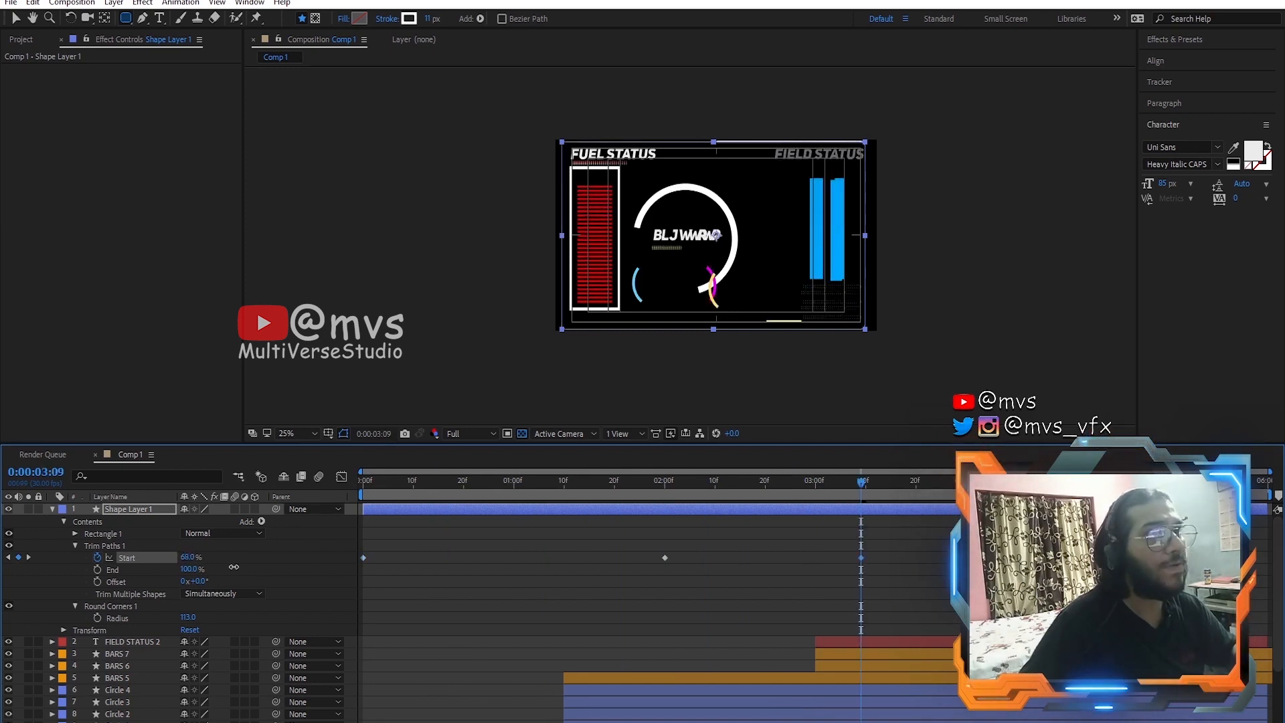
Step: Set the frame's Trim Paths Start to 100% at 0:00:05:29 and preview the frame animation
{"action": "left_click", "coordinate": [877, 481]}
{"action": "left_click_drag", "start_coordinate": [878, 484], "coordinate": [1262, 484]}
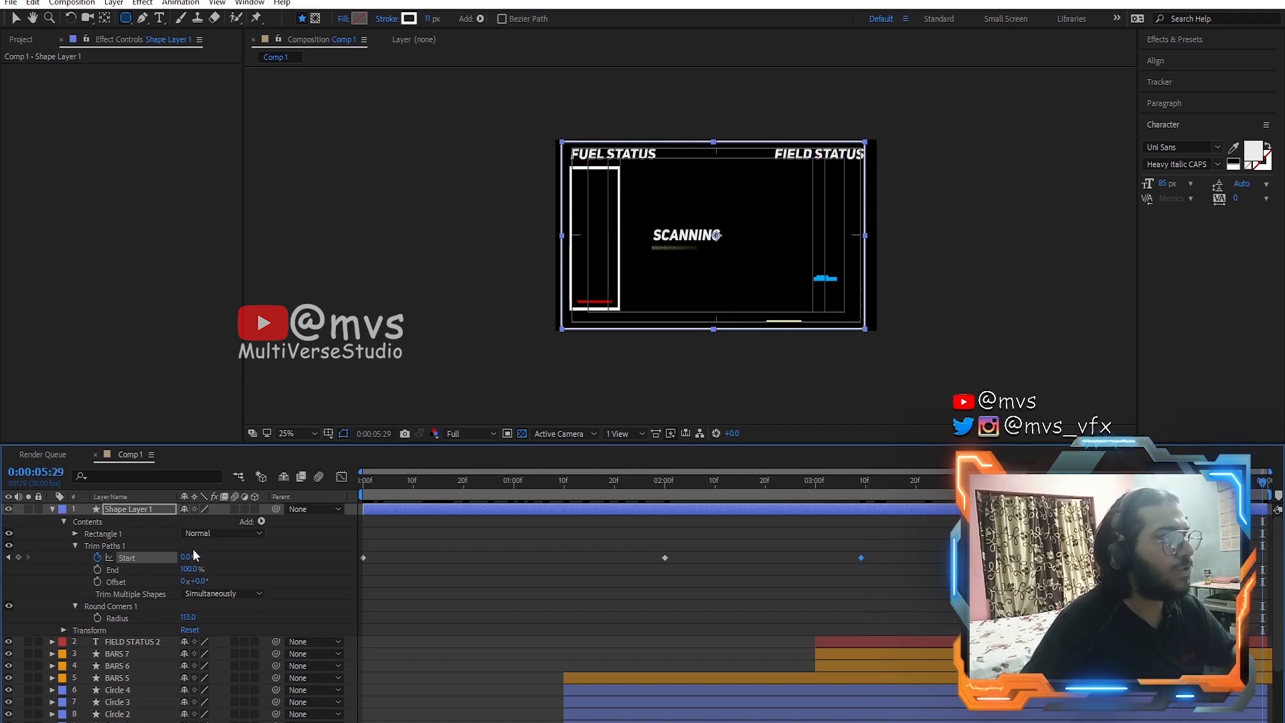
{"action": "left_click_drag", "start_coordinate": [193, 557], "coordinate": [339, 571]}
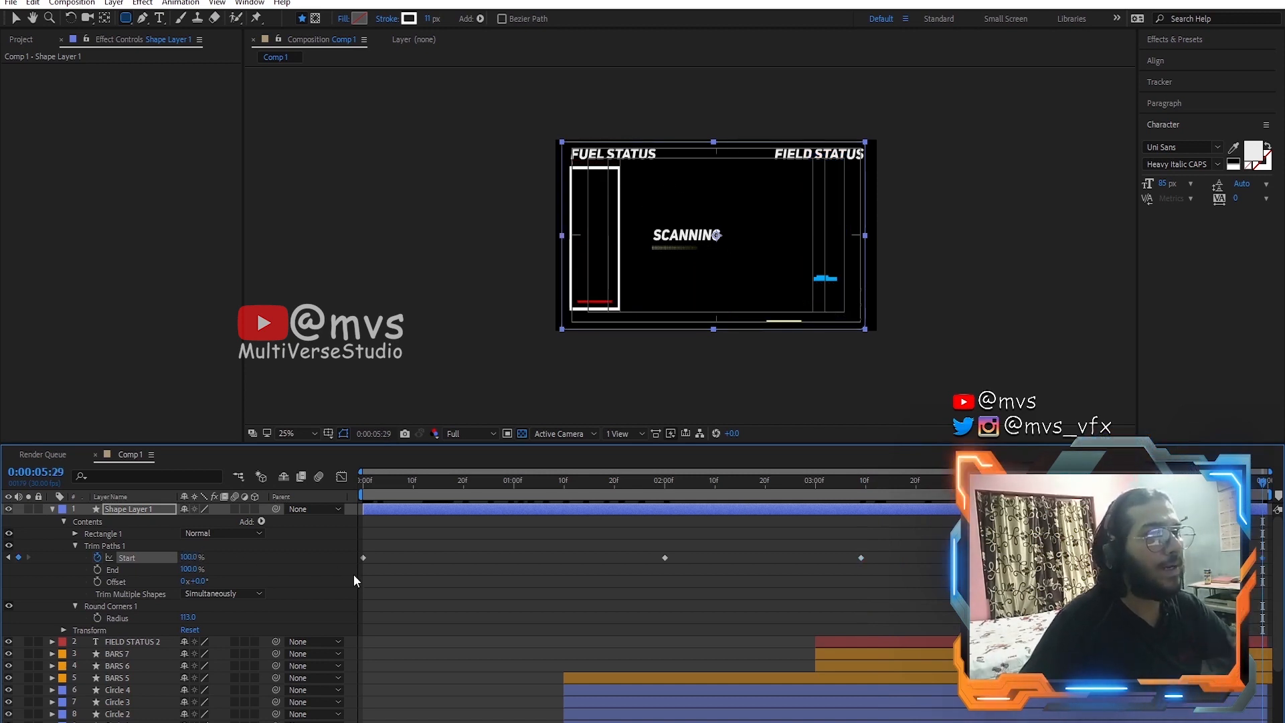
{"action": "key", "text": "space"}
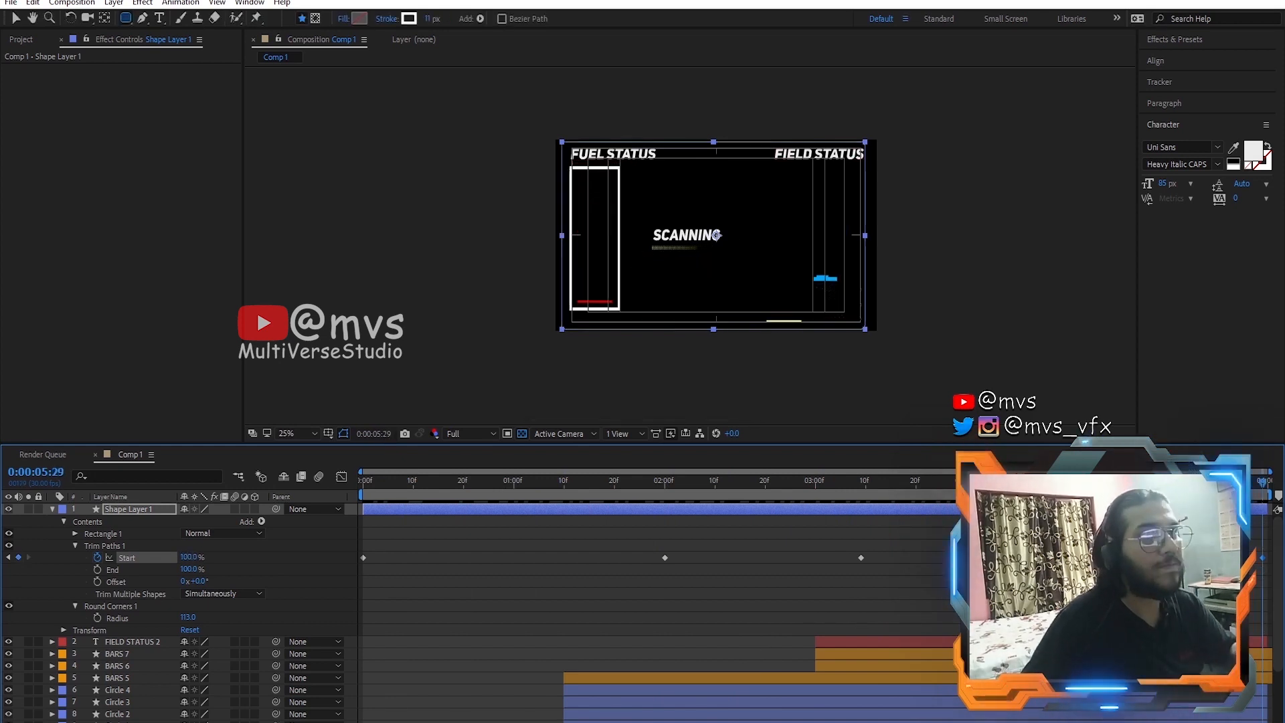
{"action": "left_click", "coordinate": [52, 509]}
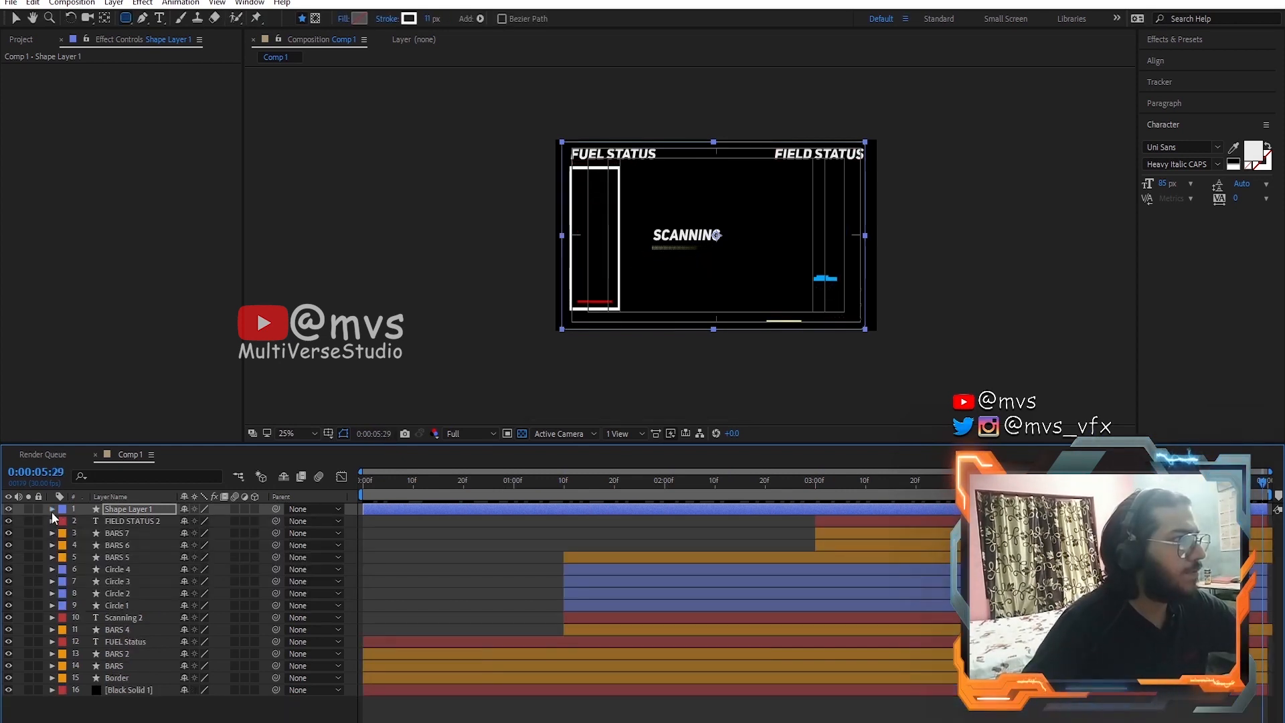
Step: Pre-compose all layers from Shape Layer 1 through Border, leaving out the black solid, into a composition named "HUD 3"
{"action": "left_click", "coordinate": [110, 674], "text": "shift"}
{"action": "right_click", "coordinate": [138, 610]}
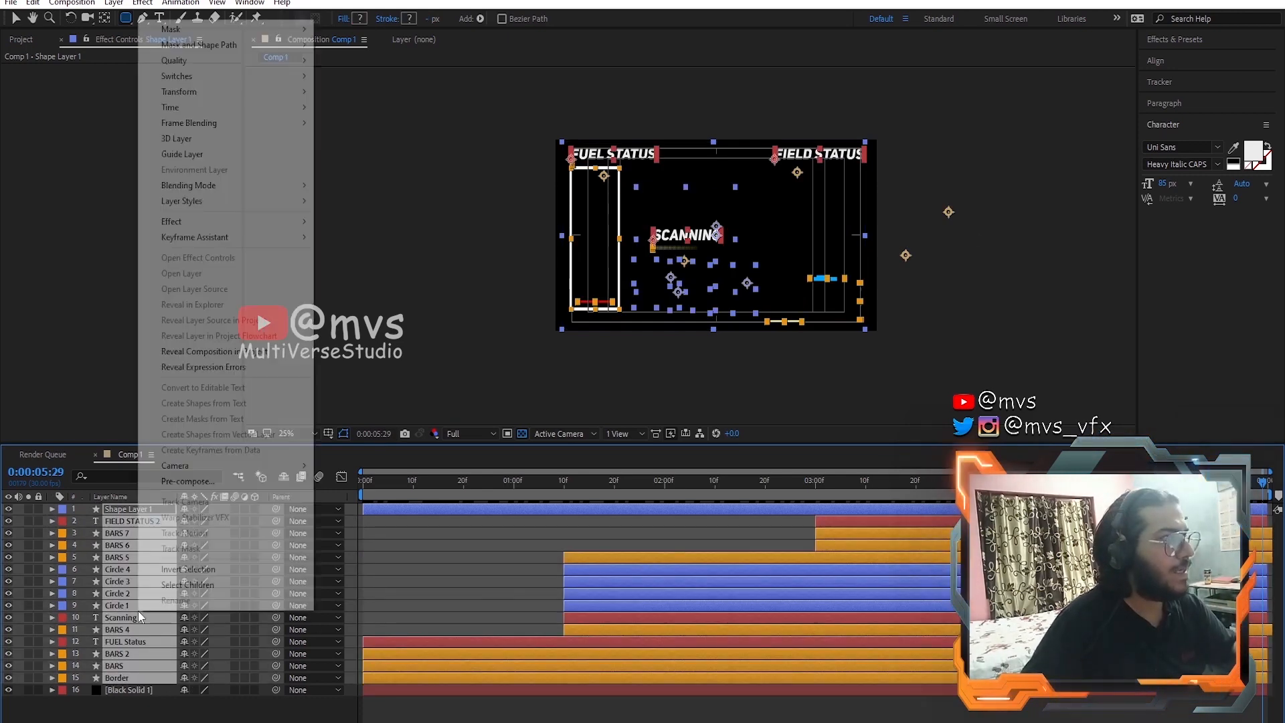
{"action": "right_click", "coordinate": [138, 611]}
{"action": "left_click", "coordinate": [177, 484]}
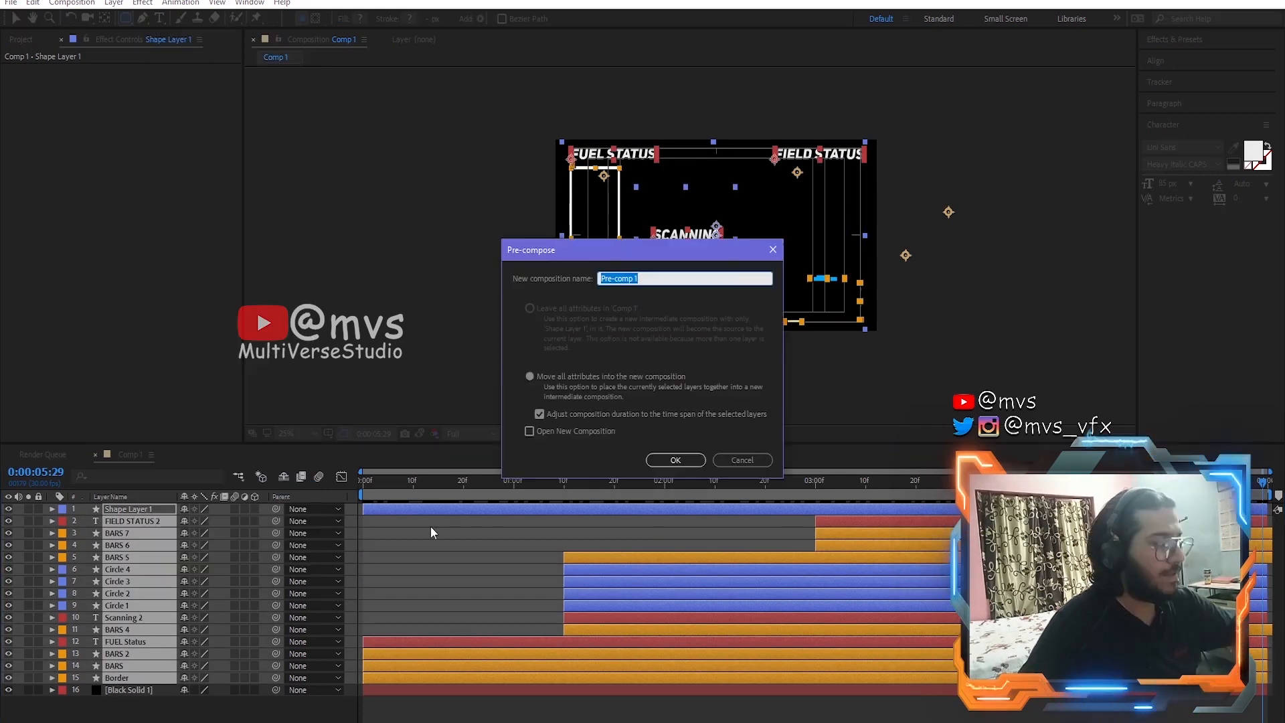
{"action": "type", "text": "HUD"}
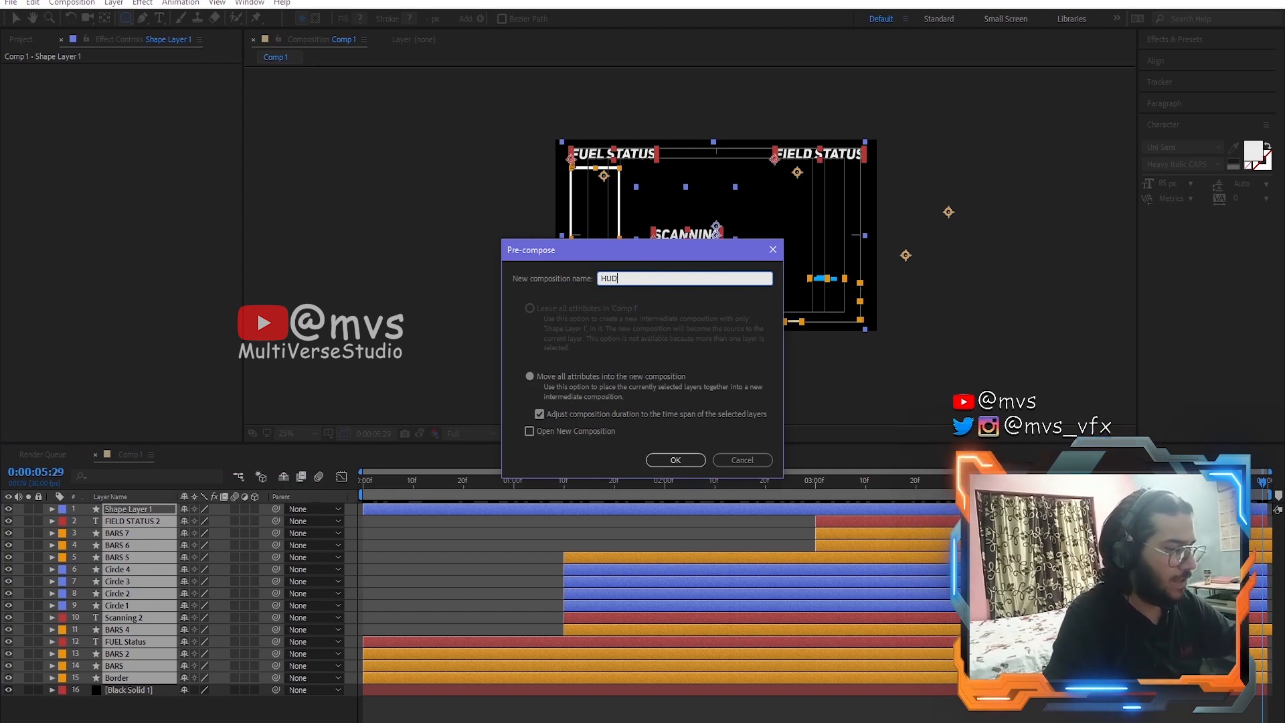
{"action": "type", "text": " 3"}
{"action": "key", "text": "Return"}
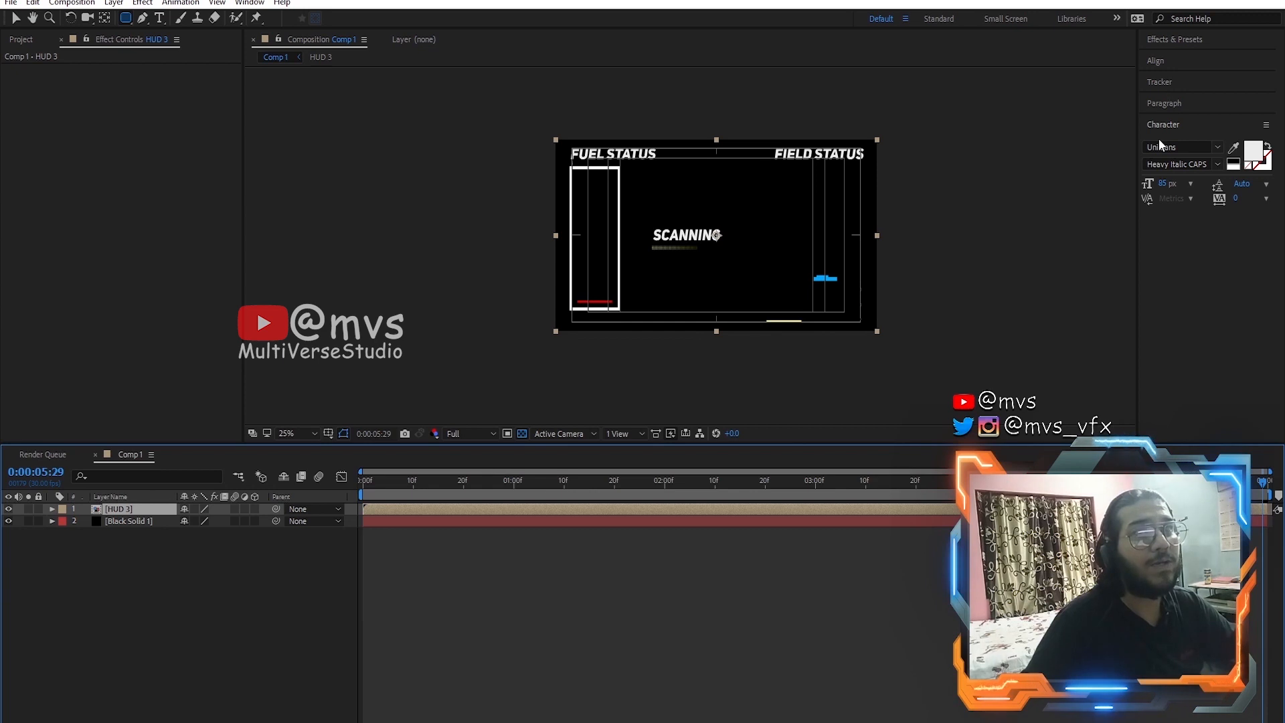
Step: Find the Stylize Glow effect by searching for "glow" and apply it to the HUD 3 layer
{"action": "left_click", "coordinate": [1158, 41]}
{"action": "left_click", "coordinate": [1177, 56]}
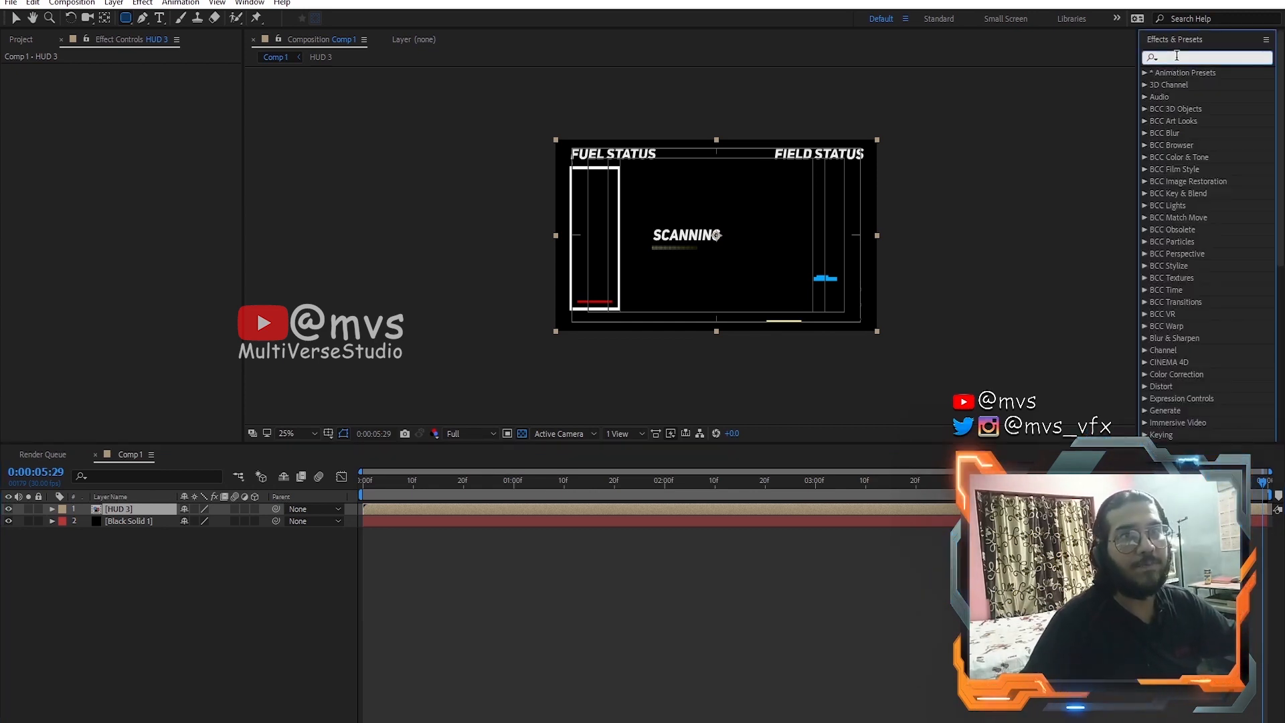
{"action": "type", "text": "glow"}
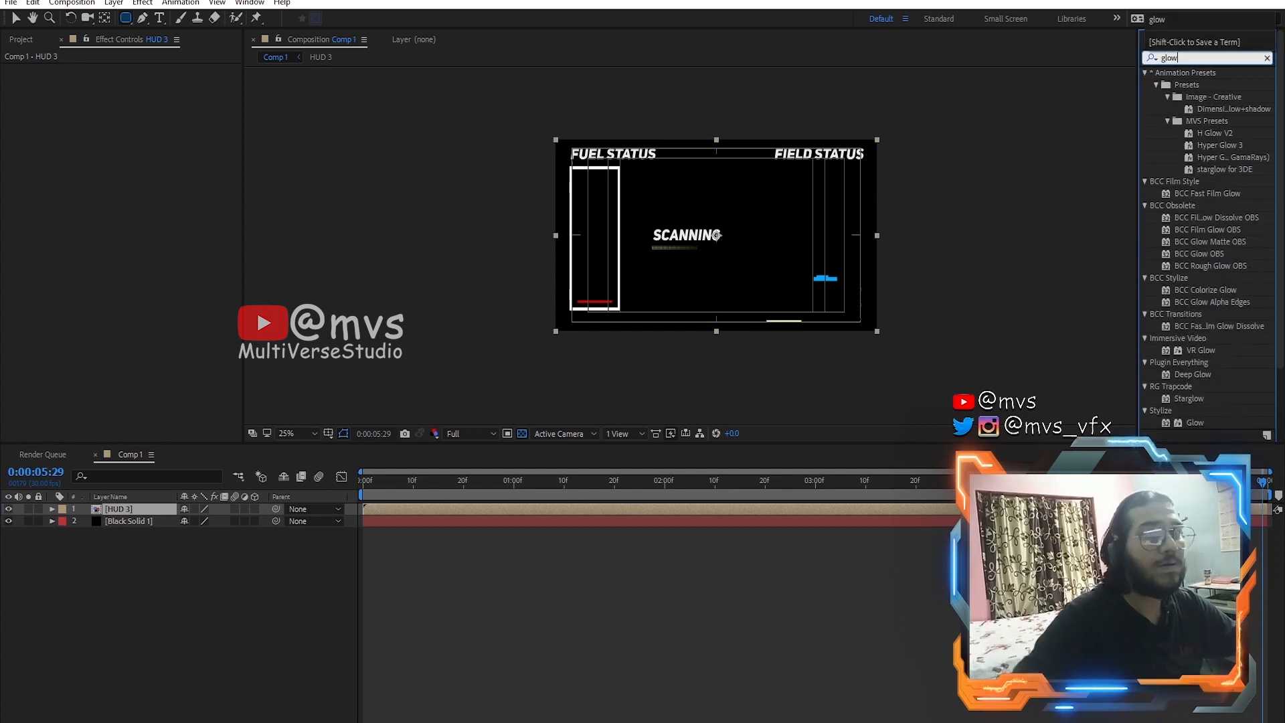
{"action": "left_click", "coordinate": [1146, 75]}
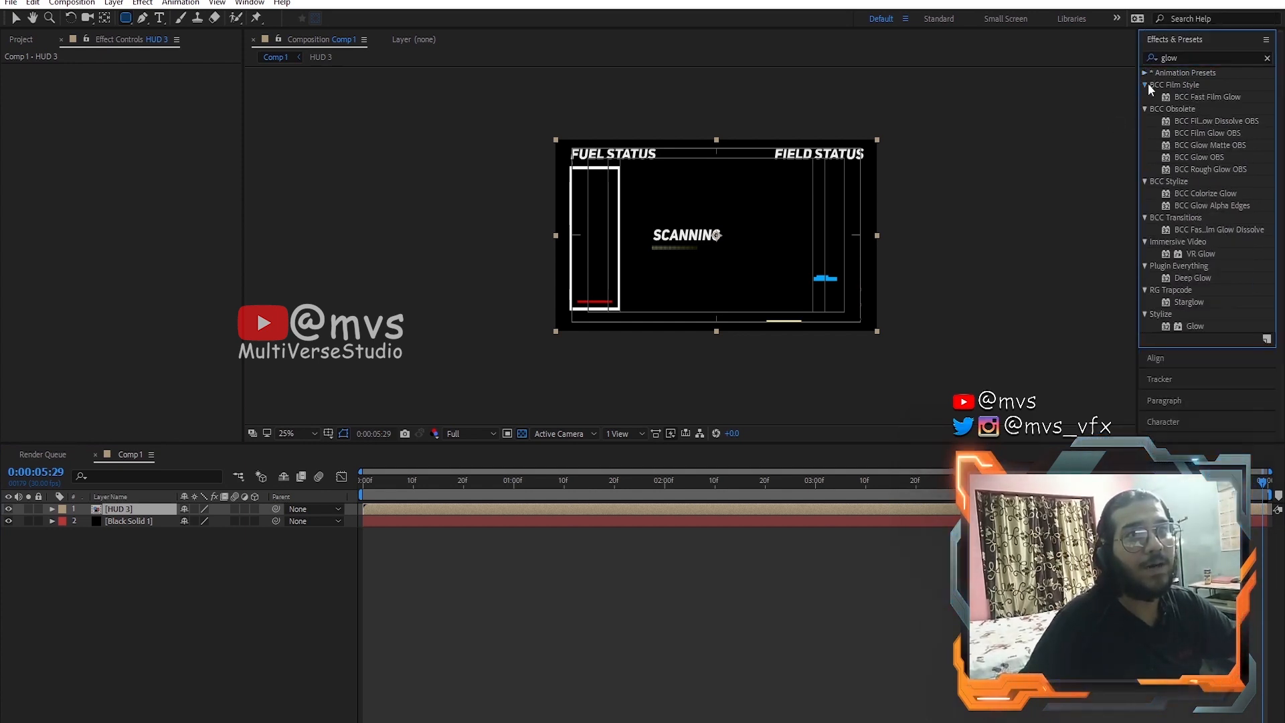
{"action": "left_click", "coordinate": [1146, 84]}
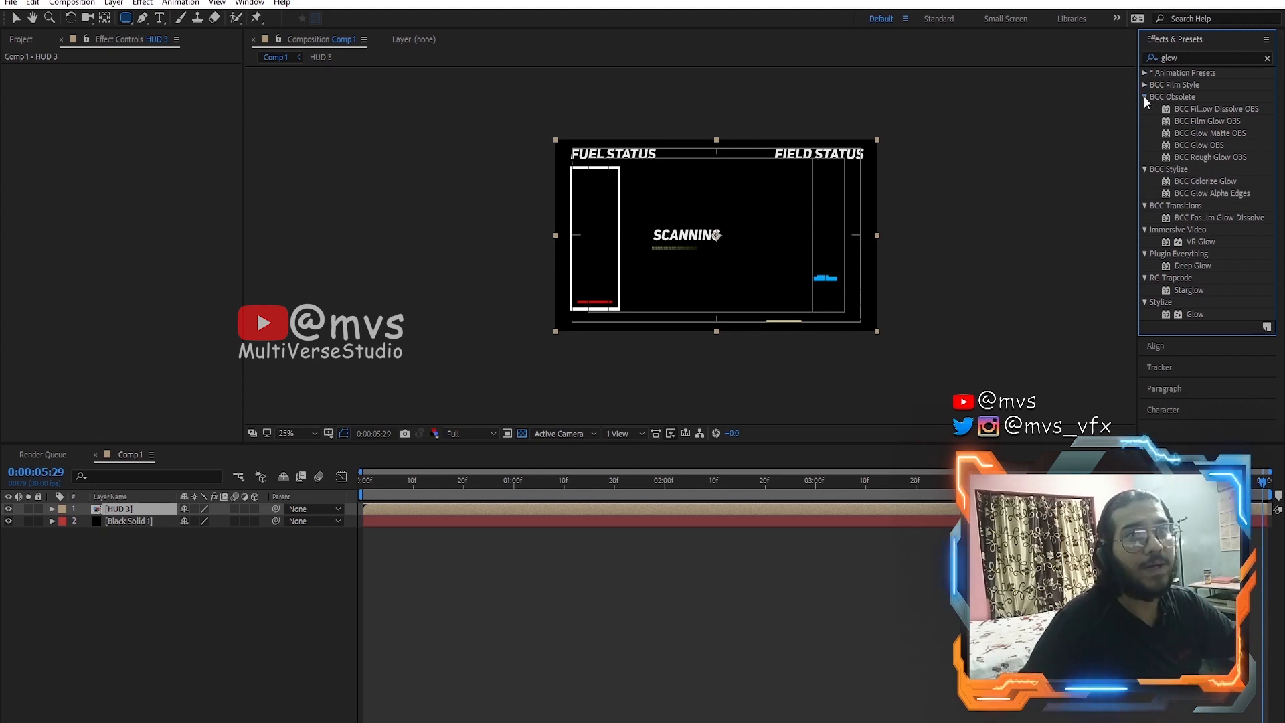
{"action": "left_click", "coordinate": [1144, 95]}
{"action": "left_click", "coordinate": [1143, 108]}
{"action": "left_click", "coordinate": [1144, 120]}
{"action": "left_click", "coordinate": [1144, 132]}
{"action": "left_click", "coordinate": [1145, 145]}
{"action": "left_click", "coordinate": [1145, 157]}
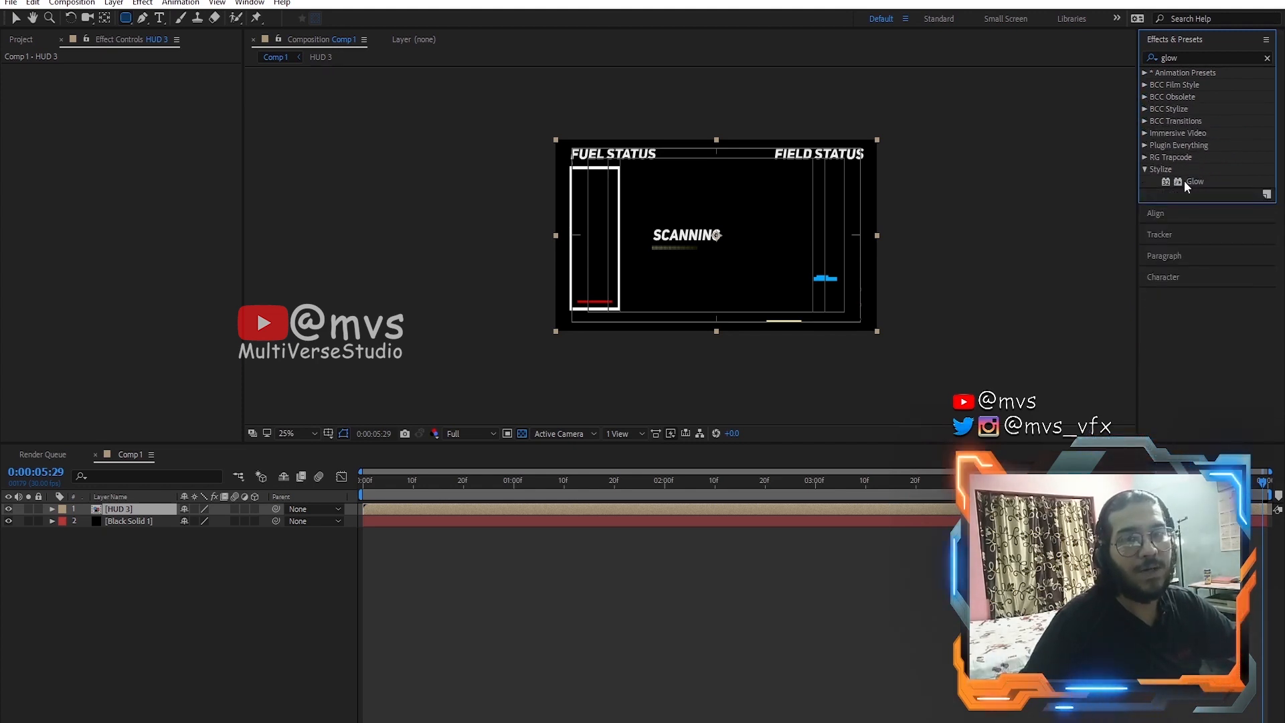
{"action": "left_click_drag", "start_coordinate": [1191, 182], "coordinate": [115, 508]}
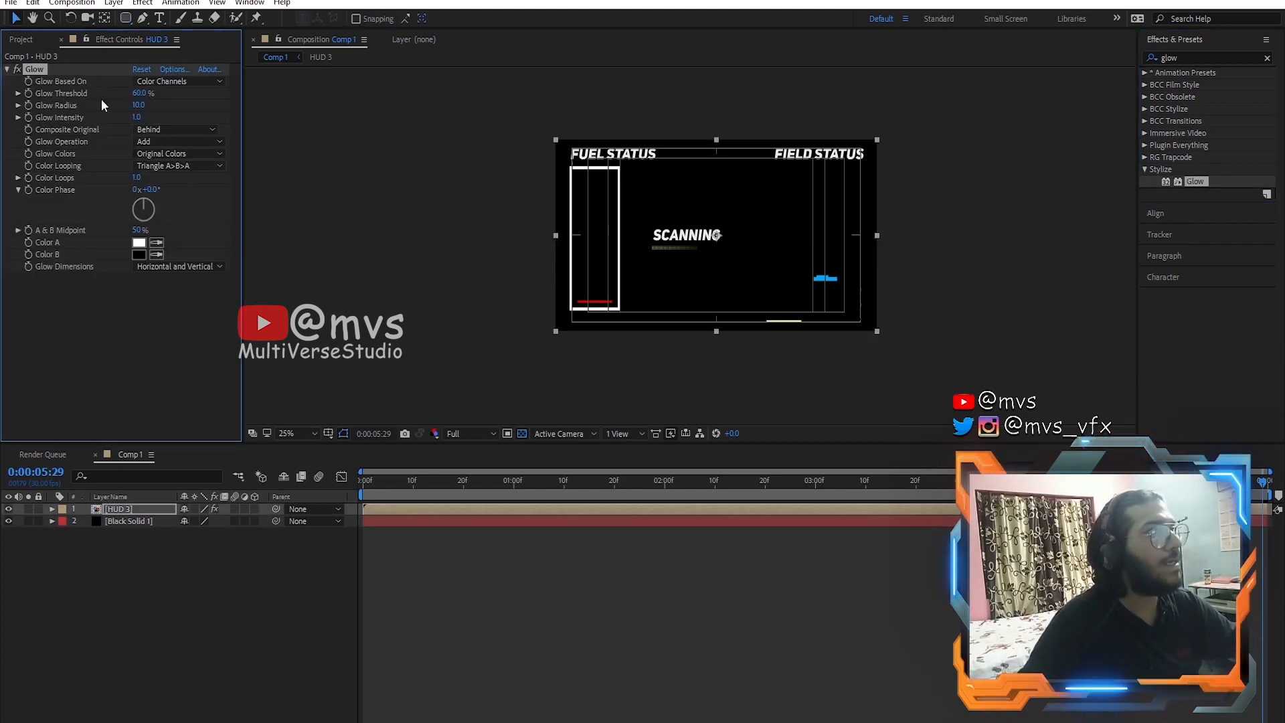
Step: Set the Glow to threshold 29%, radius 48 and intensity 1.4, with Composite Original set to On Top
{"action": "left_click_drag", "start_coordinate": [154, 106], "coordinate": [85, 89]}
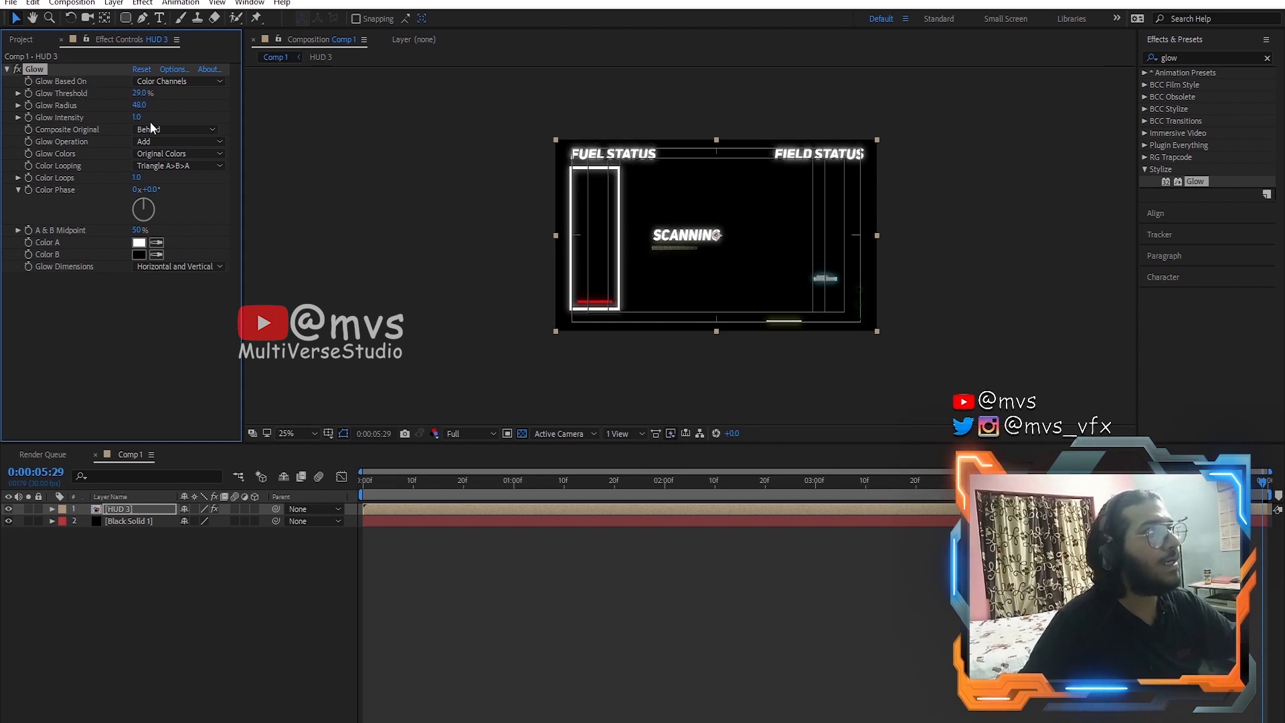
{"action": "left_click_drag", "start_coordinate": [134, 119], "coordinate": [158, 117]}
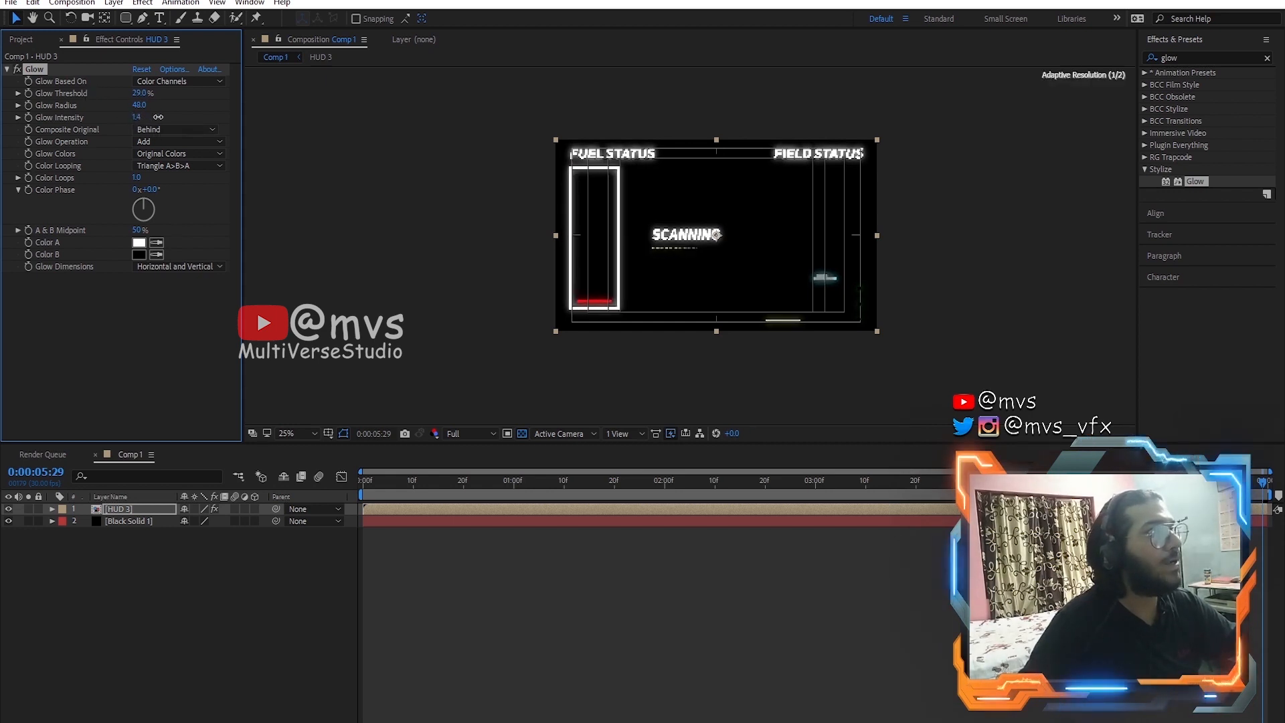
{"action": "left_click", "coordinate": [168, 127]}
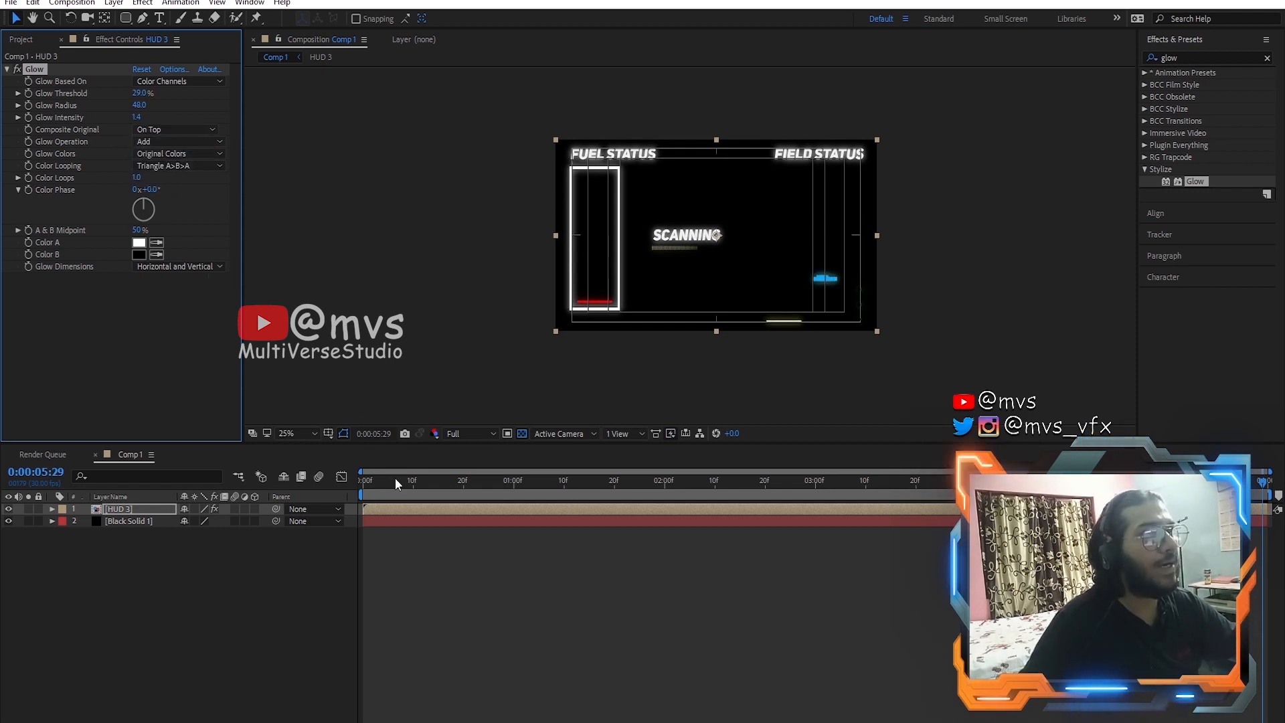
{"action": "left_click_drag", "start_coordinate": [374, 478], "coordinate": [1280, 485]}
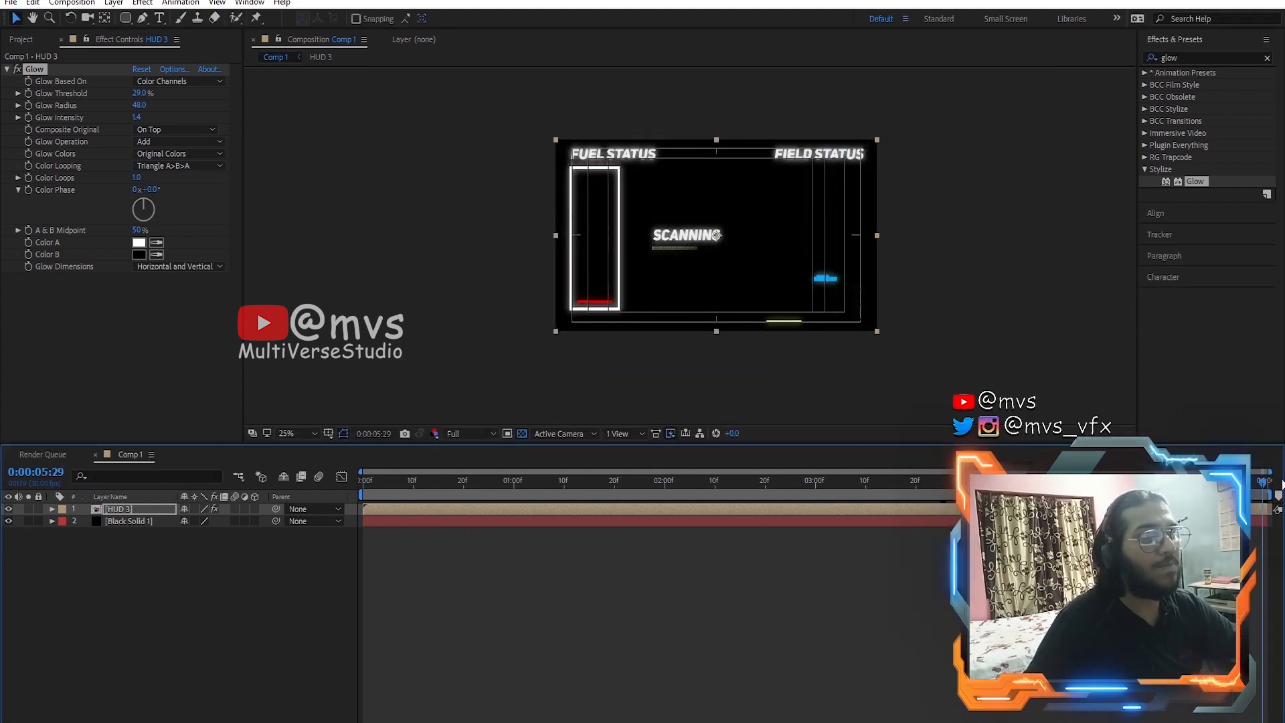
Step: Search the effects for "cc len" and apply CC Lens to the HUD 3 layer
{"action": "left_click", "coordinate": [1265, 57]}
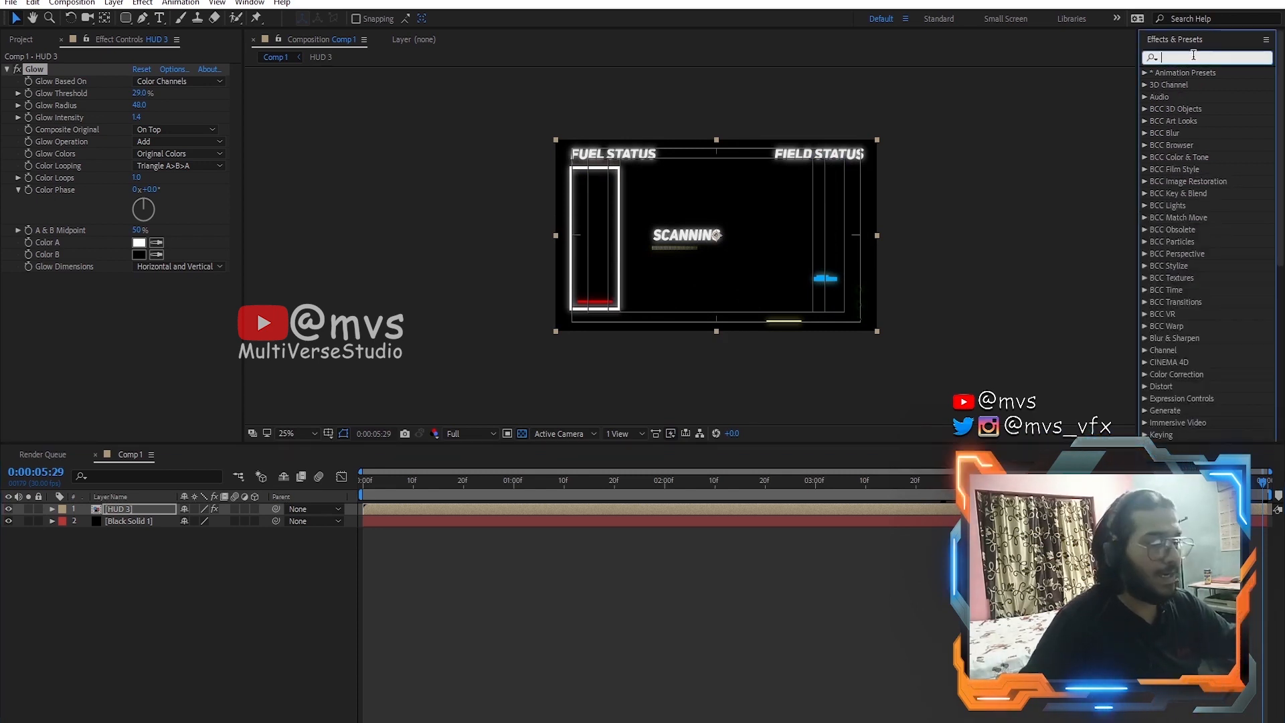
{"action": "type", "text": "cc len"}
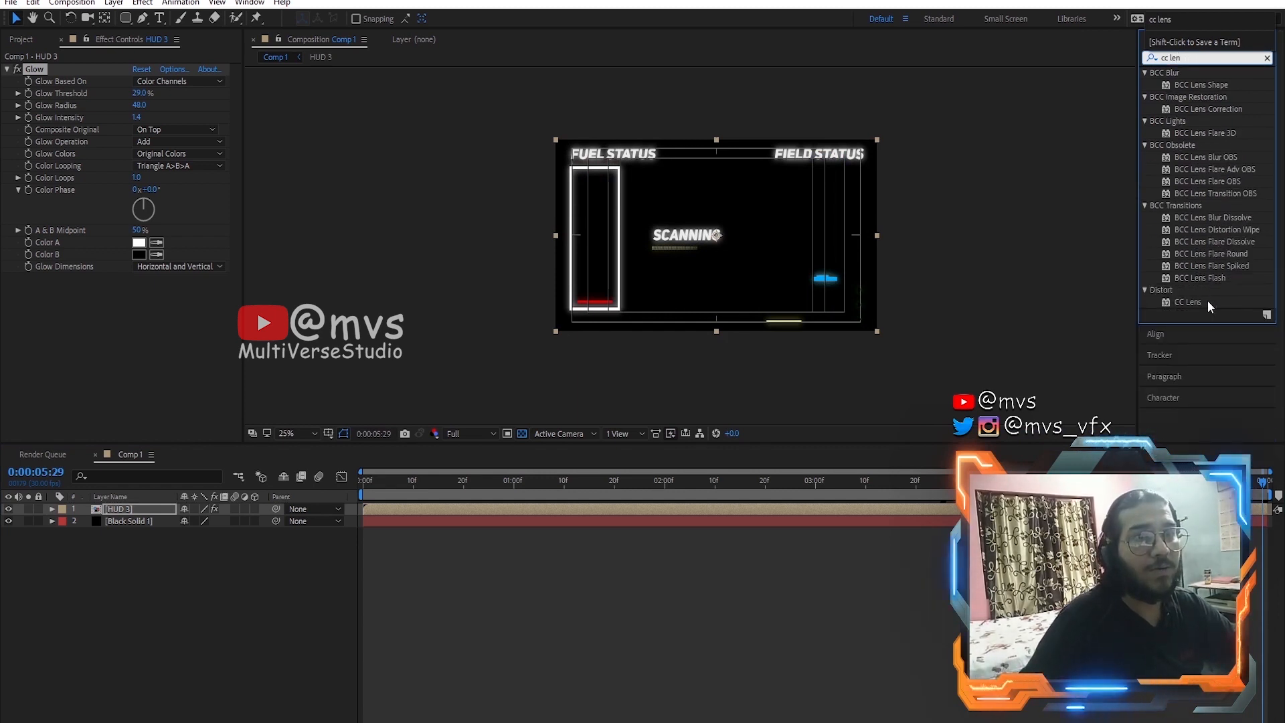
{"action": "left_click_drag", "start_coordinate": [1187, 303], "coordinate": [509, 508]}
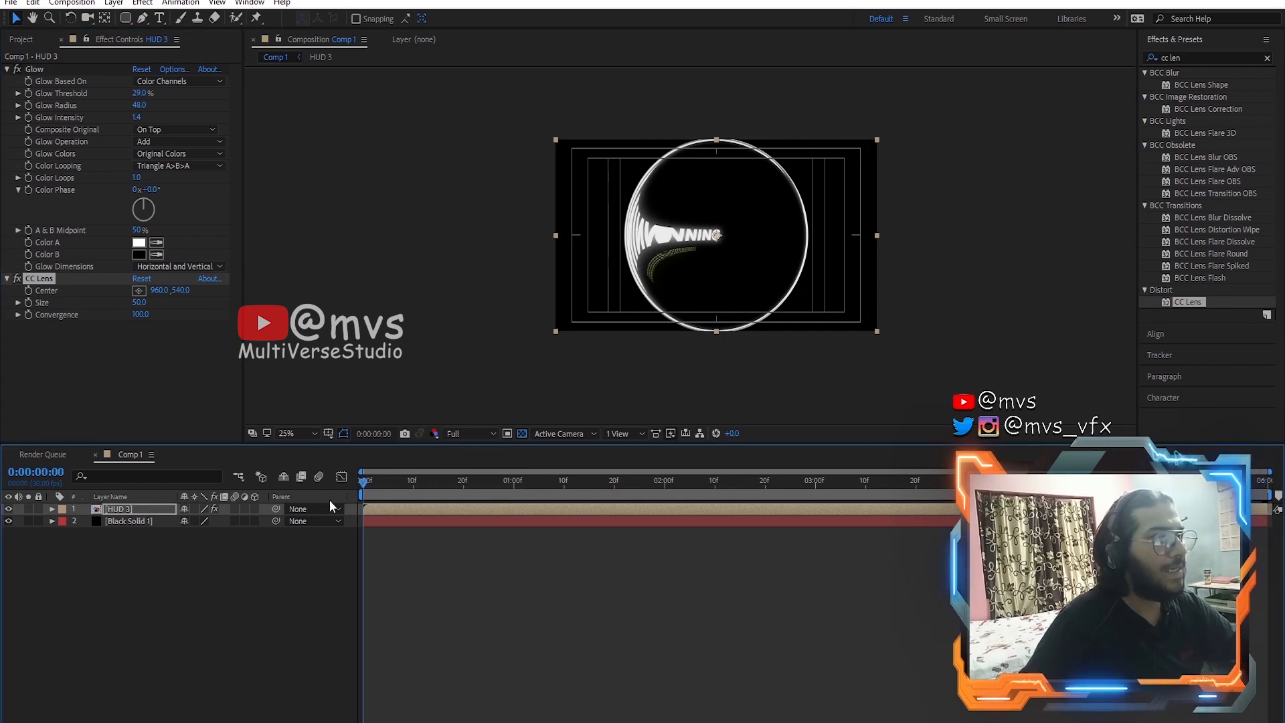
Step: Keyframe the CC Lens Size at 141 at 0:00:00:10 and at 0 at 0:00:00:00
{"action": "key", "text": "Home"}
{"action": "left_click_drag", "start_coordinate": [368, 501], "coordinate": [412, 501]}
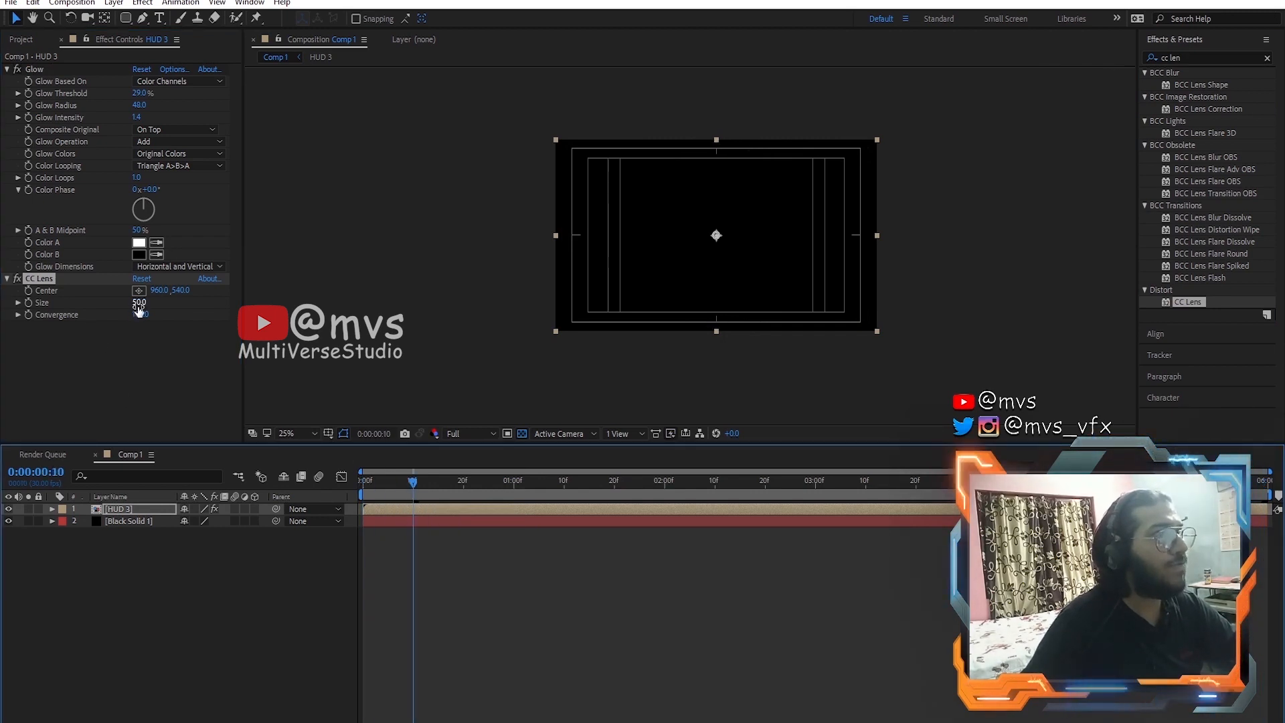
{"action": "left_click_drag", "start_coordinate": [139, 302], "coordinate": [206, 316]}
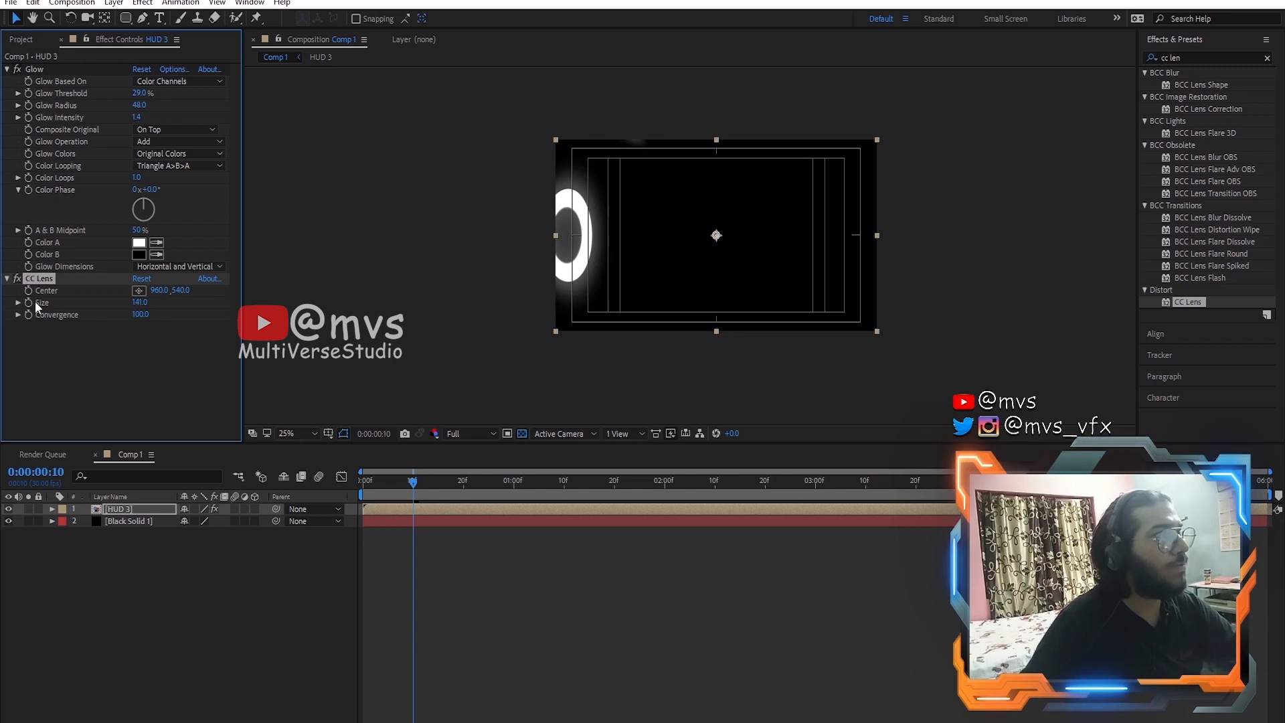
{"action": "left_click", "coordinate": [29, 303]}
{"action": "key", "text": "Home"}
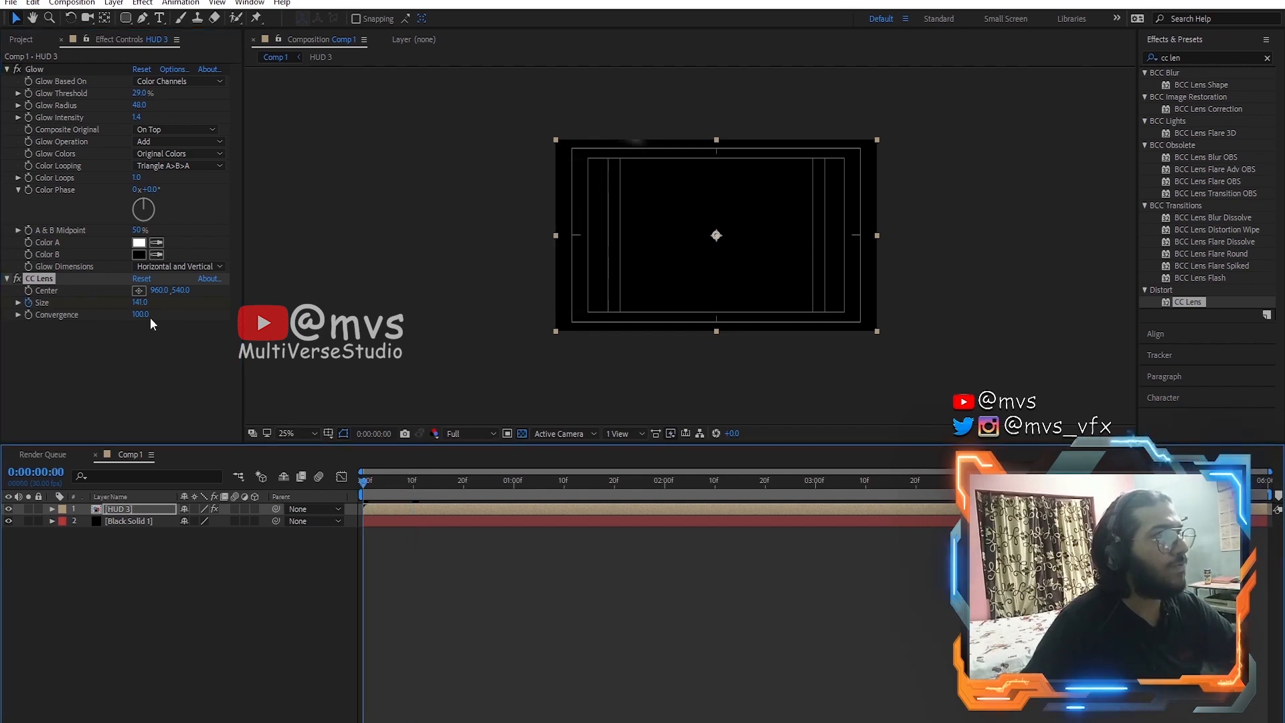
{"action": "type", "text": "0"}
{"action": "key", "text": "Return"}
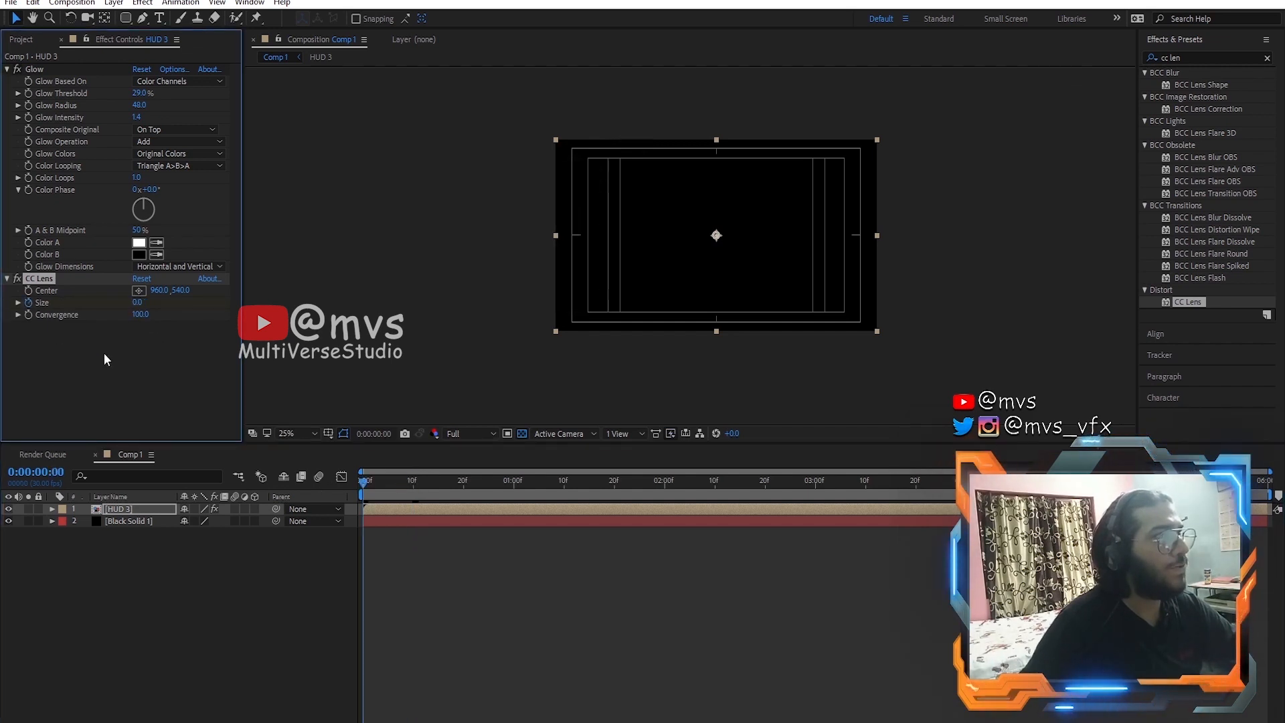
Step: Keyframe the CC Lens Size at 500 at 0:00:01:00, lower at 0:00:01:20 and 500 at 0:00:03:26, and reveal the layer's keyframes
{"action": "left_click_drag", "start_coordinate": [365, 483], "coordinate": [514, 492]}
{"action": "left_click_drag", "start_coordinate": [137, 303], "coordinate": [665, 336]}
{"action": "left_click_drag", "start_coordinate": [515, 483], "coordinate": [840, 501]}
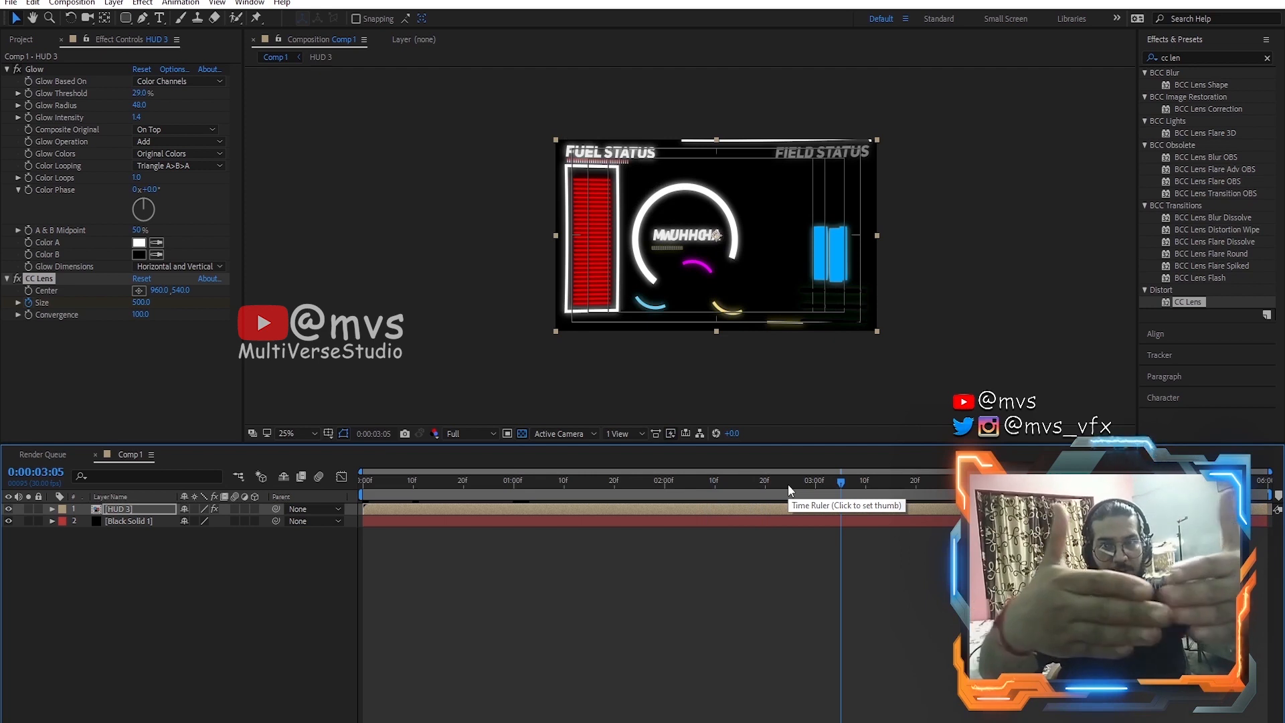
{"action": "left_click_drag", "start_coordinate": [142, 302], "coordinate": [20, 303]}
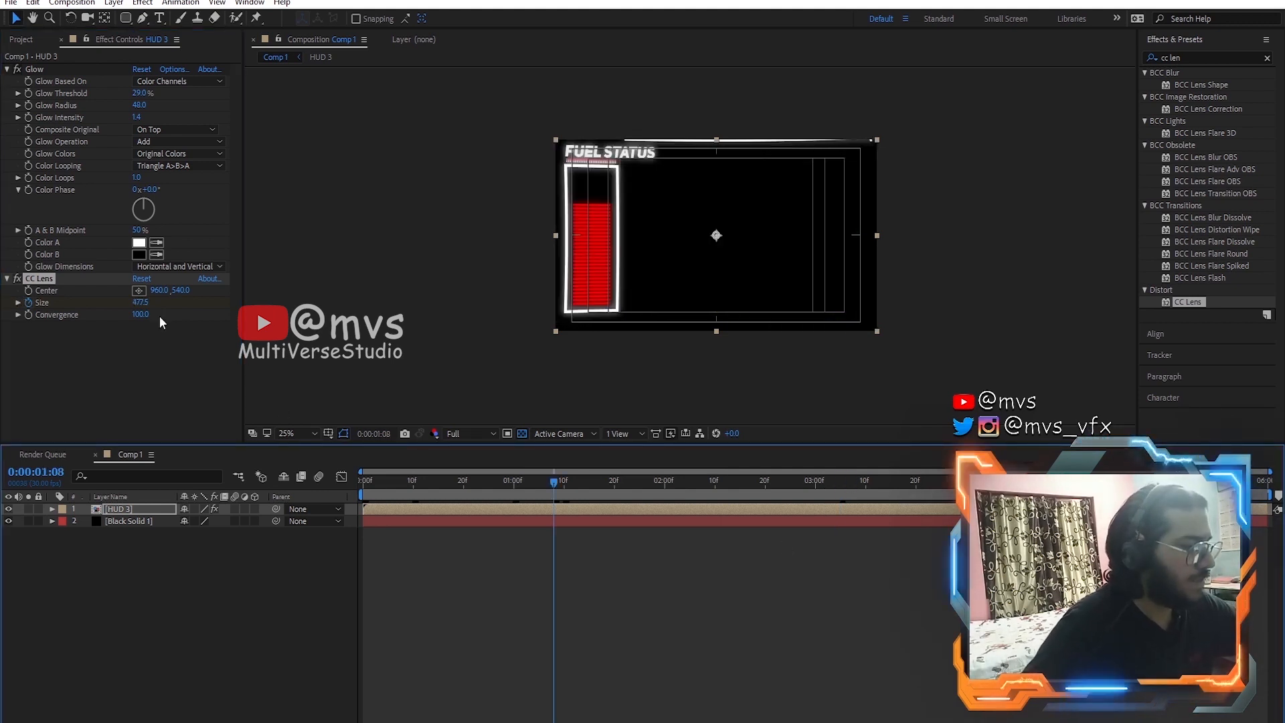
{"action": "key", "text": "u"}
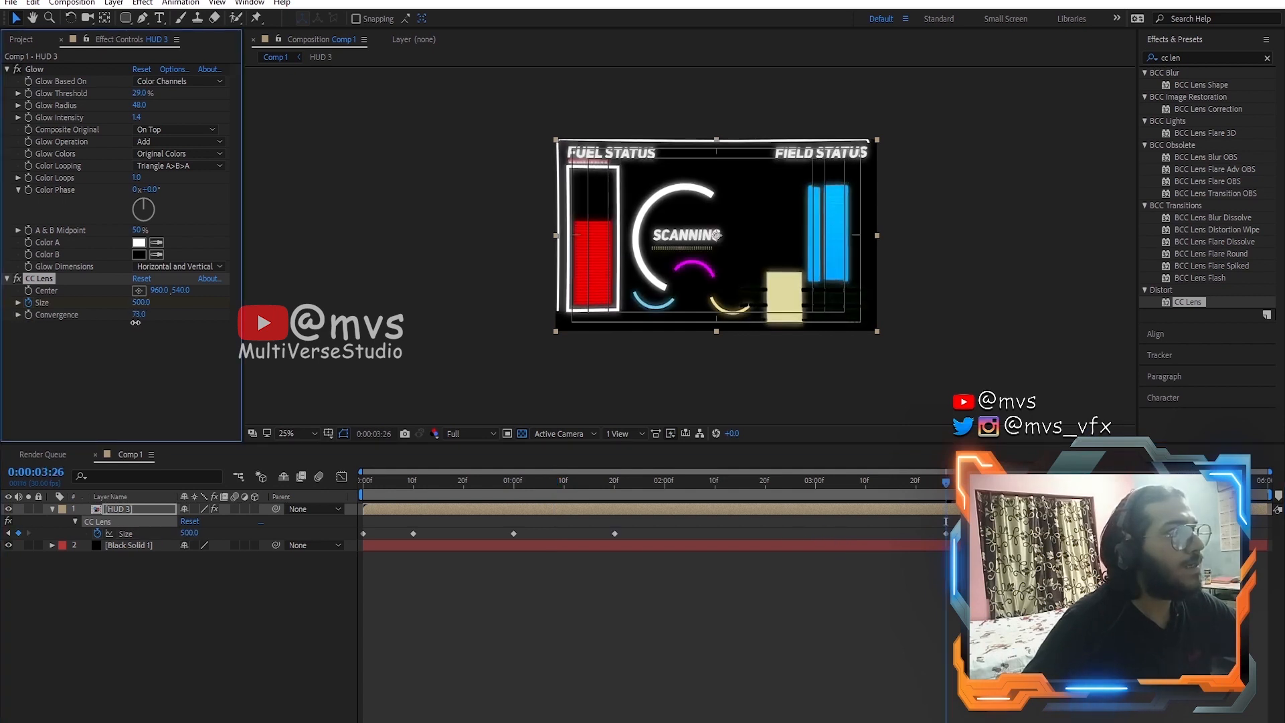
Step: Keyframe the CC Lens Convergence at 100 at 0:00:02:00 and at -84 at 0:00:04:00
{"action": "left_click_drag", "start_coordinate": [135, 323], "coordinate": [195, 328]}
{"action": "left_click_drag", "start_coordinate": [763, 489], "coordinate": [665, 490]}
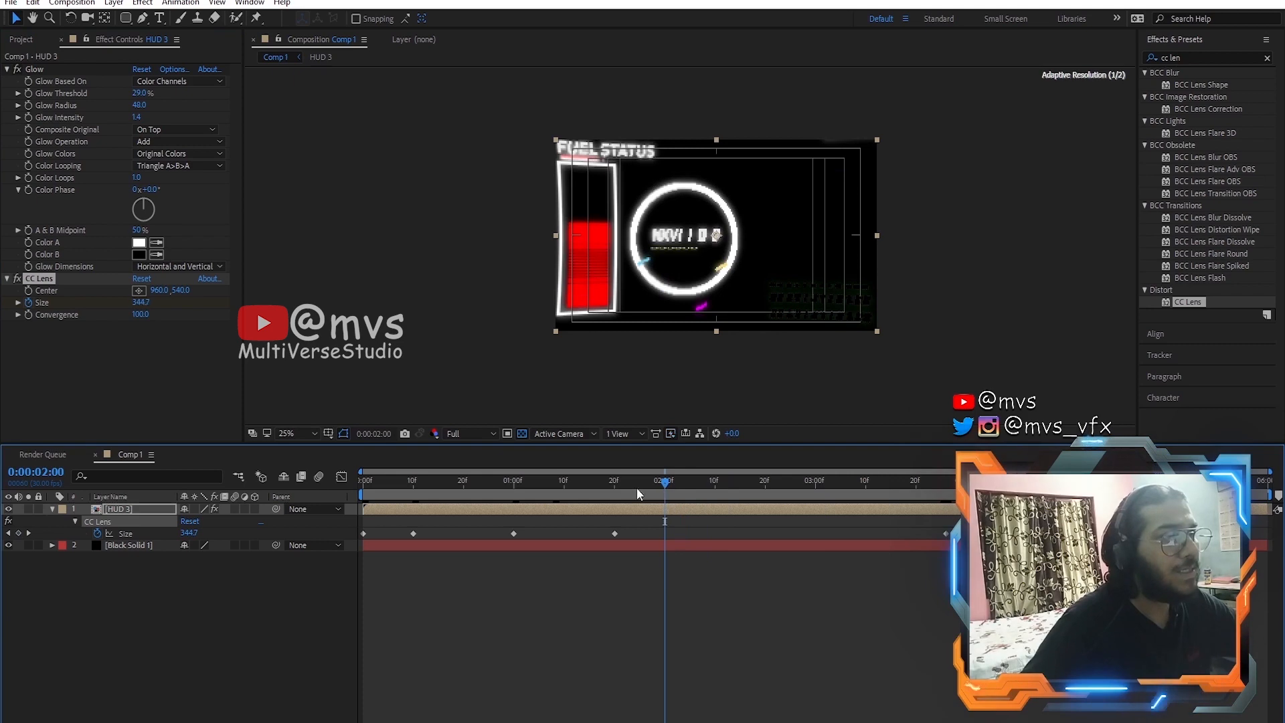
{"action": "left_click", "coordinate": [26, 329]}
{"action": "left_click_drag", "start_coordinate": [678, 484], "coordinate": [954, 521]}
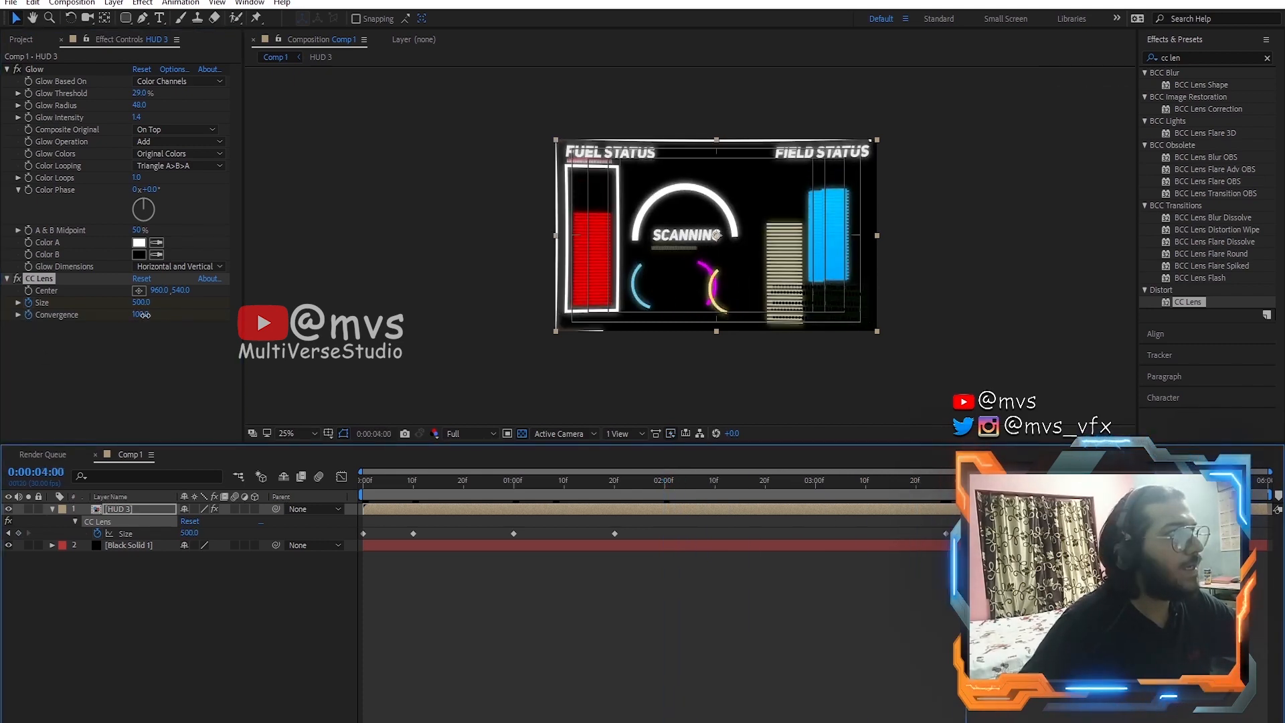
{"action": "left_click_drag", "start_coordinate": [140, 314], "coordinate": [24, 316]}
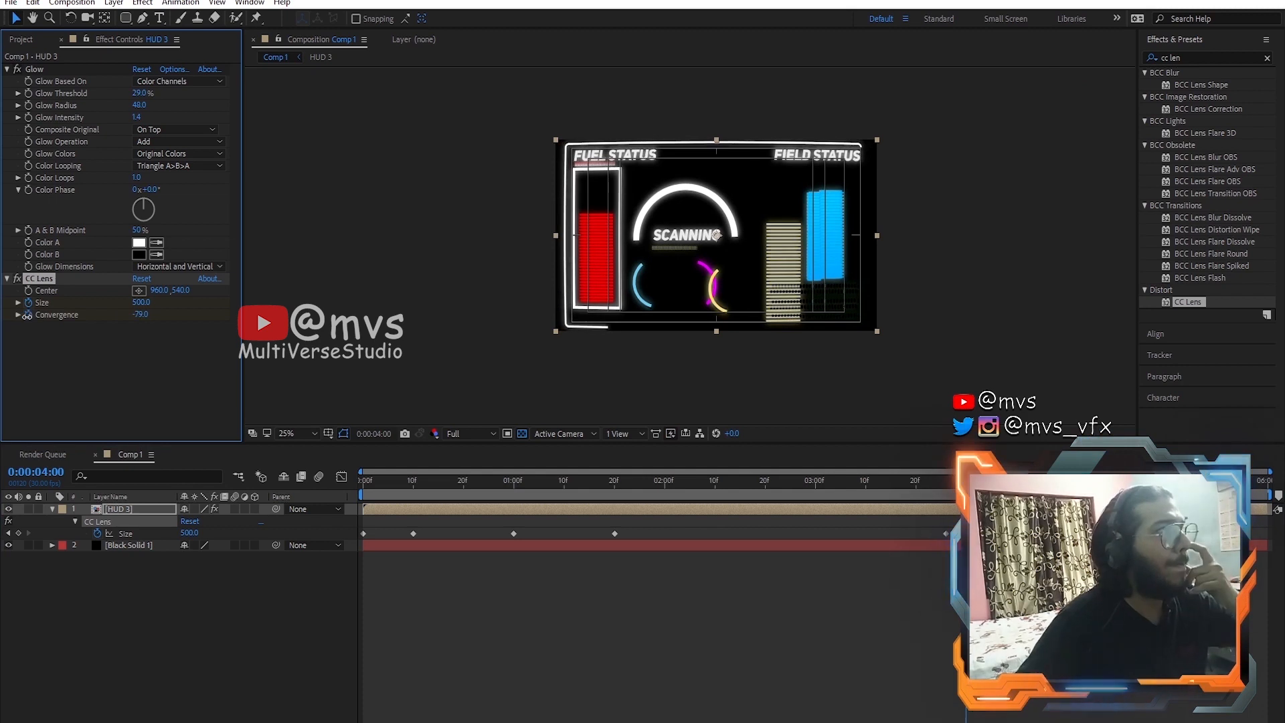
Step: Add holding keyframes for the CC Lens Size and Convergence at 0:00:05:00
{"action": "left_click_drag", "start_coordinate": [806, 479], "coordinate": [1118, 479]}
{"action": "left_click", "coordinate": [94, 540]}
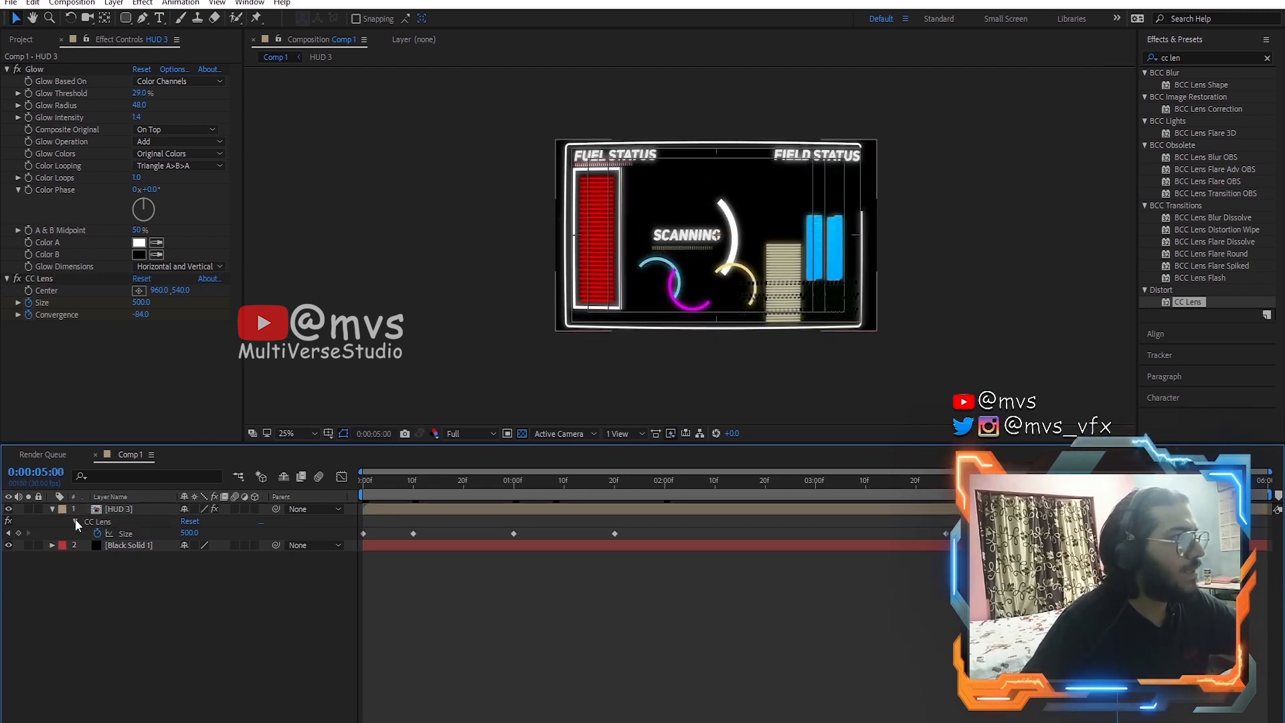
{"action": "left_click", "coordinate": [75, 521]}
{"action": "left_click", "coordinate": [19, 545]}
{"action": "left_click", "coordinate": [19, 557]}
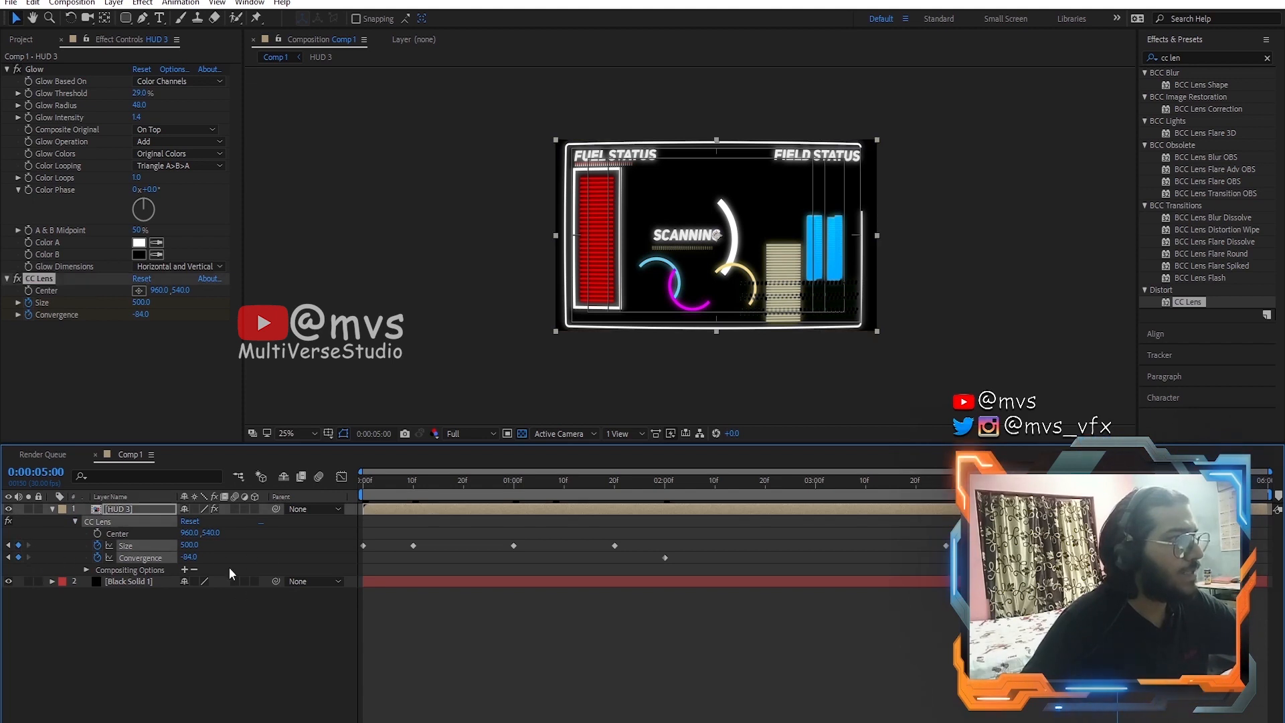
Step: Set the CC Lens Convergence to 100 and Size to 0 at 0:00:05:29
{"action": "left_click_drag", "start_coordinate": [1117, 480], "coordinate": [1271, 502]}
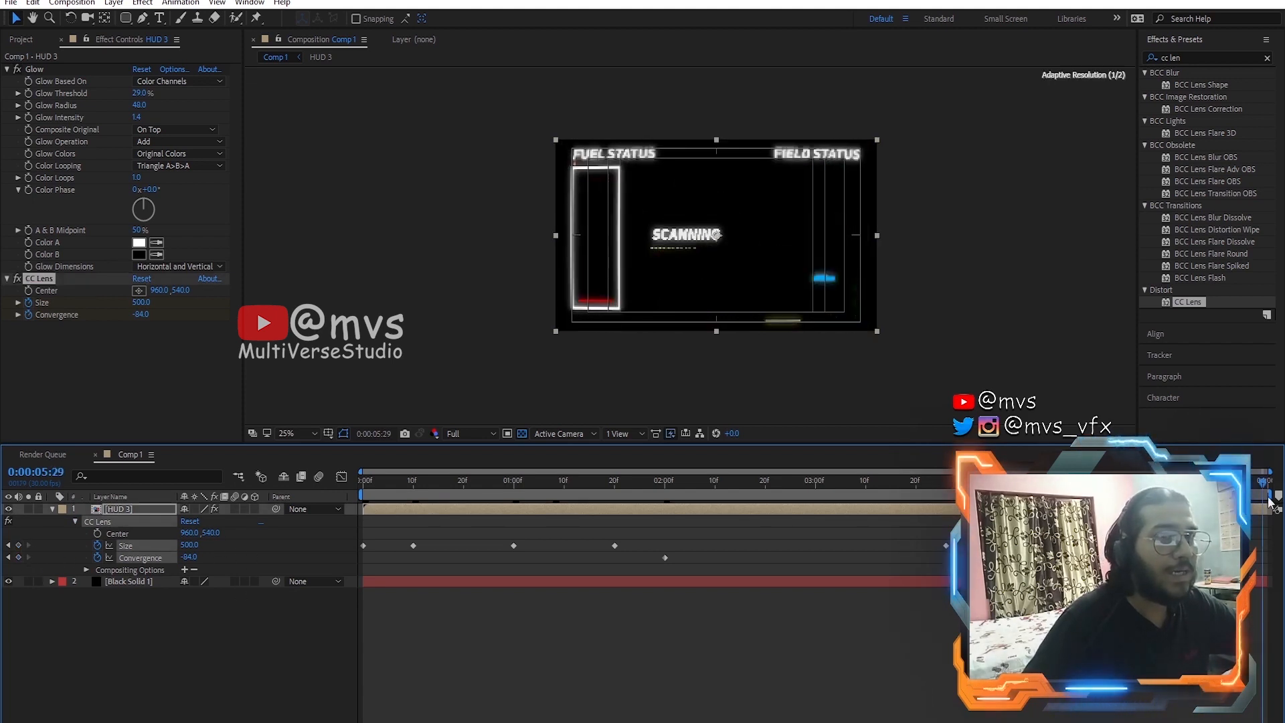
{"action": "left_click_drag", "start_coordinate": [190, 545], "coordinate": [329, 545]}
{"action": "left_click_drag", "start_coordinate": [189, 557], "coordinate": [340, 562]}
{"action": "left_click_drag", "start_coordinate": [477, 565], "coordinate": [477, 566]}
{"action": "left_click_drag", "start_coordinate": [190, 545], "coordinate": [14, 545]}
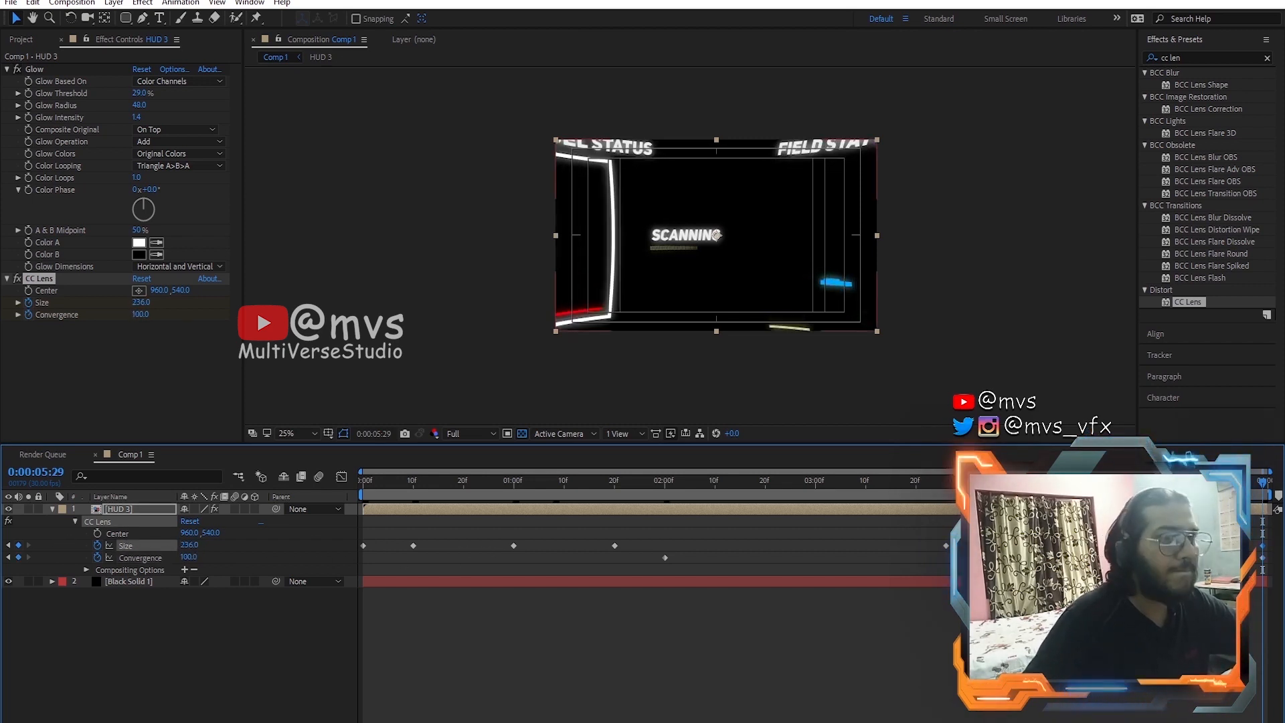
{"action": "left_click_drag", "start_coordinate": [1263, 546], "coordinate": [1205, 546]}
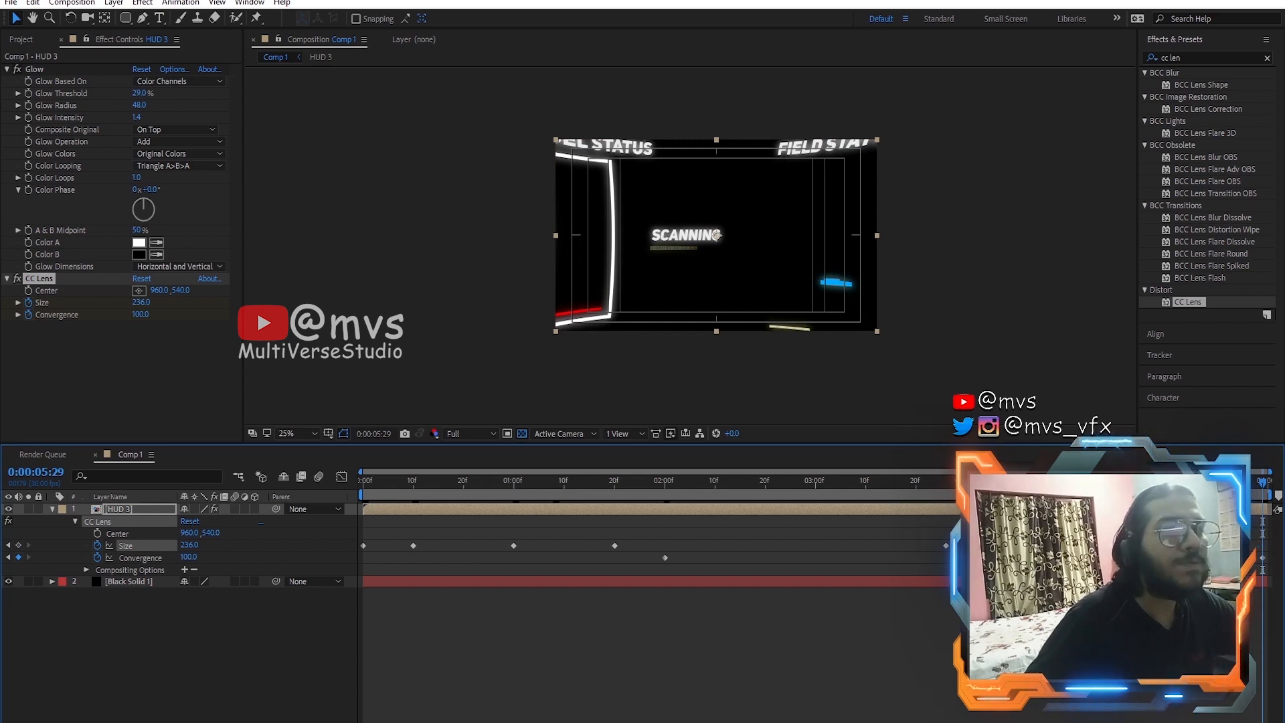
{"action": "left_click_drag", "start_coordinate": [190, 548], "coordinate": [127, 567]}
{"action": "left_click_drag", "start_coordinate": [1263, 480], "coordinate": [1198, 480]}
{"action": "key", "text": "Home"}
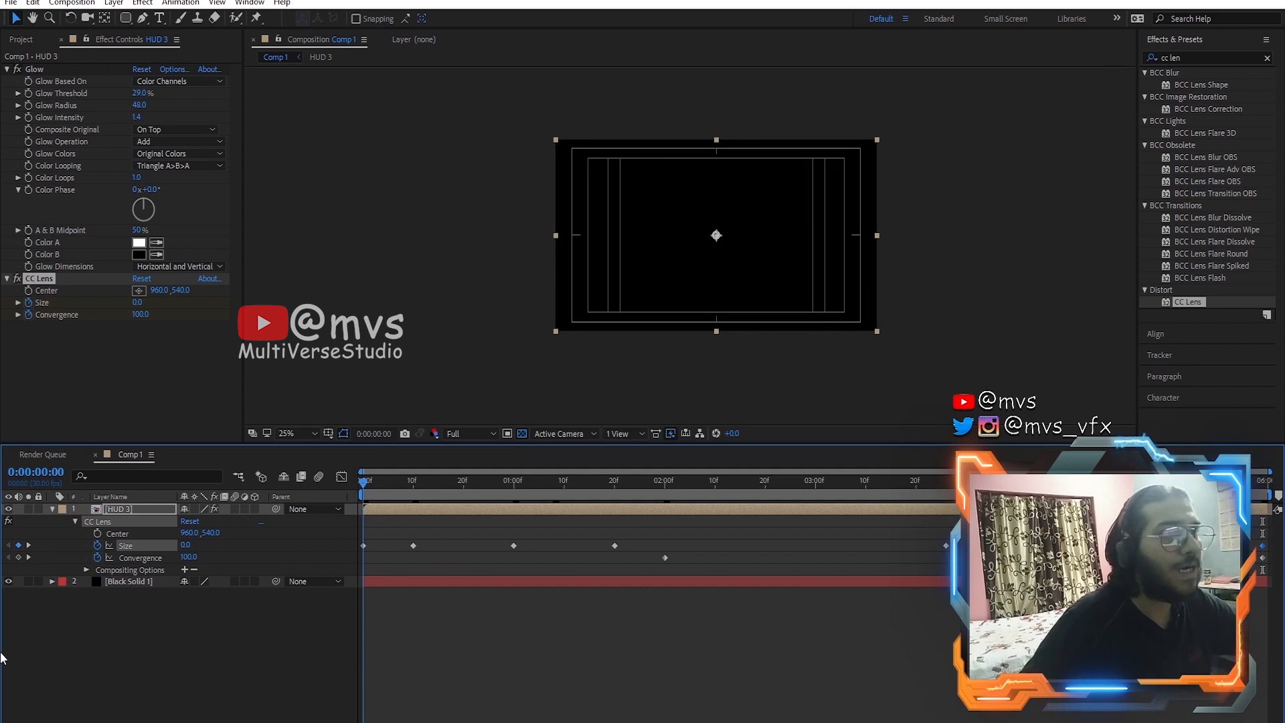
Step: Apply Easy Ease In to all the CC Lens Size and Convergence keyframes on the HUD 3 layer and scrub through the animation
{"action": "left_click_drag", "start_coordinate": [347, 541], "coordinate": [1270, 568]}
{"action": "right_click", "coordinate": [965, 558]}
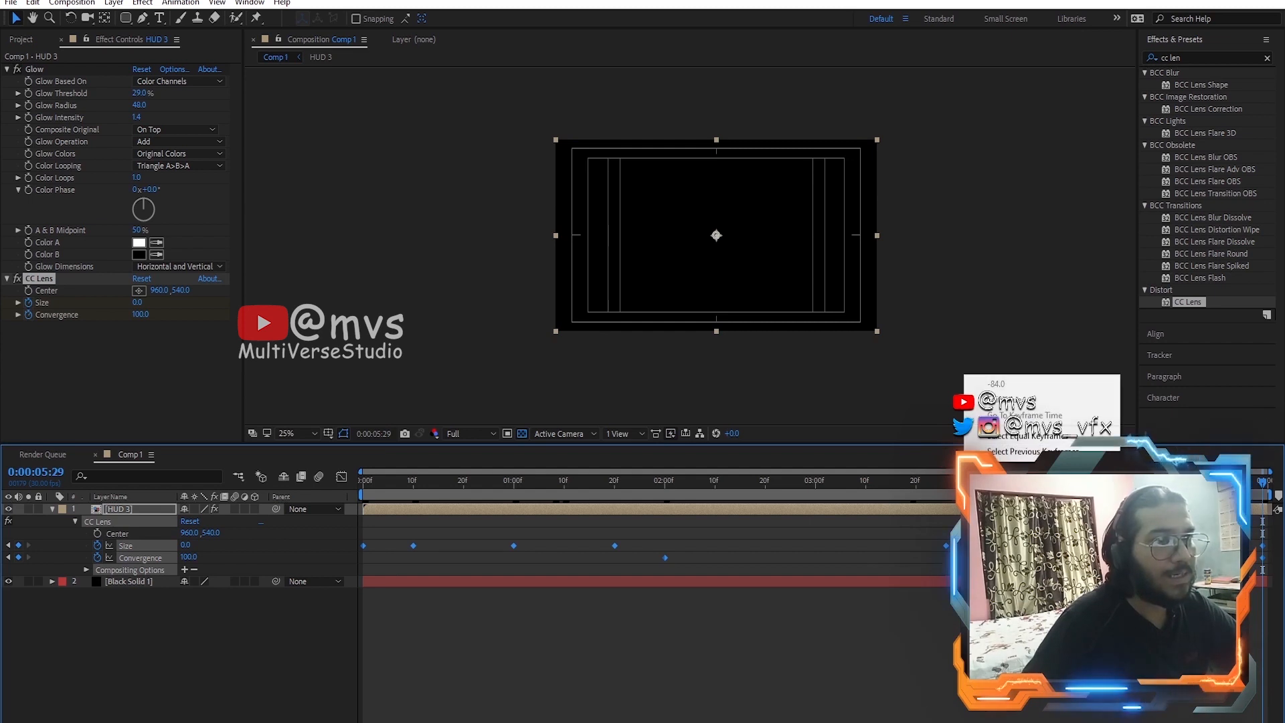
{"action": "mouse_move", "coordinate": [1004, 550]}
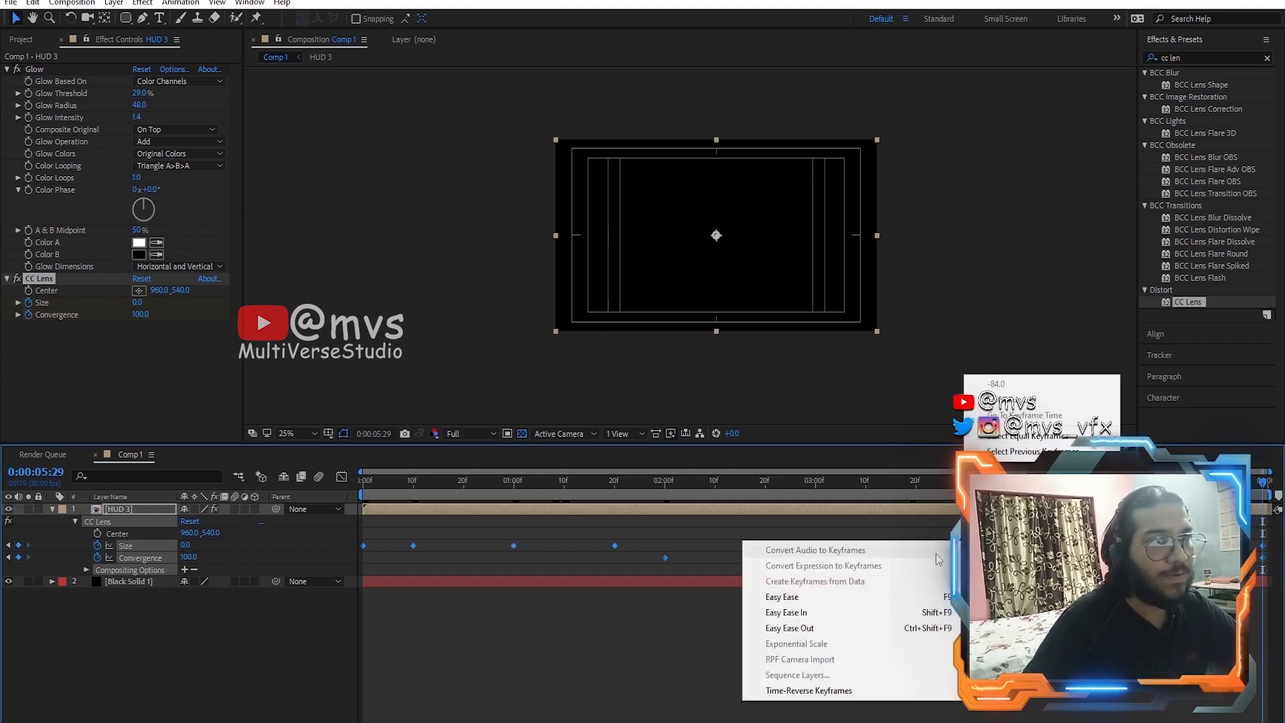
{"action": "left_click", "coordinate": [791, 614]}
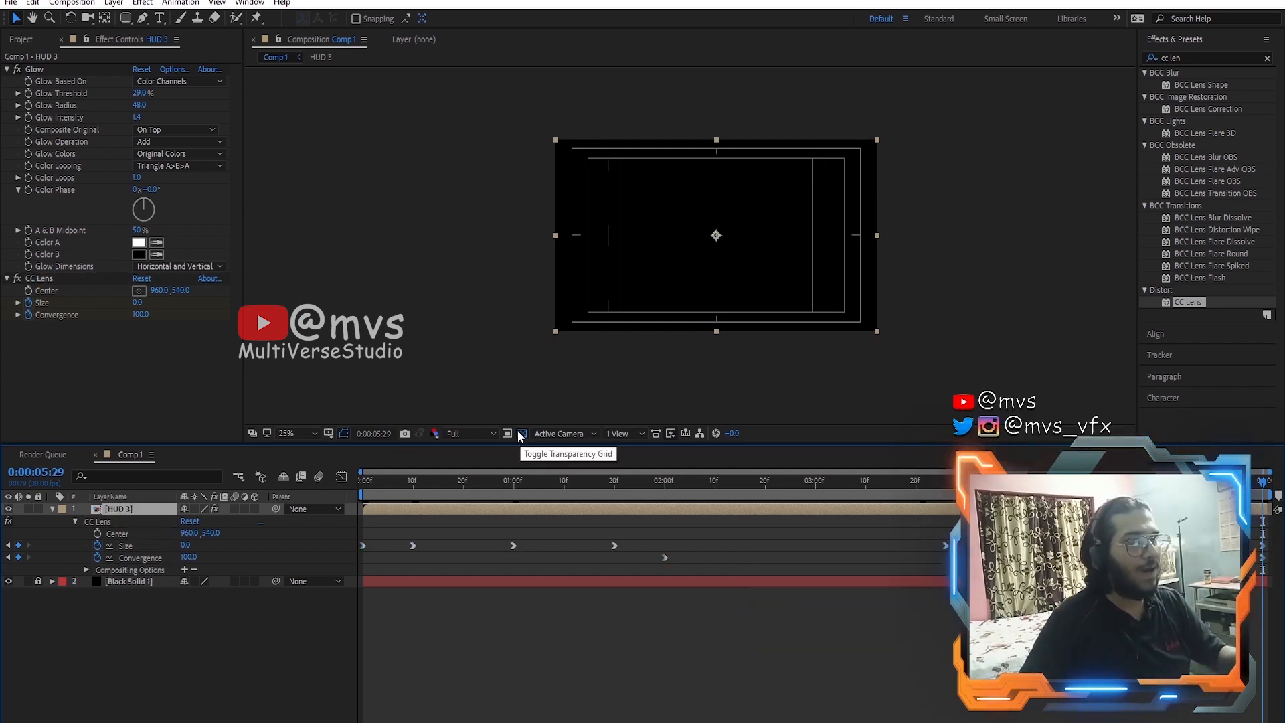
{"action": "left_click_drag", "start_coordinate": [806, 482], "coordinate": [1264, 483]}
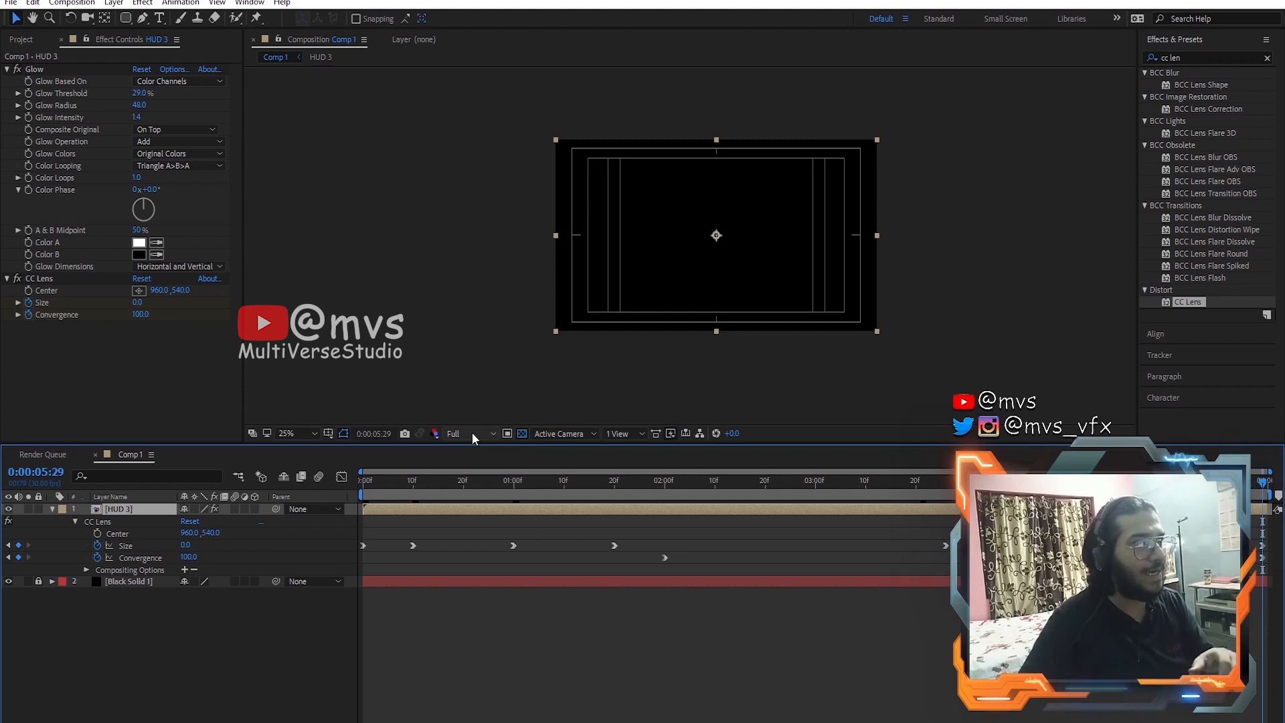
Step: Add Comp 1 to the render queue and set its output module format to QuickTime
{"action": "key", "text": "ctrl+m"}
{"action": "left_click", "coordinate": [107, 549]}
{"action": "left_click", "coordinate": [608, 192]}
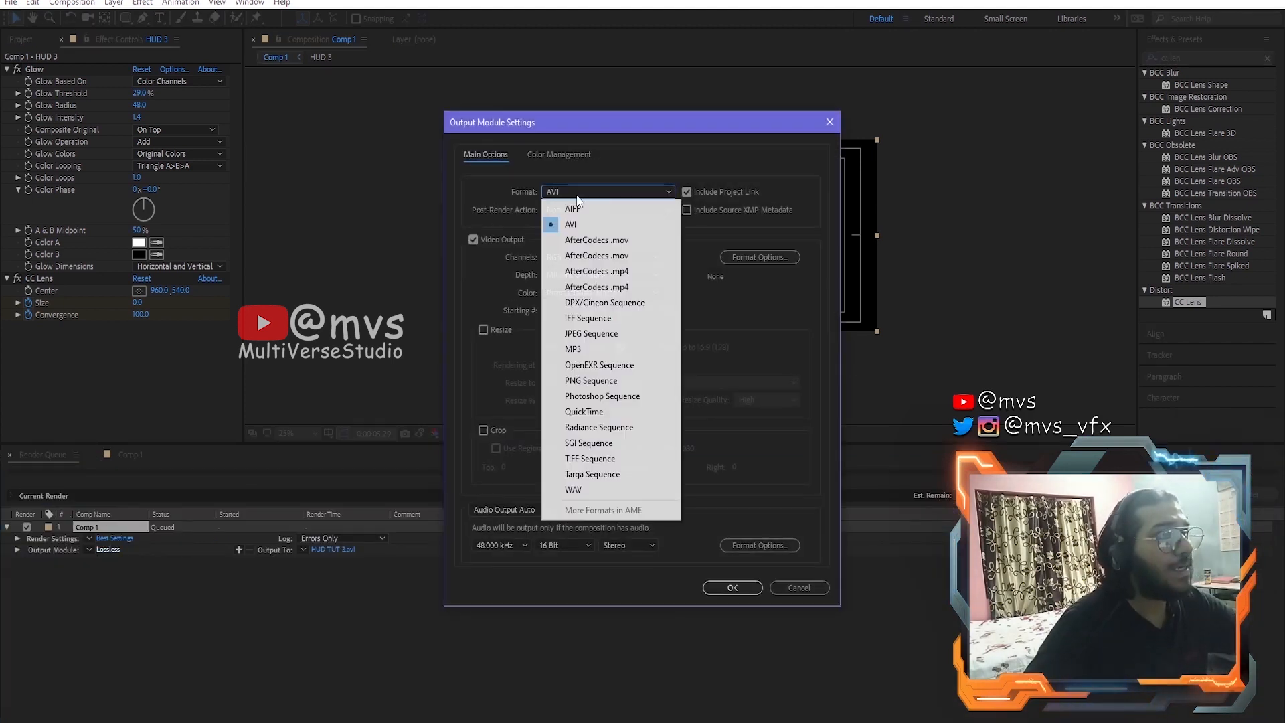
{"action": "left_click", "coordinate": [596, 411]}
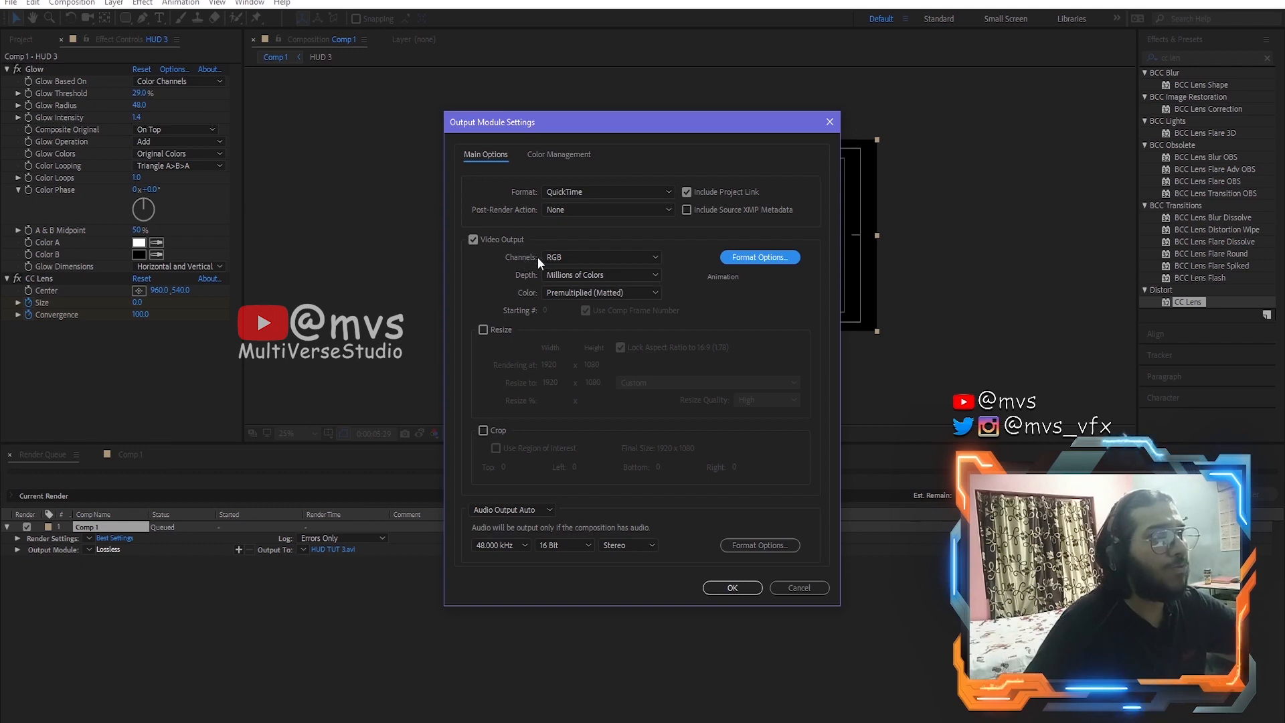
Step: Set the output channels to RGB + Alpha with a depth of Millions of Colors+ and accept the output module settings
{"action": "left_click", "coordinate": [584, 262]}
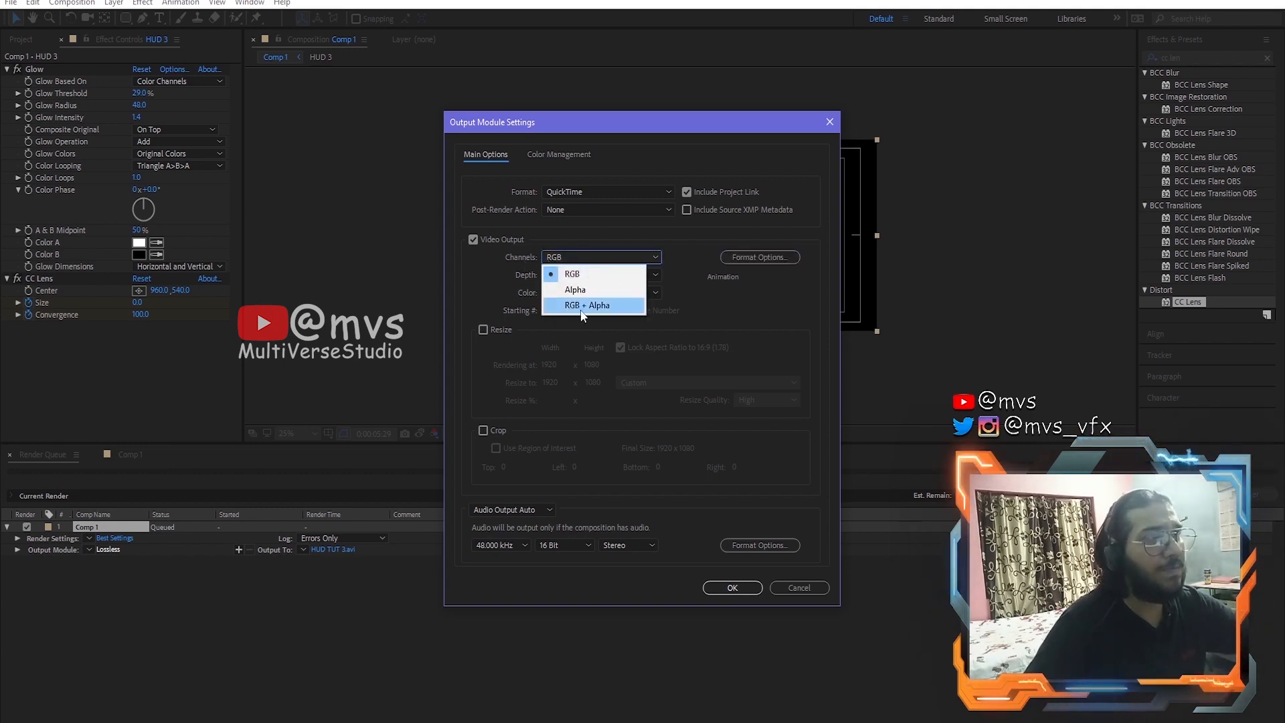
{"action": "left_click", "coordinate": [584, 306]}
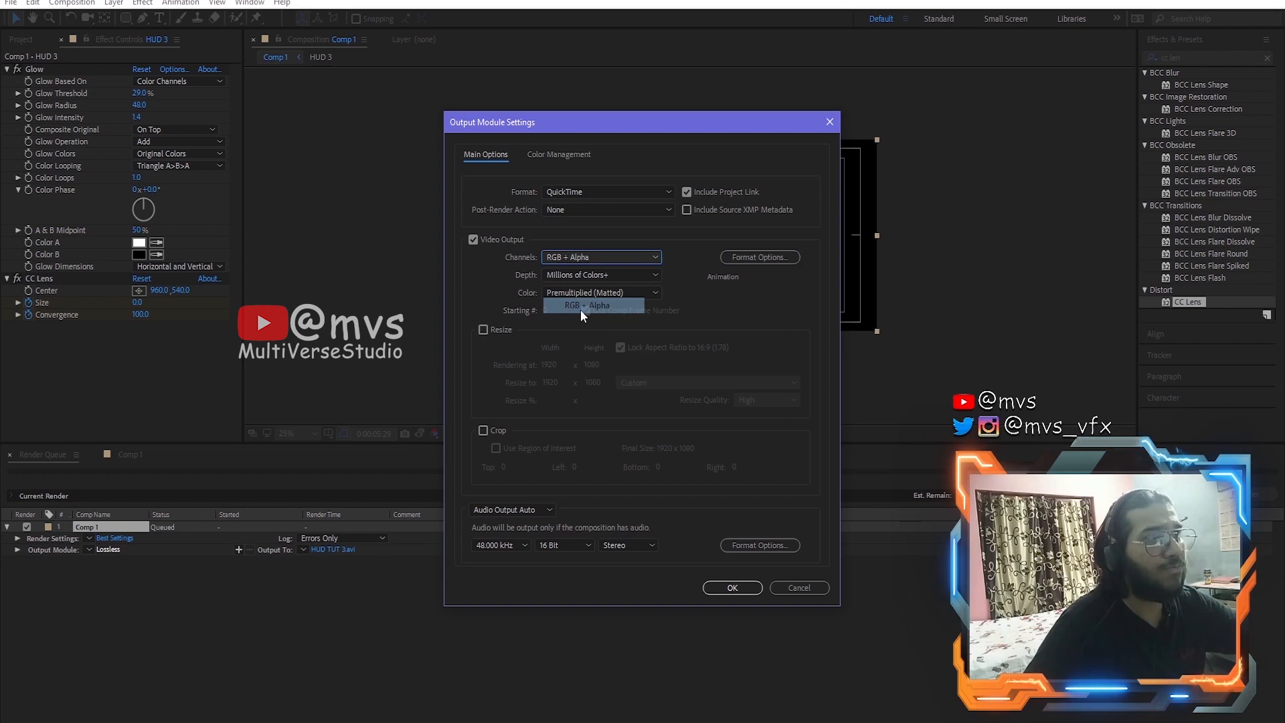
{"action": "left_click", "coordinate": [572, 277]}
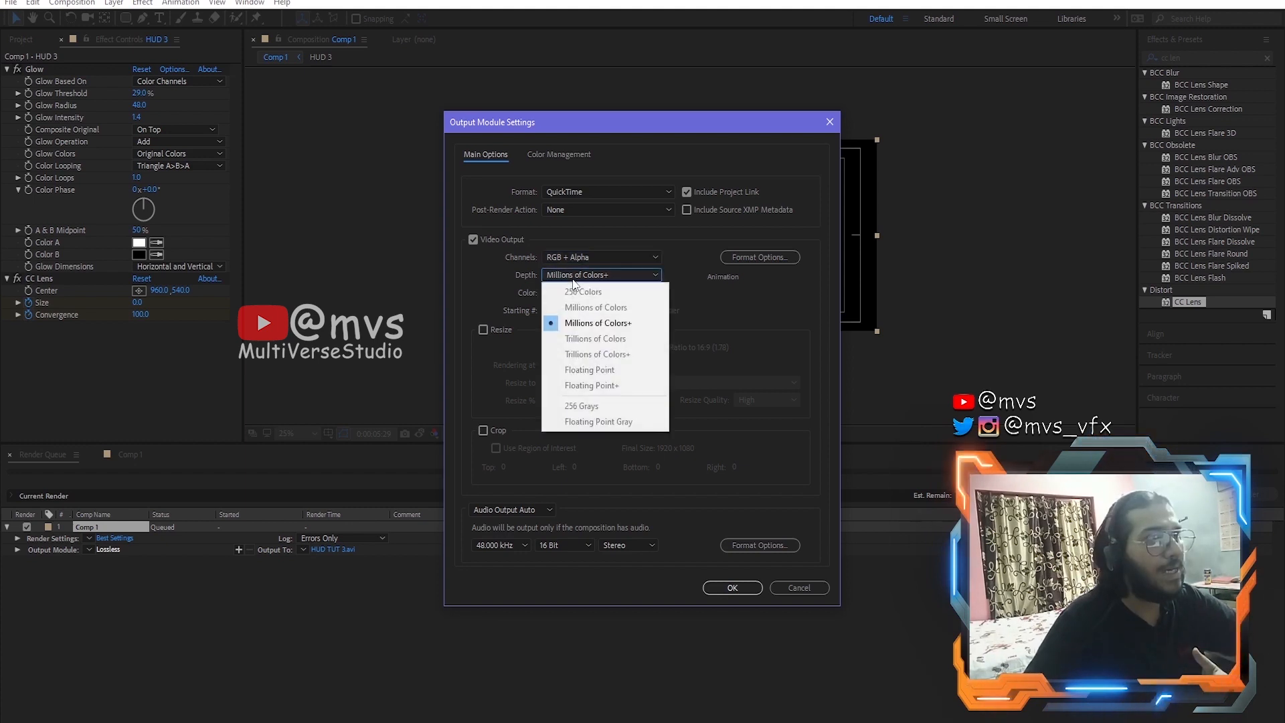
{"action": "left_click", "coordinate": [593, 324]}
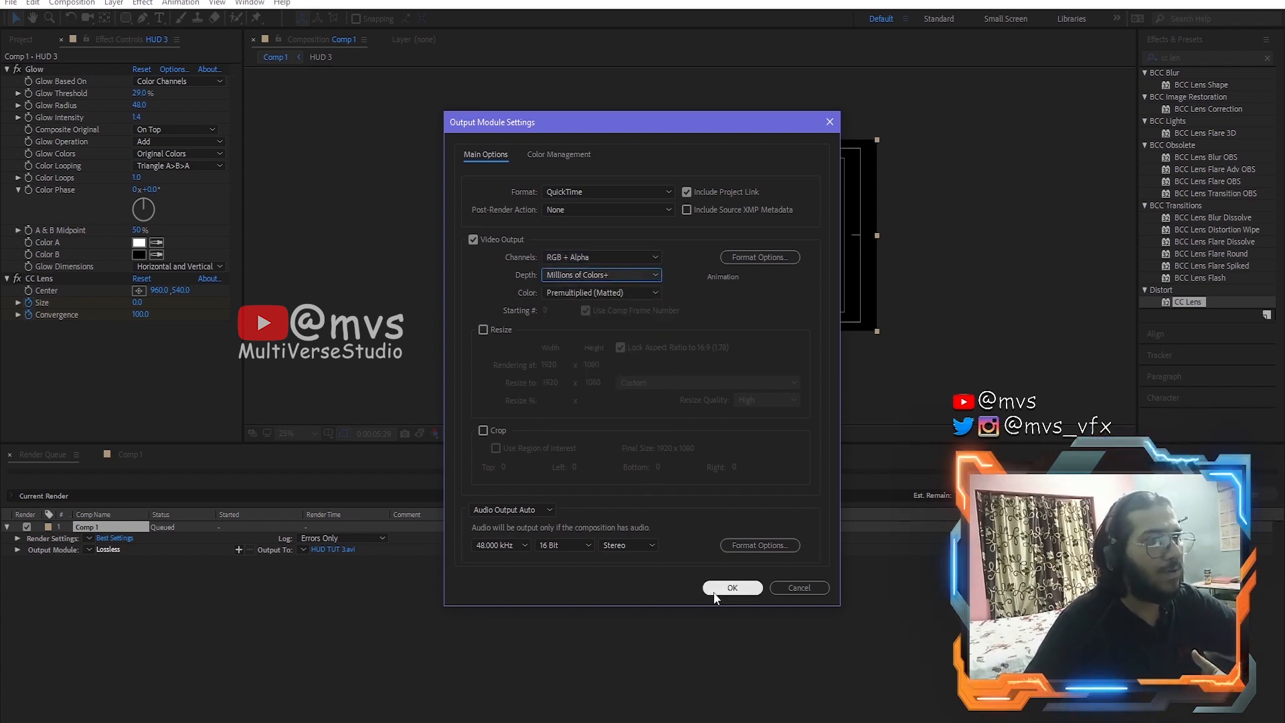
{"action": "left_click", "coordinate": [731, 588]}
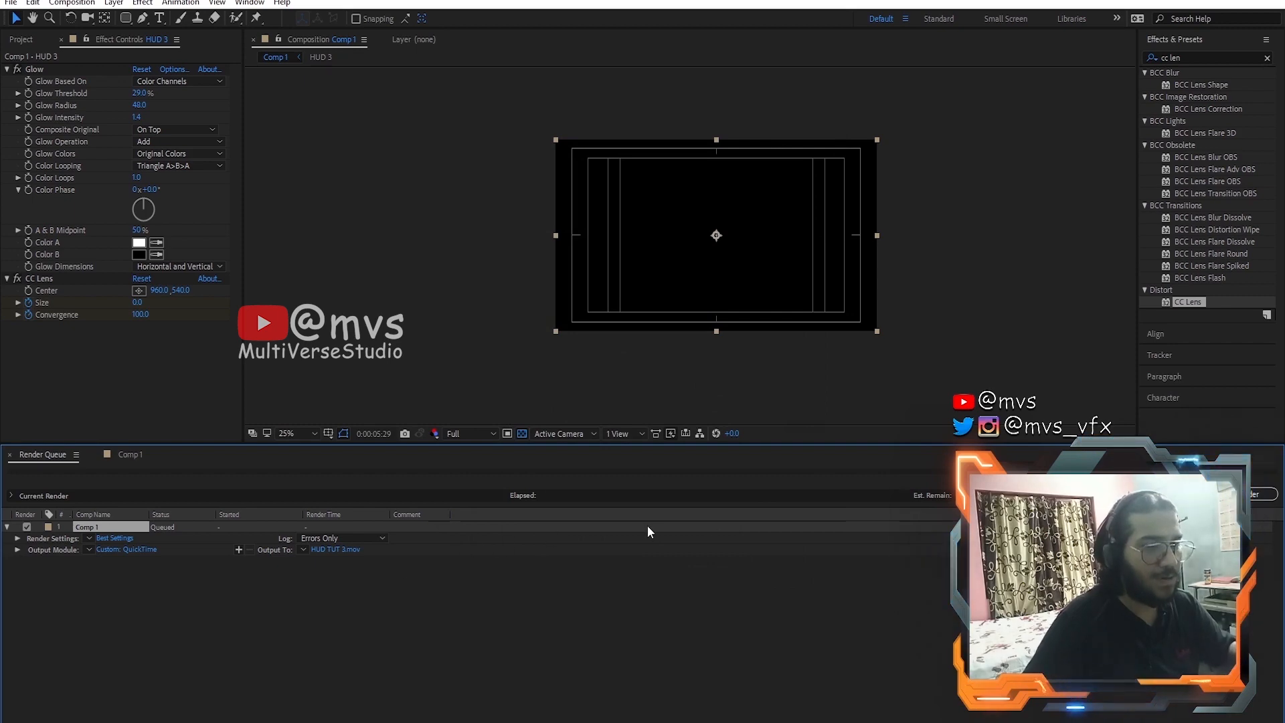